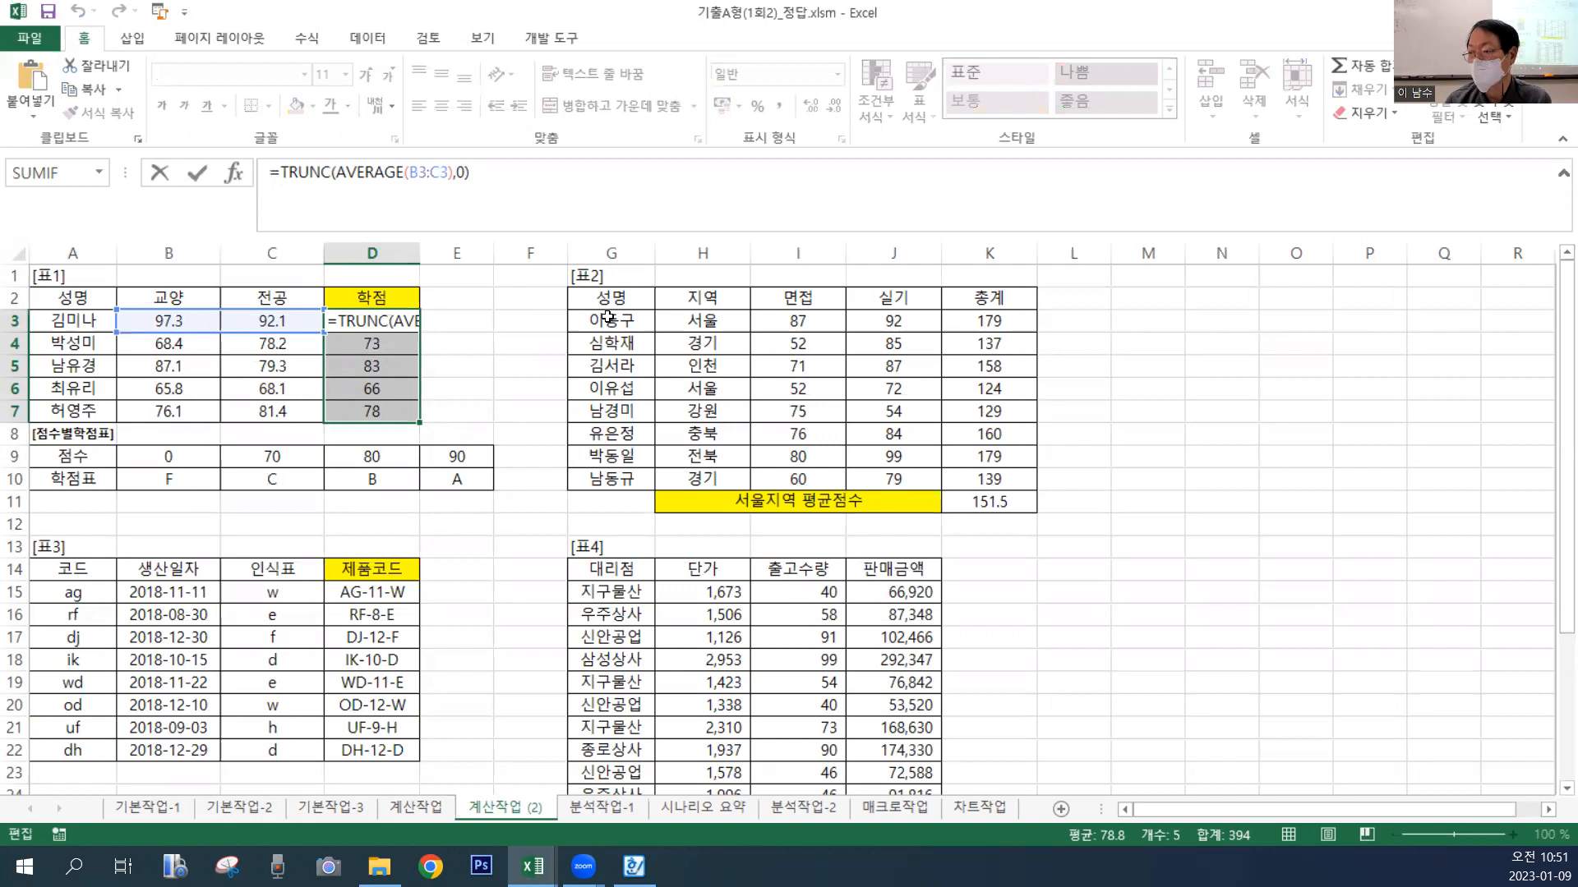
Clear the existing formulas from the 학점 column cells D3:D7 in 표1.
left_click(551, 372)
left_click_drag(375, 320, 377, 398)
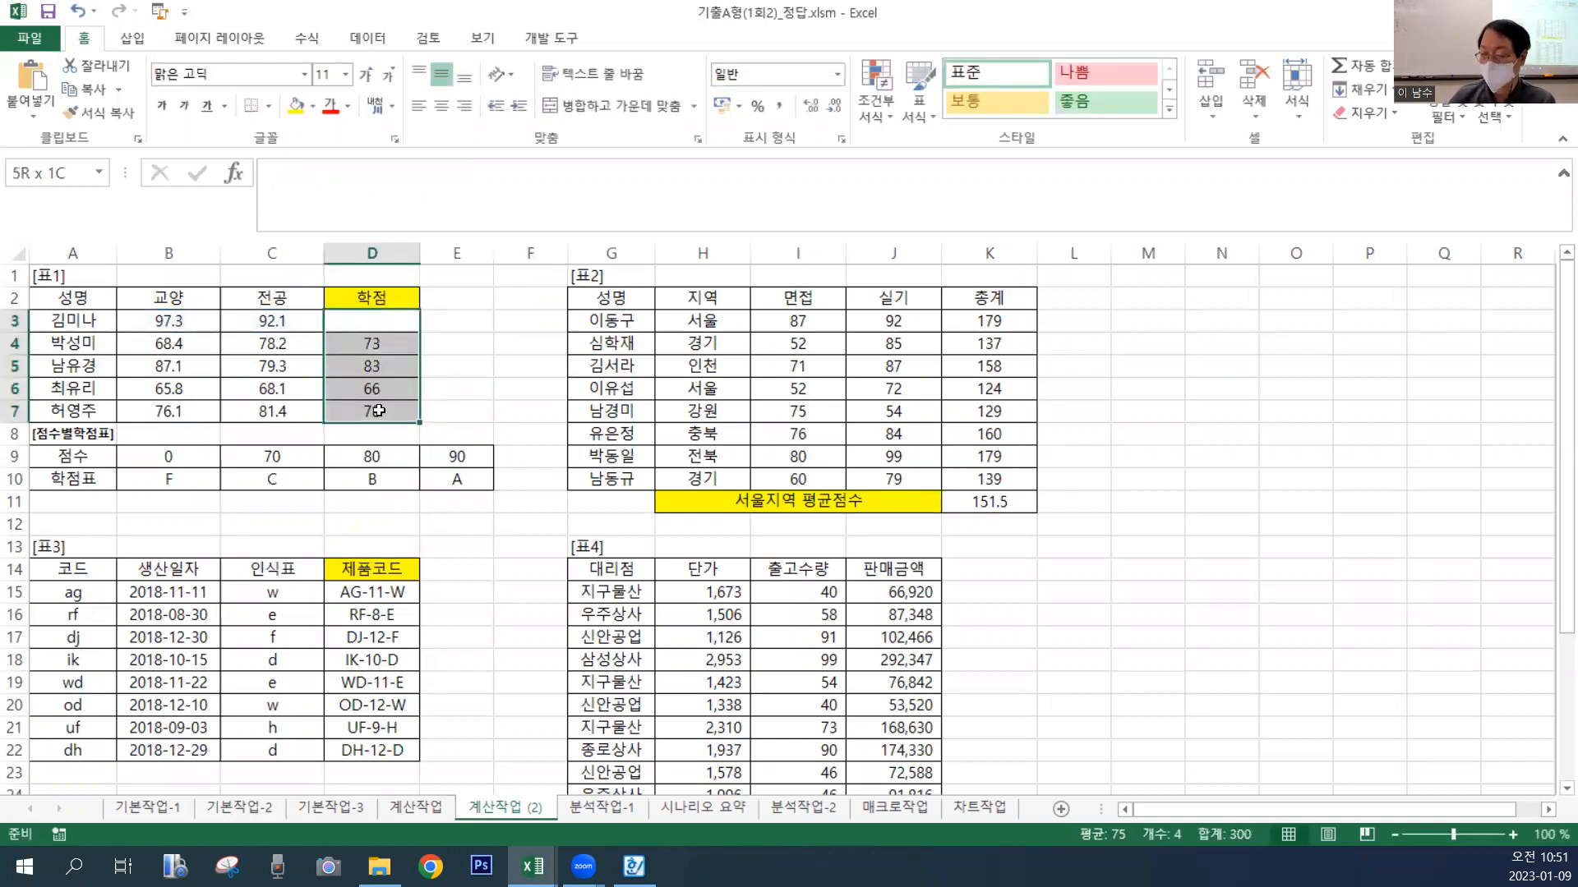
key("Delete")
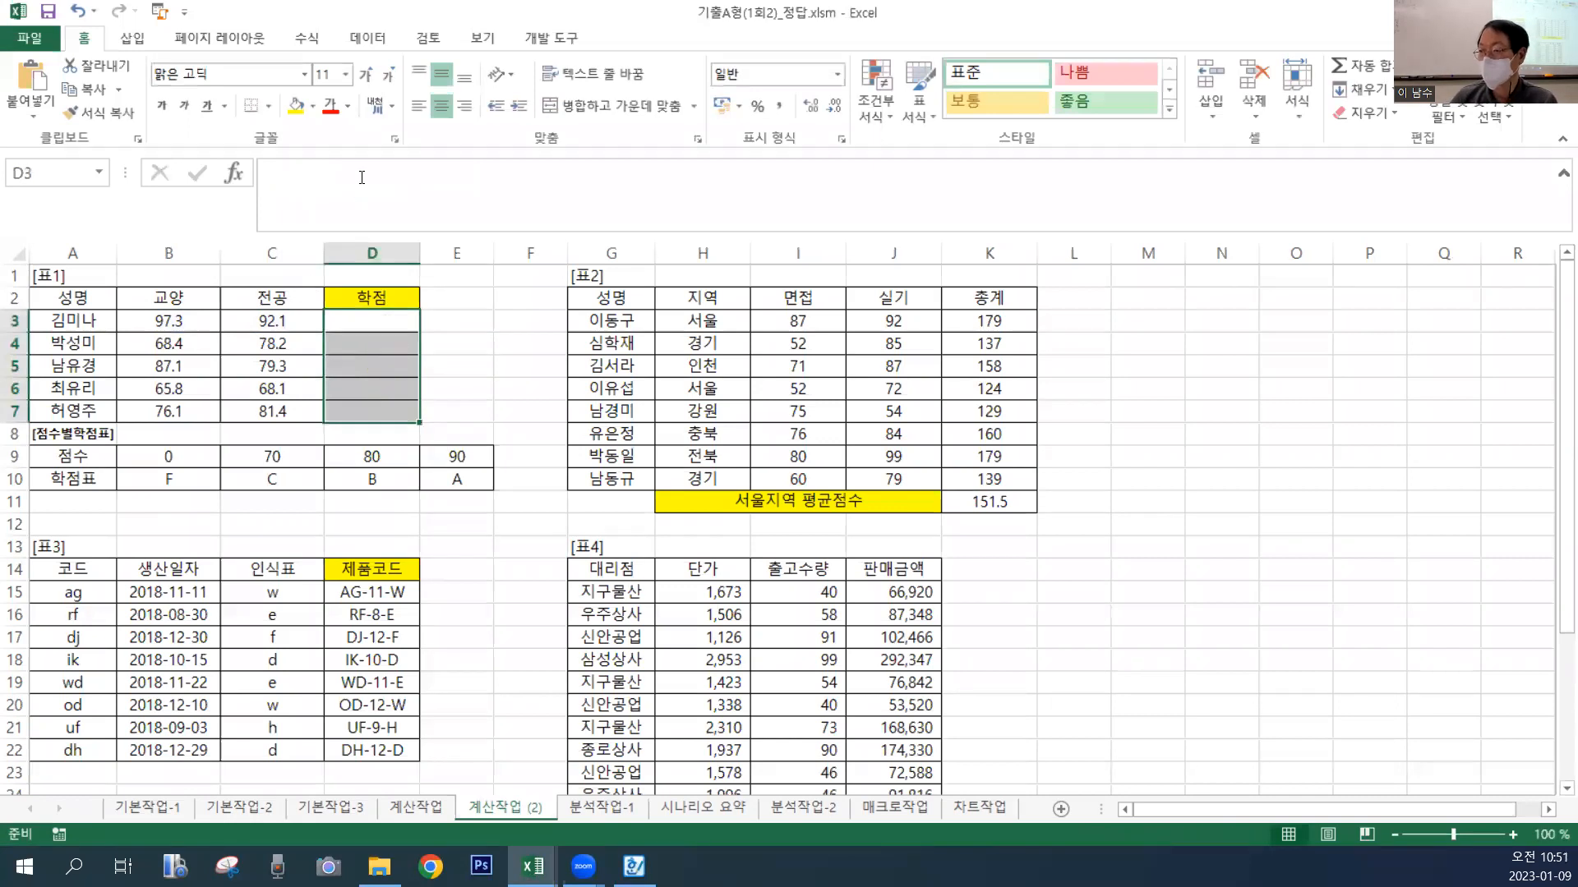
Fill D3:D7 with =AVERAGE(B3:C3) to average each student's 교양 and 전공 scores.
left_click(362, 177)
type("=AV")
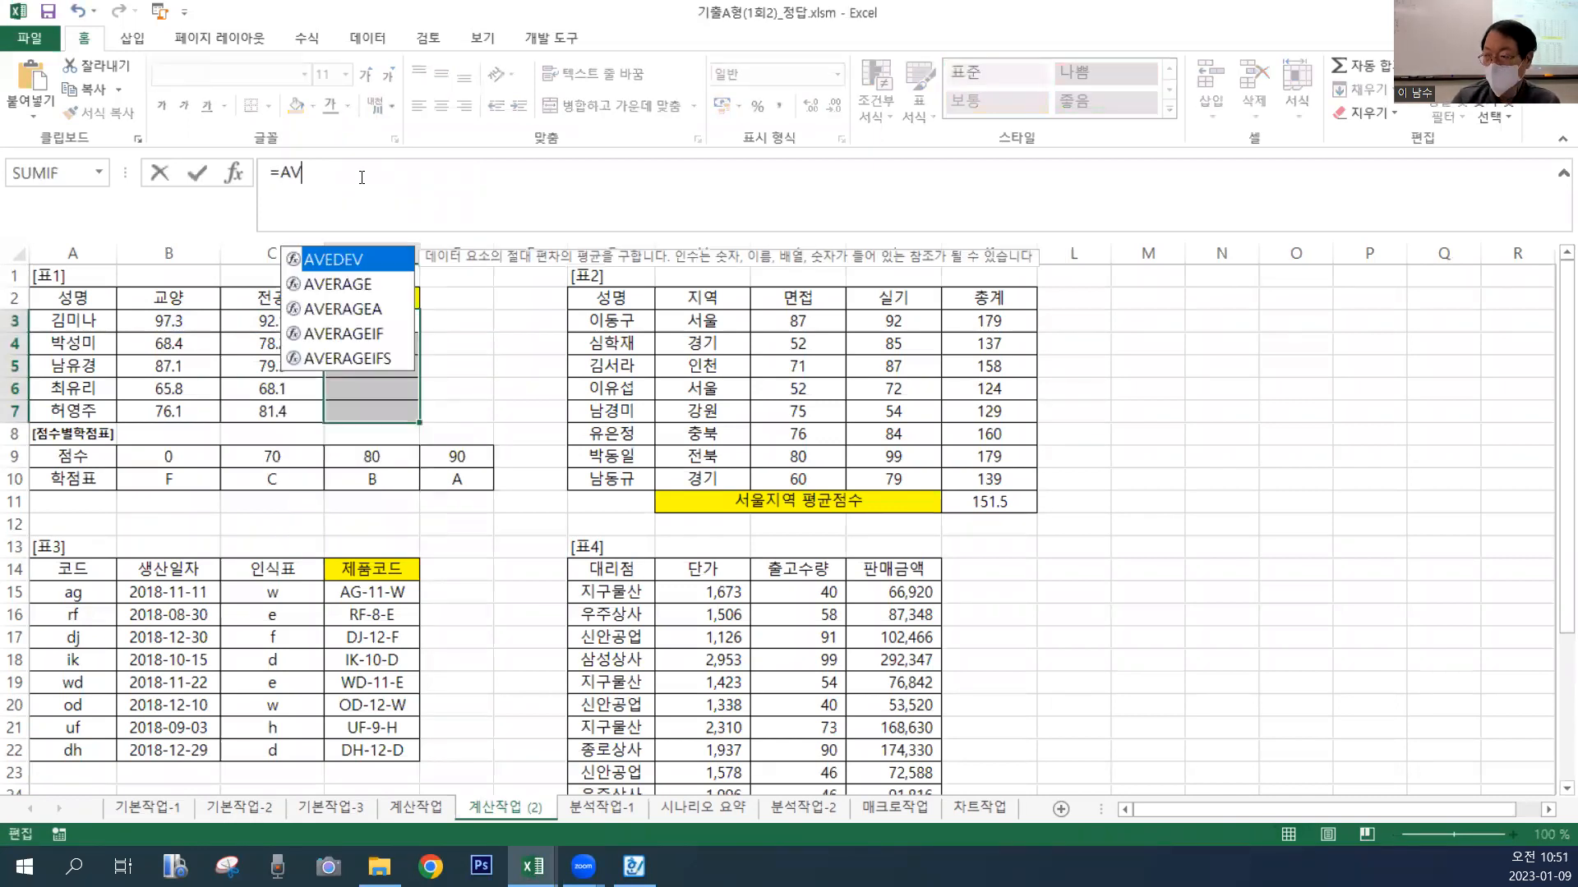
double_click(370, 284)
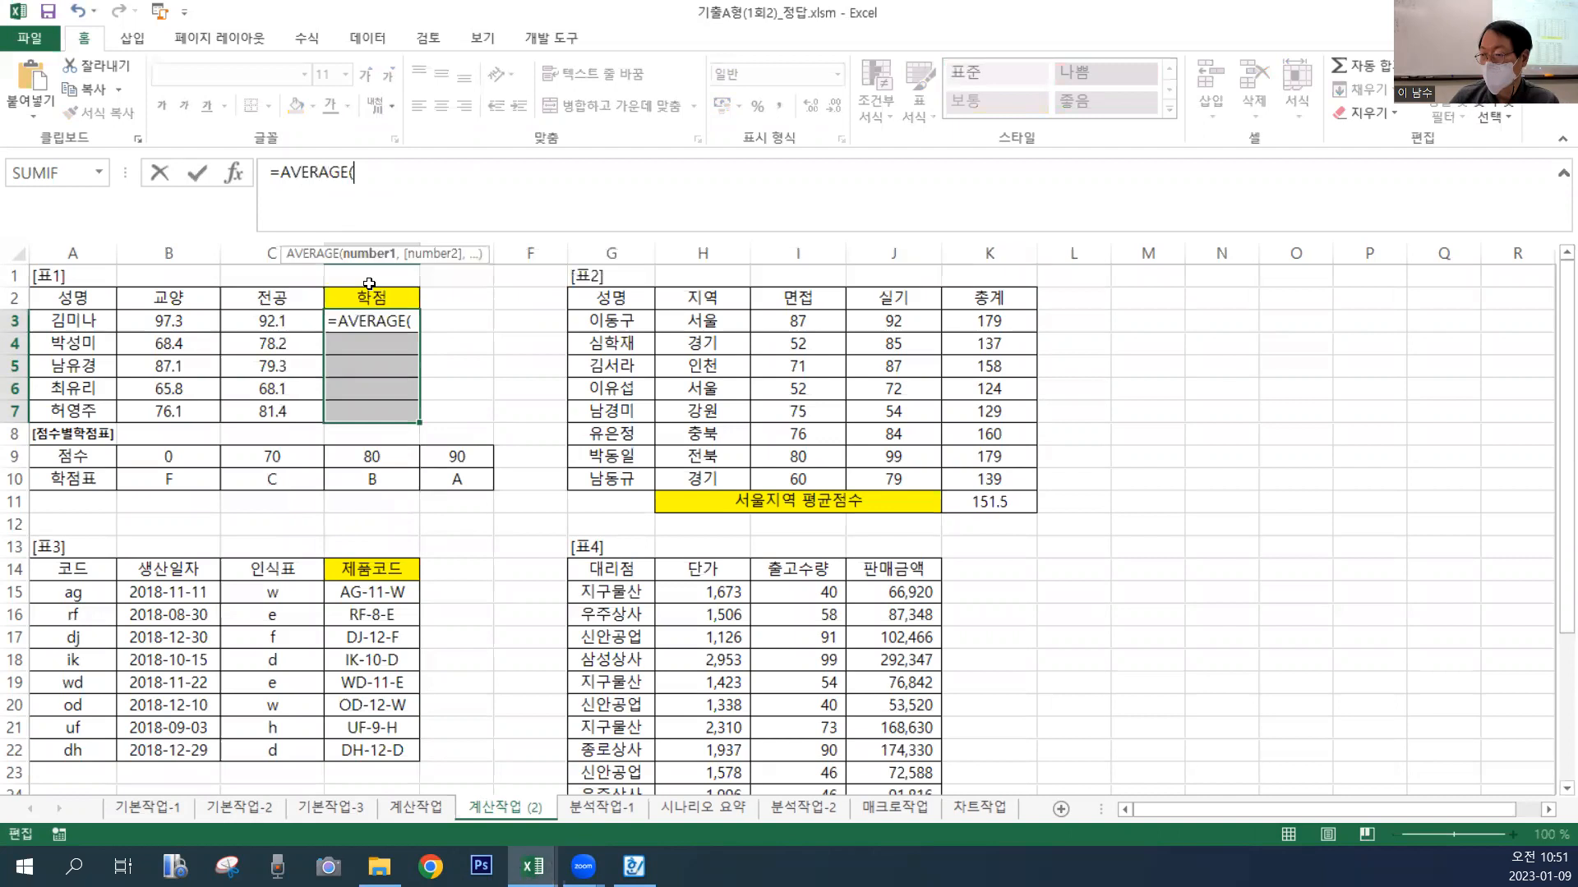
left_click_drag(188, 322, 272, 322)
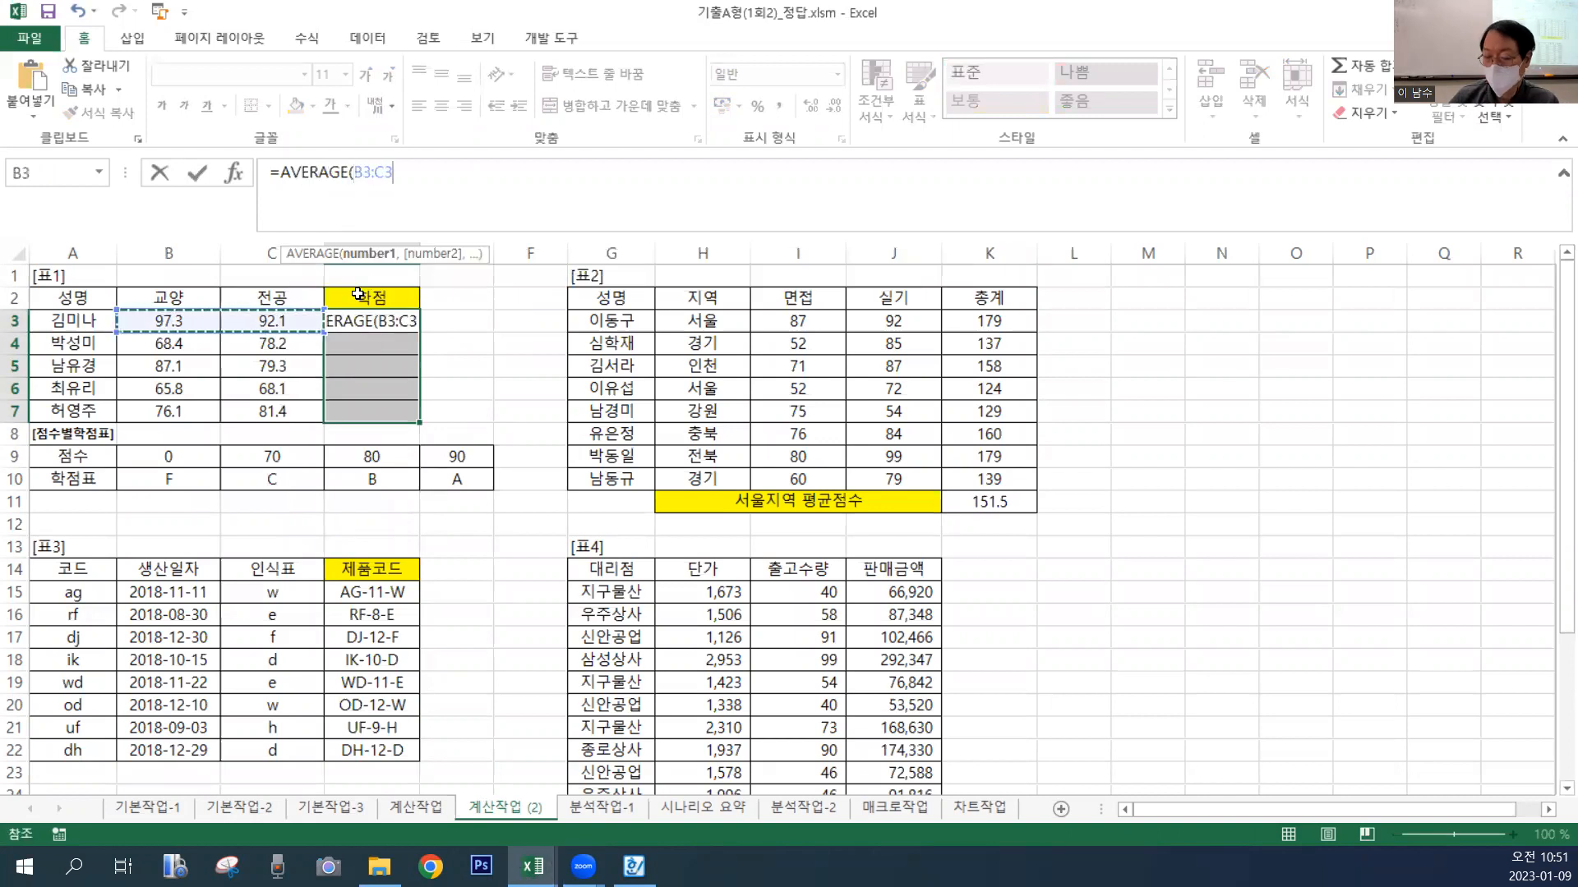
key("ctrl+Return")
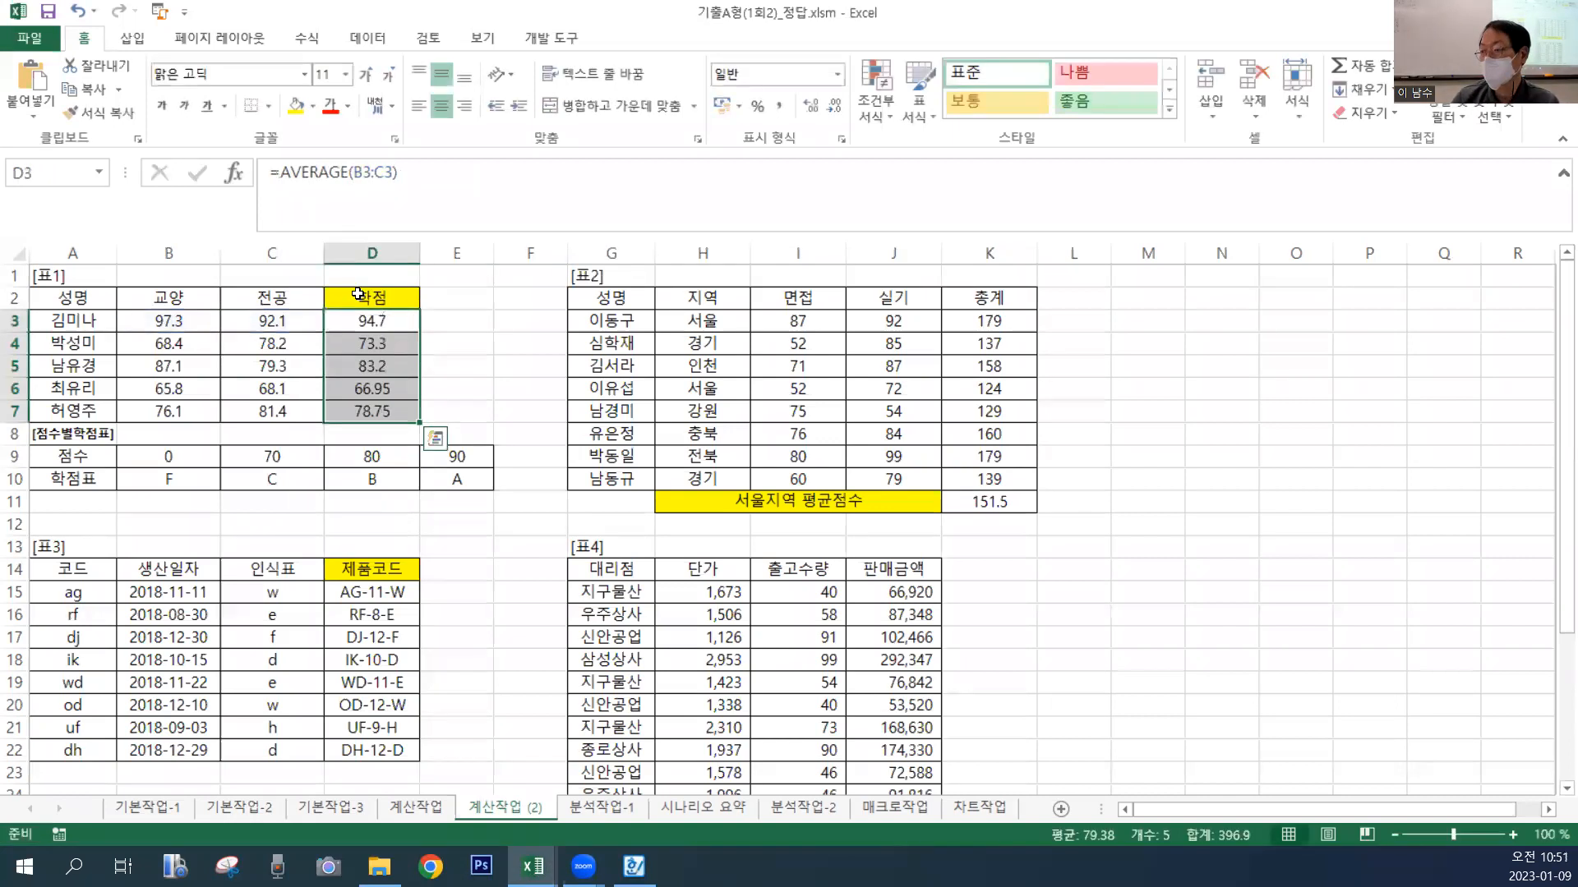
Wrap the average formula in D3:D7 with TRUNC at 0 decimal digits, giving =TRUNC(AVERAGE(B3:C3),0).
left_click(335, 212)
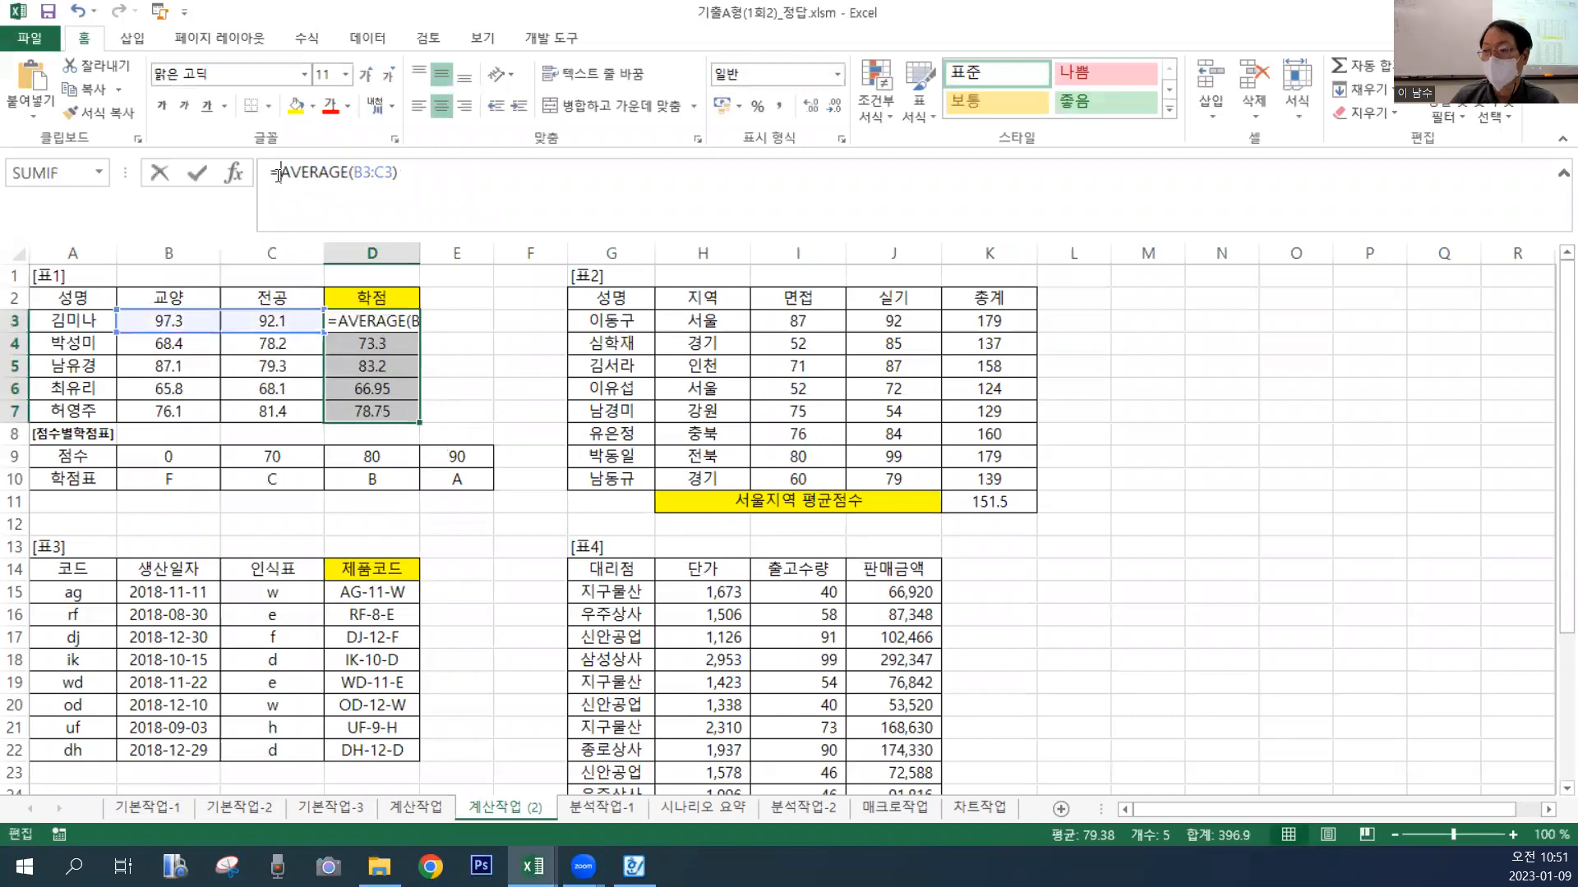
type("TR")
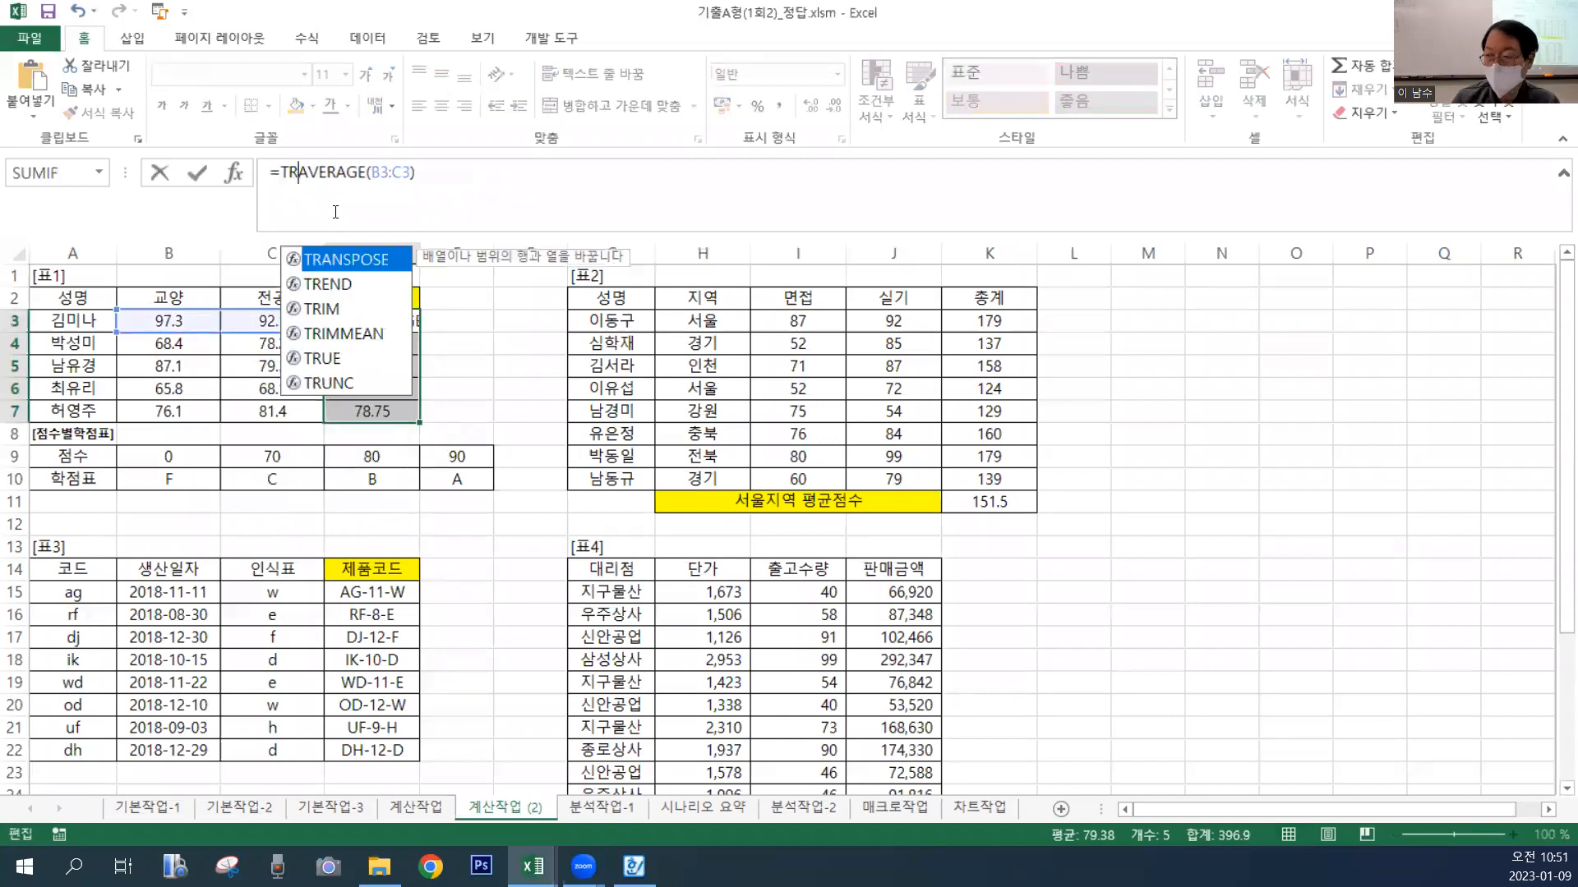
double_click(364, 381)
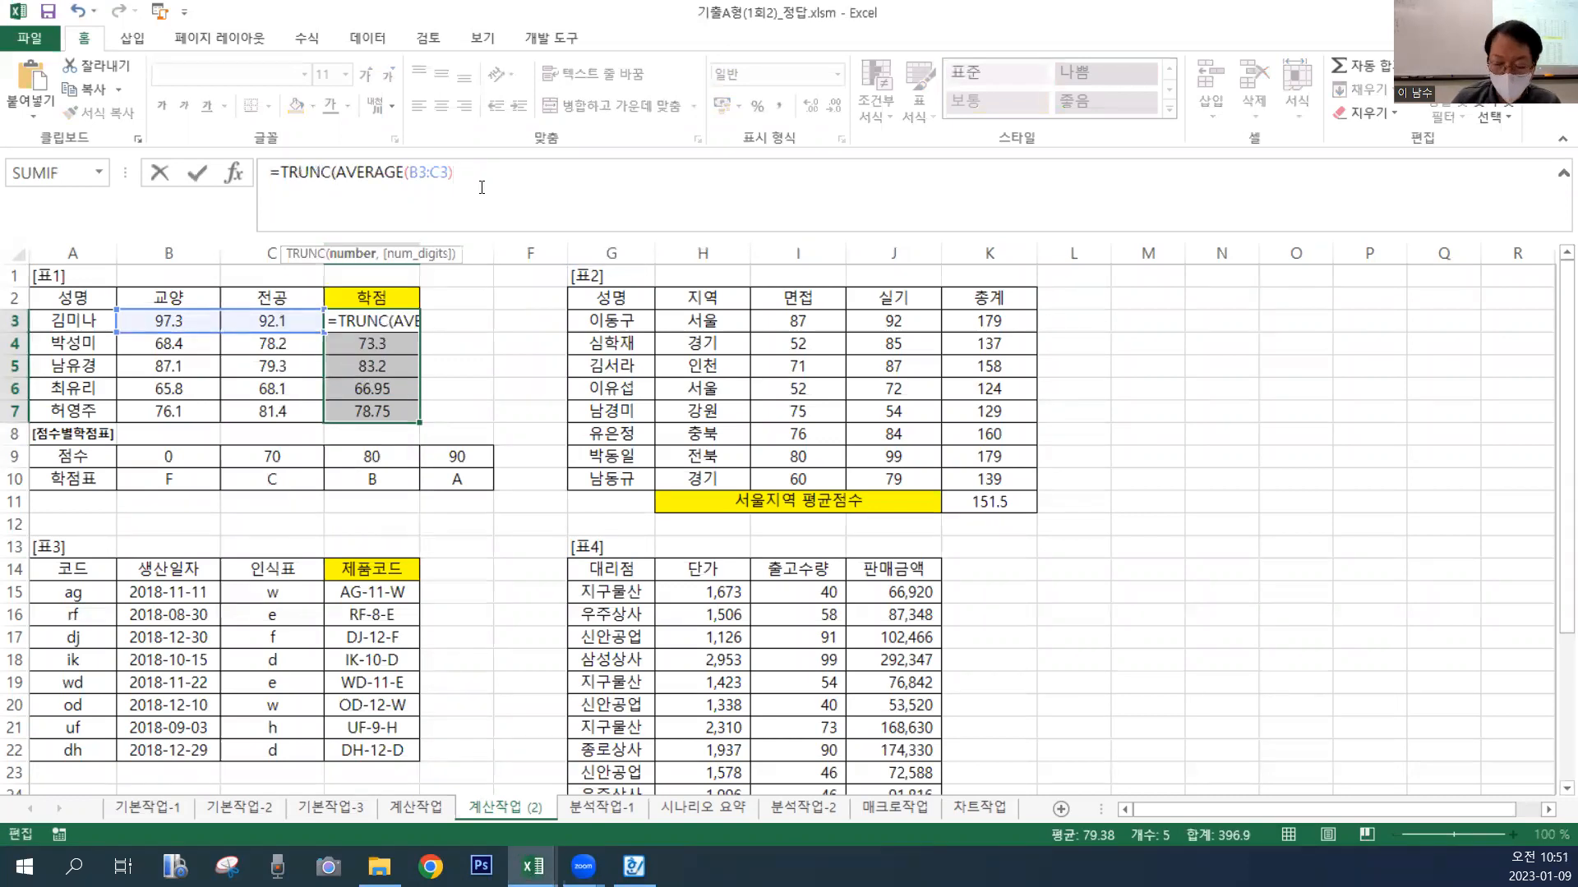
type(",0)")
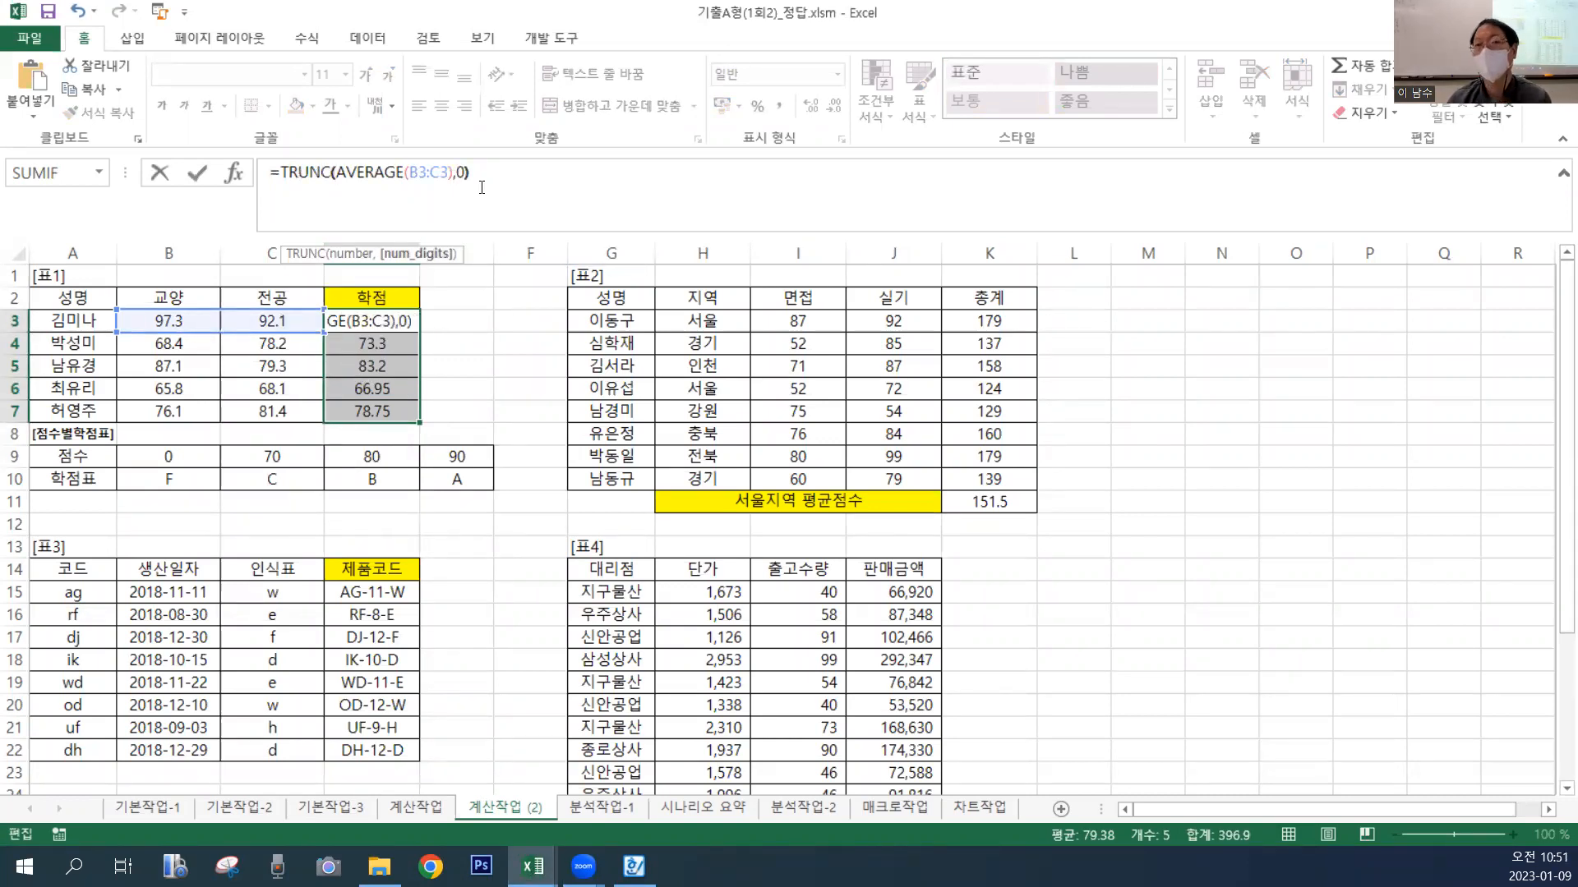
key("ctrl+Return")
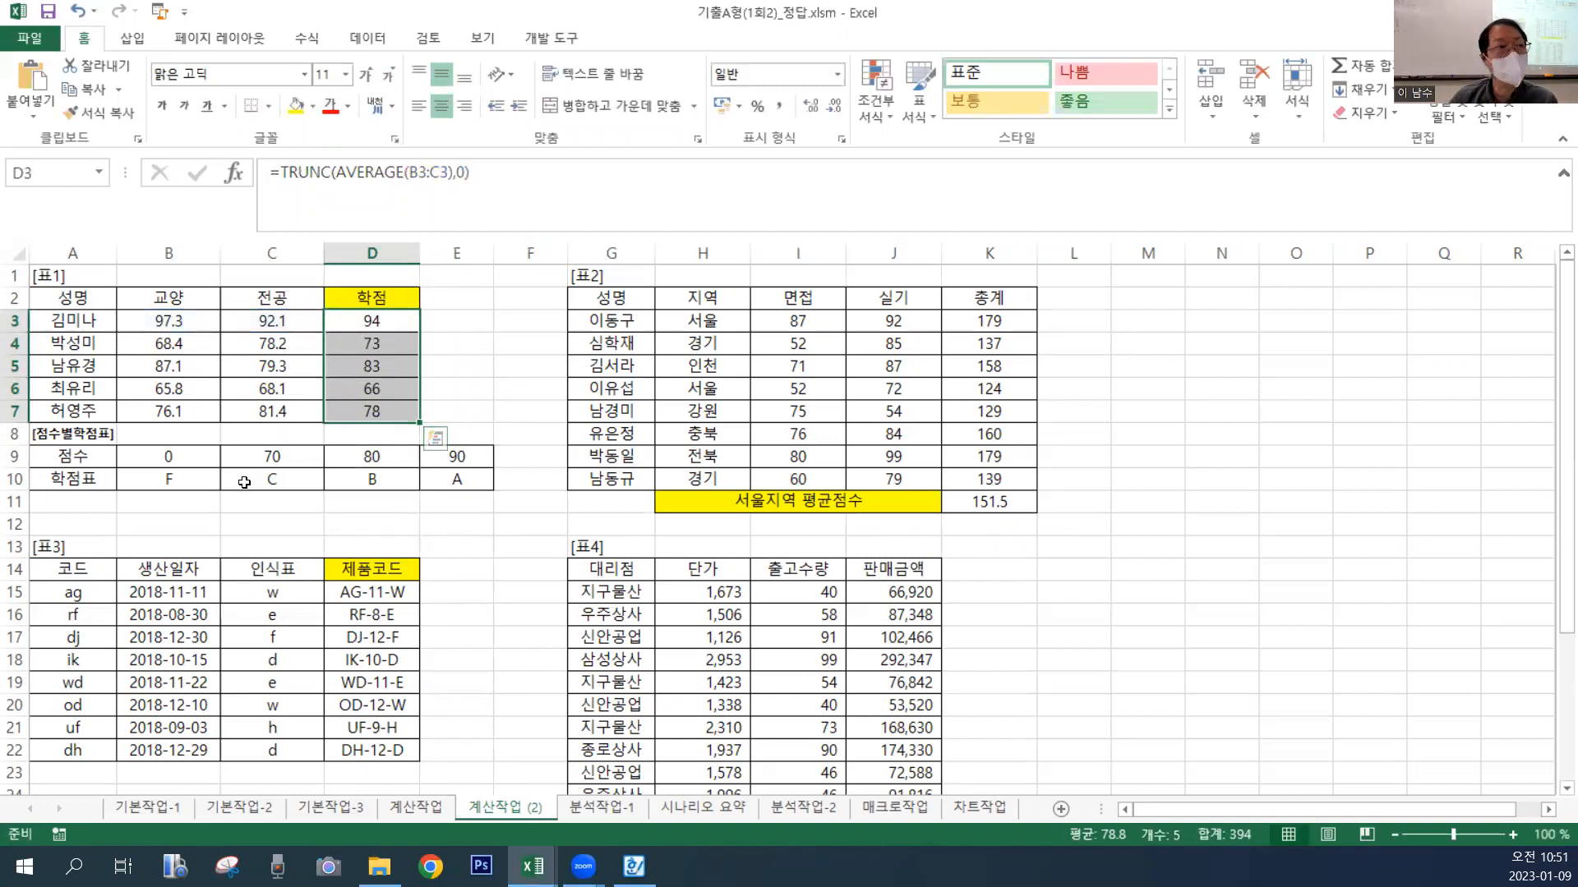
Nest the TRUNC(AVERAGE(B3:C3),0) expression in an HLOOKUP function as its lookup value.
left_click(281, 172)
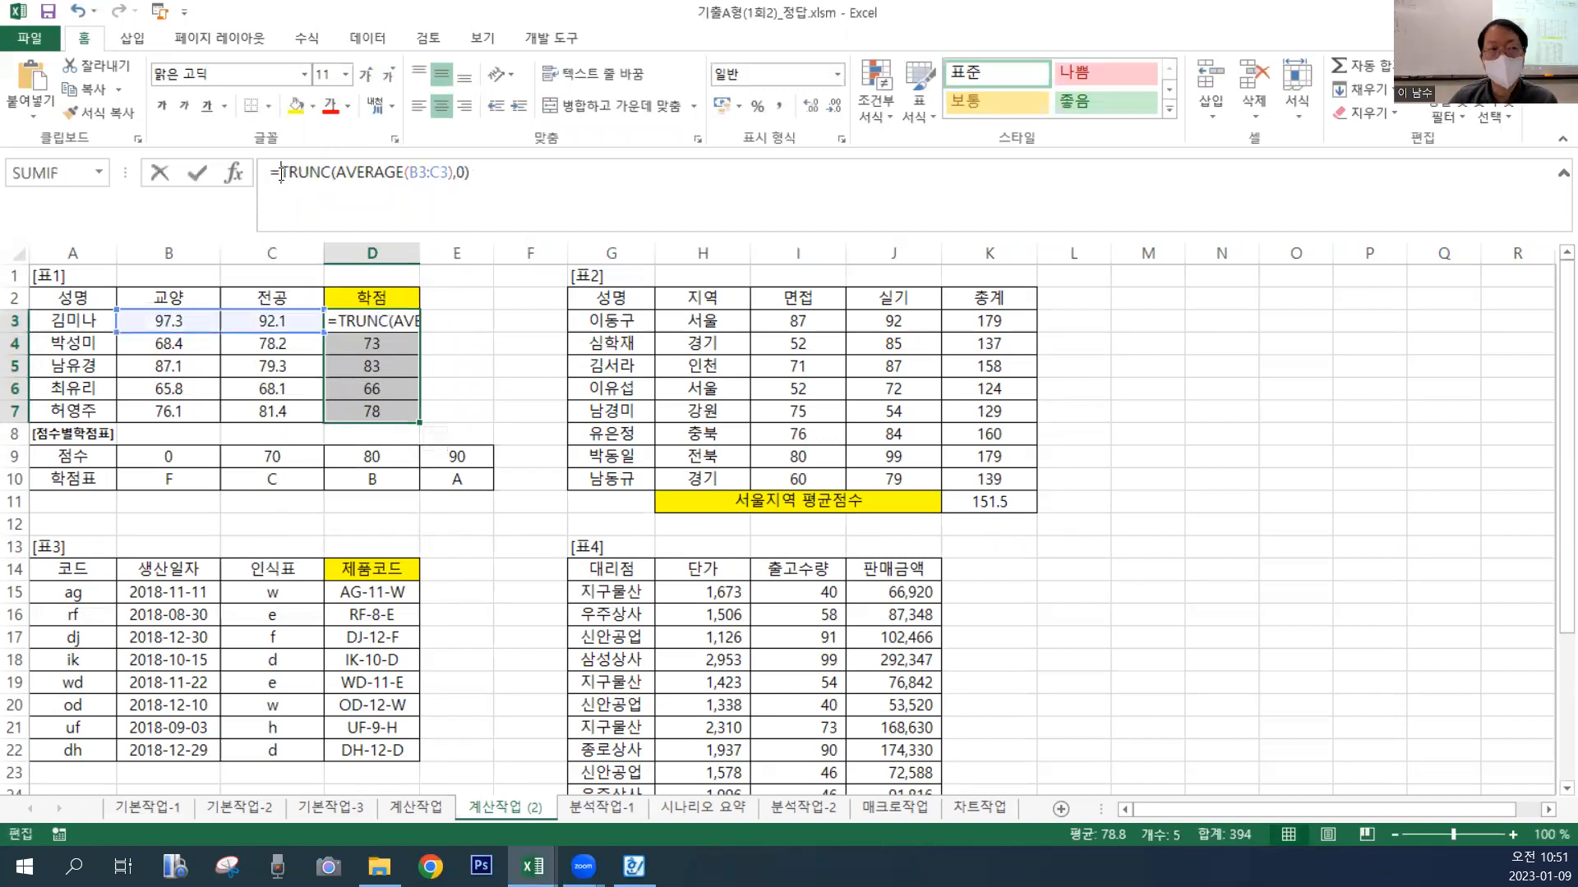
type("HL")
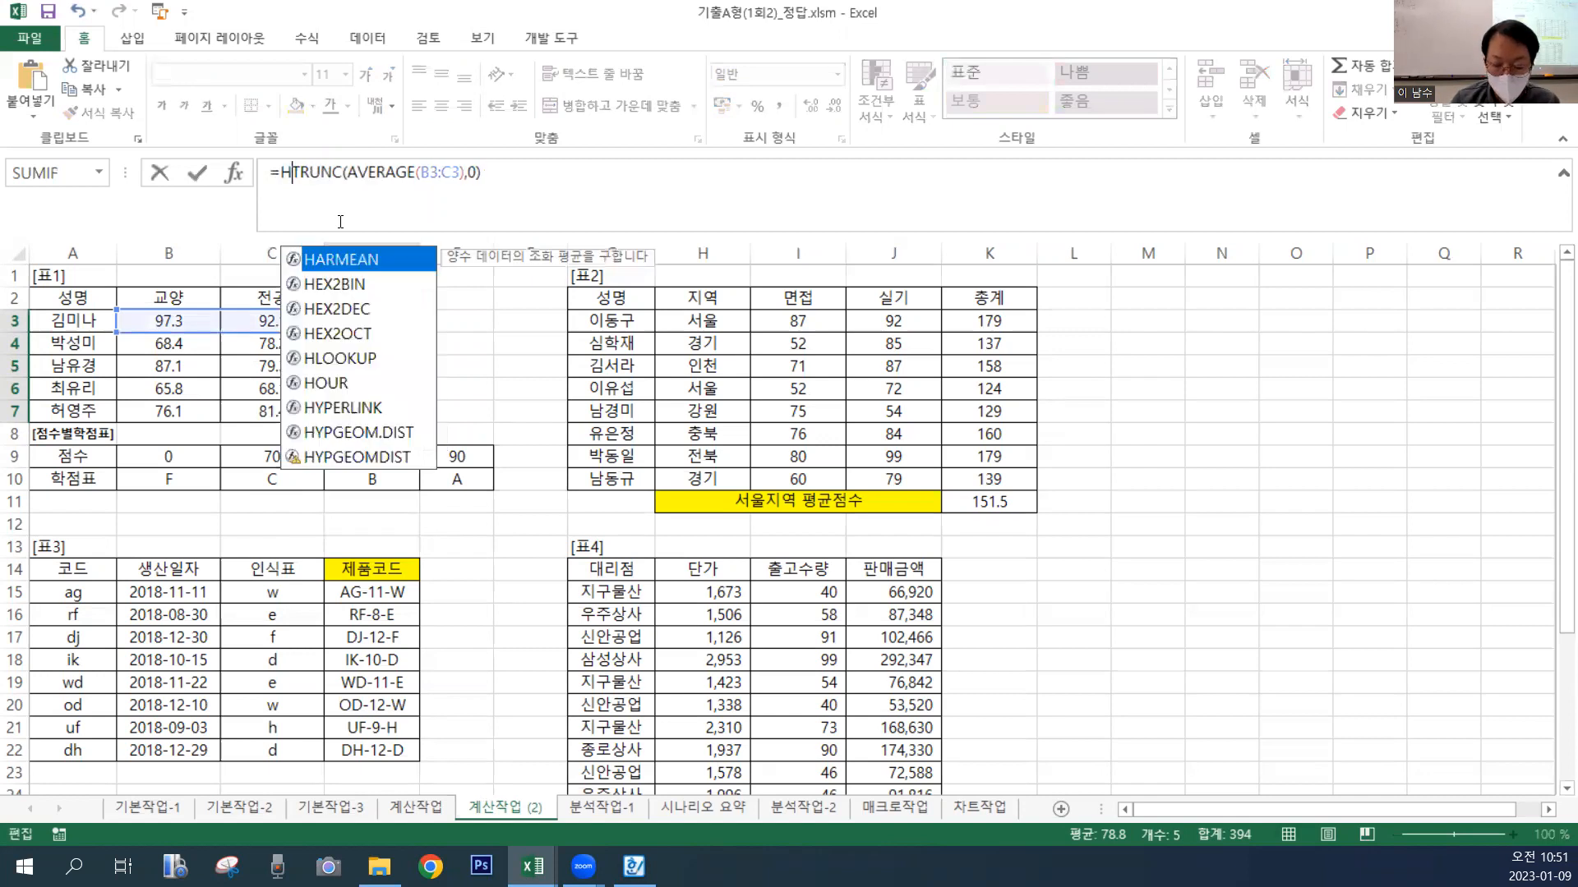
type("OOK")
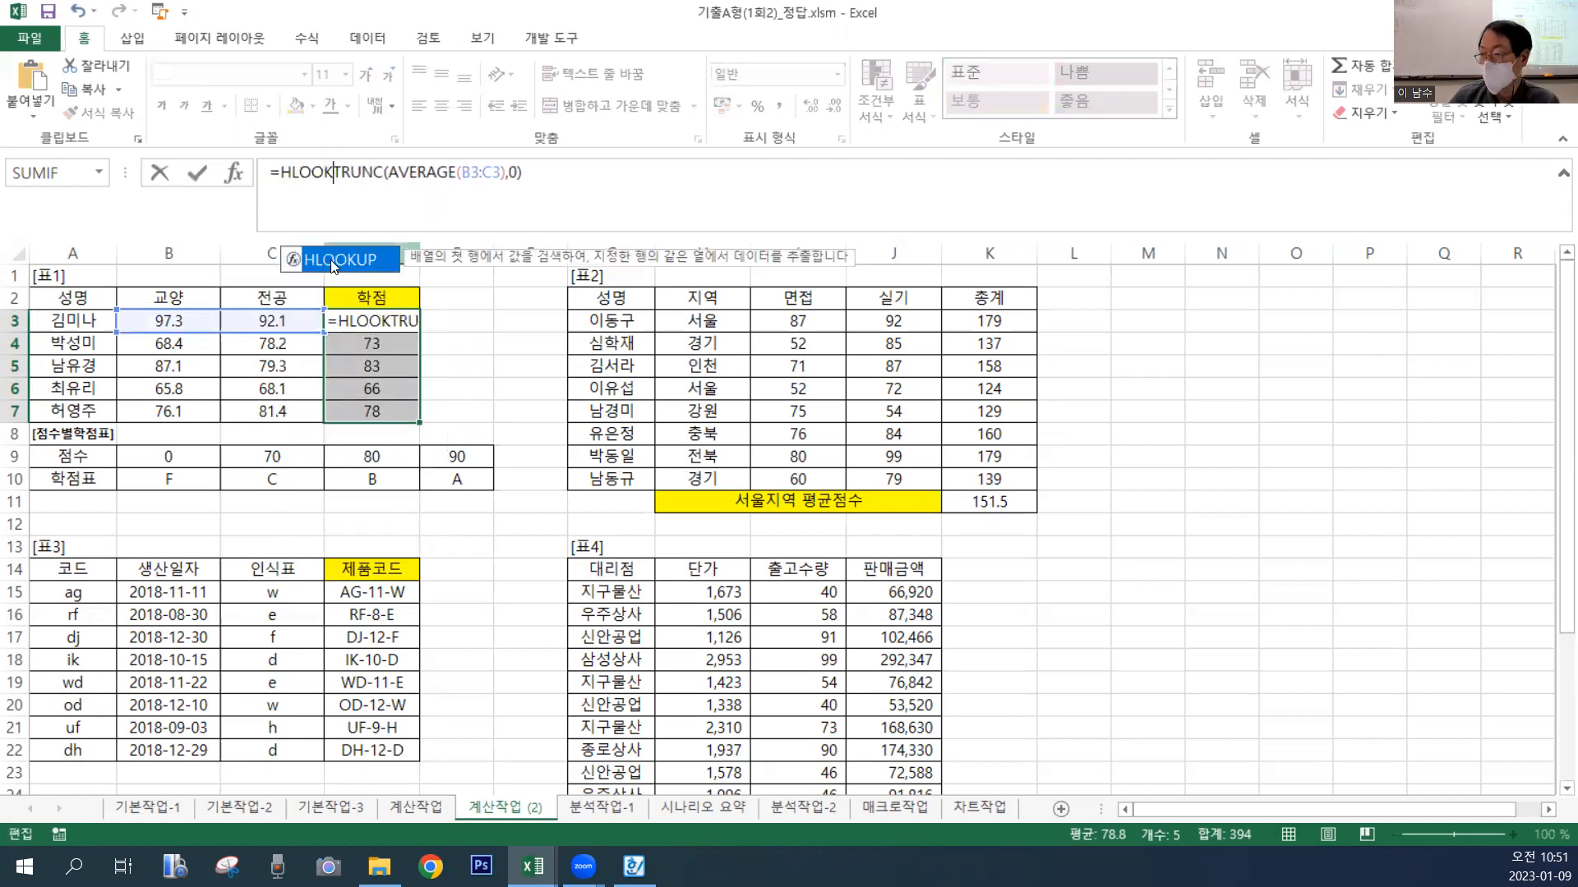
double_click(347, 259)
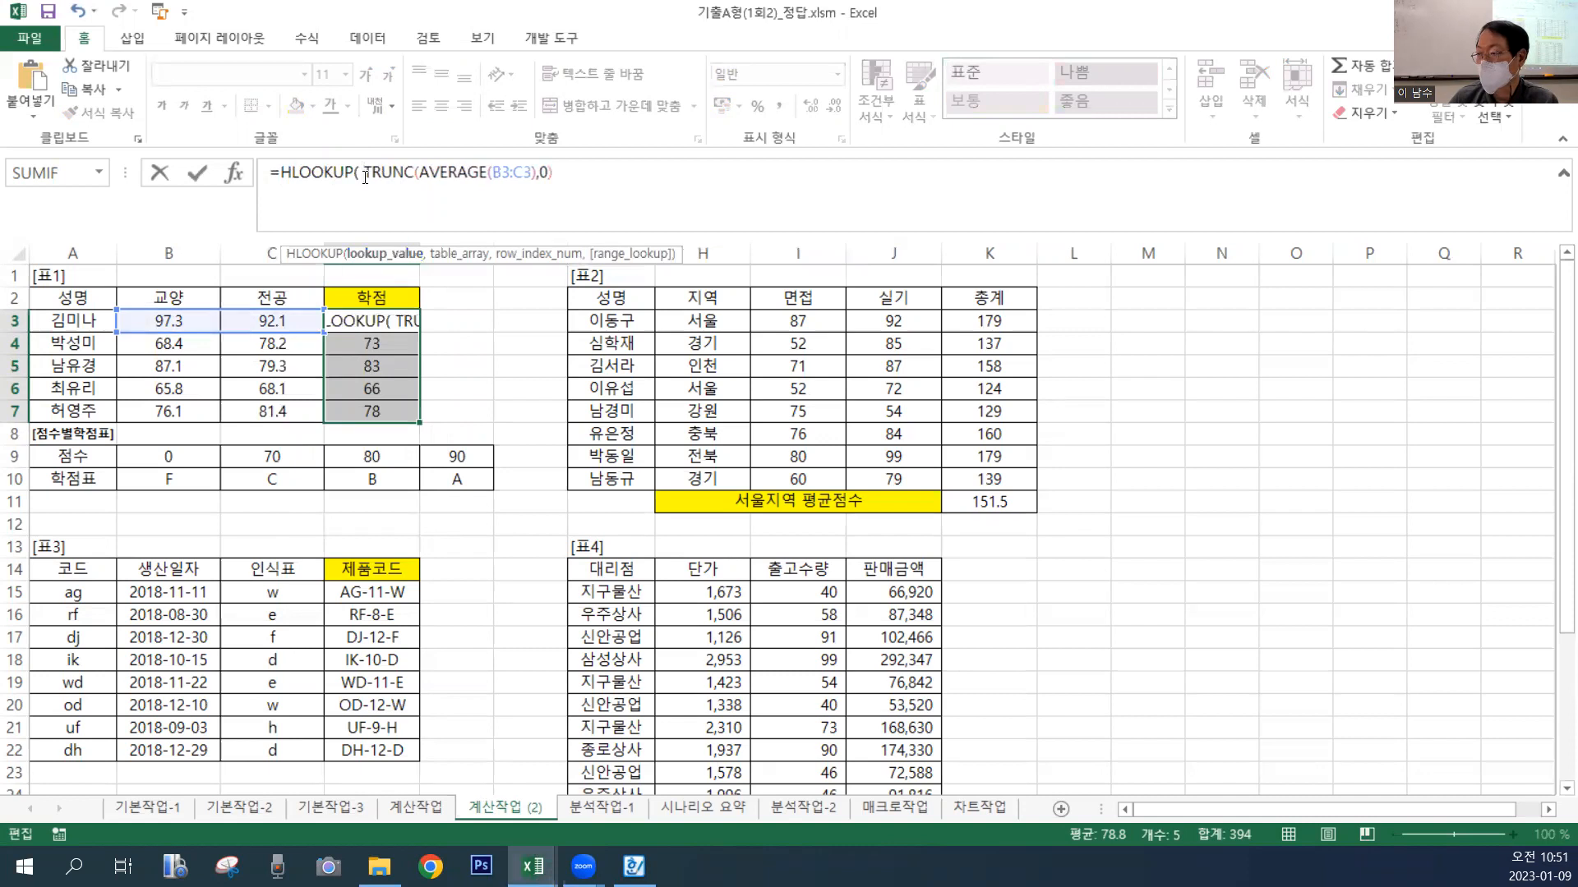
left_click_drag(364, 173, 548, 190)
left_click(561, 178)
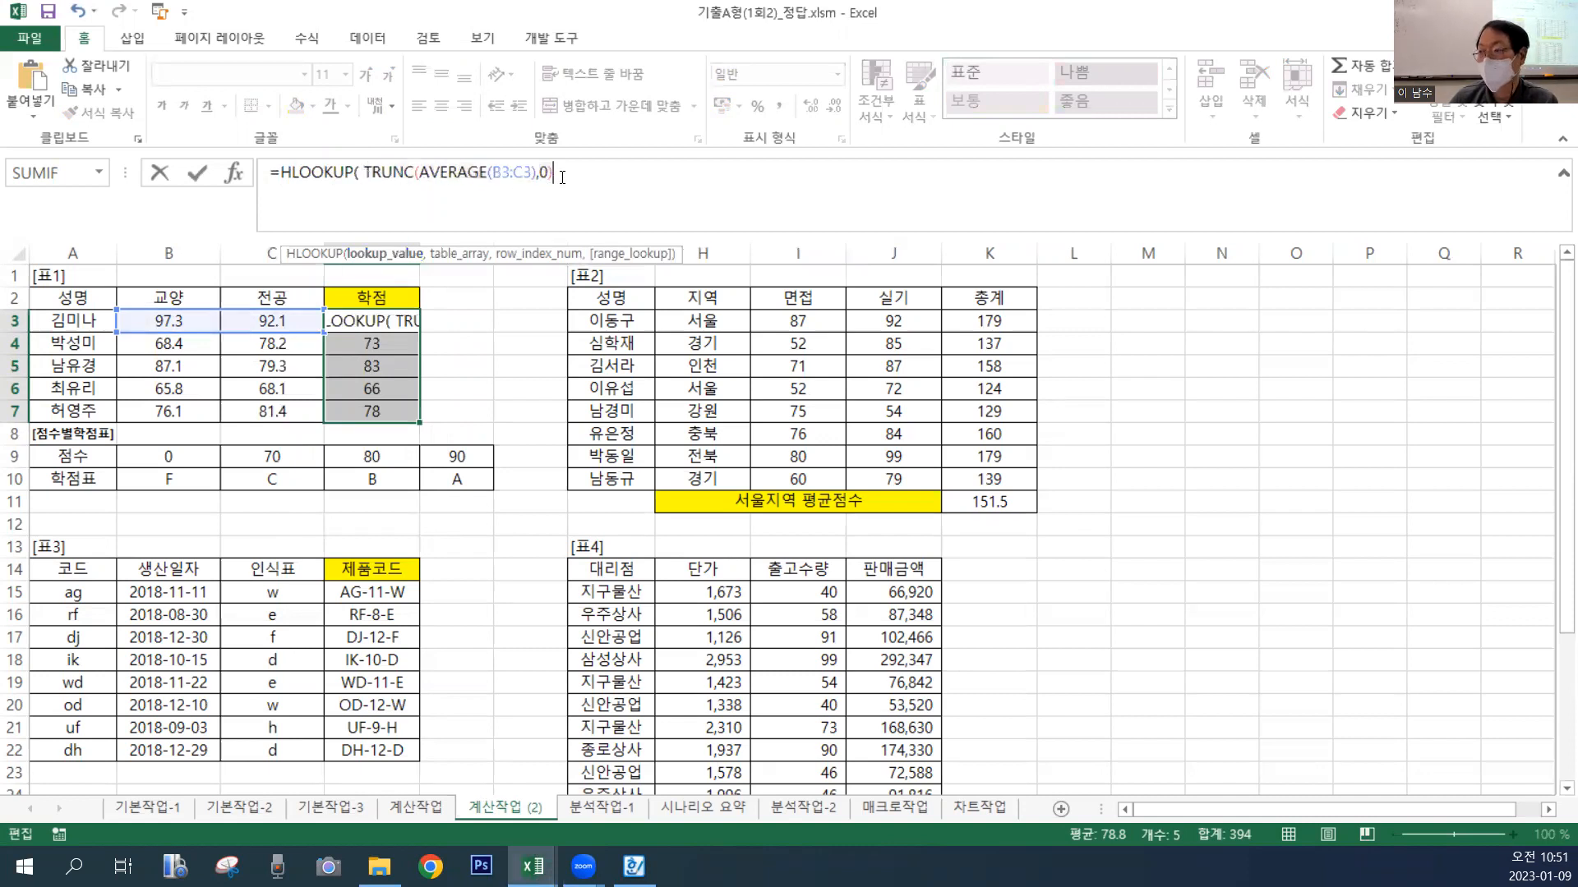
type(",")
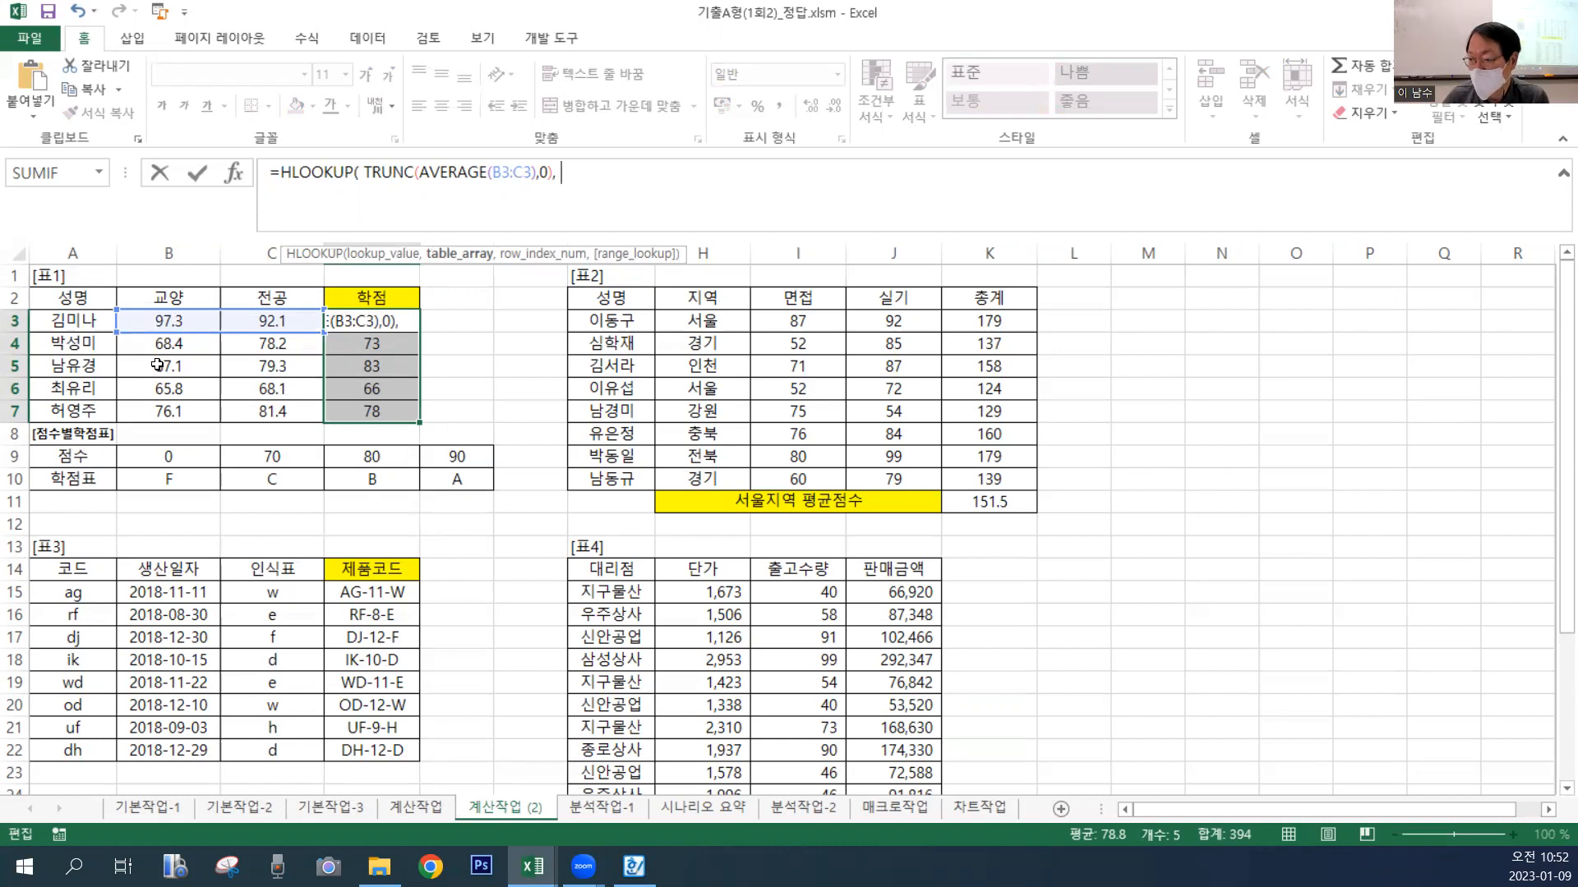
Complete the HLOOKUP with absolute table range $B$9:$E$10, row index 2 and TRUE for approximate match, and apply it to D3:D7.
left_click_drag(173, 456, 433, 484)
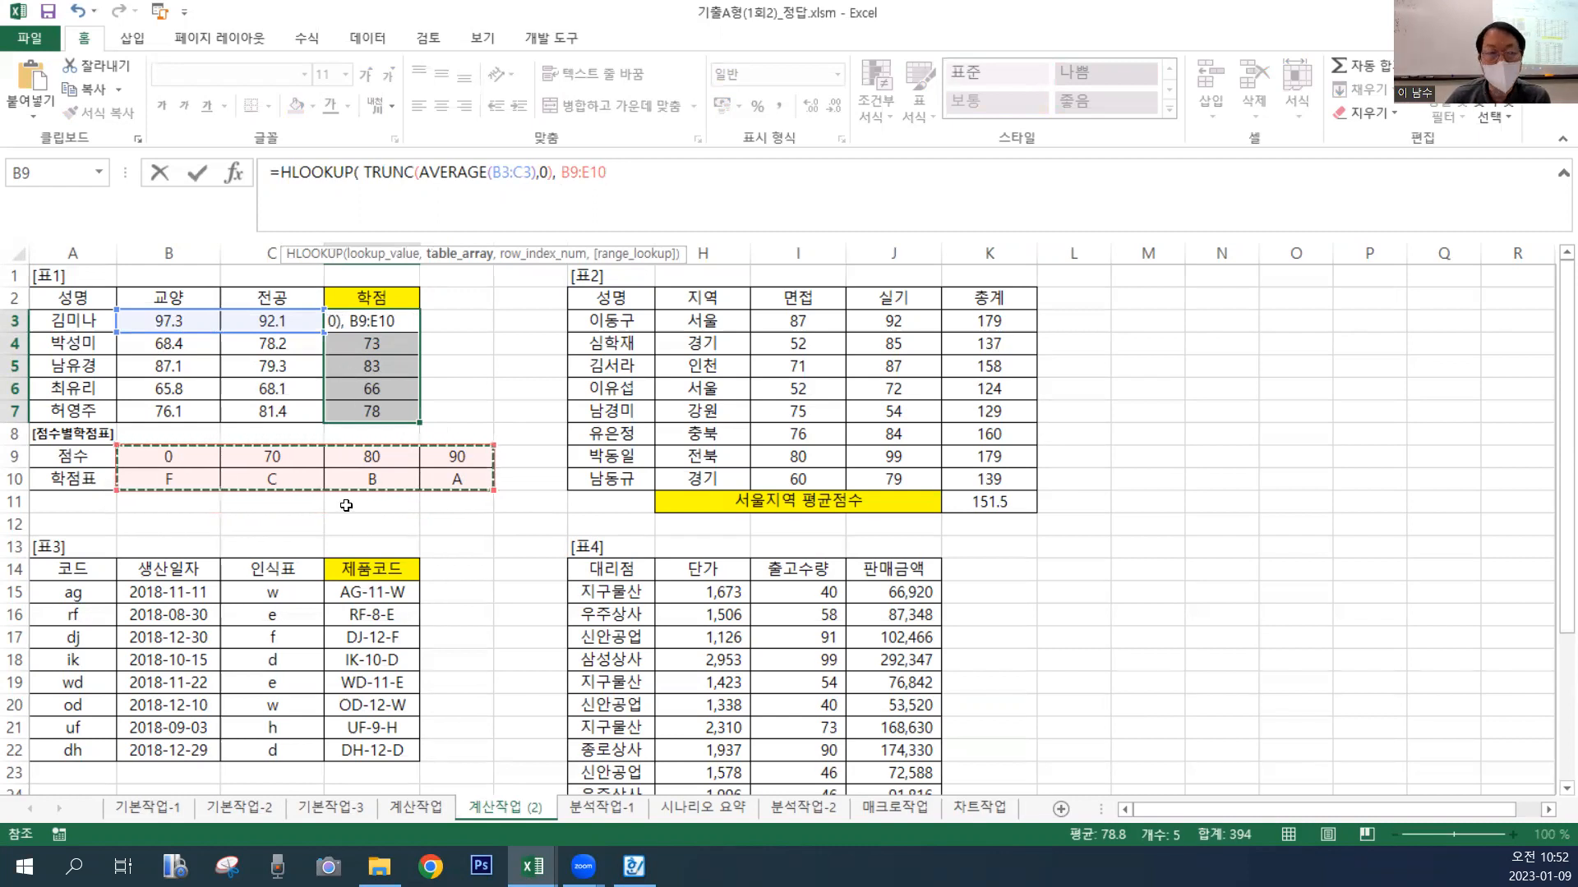
key("F4")
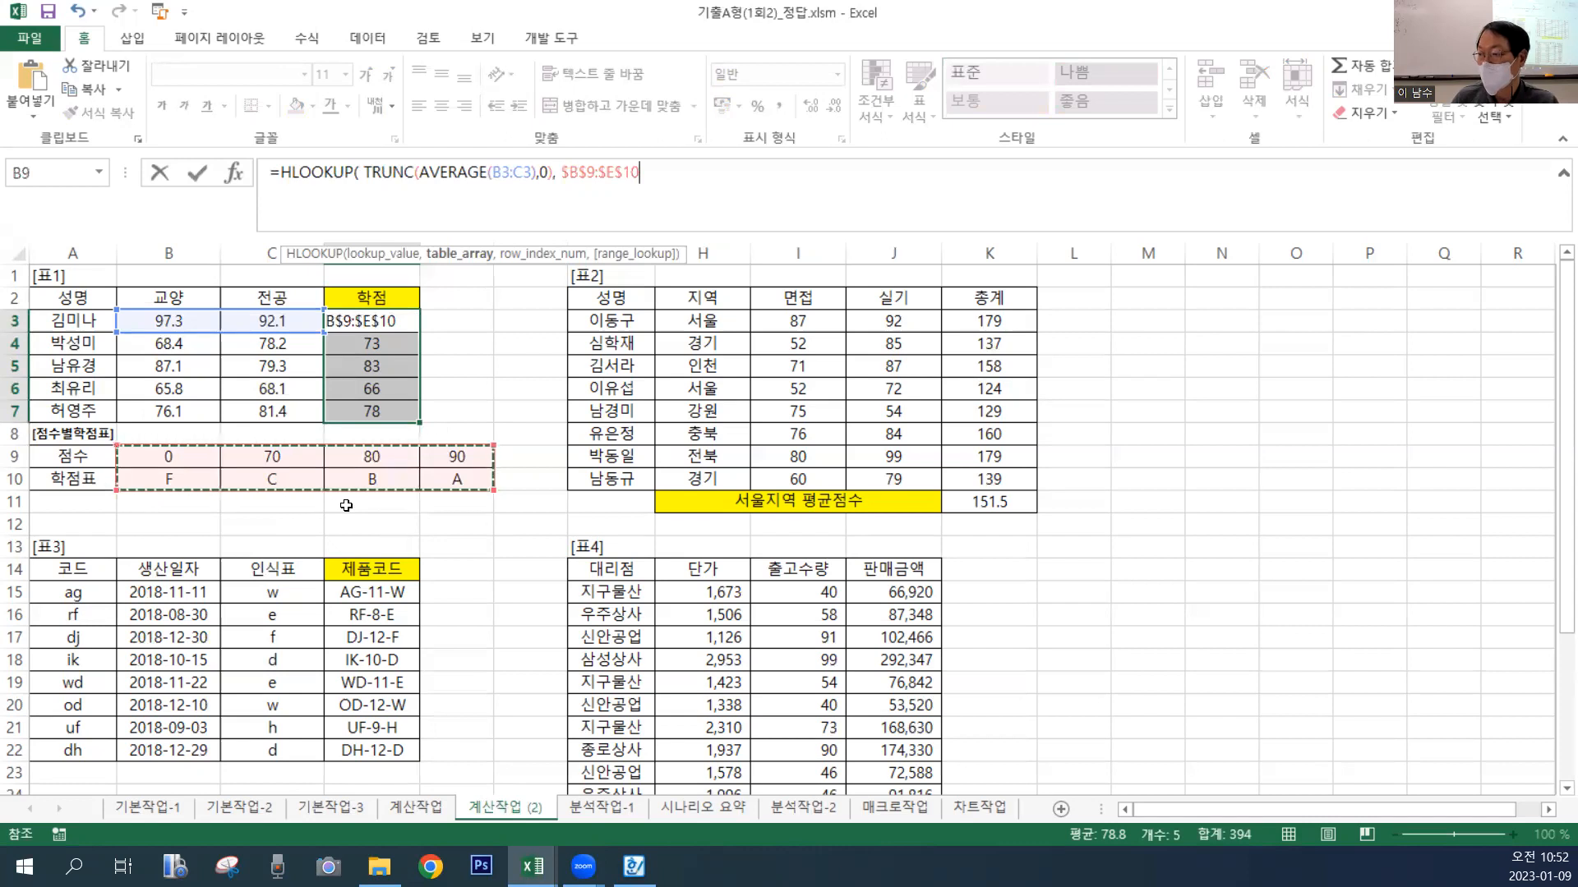
type(",")
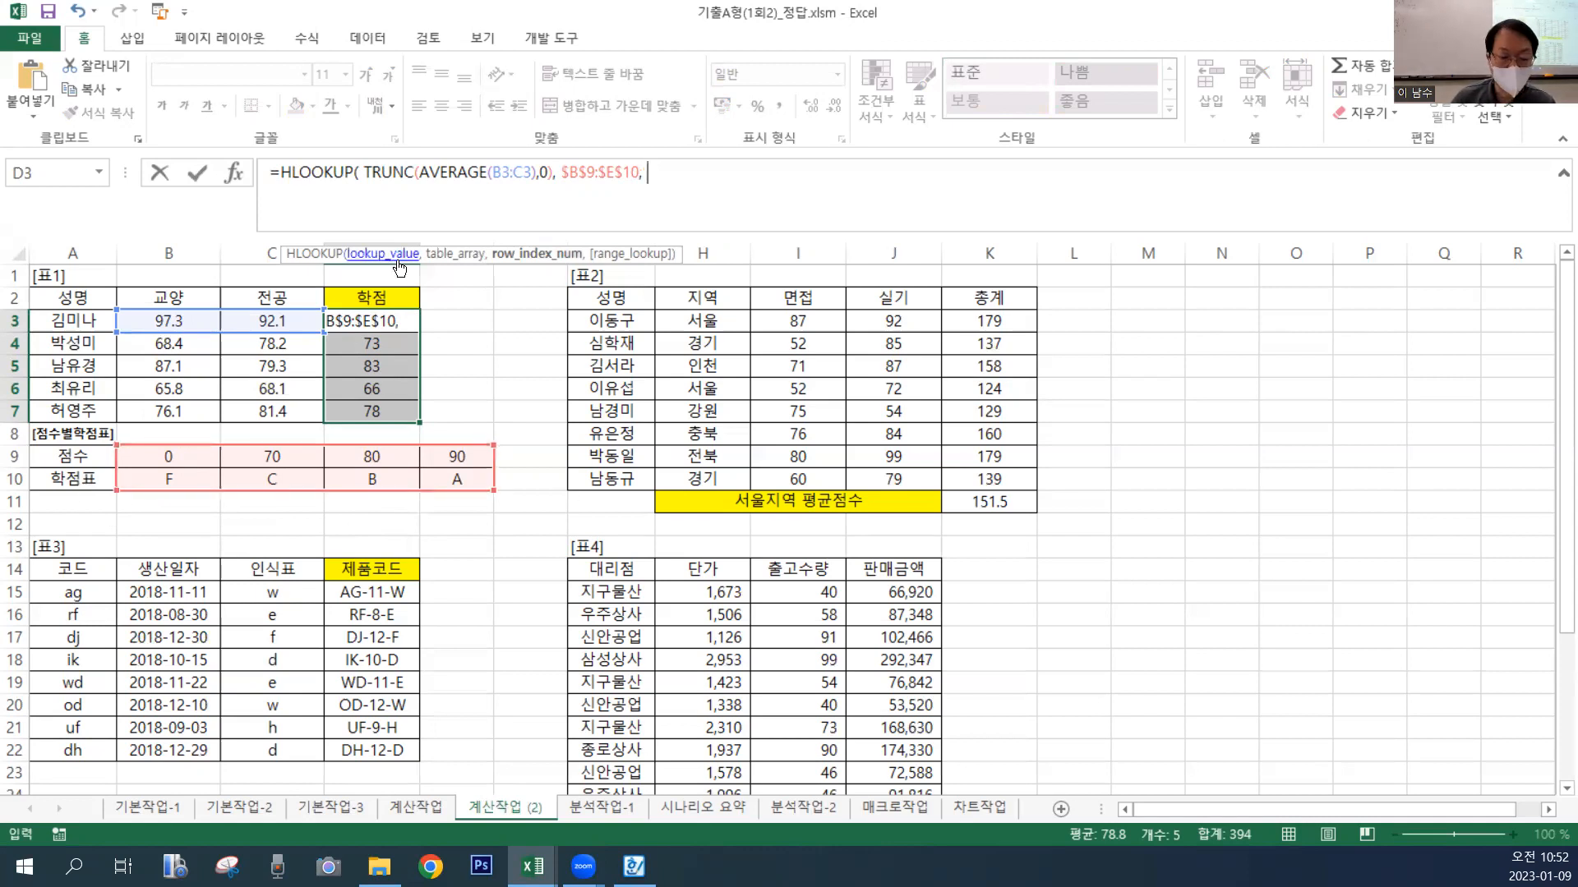
type("2")
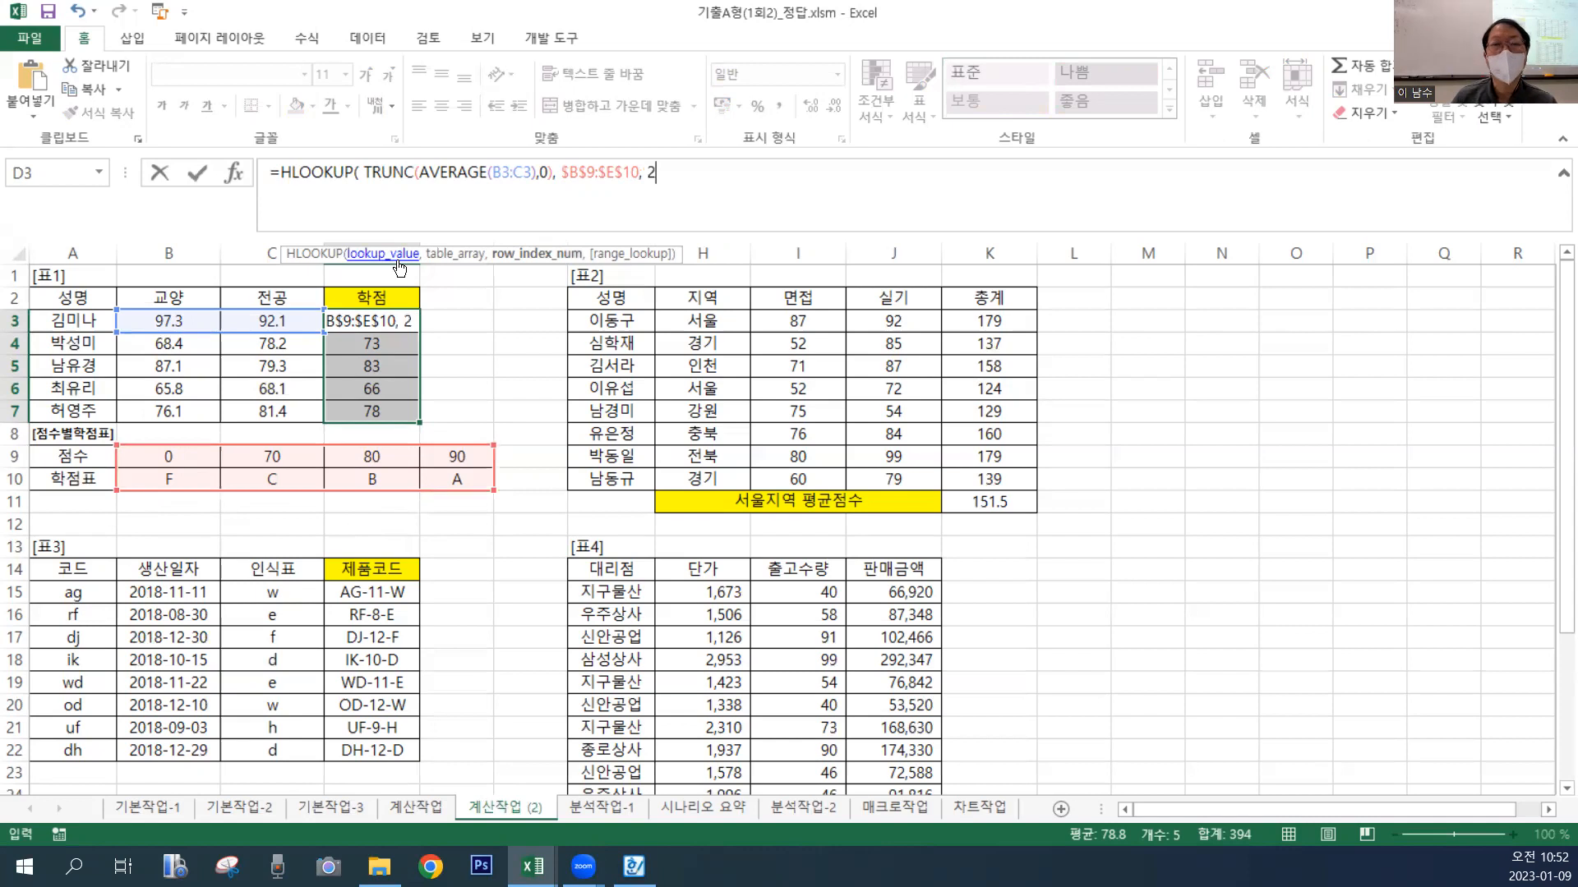
type(",")
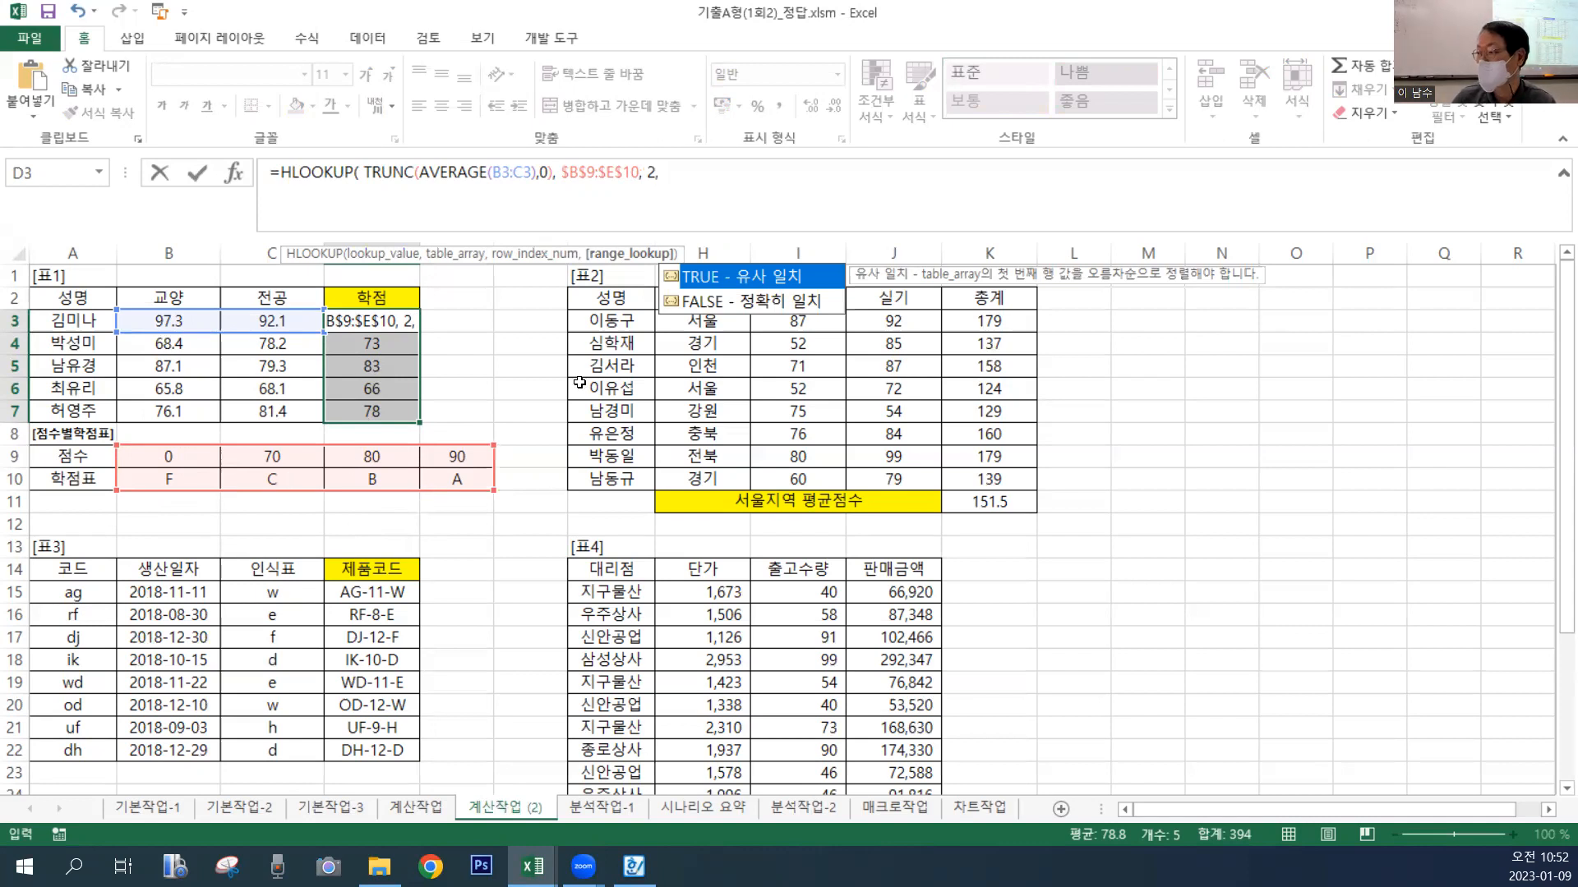
double_click(706, 275)
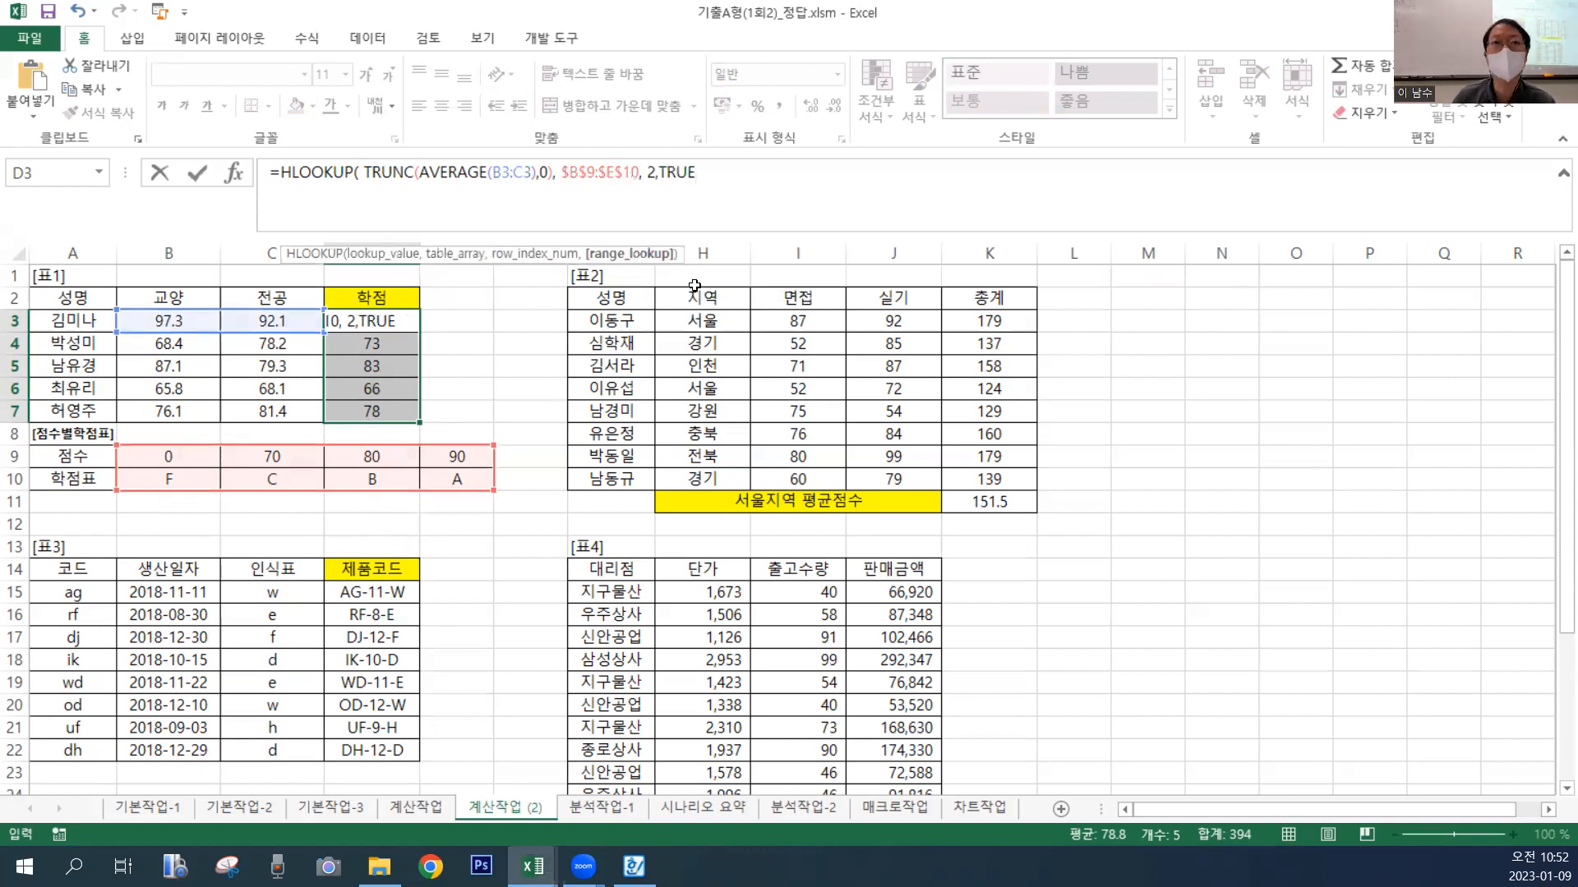
type(")")
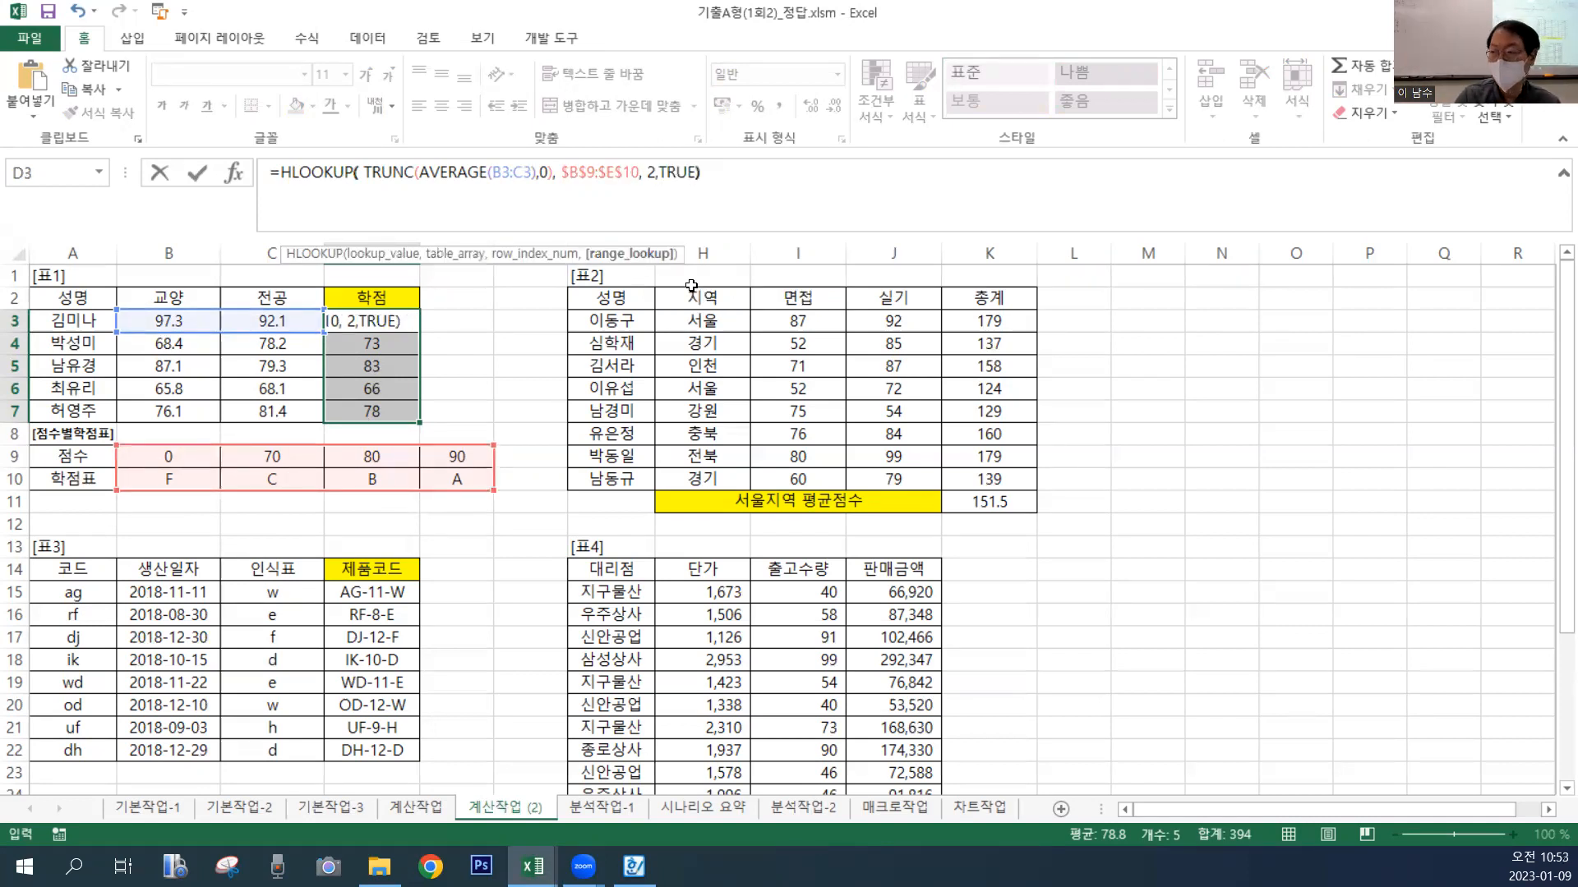
key("ctrl+Return")
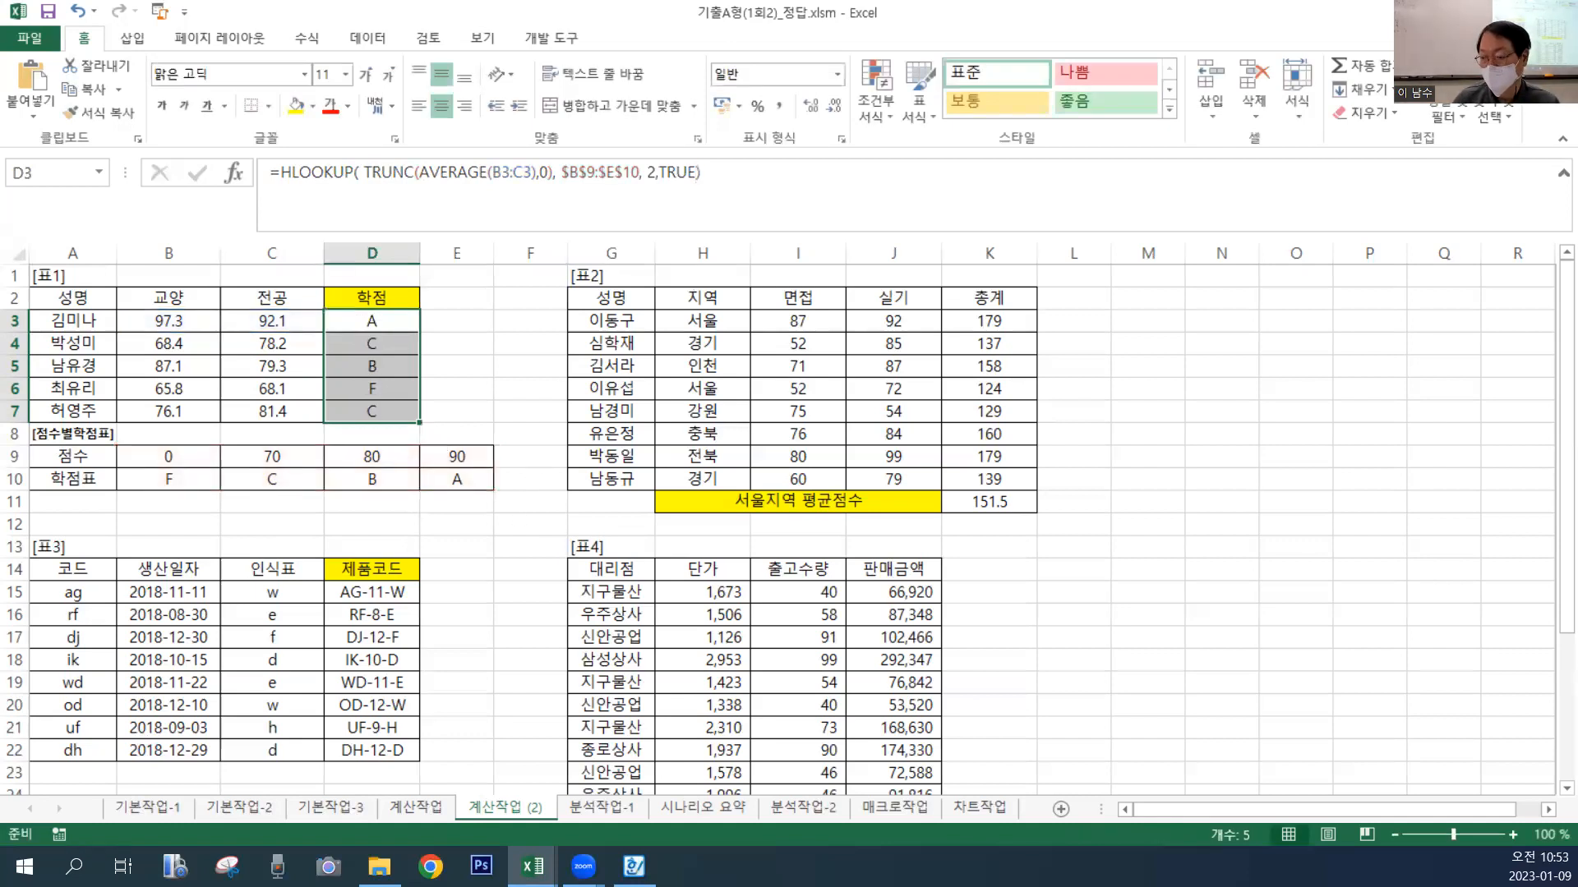
mouse_move(533, 866)
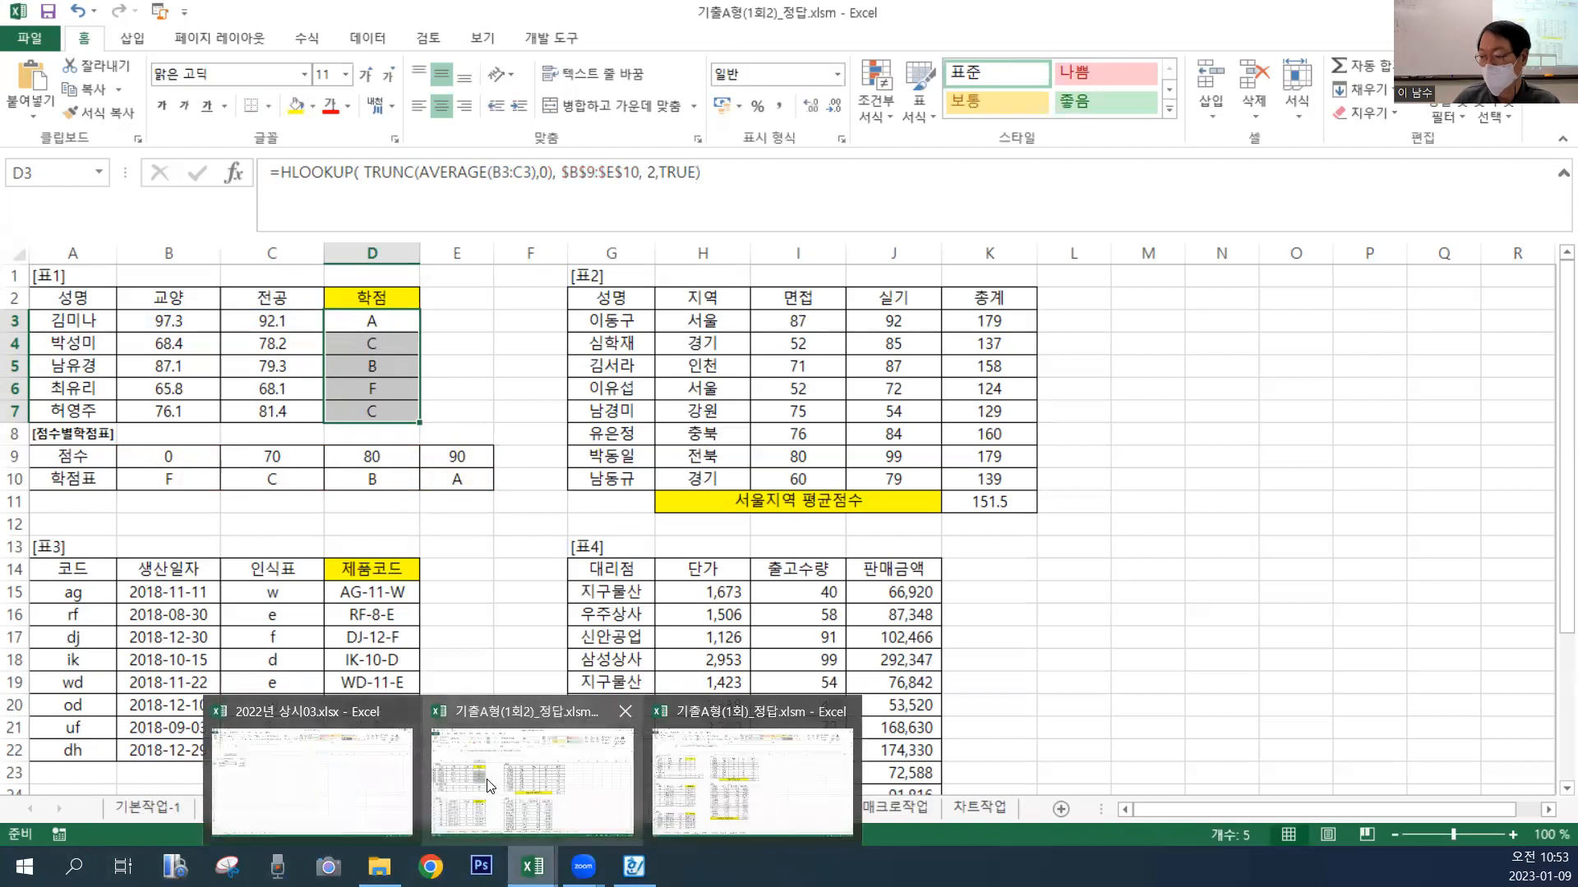
left_click(483, 775)
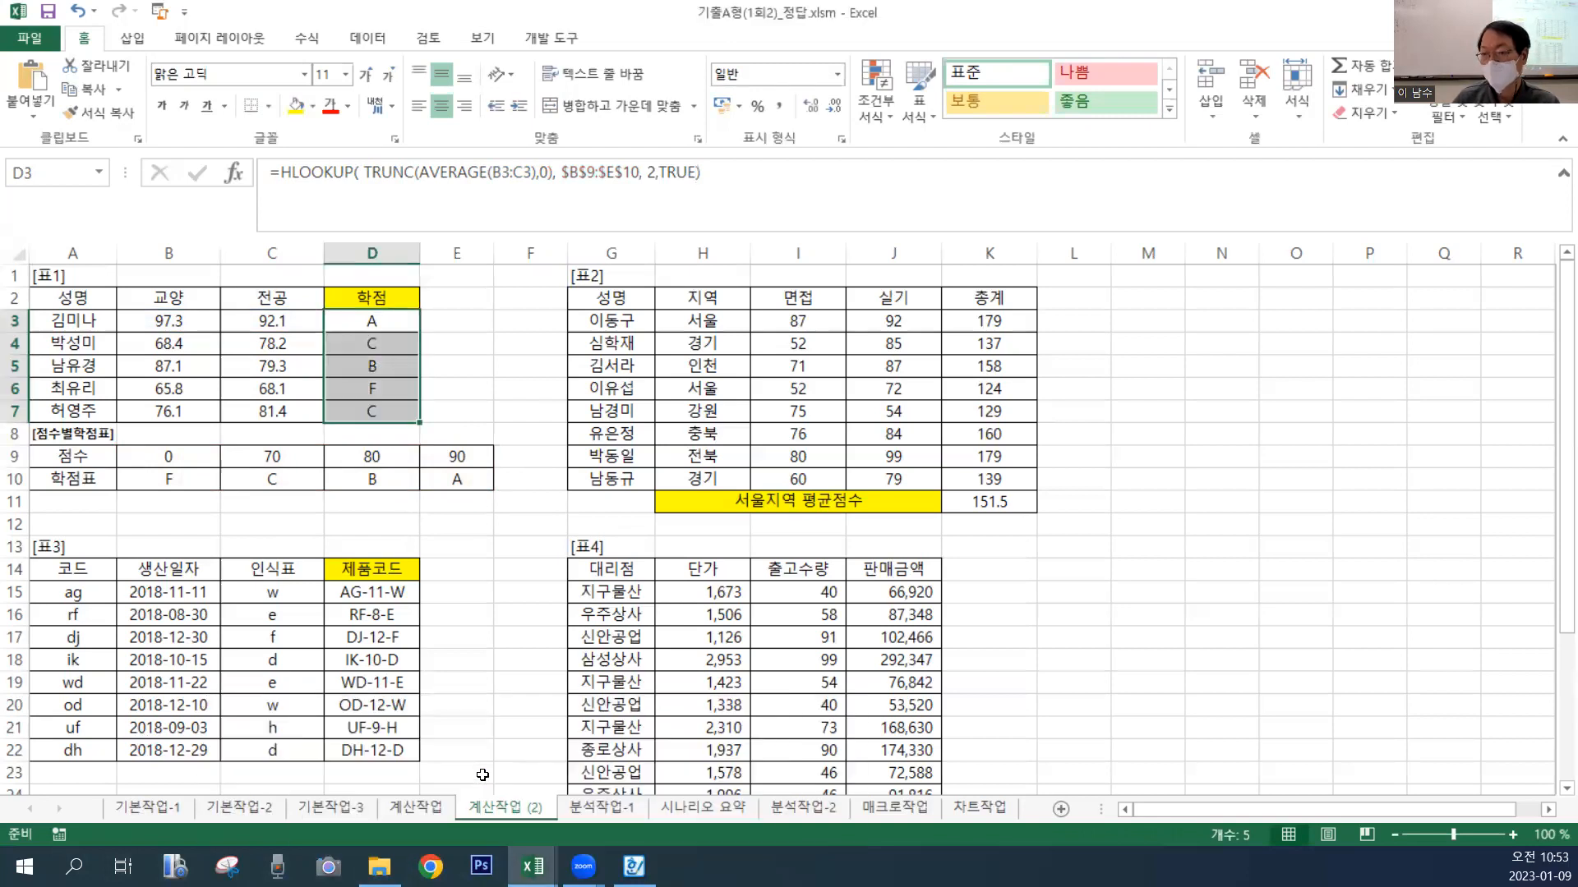
left_click(532, 866)
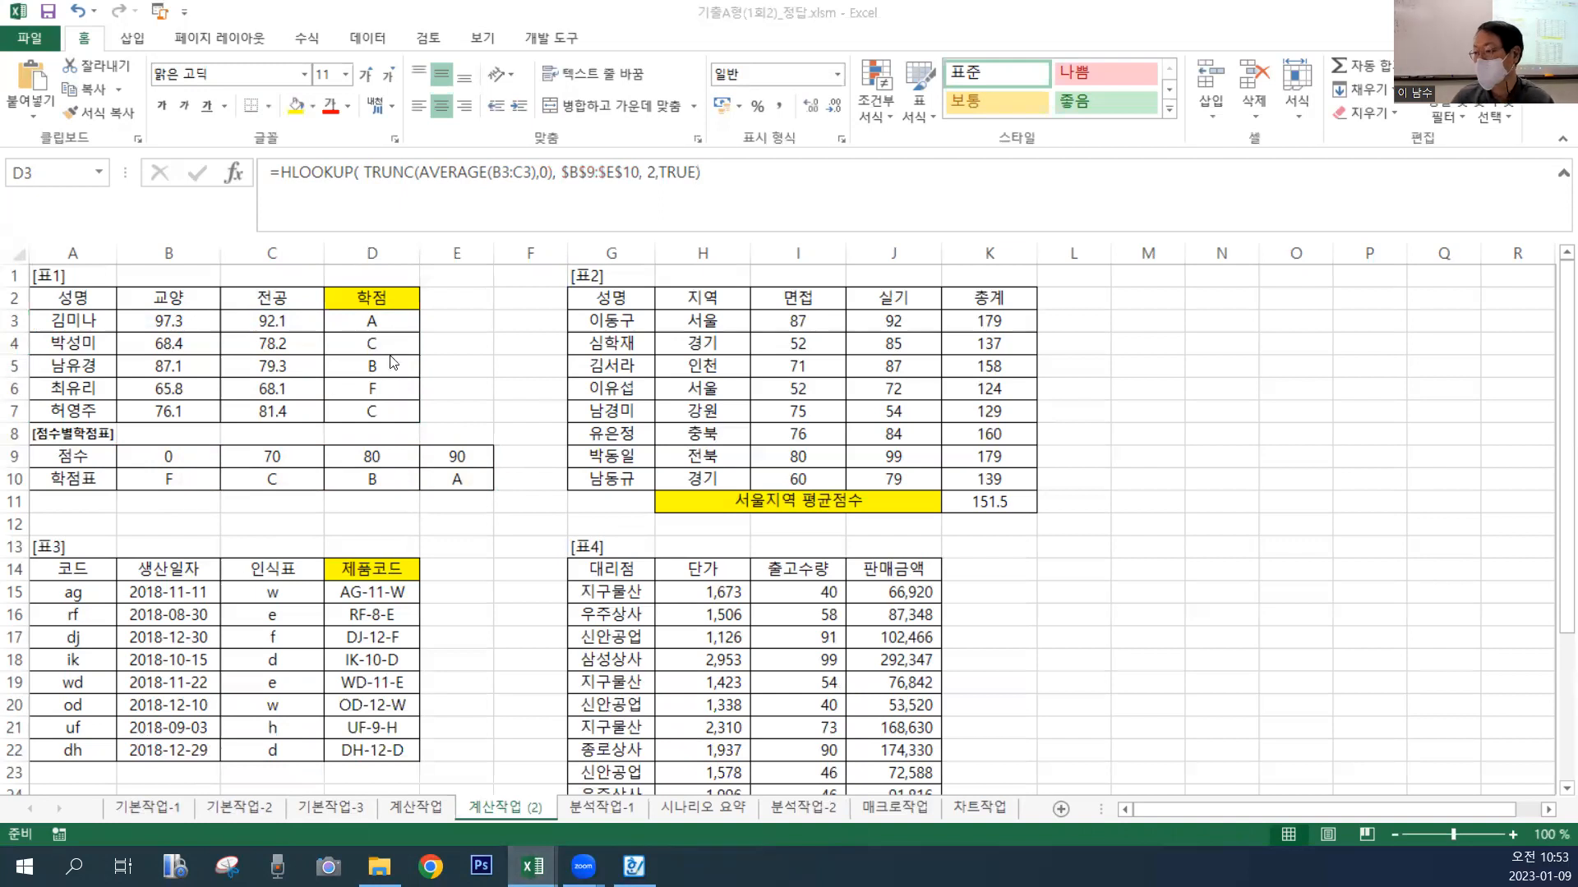
left_click(387, 320)
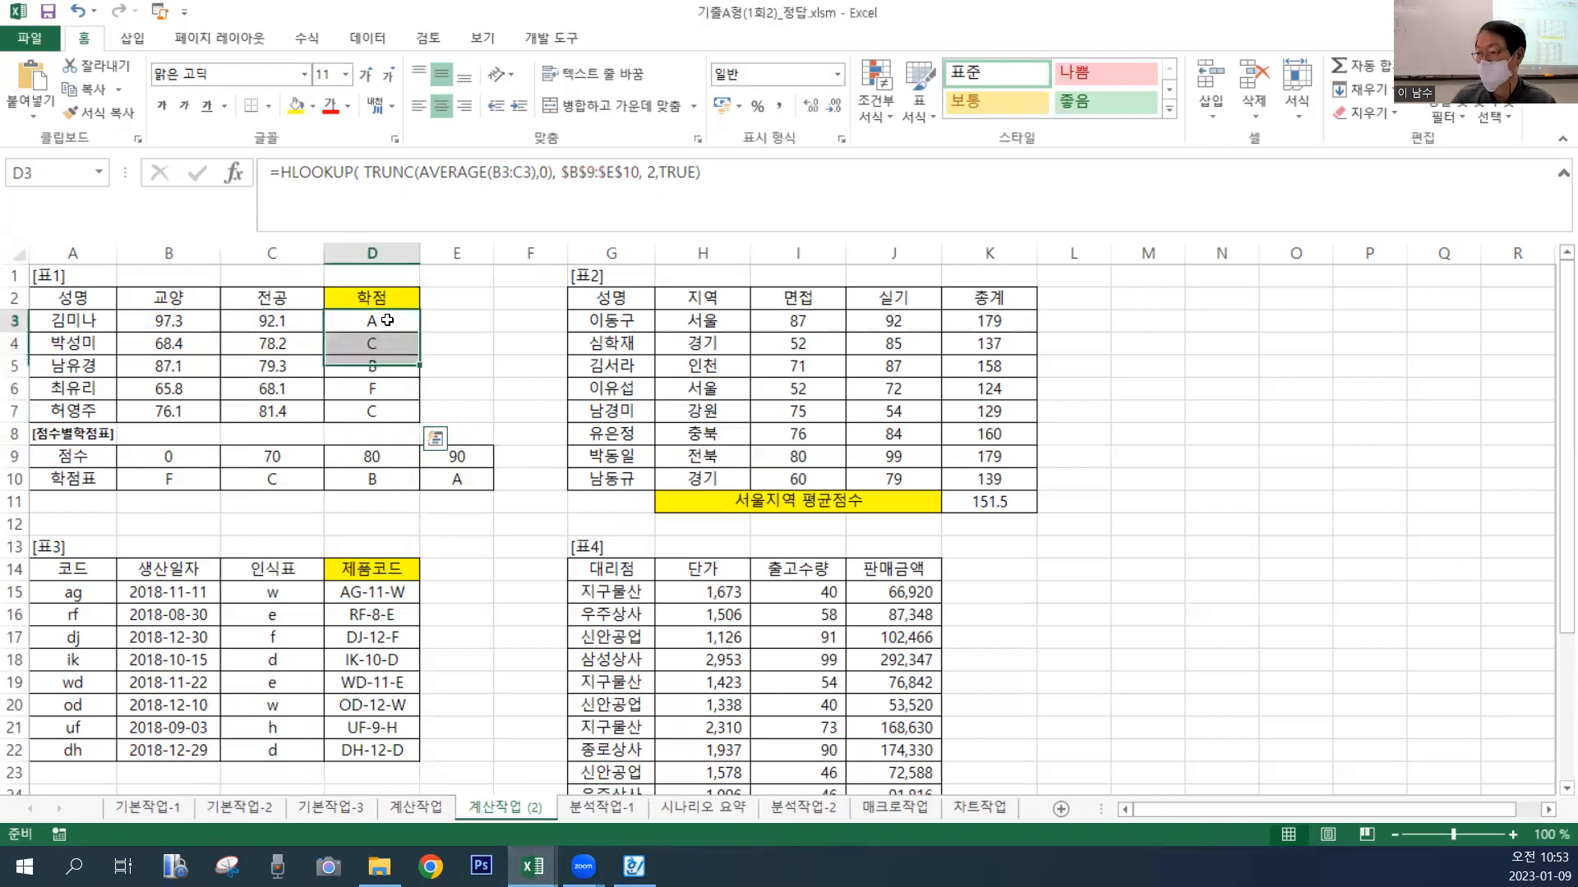
left_click(424, 374)
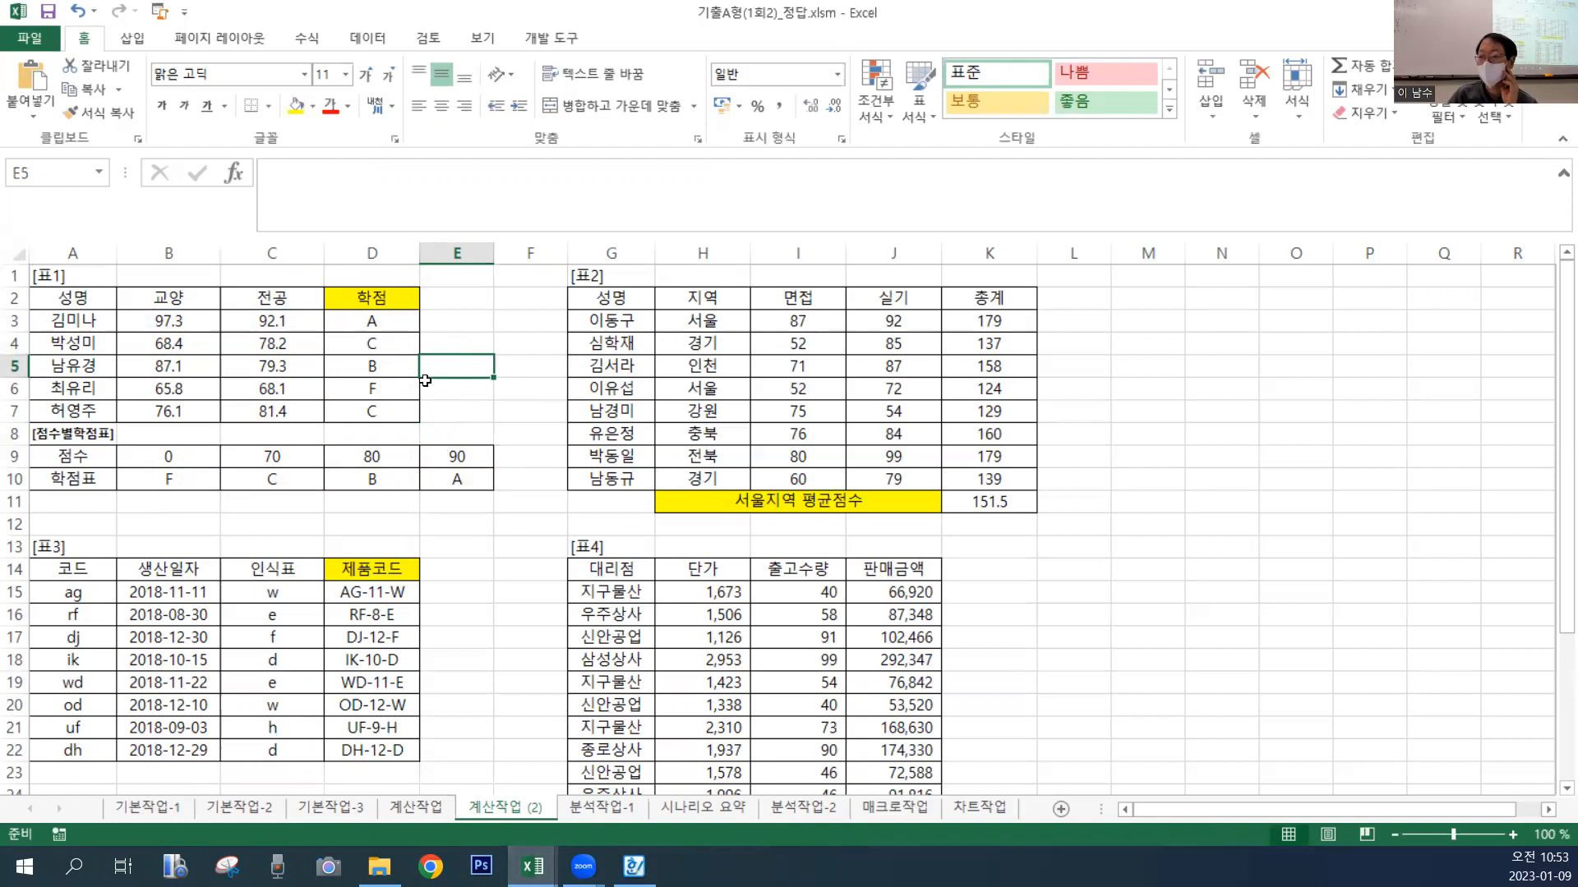
left_click(226, 479)
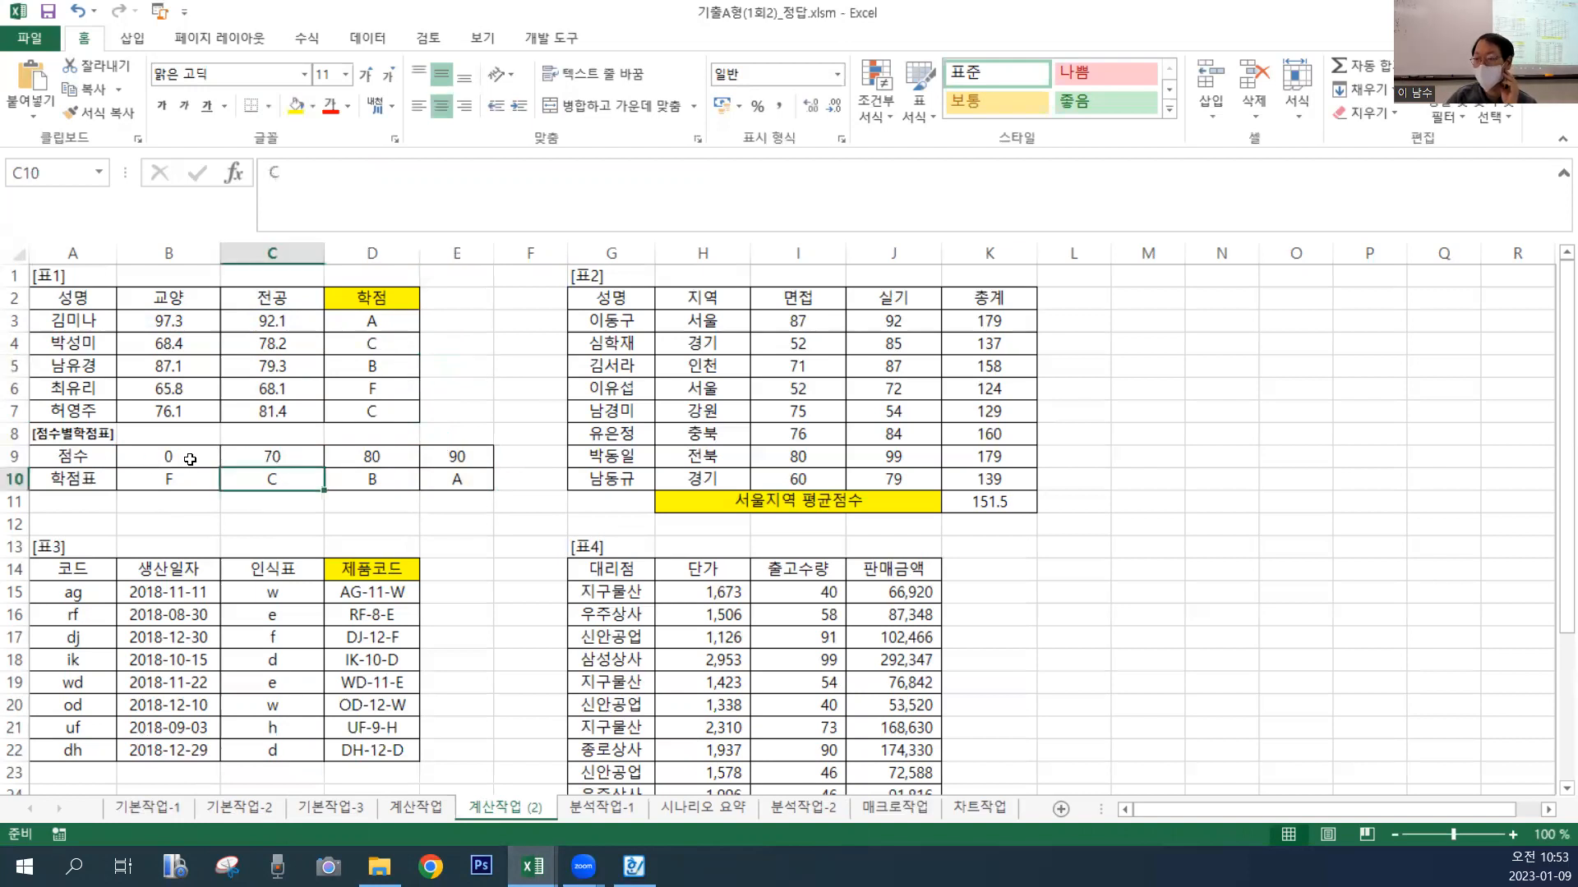
left_click(56, 463)
left_click(169, 530)
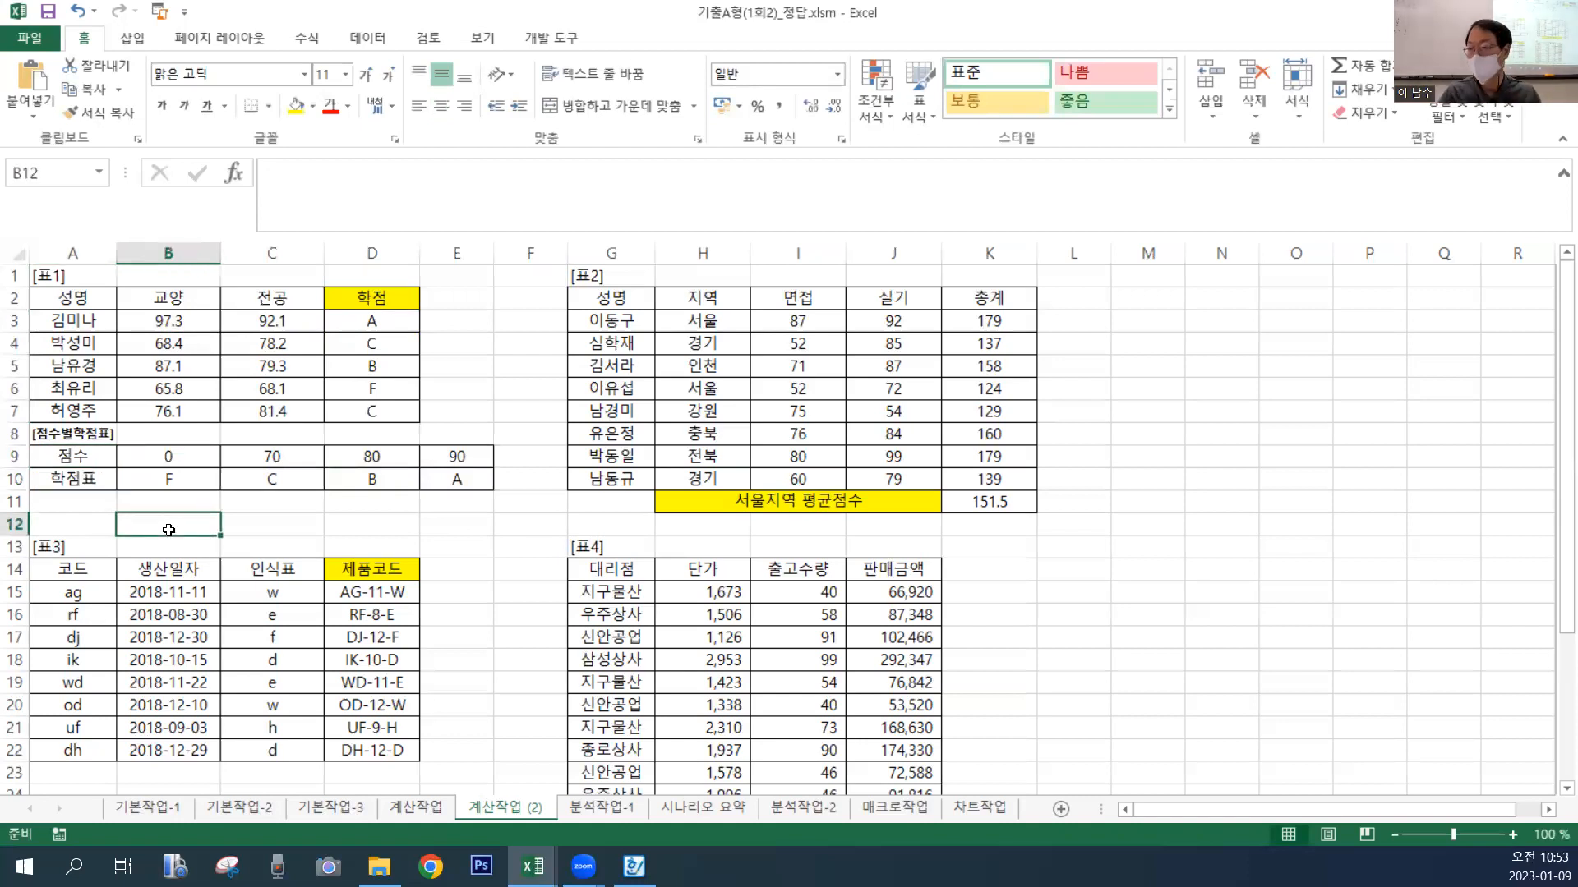
left_click(411, 368)
left_click(509, 374)
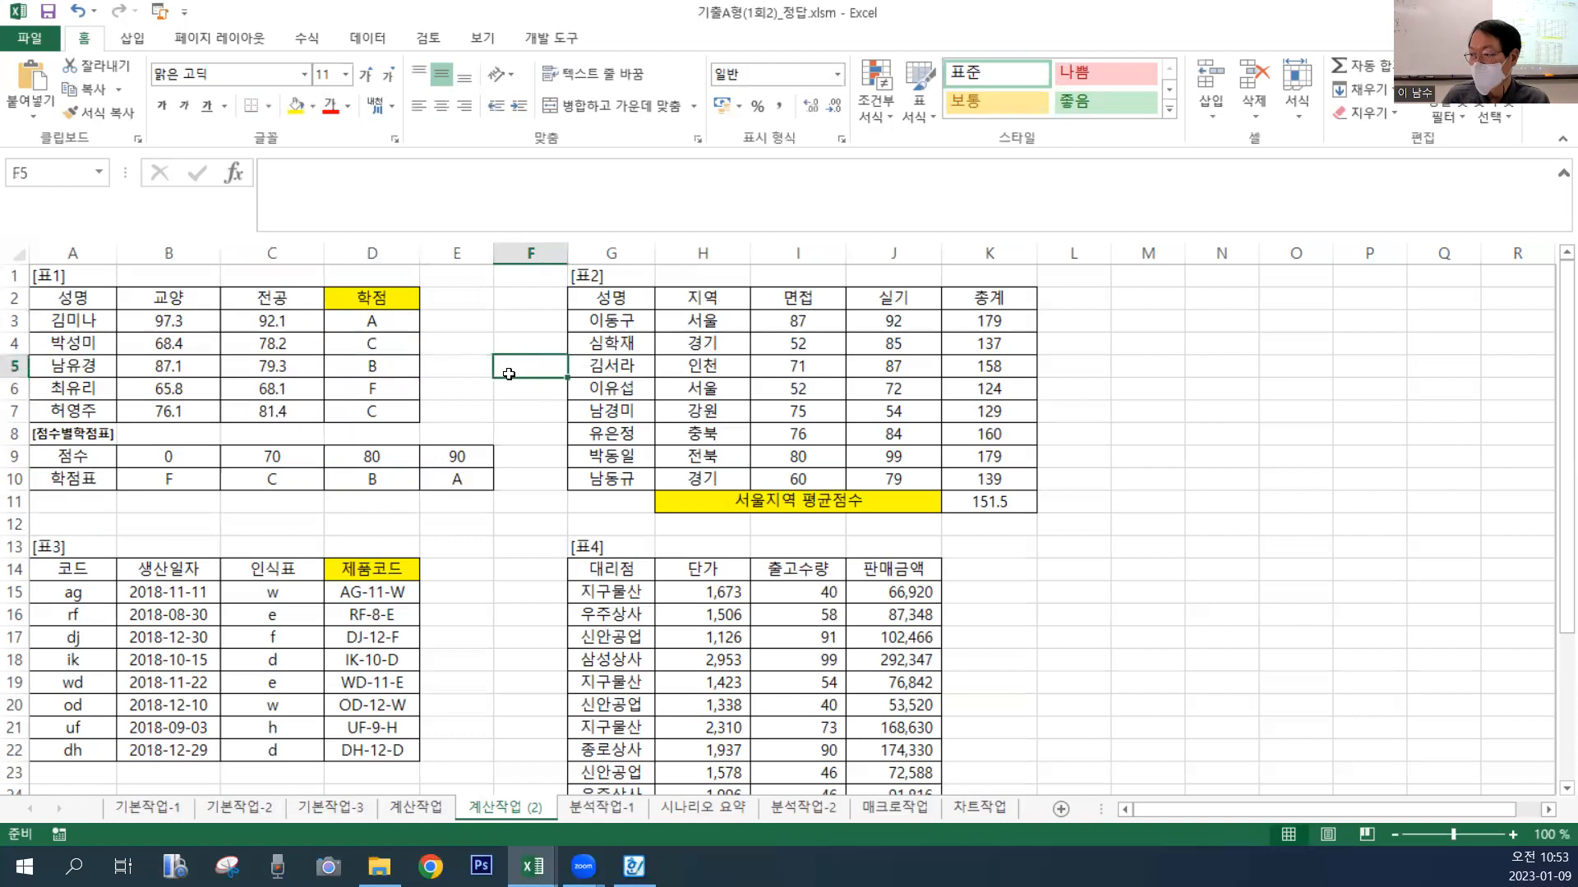
left_click(400, 350)
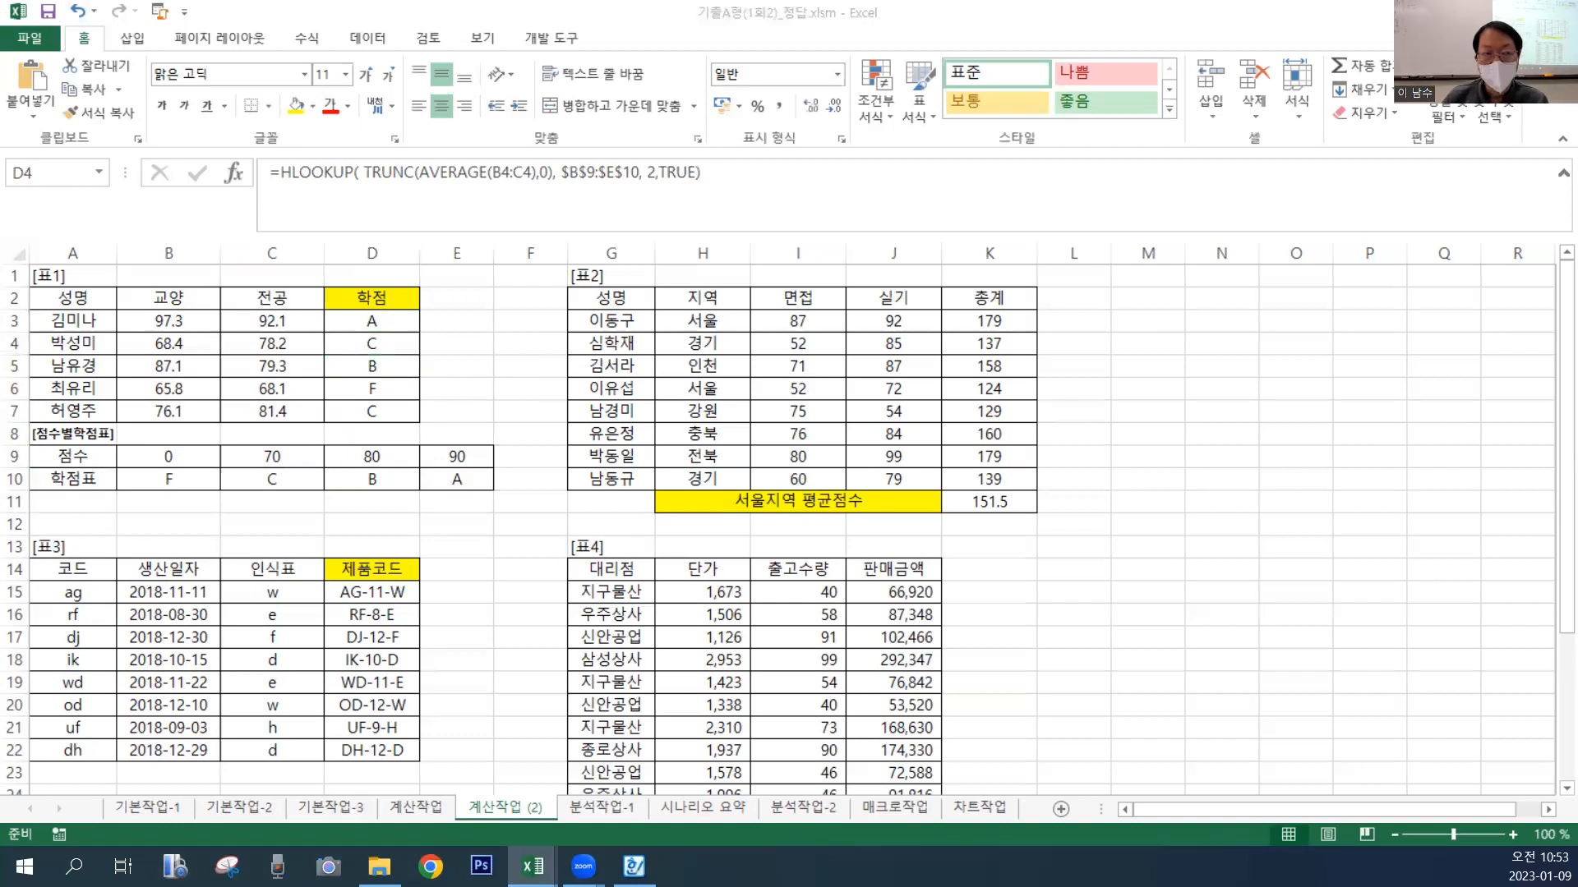
Clear the 서울지역 평균점수 result in K11 and start a DAVERAGE formula in that cell.
left_click(1004, 504)
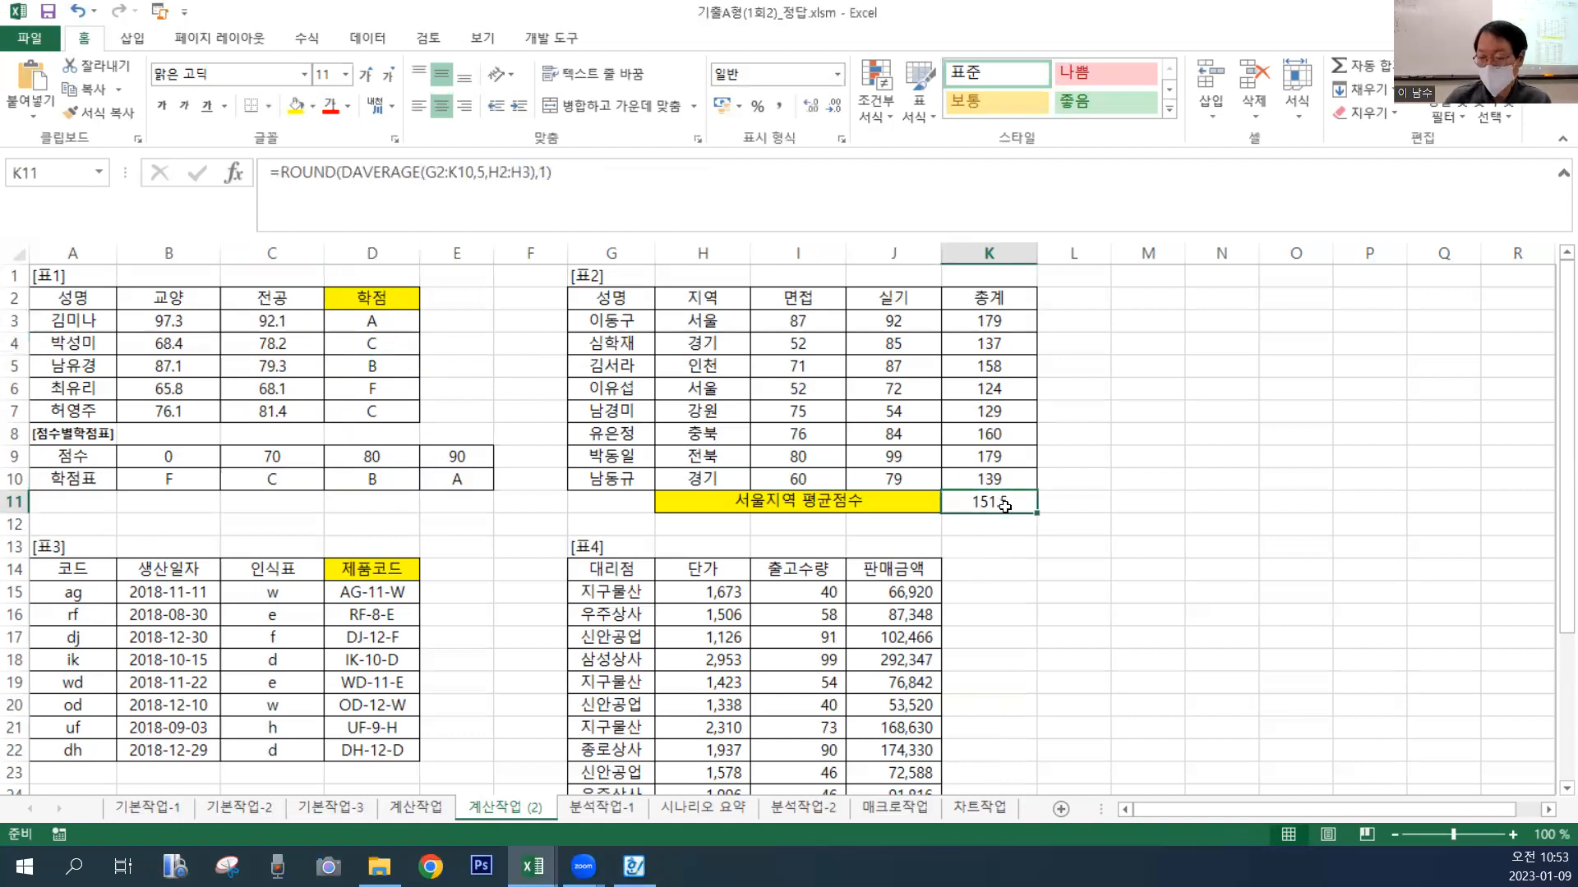
key("Delete")
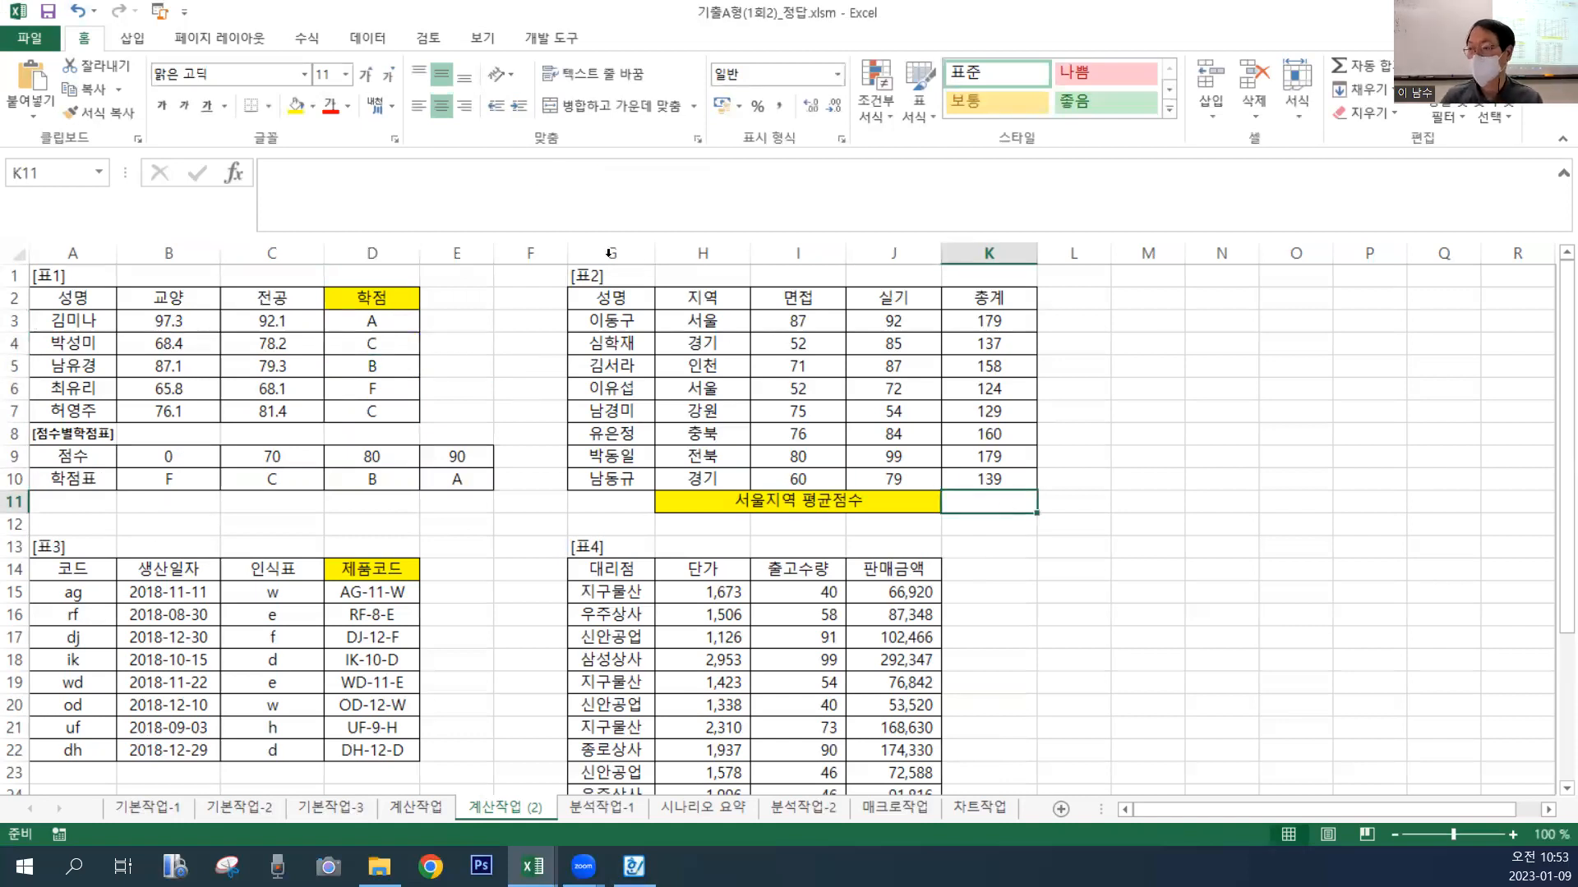
left_click(486, 203)
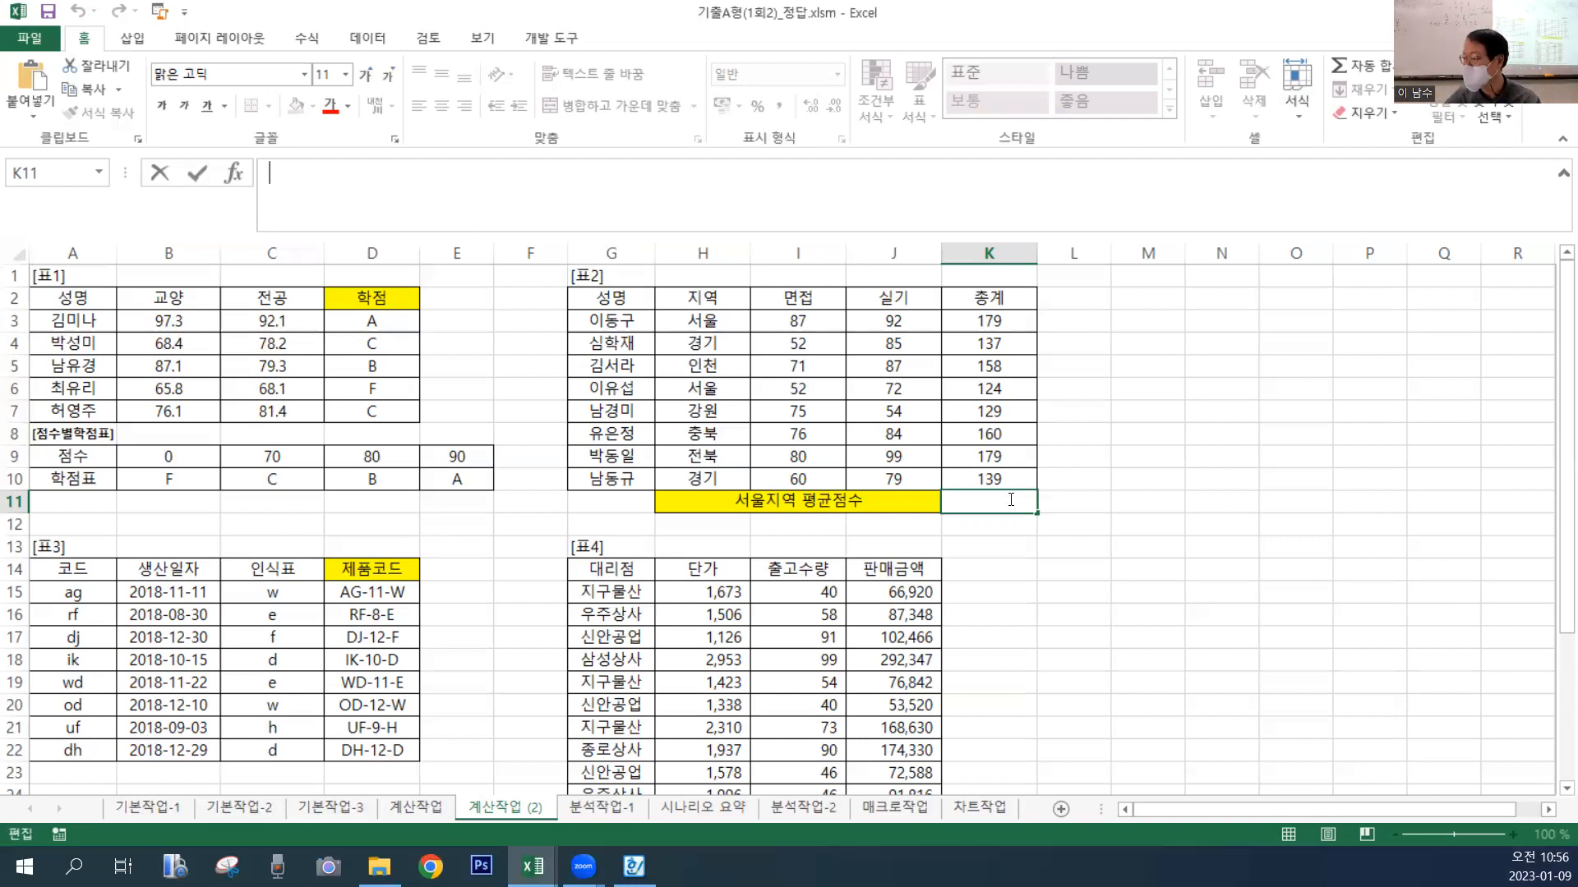
left_click(450, 195)
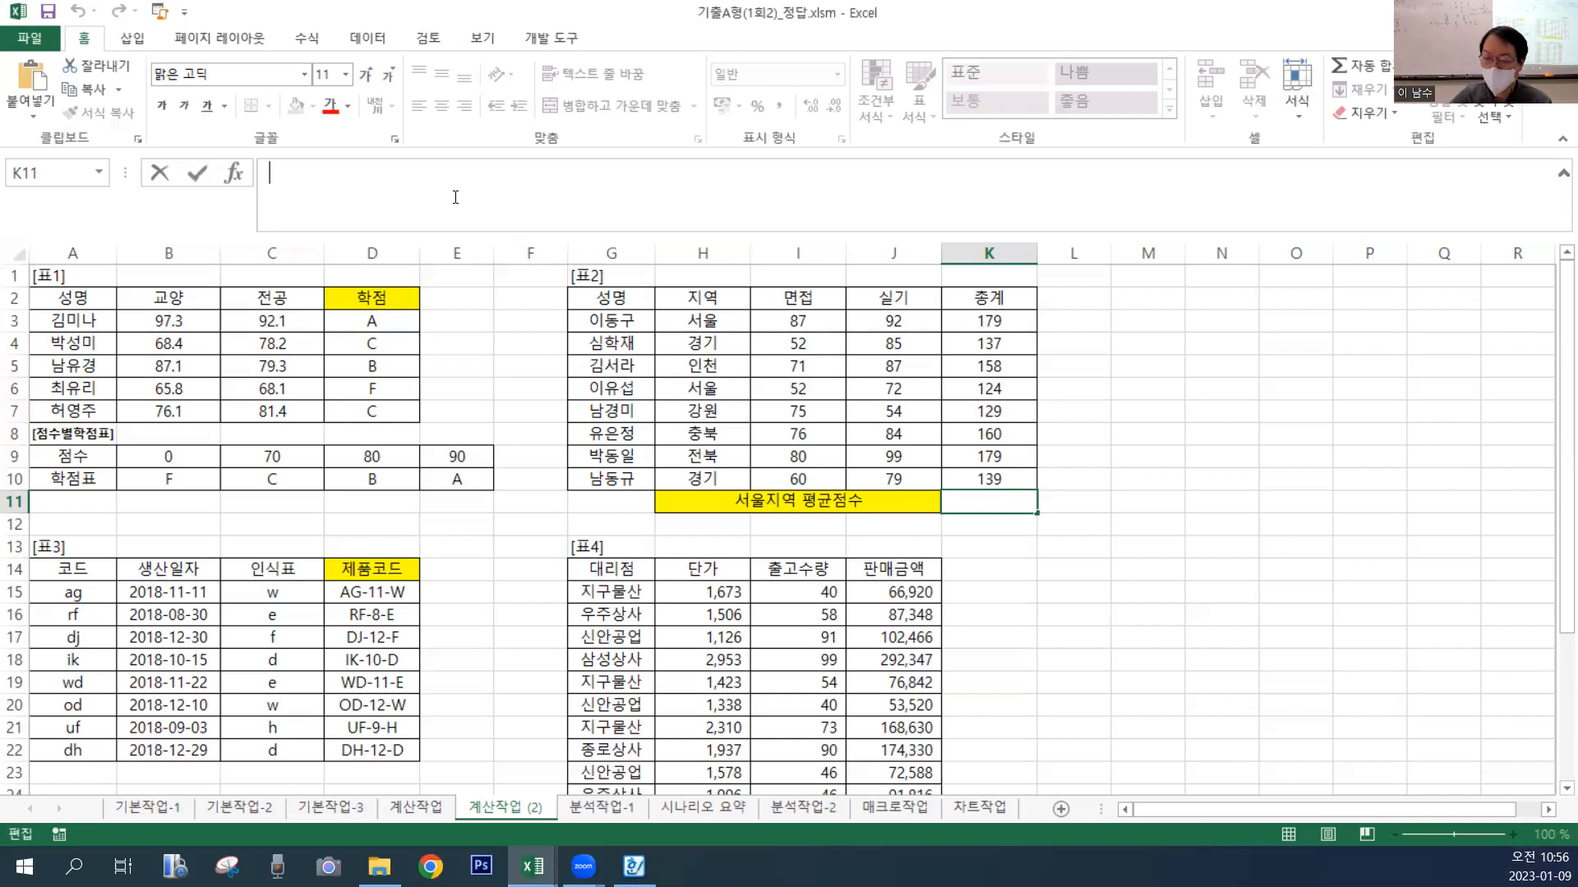
type("=")
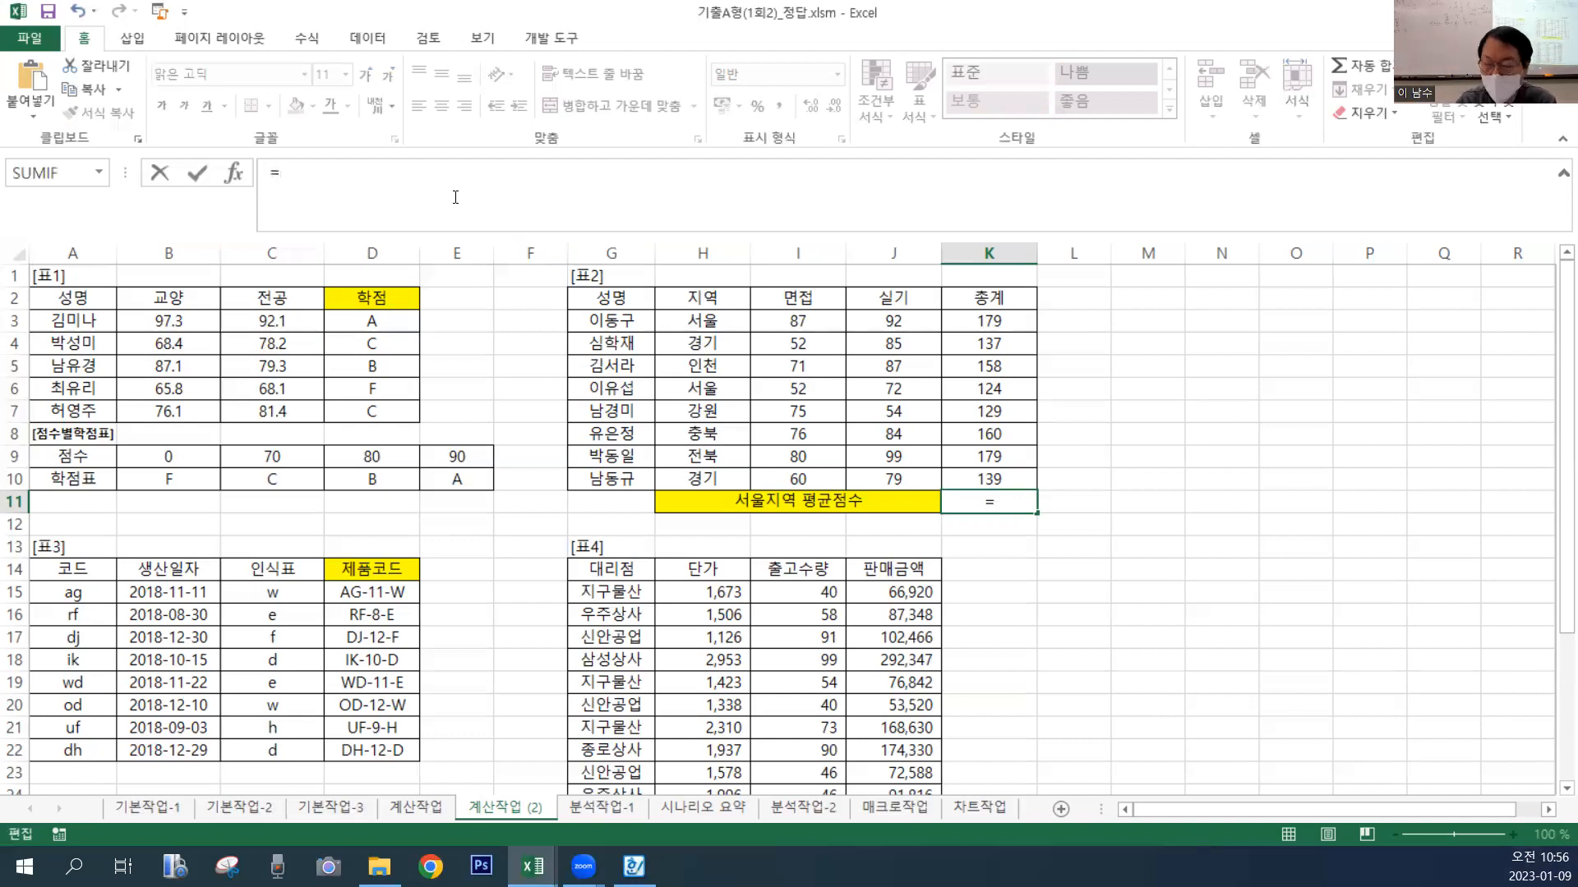
type("ㅇ")
key("BackSpace")
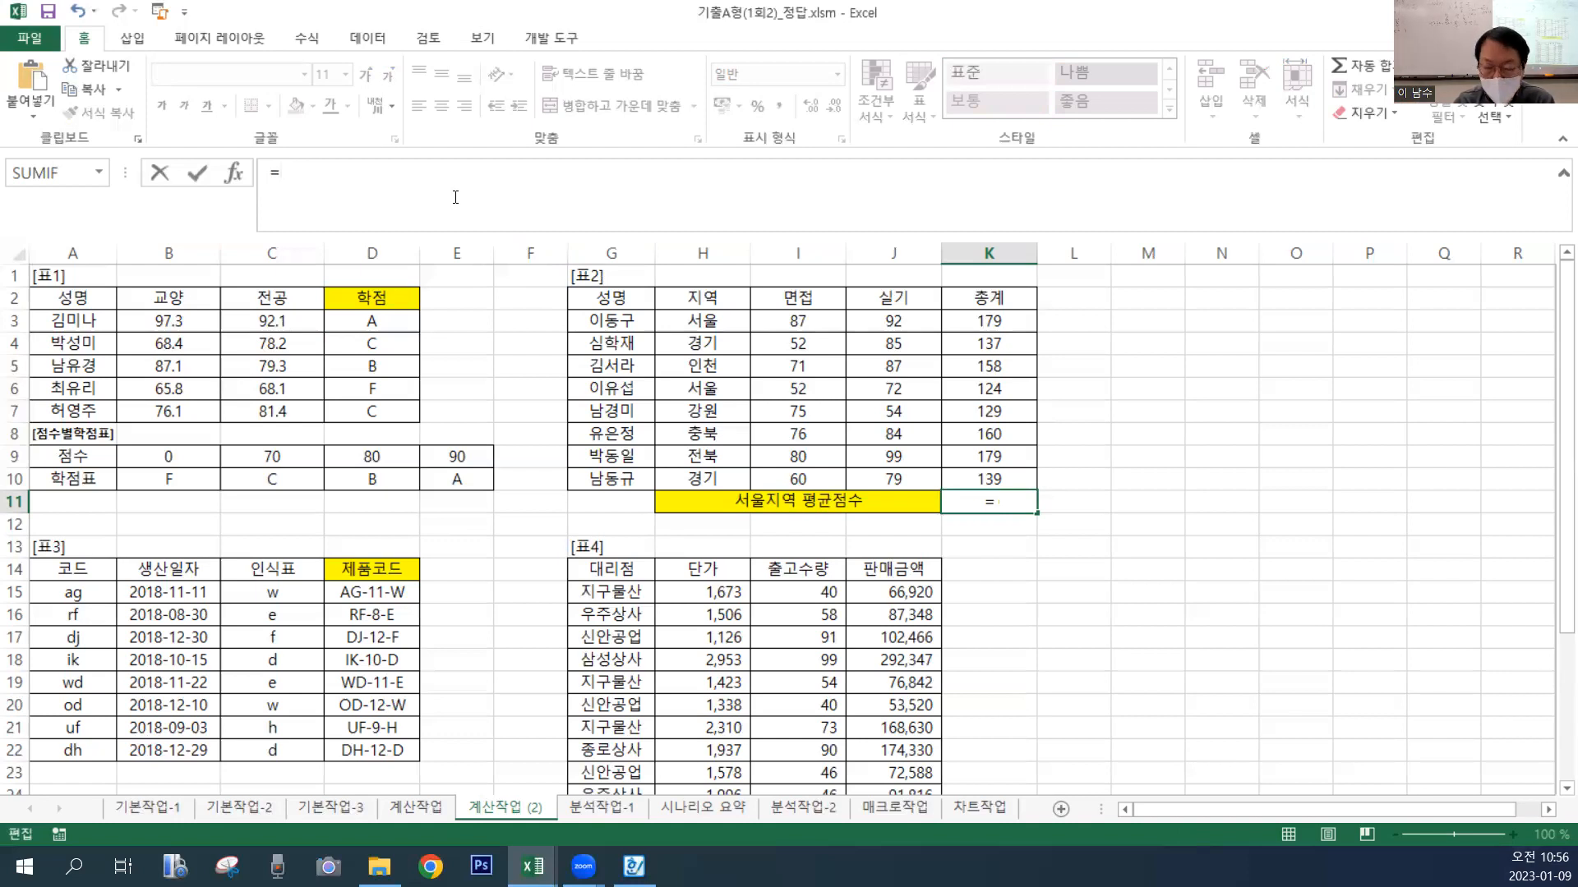
type("DA")
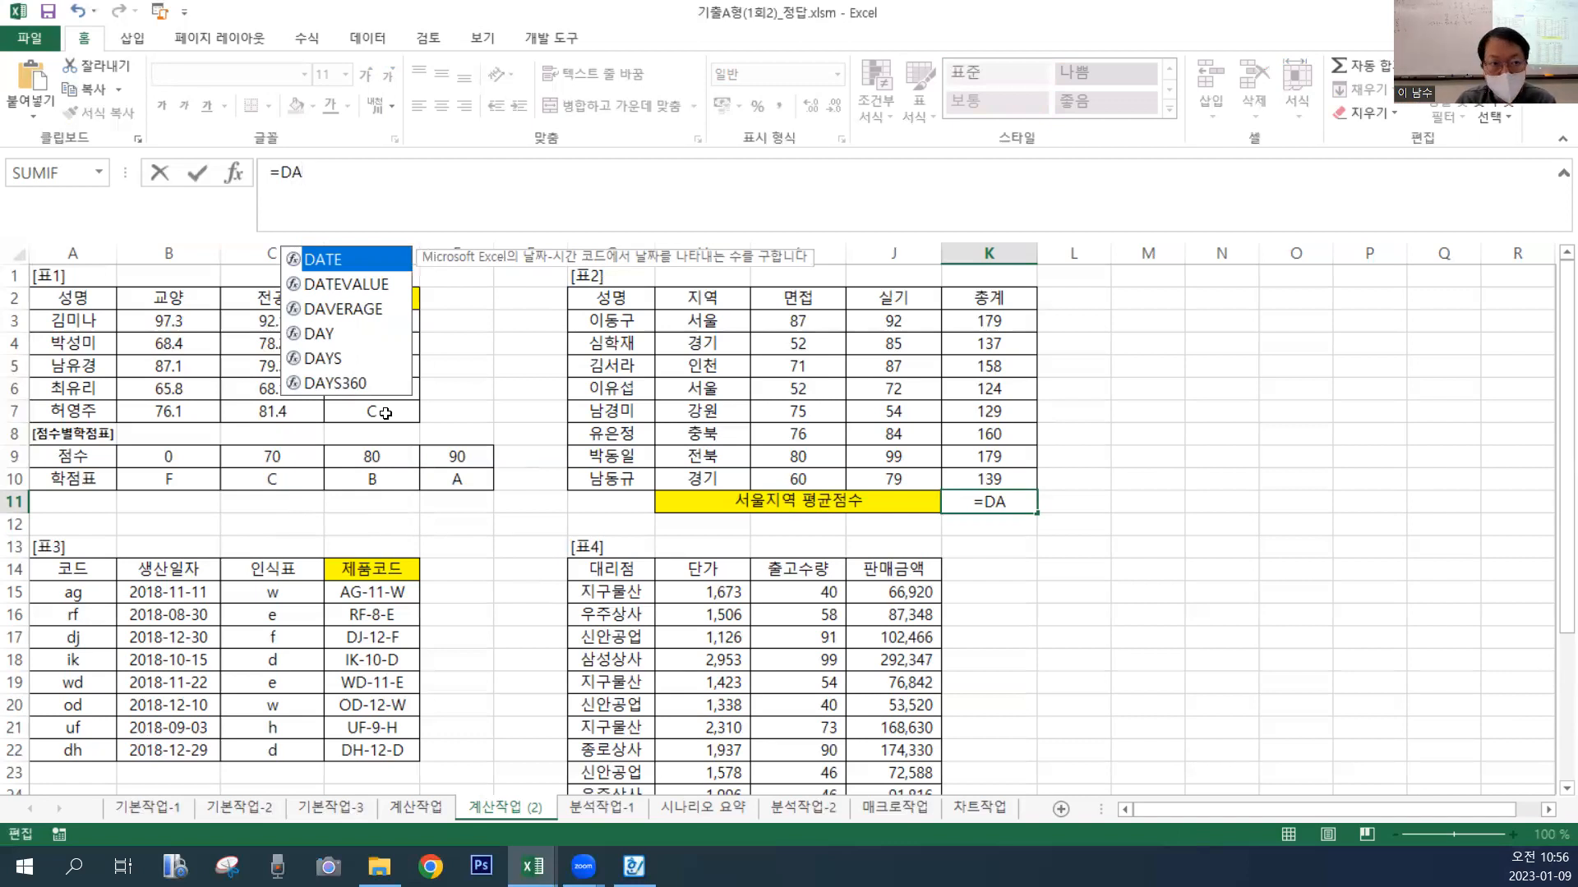
type("V")
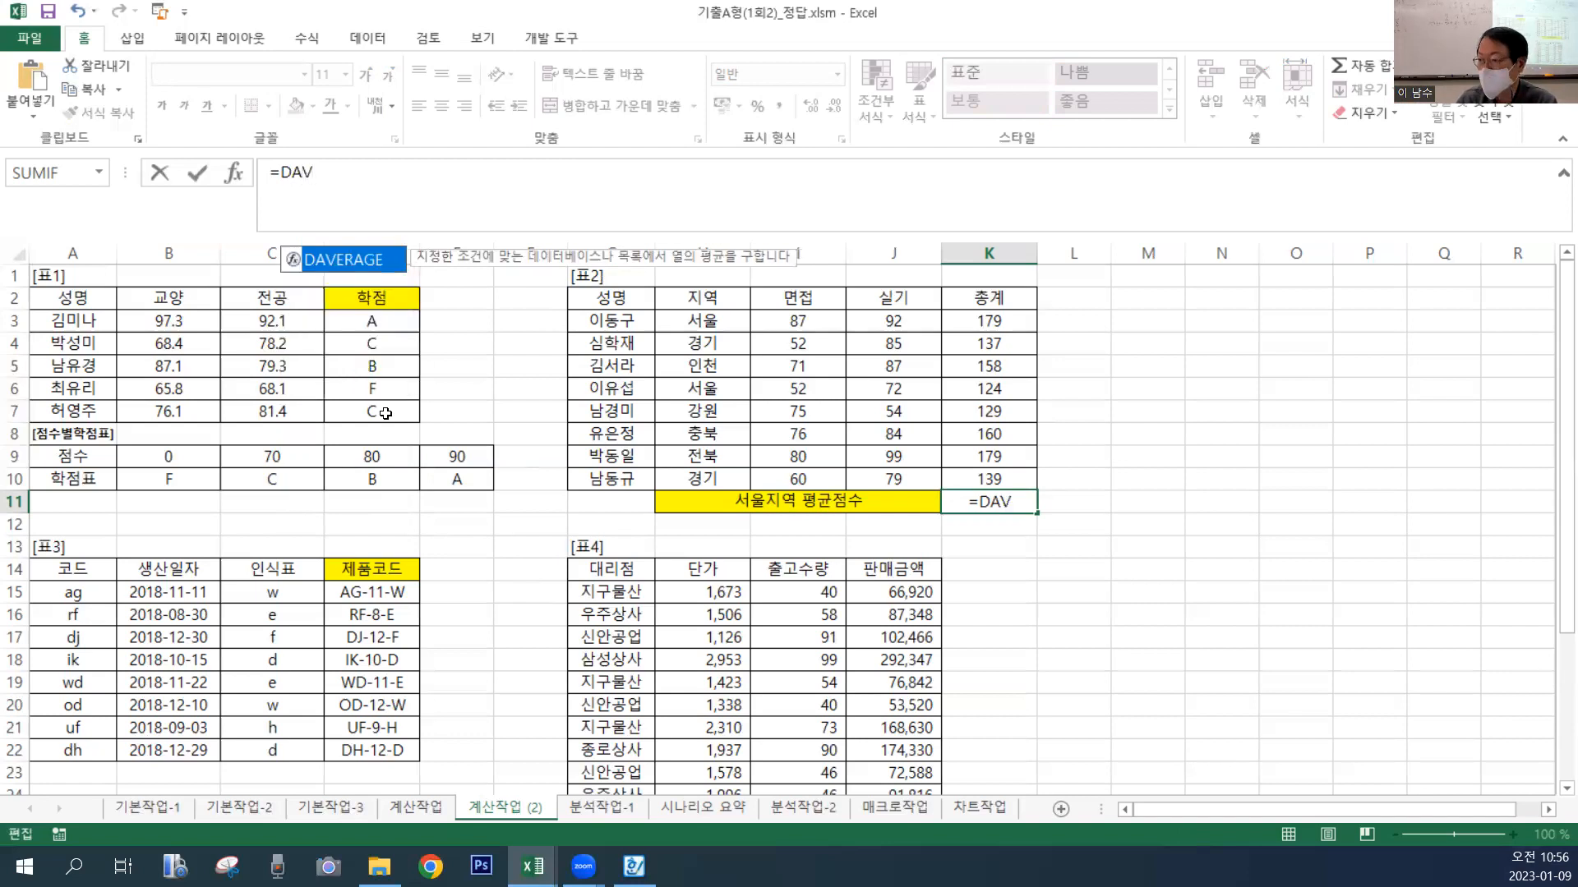
double_click(387, 268)
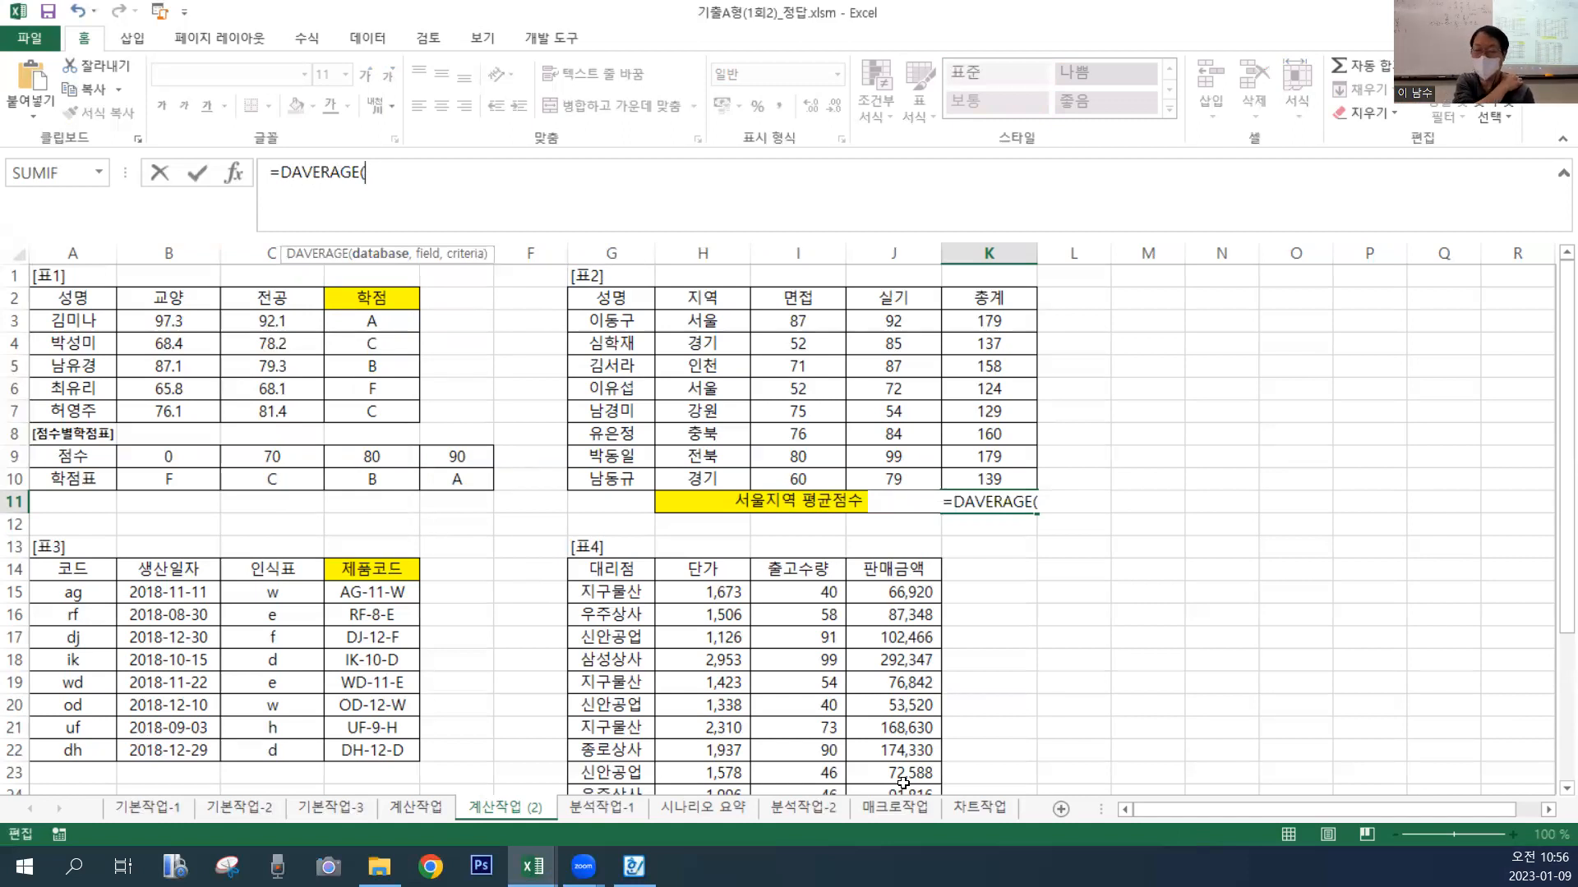
Complete the DAVERAGE formula in K11 with database G2:K10, field 5 and criteria H2:H3.
left_click_drag(611, 297, 957, 478)
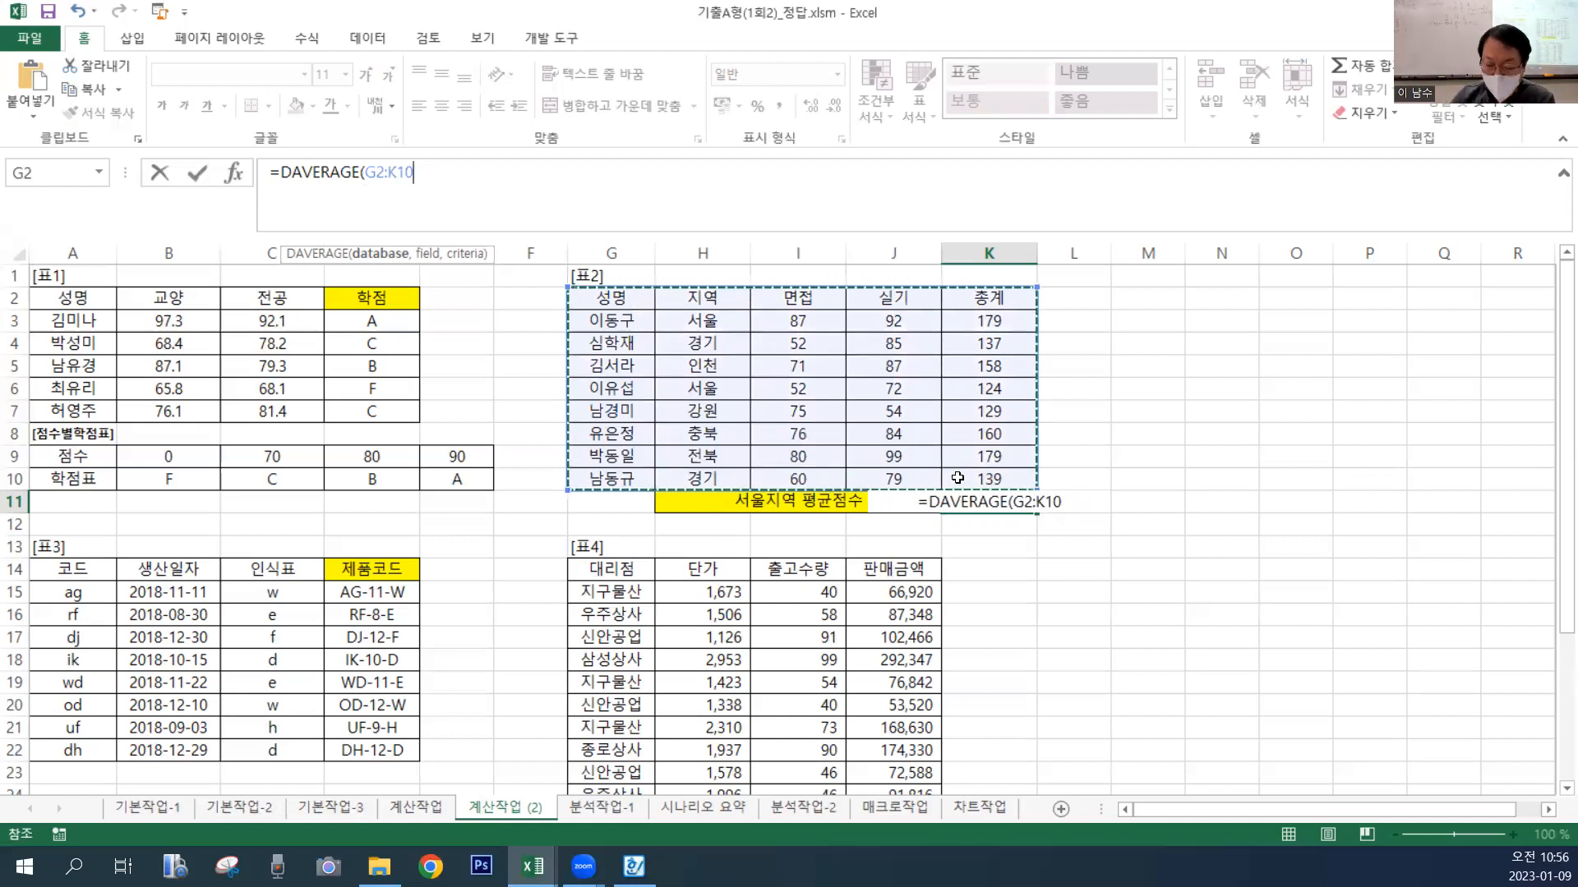
type(",")
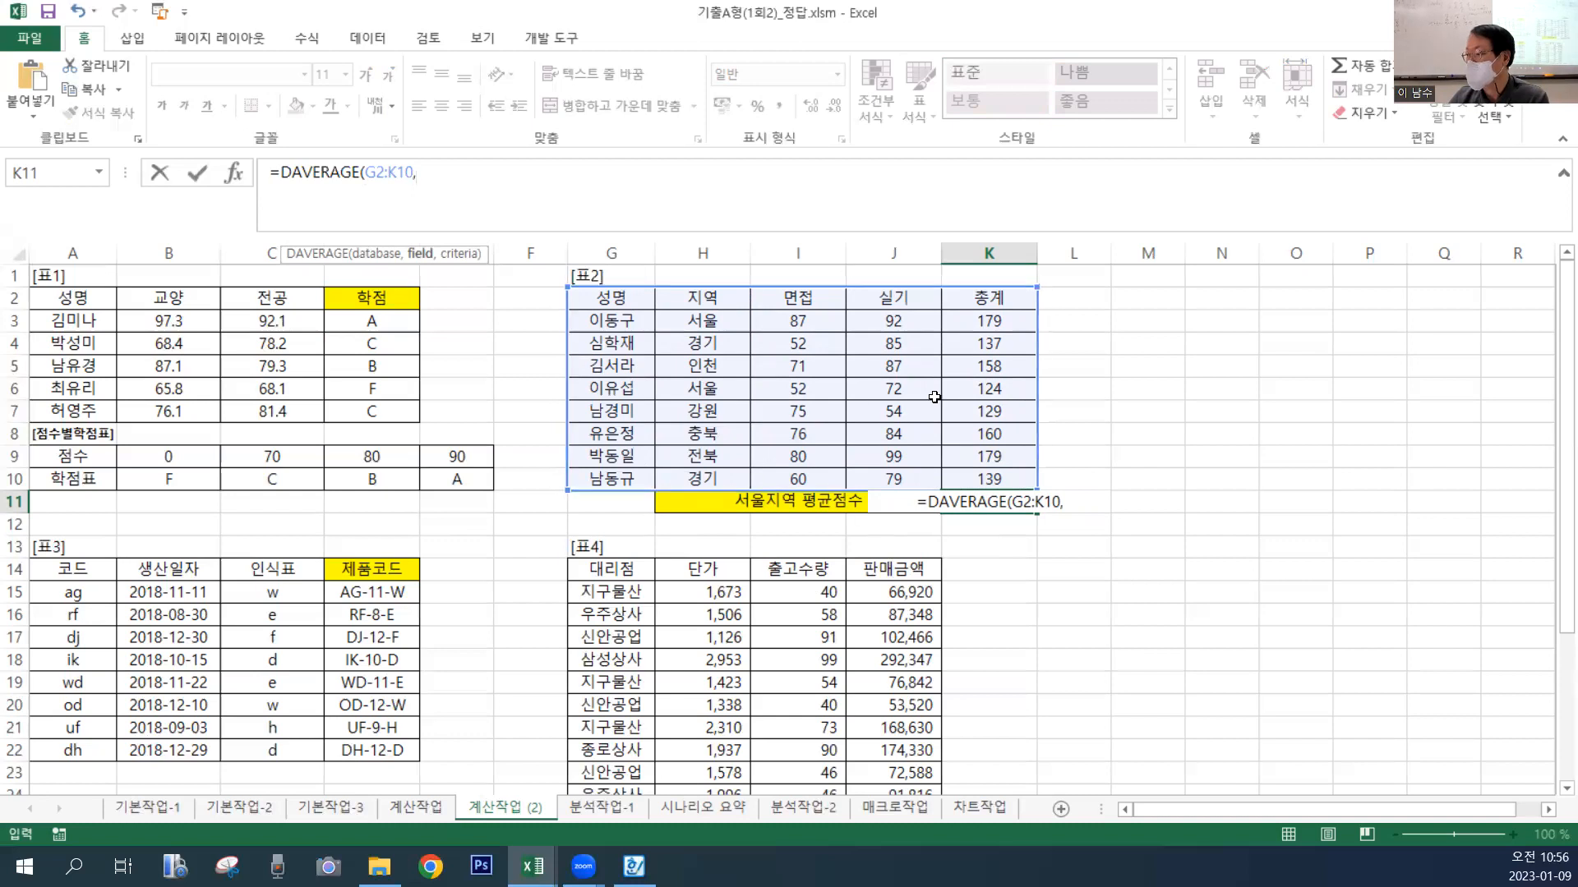
type("5")
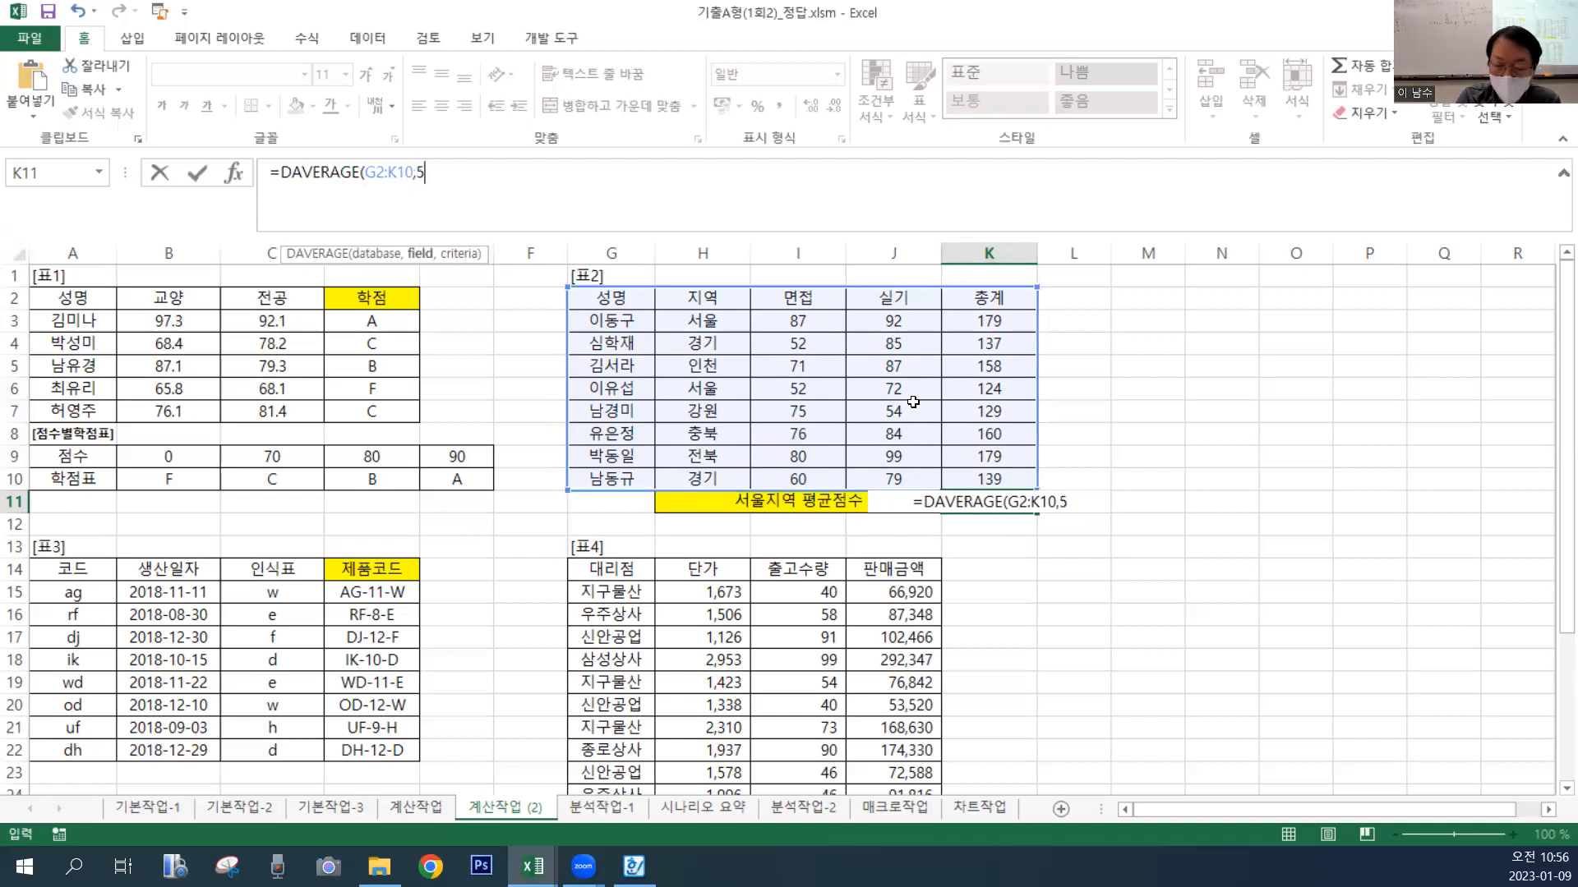
type(",")
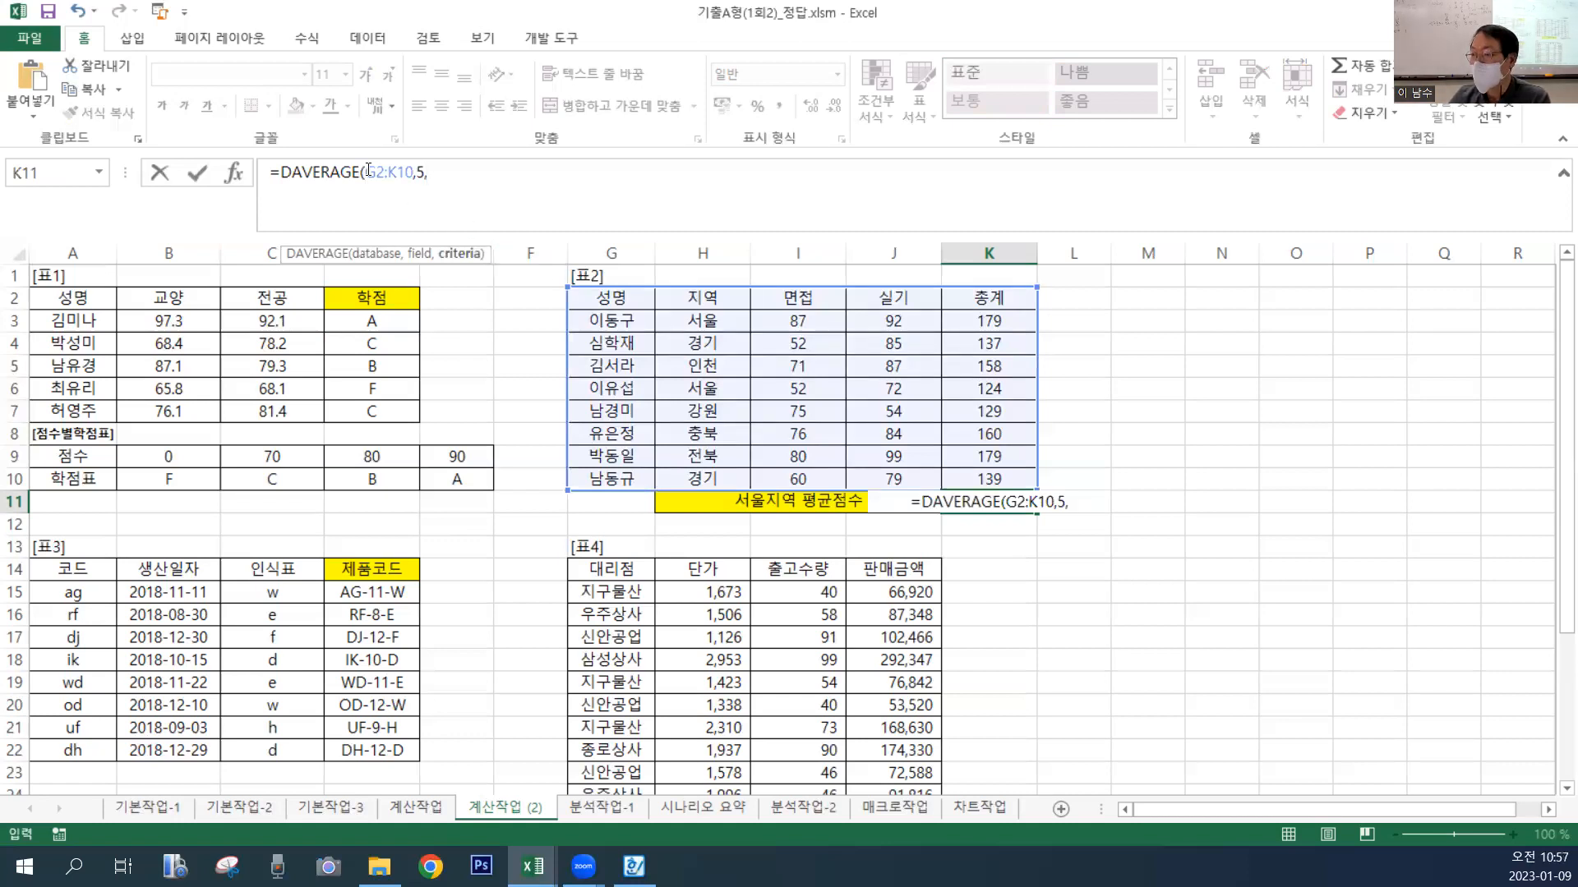
left_click_drag(697, 301, 666, 321)
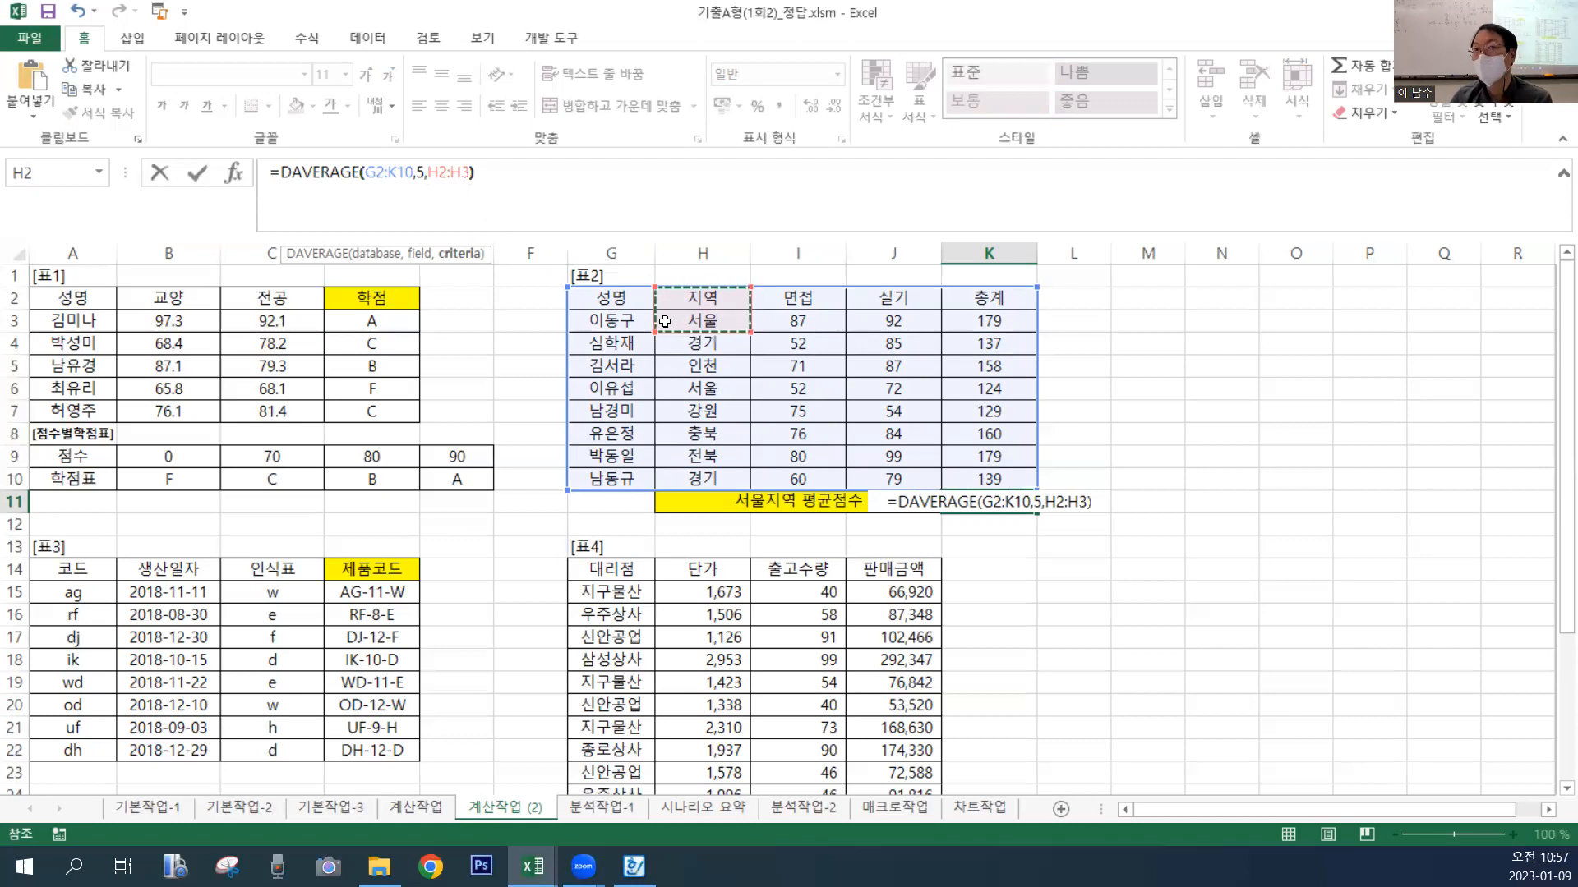
type(")")
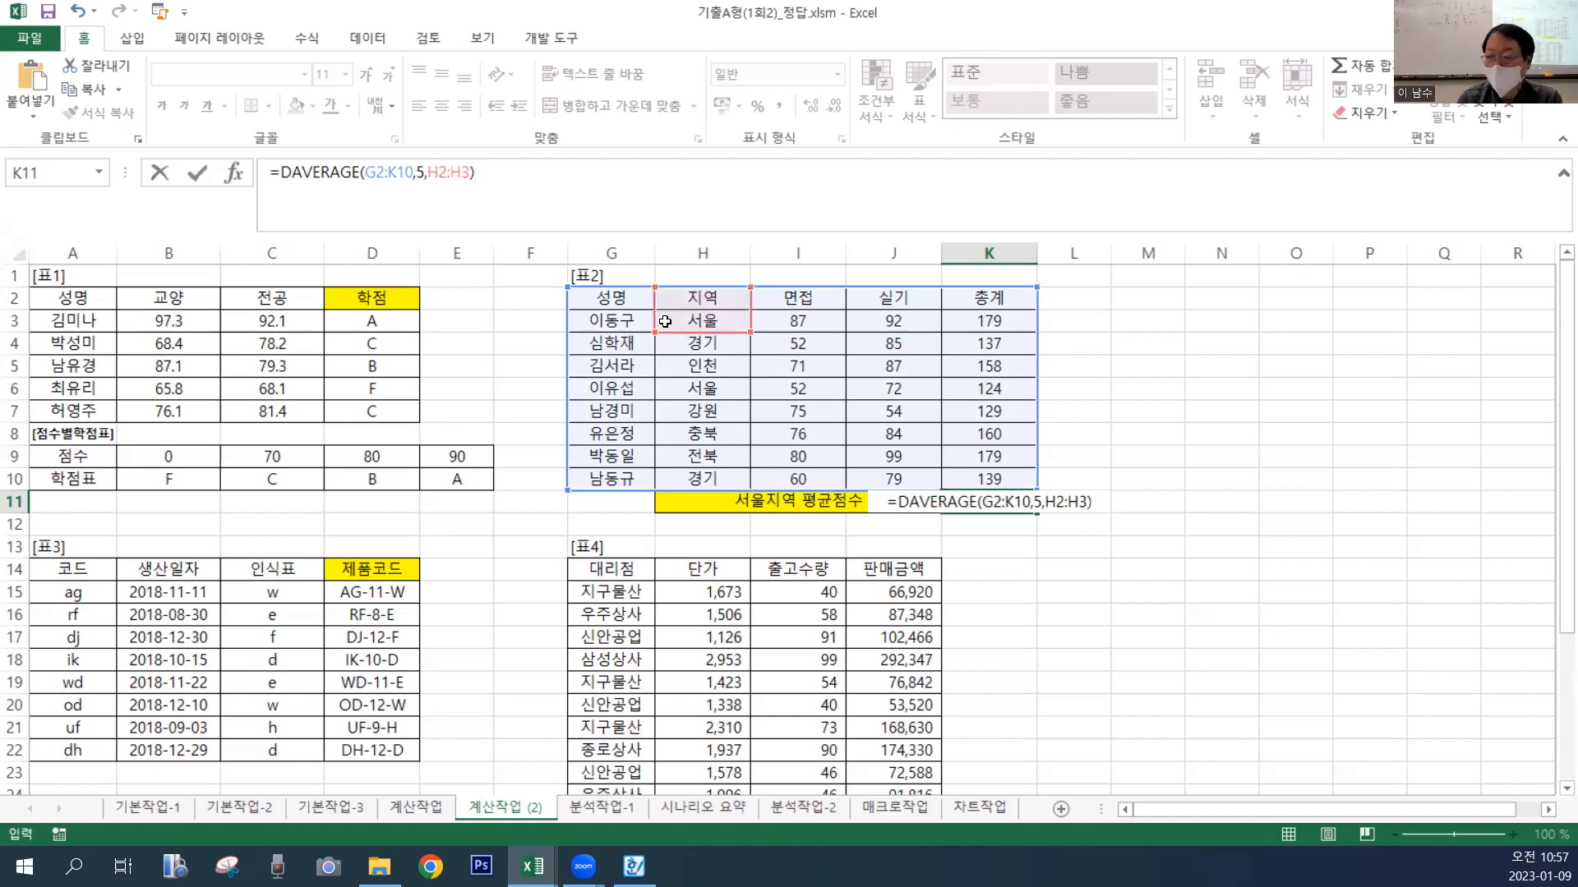
key("Return")
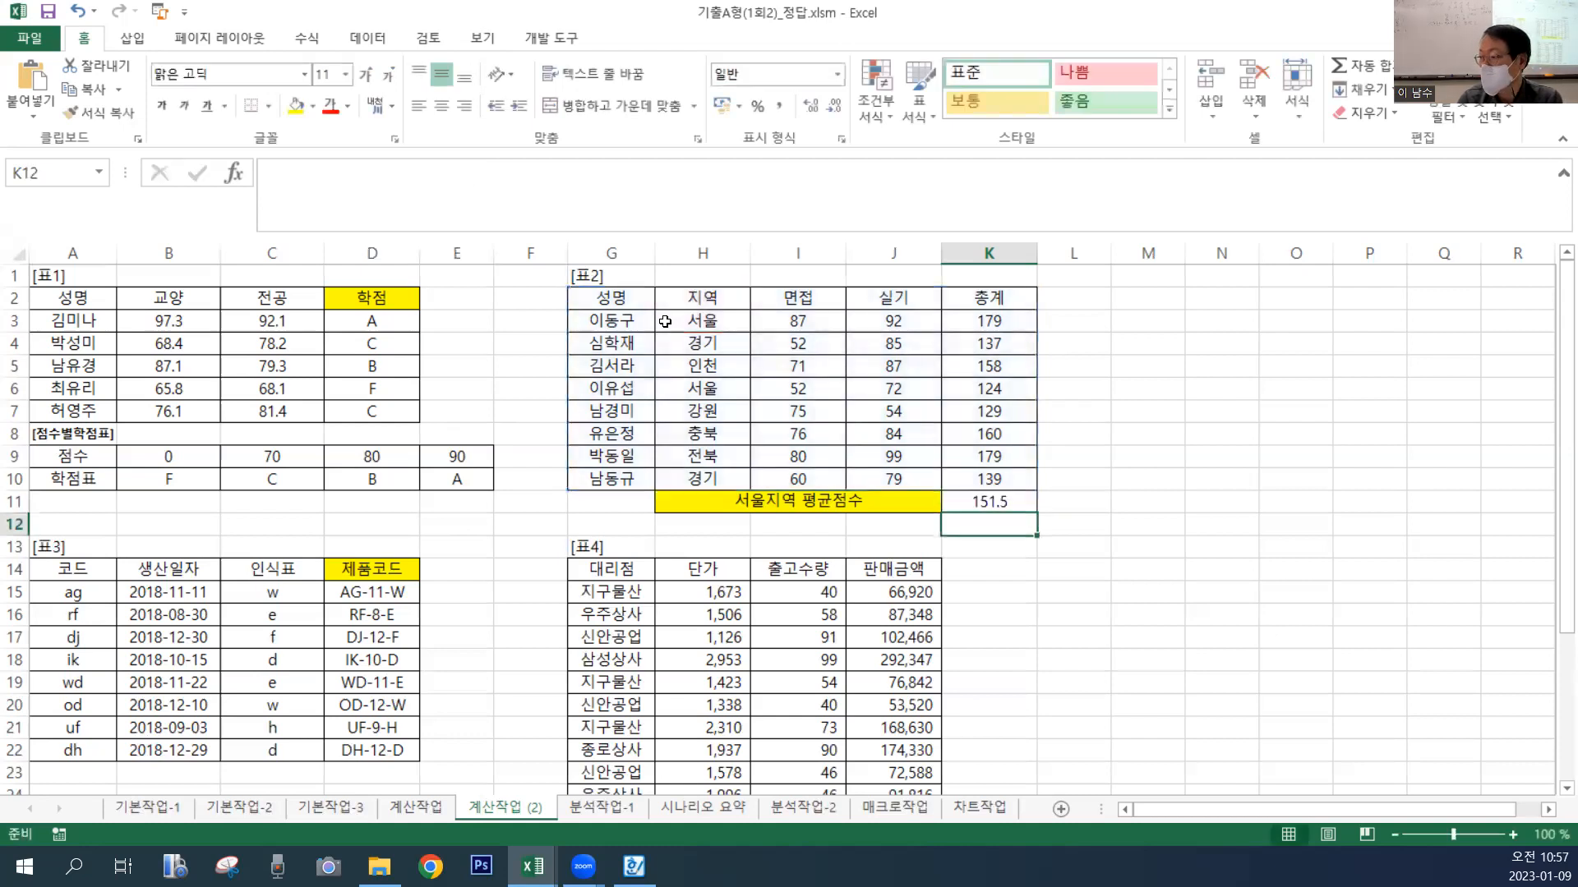
Wrap the K11 formula in ROUND at 1 decimal digit, giving =ROUND(DAVERAGE(G2:K10,5,H2:H3),1).
key("Up")
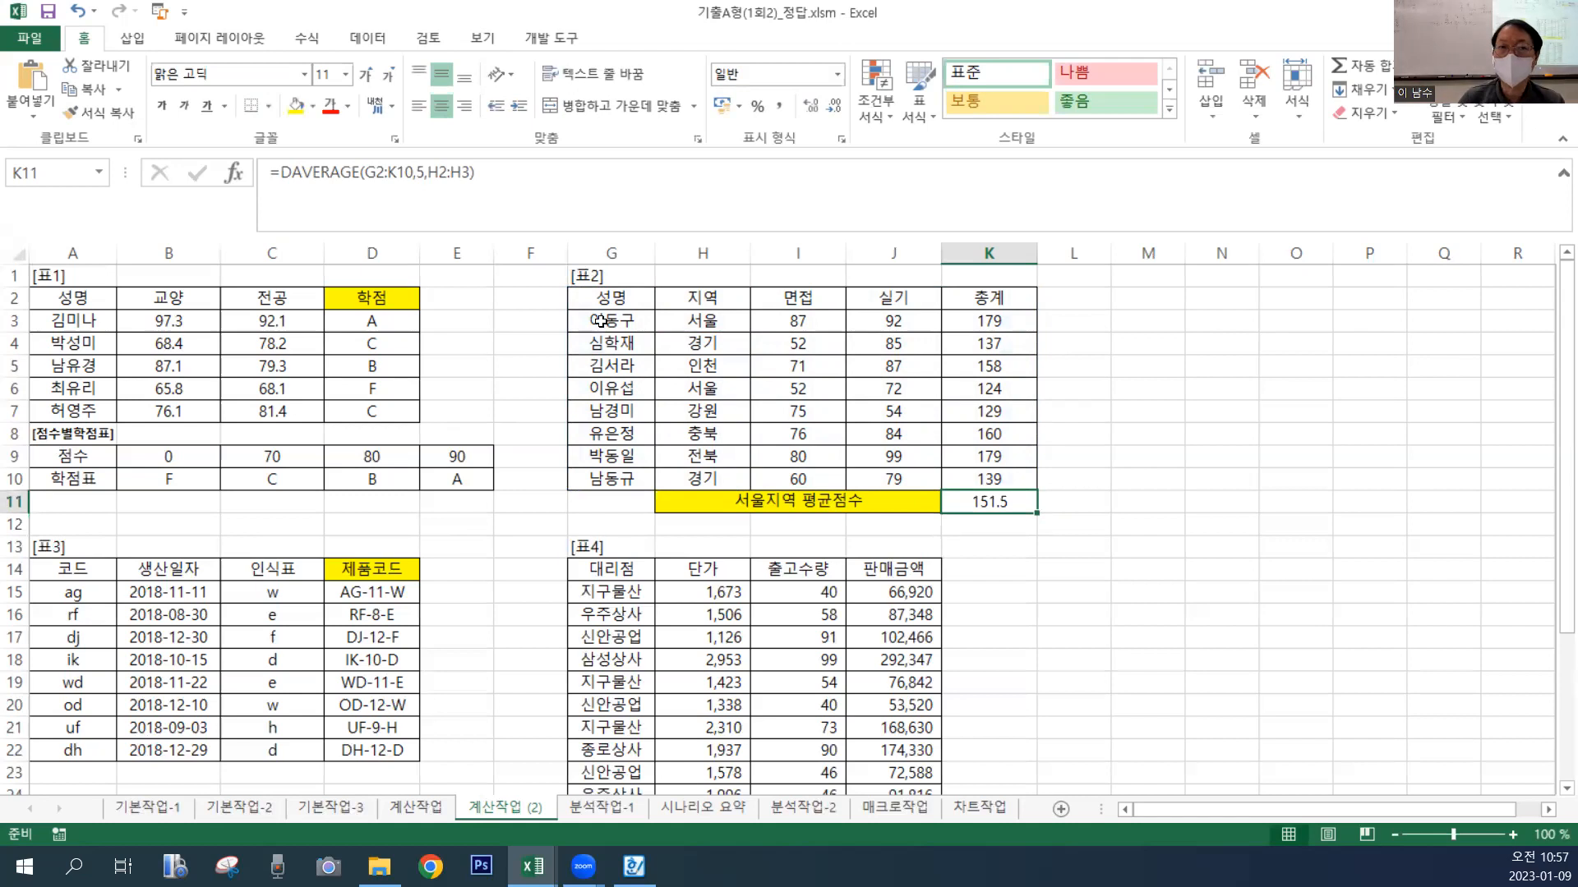
left_click(282, 172)
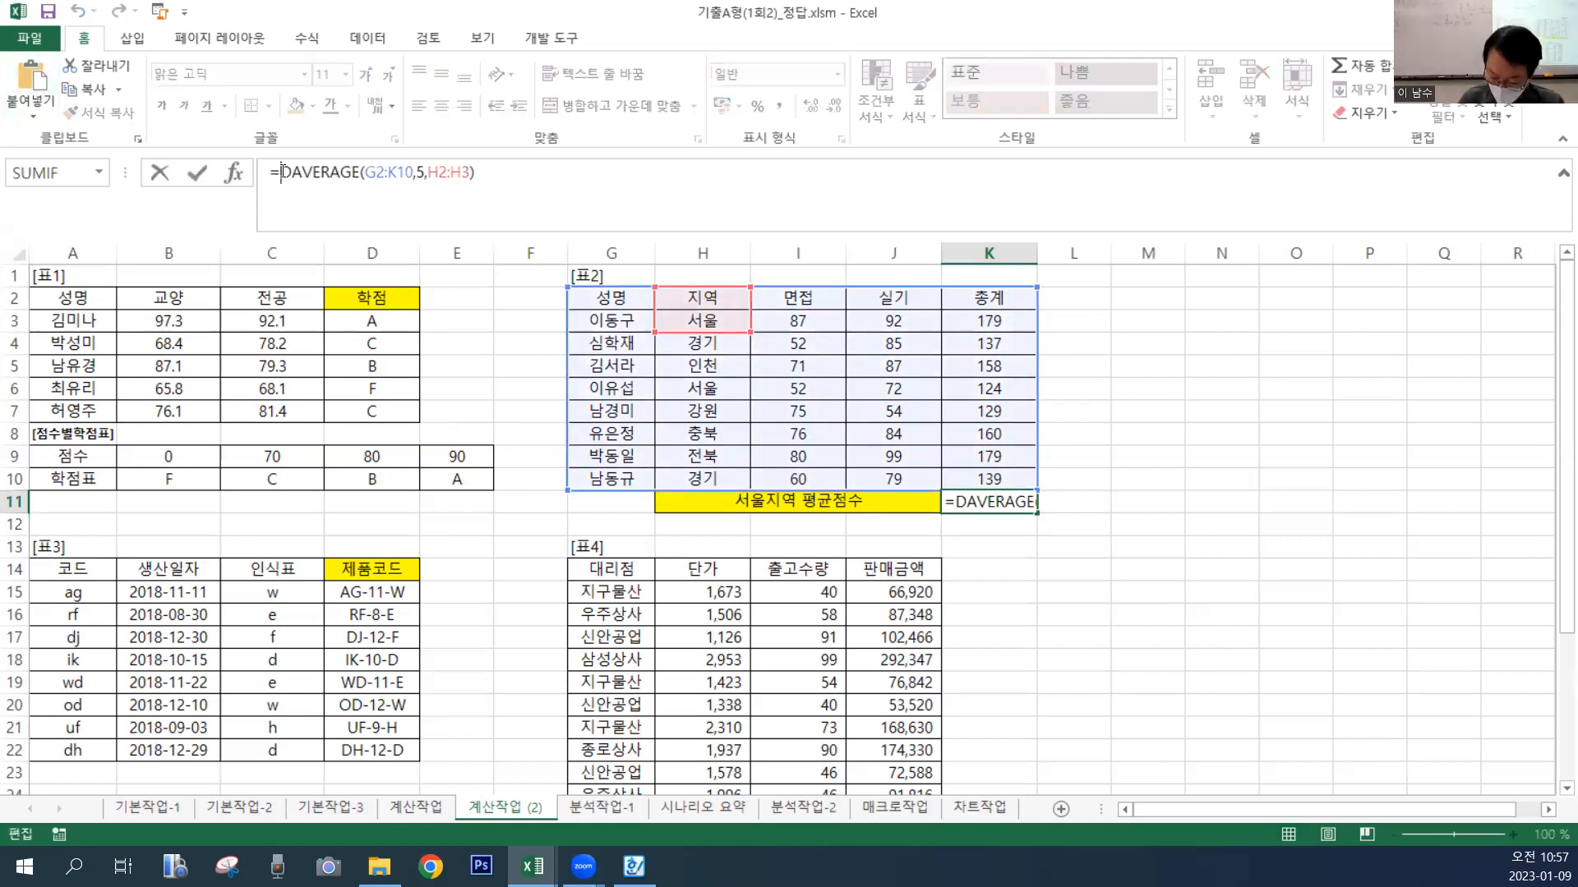
left_click(282, 172)
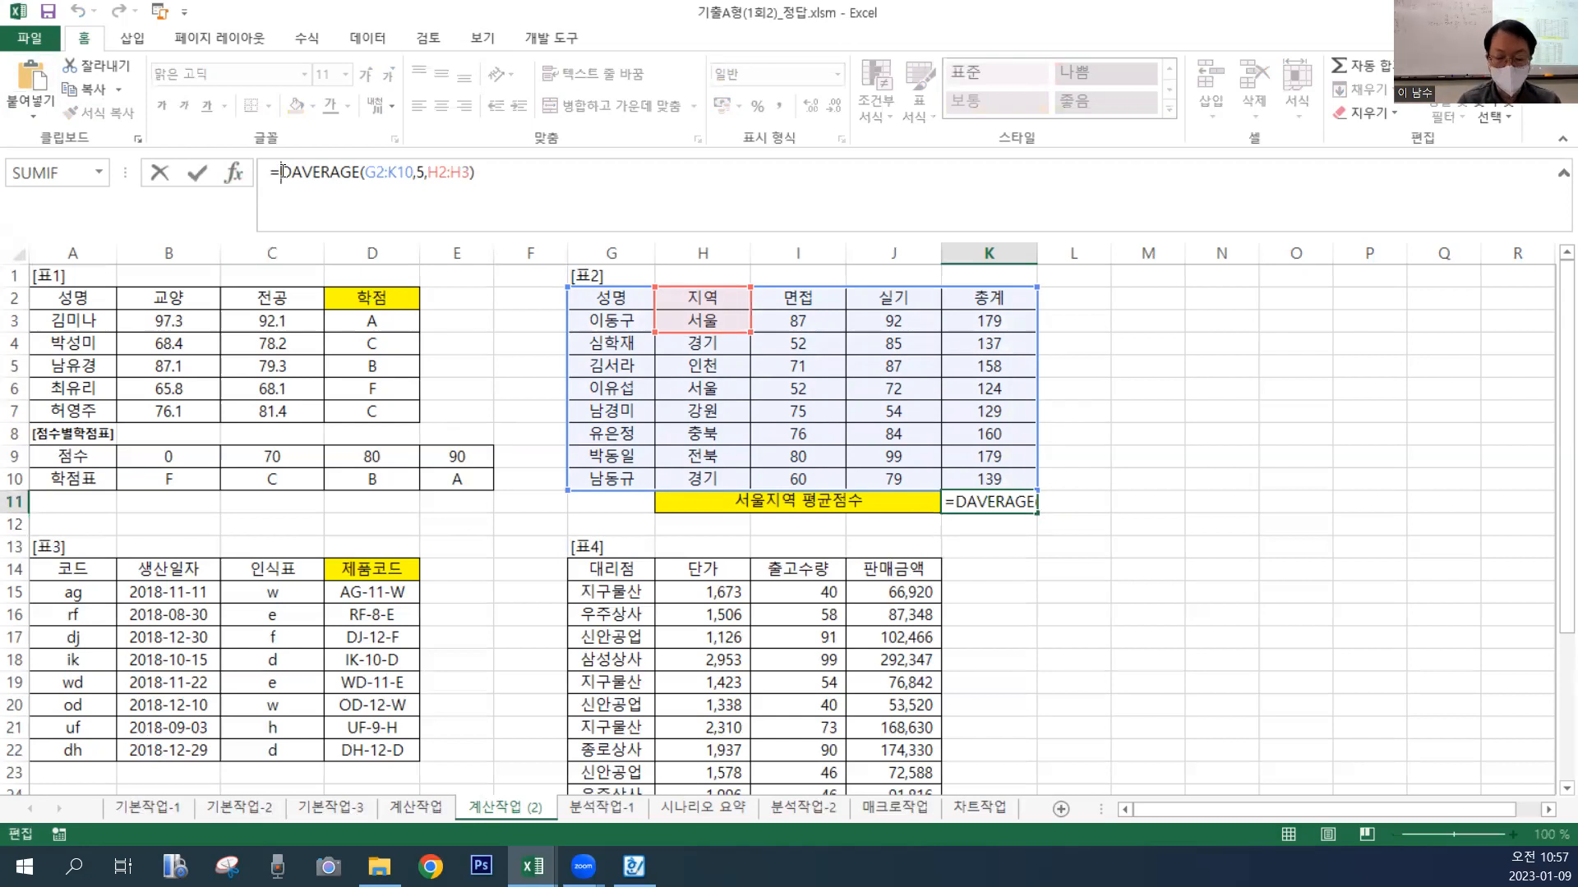
type("ROUND")
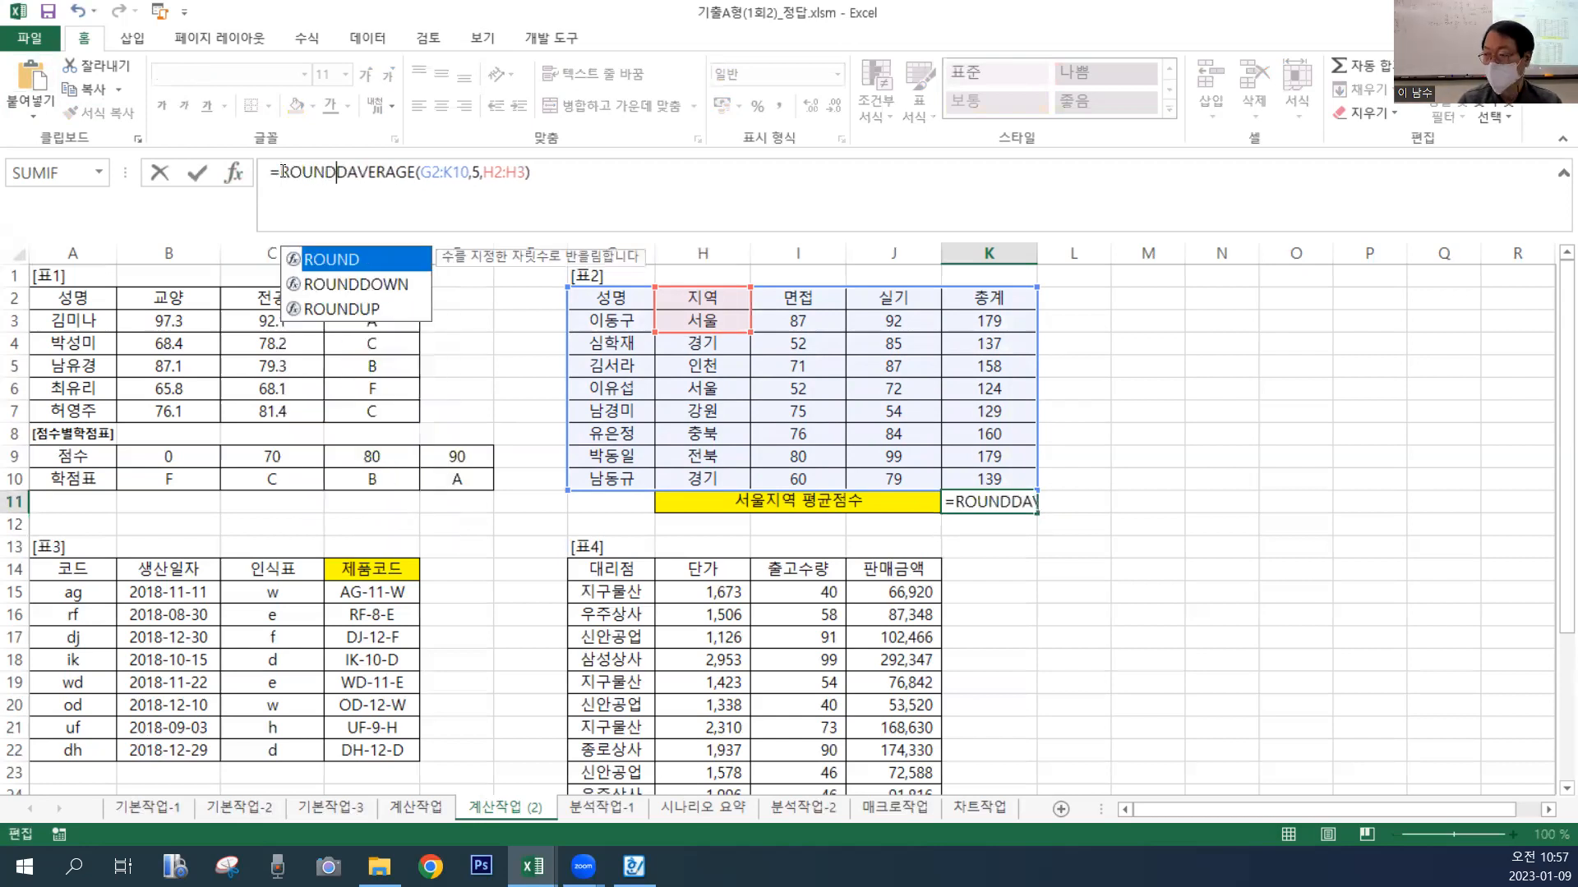
type("(")
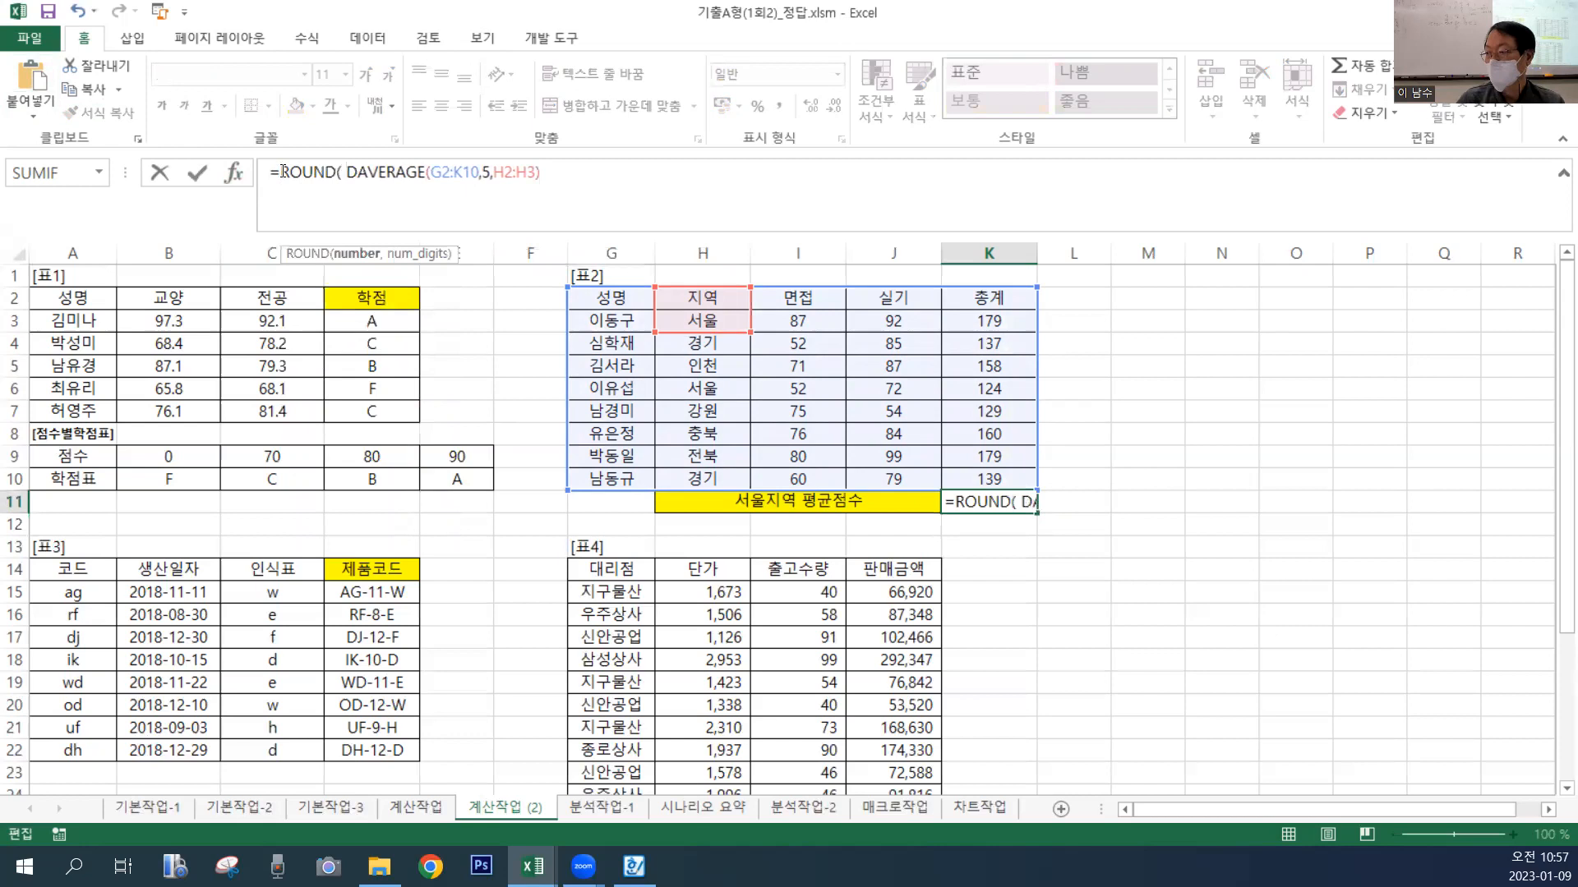
left_click(571, 177)
type(", 1)")
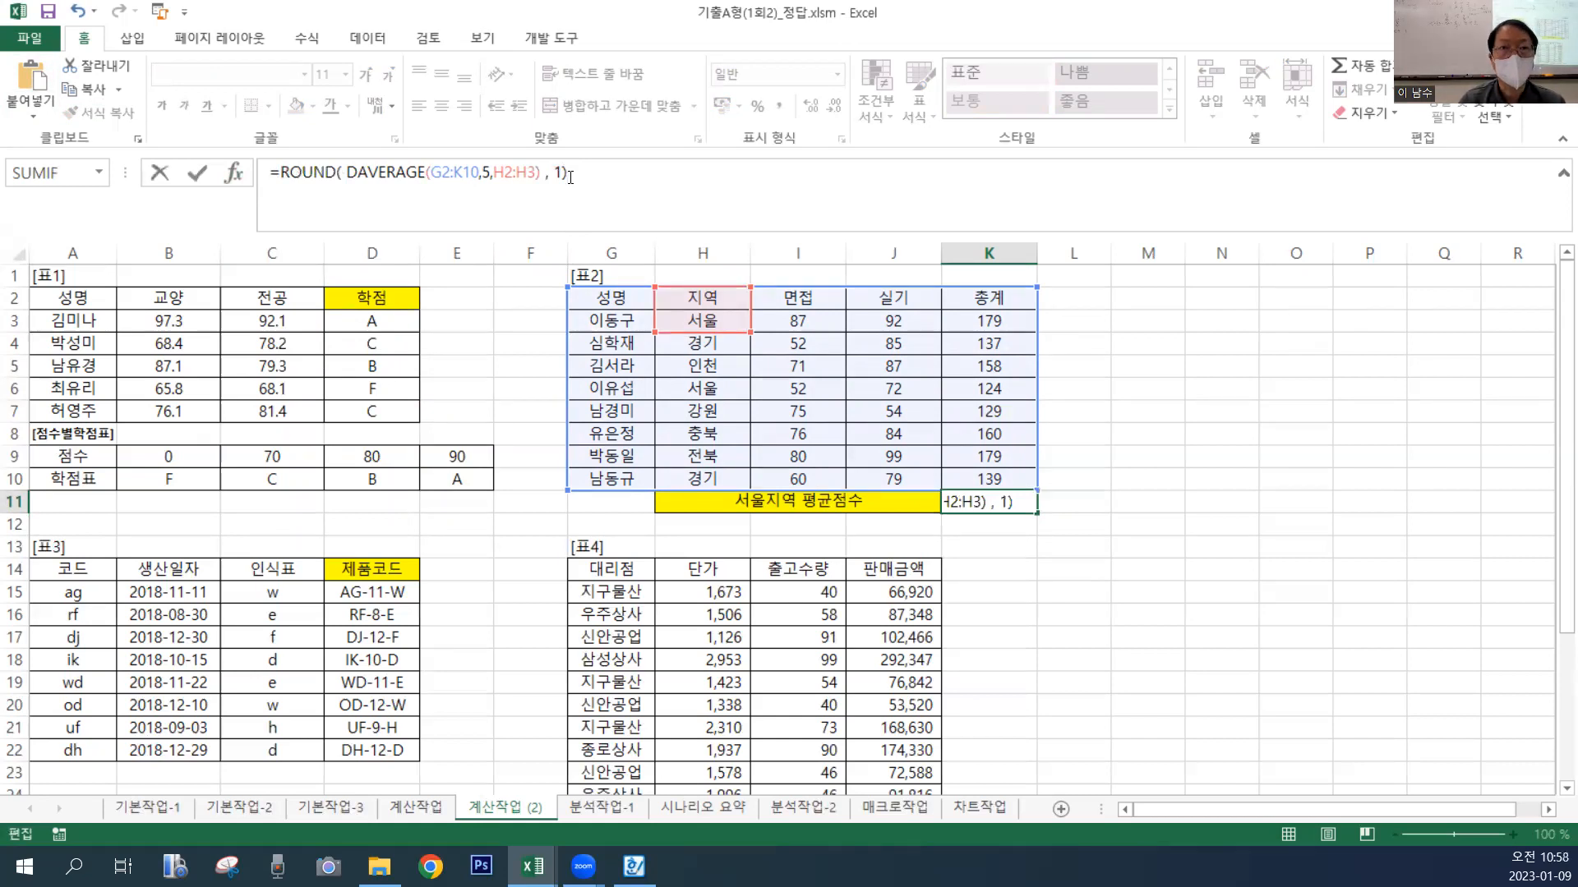
key("ctrl+Return")
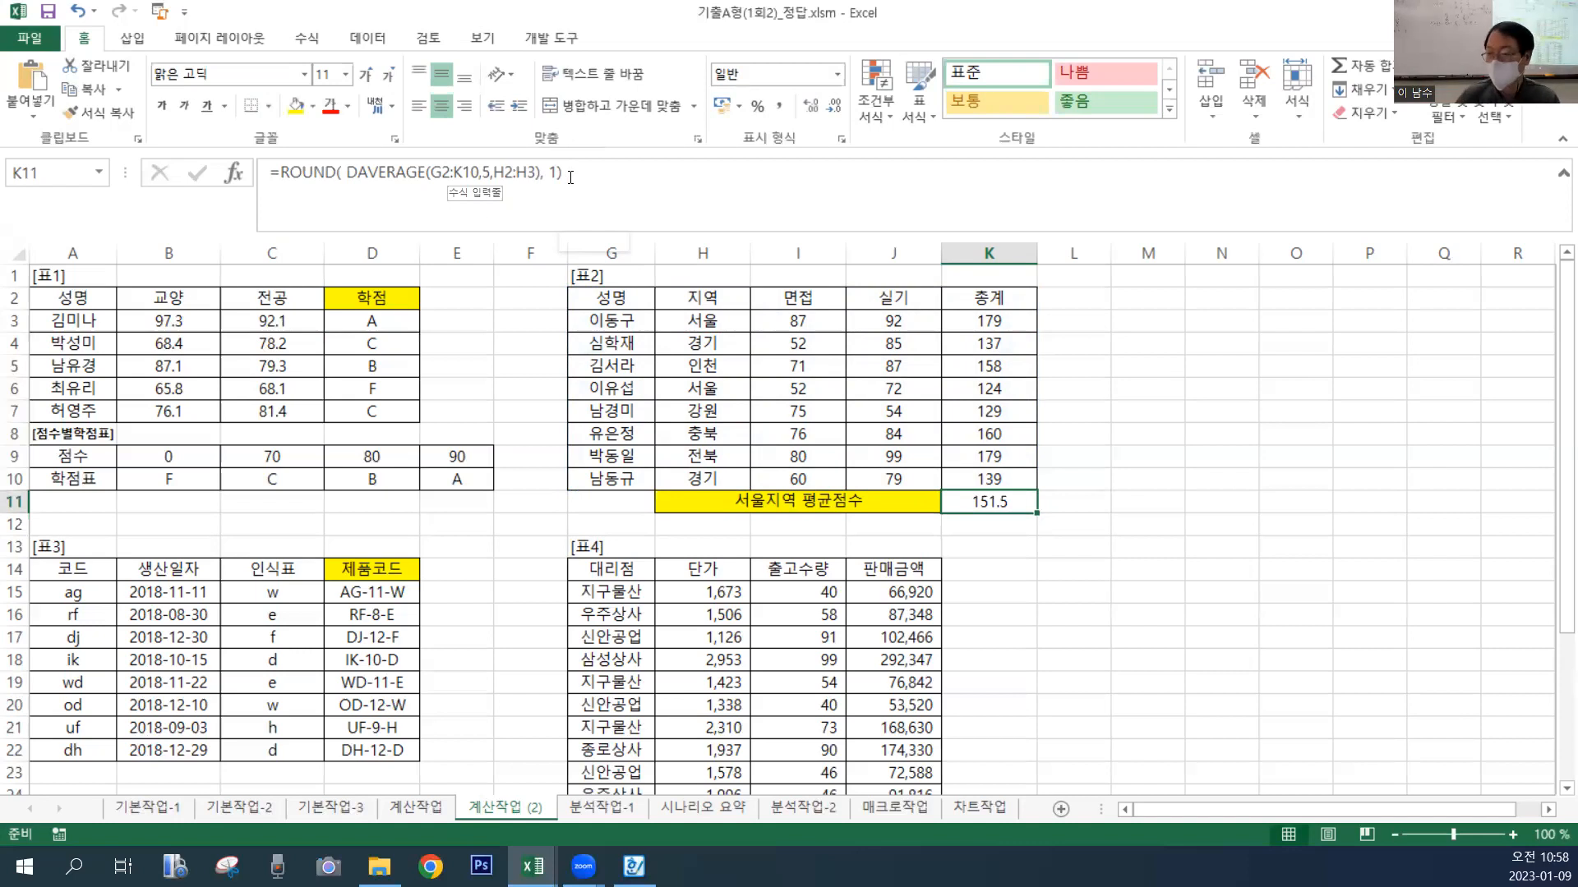
Clear the existing 제품코드 formulas in D15:D22 of 표3.
left_click(381, 604)
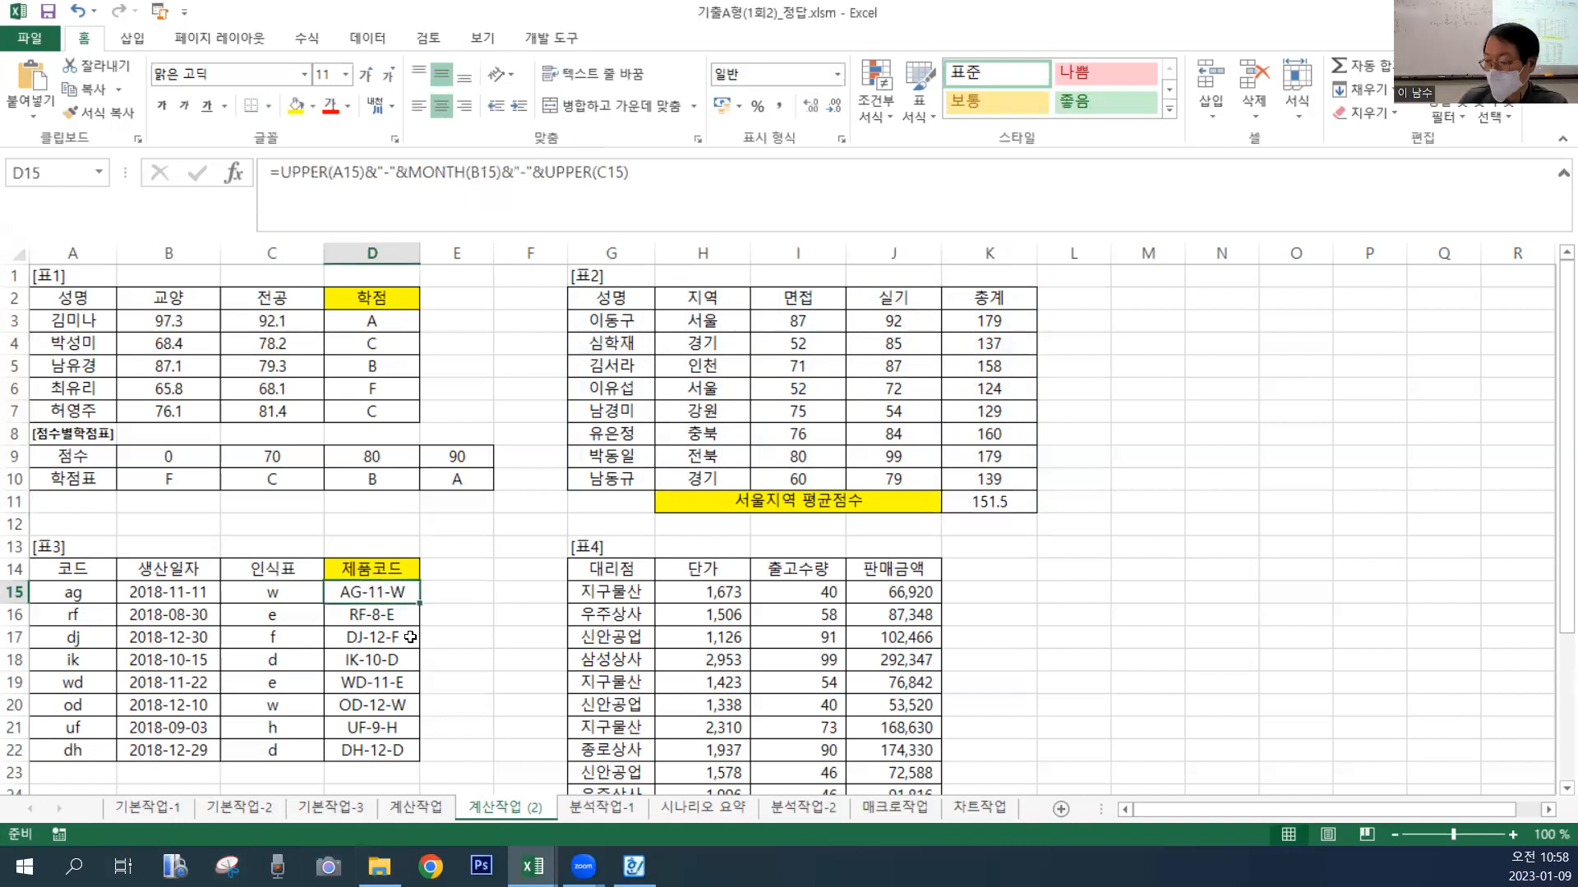
scroll(383, 608, "down", 2)
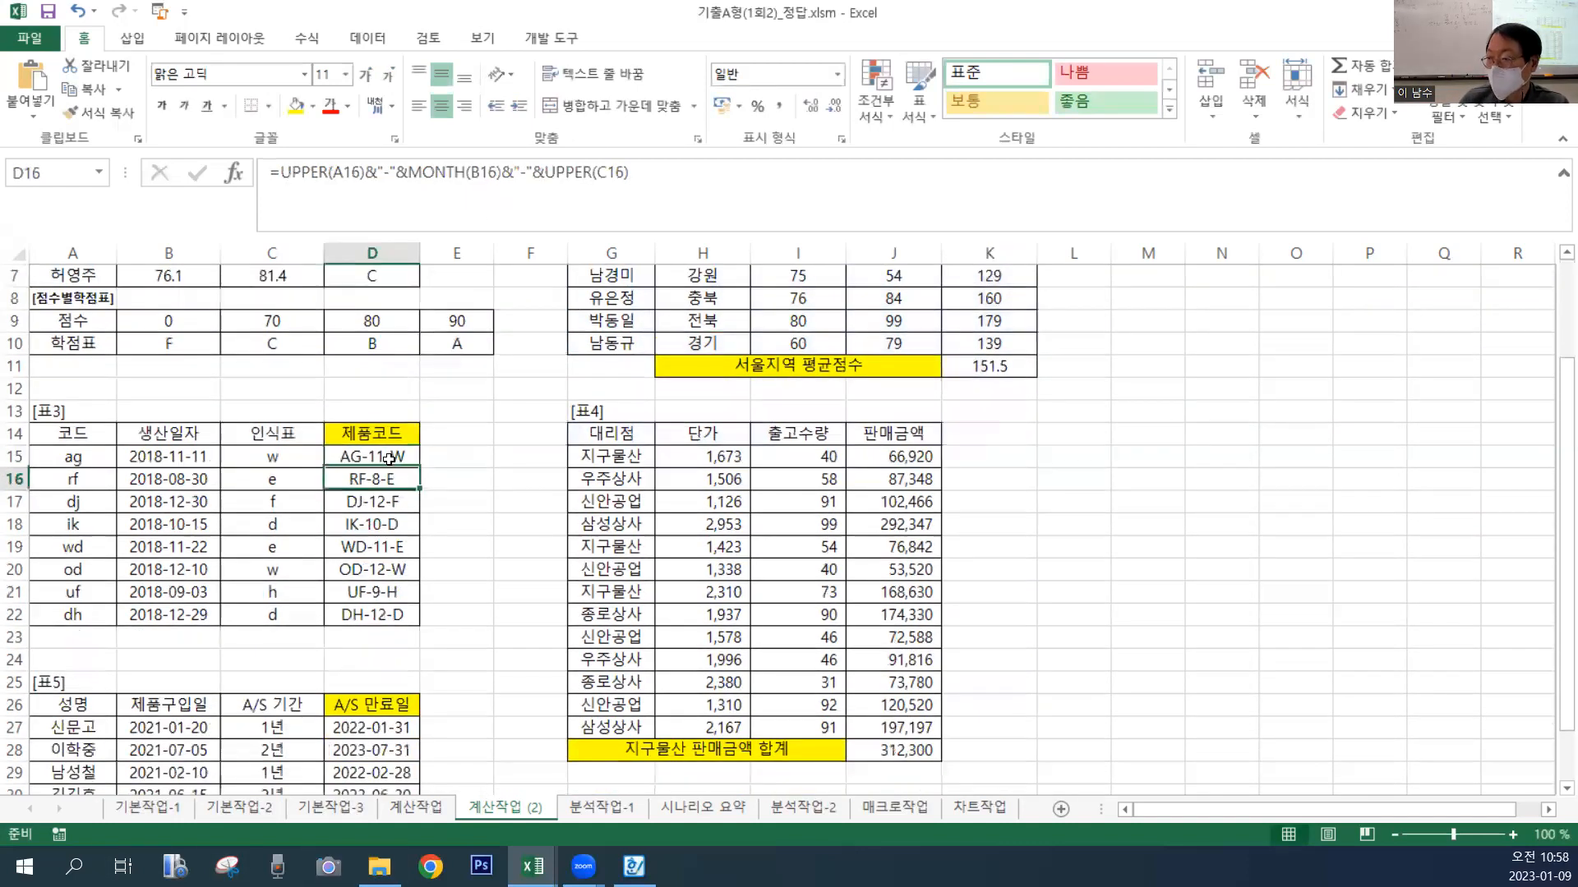
left_click_drag(386, 457, 372, 608)
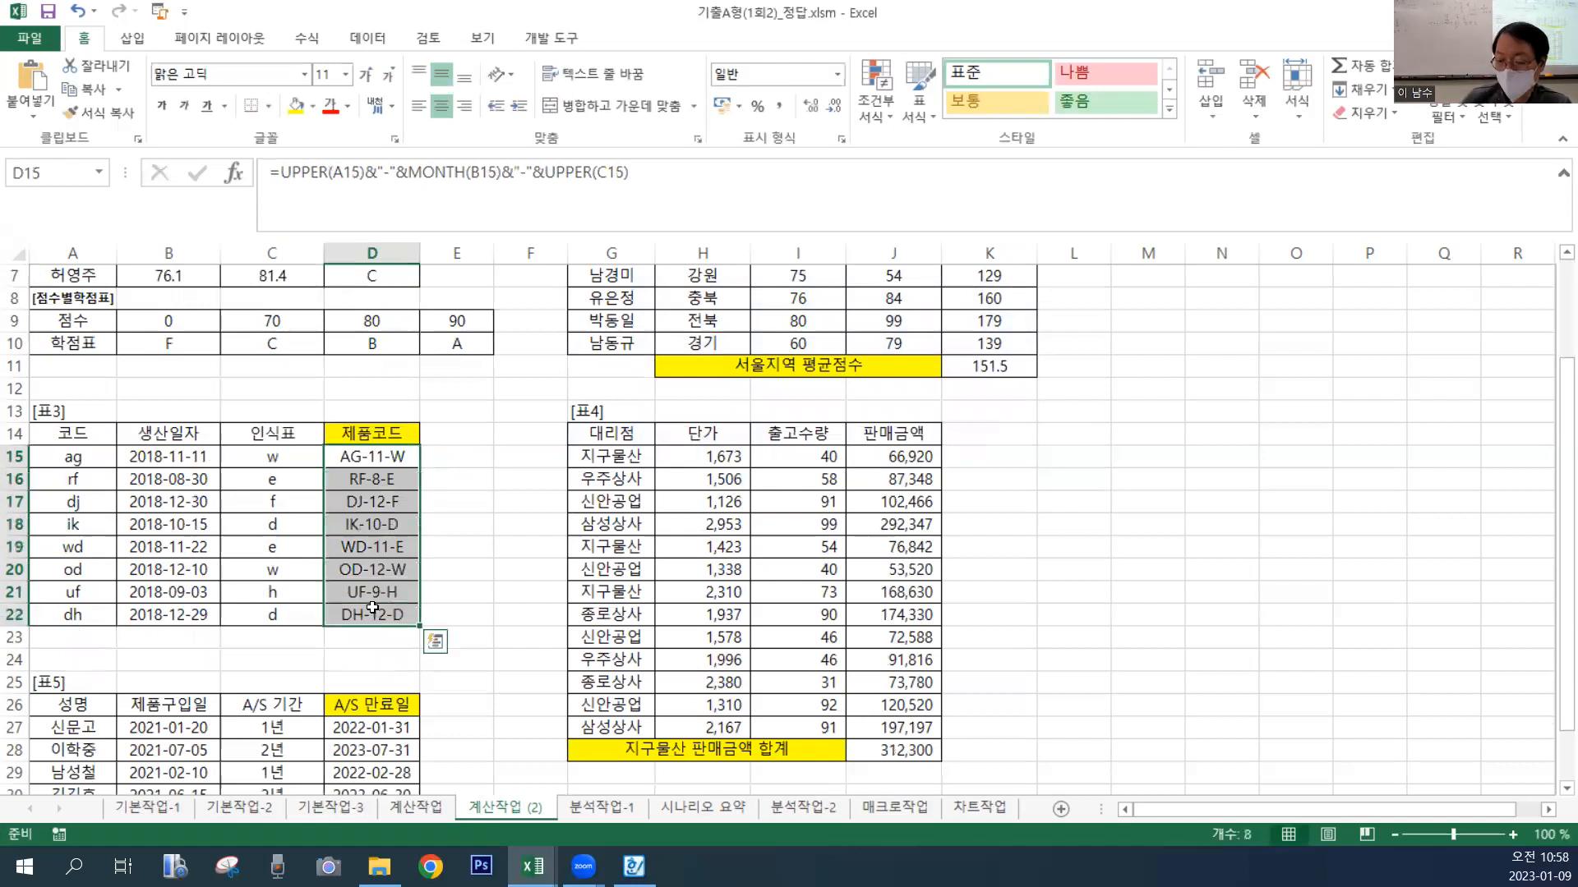
key("Delete")
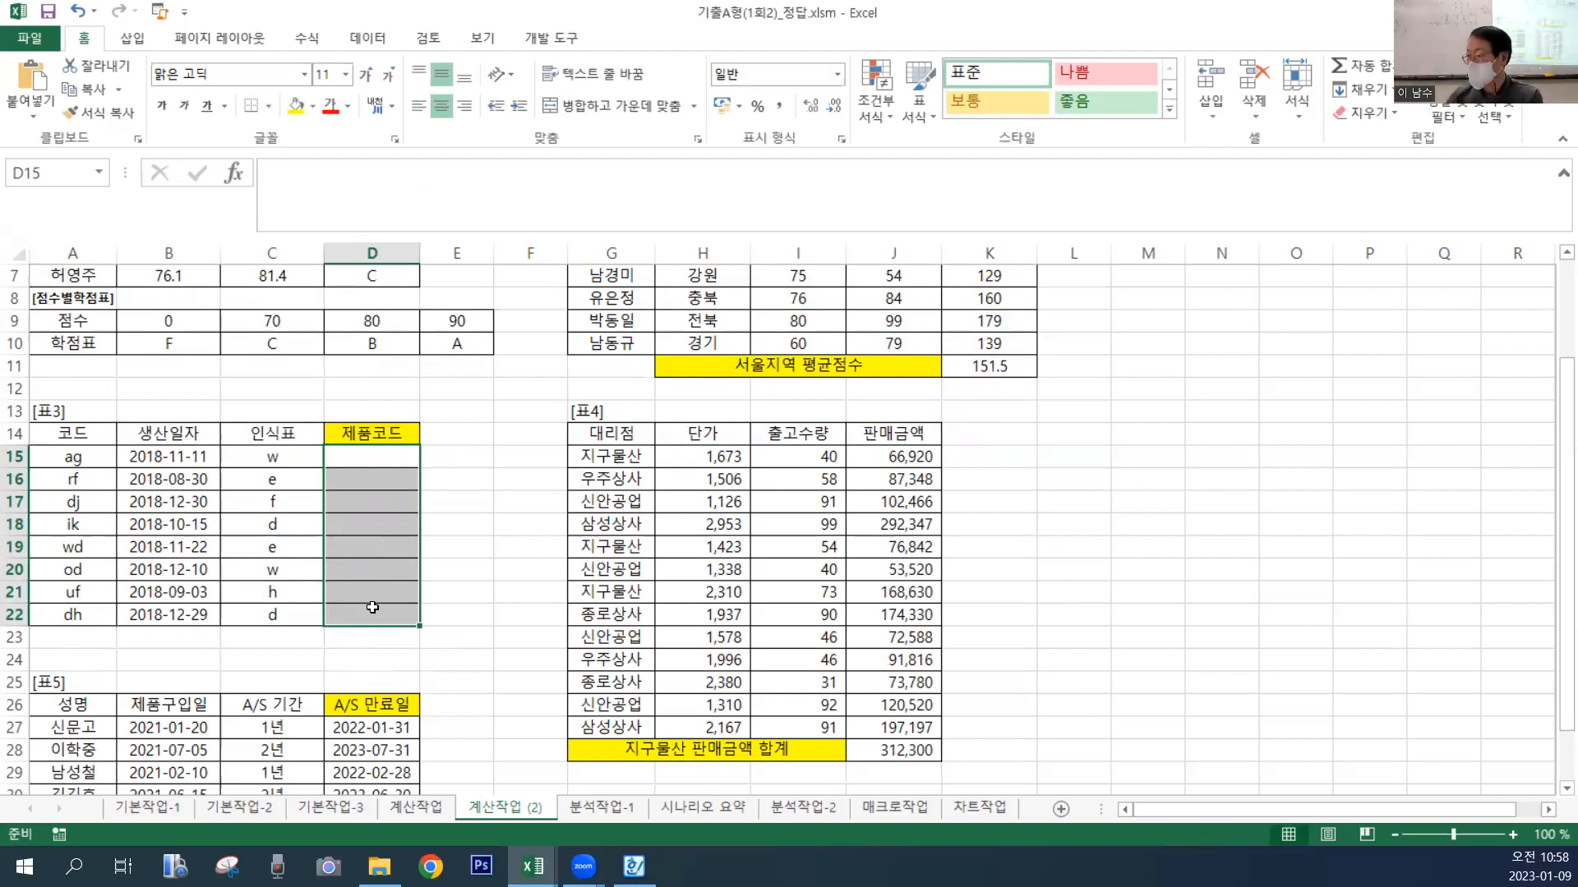
Review the K11 average by marking both 서울 rows and their 총계 values in 표2 with red annotations.
scroll(1371, 474, "up", 2)
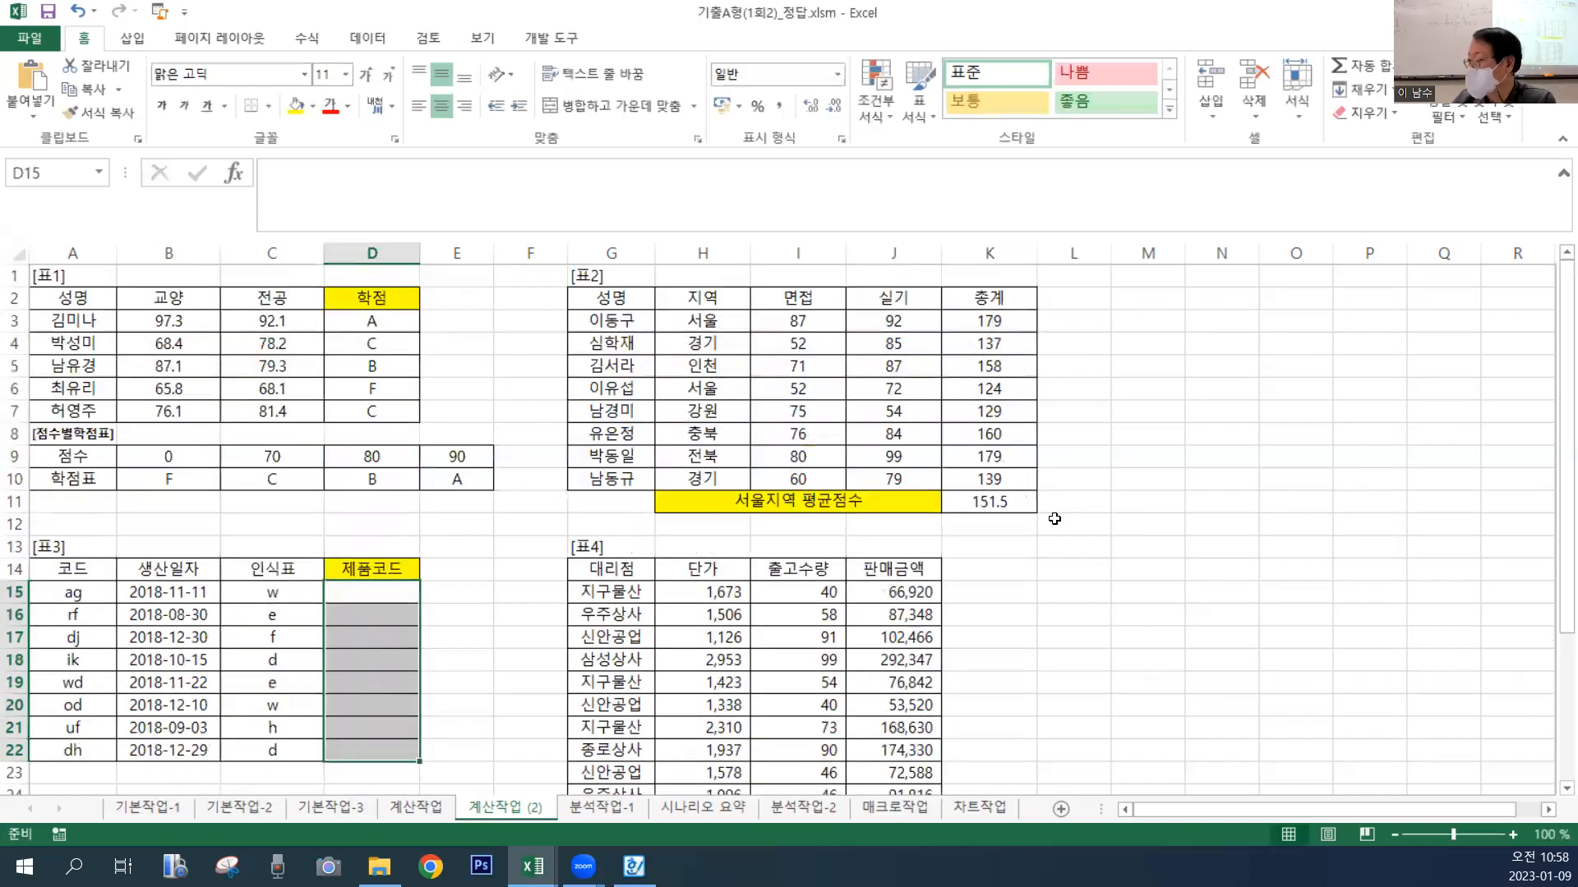
left_click(989, 498)
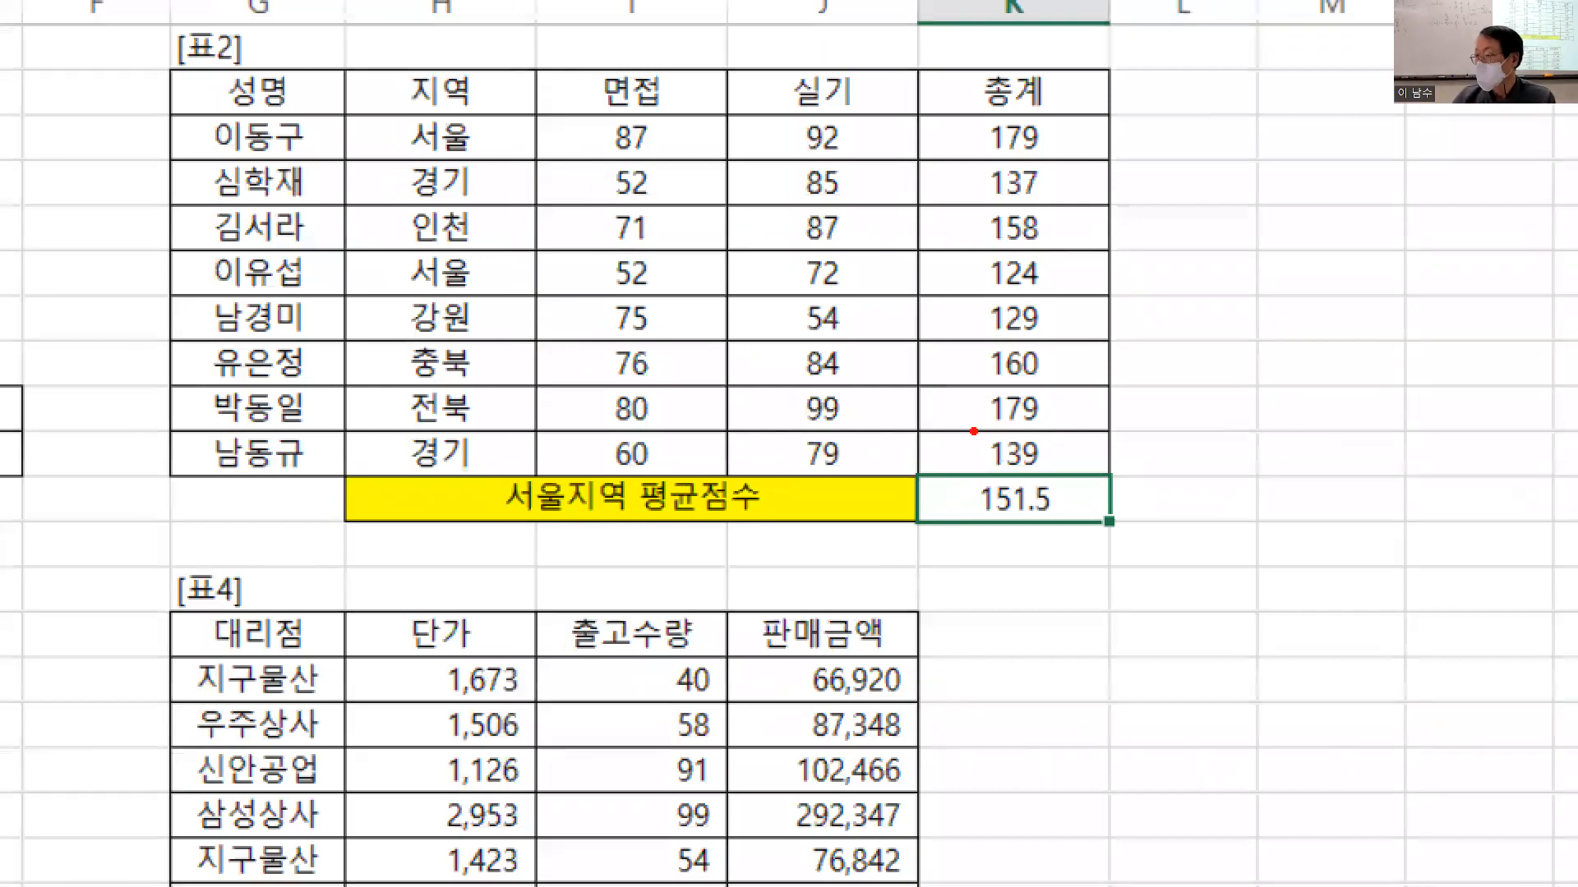
left_click_drag(370, 135, 387, 124)
left_click_drag(921, 122, 1096, 163)
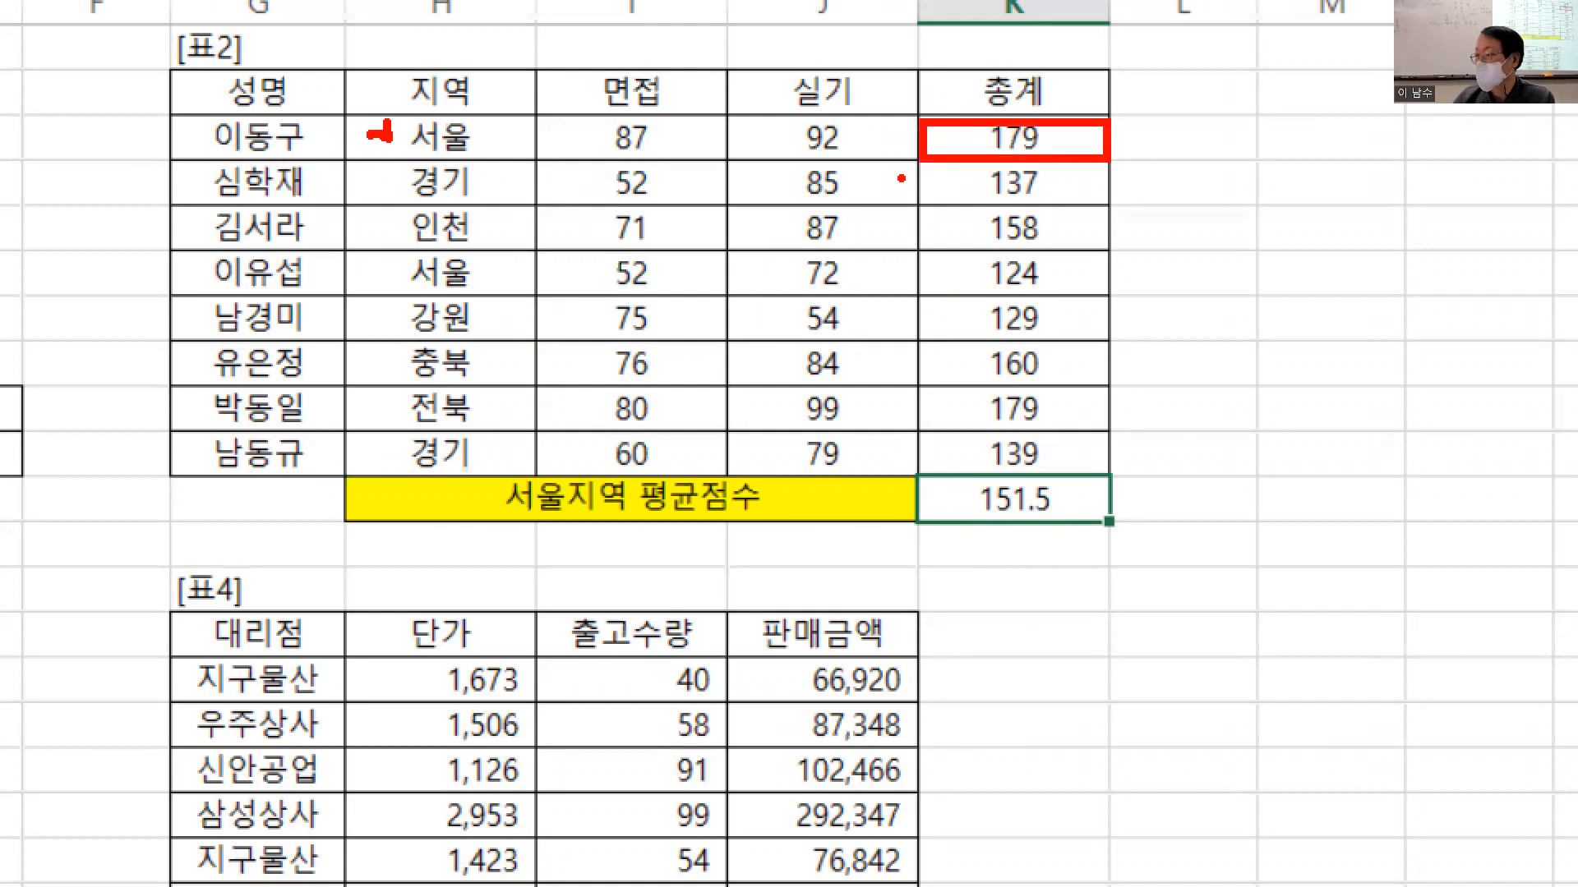
left_click_drag(373, 263, 392, 261)
mouse_move(913, 255)
left_mouse_down()
mouse_move(962, 312)
mouse_move(1101, 259)
left_mouse_up()
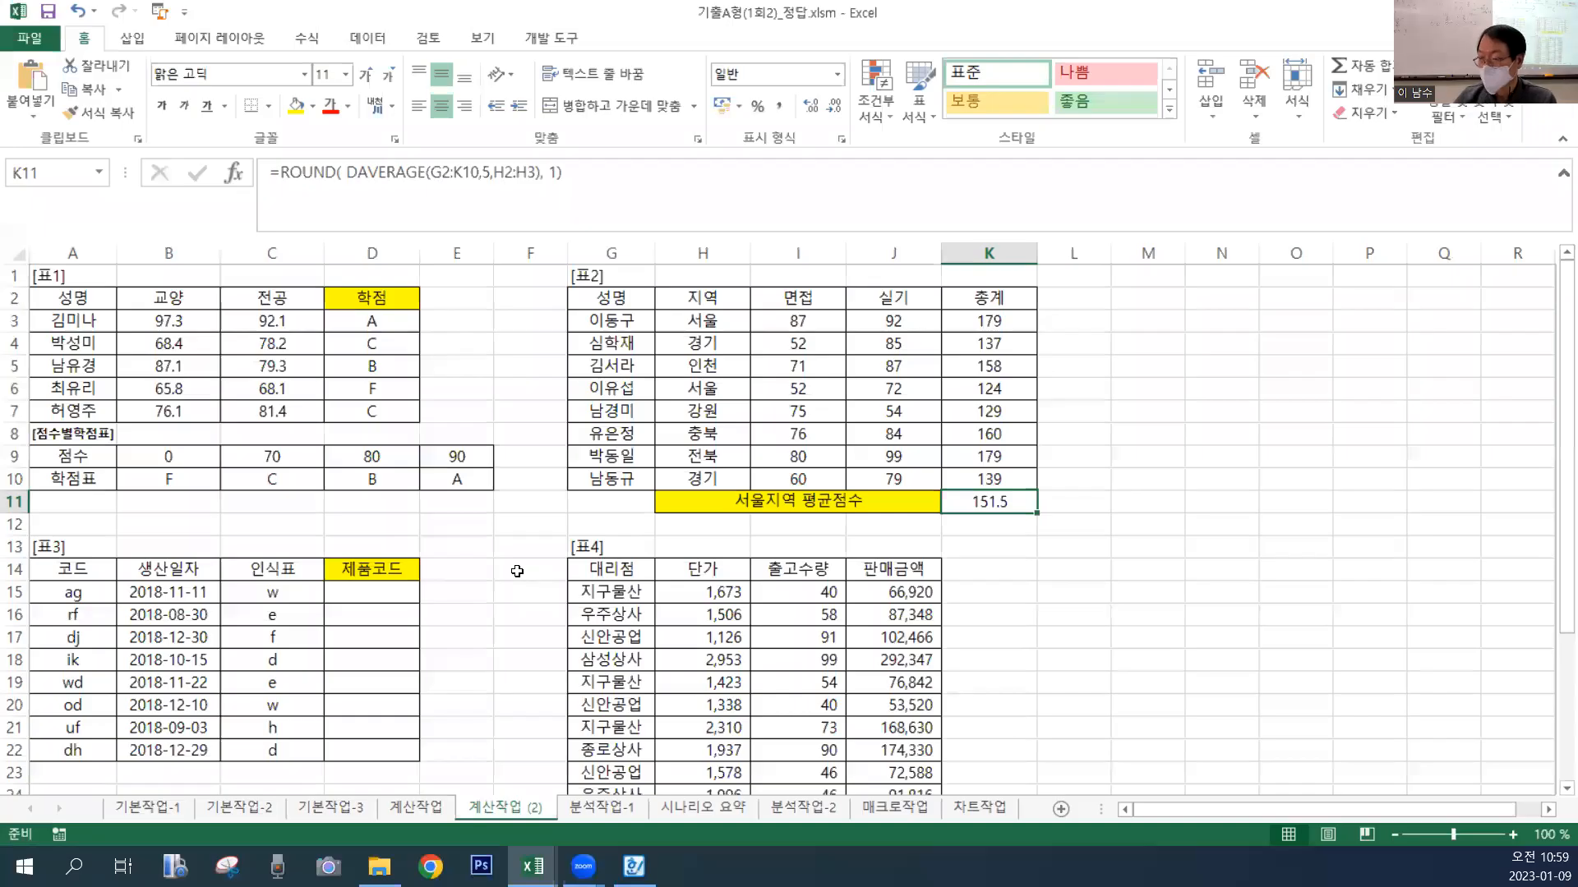
Enter the opening text UPPER( in the first 제품코드 cell of 표3, D15.
left_click(517, 571)
scroll(517, 572, "down", 1)
scroll(440, 596, "up", 1)
left_click(364, 618)
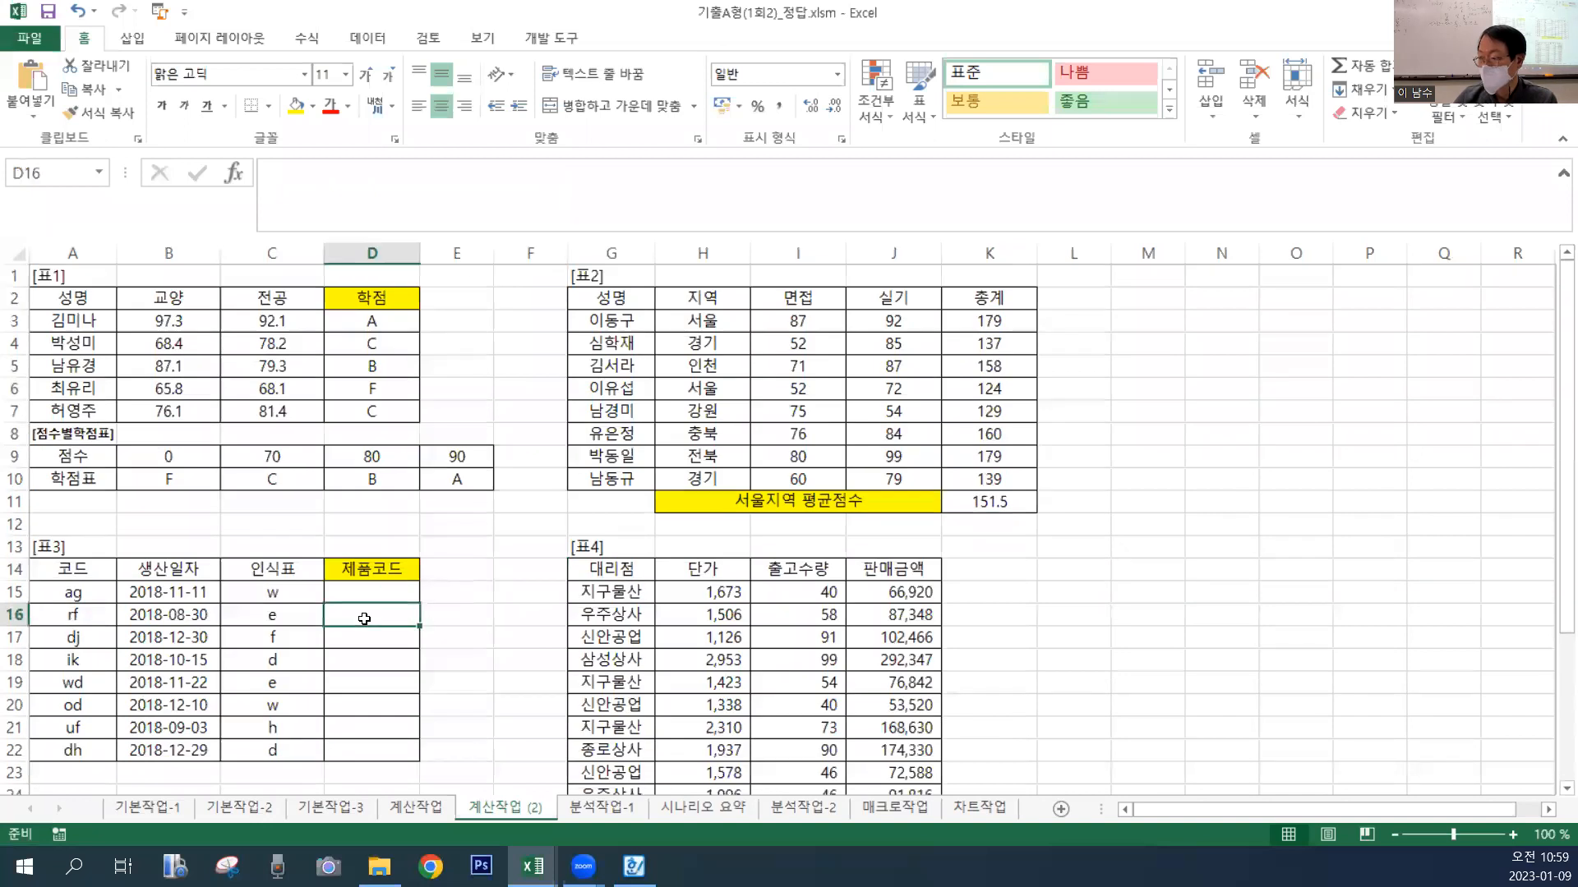
scroll(364, 619, "down", 3)
key("Down")
left_click_drag(384, 532, 385, 671)
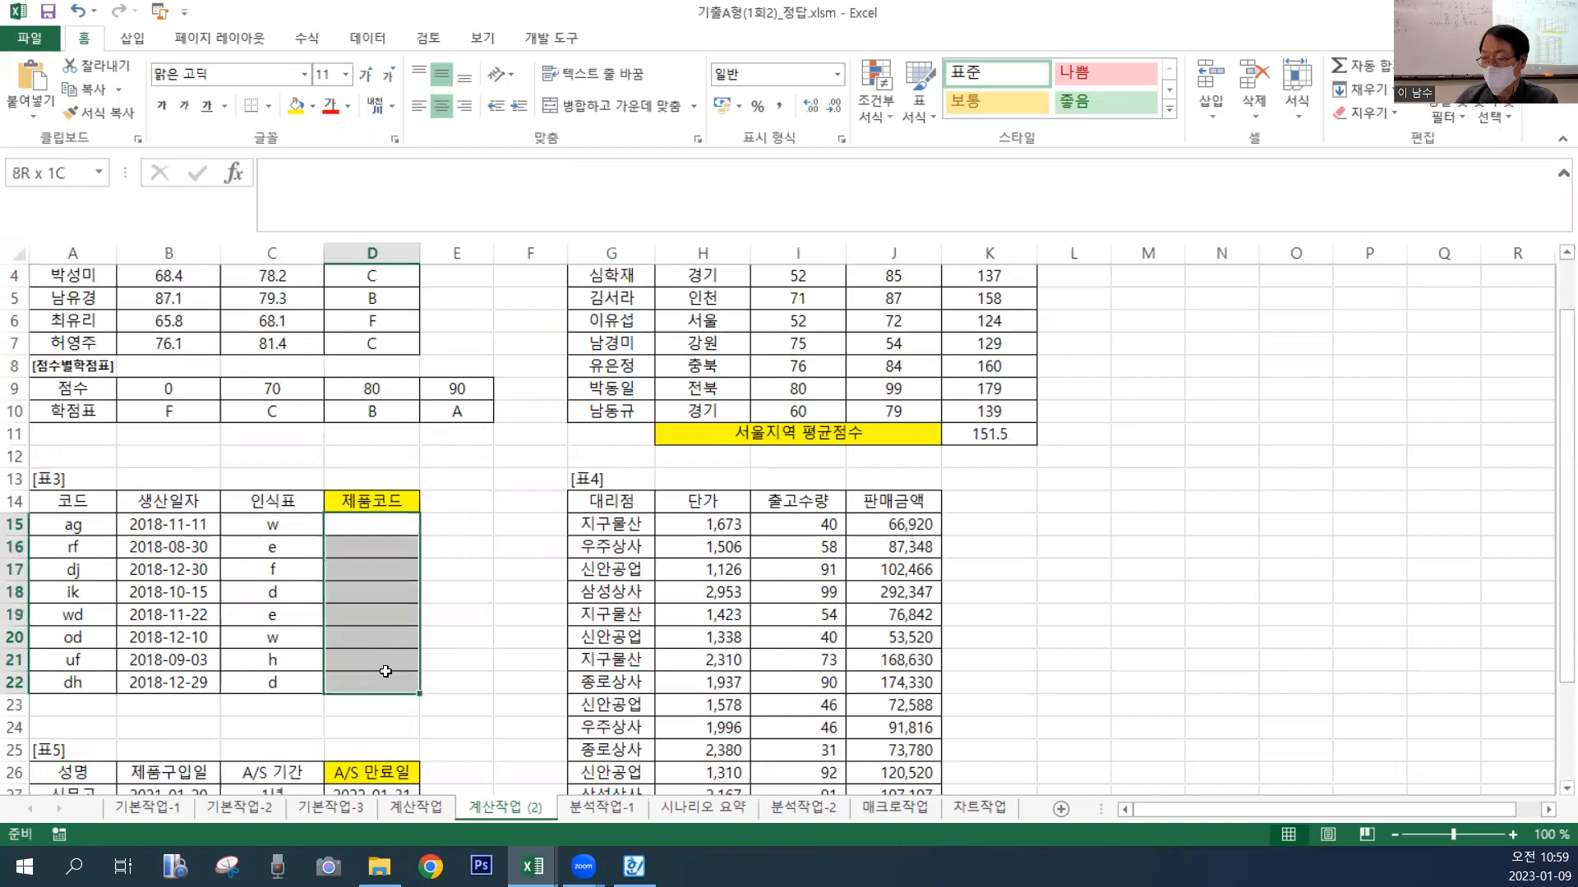
left_click(361, 202)
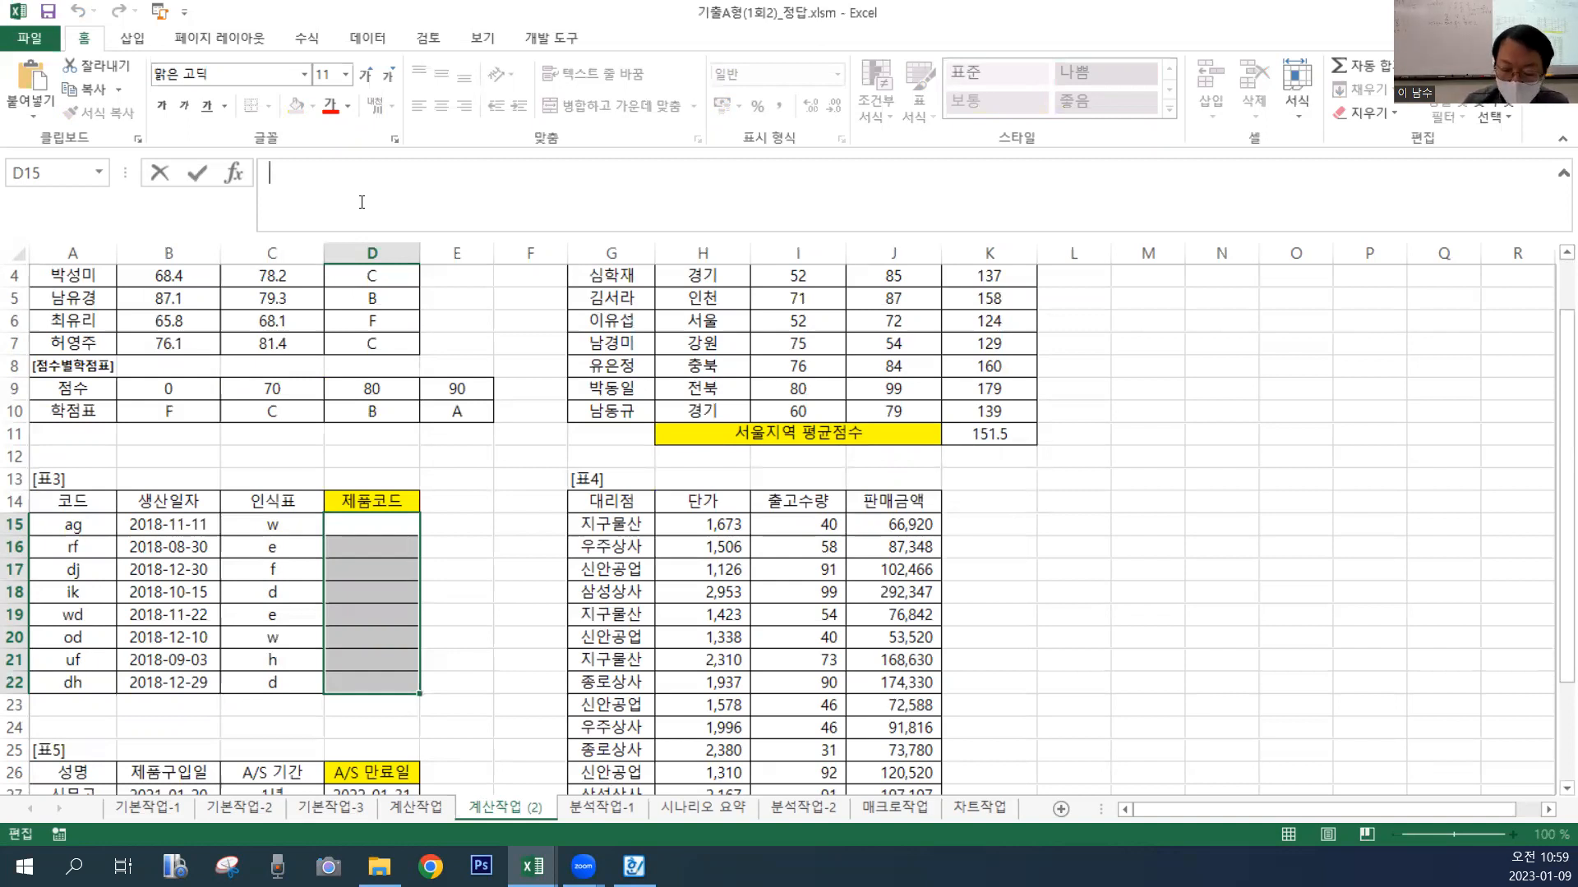
type("U")
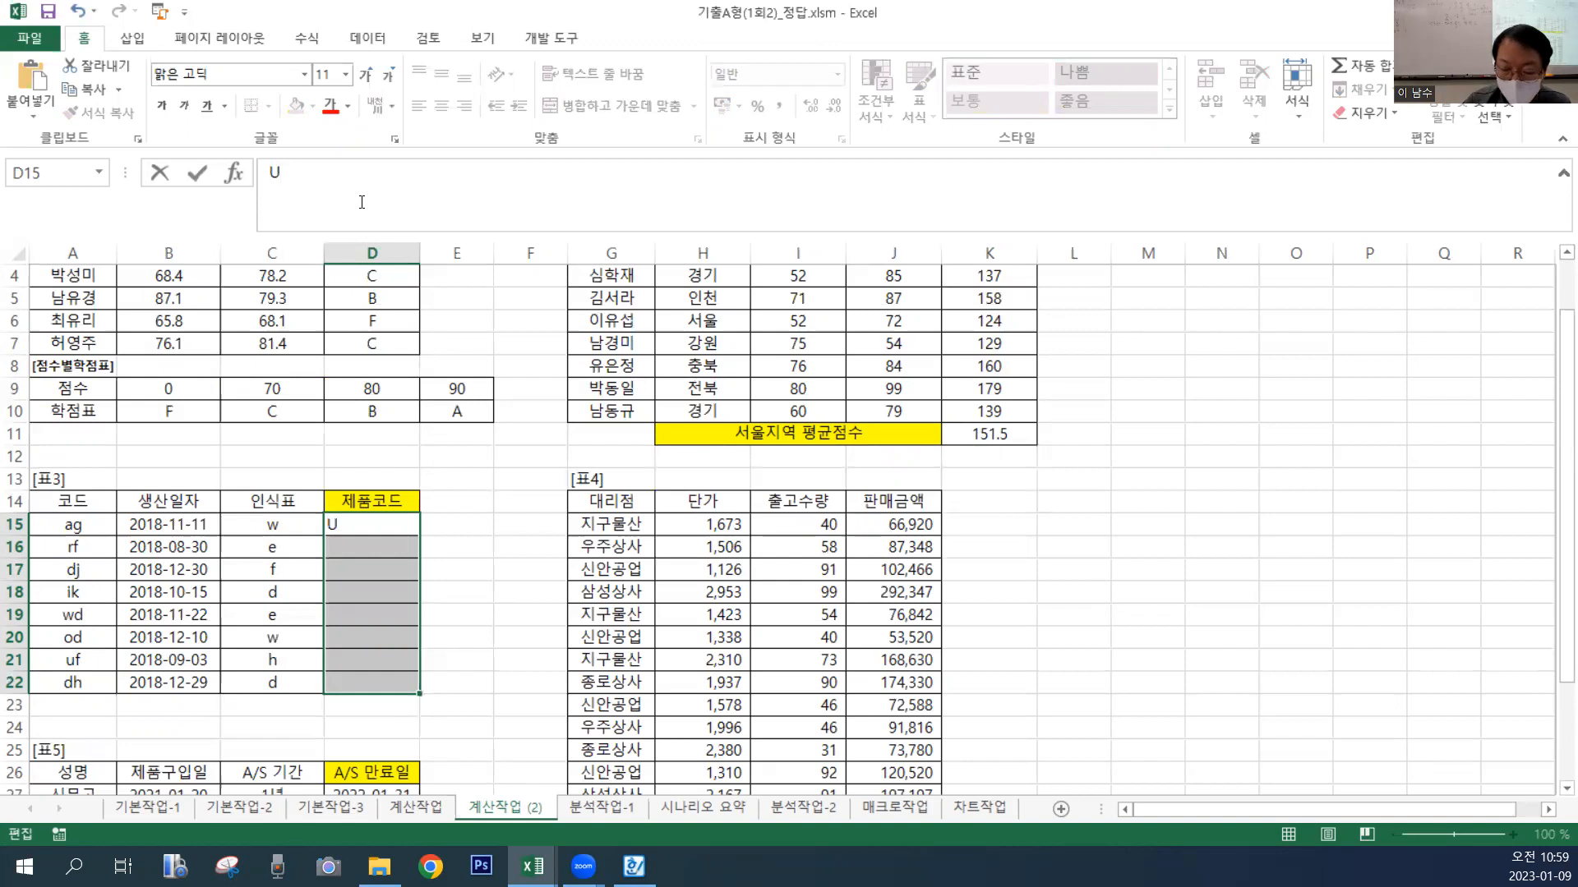
type("PPER")
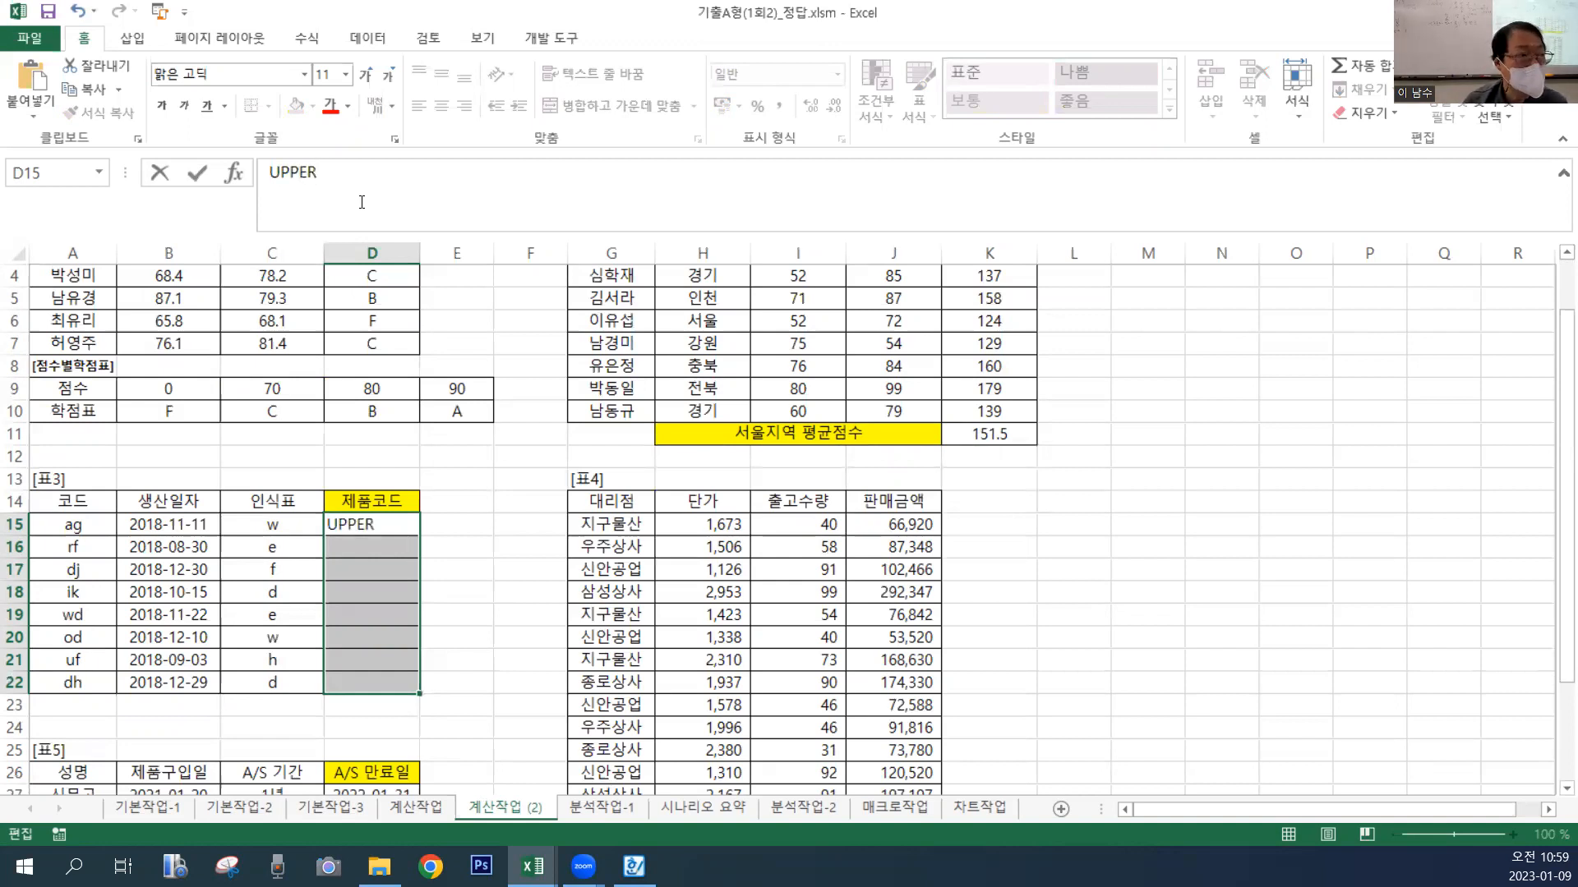
type("(")
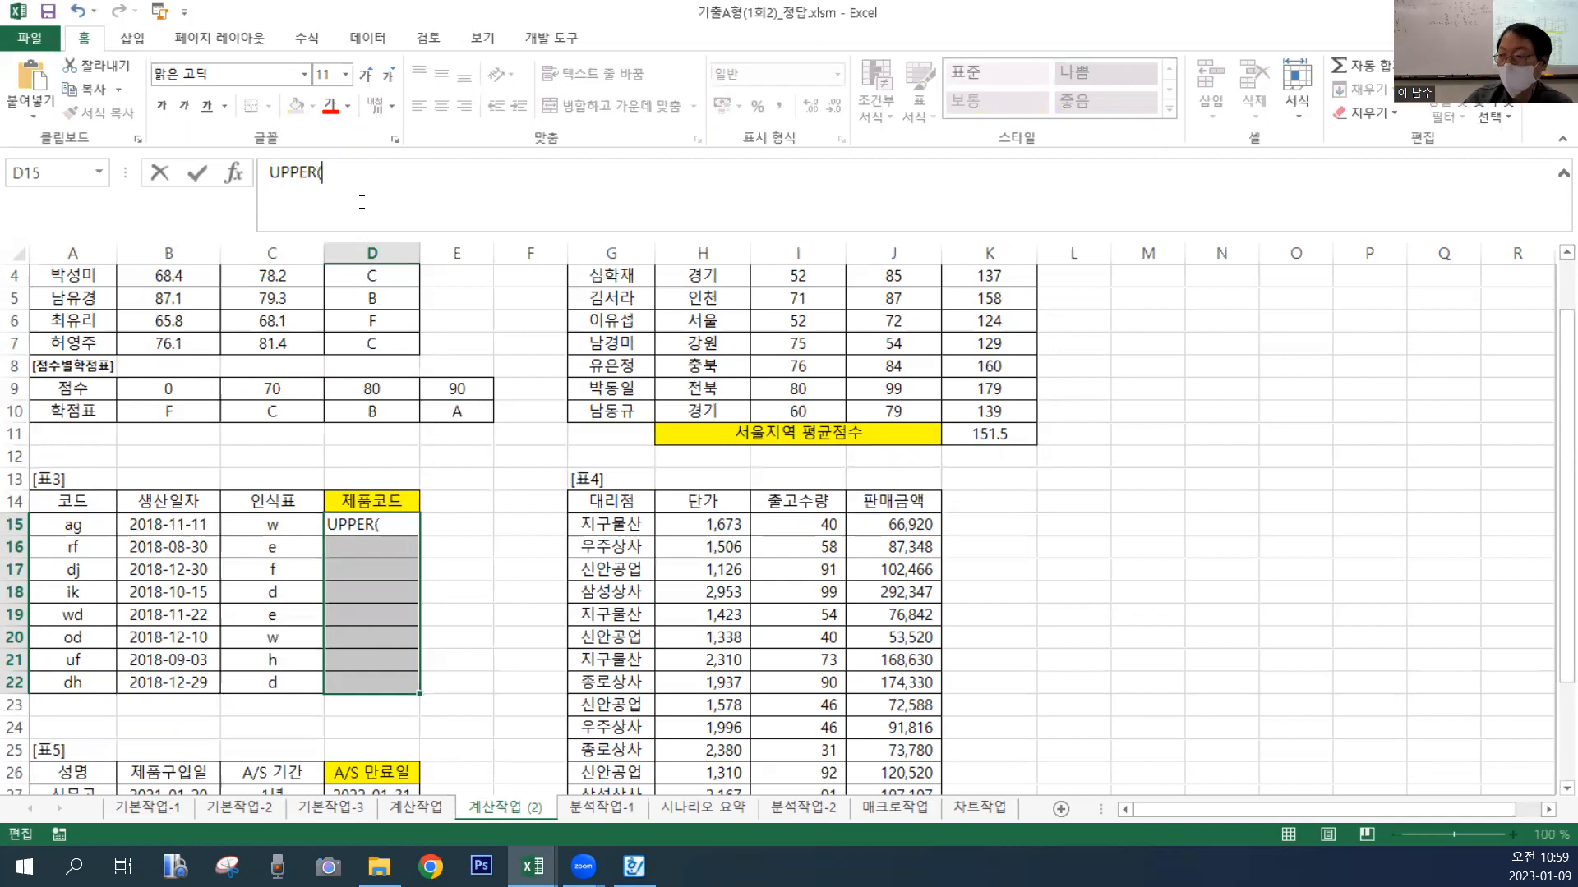
left_click(85, 530)
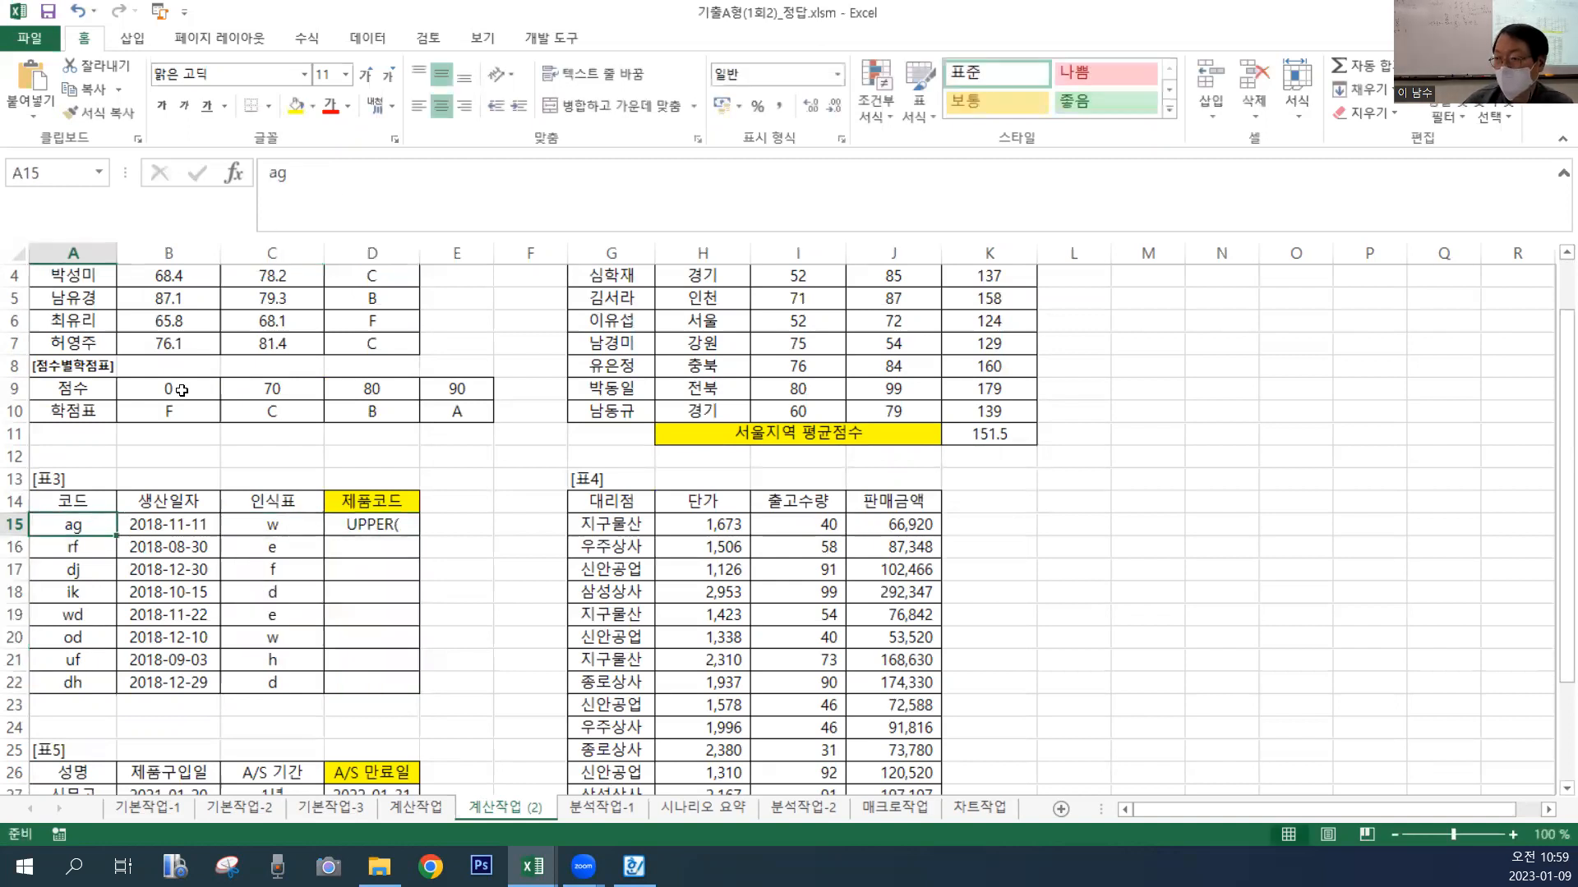
Turn the D15 entry into the complete formula =UPPER(A15).
left_click(401, 528)
left_click(271, 170)
left_click(271, 170)
type("=")
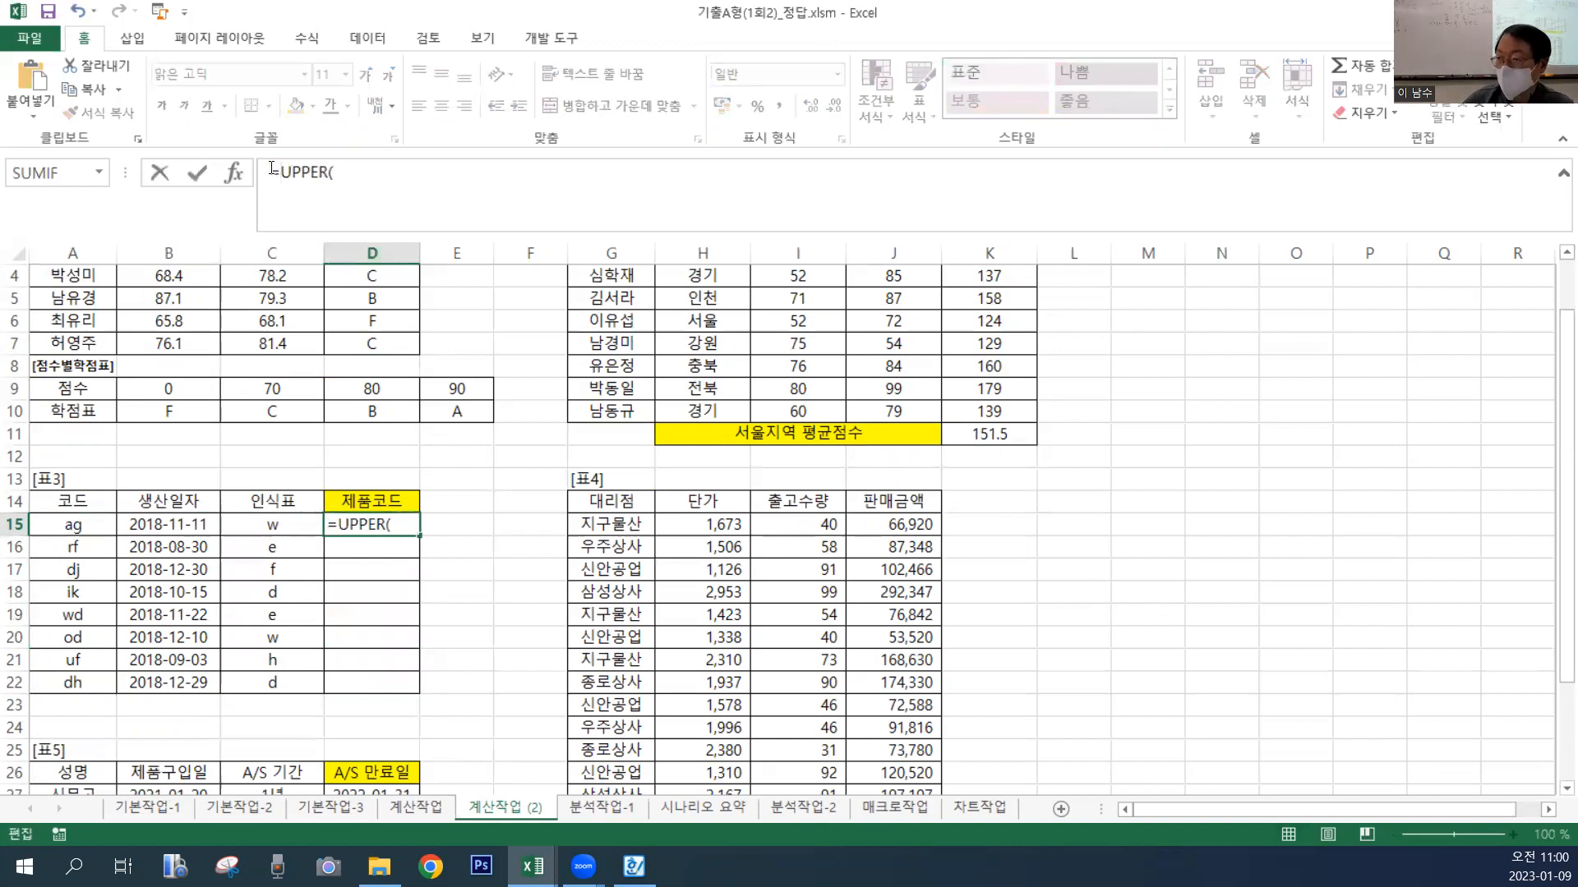
left_click(354, 171)
left_click(66, 524)
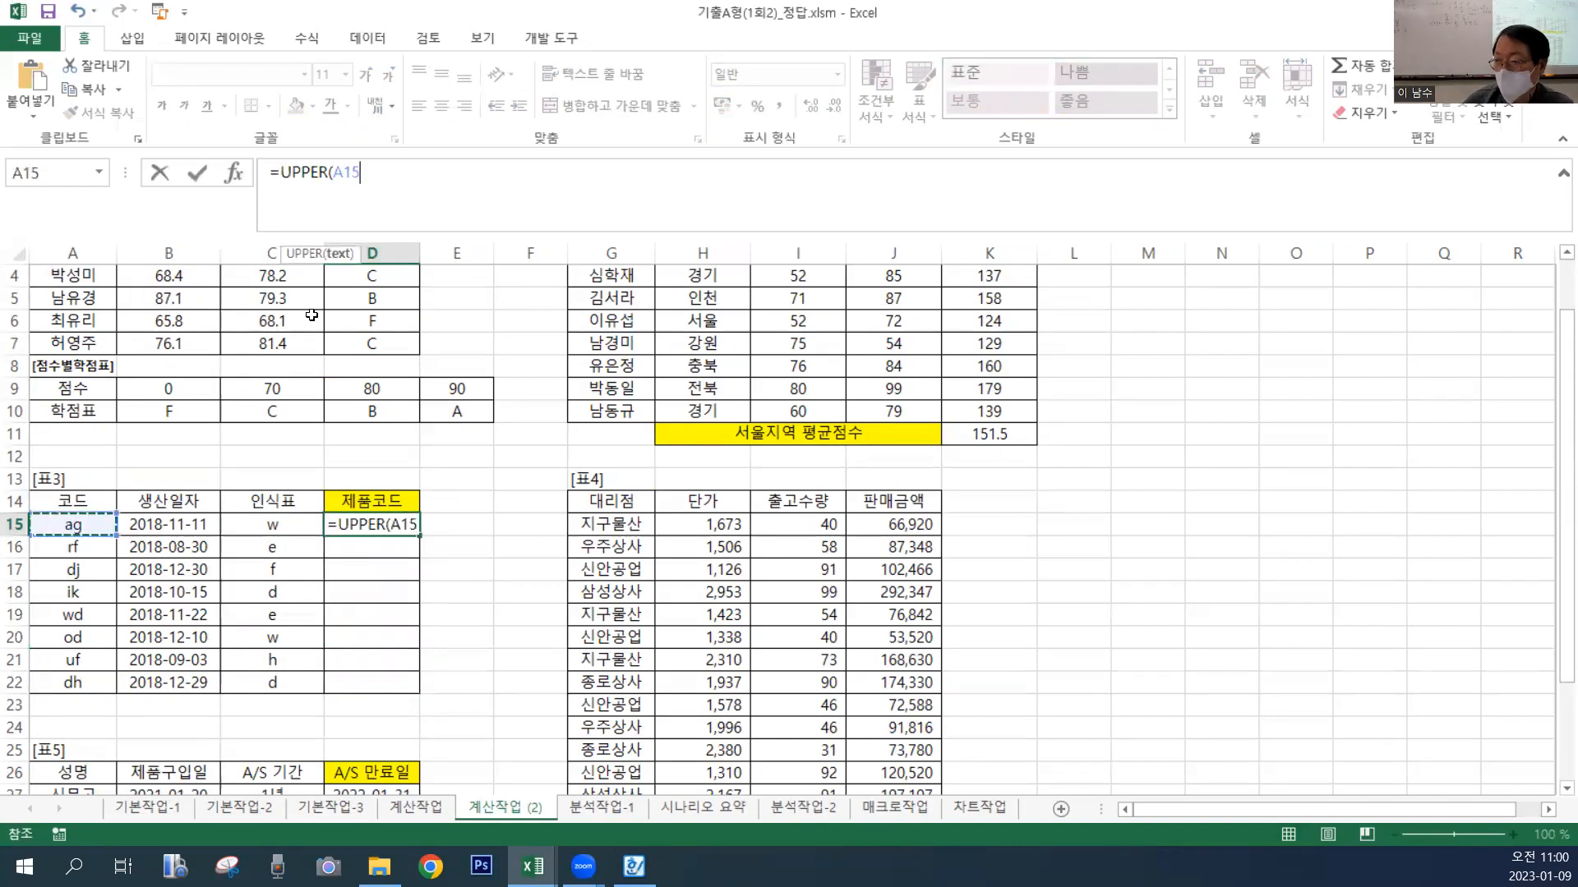
type(")")
key("ctrl+Return")
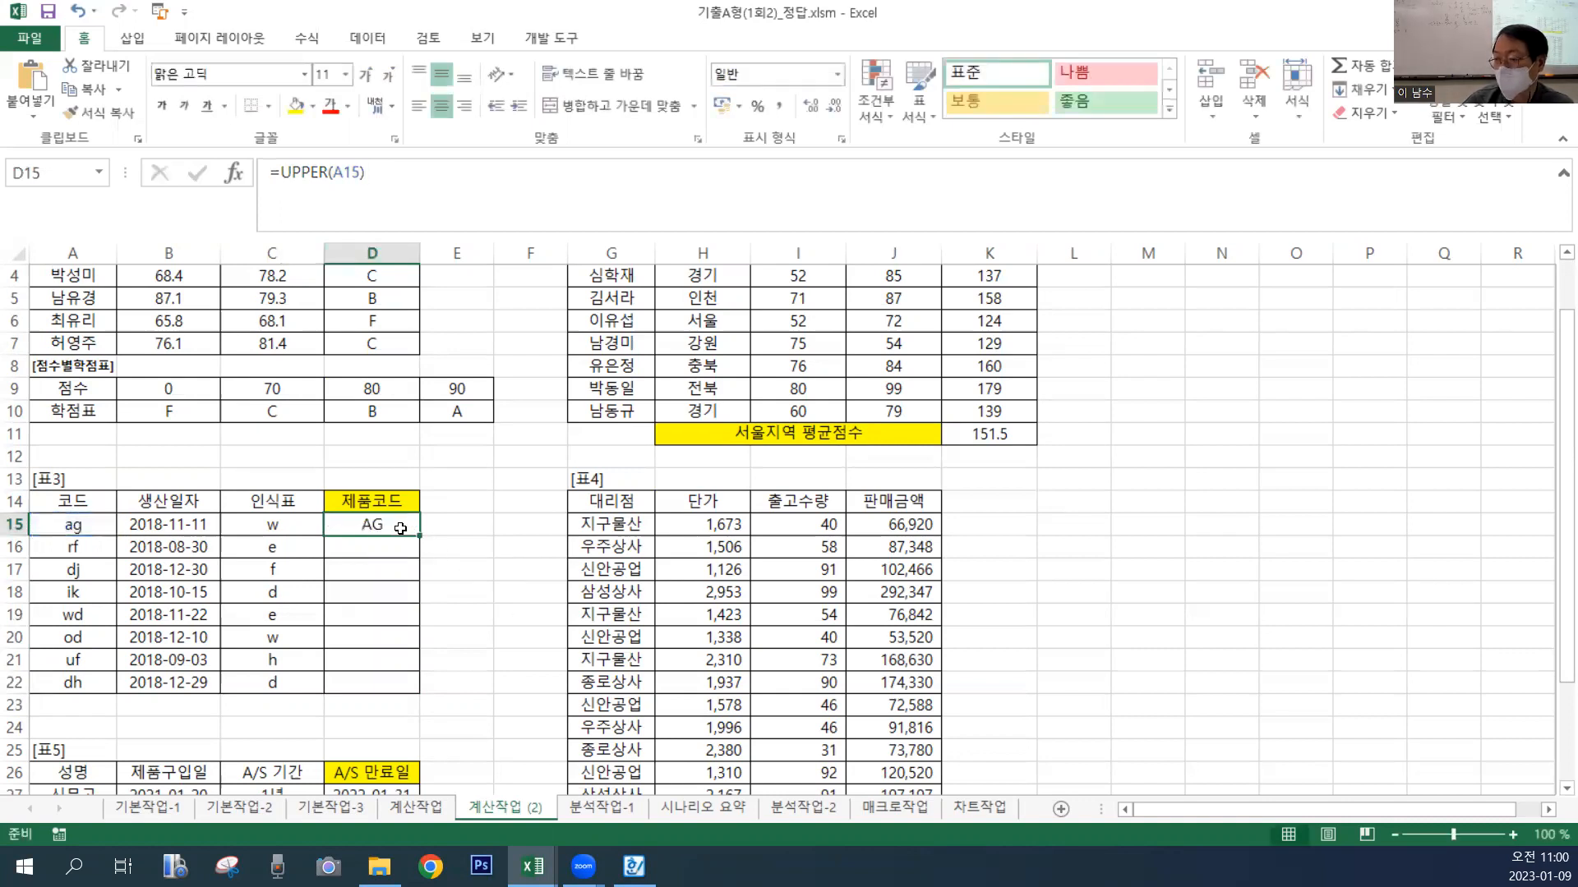
Fill the =UPPER(A15) formula through the whole 제품코드 range D15:D22.
left_click_drag(398, 530, 402, 682)
left_click(465, 220)
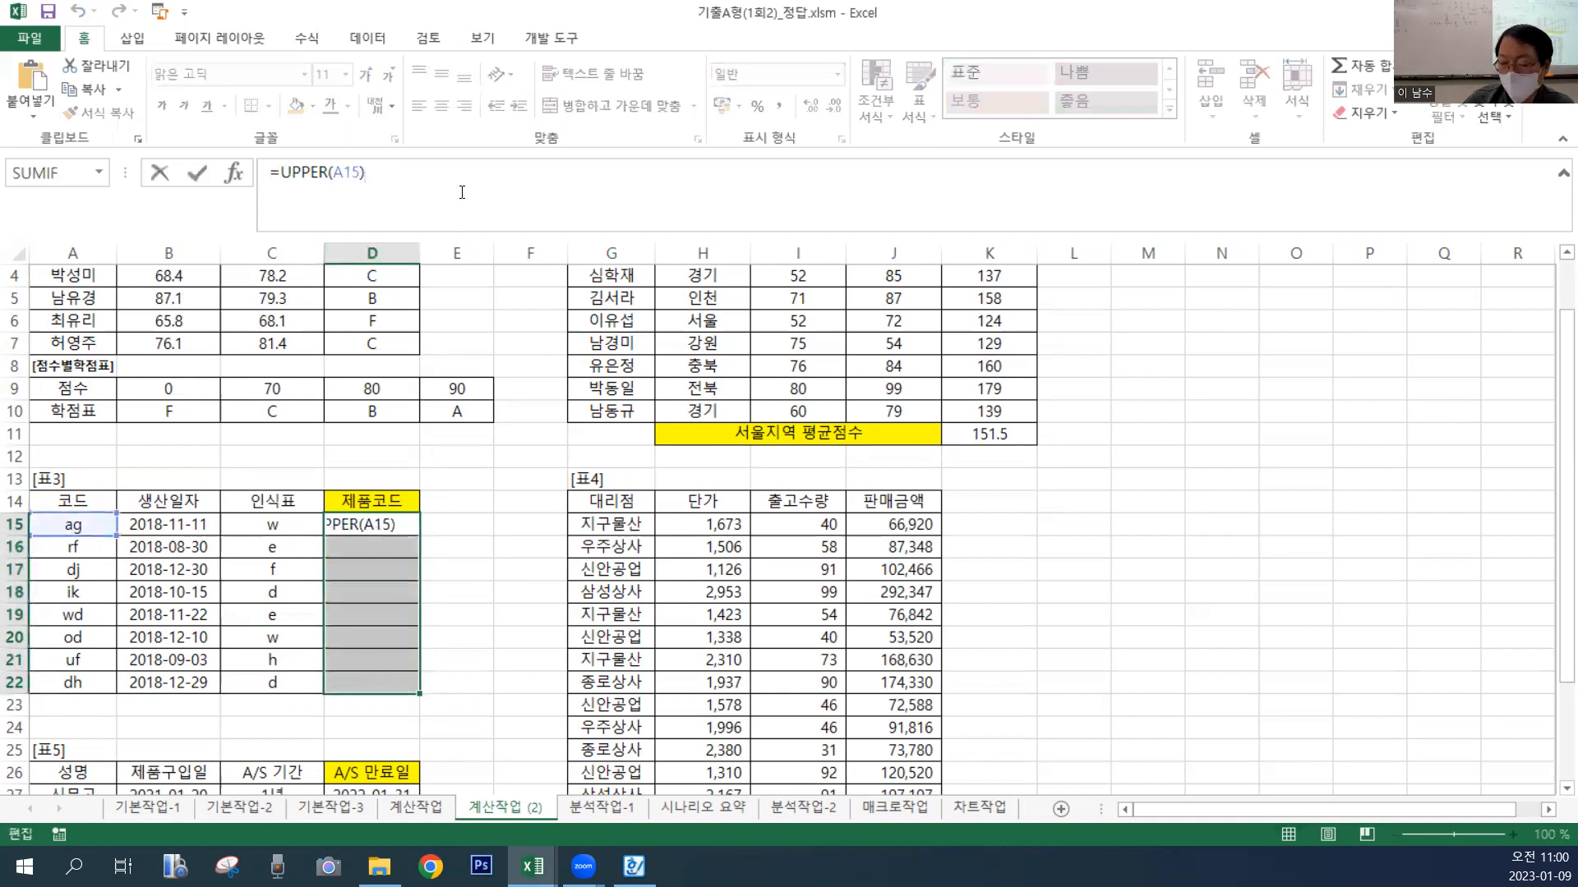
key("ctrl+Return")
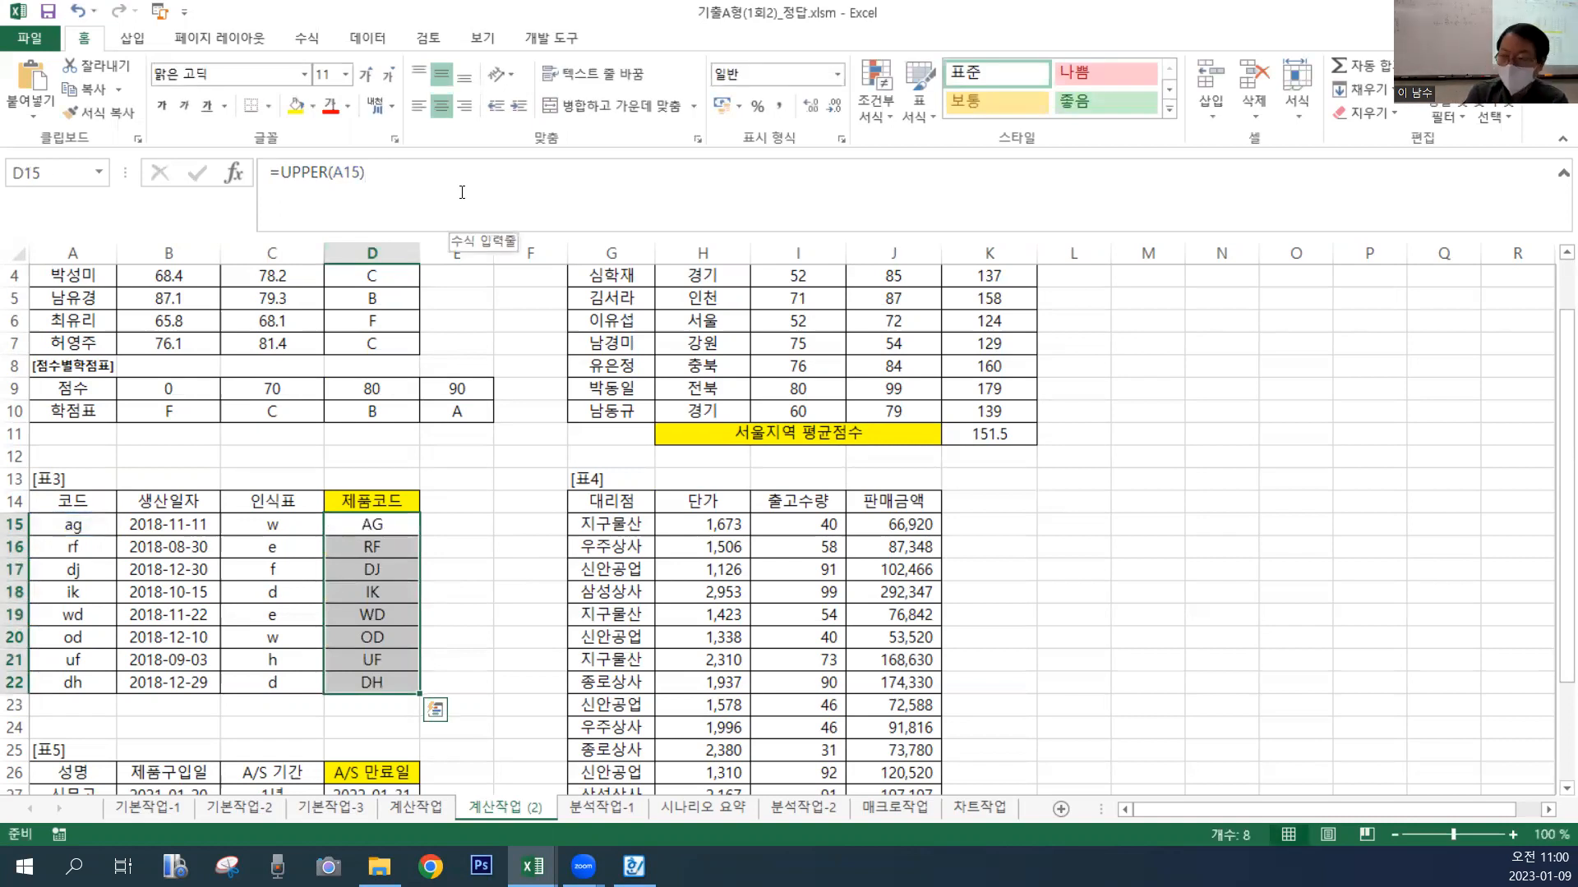
Append a hyphen to the codes in D15:D22 with the formula =UPPER(A15)&"-".
left_click(461, 193)
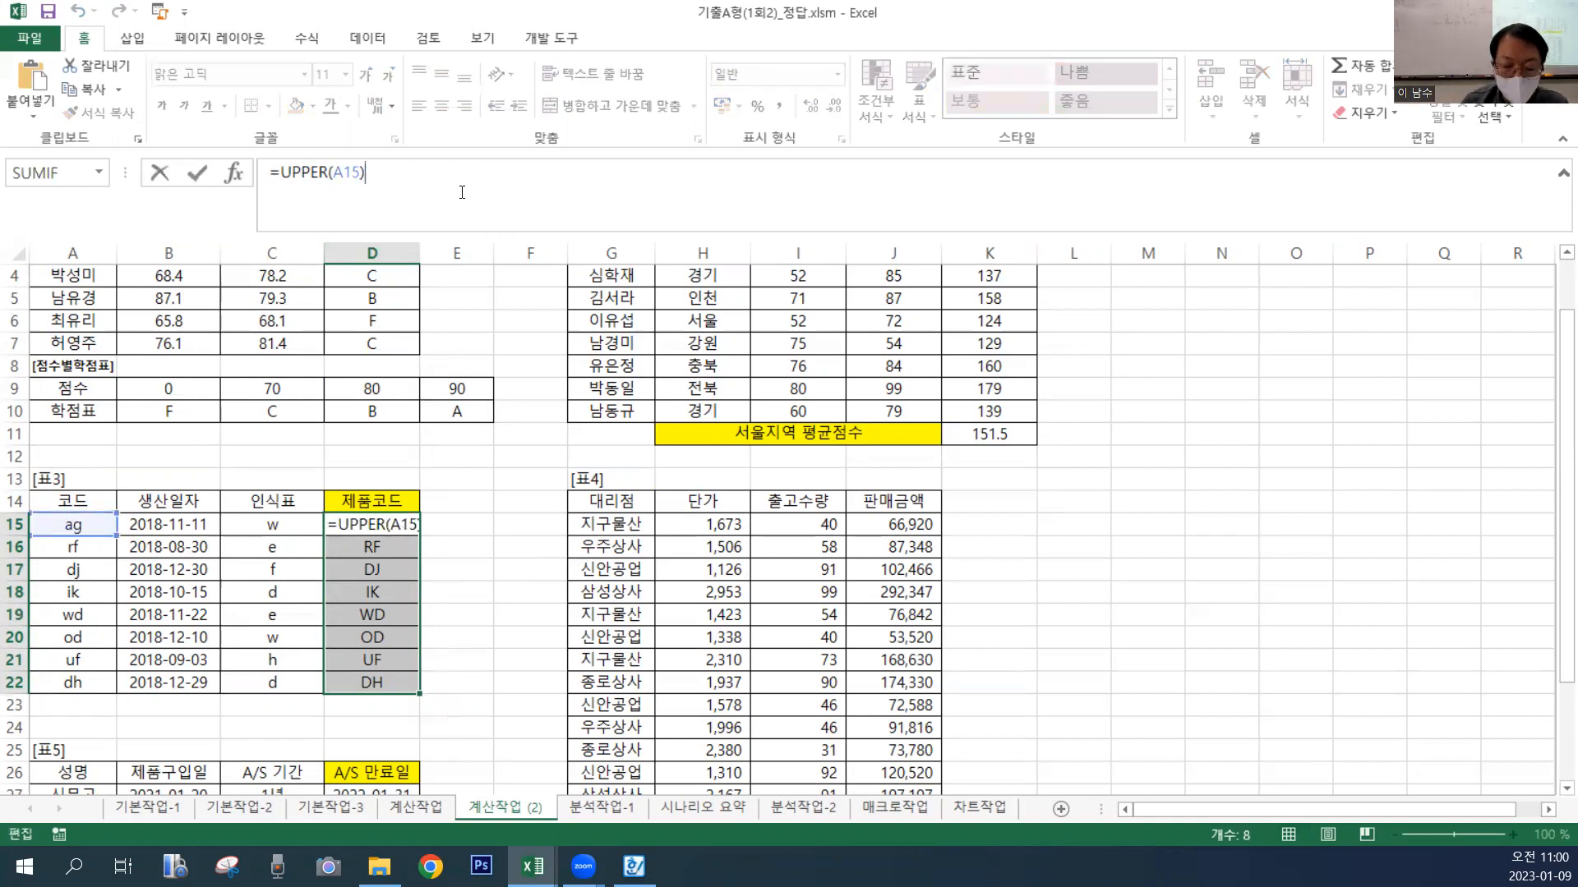
type("&")
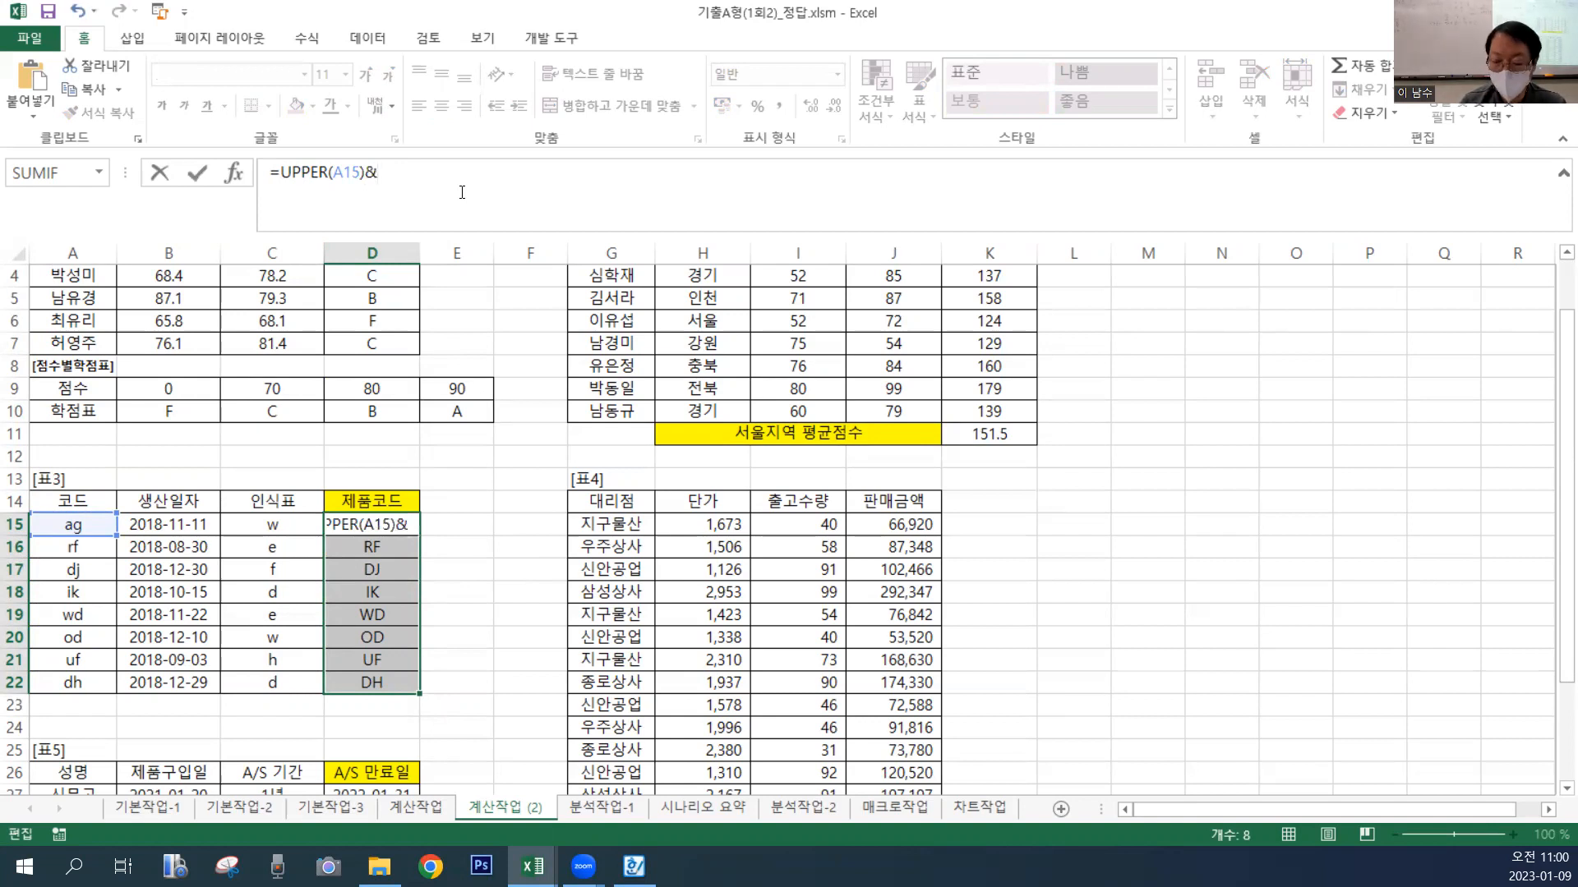
type("\"-\"")
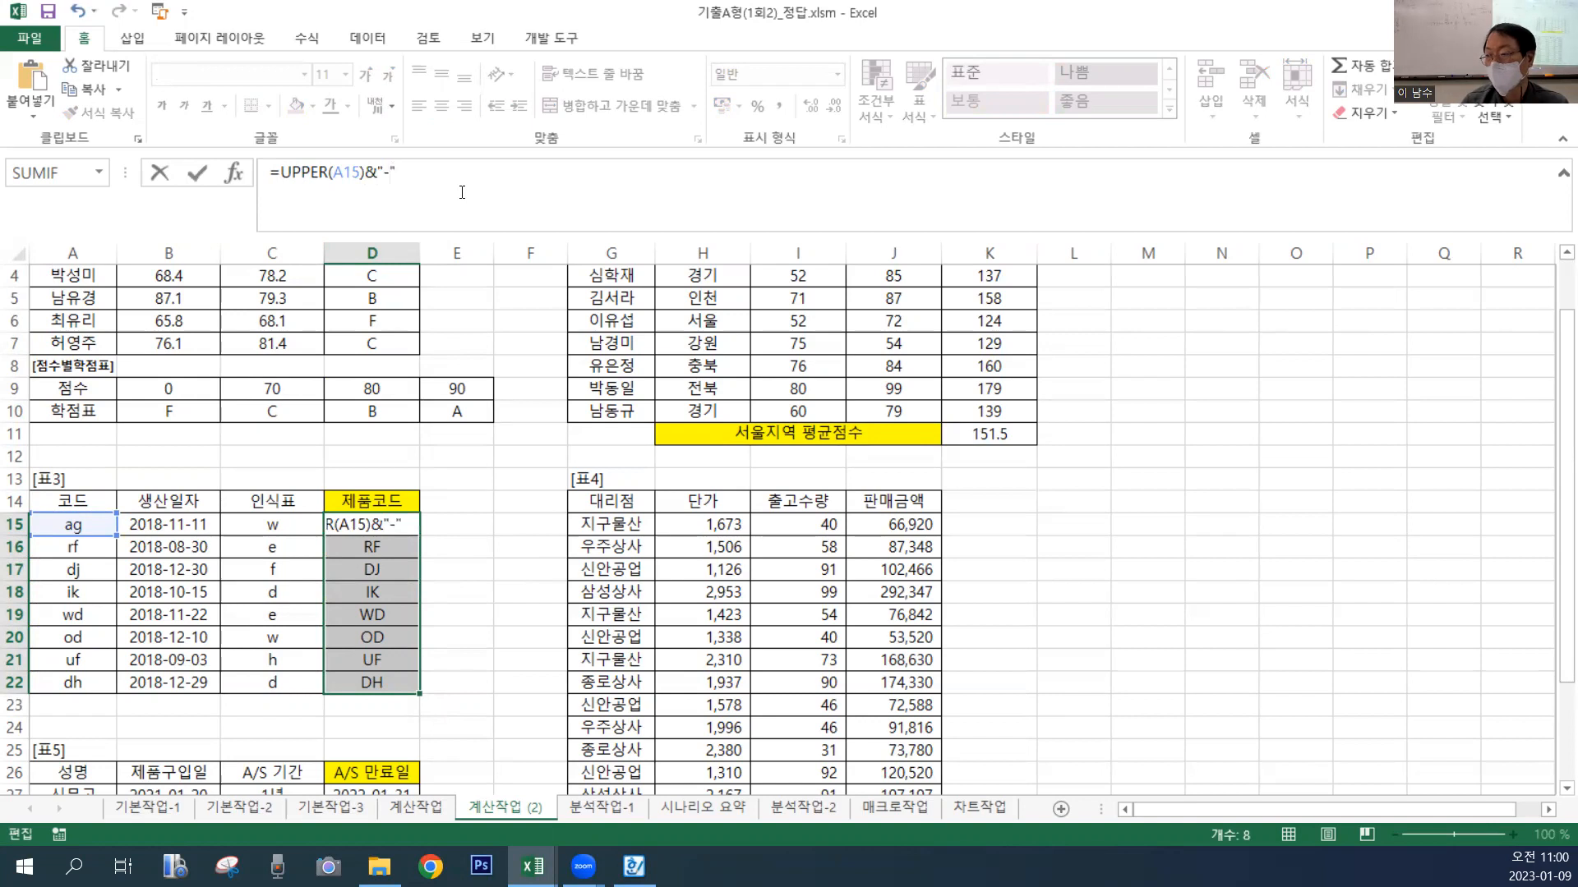
key("ctrl+Return")
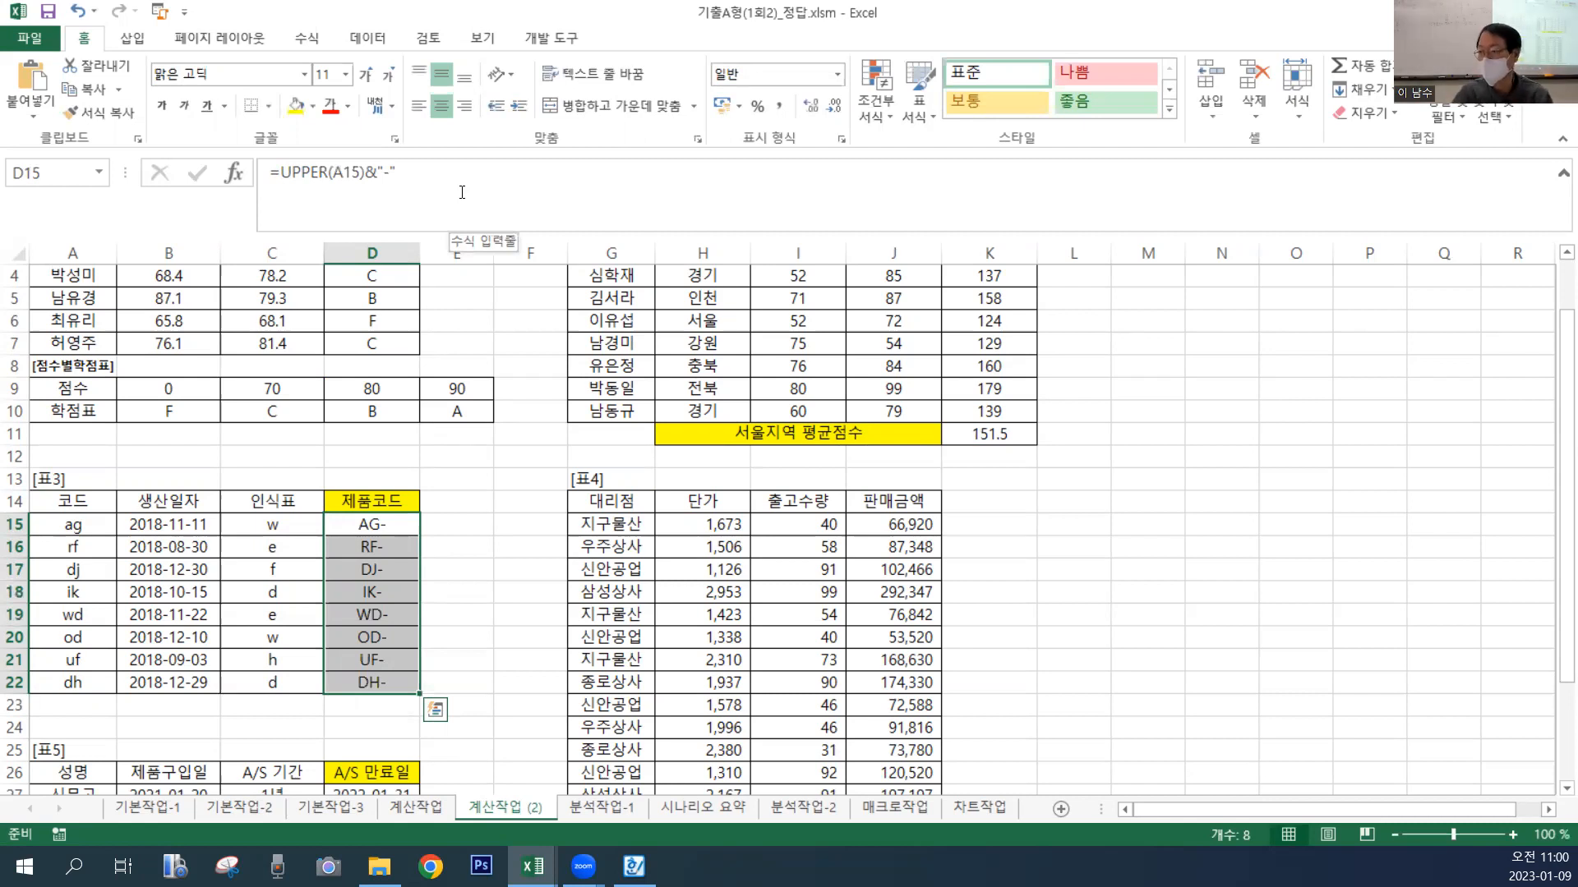
Extend the D15:D22 formula with the production month by joining &MONTH(B15) to its end.
left_click(462, 192)
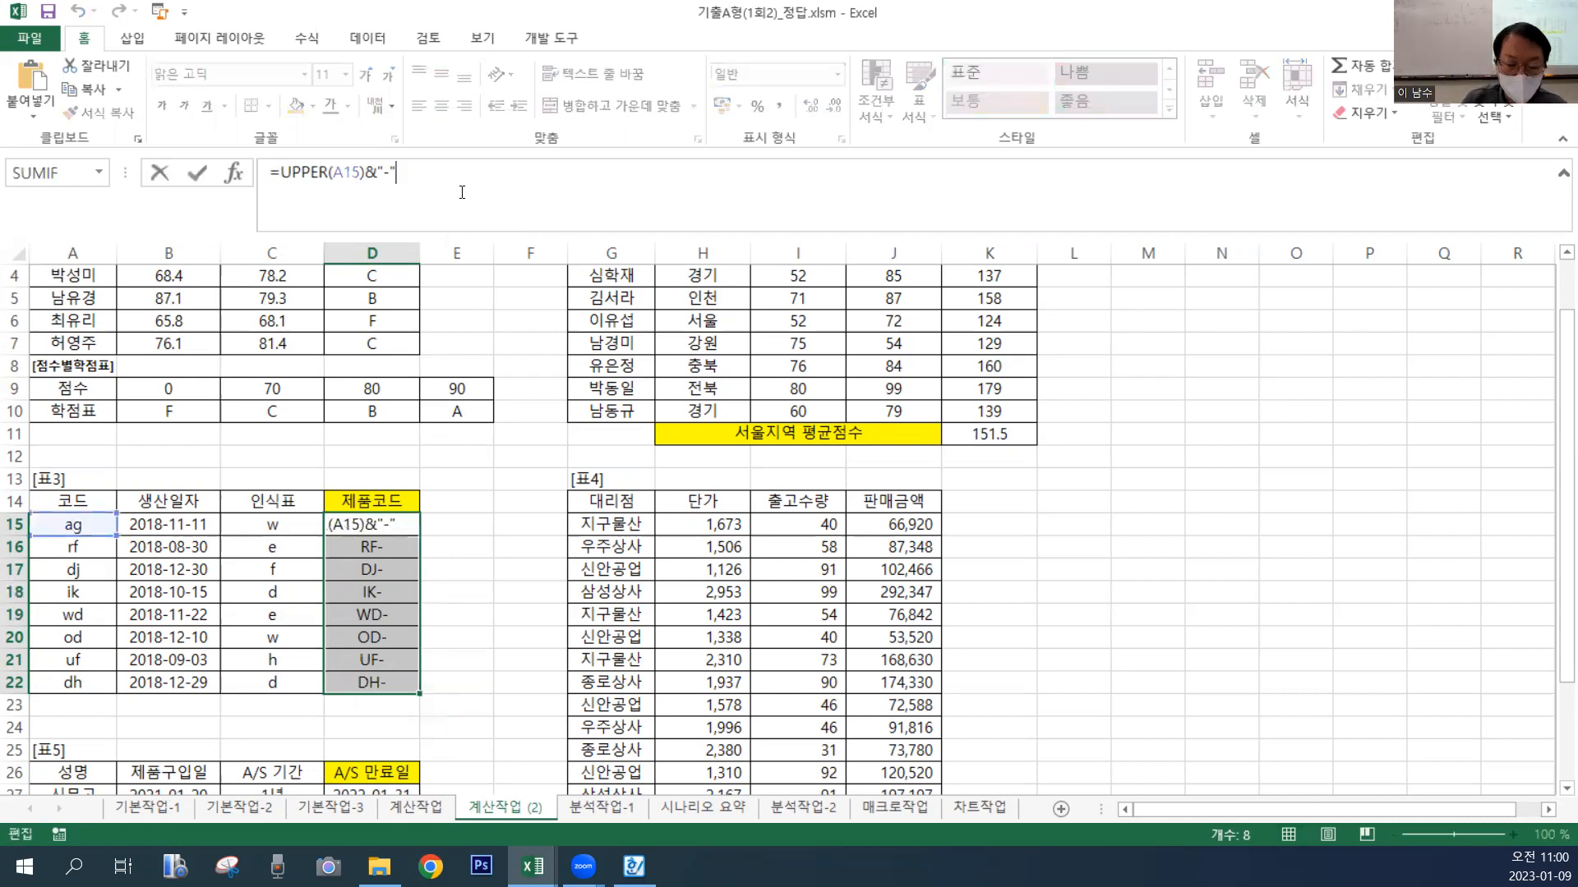
type("&")
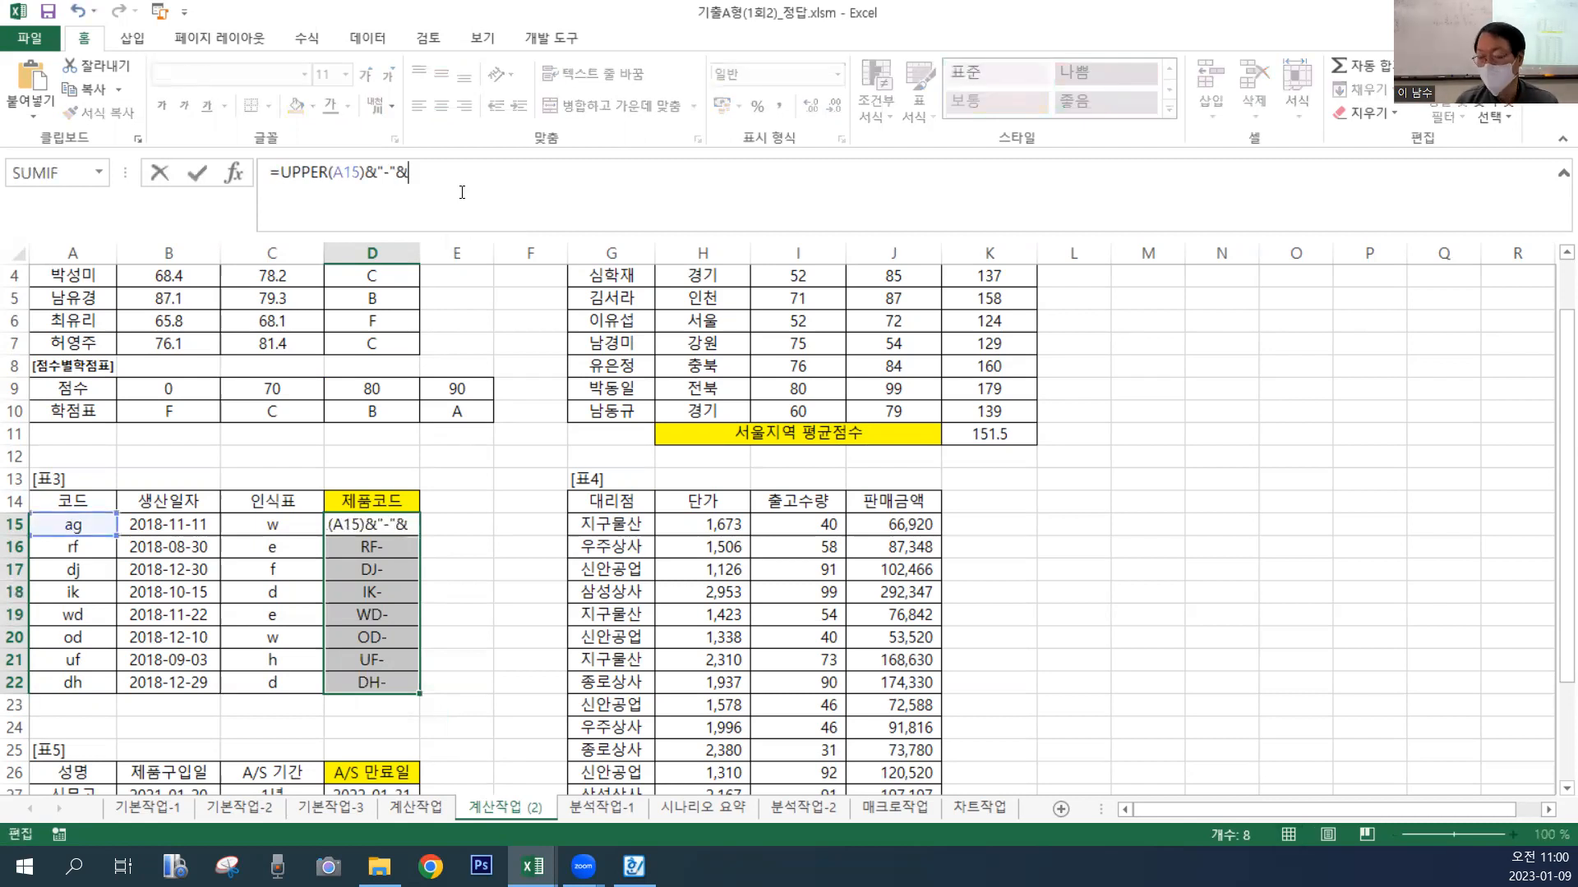
type("M")
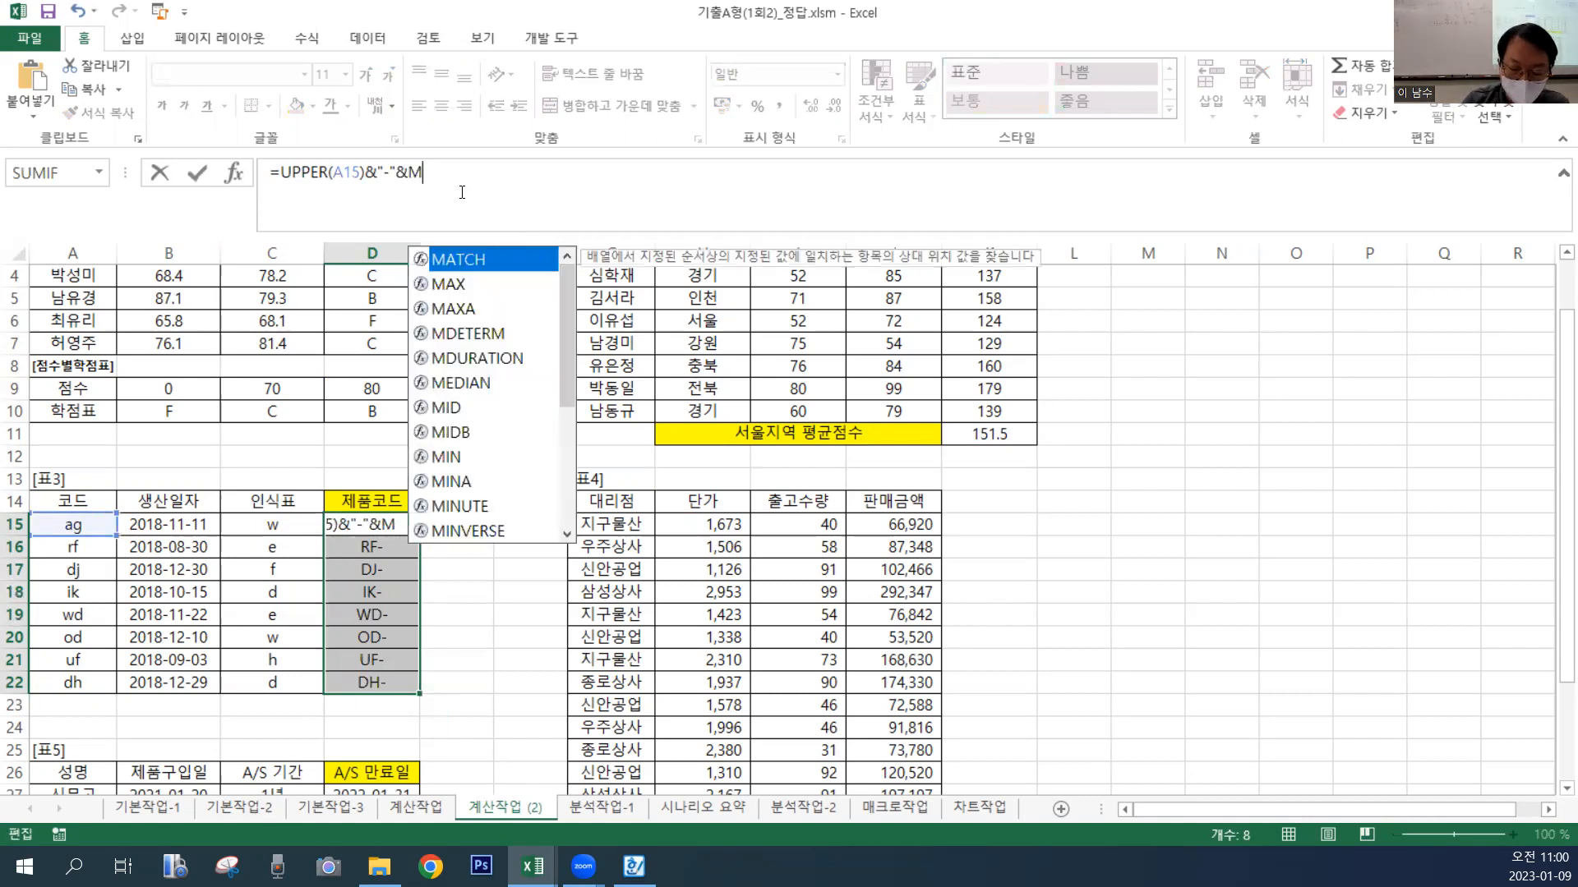
type("ON")
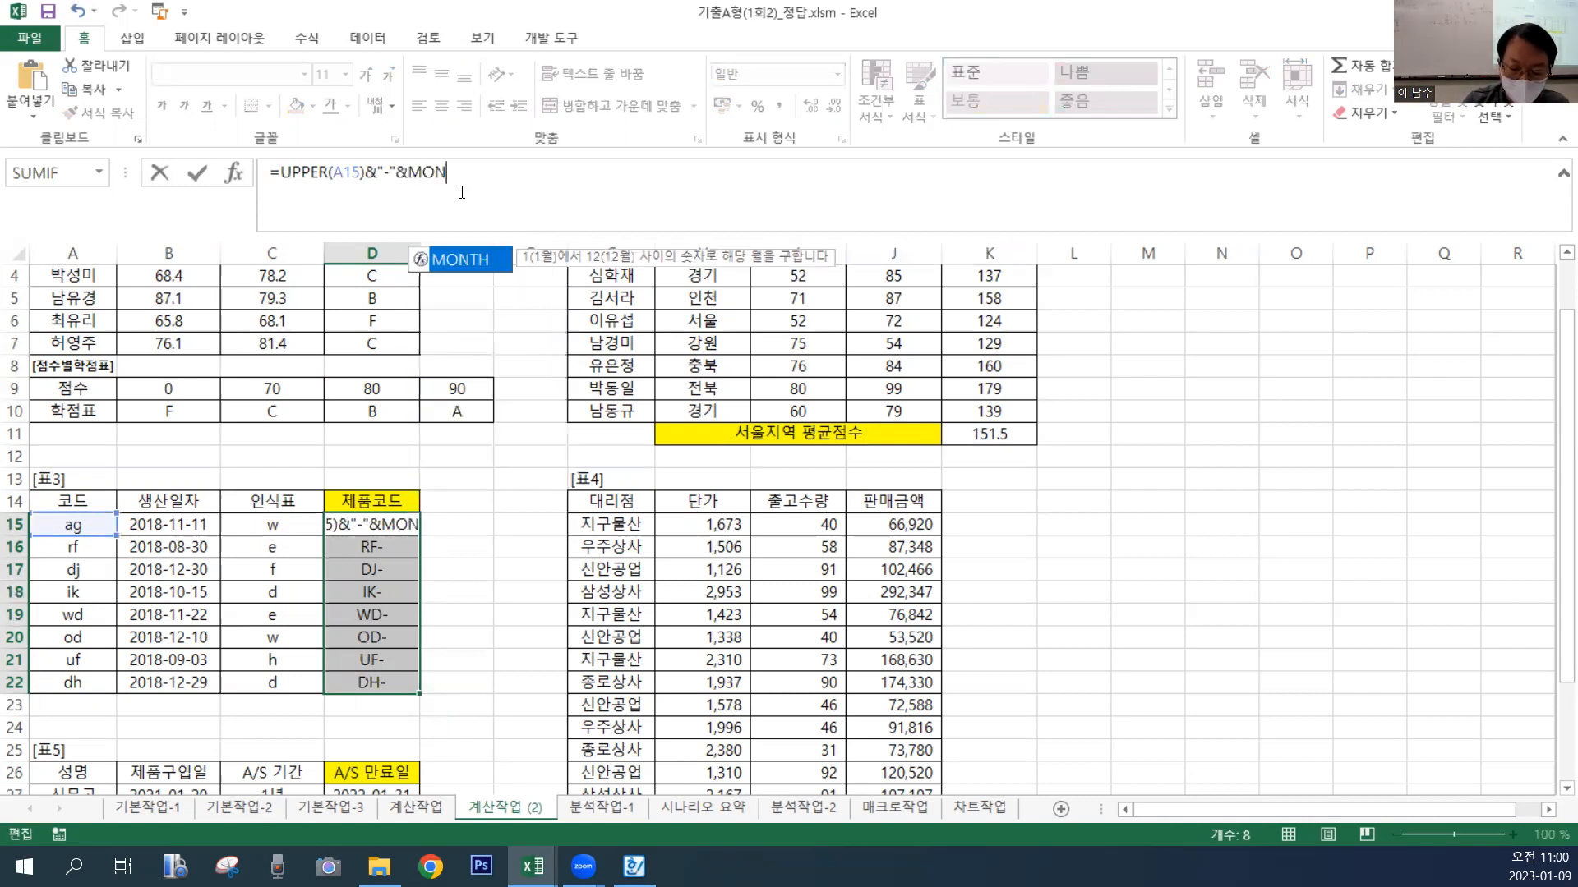
double_click(453, 261)
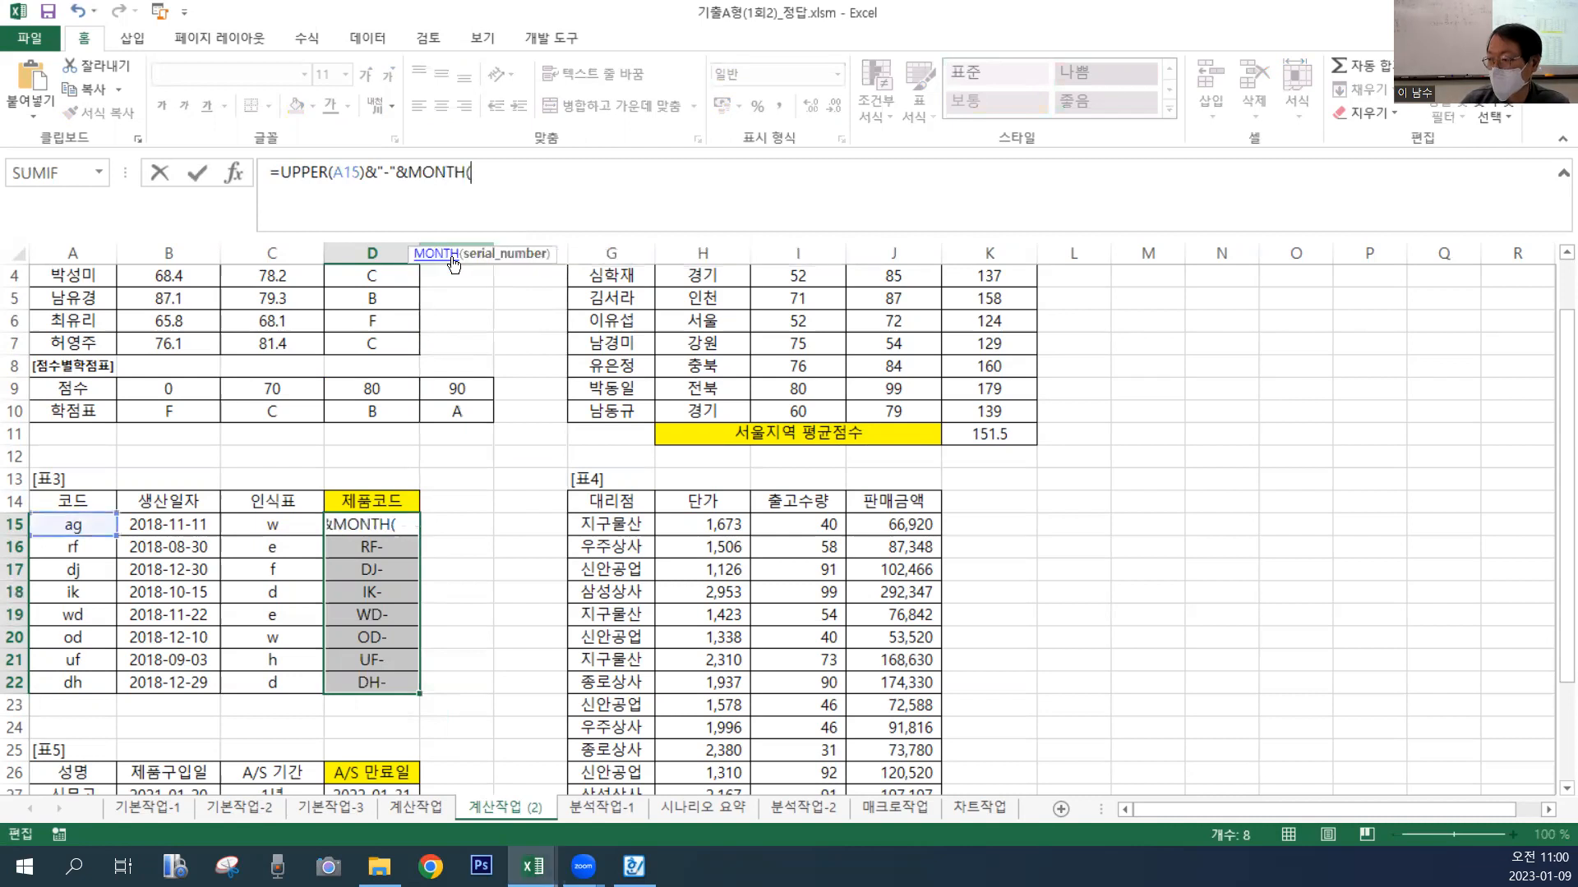
left_click(181, 527)
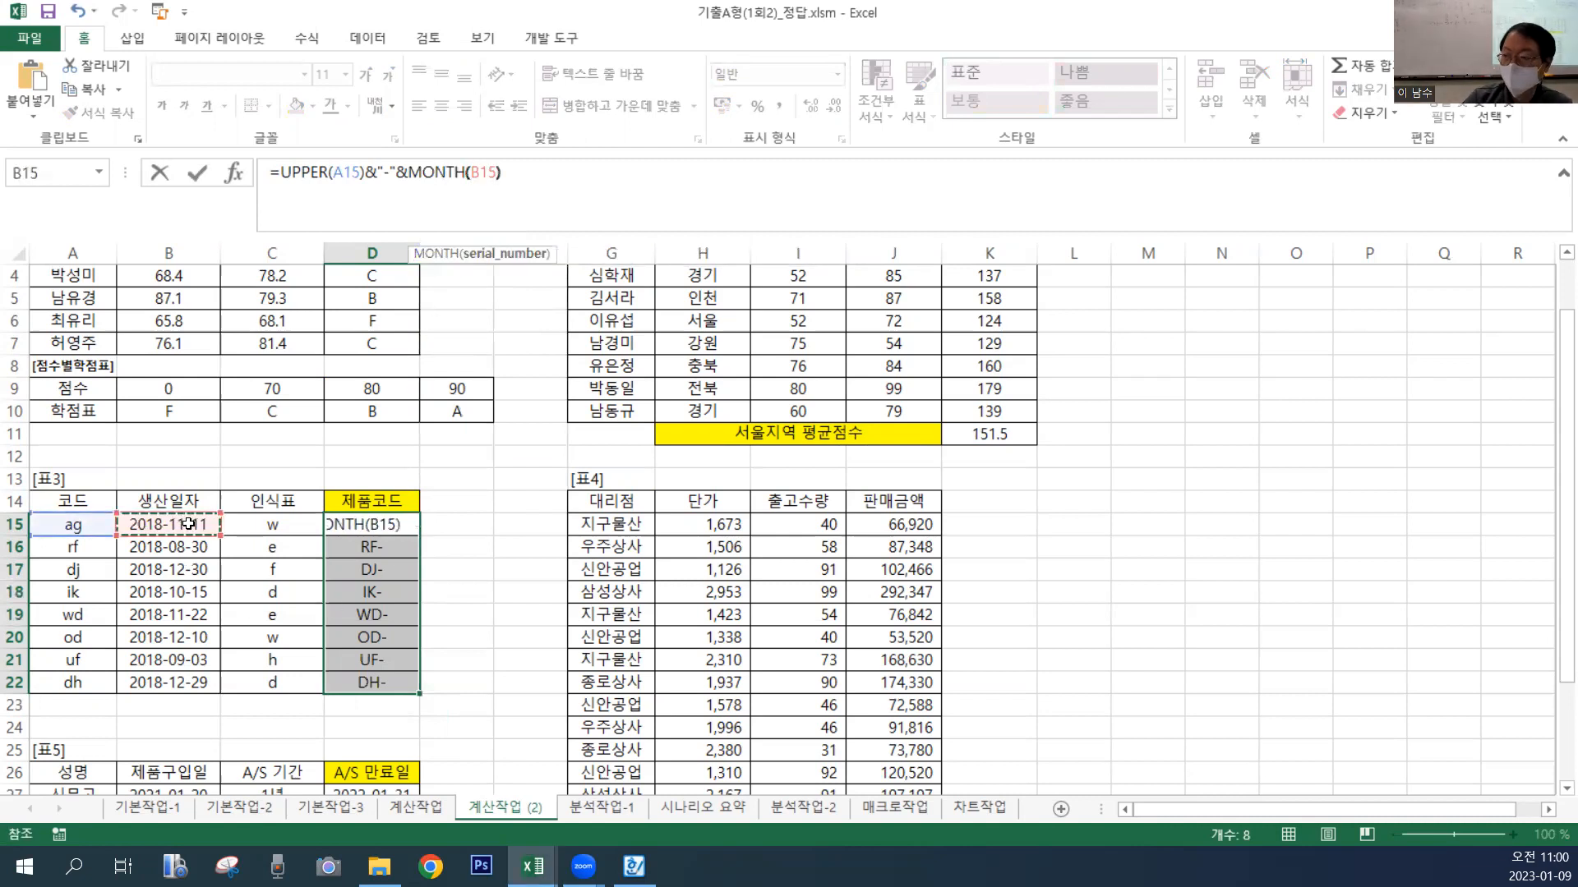
type(")")
key("ctrl+Return")
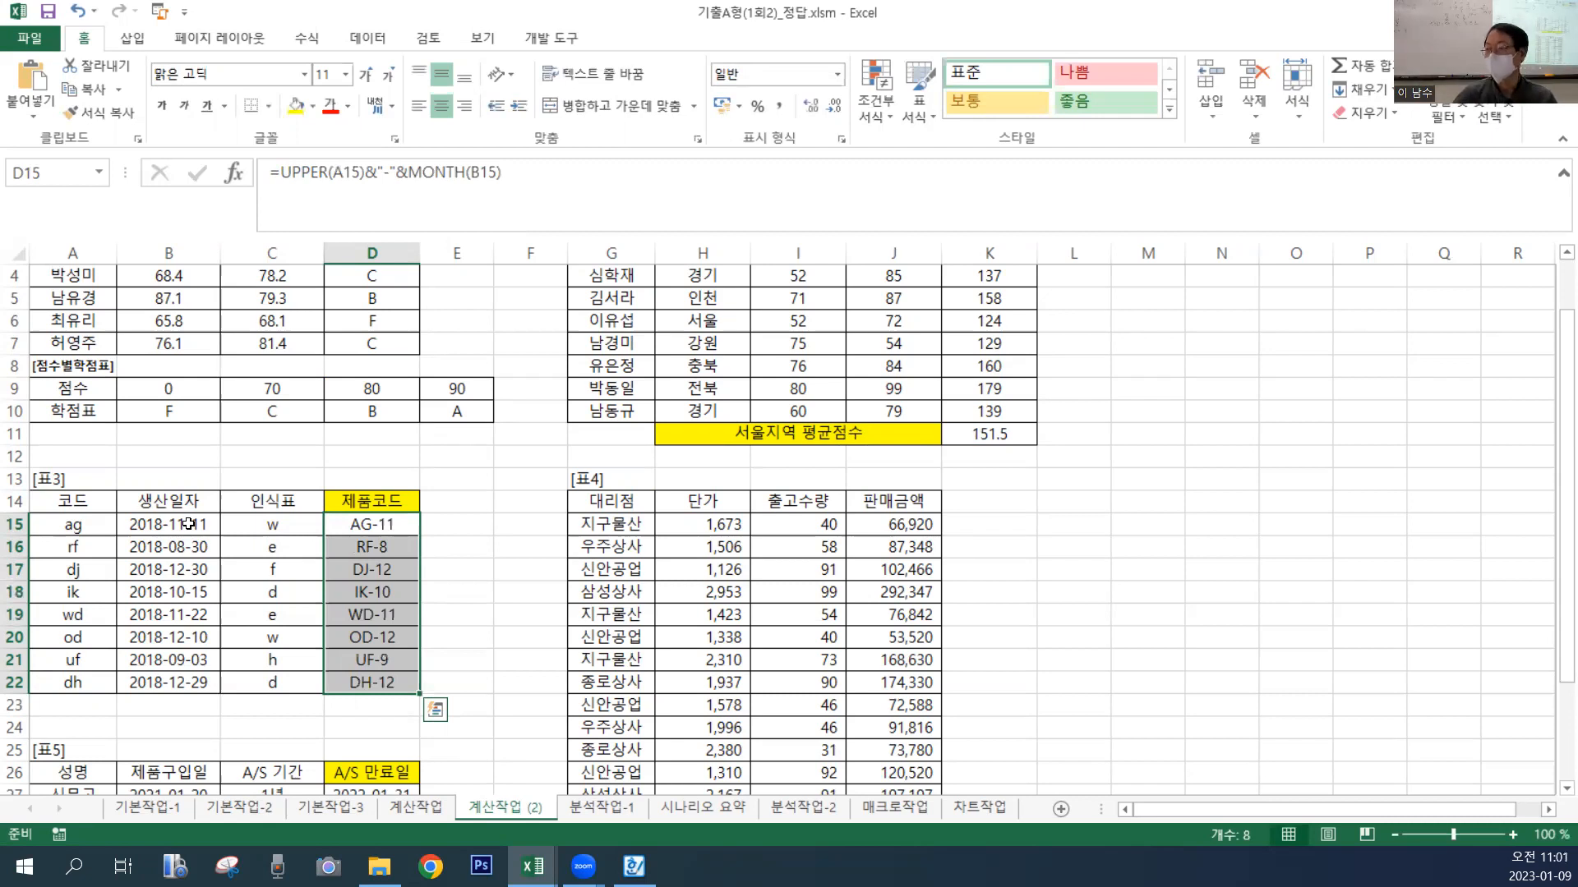
Copy the &"-" part of the formula to its end after MONTH(B15) and apply it to D15:D22.
left_click(534, 178)
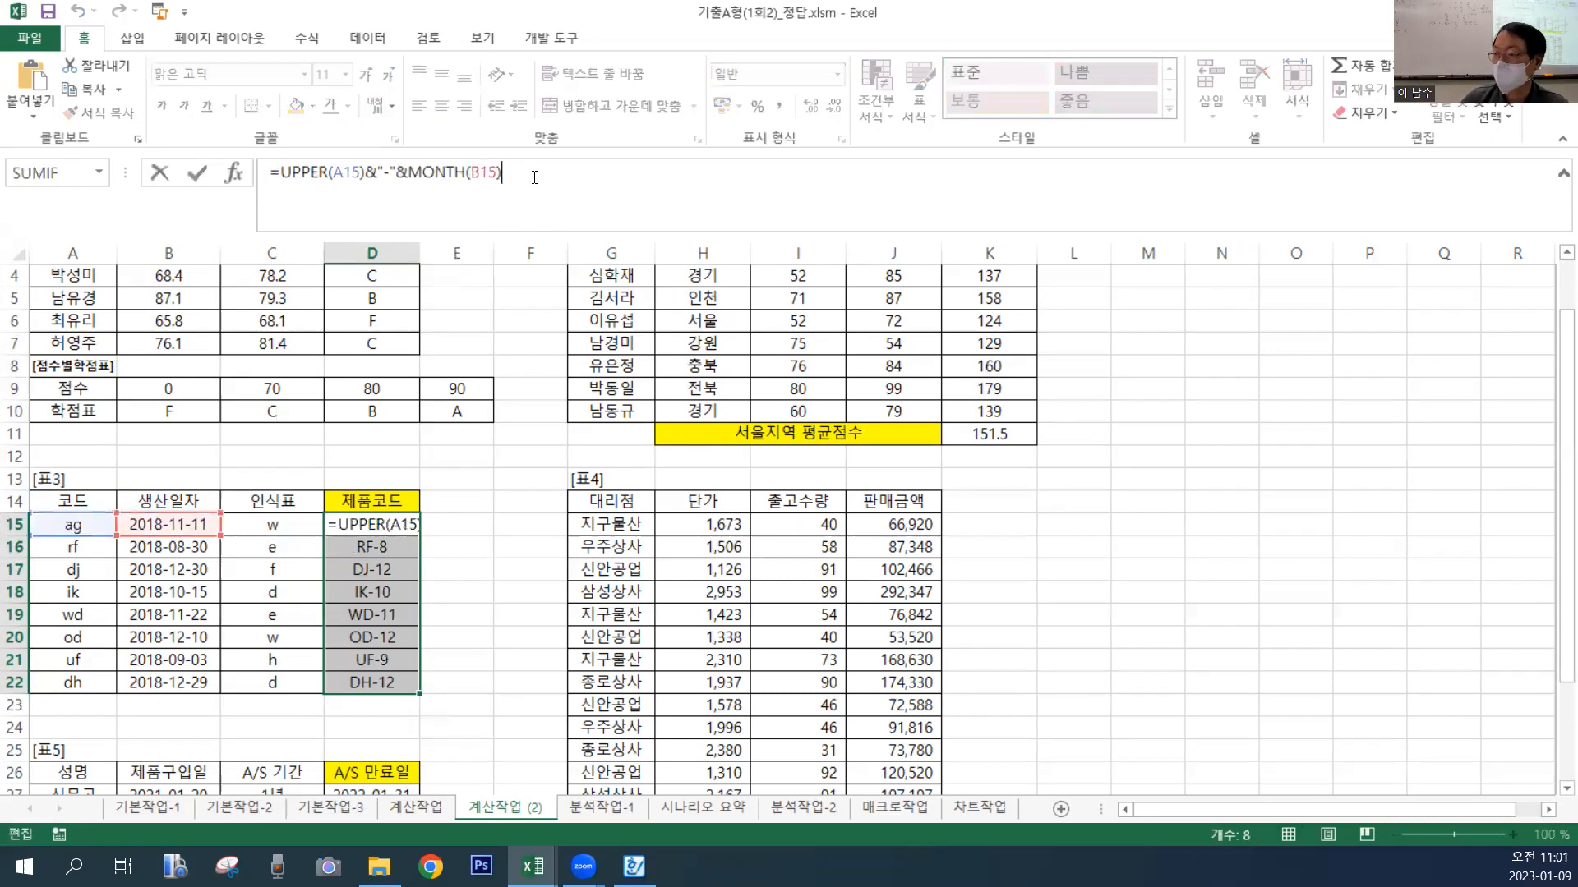
left_click_drag(365, 176, 399, 177)
key("ctrl+c")
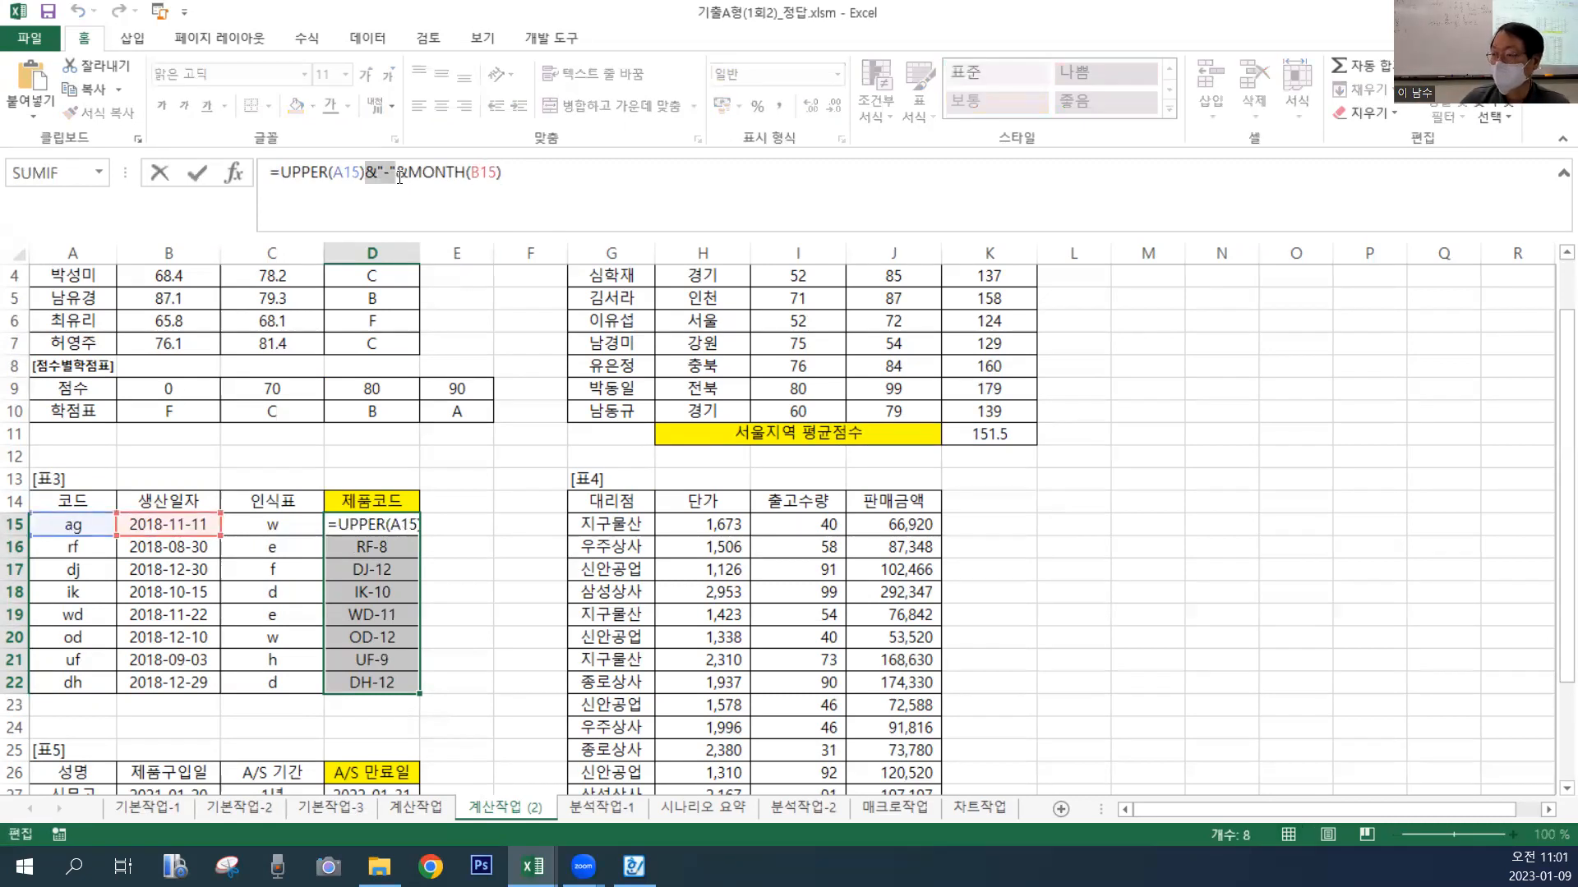
left_click(508, 170)
key("ctrl+v")
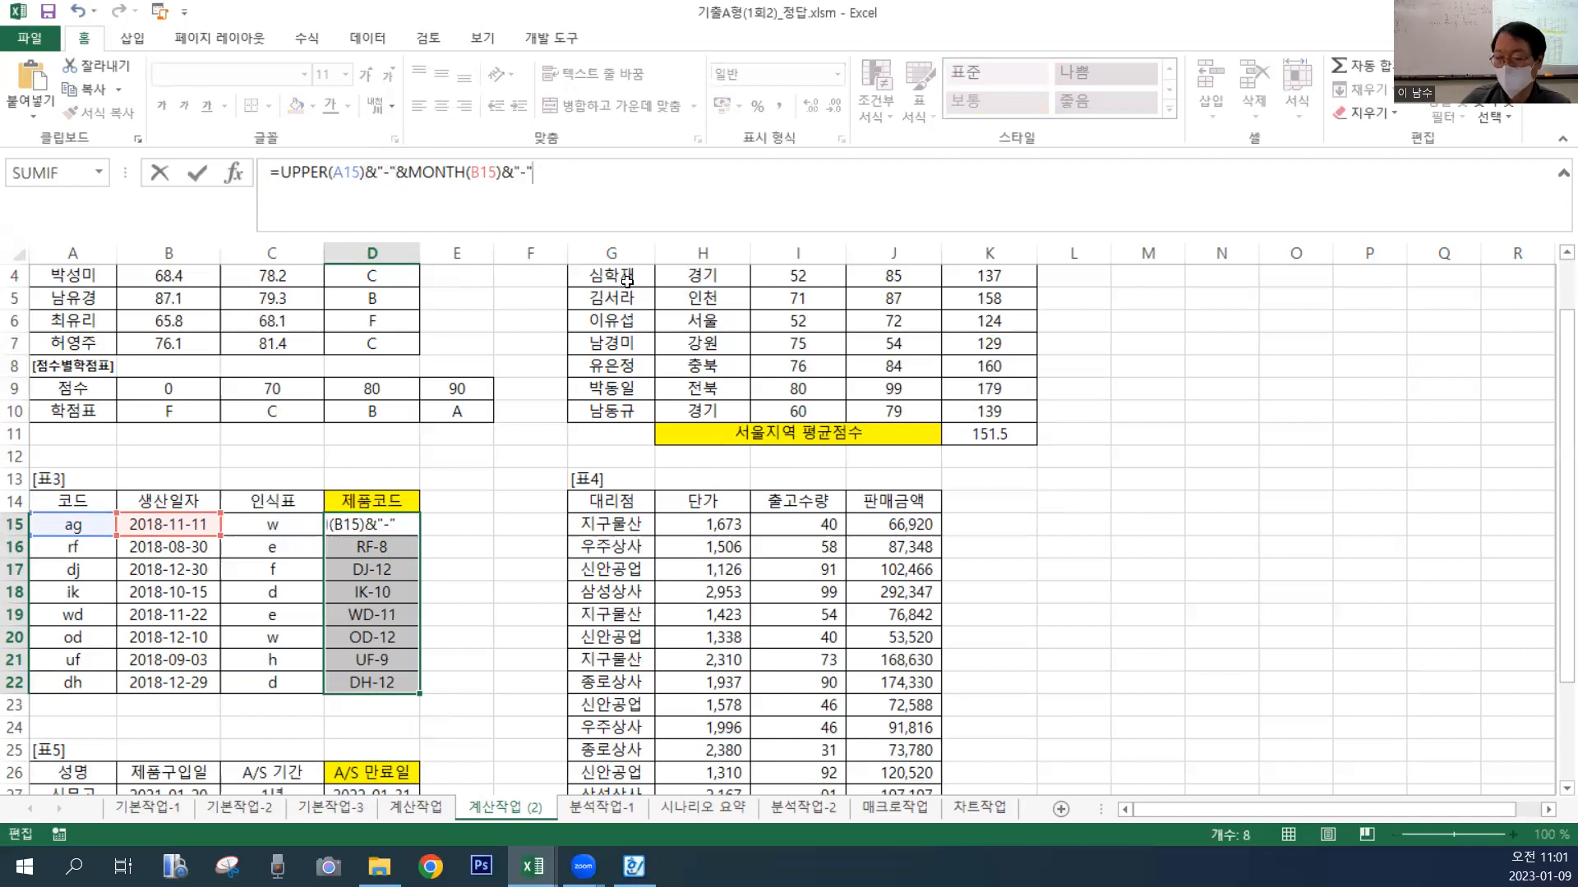
key("ctrl+Return")
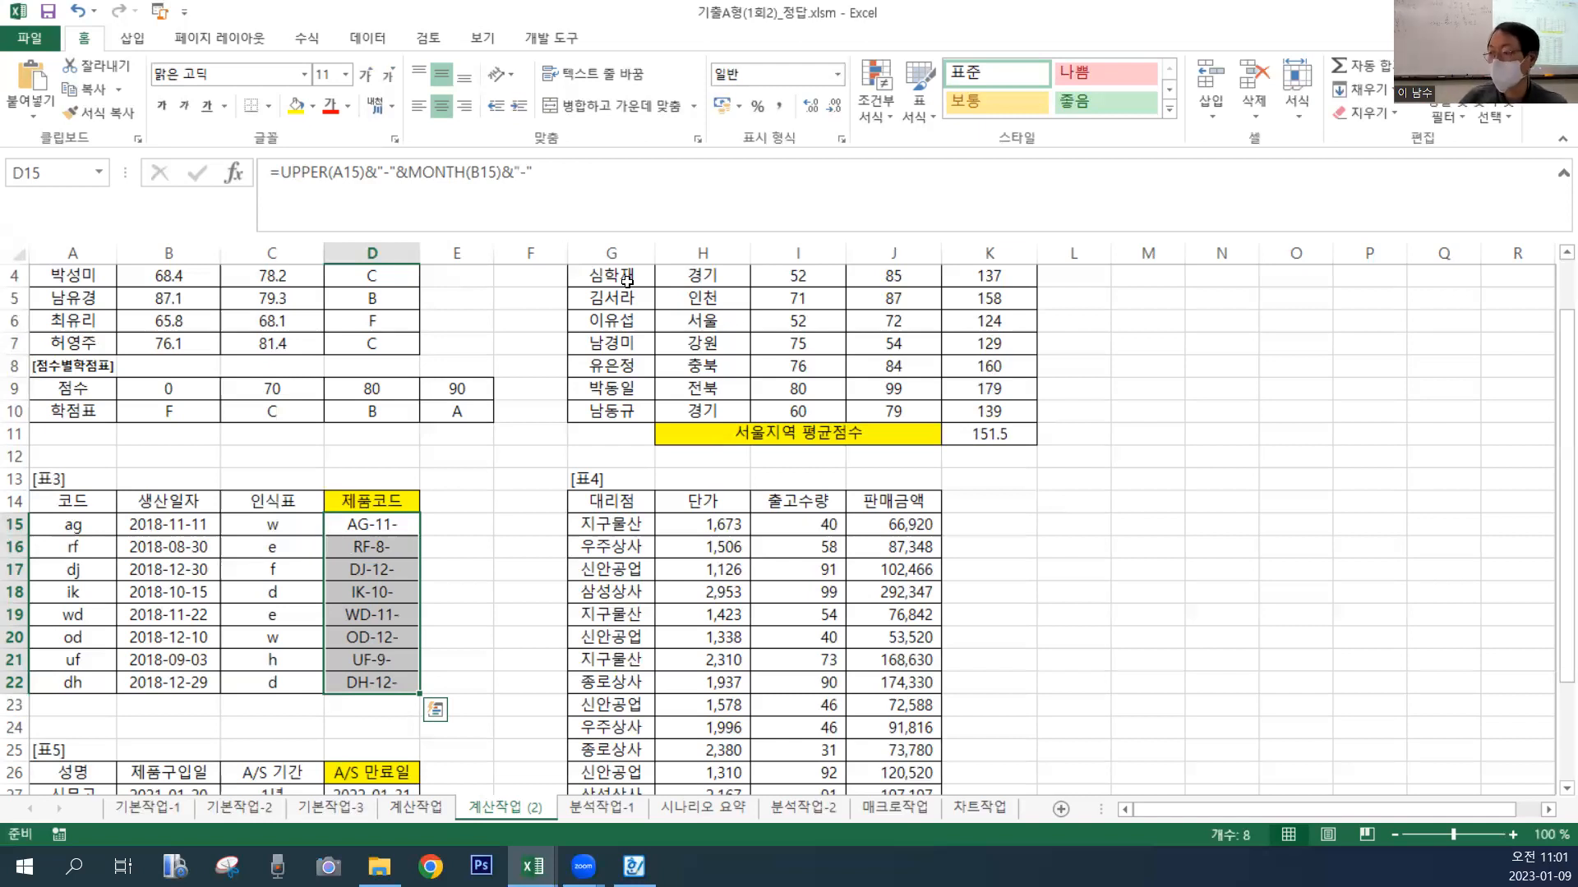
Complete the D15:D22 formula with the uppercase 인식표, giving =UPPER(A15)&"-"&MONTH(B15)&"-"&UPPER(C15).
left_click(571, 183)
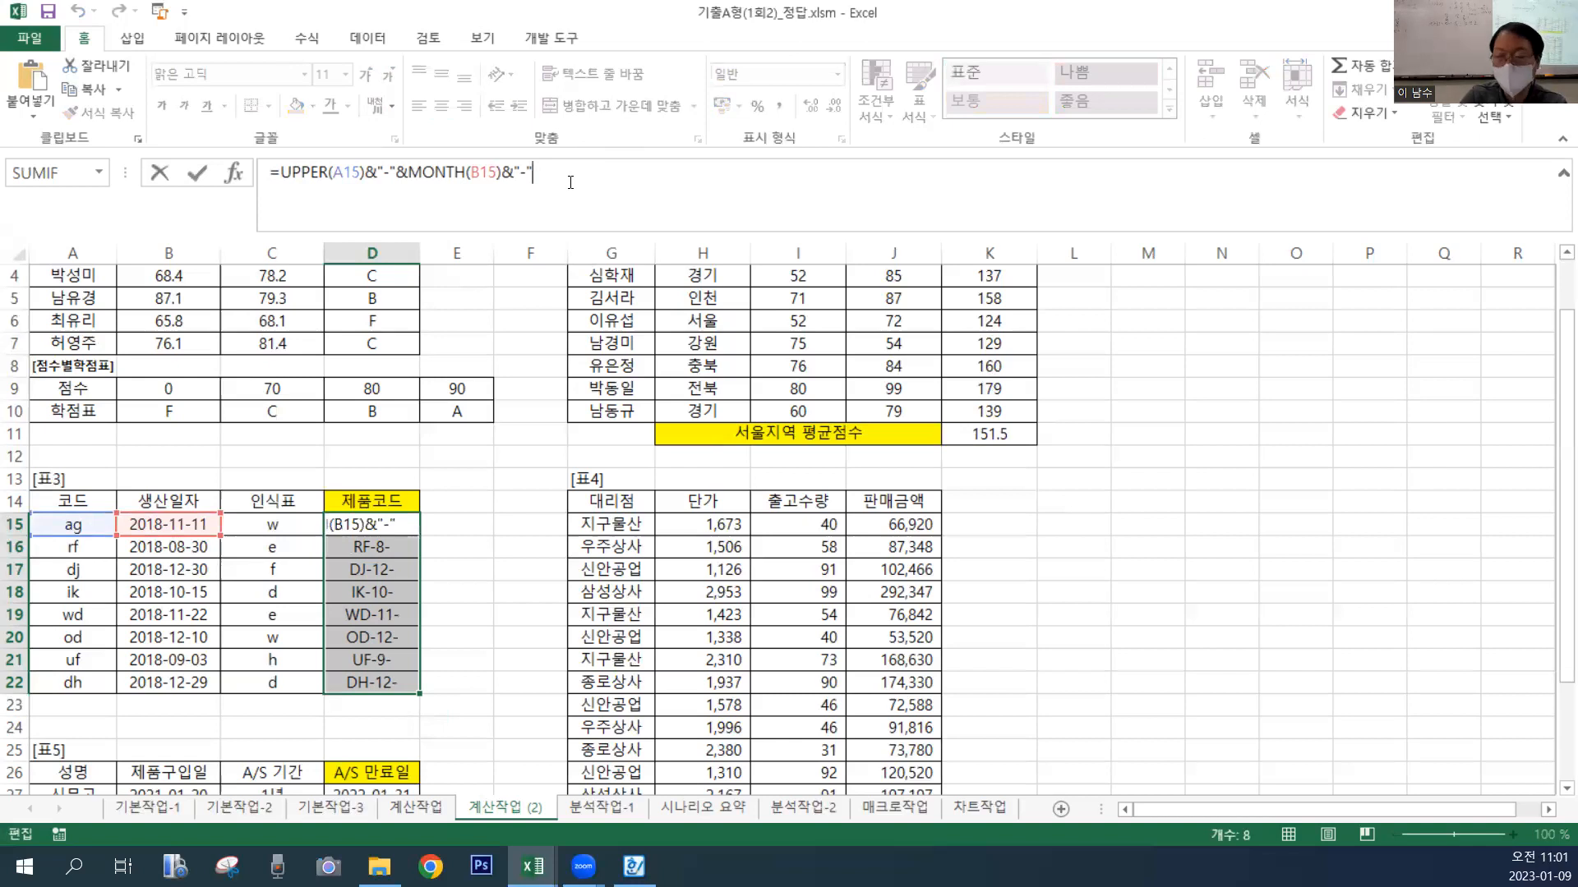
type("&")
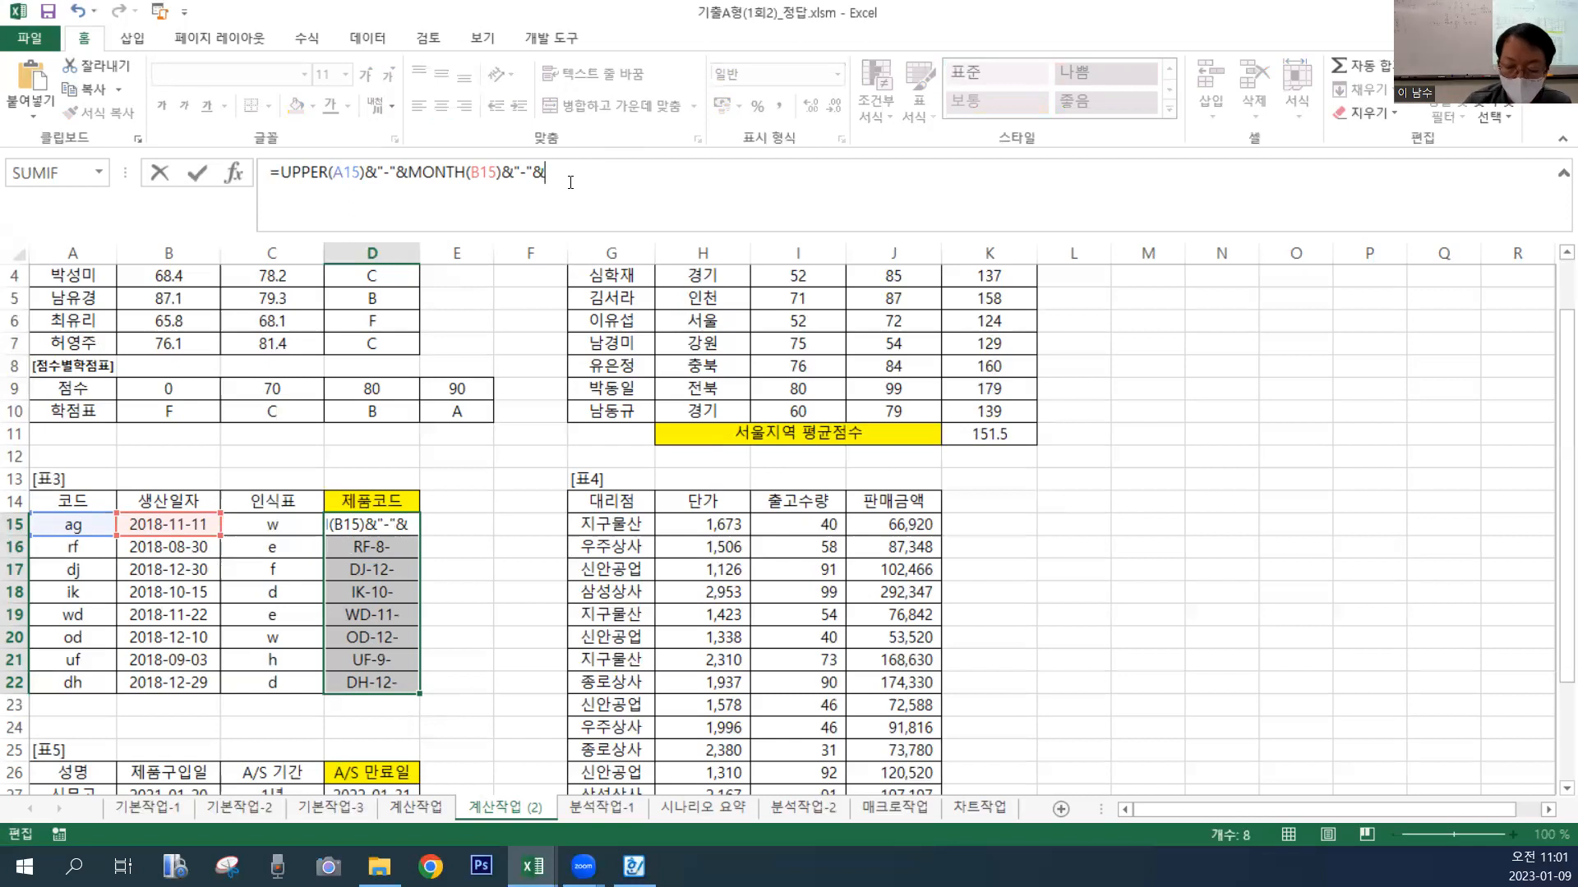
type("UP")
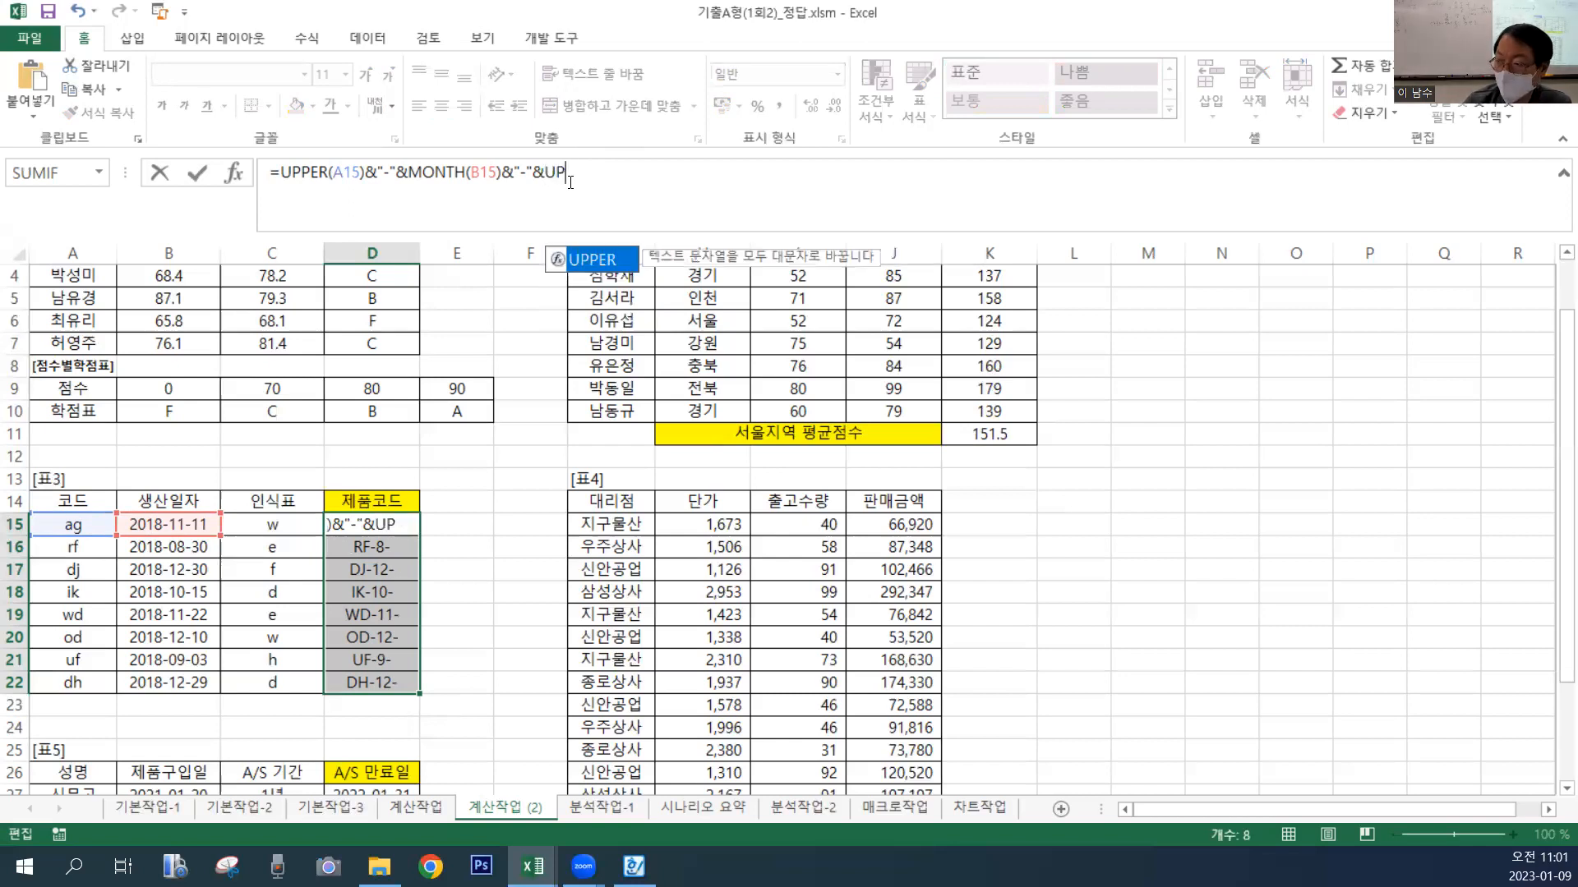
double_click(599, 258)
left_click(275, 527)
type(")")
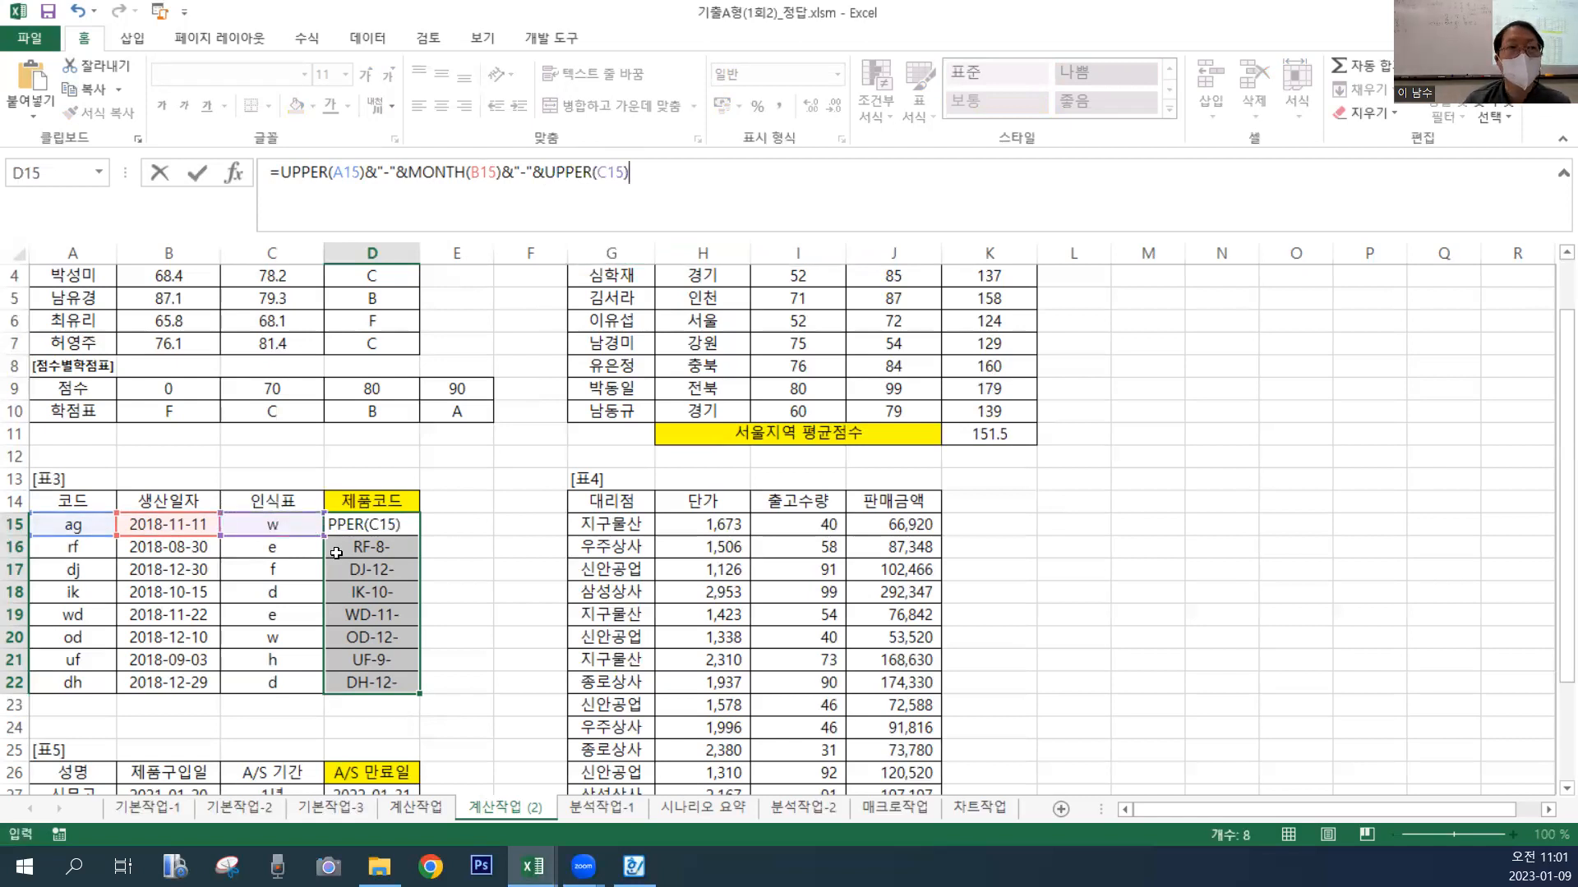
key("ctrl+Return")
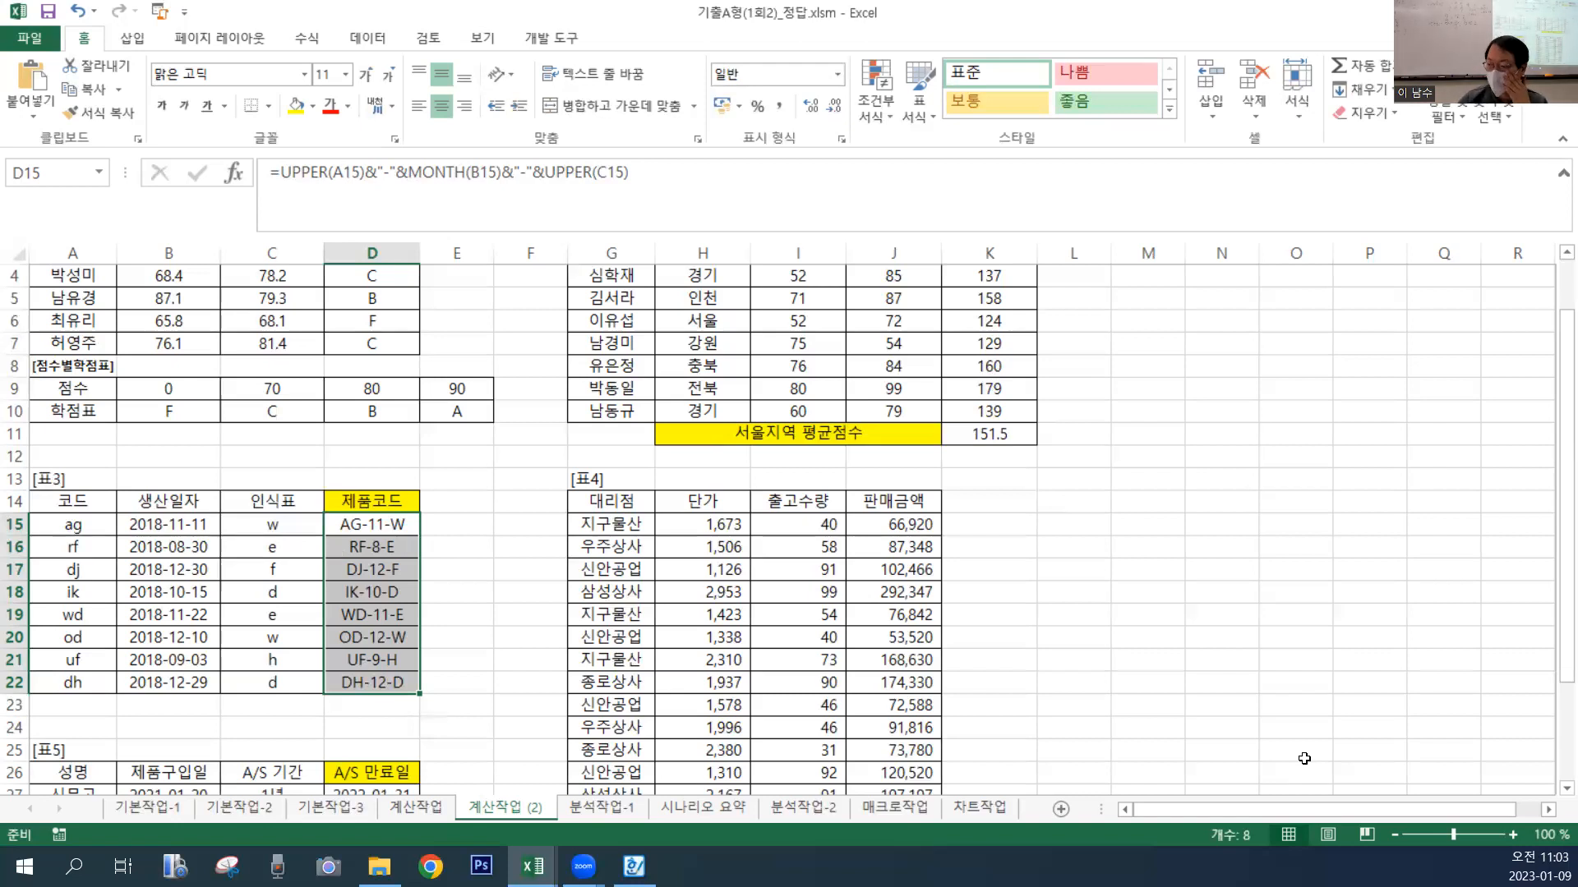
Clear the existing 지구물산 판매금액 합계 formula in J28 of 표4.
left_click(937, 630)
scroll(937, 630, "down", 2)
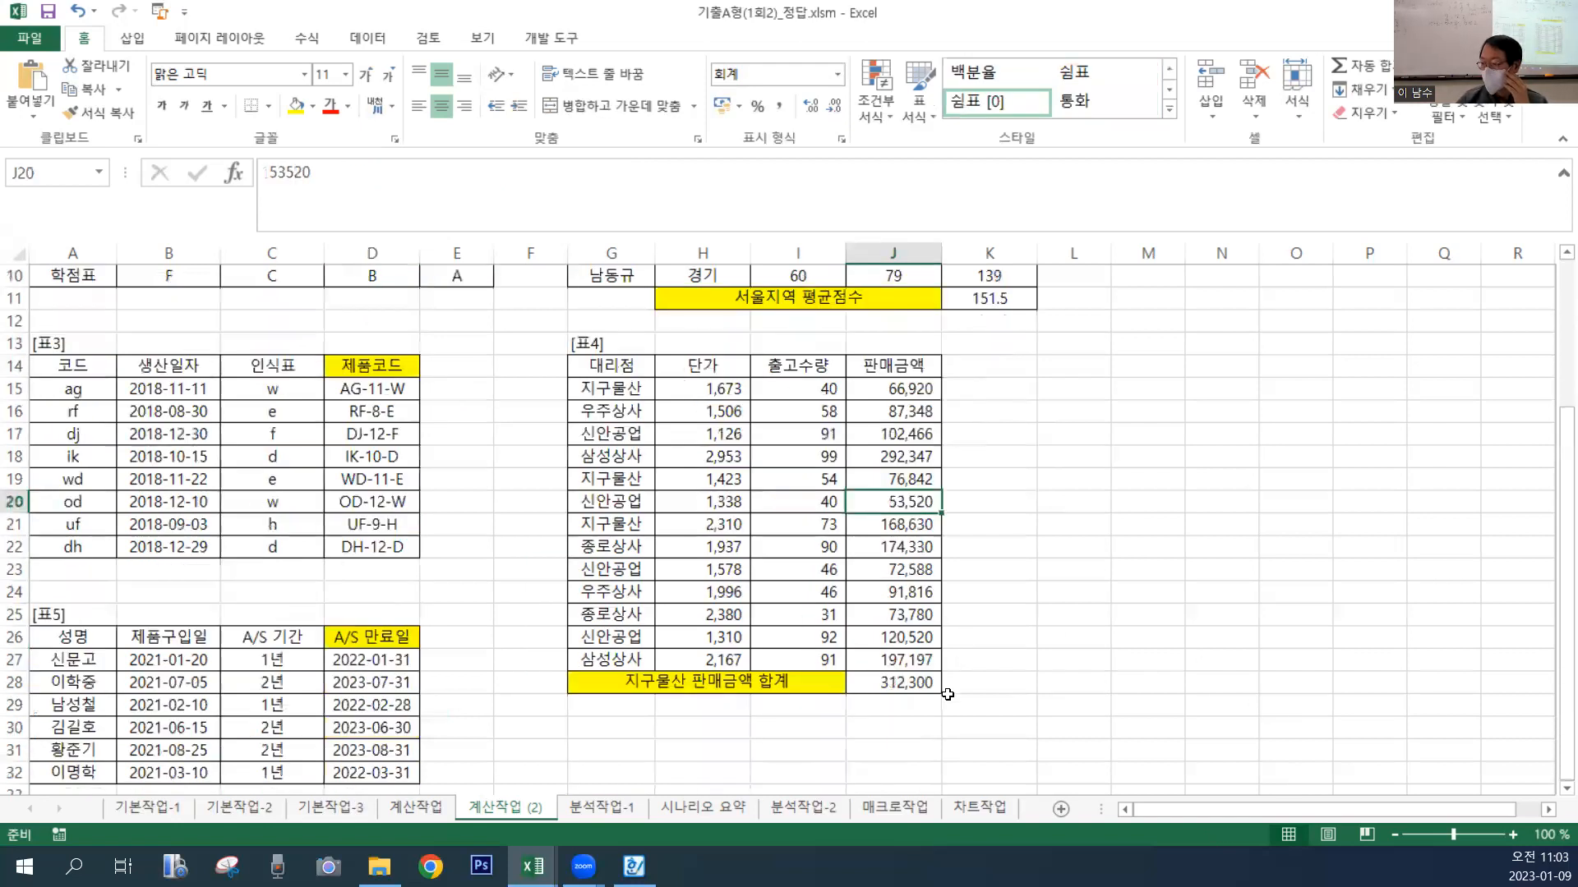
left_click(912, 680)
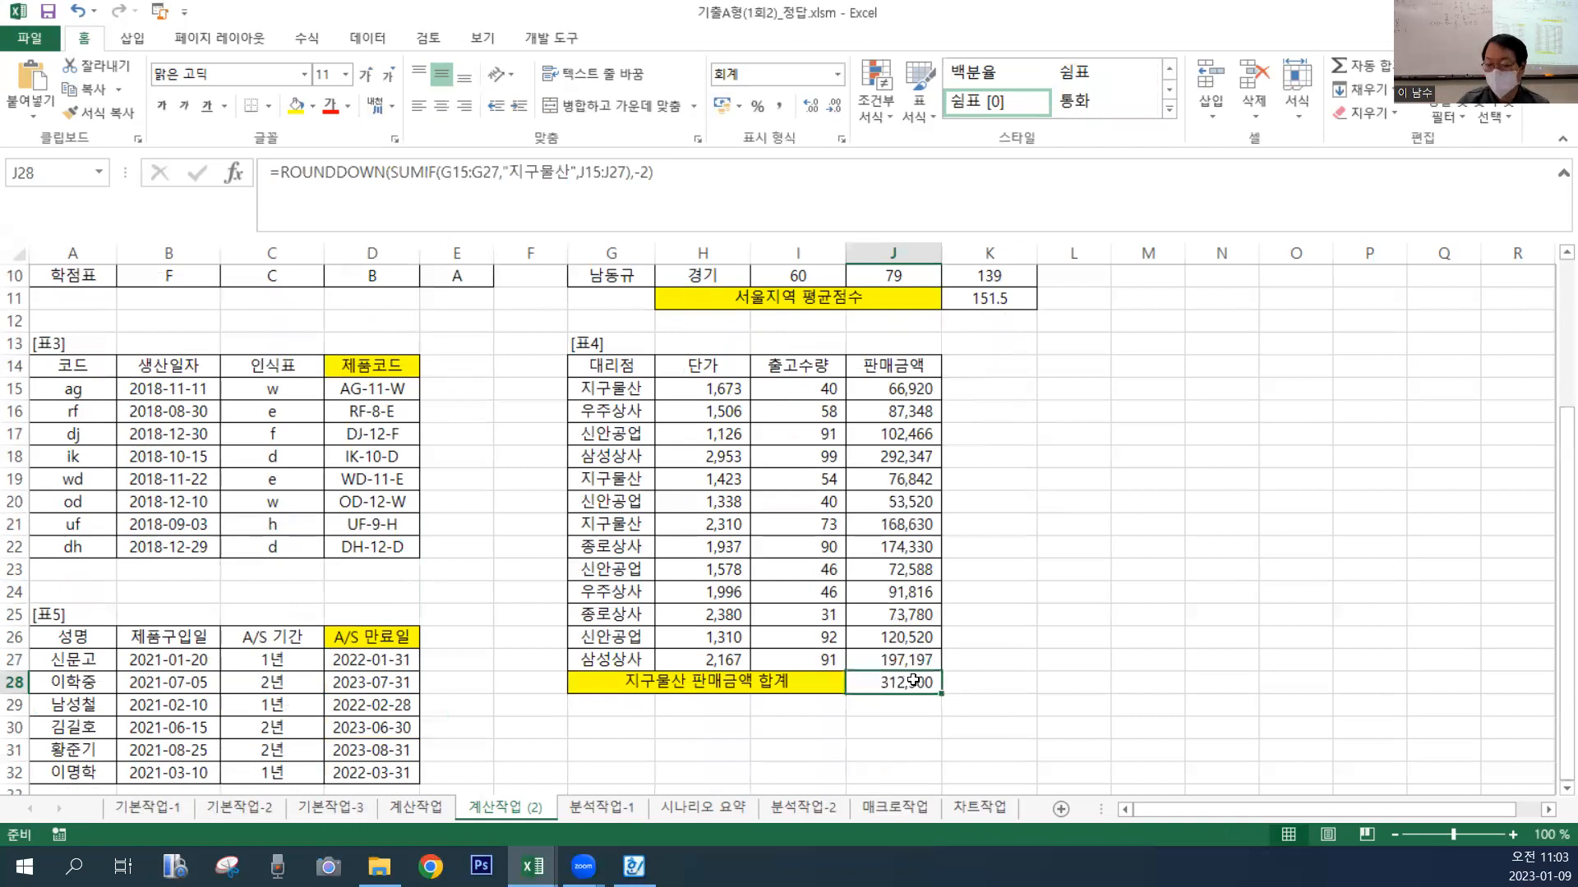
key("Delete")
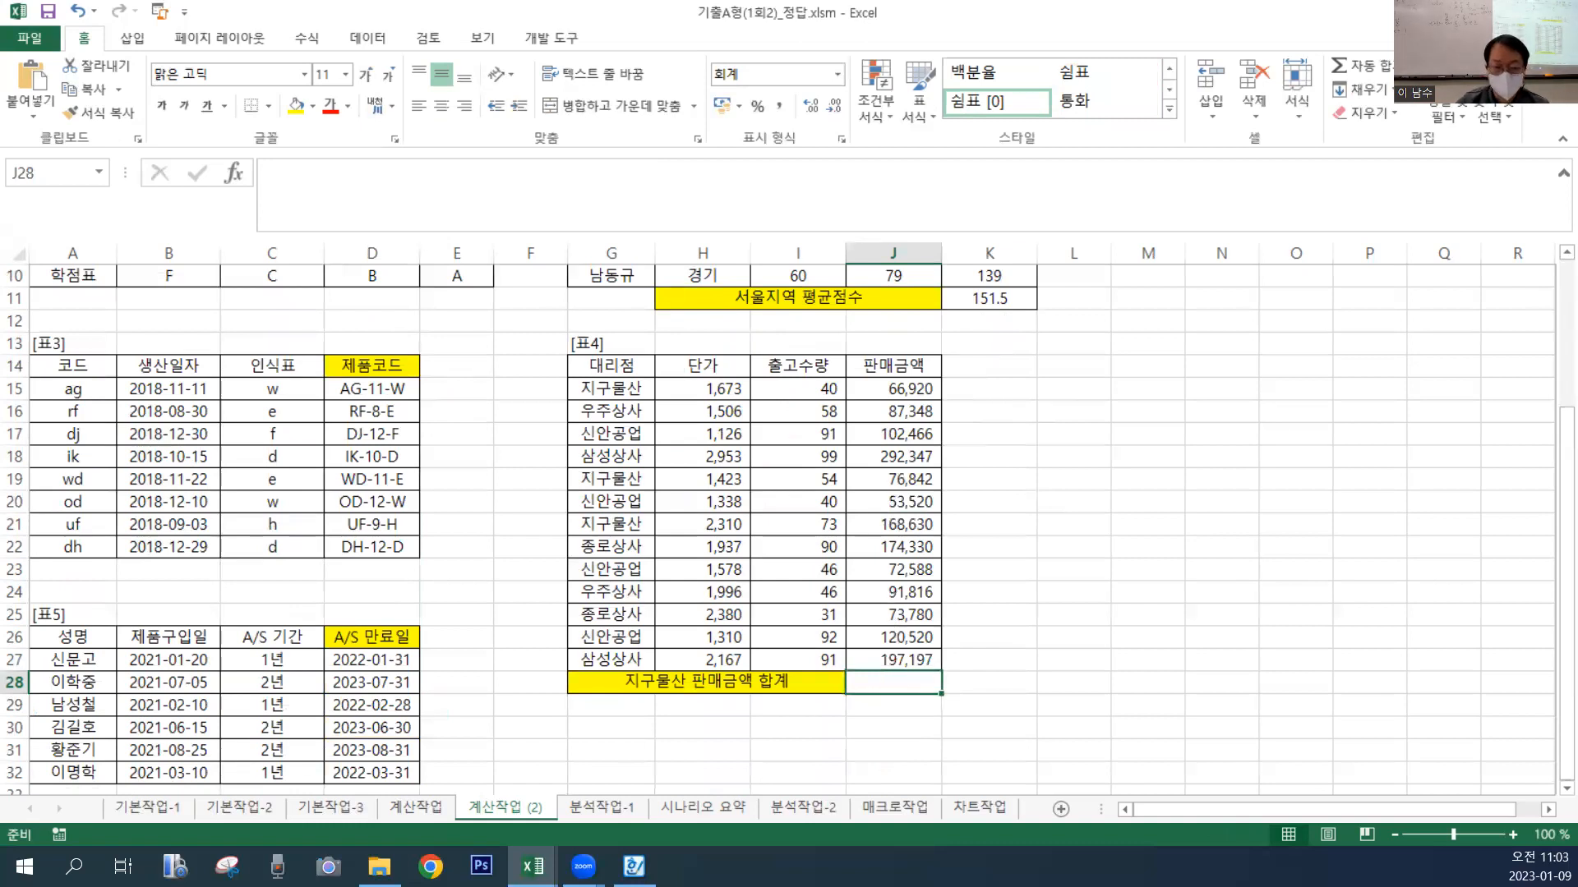
Start a SUMIF formula in J28 of 표4 with the 대리점 cells G15:G27 as its range.
key("alt+Tab")
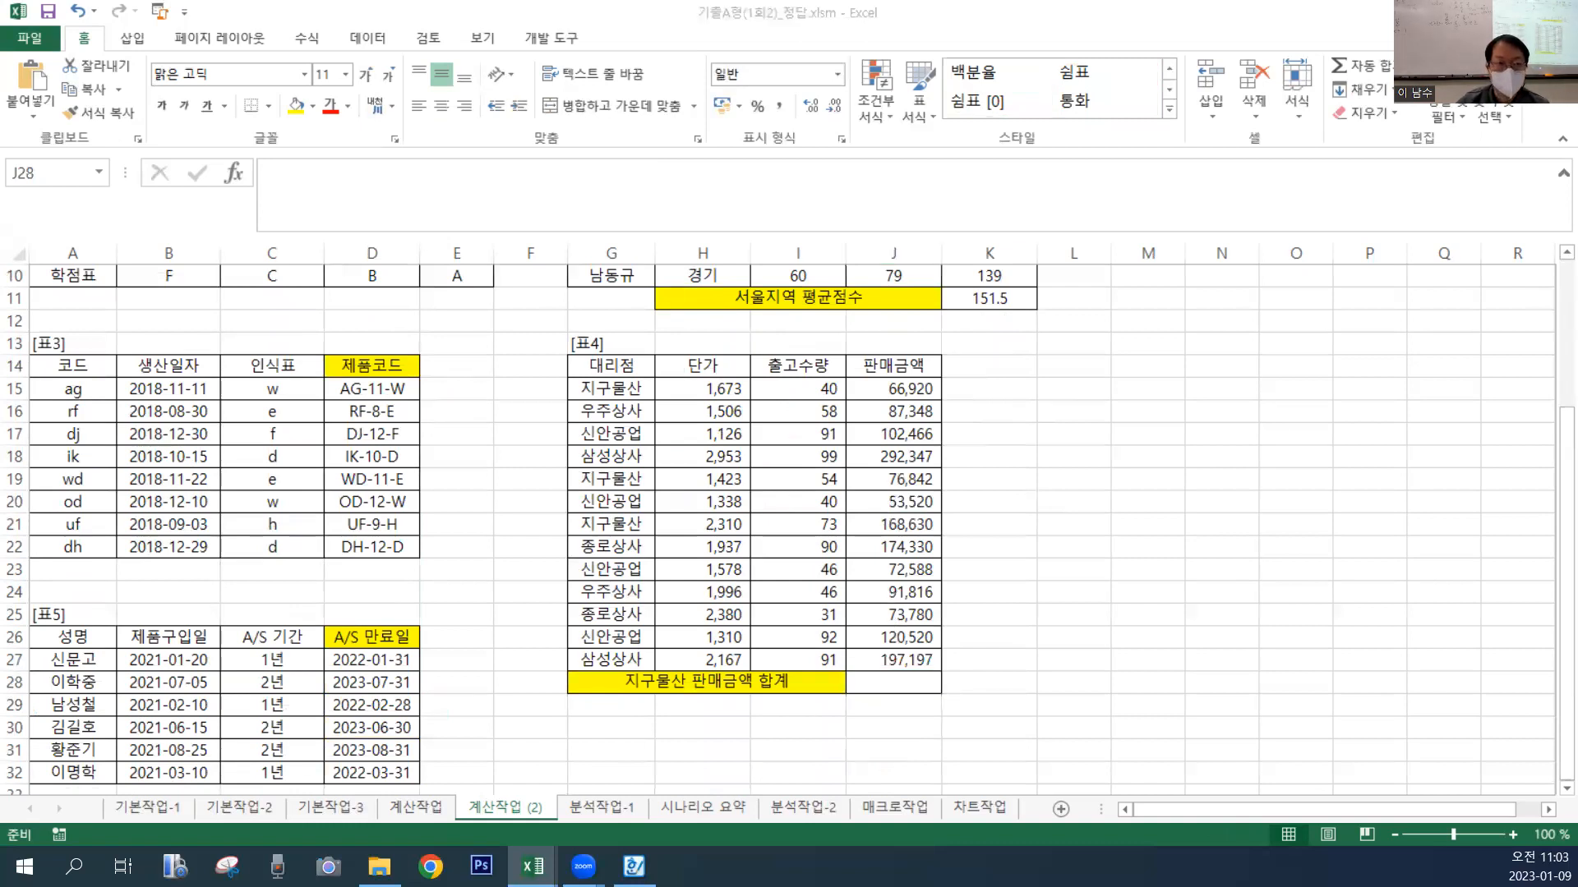
left_click(912, 683)
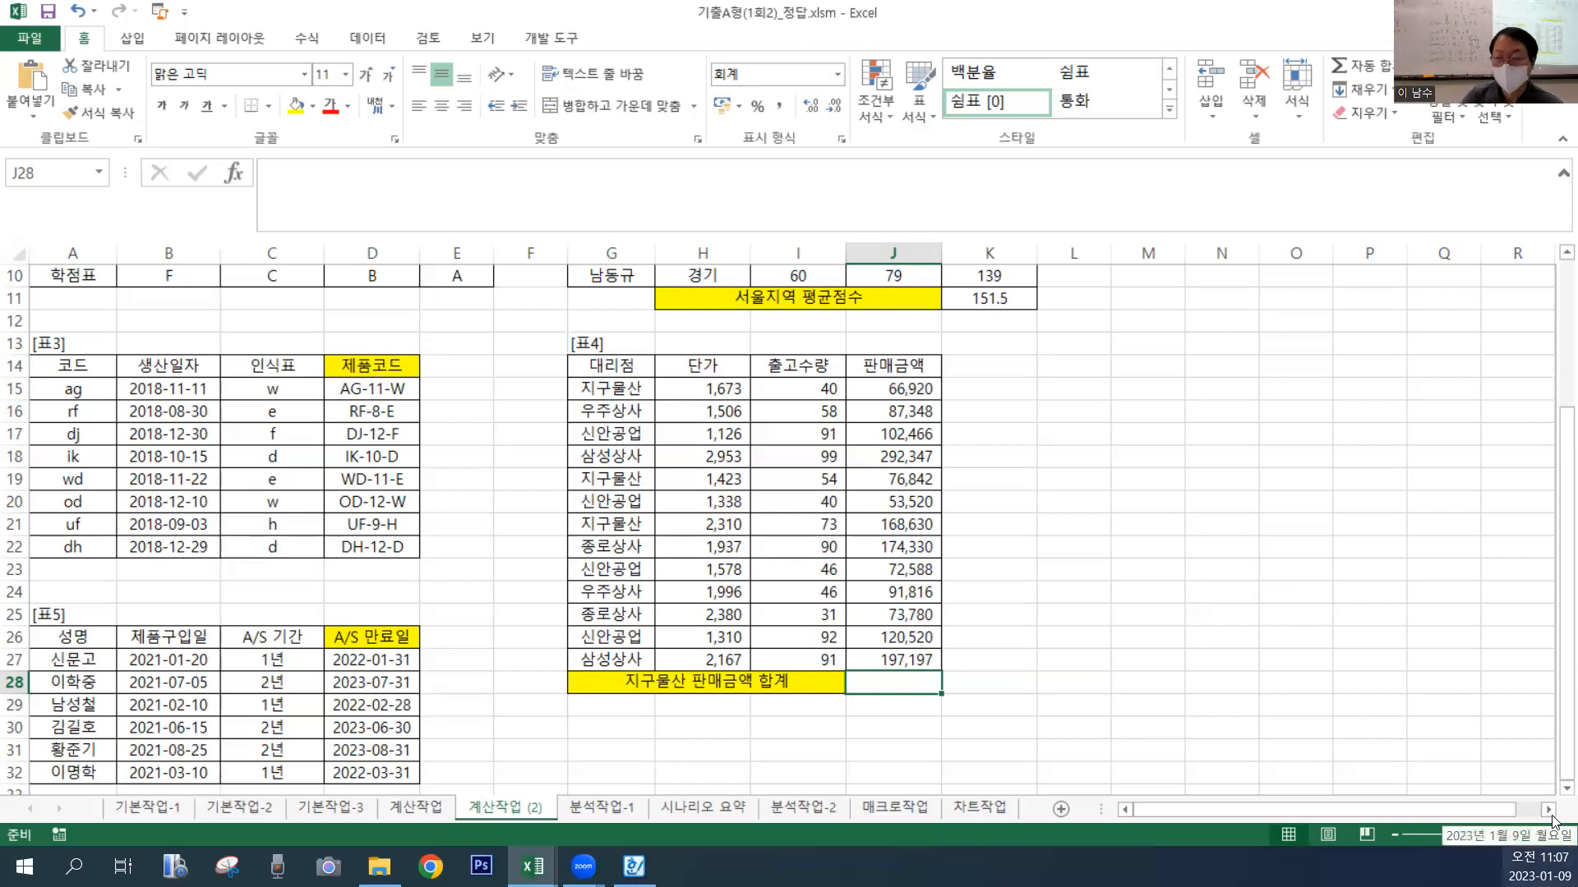
type("=")
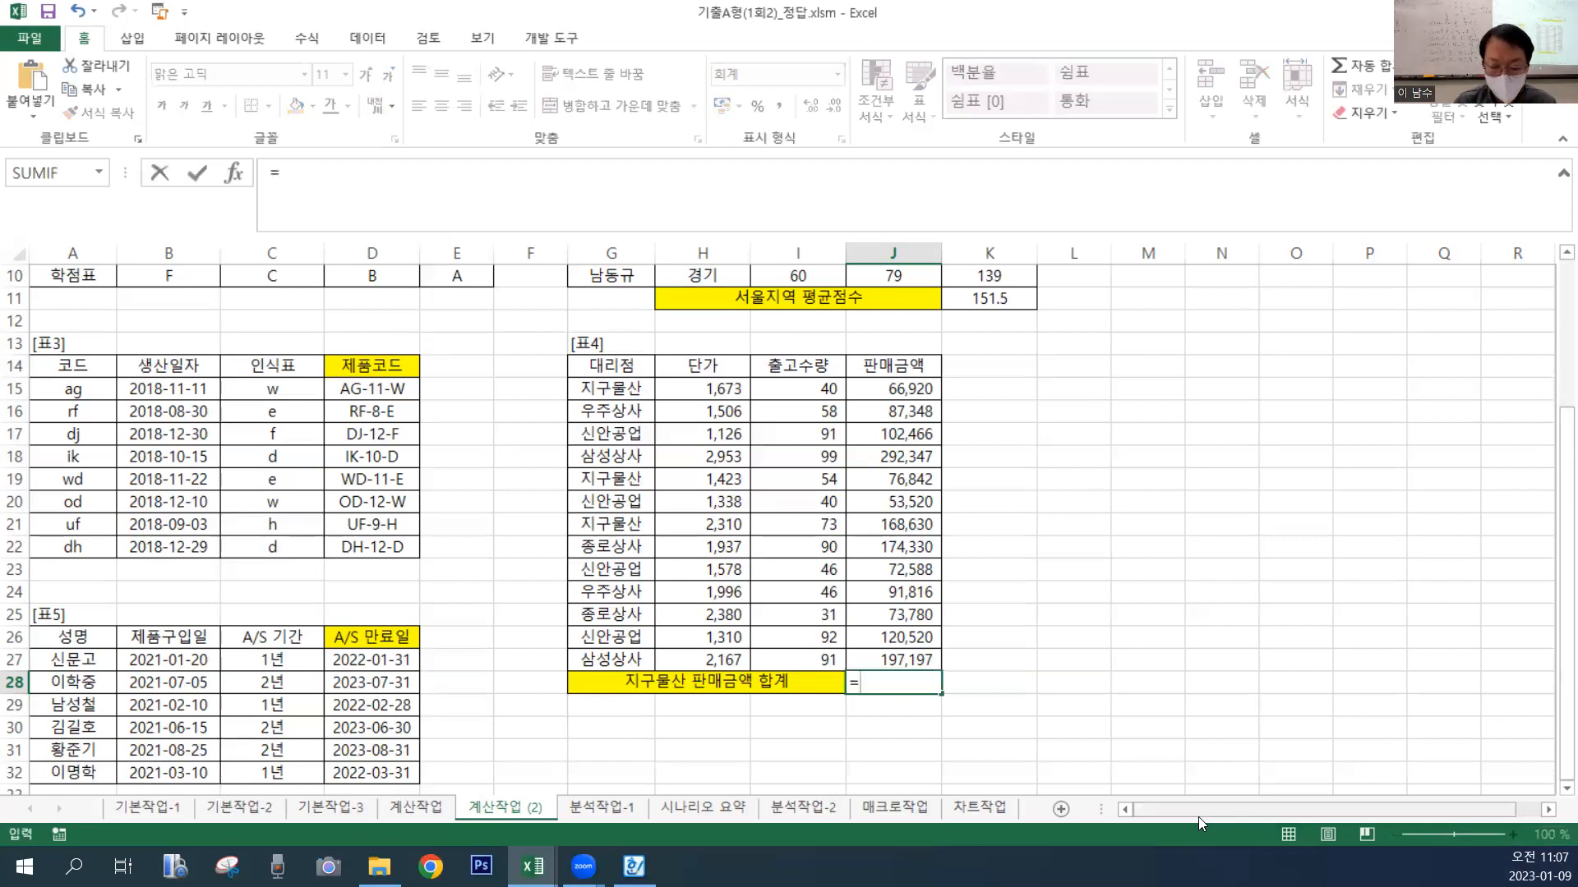
type("SUM")
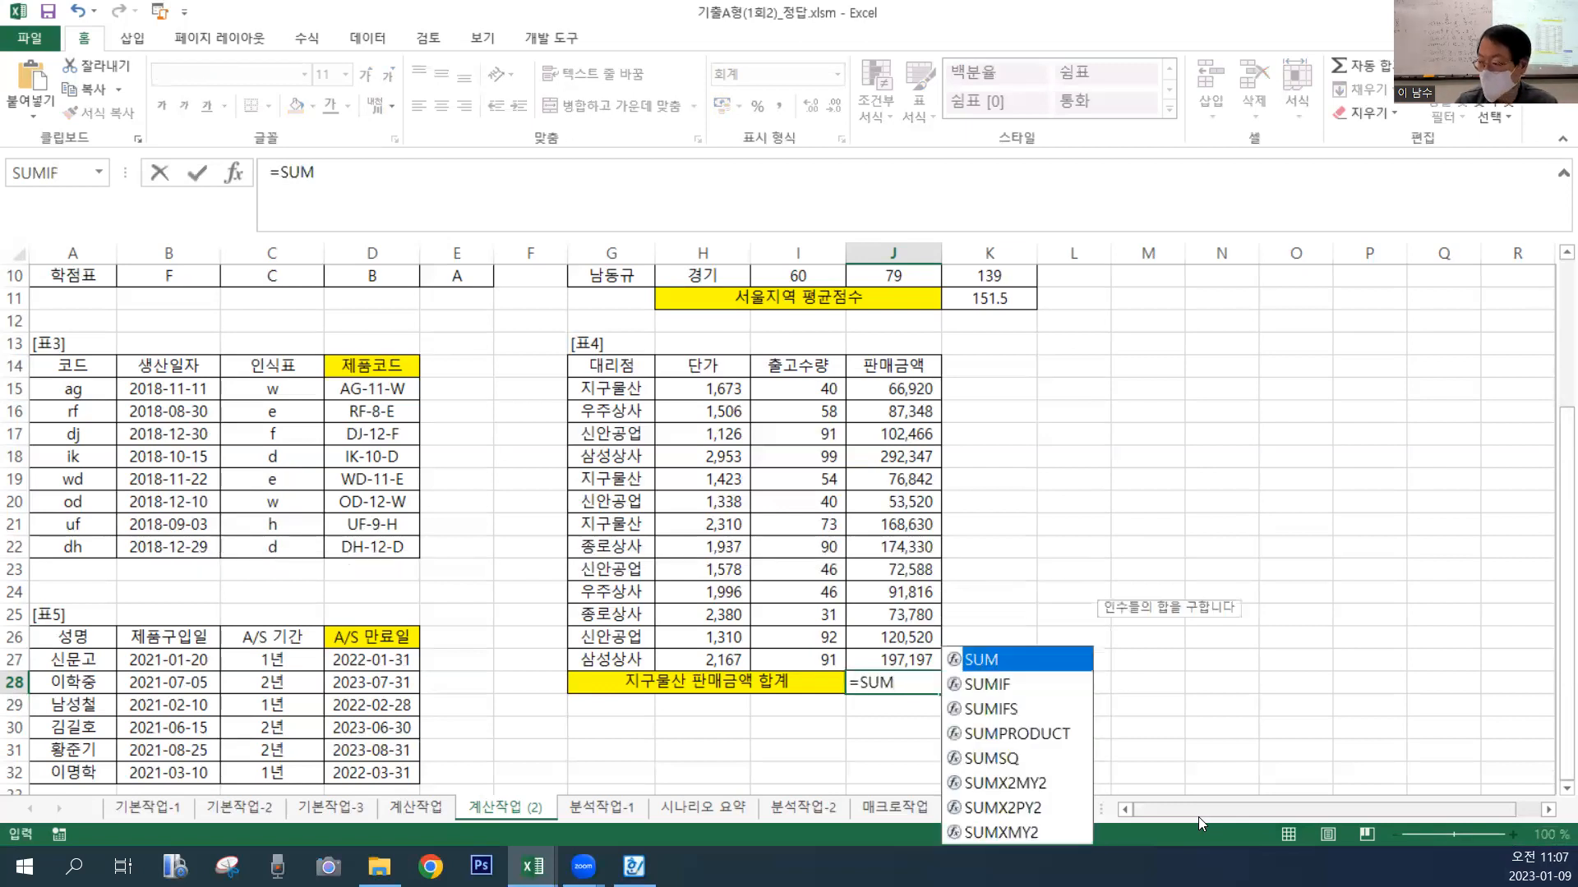
double_click(1007, 683)
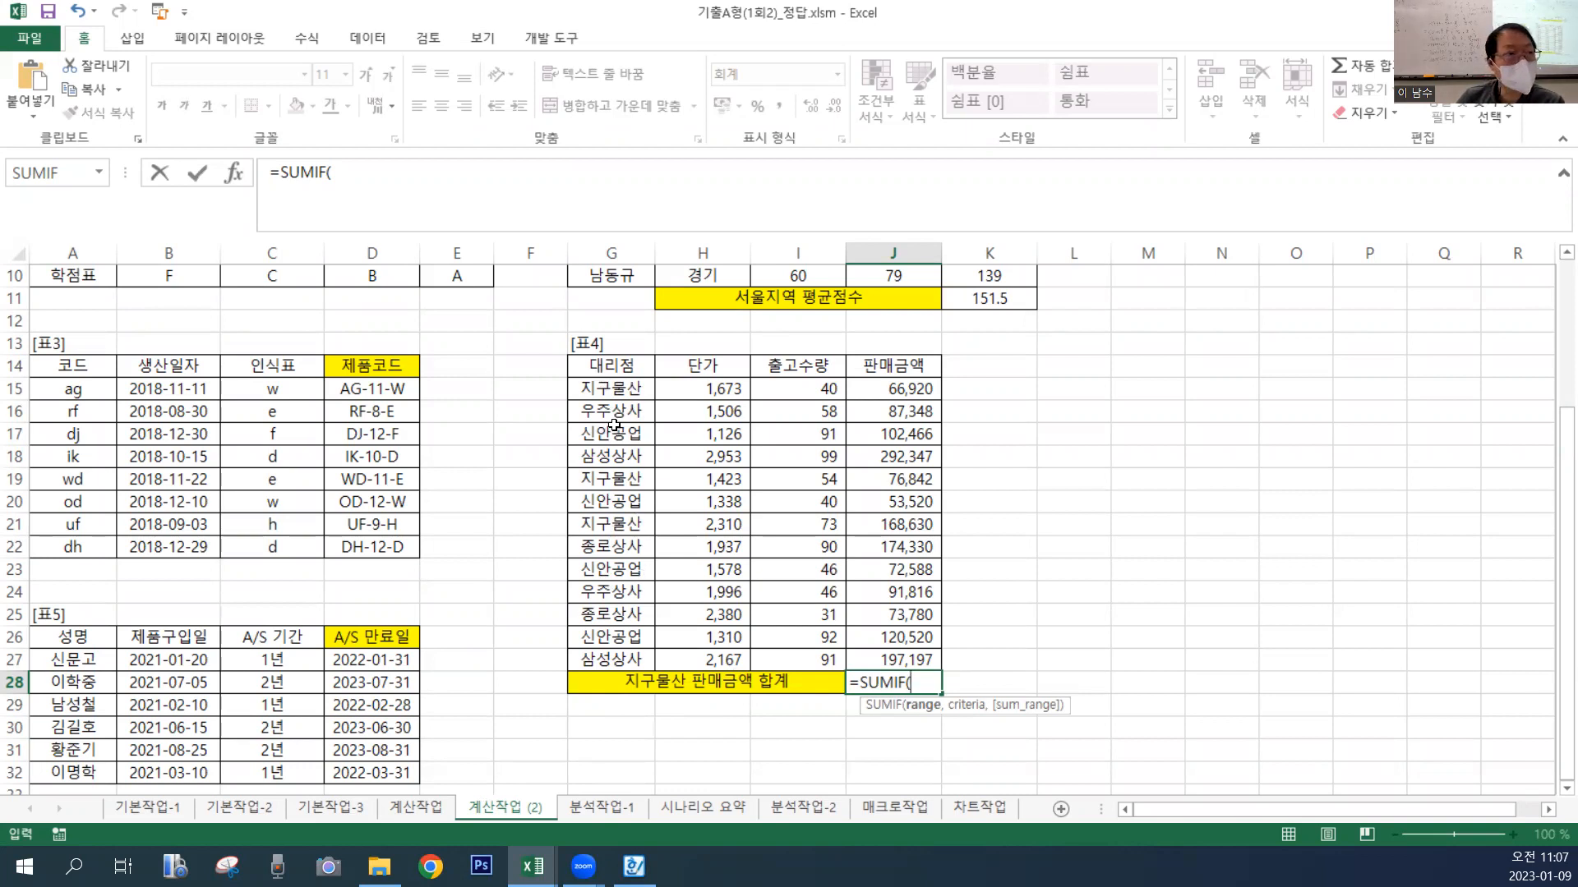
left_click_drag(621, 389, 603, 658)
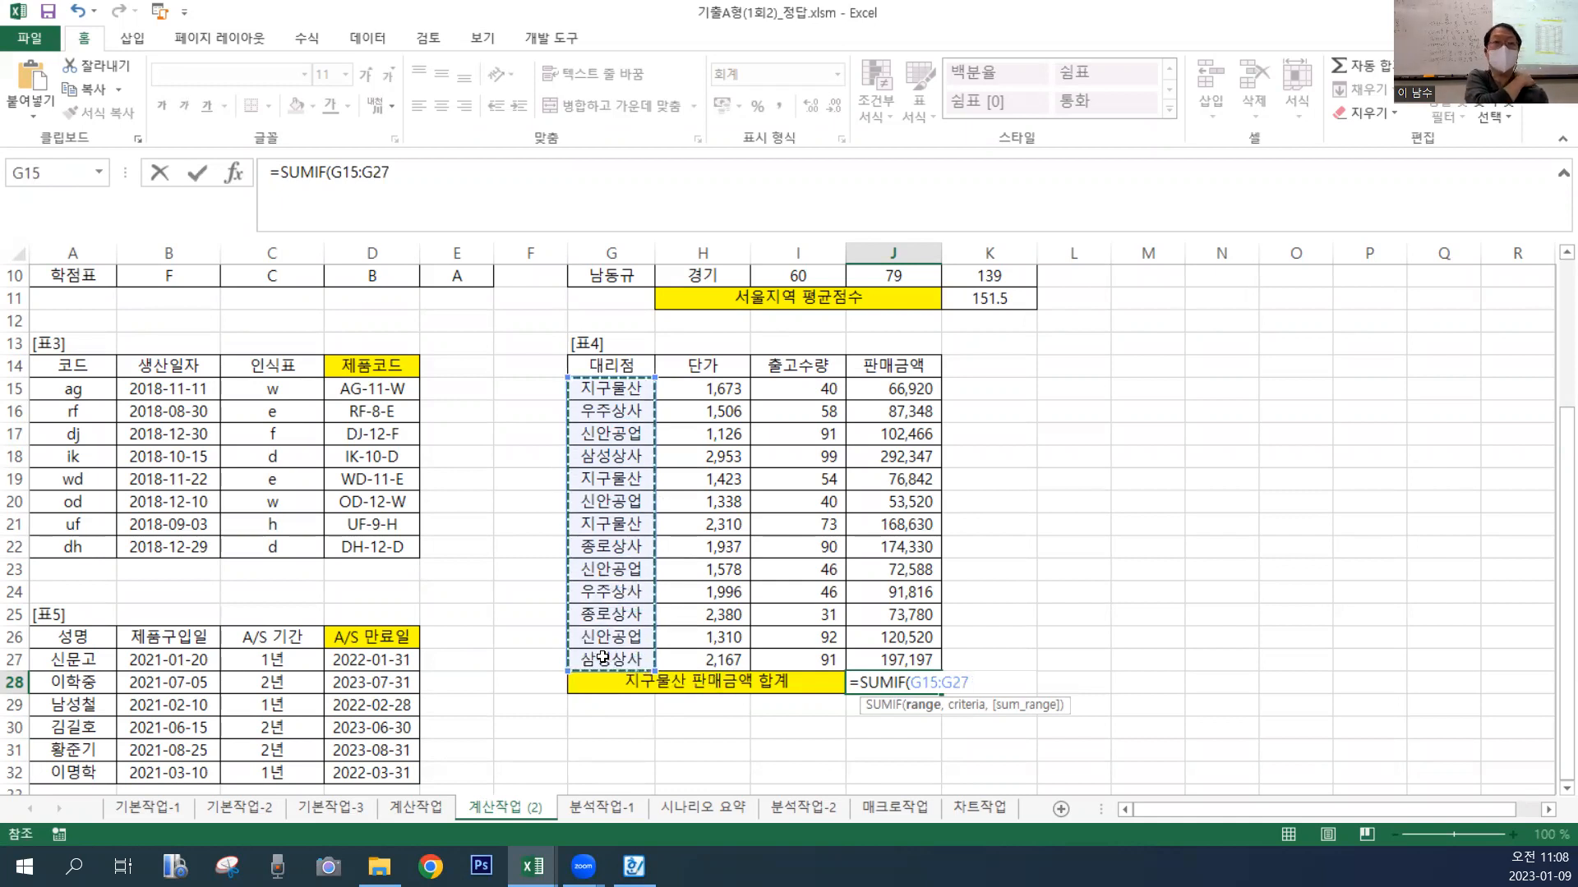
type(",")
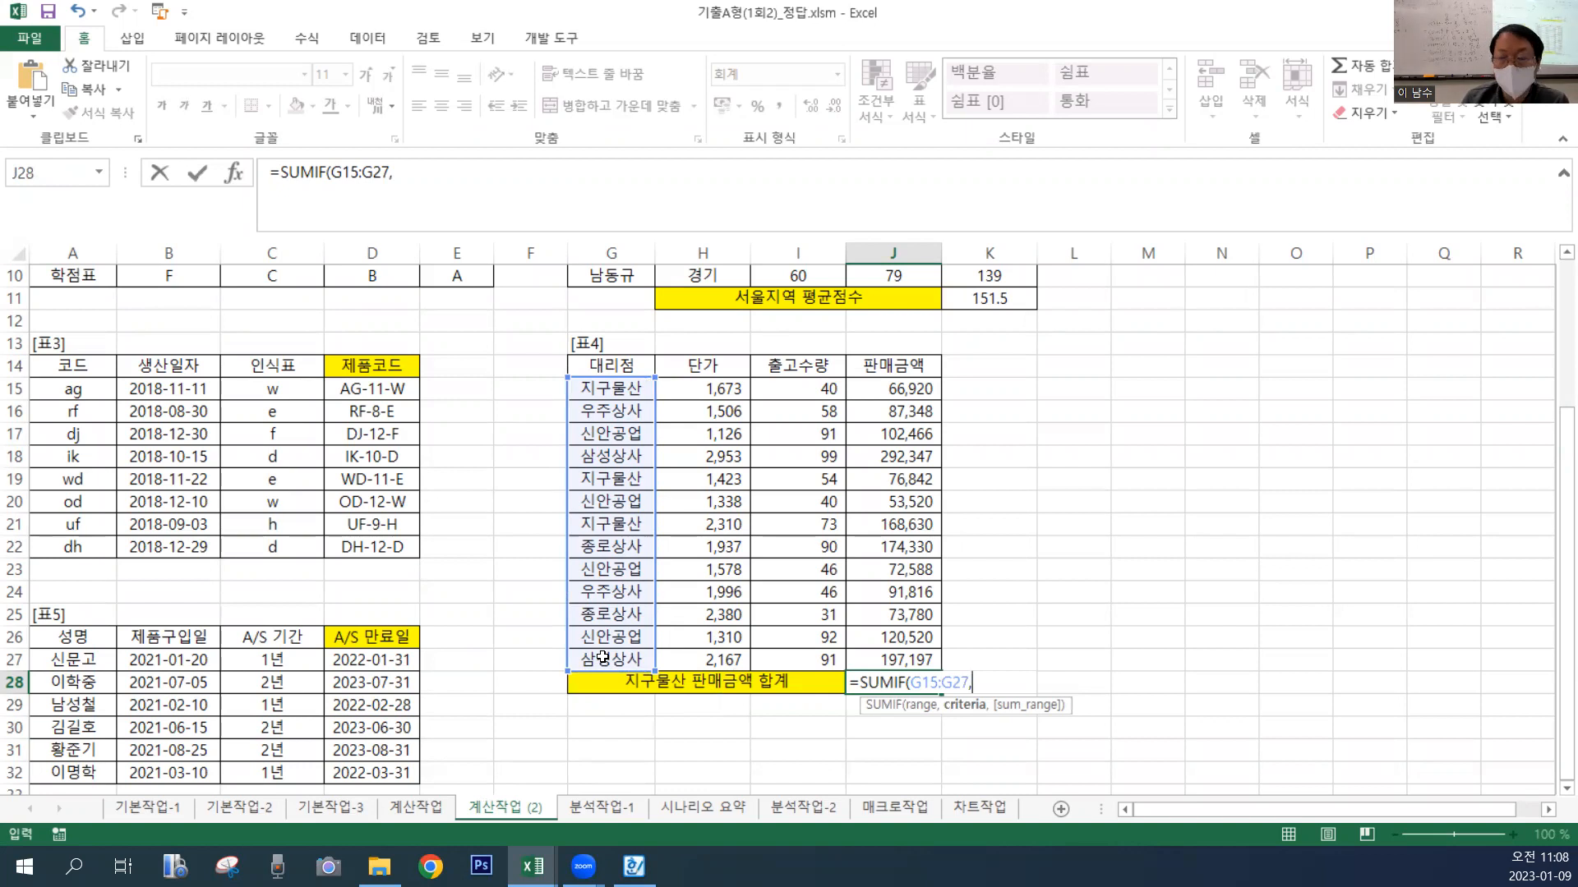
Enter "지구물산" as the criterion of the SUMIF formula in J28.
type("\"WLRNANF")
key("BackSpace")
key("BackSpace")
key("BackSpace")
key("BackSpace")
key("BackSpace")
key("BackSpace")
key("BackSpace")
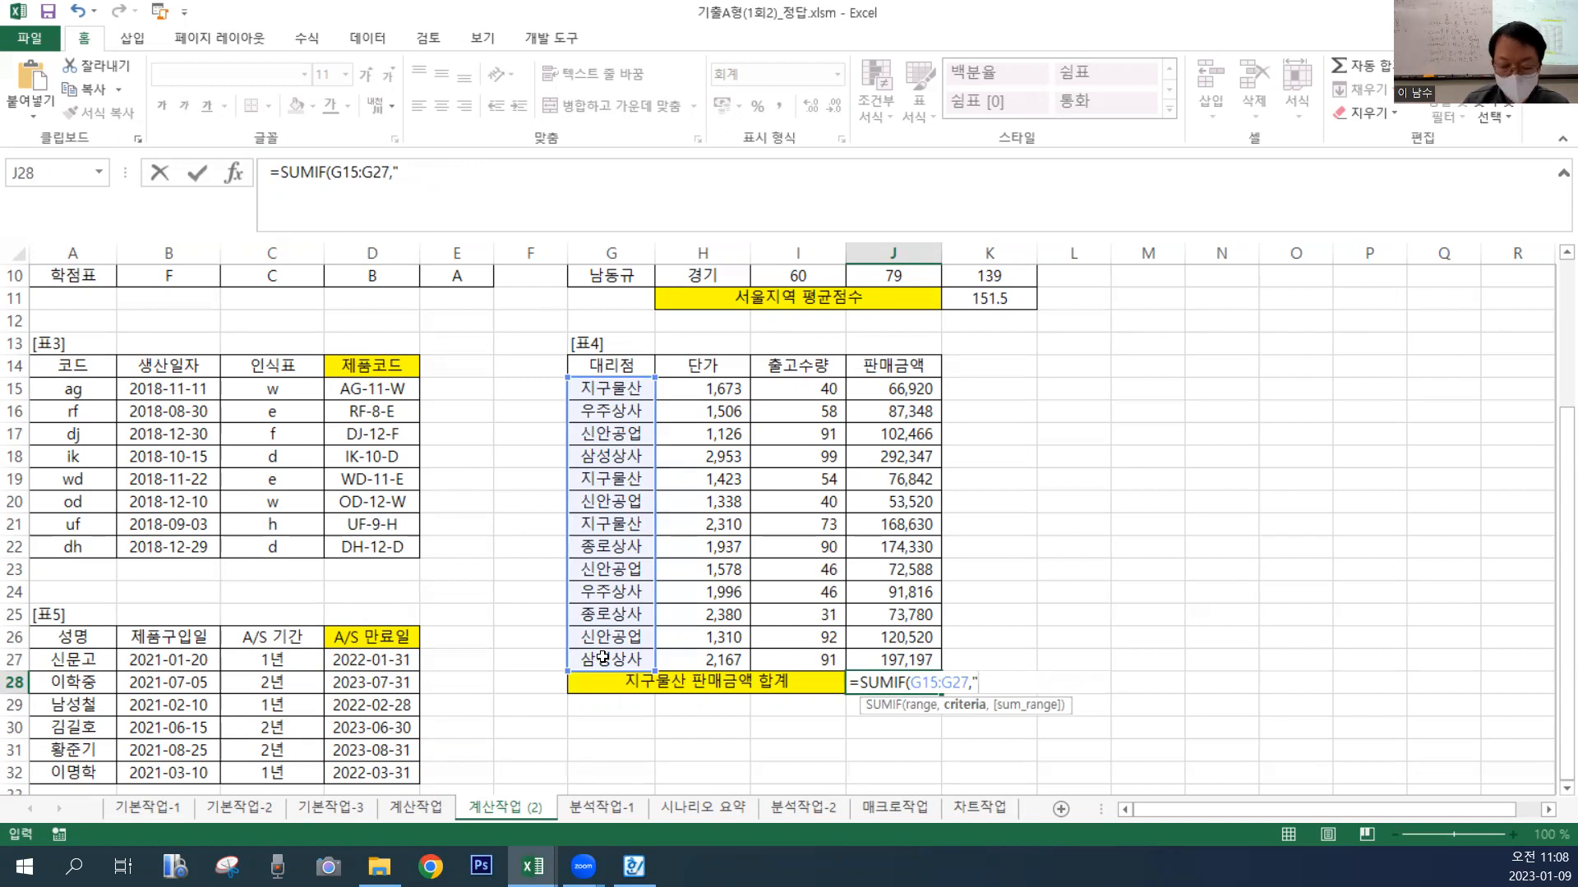
type("지구무")
type("물산\"")
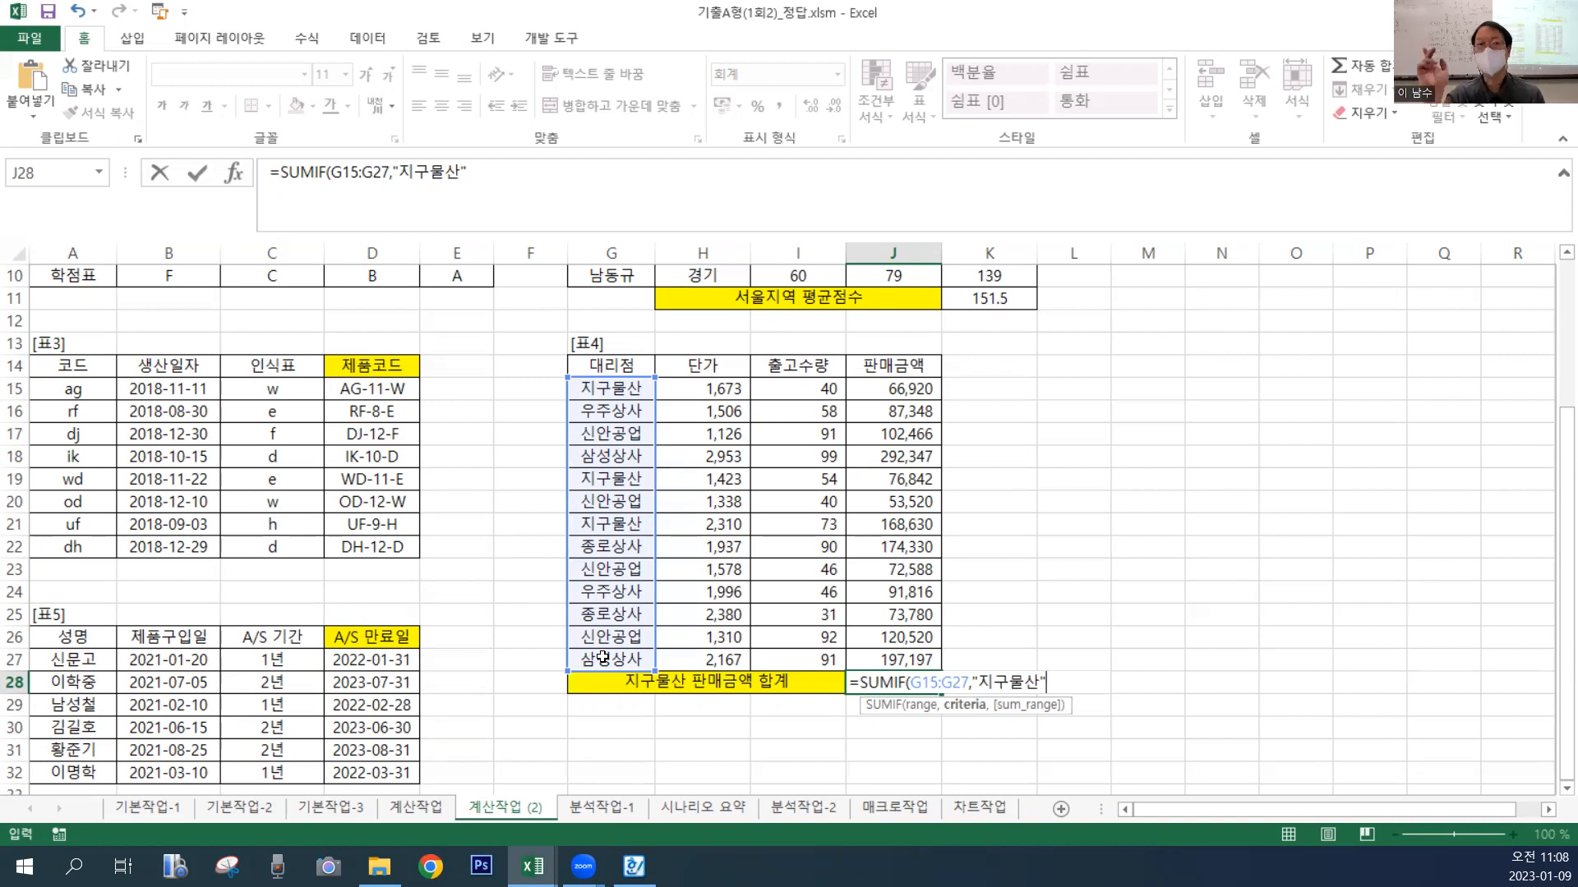
Complete the J28 SUMIF formula with the 판매금액 cells J15:J27 as the sum range.
type(",")
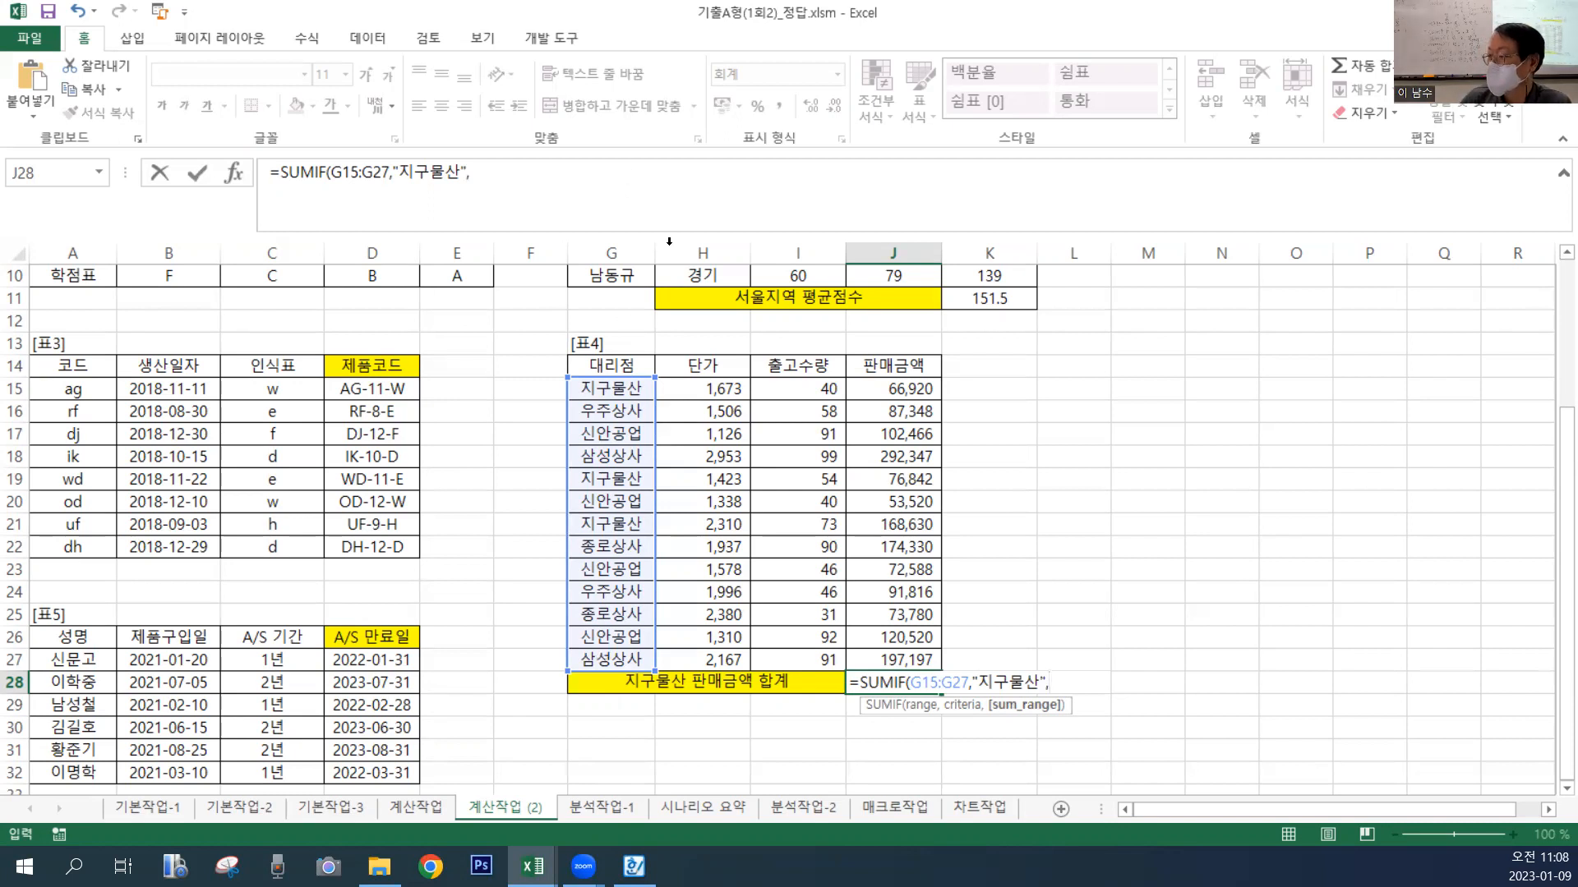
left_click_drag(913, 390, 875, 655)
type(")")
key("Return")
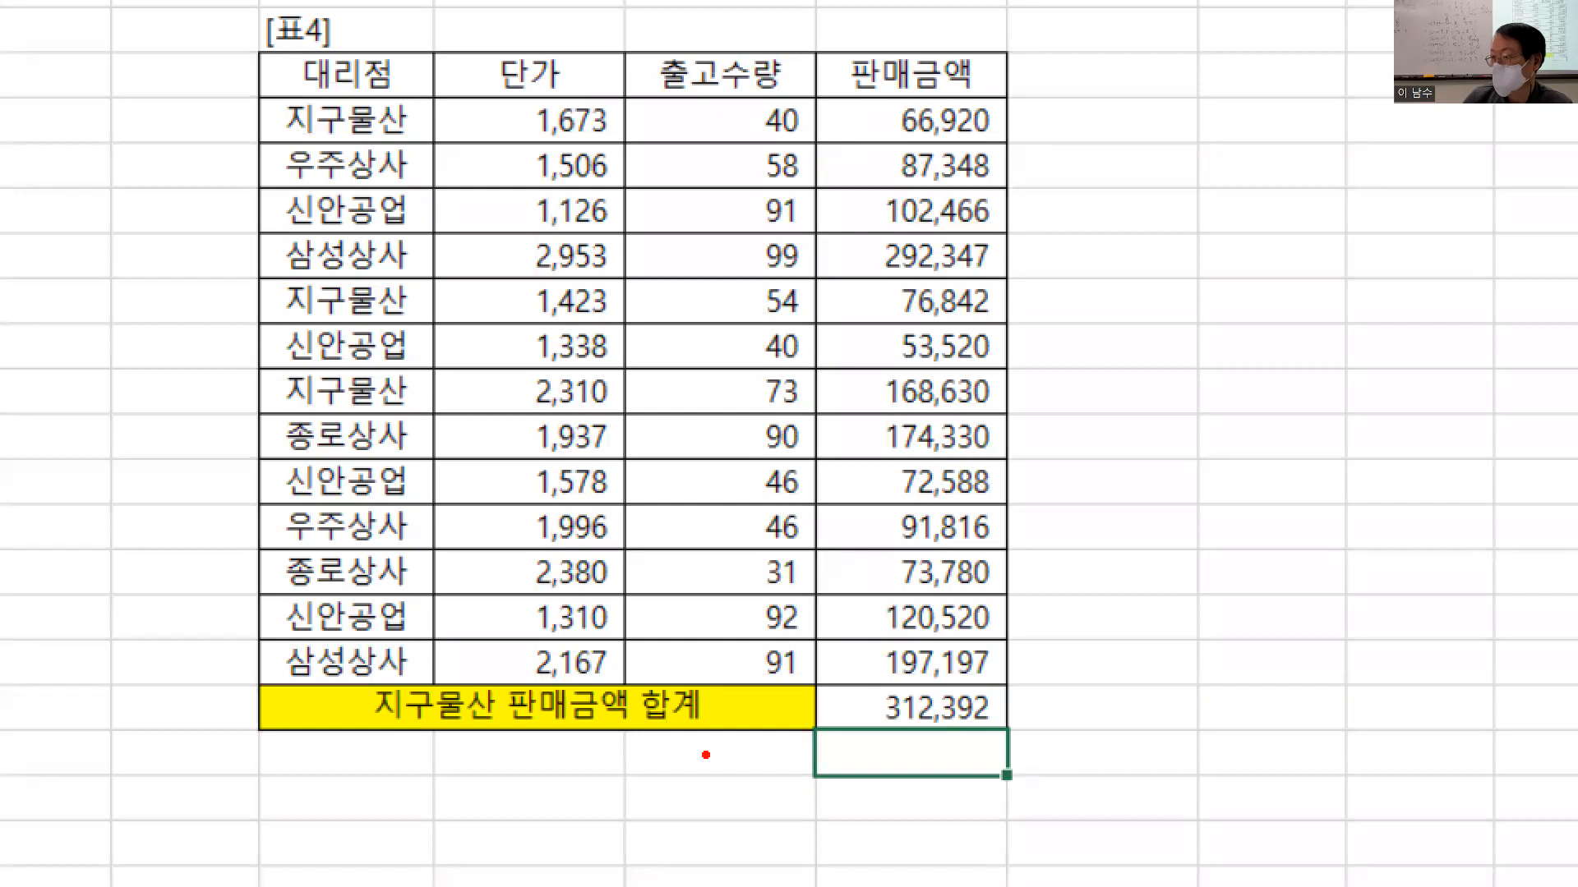
mouse_move(270, 114)
left_mouse_down()
mouse_move(282, 131)
mouse_move(293, 115)
left_mouse_up()
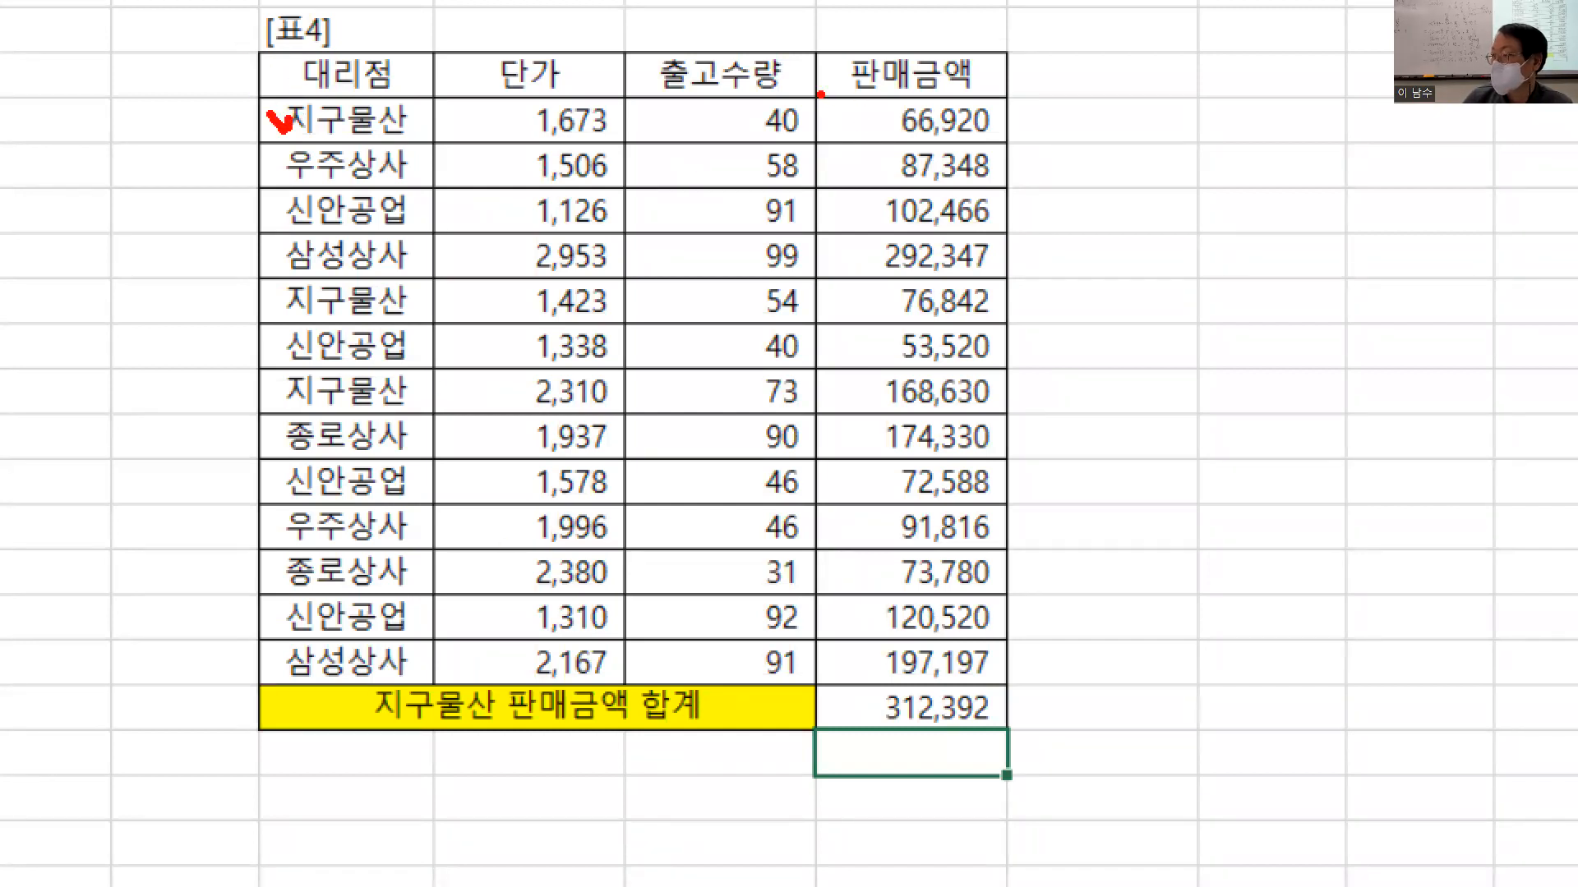
left_click_drag(818, 95, 1002, 148)
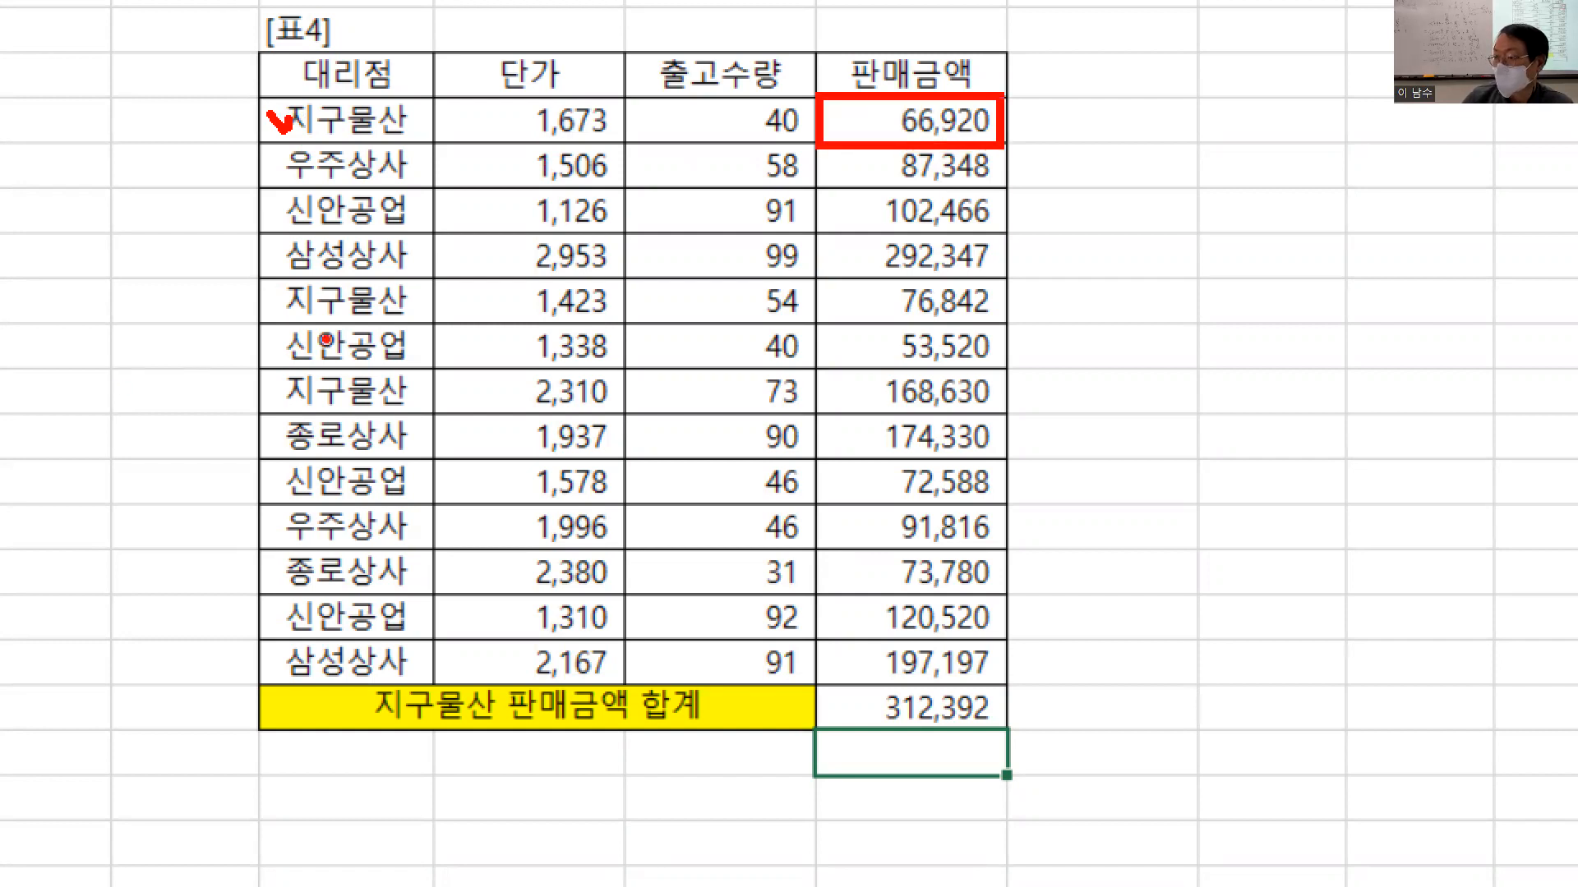
left_click_drag(273, 296, 286, 281)
mouse_move(818, 283)
left_mouse_down()
mouse_move(954, 345)
mouse_move(1002, 325)
left_mouse_up()
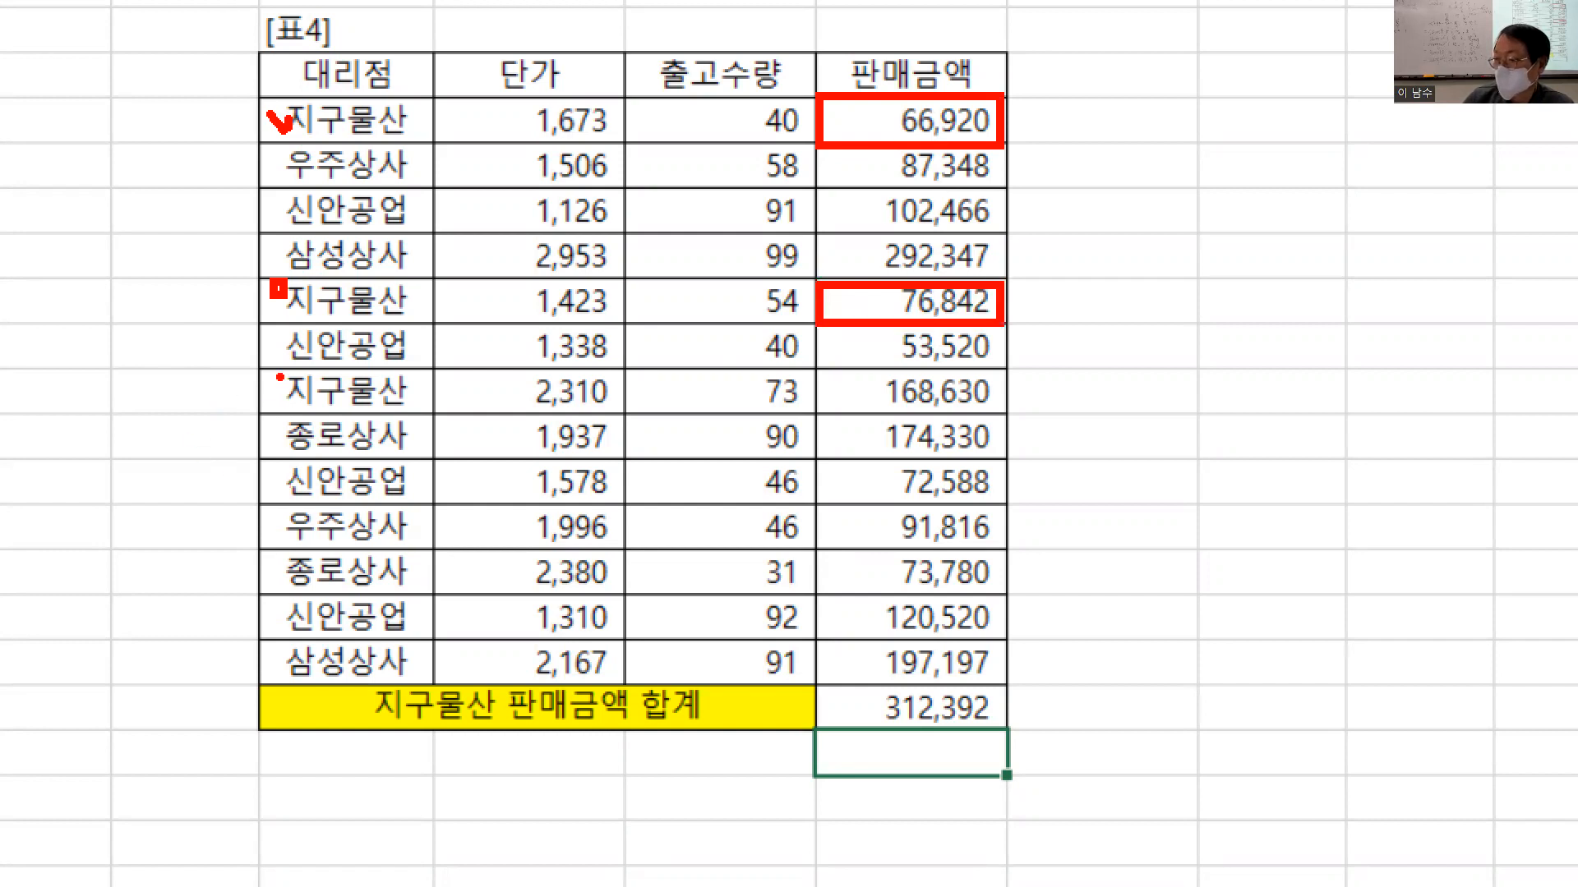
left_click_drag(280, 370, 286, 385)
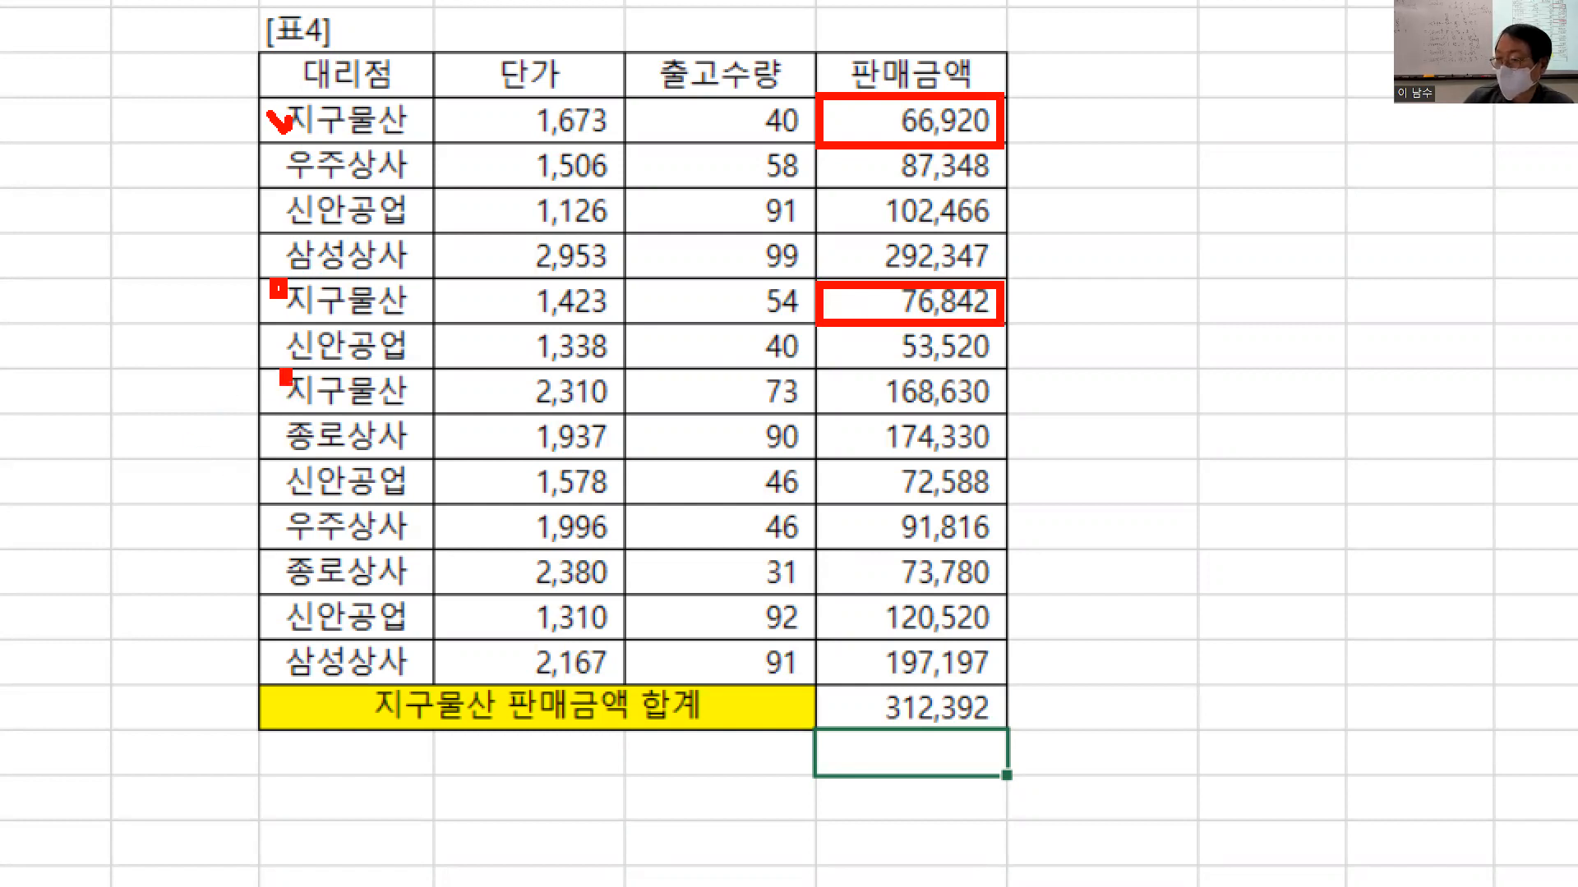
left_click_drag(813, 374, 815, 380)
left_click_drag(906, 407, 1002, 419)
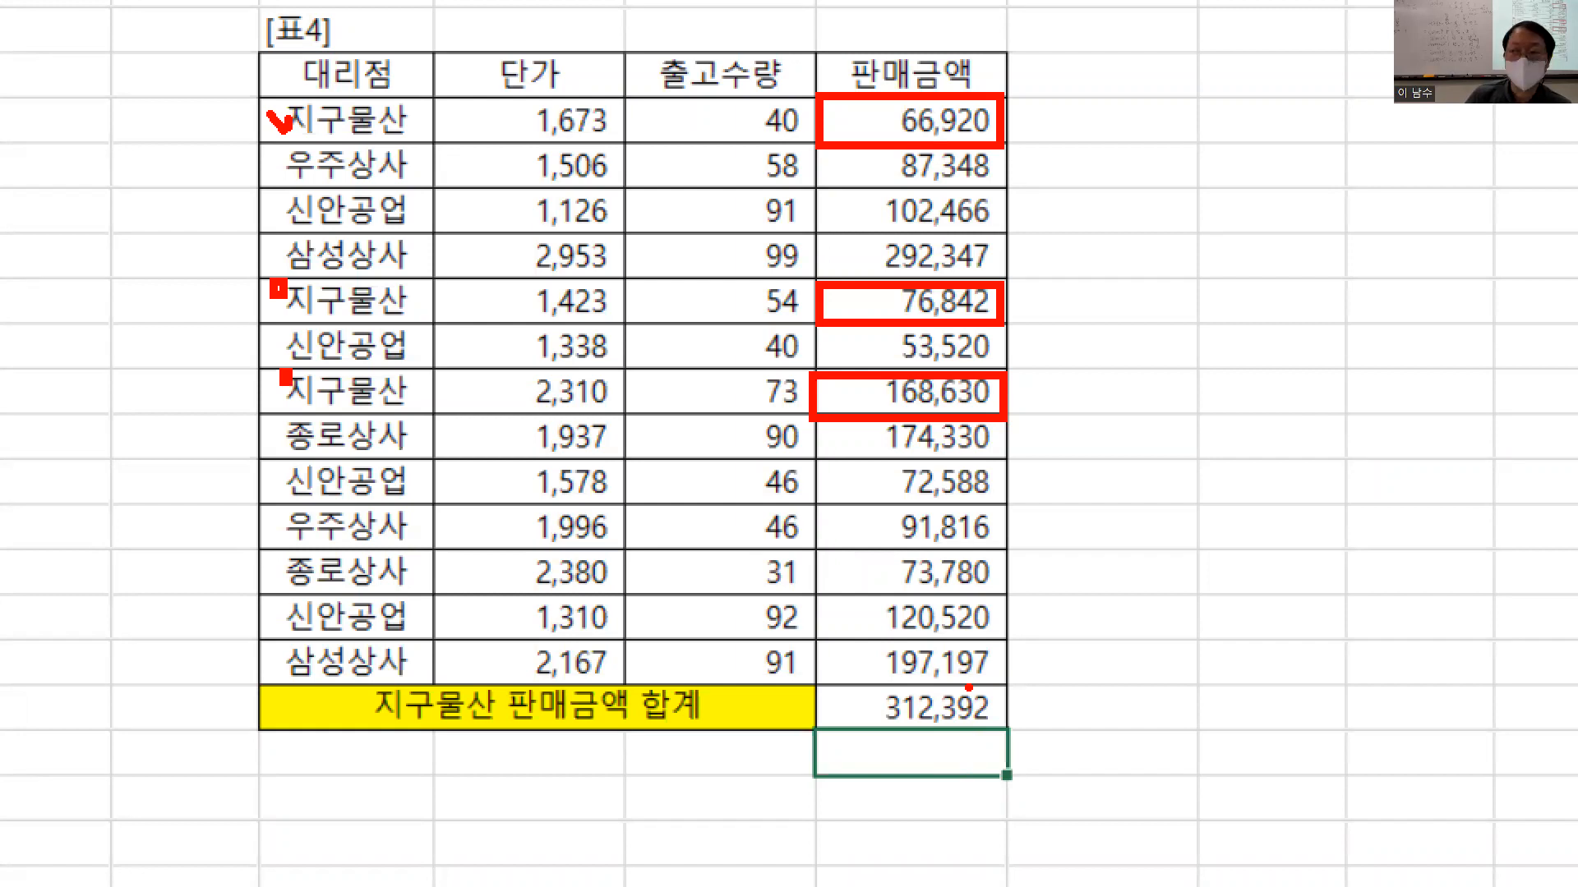
key("Escape")
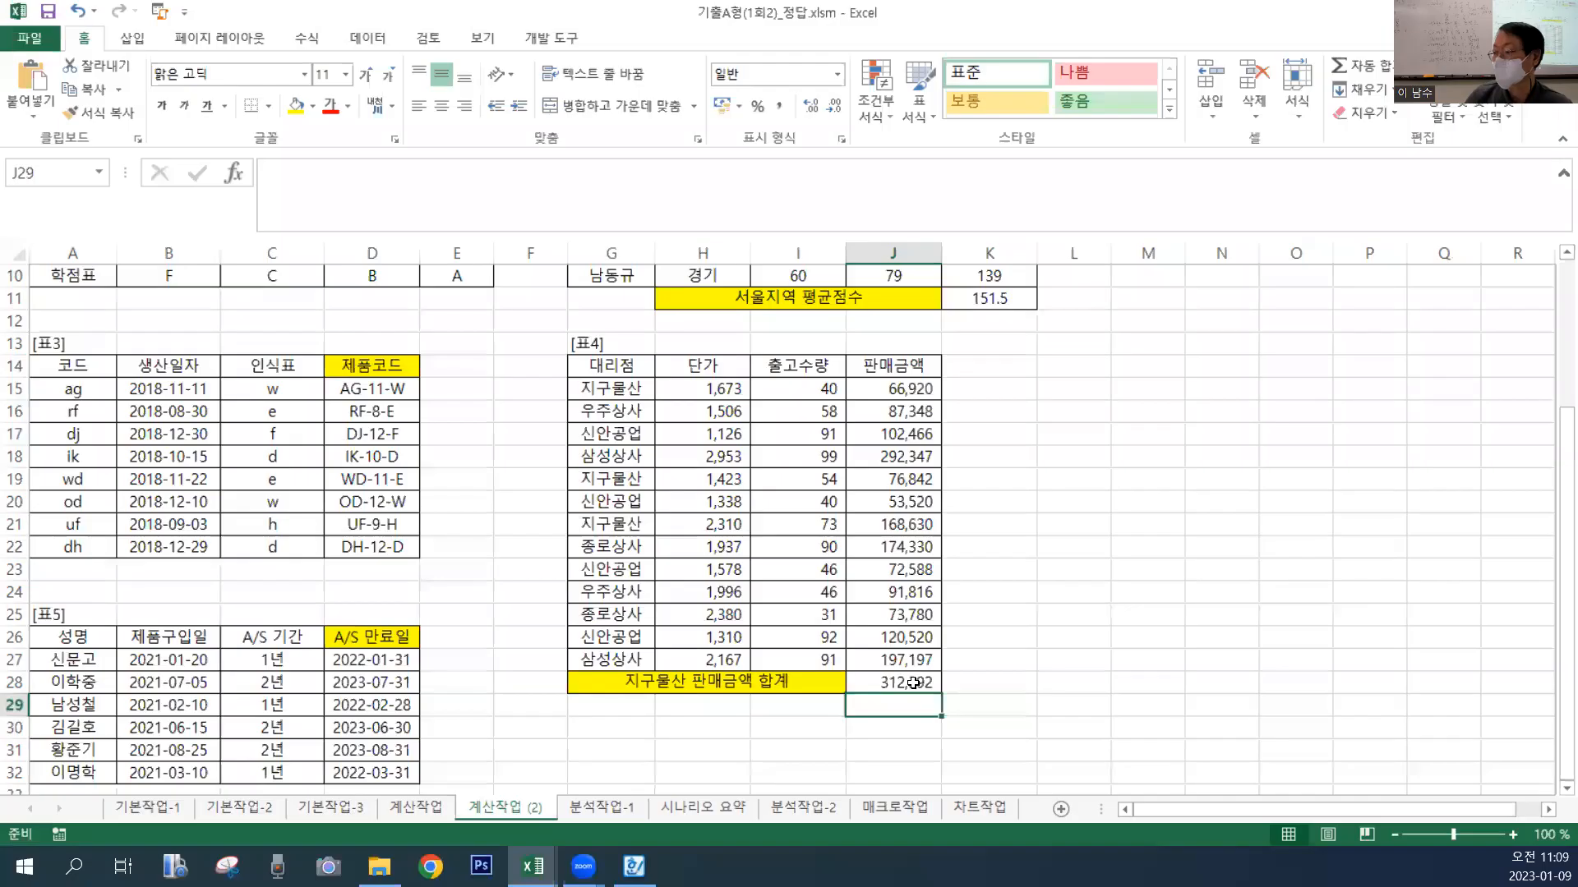
Try the 지구물산 total in J29 with =DSUM(G14:J27,4,G14:G15), and clear that cell again.
scroll(903, 706, "down", 1)
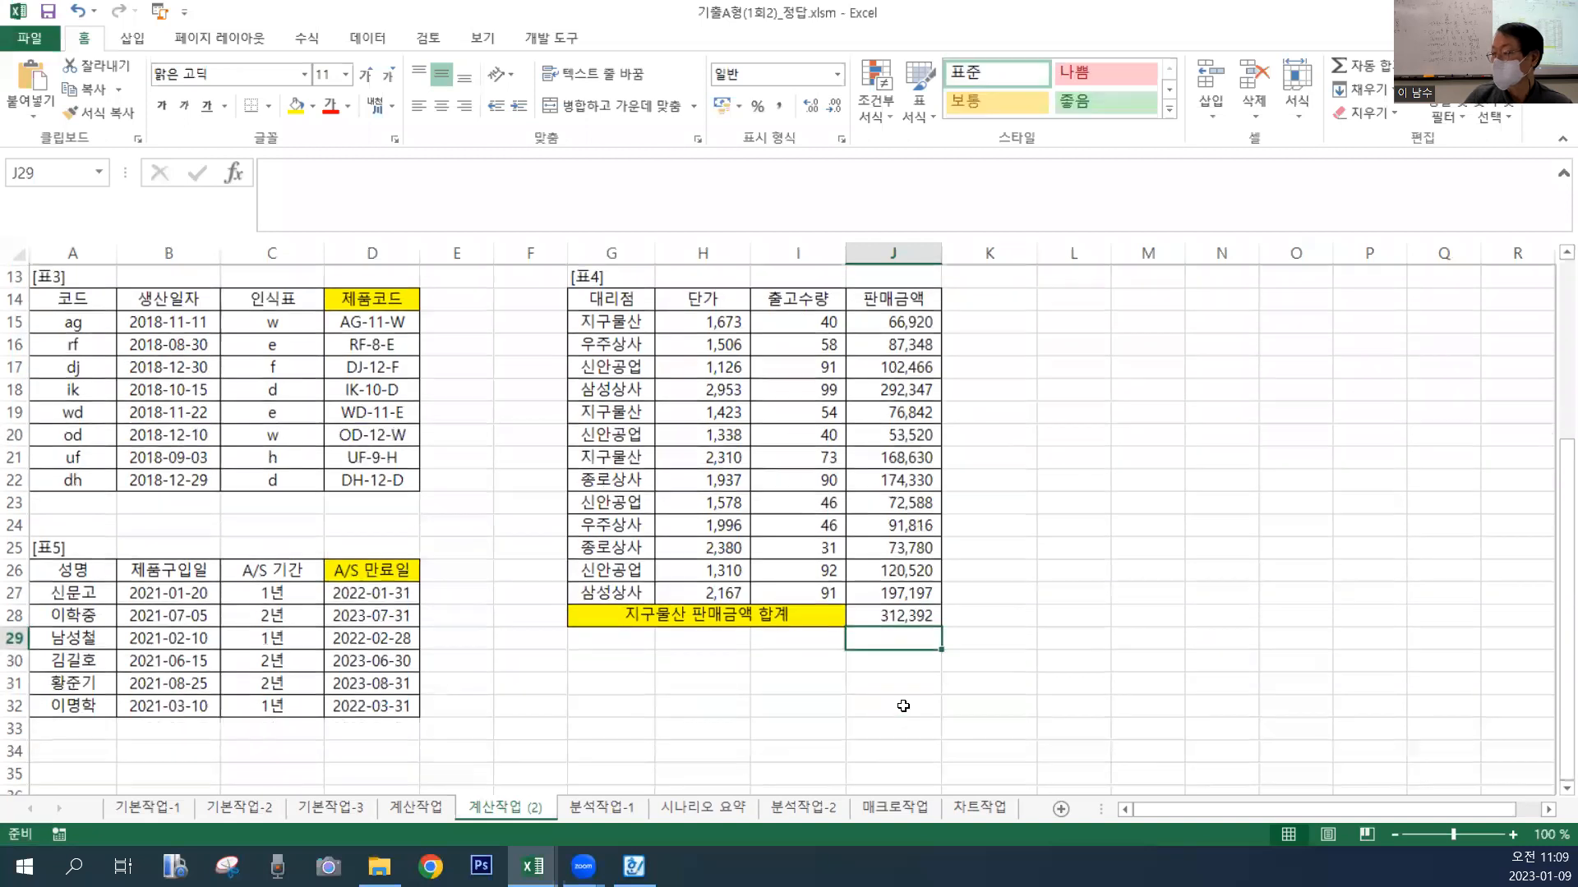
type("=D")
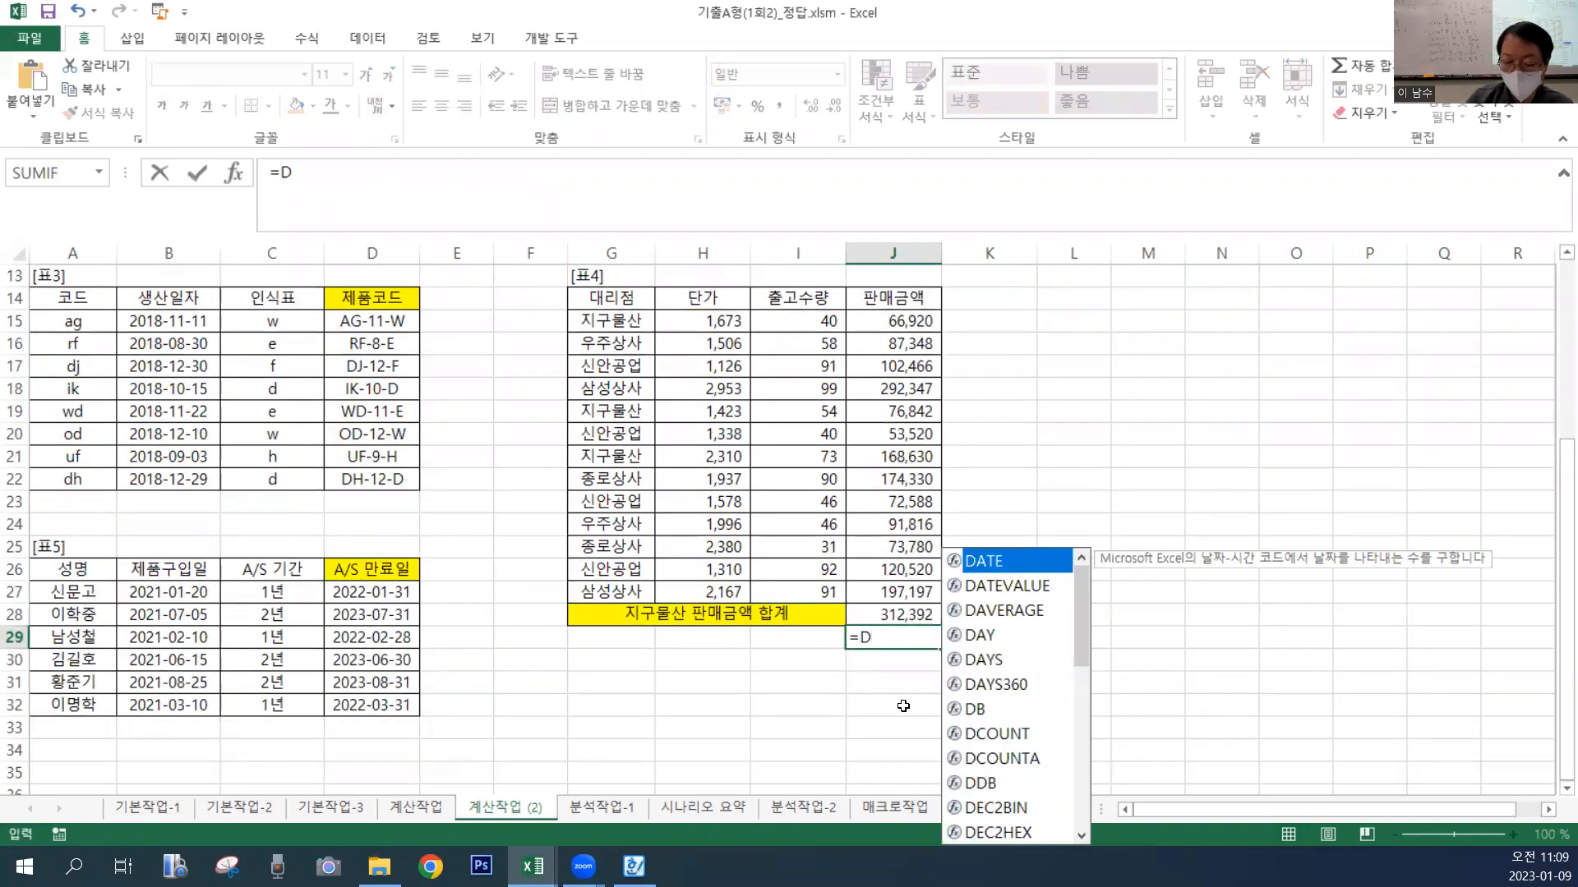
type("SUM(")
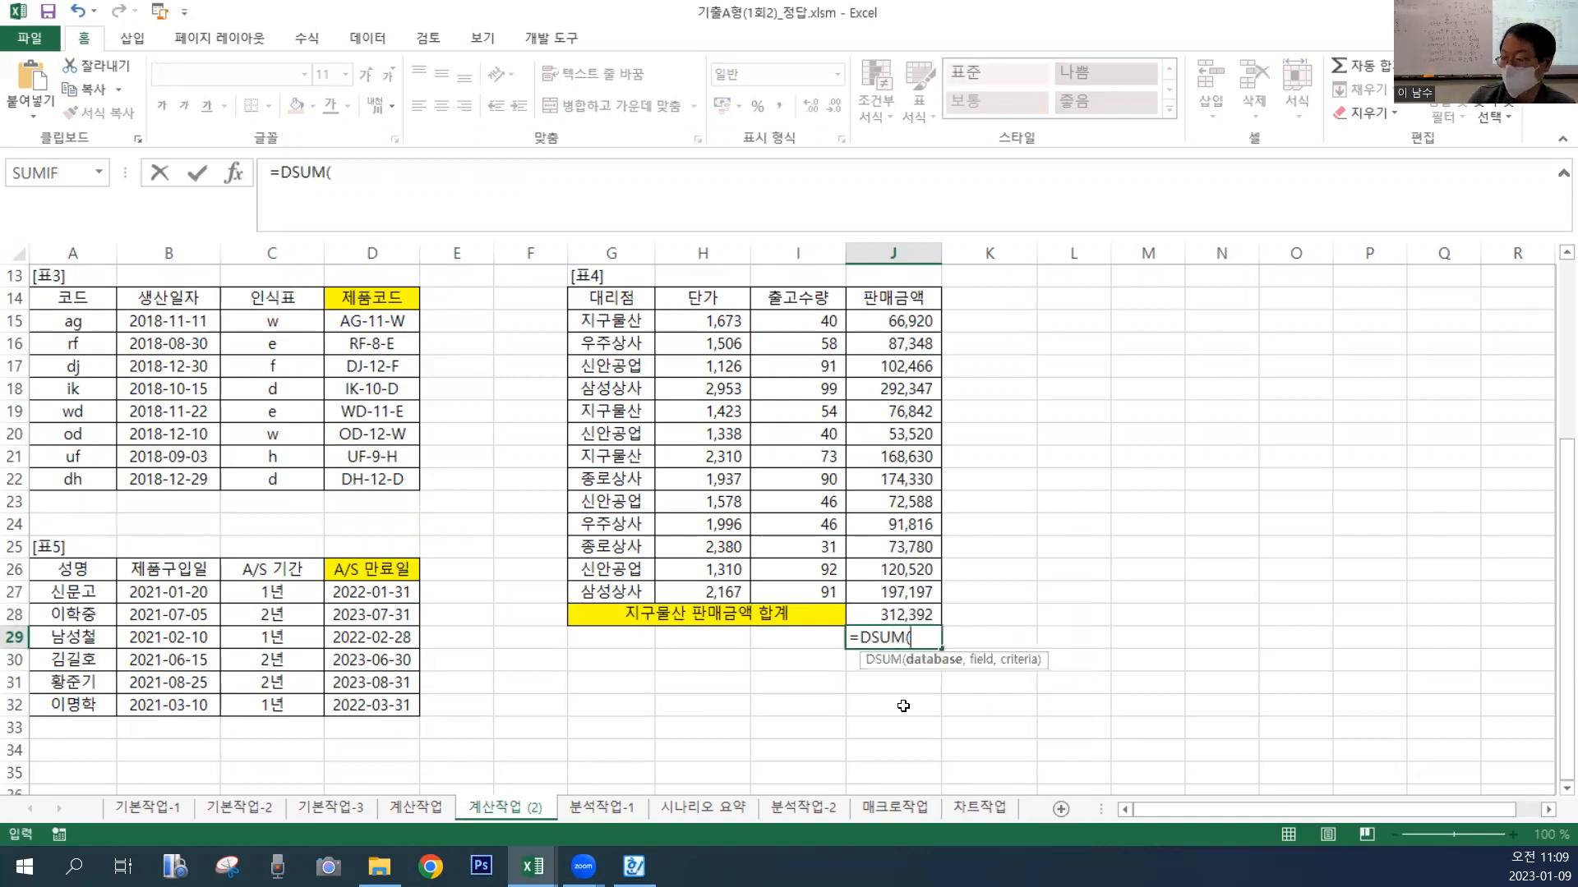
left_click_drag(609, 299, 881, 584)
type(",")
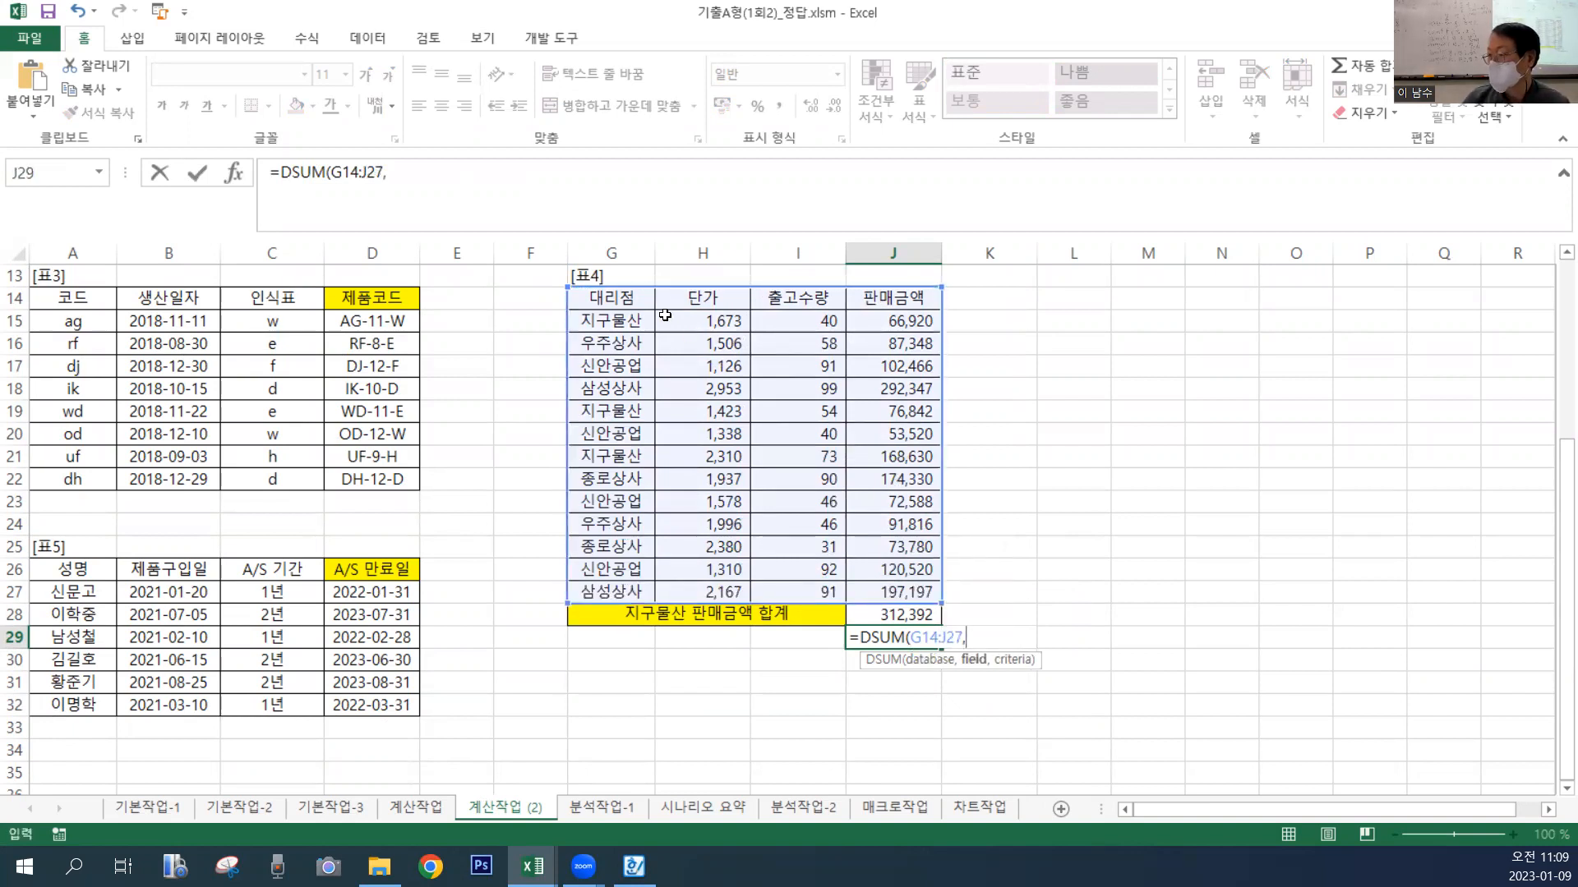
type("4,")
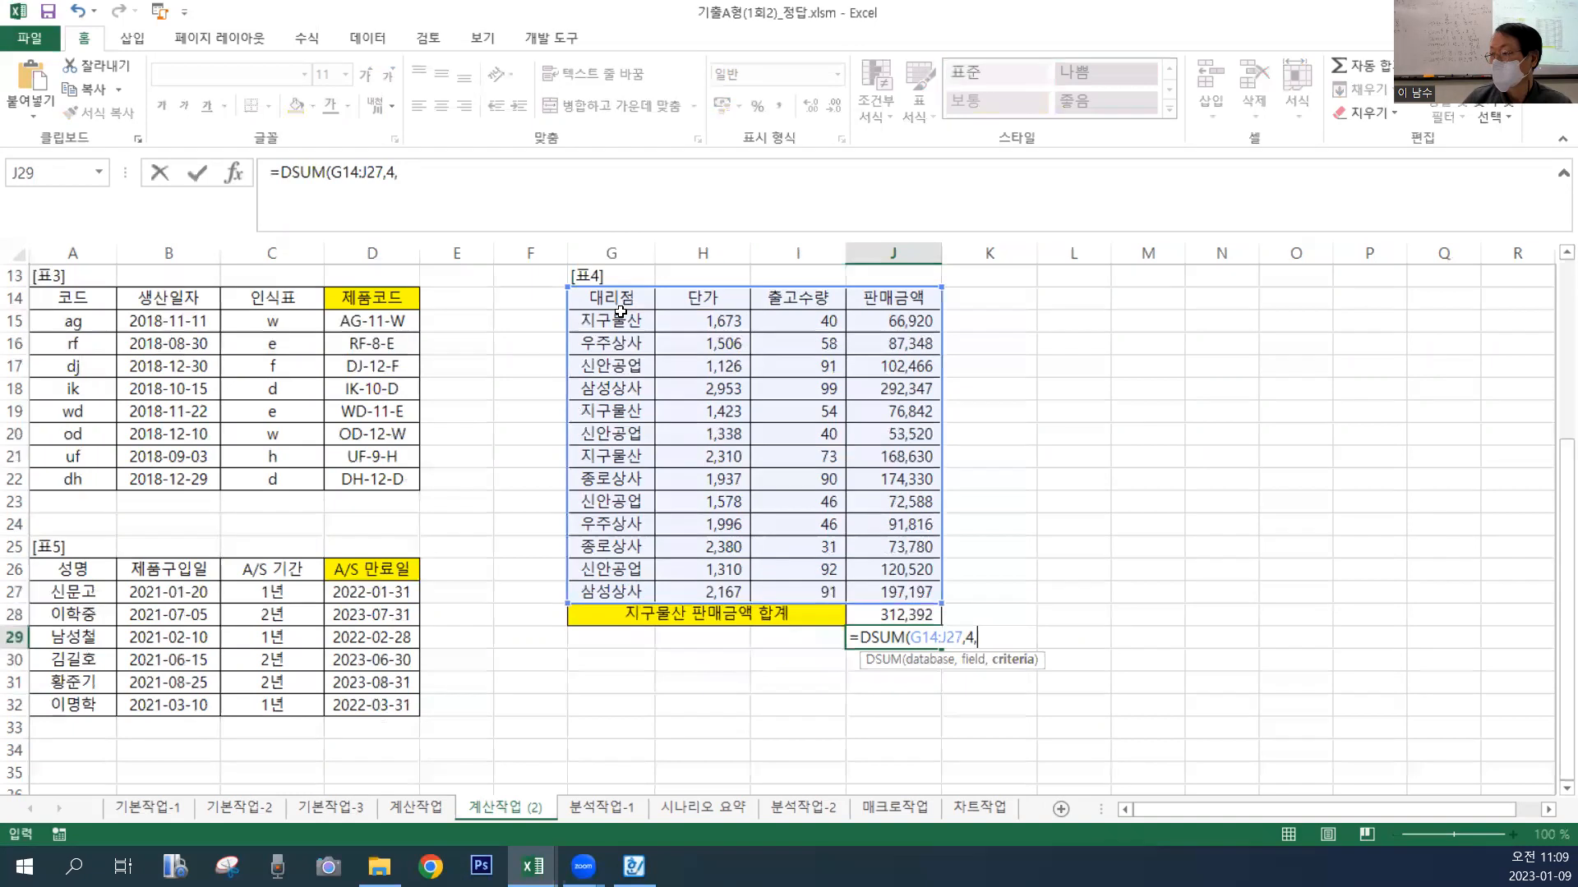
left_click_drag(622, 298, 620, 324)
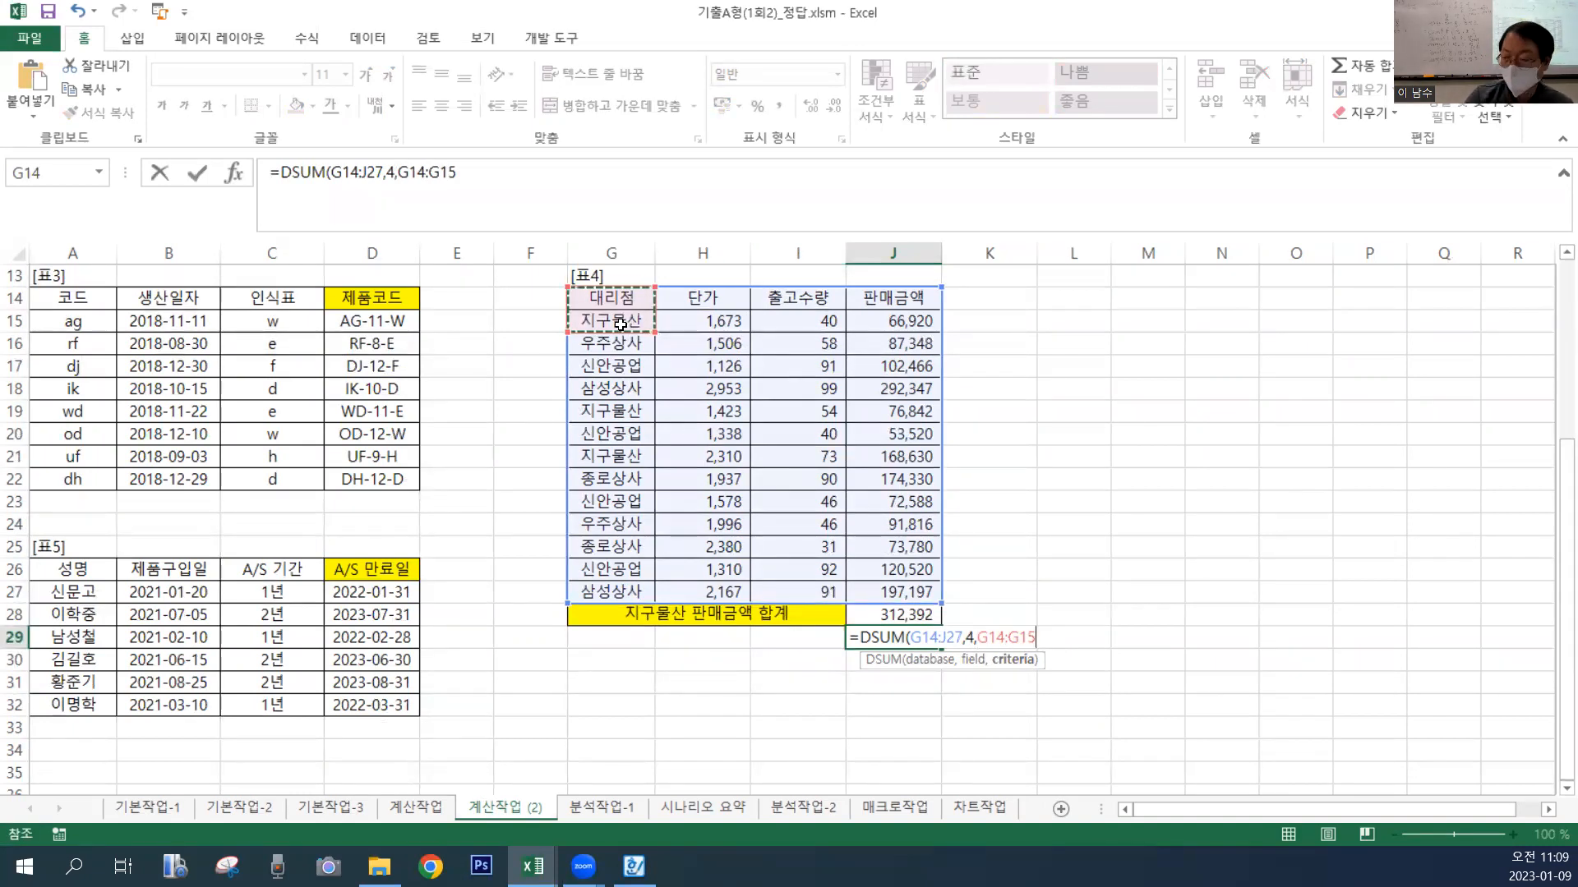
key("Return")
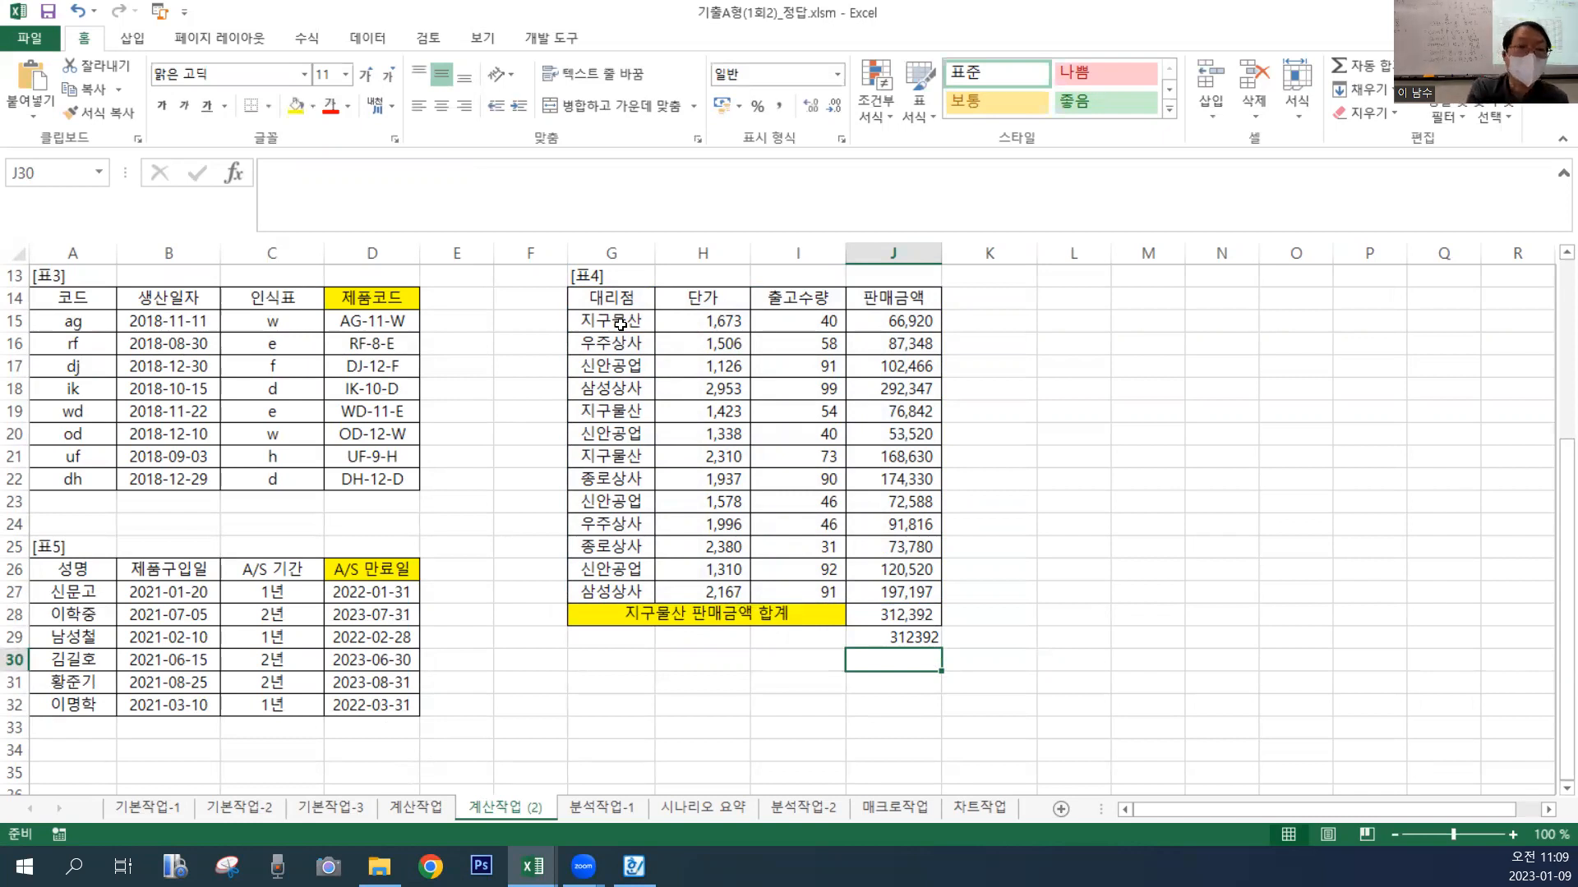
key("Up")
key("Delete")
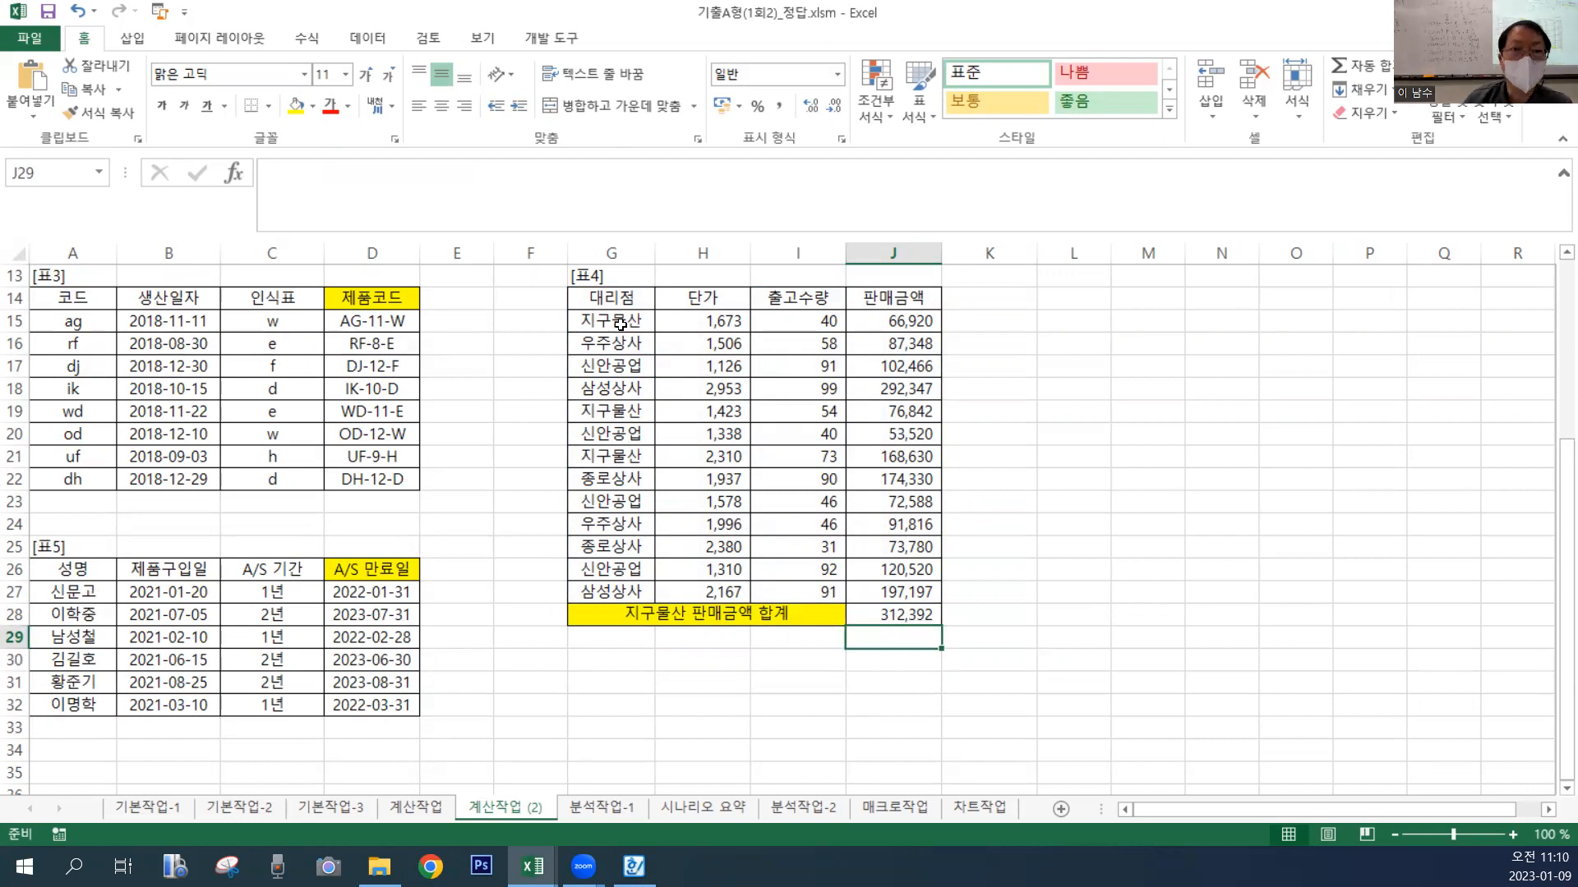
Wrap the J28 SUMIF formula in ROUNDDOWN with -2 digits, giving =ROUNDDOWN( SUMIF(G15:G27,"지구물산",J15:J27), -2).
key("Up")
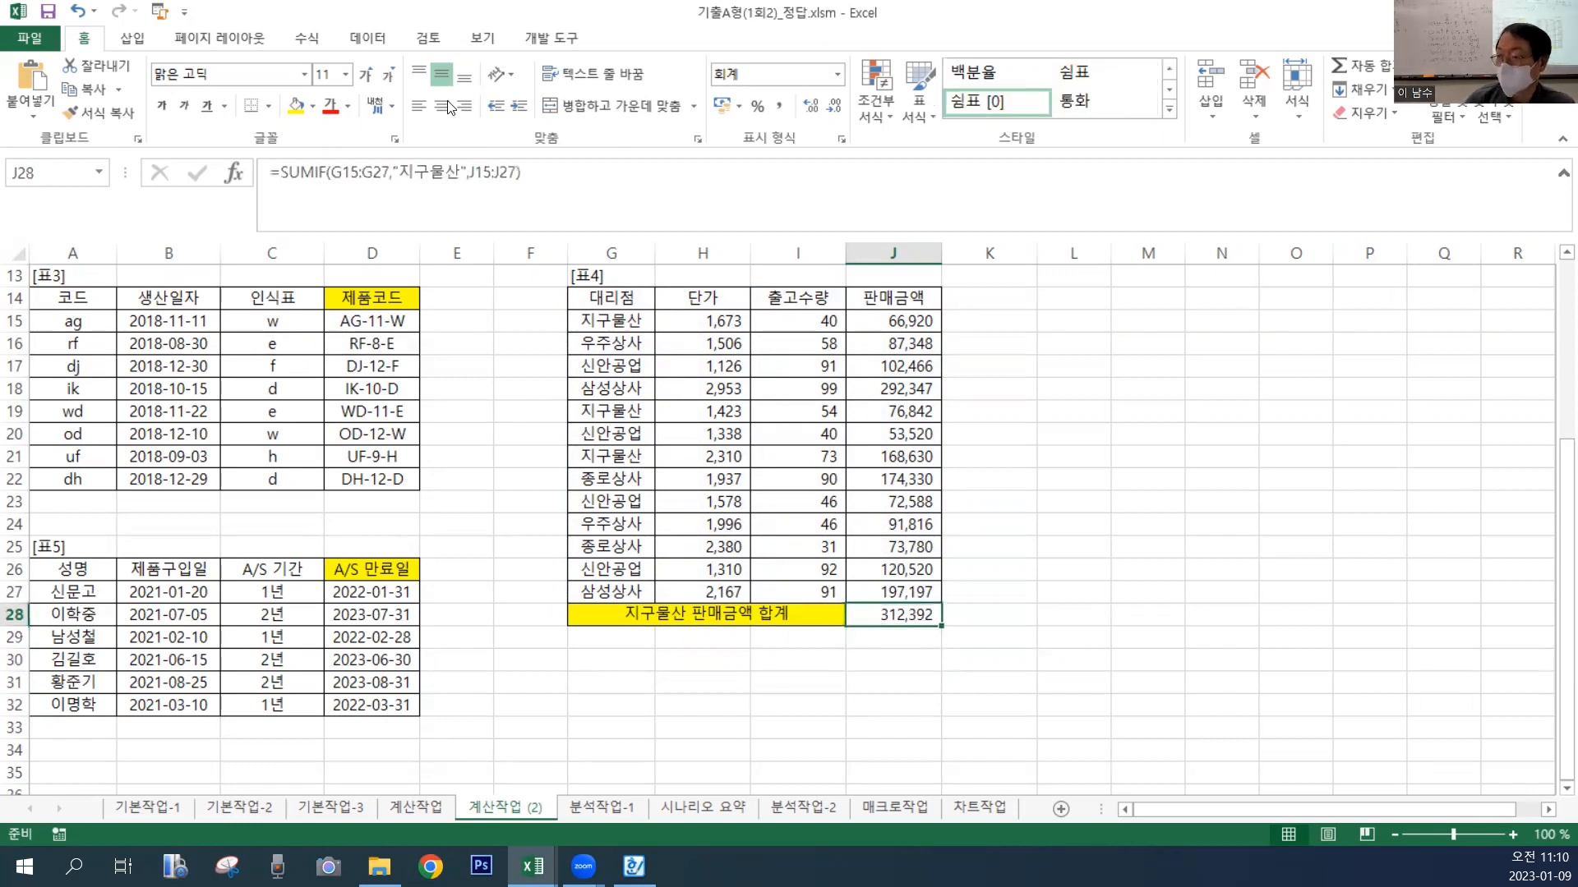
left_click(280, 168)
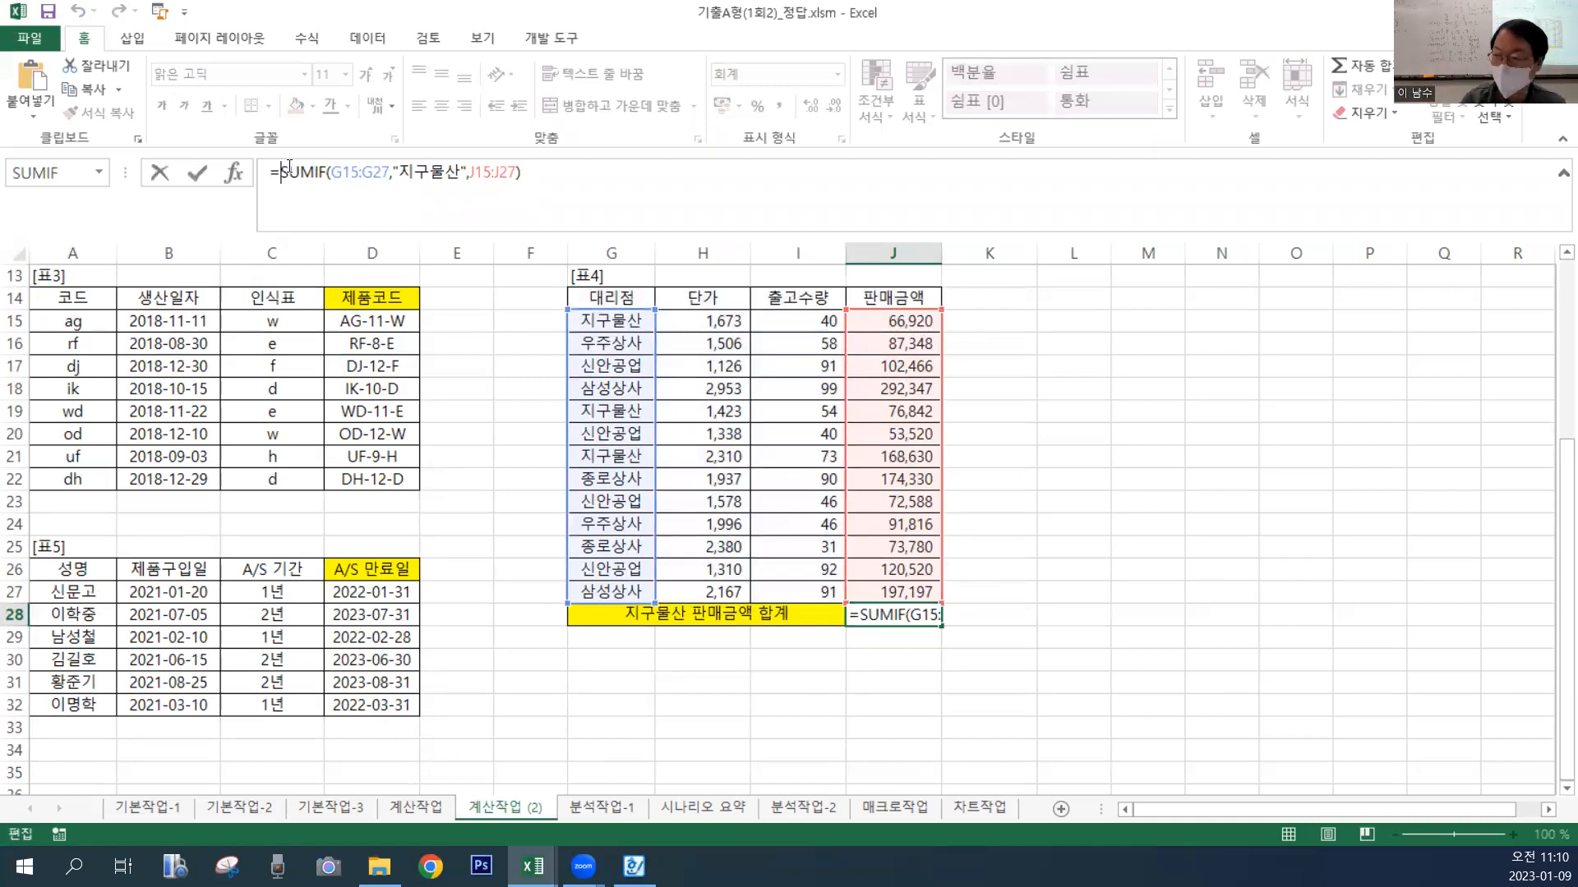
type("ROU")
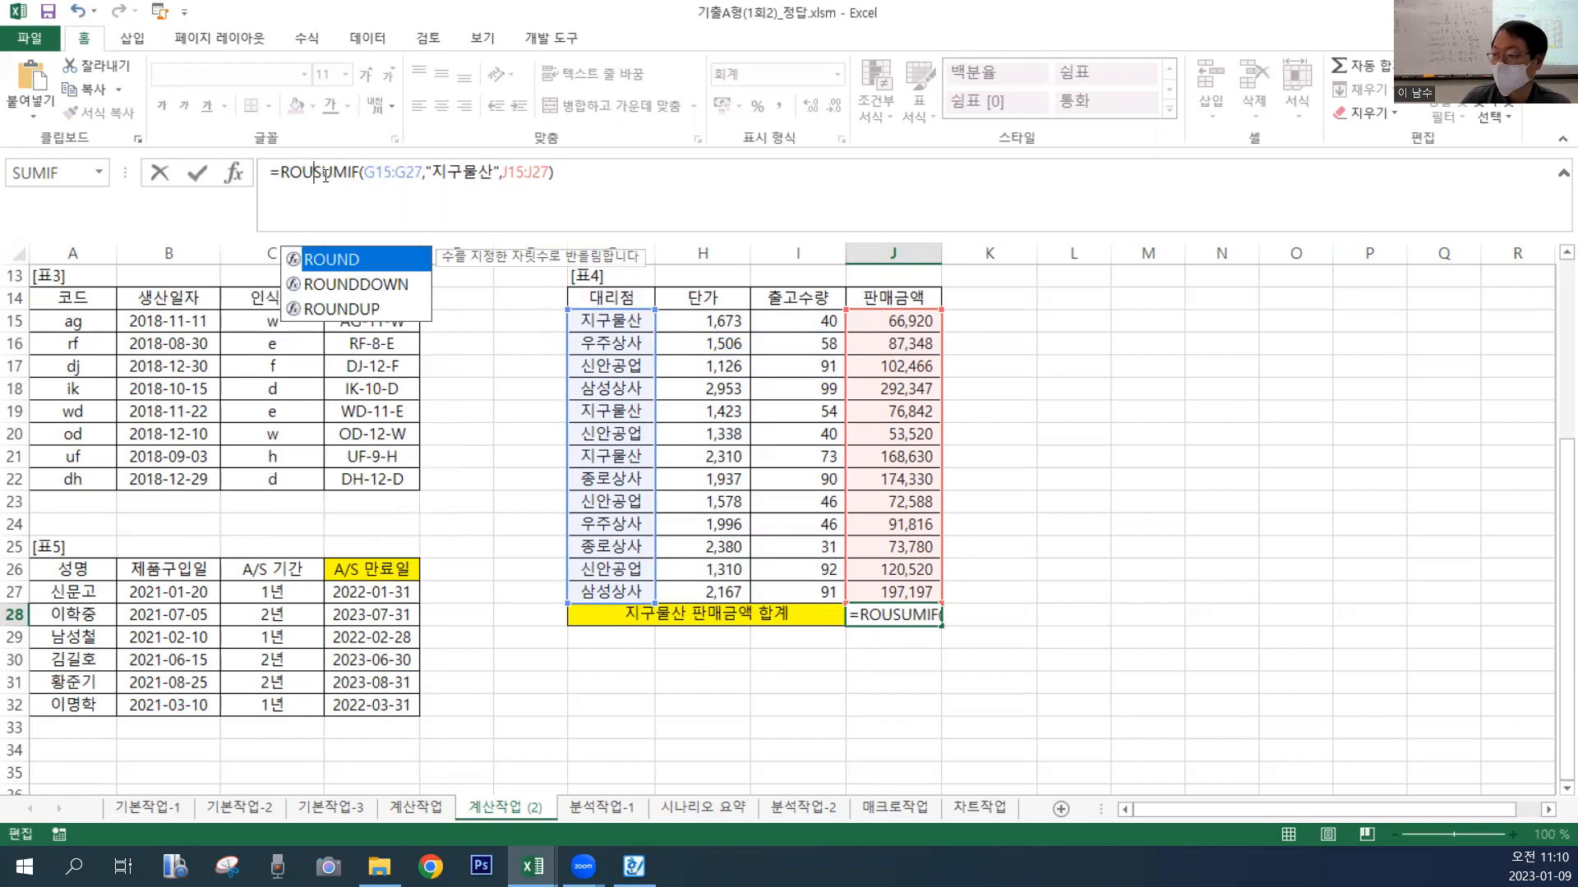
double_click(393, 288)
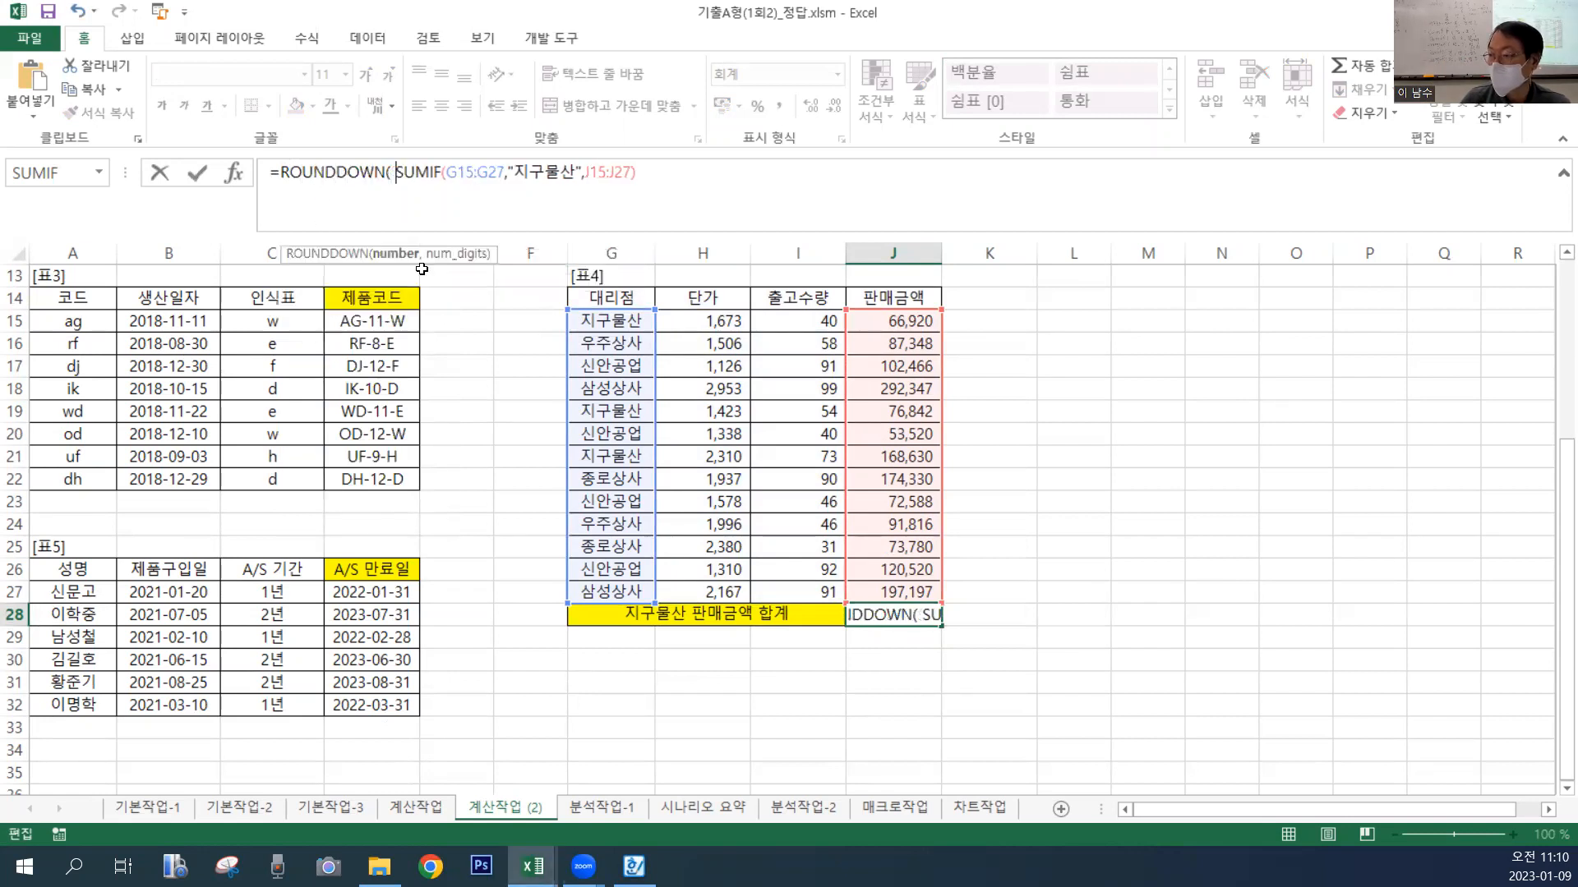
type(",")
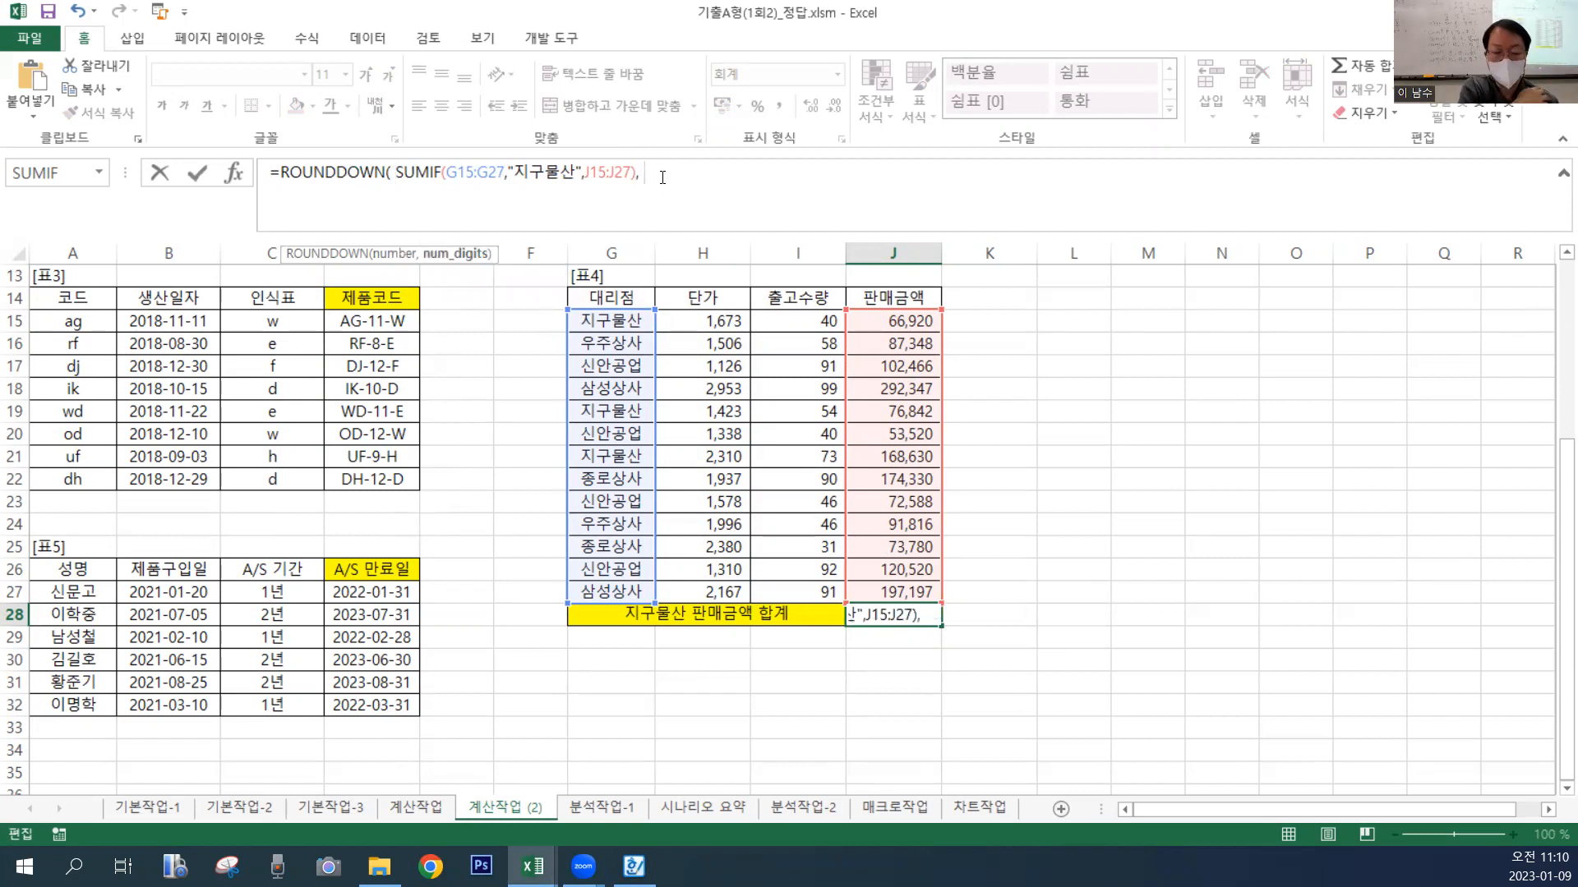
type(" -2)")
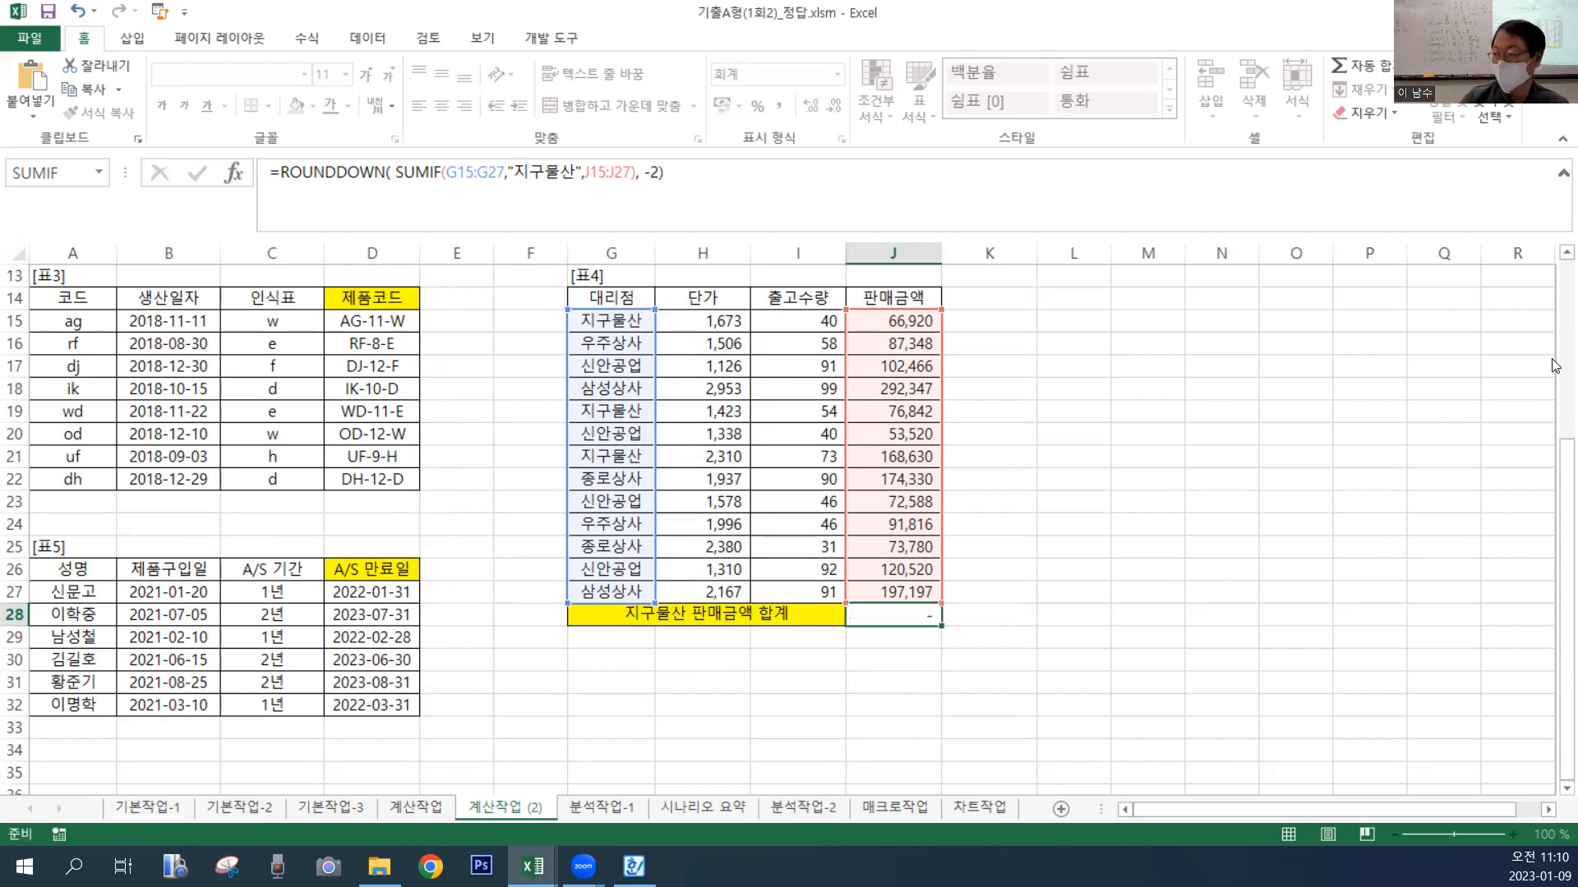
key("Return")
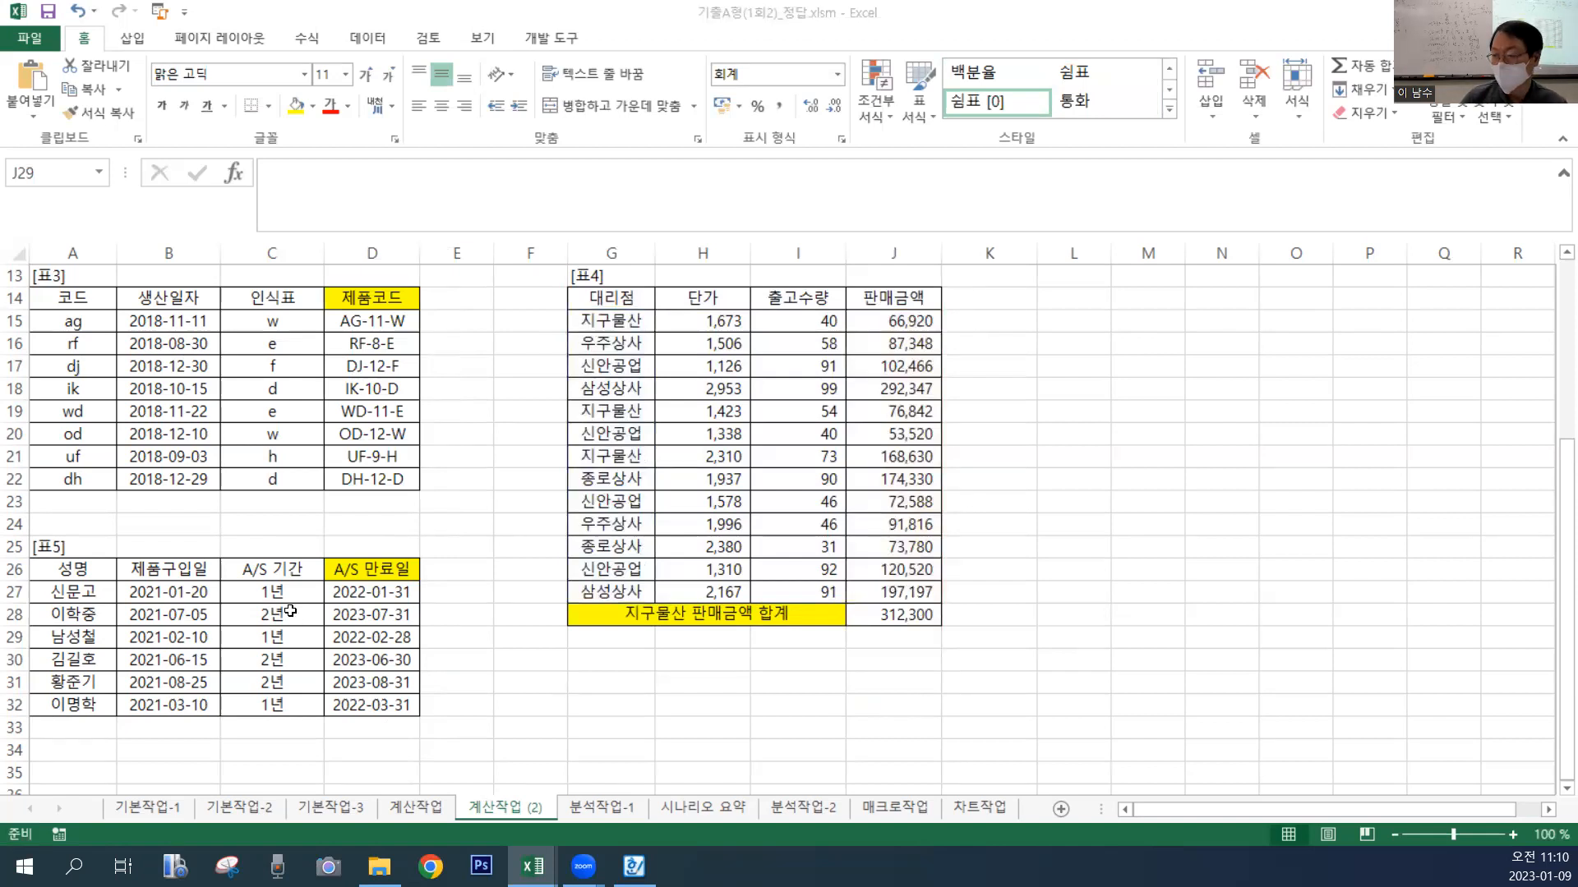
Clear the existing A/S 만료일 formulas in D27:D32 of 표5.
left_click(337, 625)
left_click(921, 625)
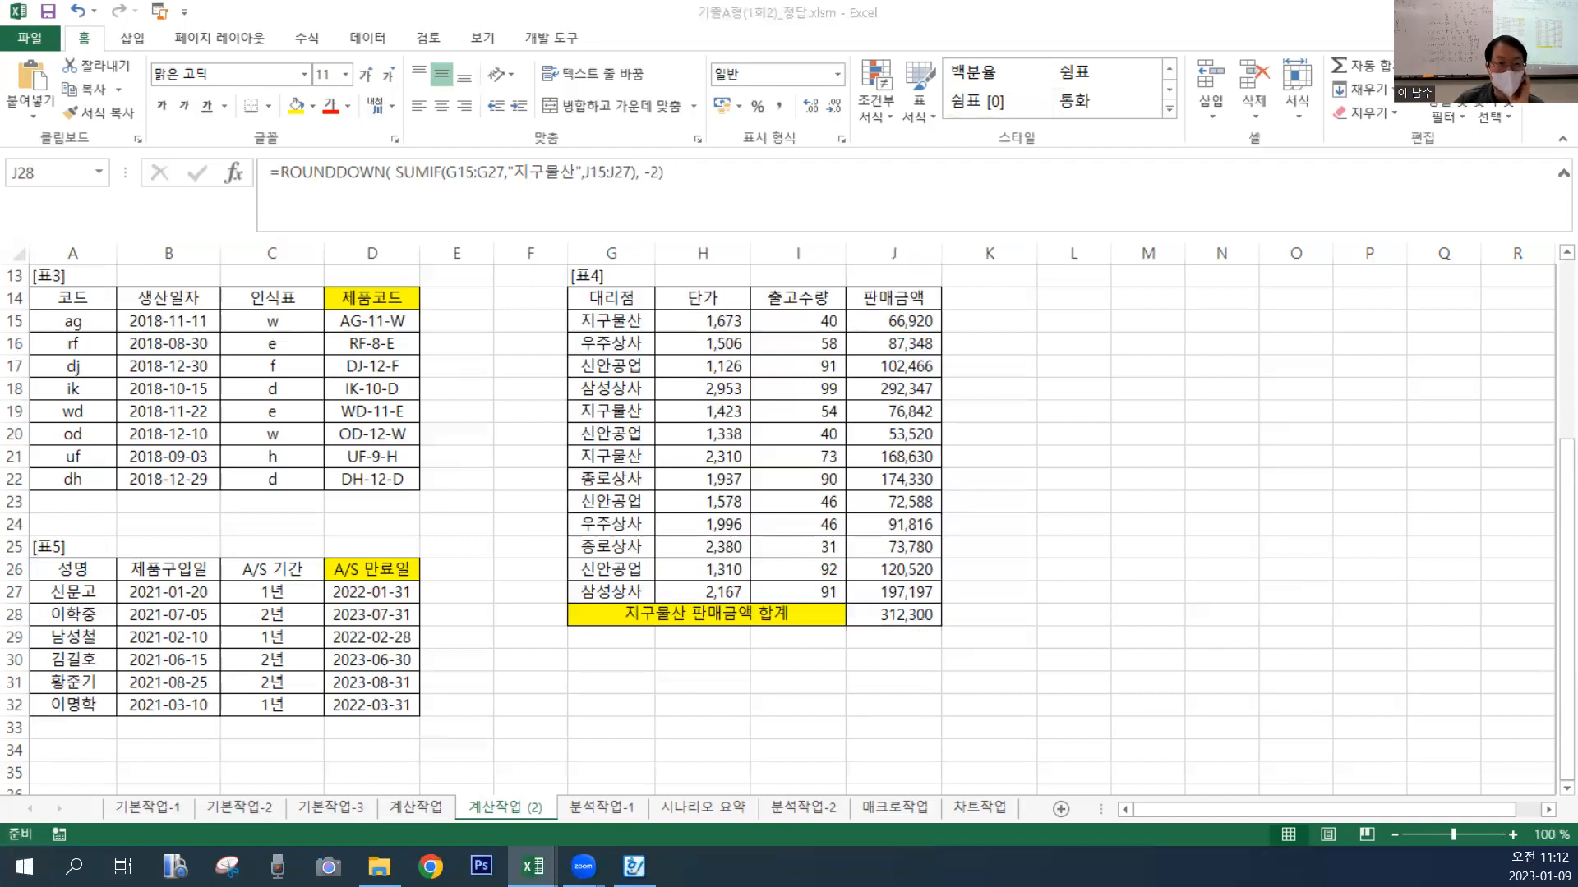
left_click(452, 665)
left_click_drag(381, 591, 374, 711)
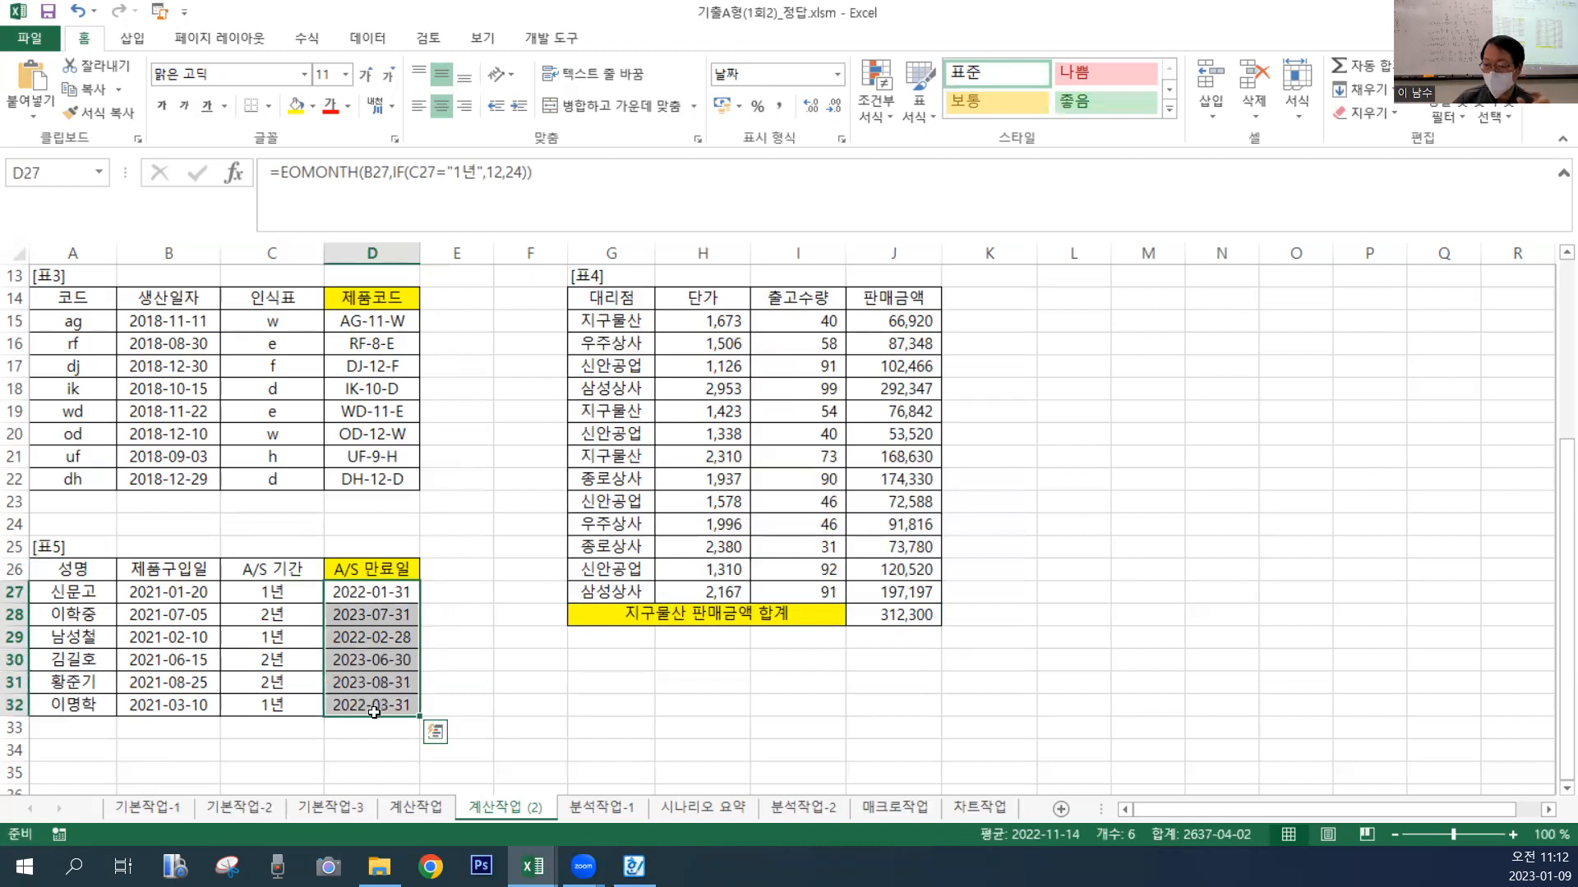
key("Delete")
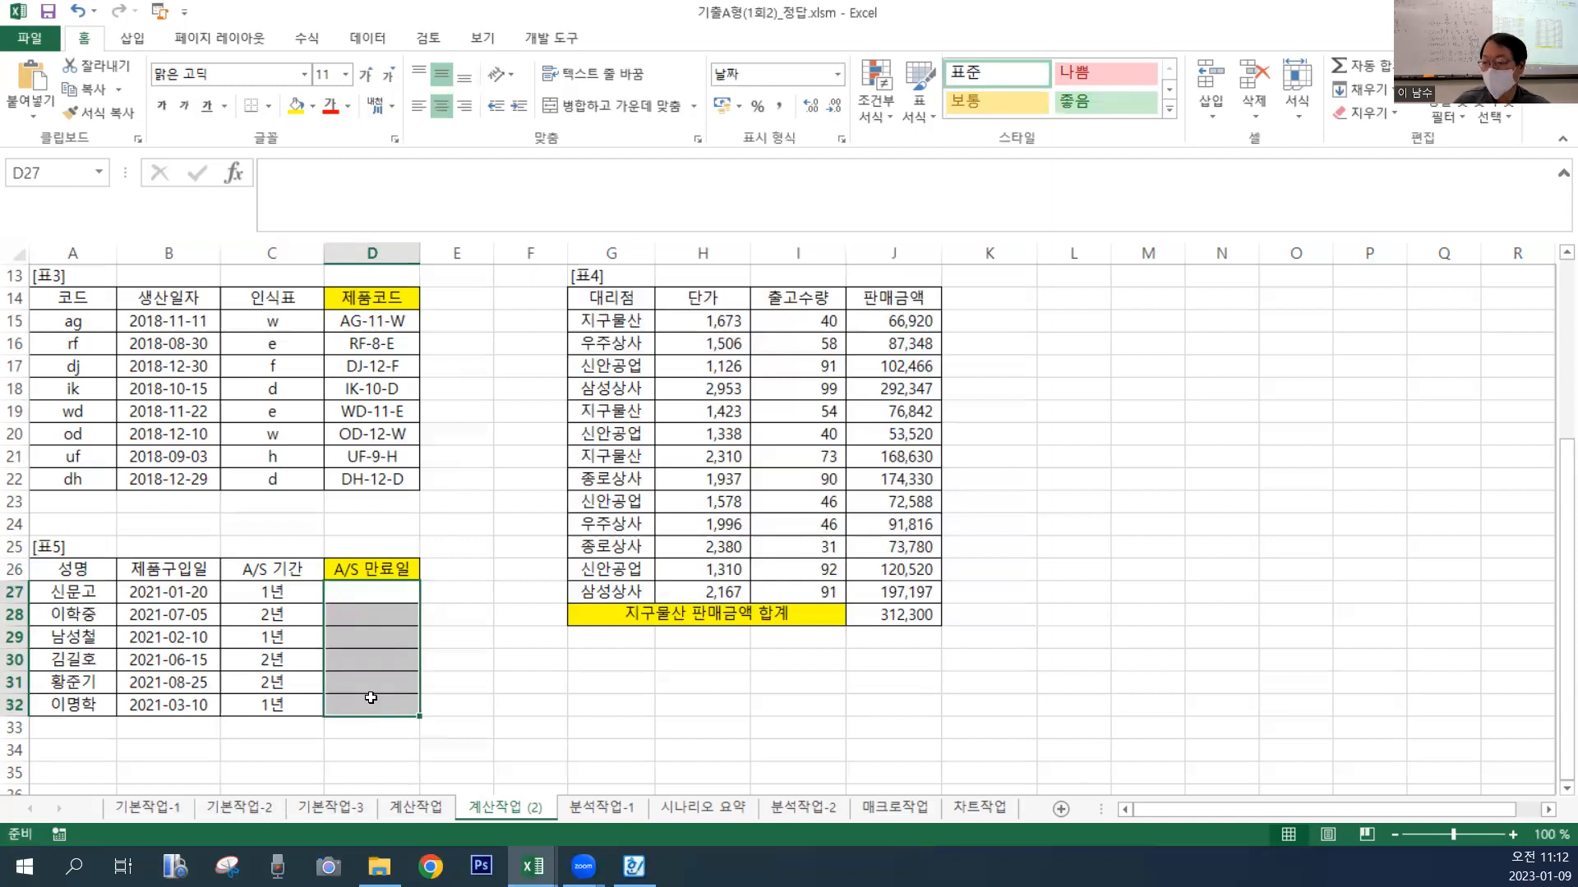
Enter =EOMONTH(B27,1) as the first A/S 만료일 formula in D27 of 표5.
left_click(395, 596)
left_click(394, 209)
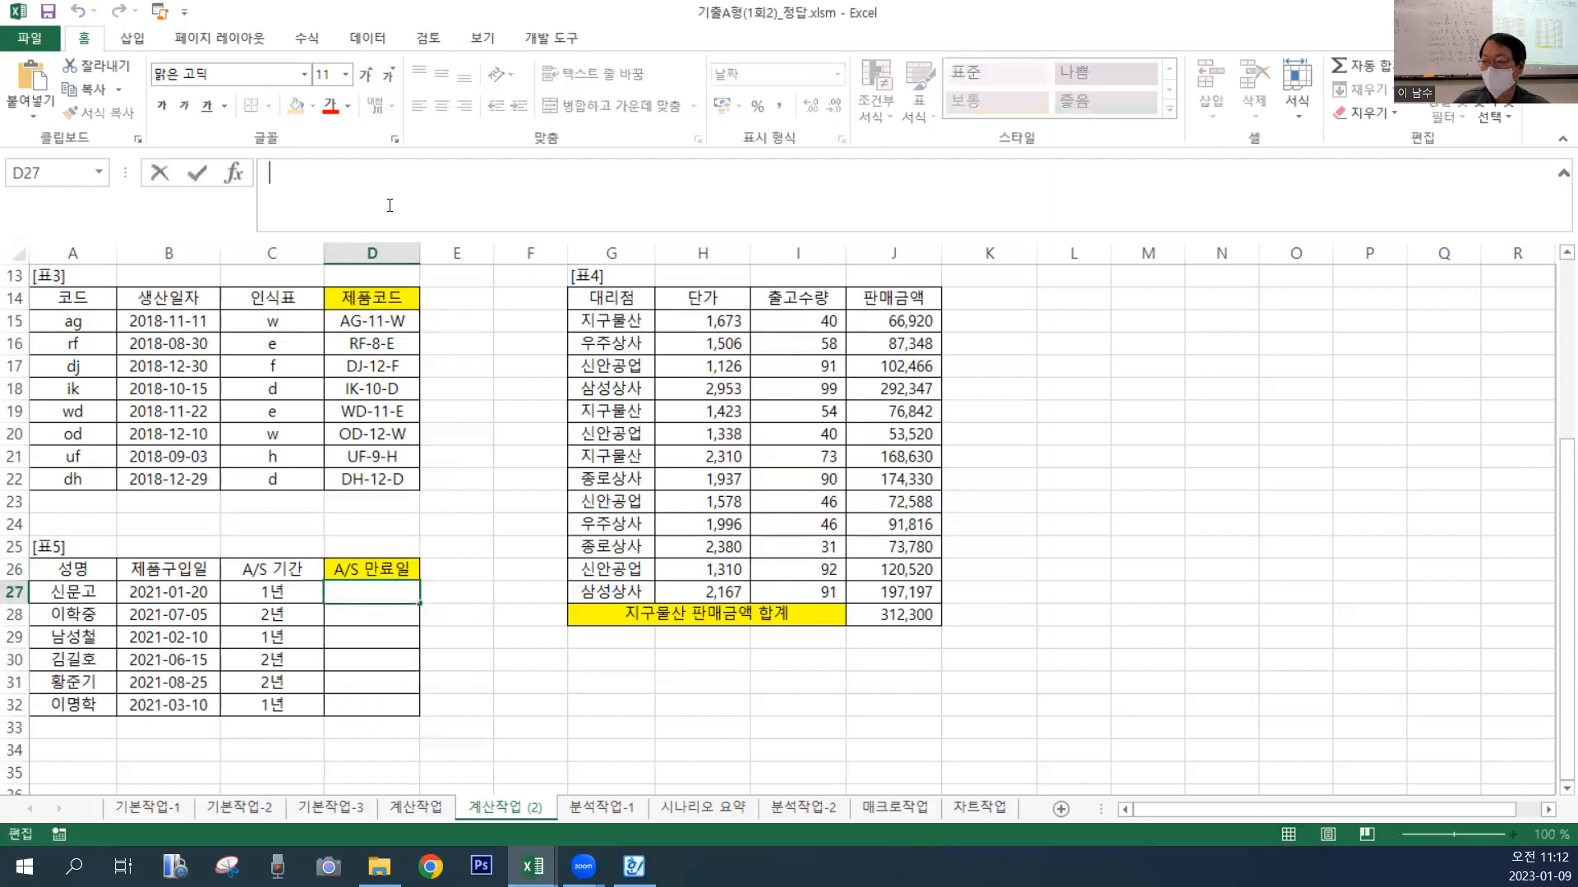
type("=")
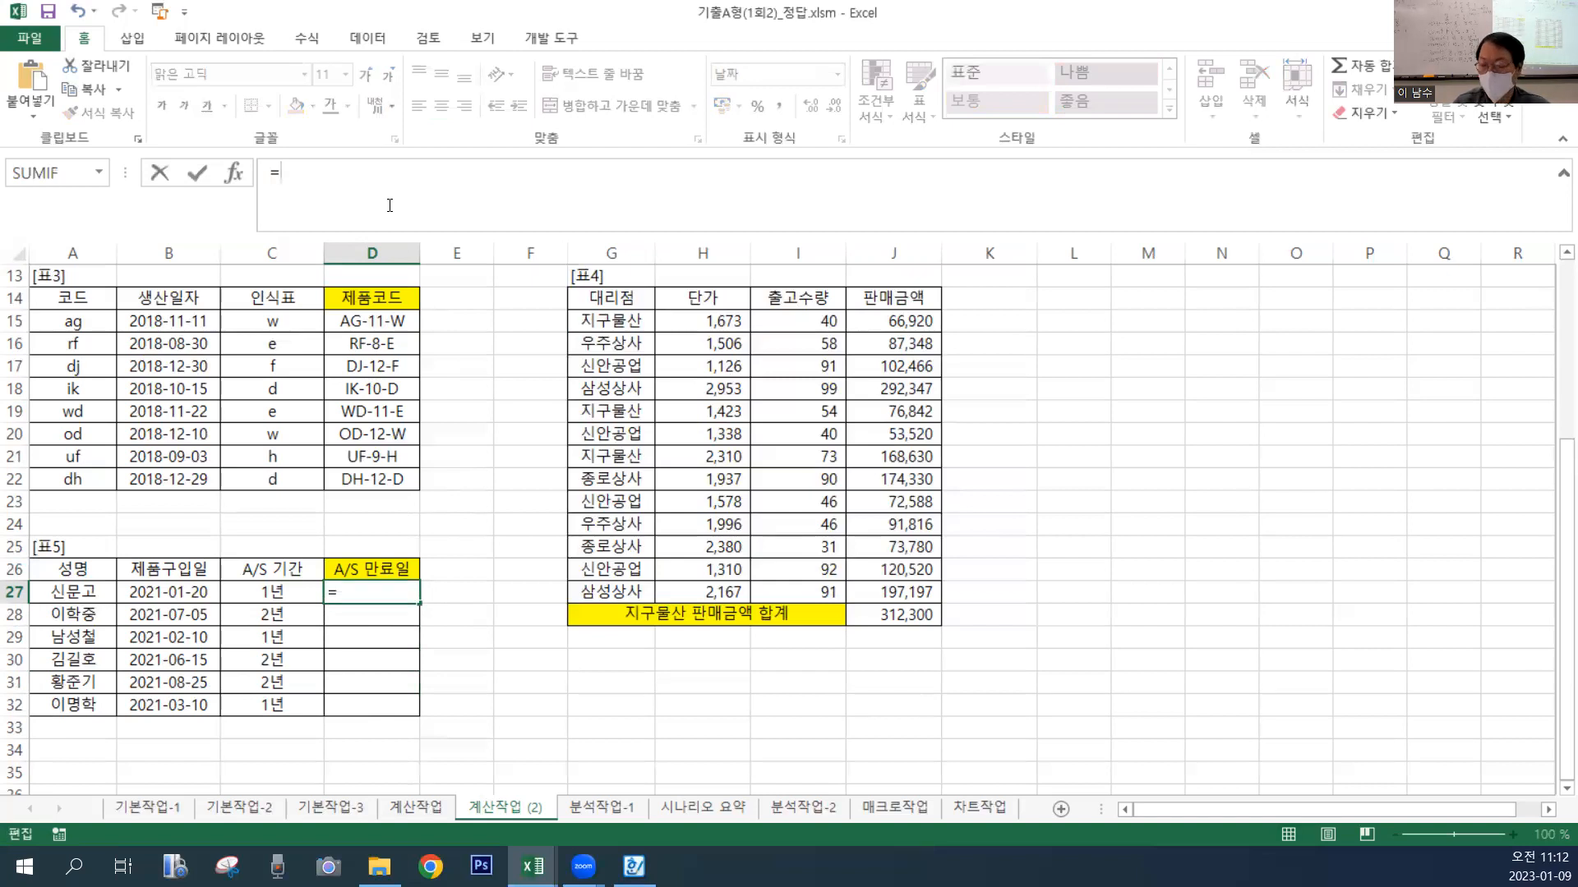
type("E")
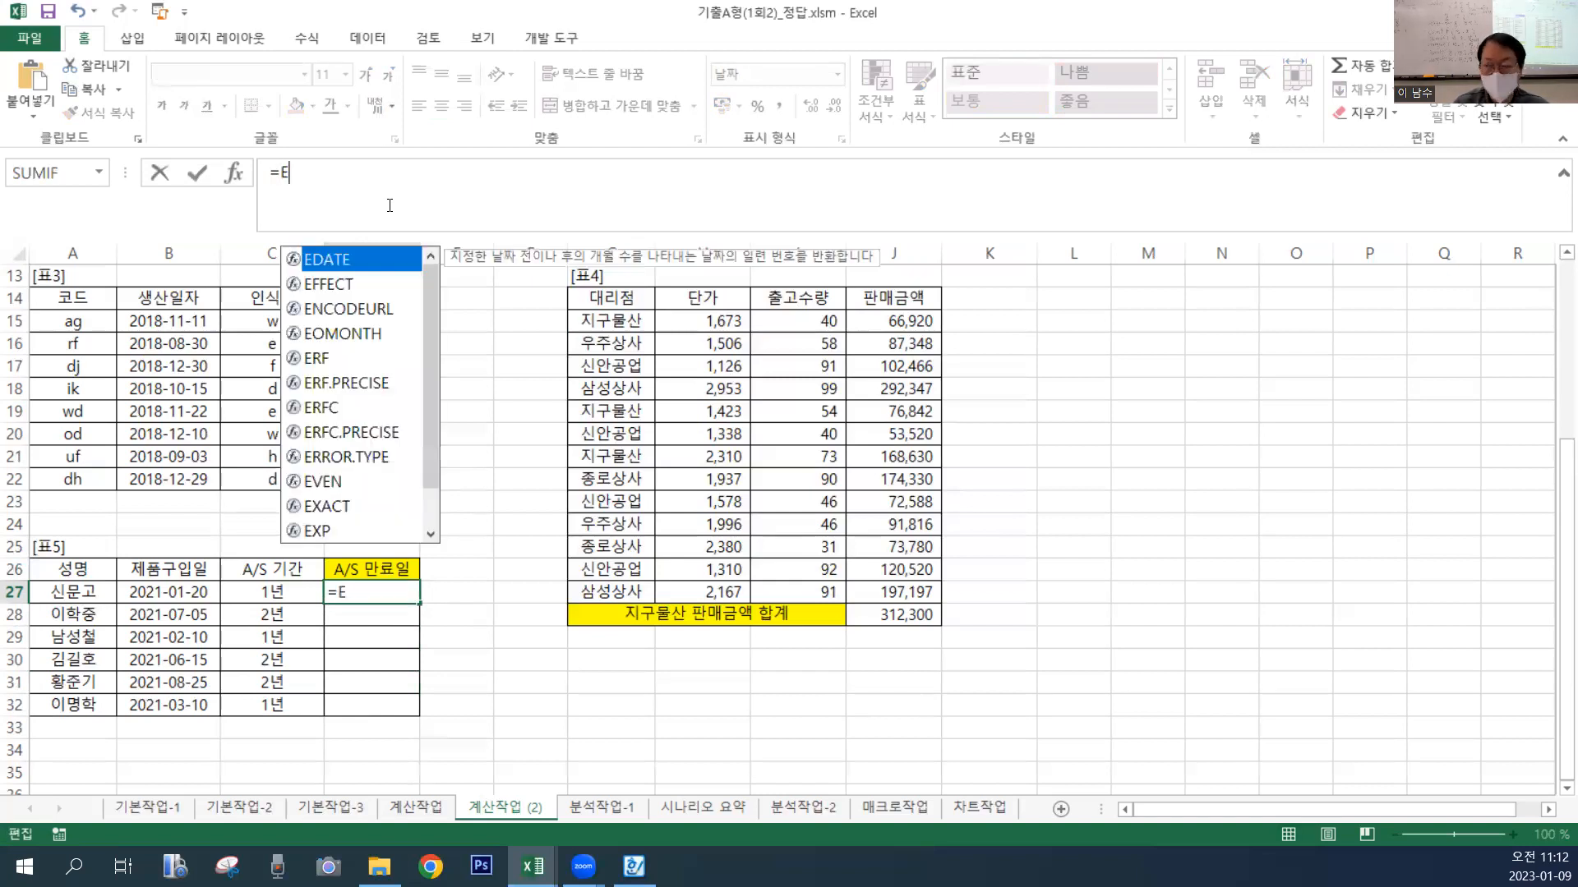
type("O")
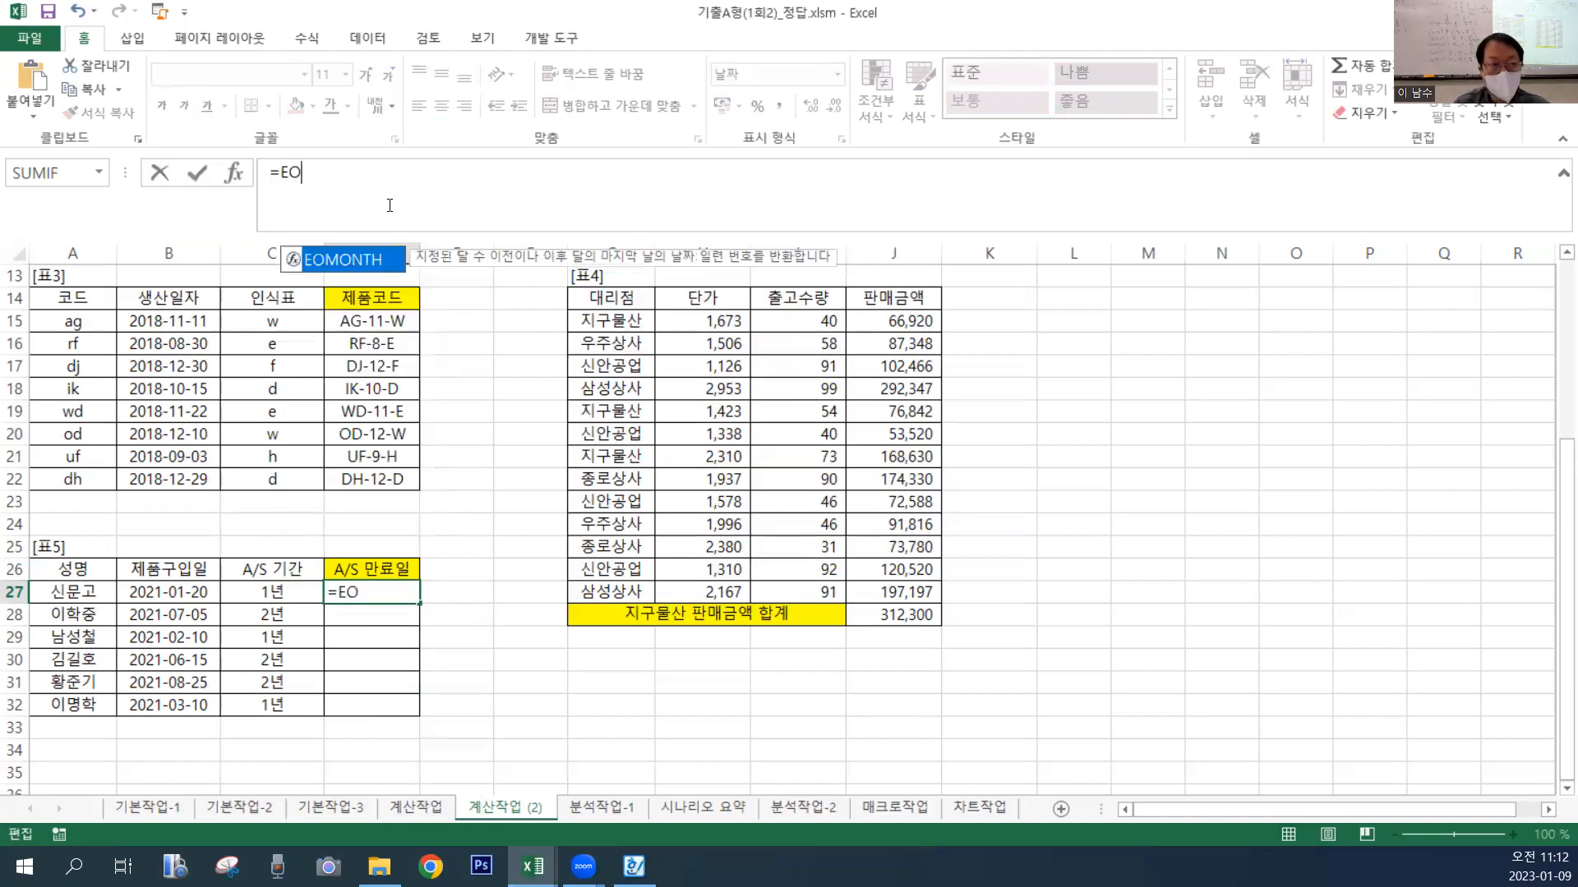
double_click(362, 259)
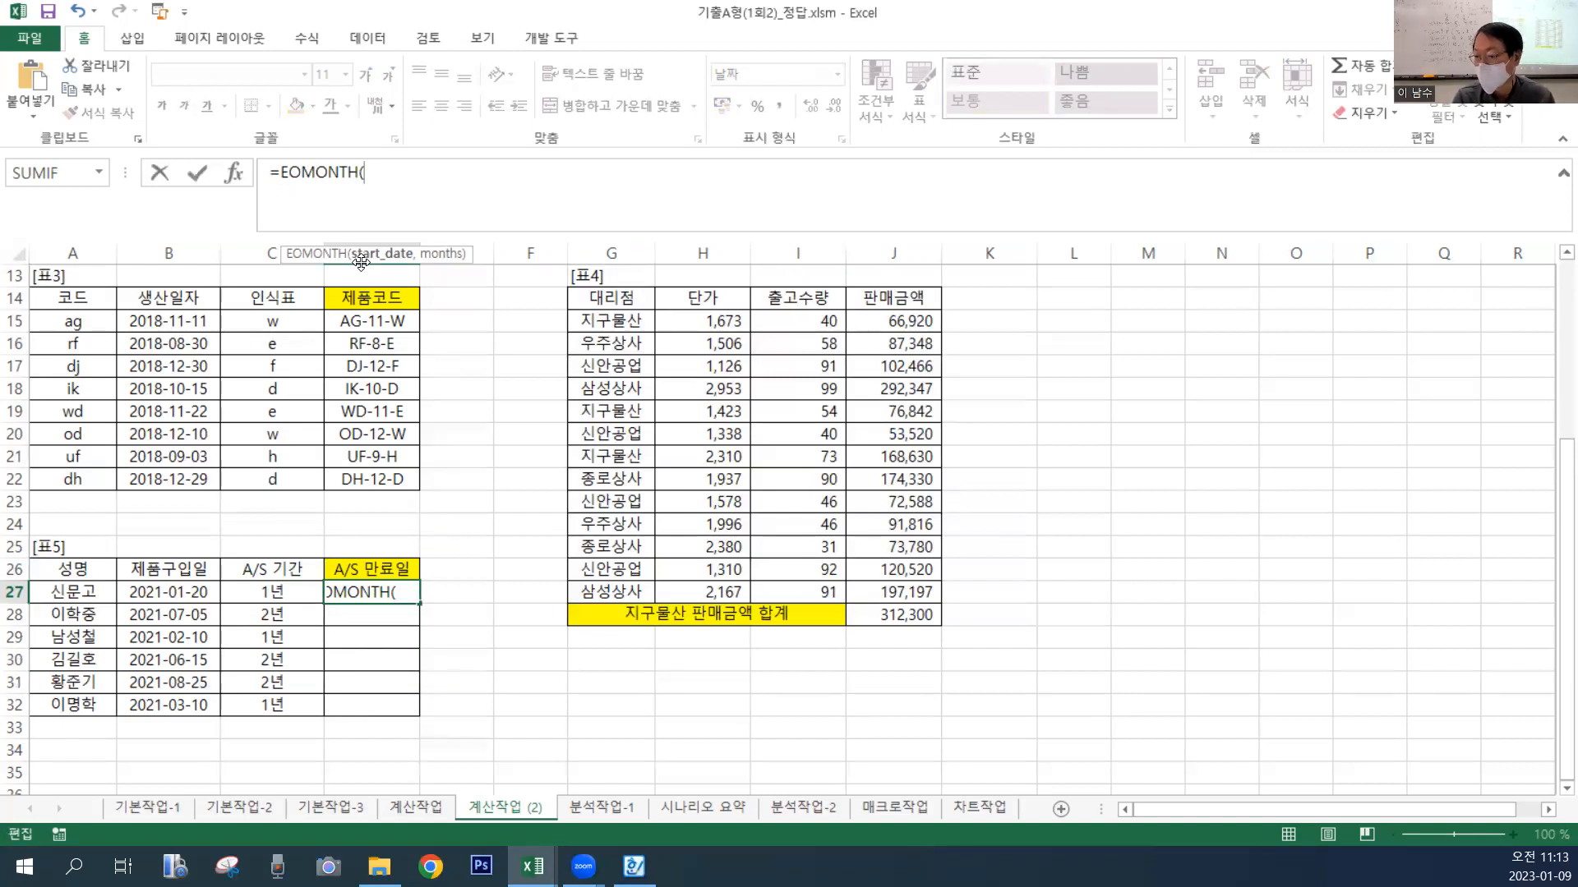
left_click(171, 592)
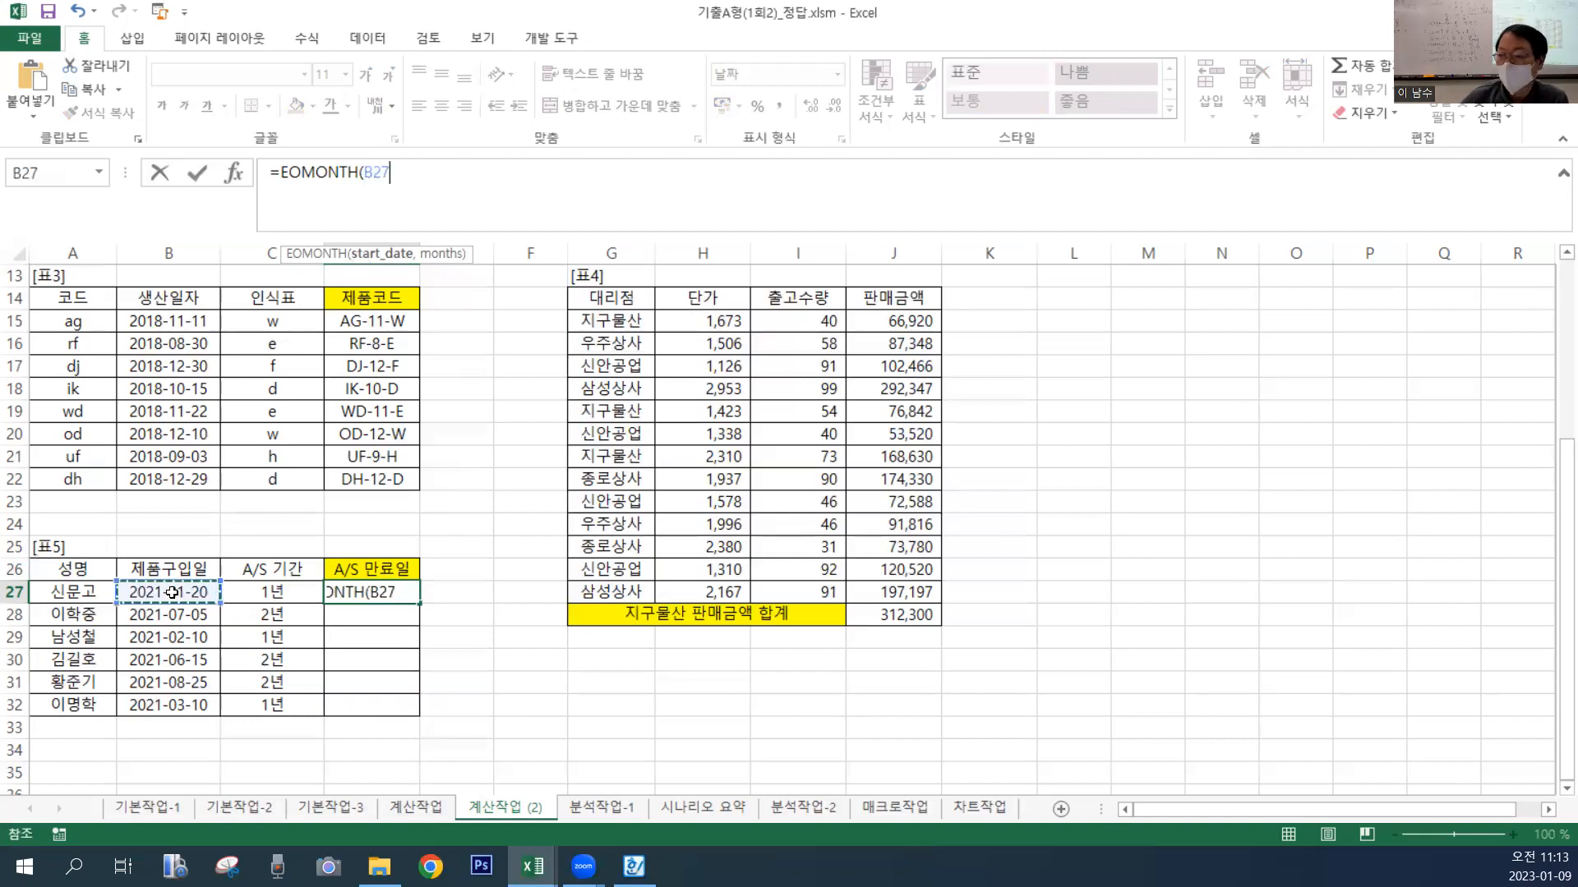
type(",")
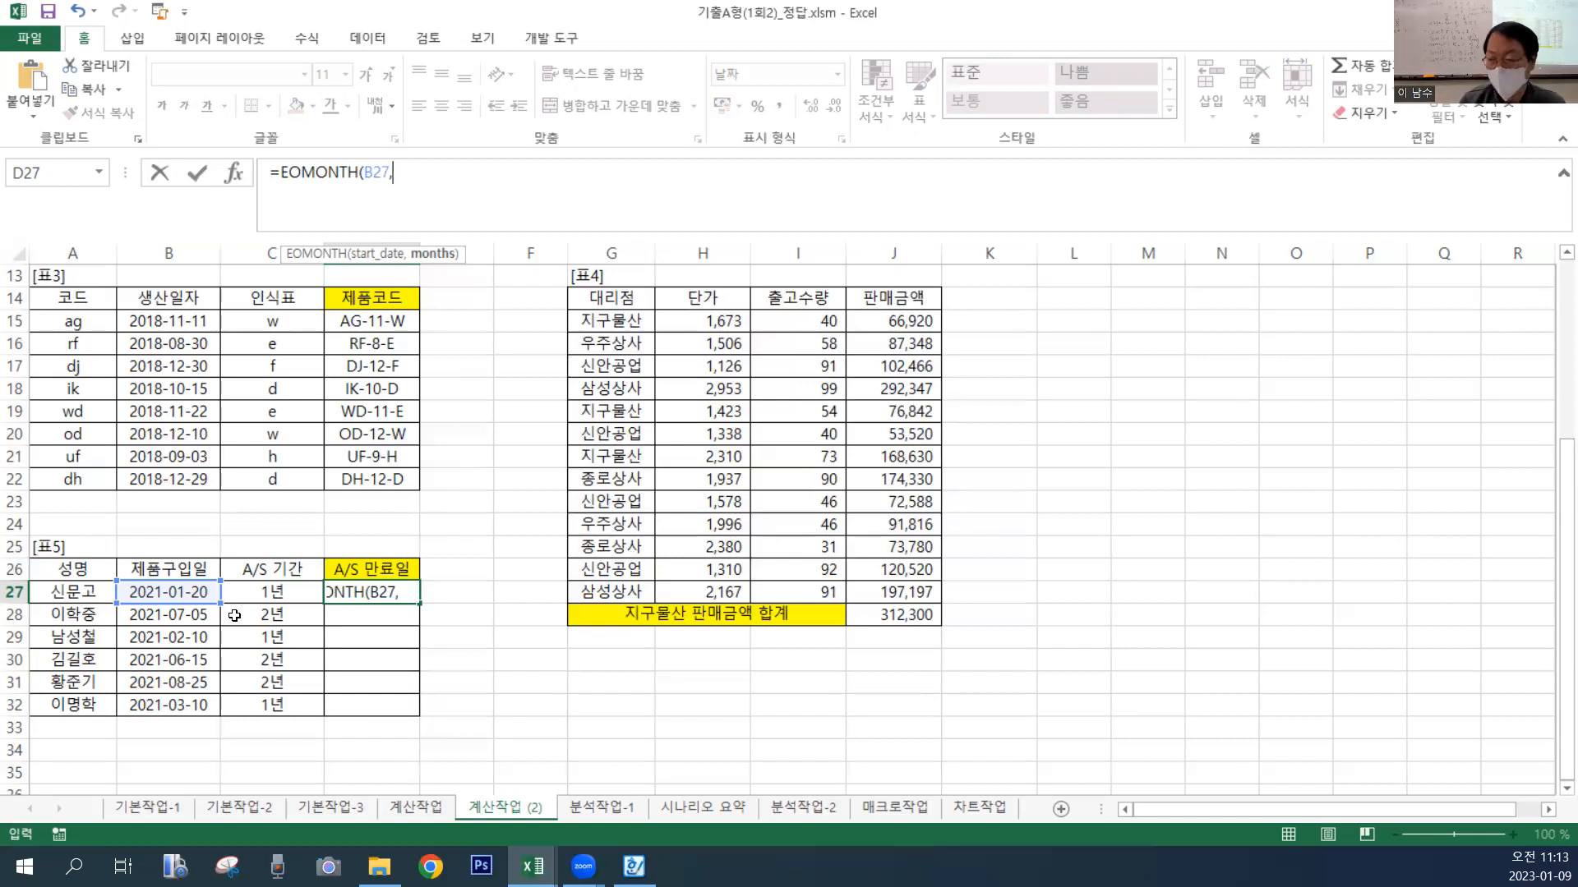
type("1")
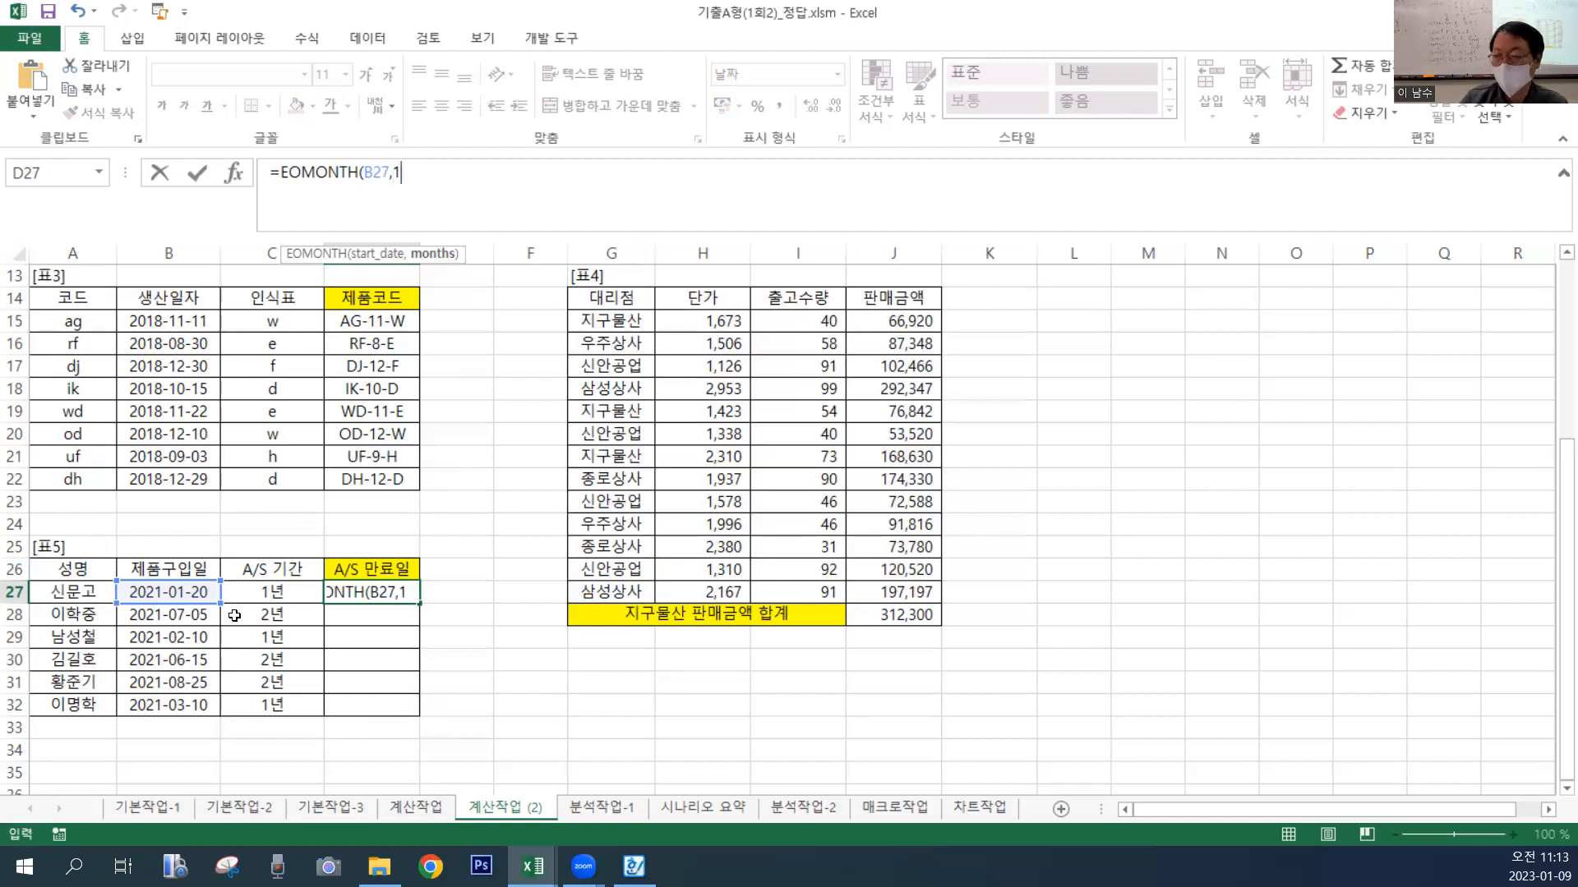
type(")")
key("Return")
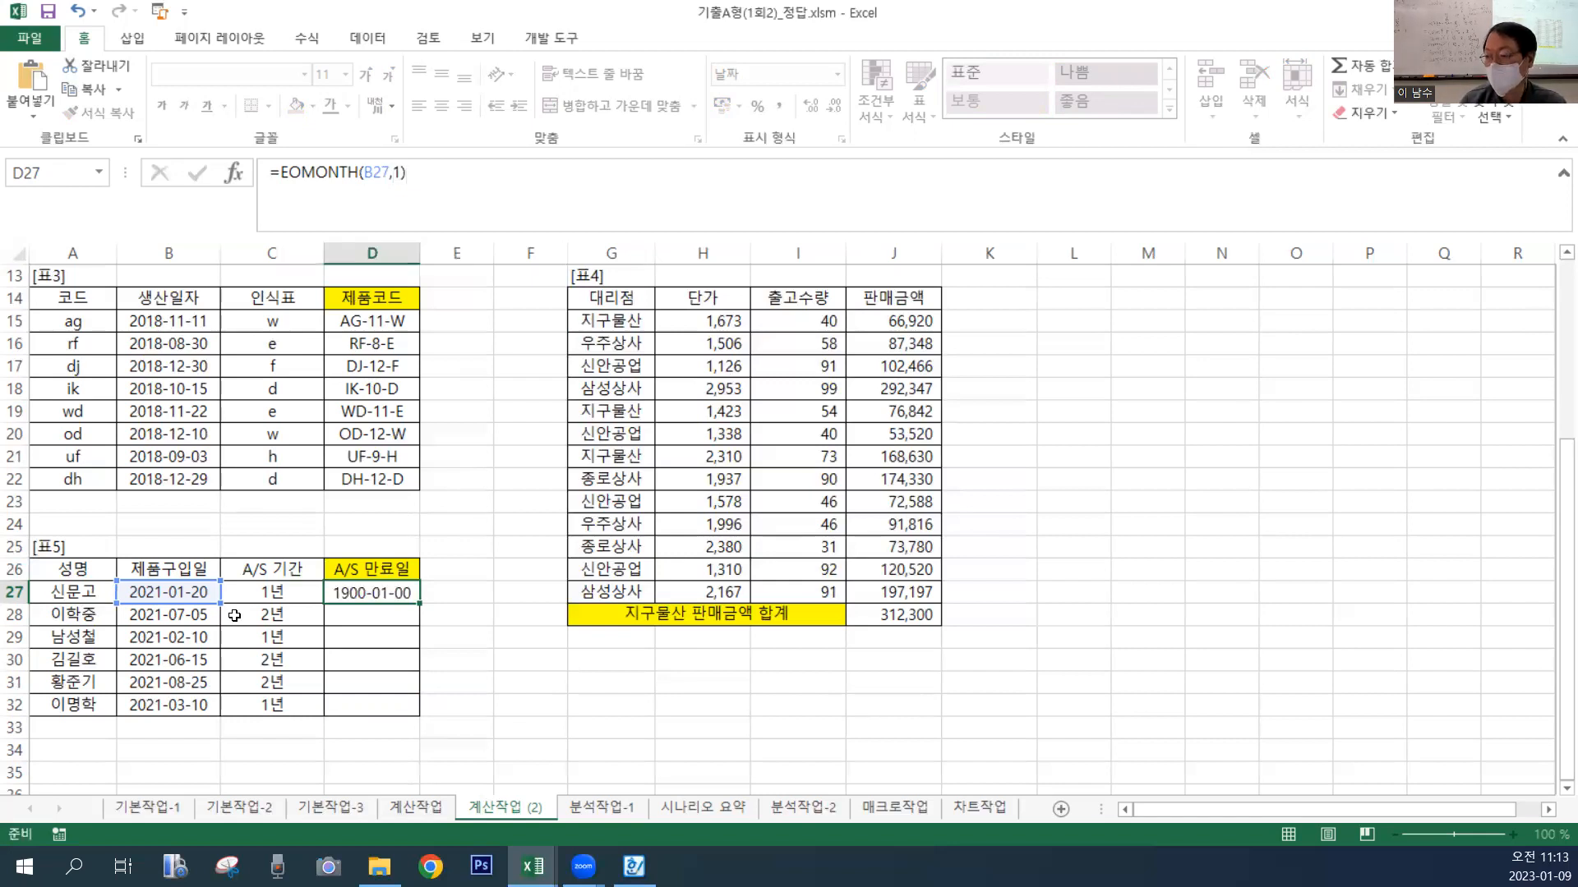
Set the months argument of the EOMONTH formula in D27 to 12.
left_click(379, 596)
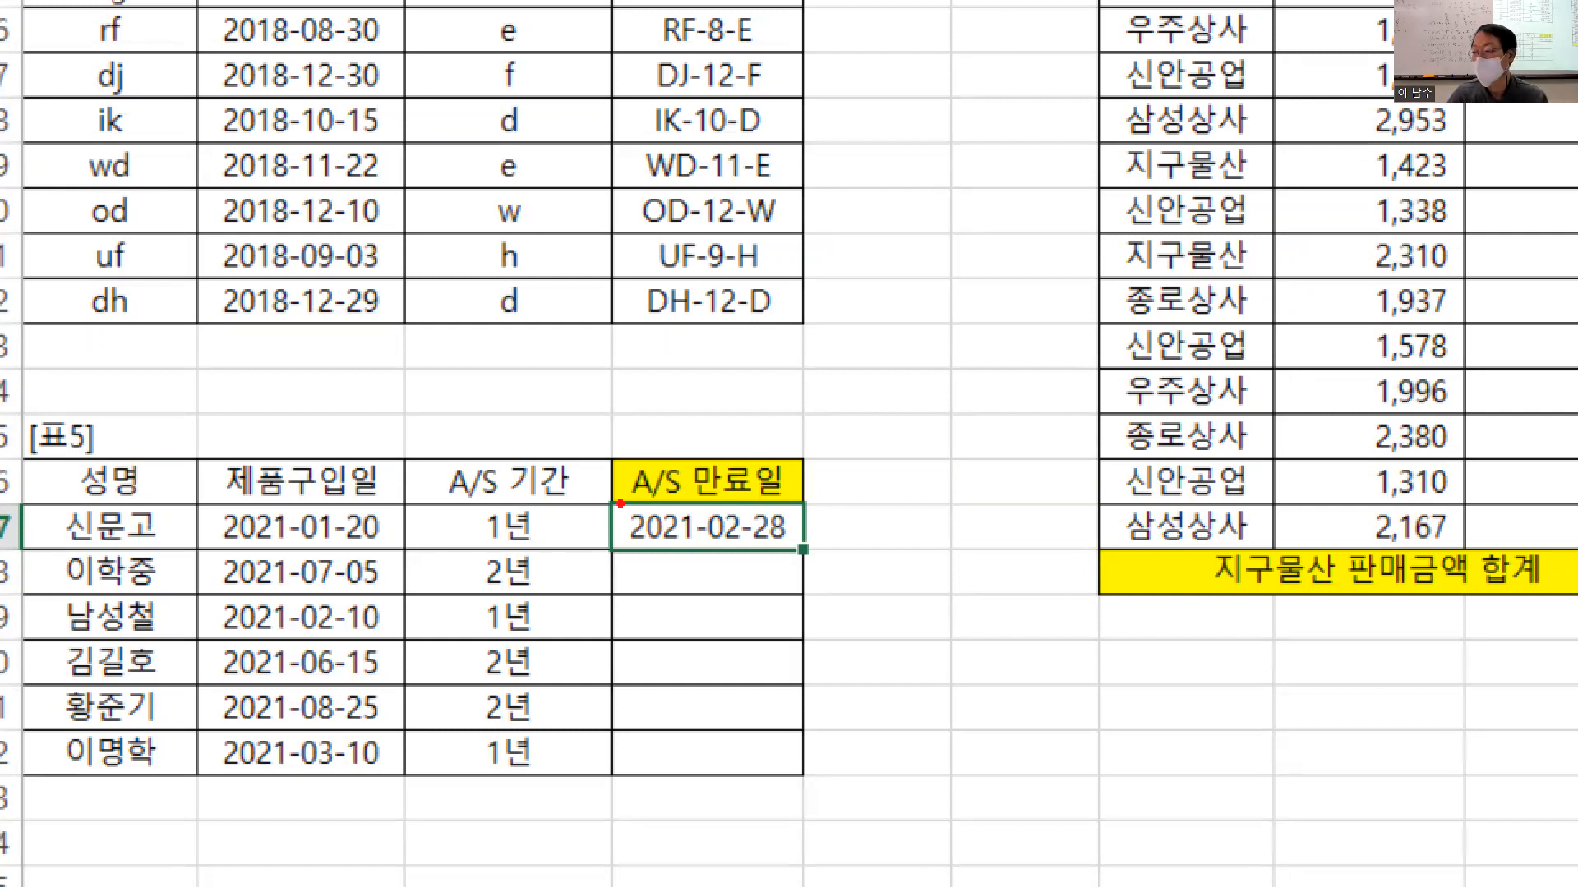
mouse_move(611, 506)
left_mouse_down()
mouse_move(651, 566)
mouse_move(807, 551)
left_mouse_up()
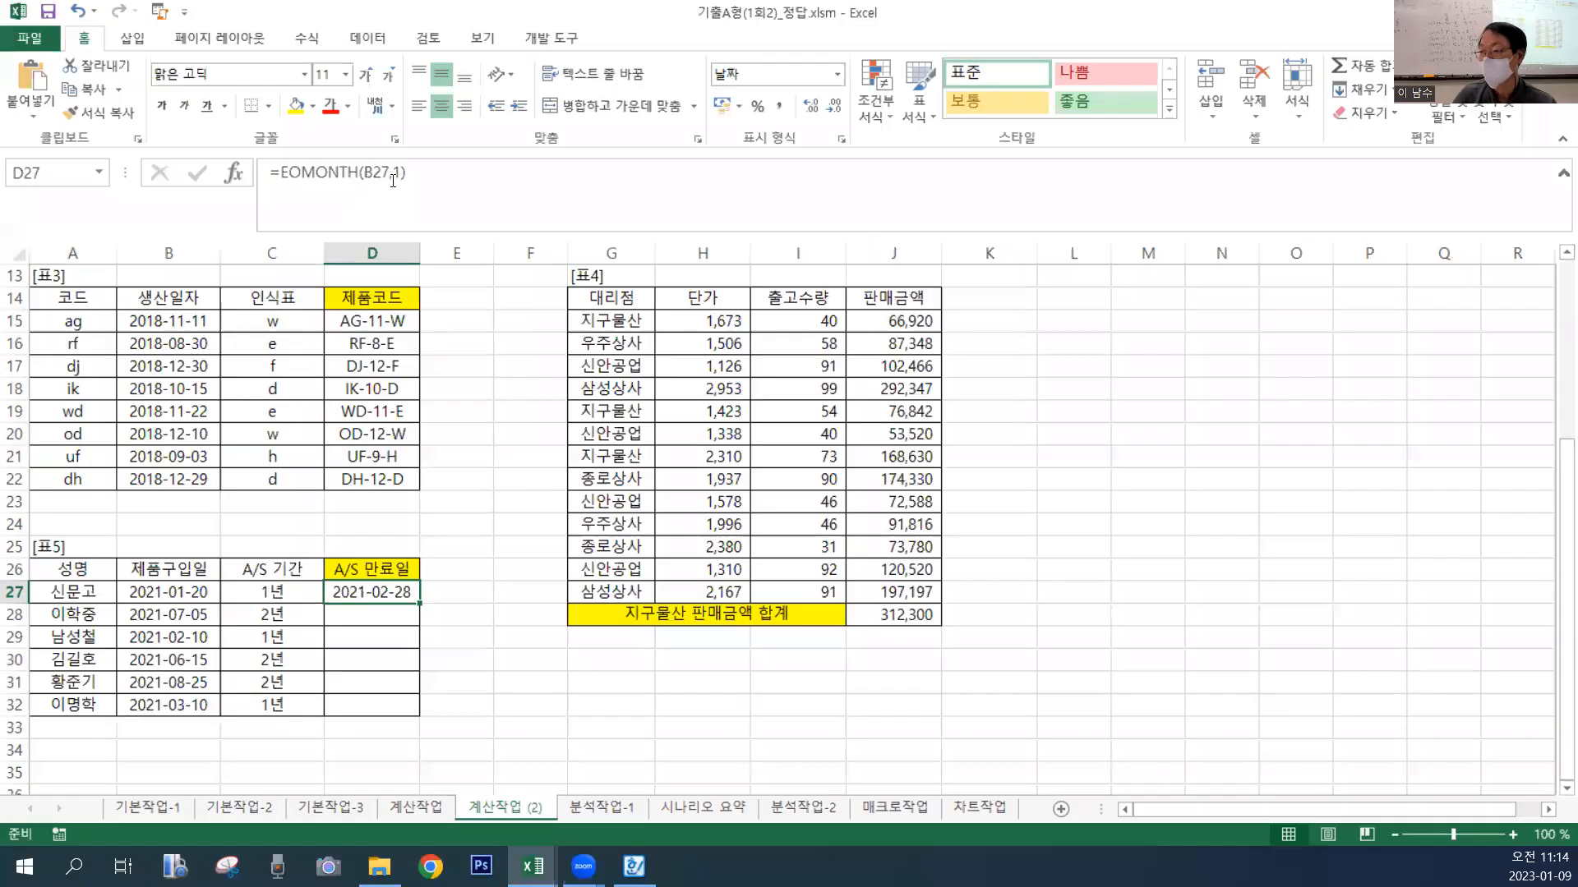
left_click(392, 176)
type("12")
key("Delete")
key("Return")
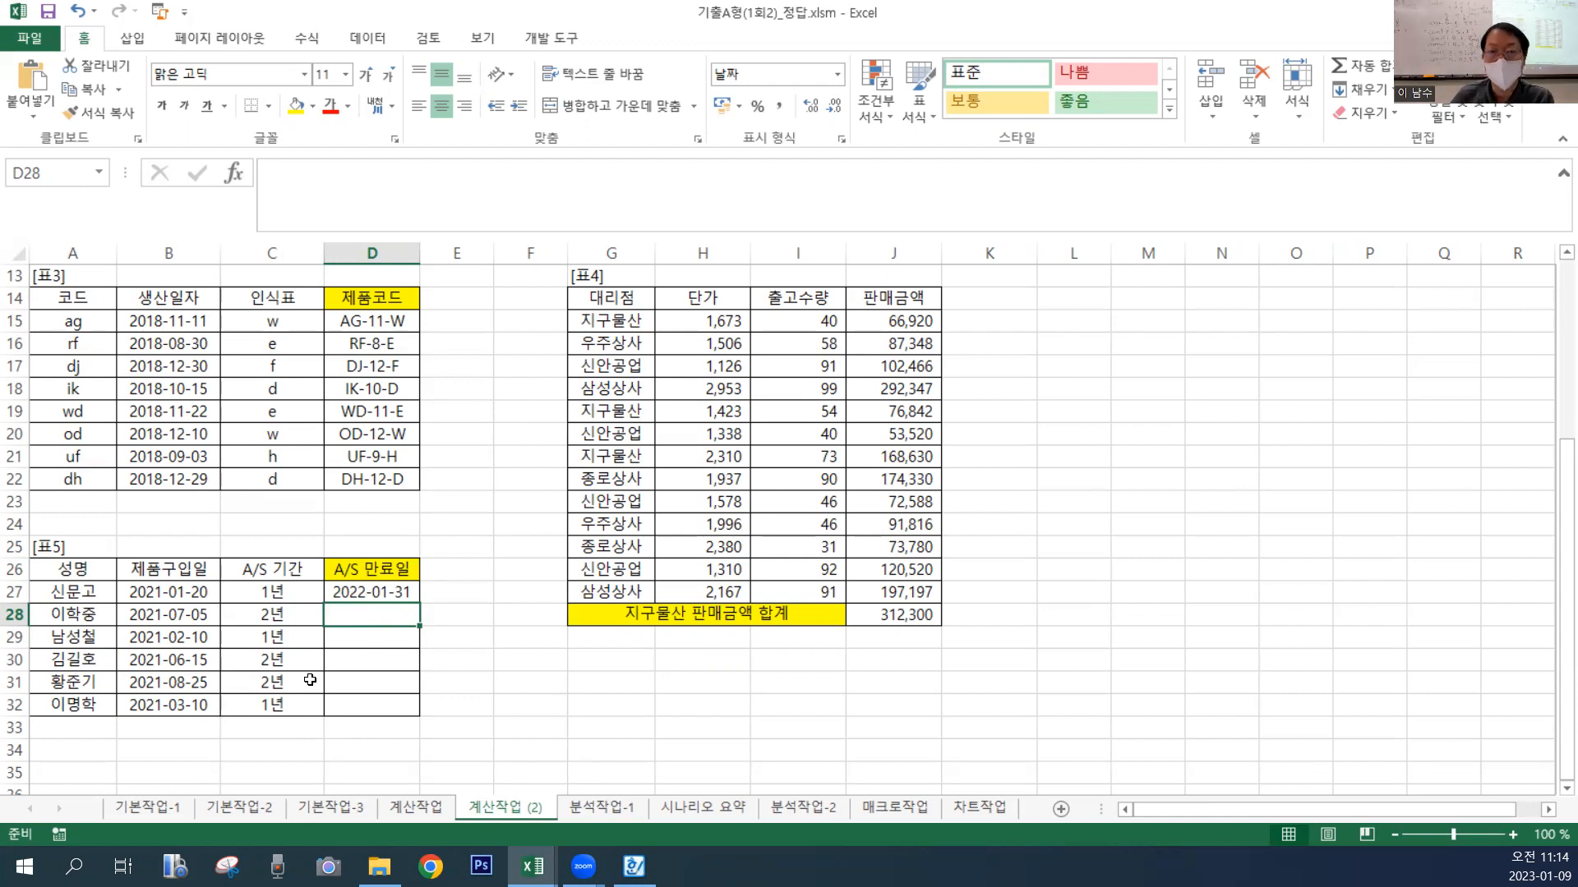
Replace the months argument of D27's EOMONTH formula with an IF function testing C27="1년".
left_click(396, 593)
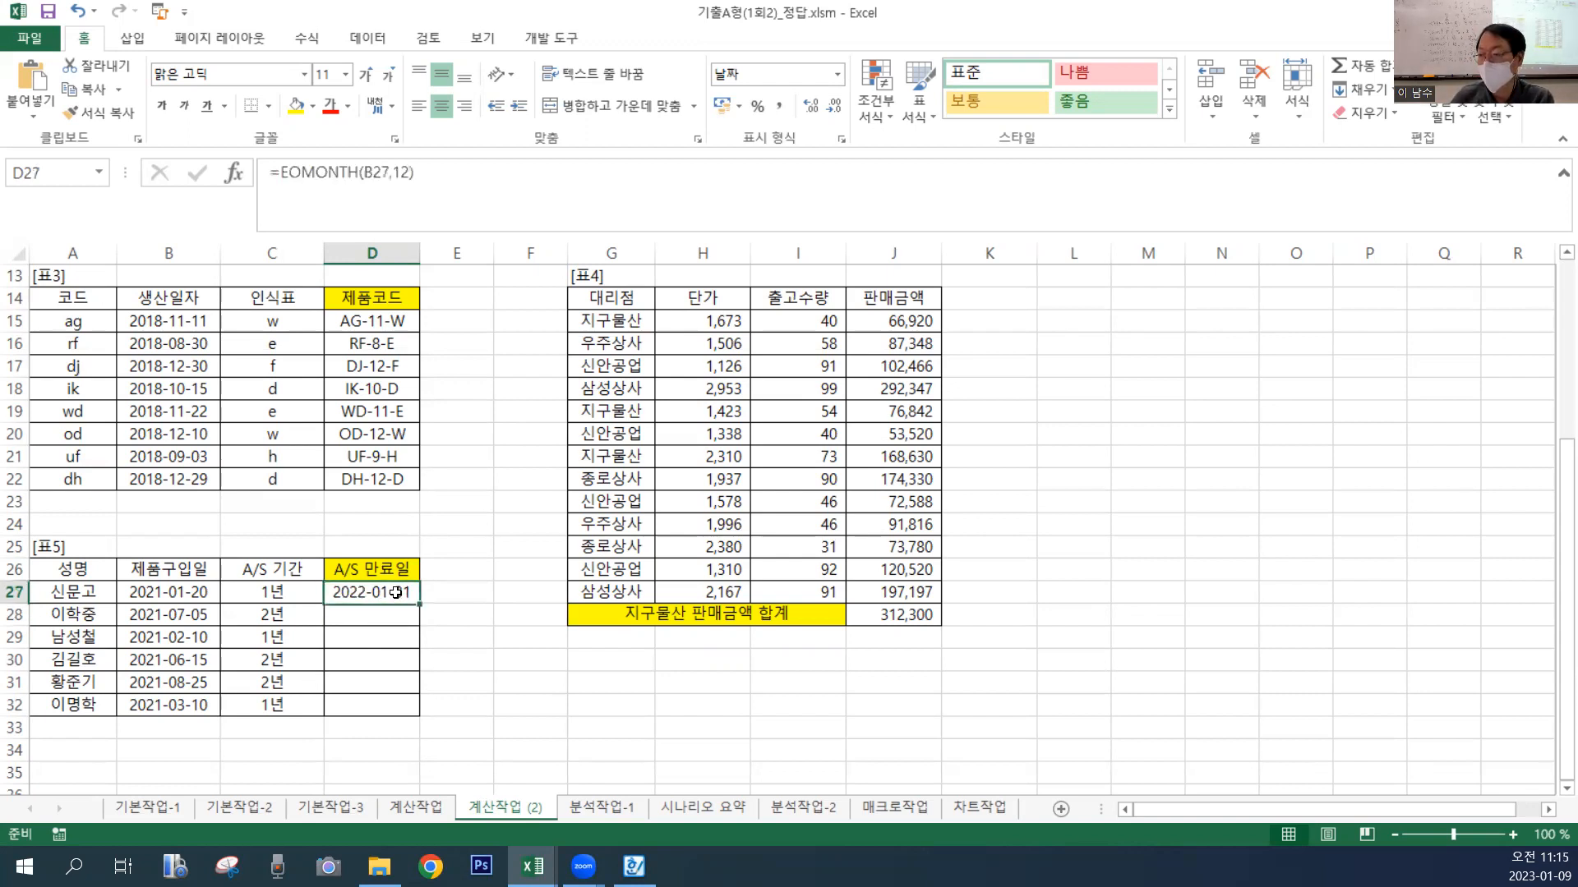
left_click_drag(392, 171, 408, 174)
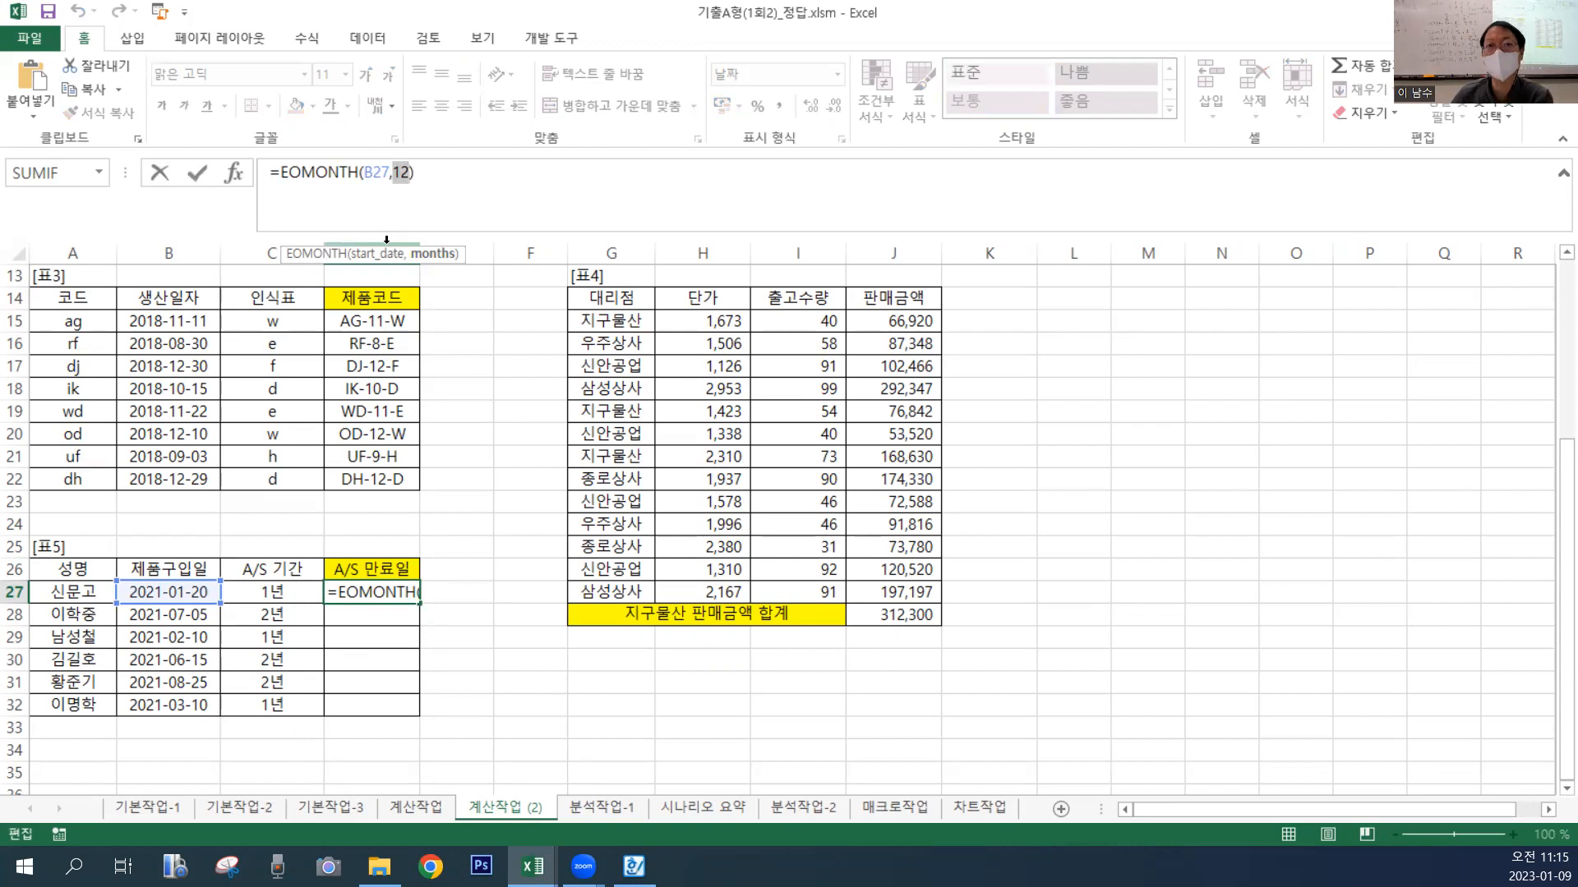
key("BackSpace")
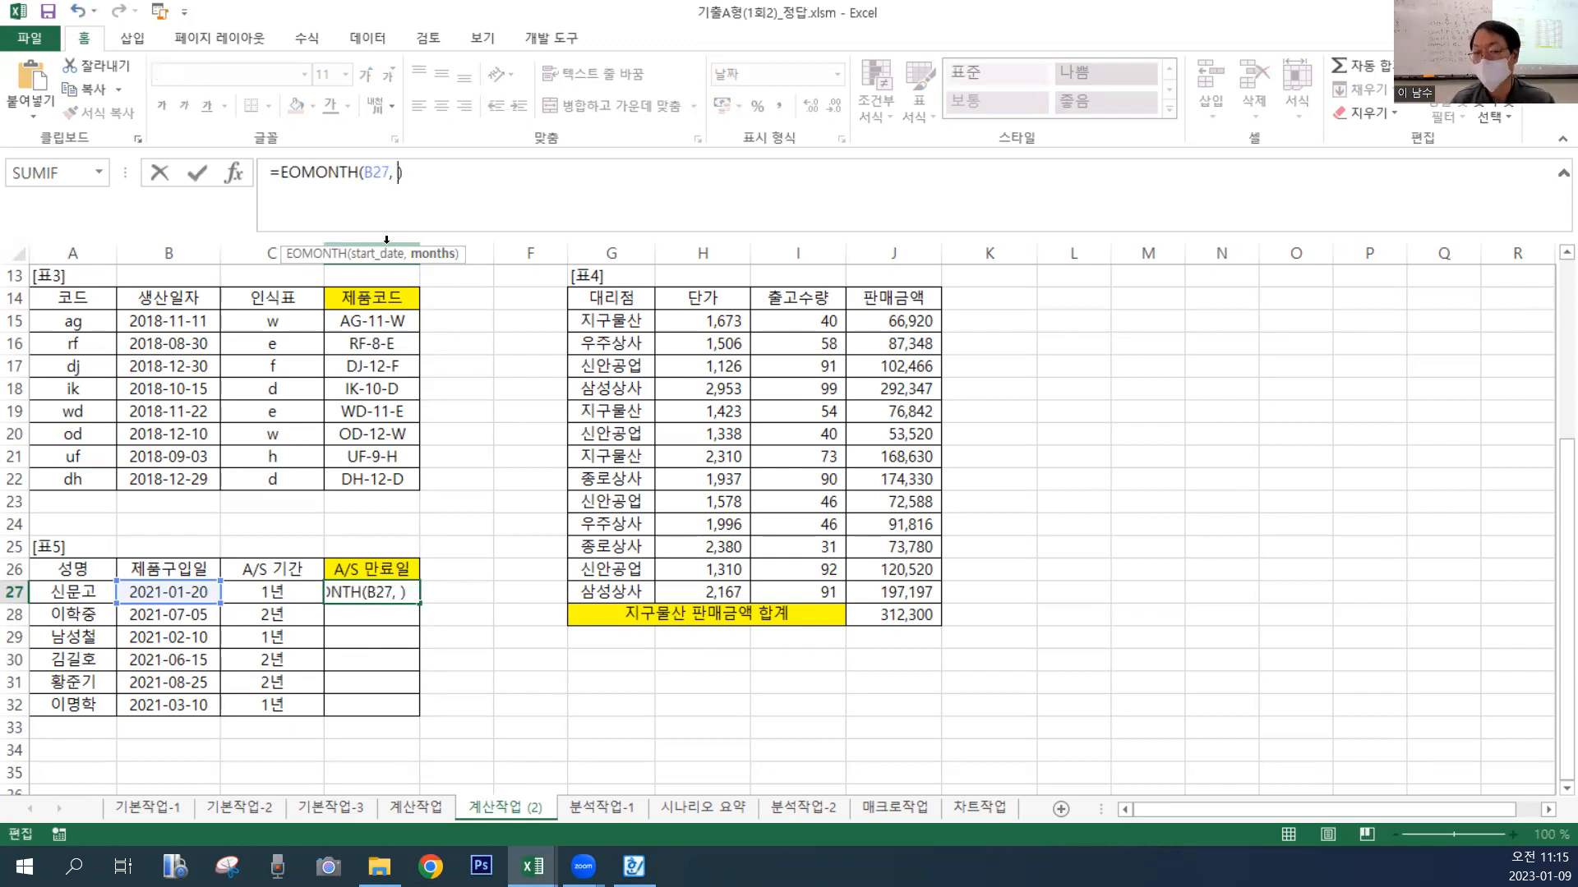
type("IF")
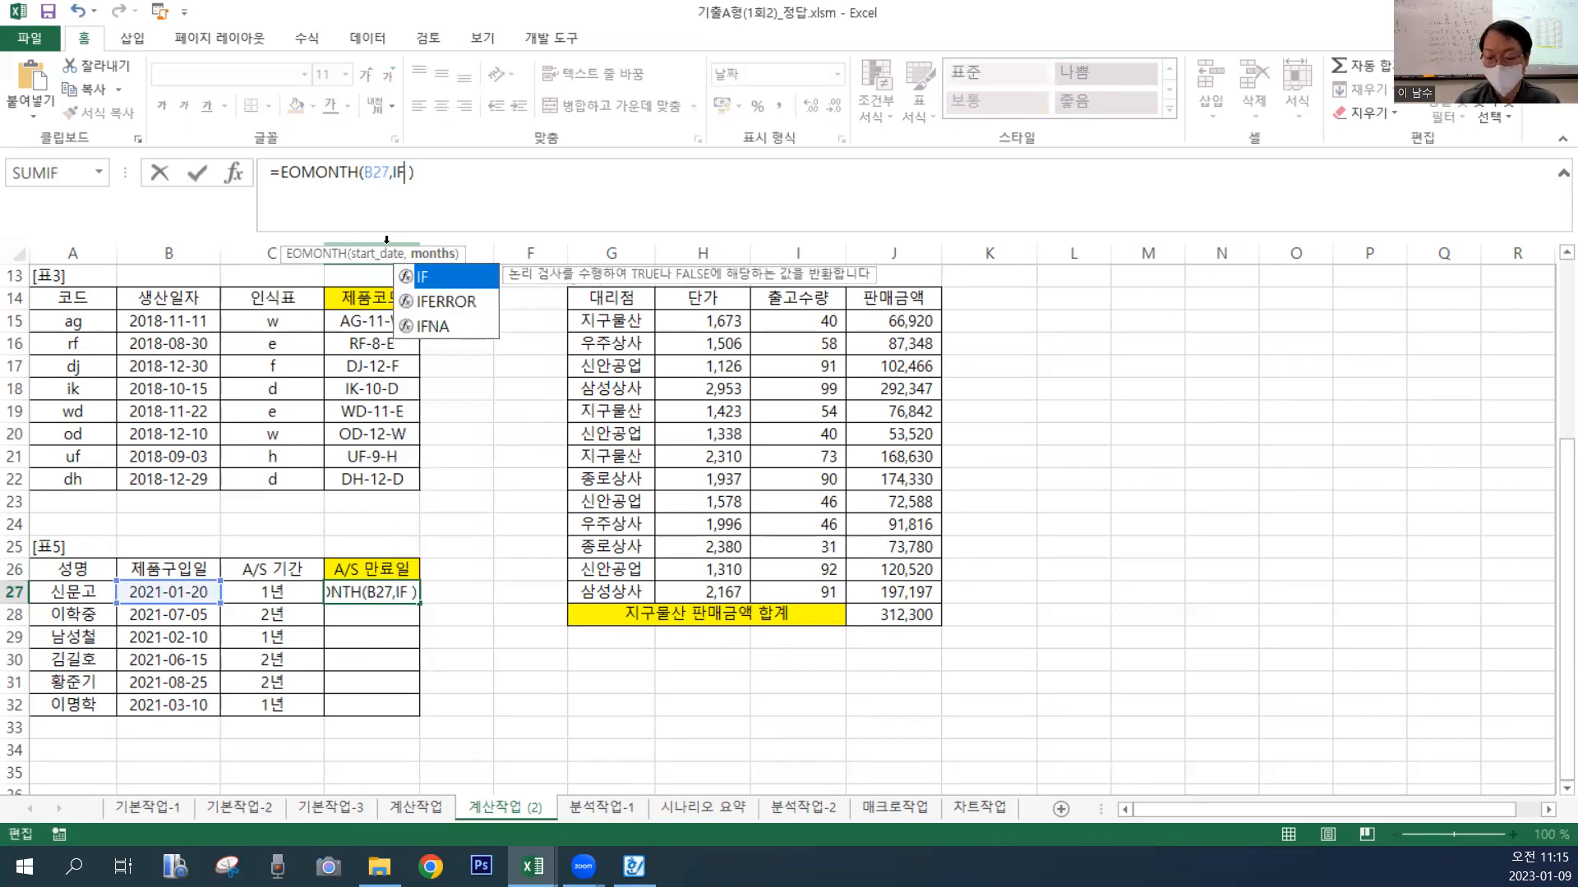
type("(")
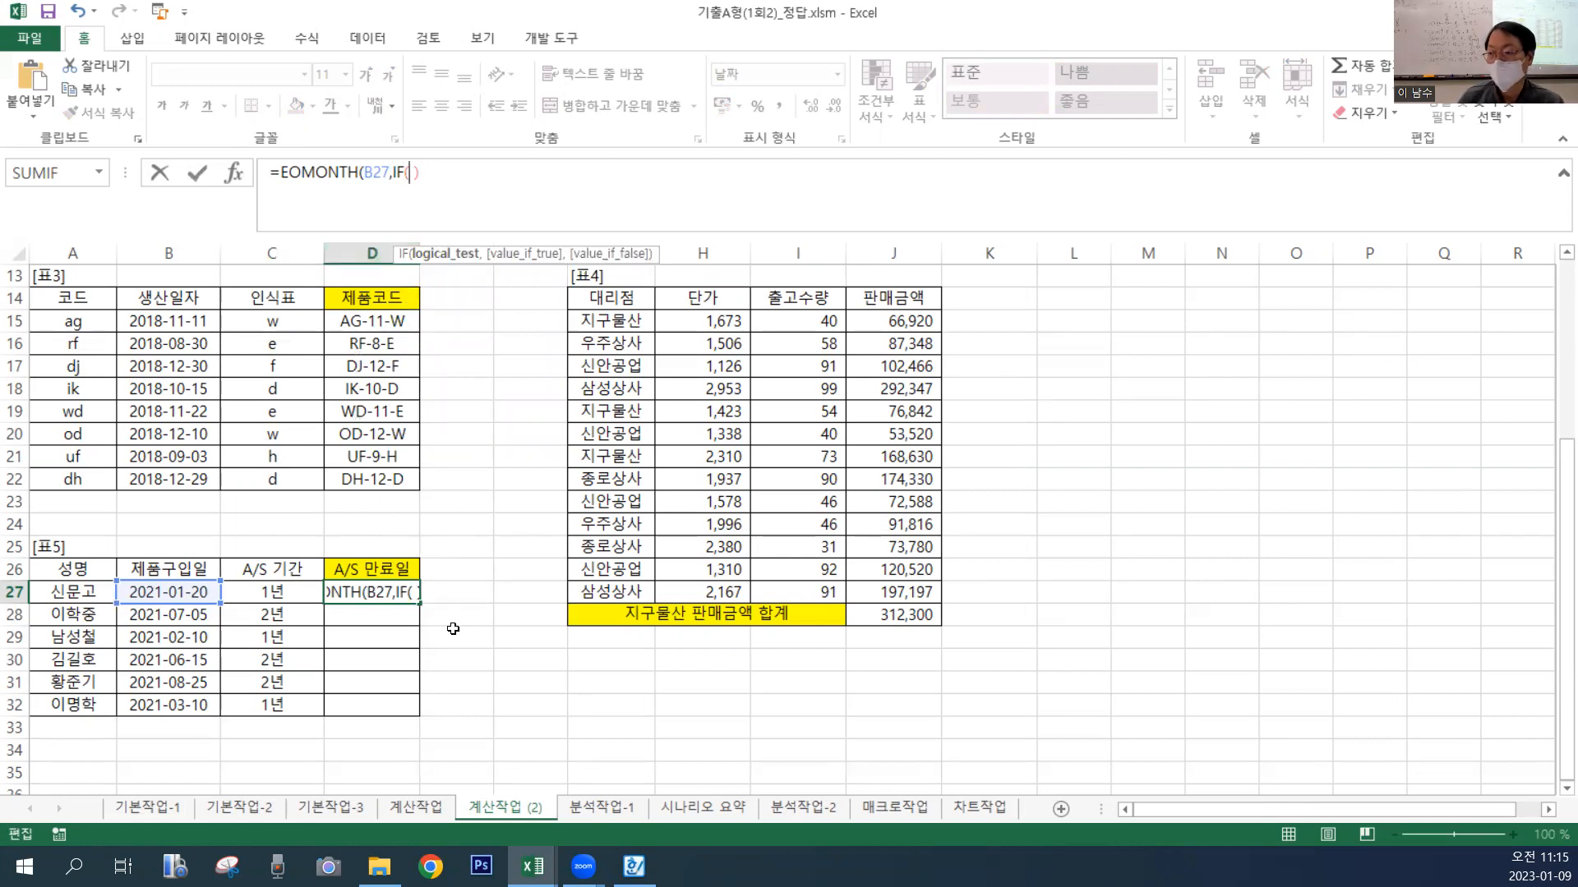
left_click(272, 597)
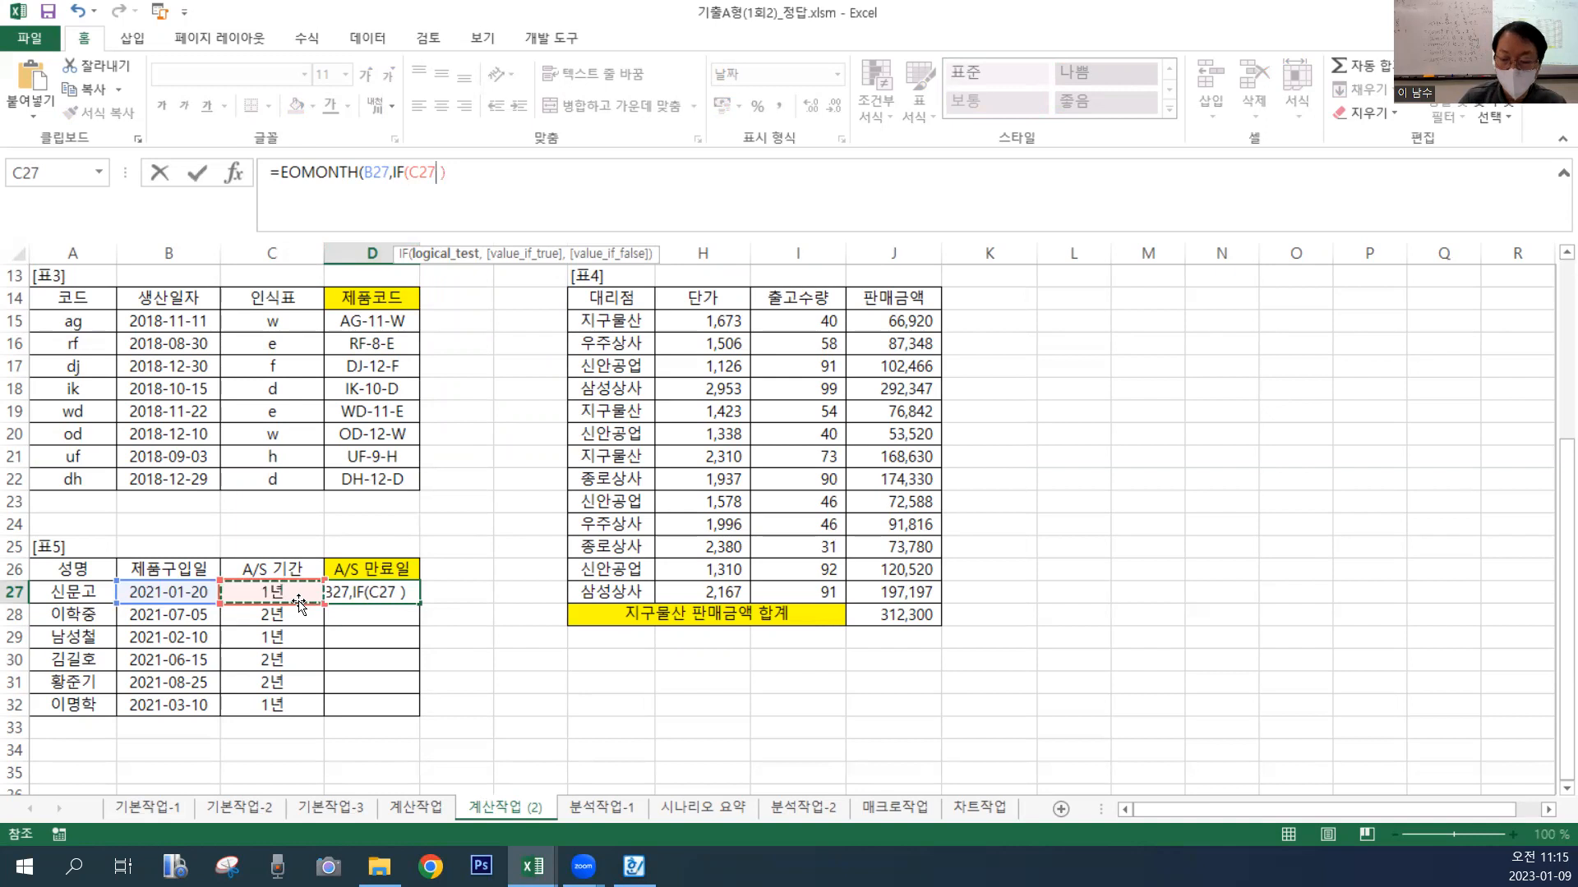
type("=\"")
type("1SUS")
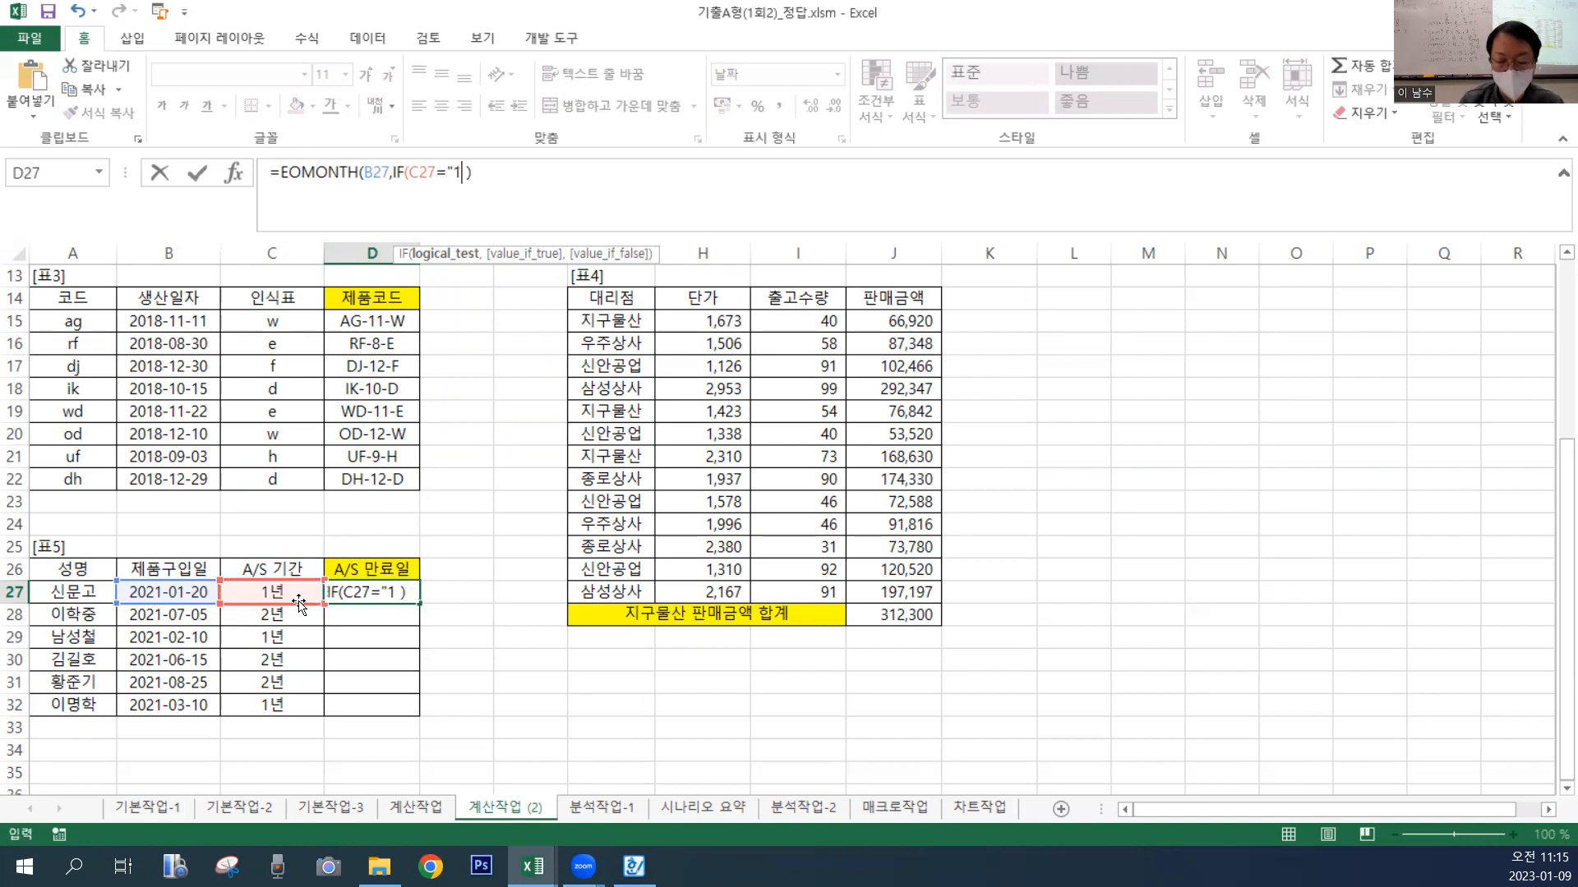
key("BackSpace")
key("BackSpace")
key("BackSpace")
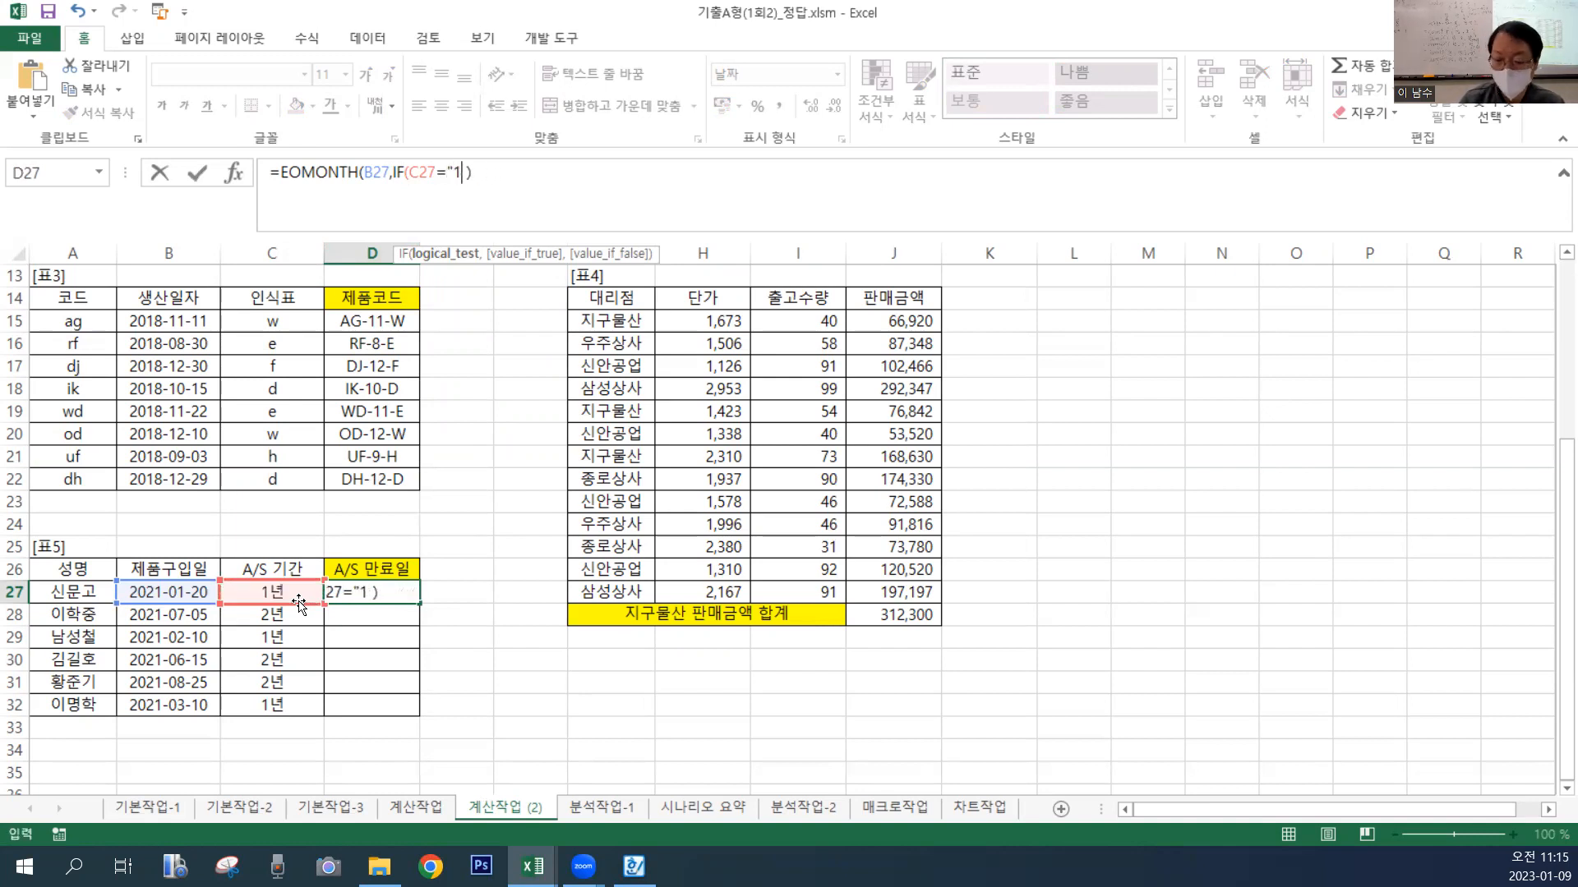
type("년\"")
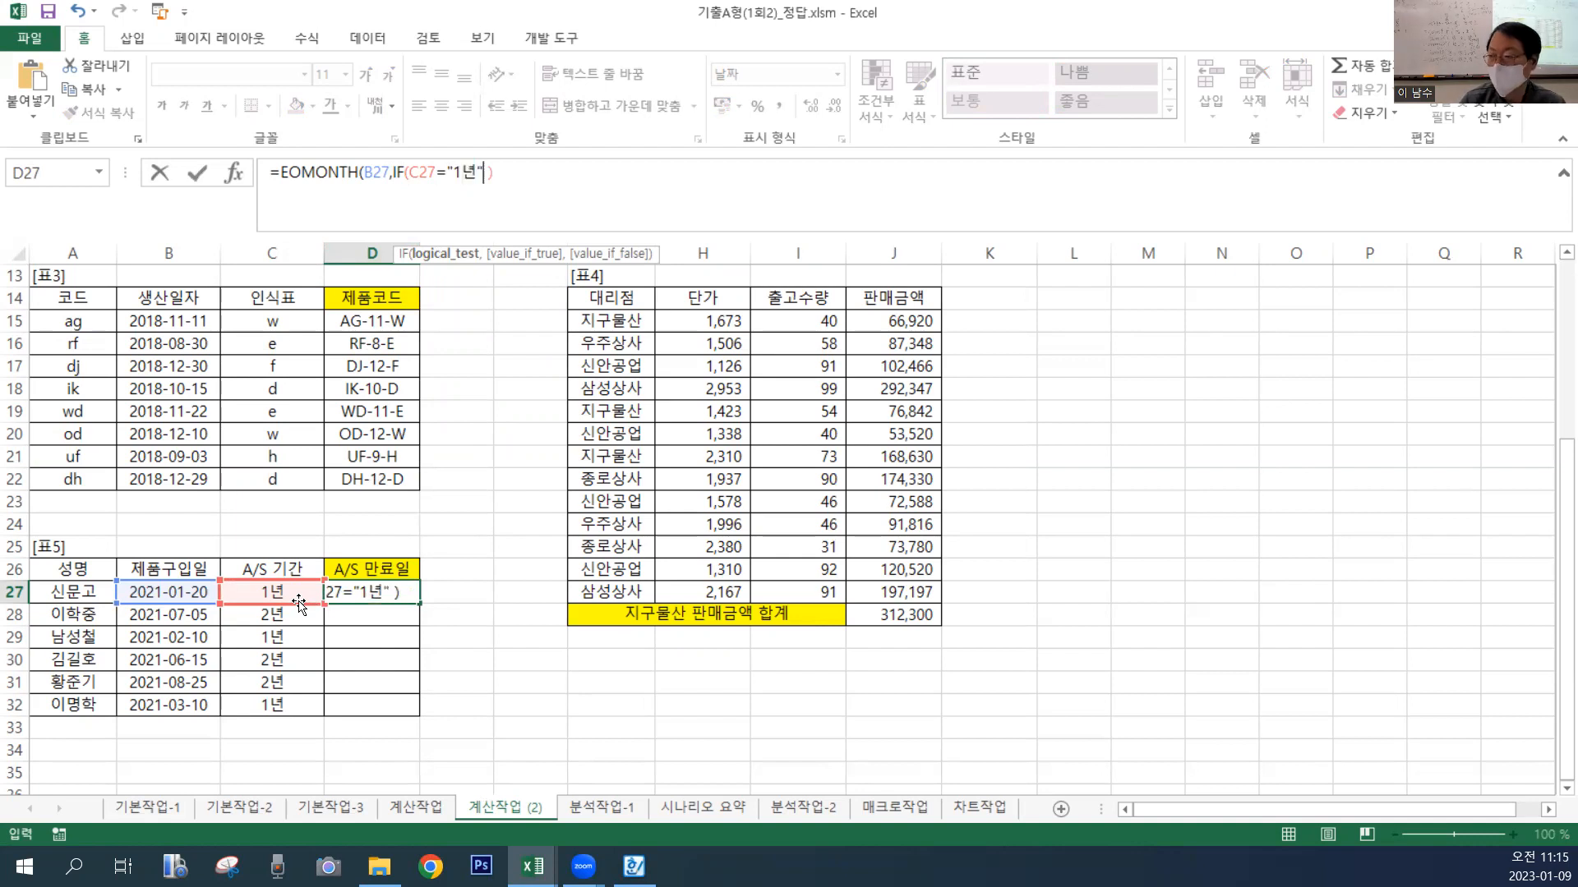
Complete the IF inside D27's EOMONTH formula with 12 when true and 24 when false, and enter the formula.
type(", ")
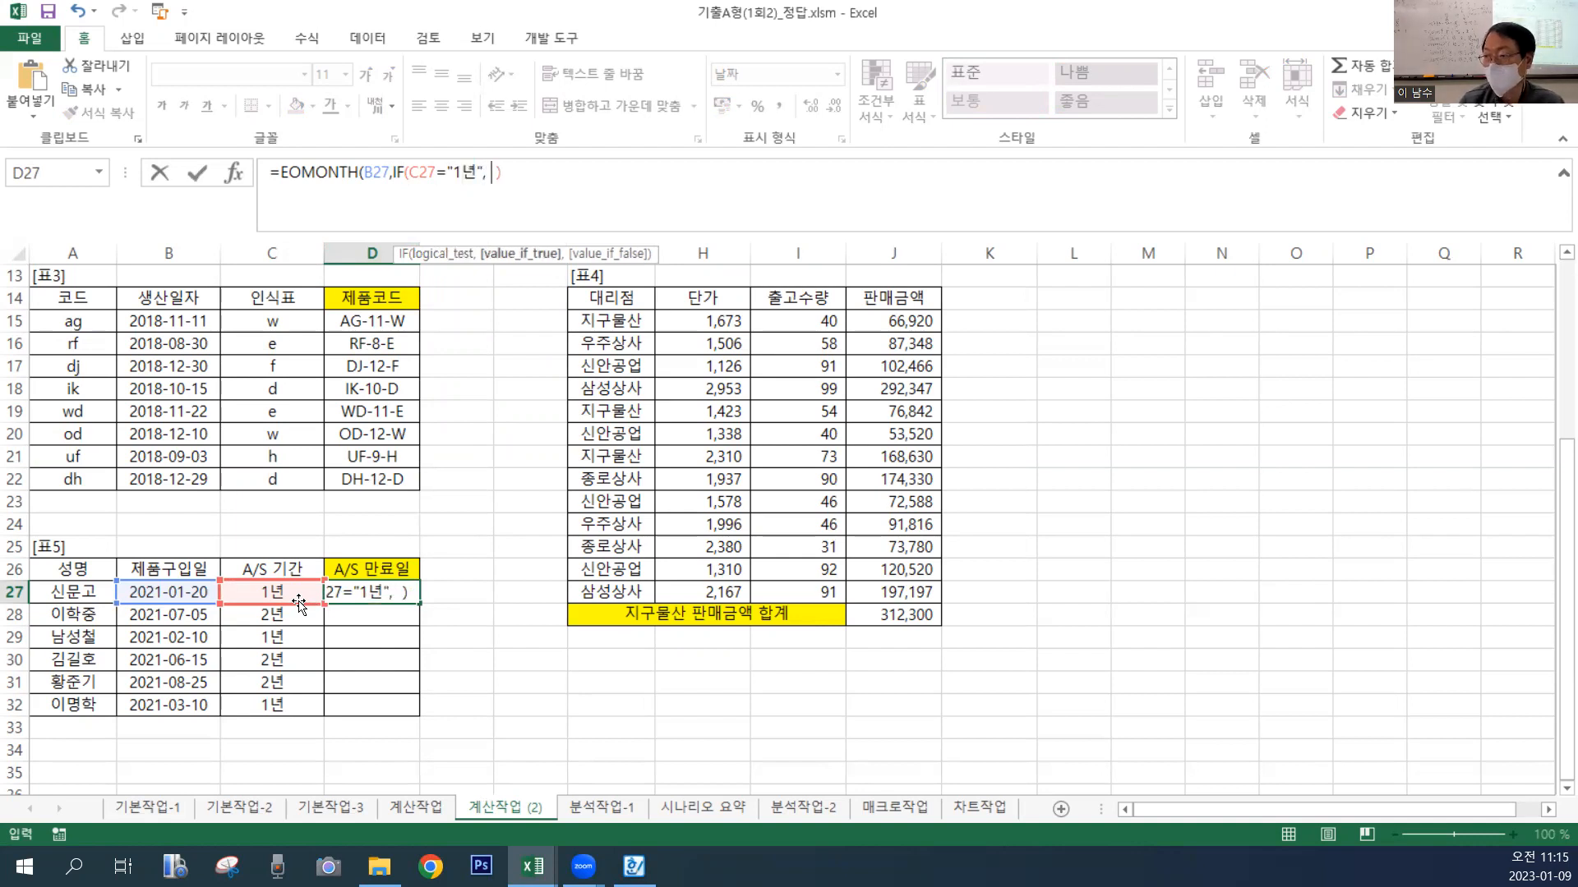
type("12, ")
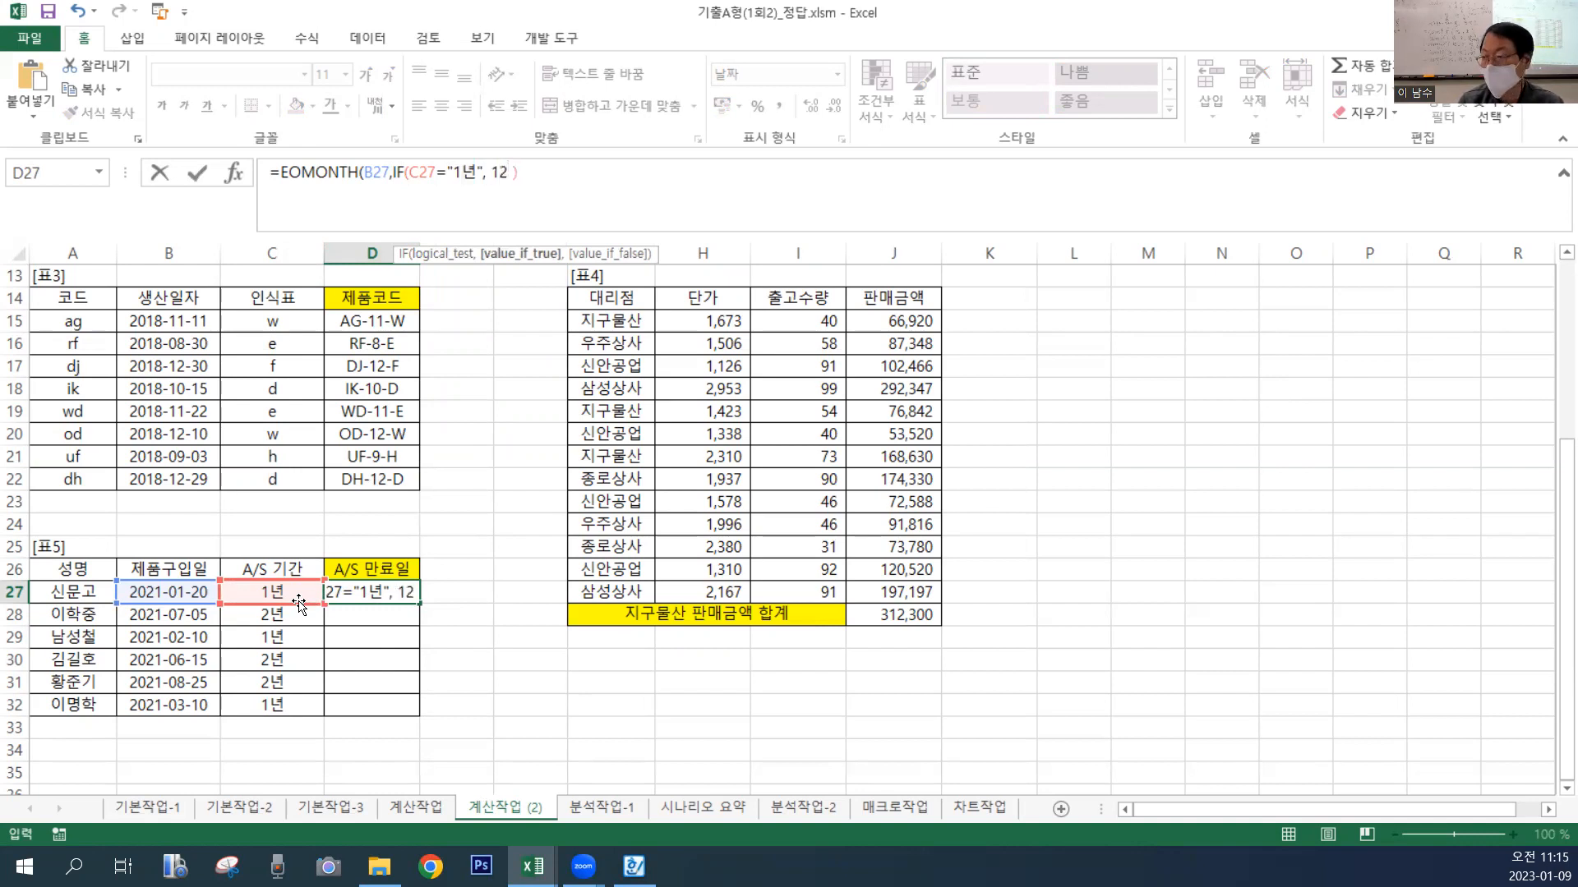
type("24)")
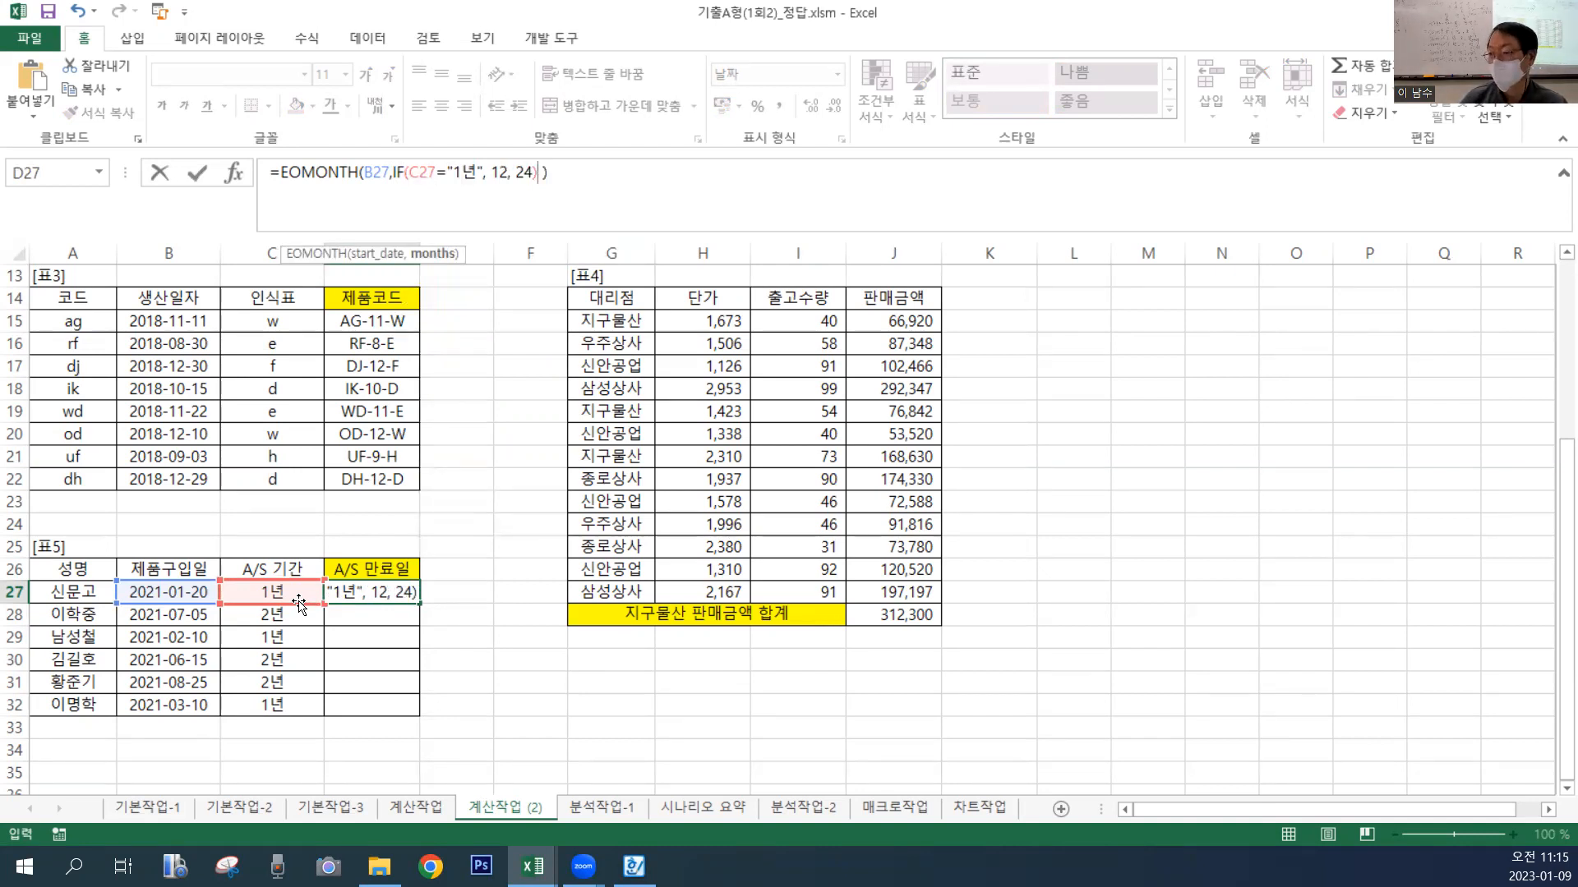
key("Return")
Start a separate IF formula in E27 that tests whether the A/S 기간 in C27 equals "1년".
key("Up")
key("Right")
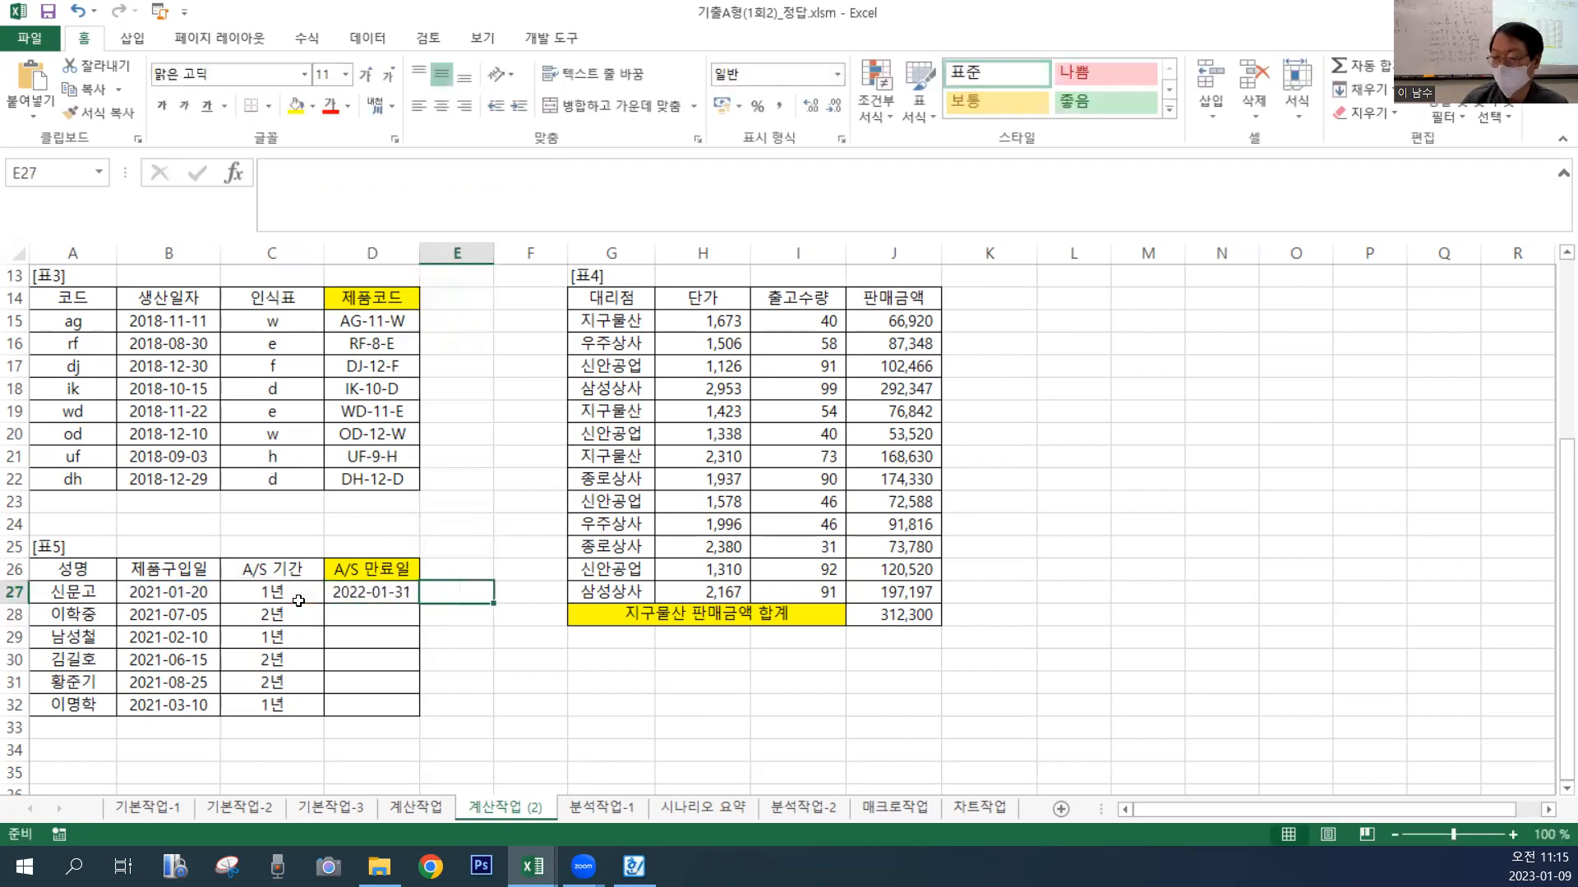
type("=")
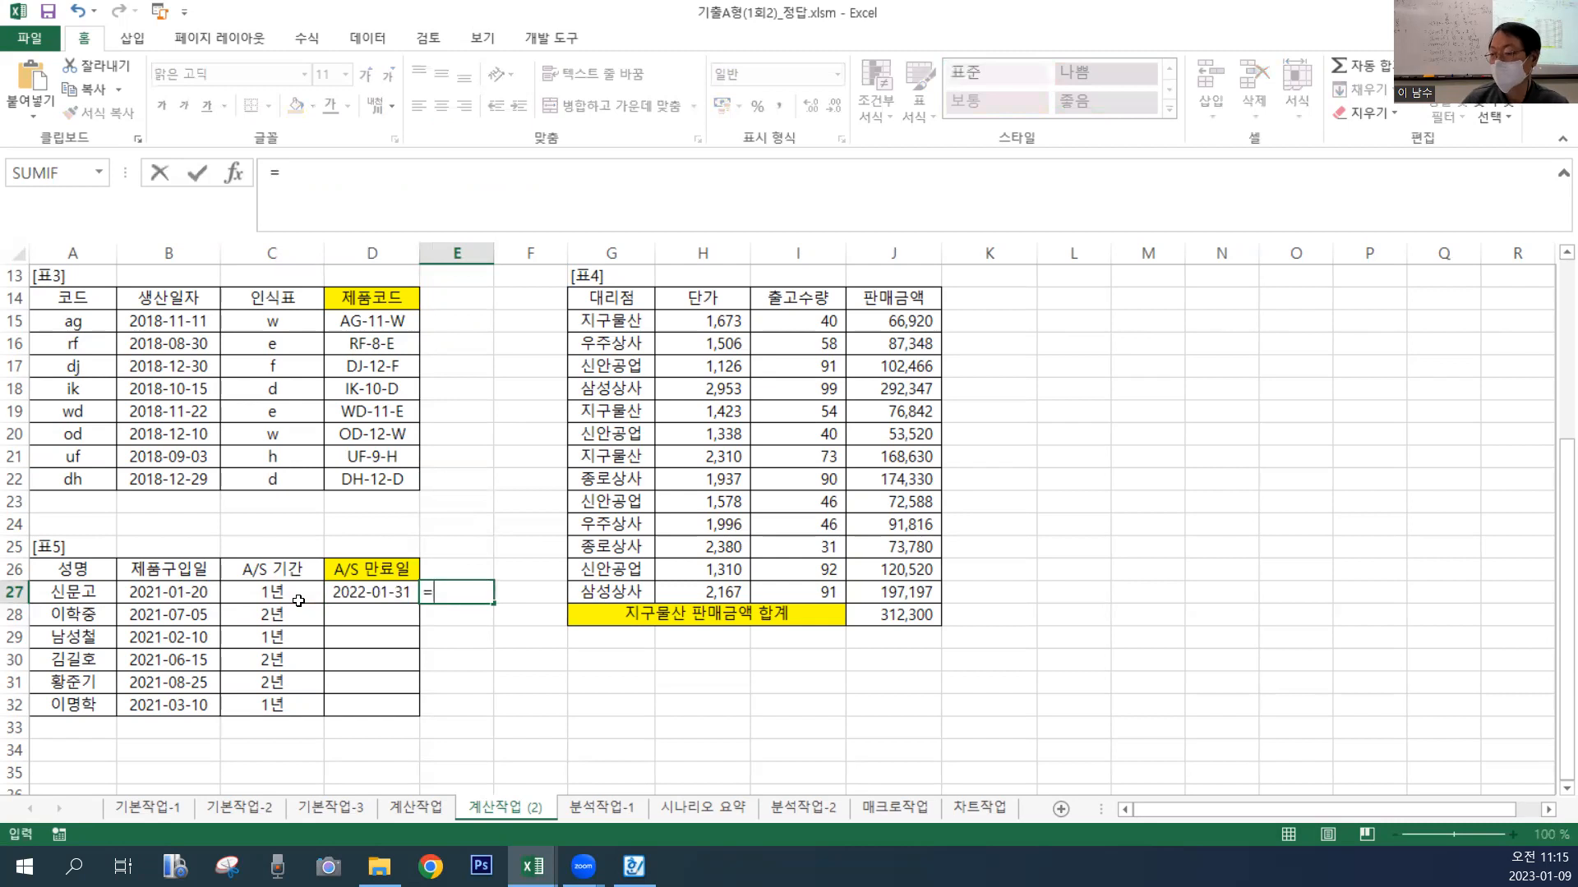
left_click(379, 197)
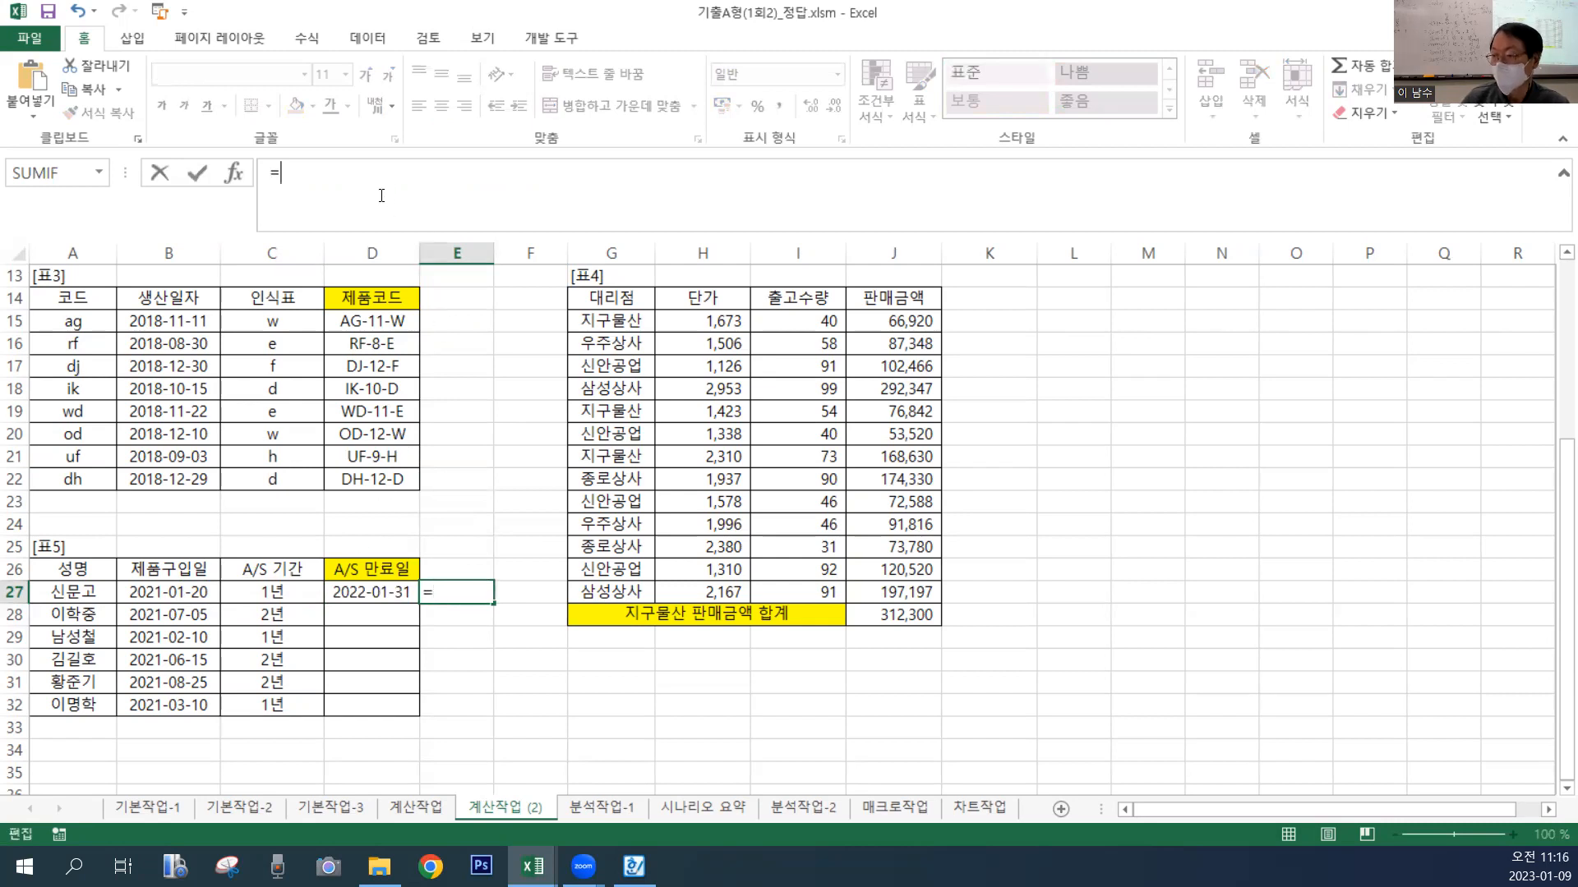
type("if(")
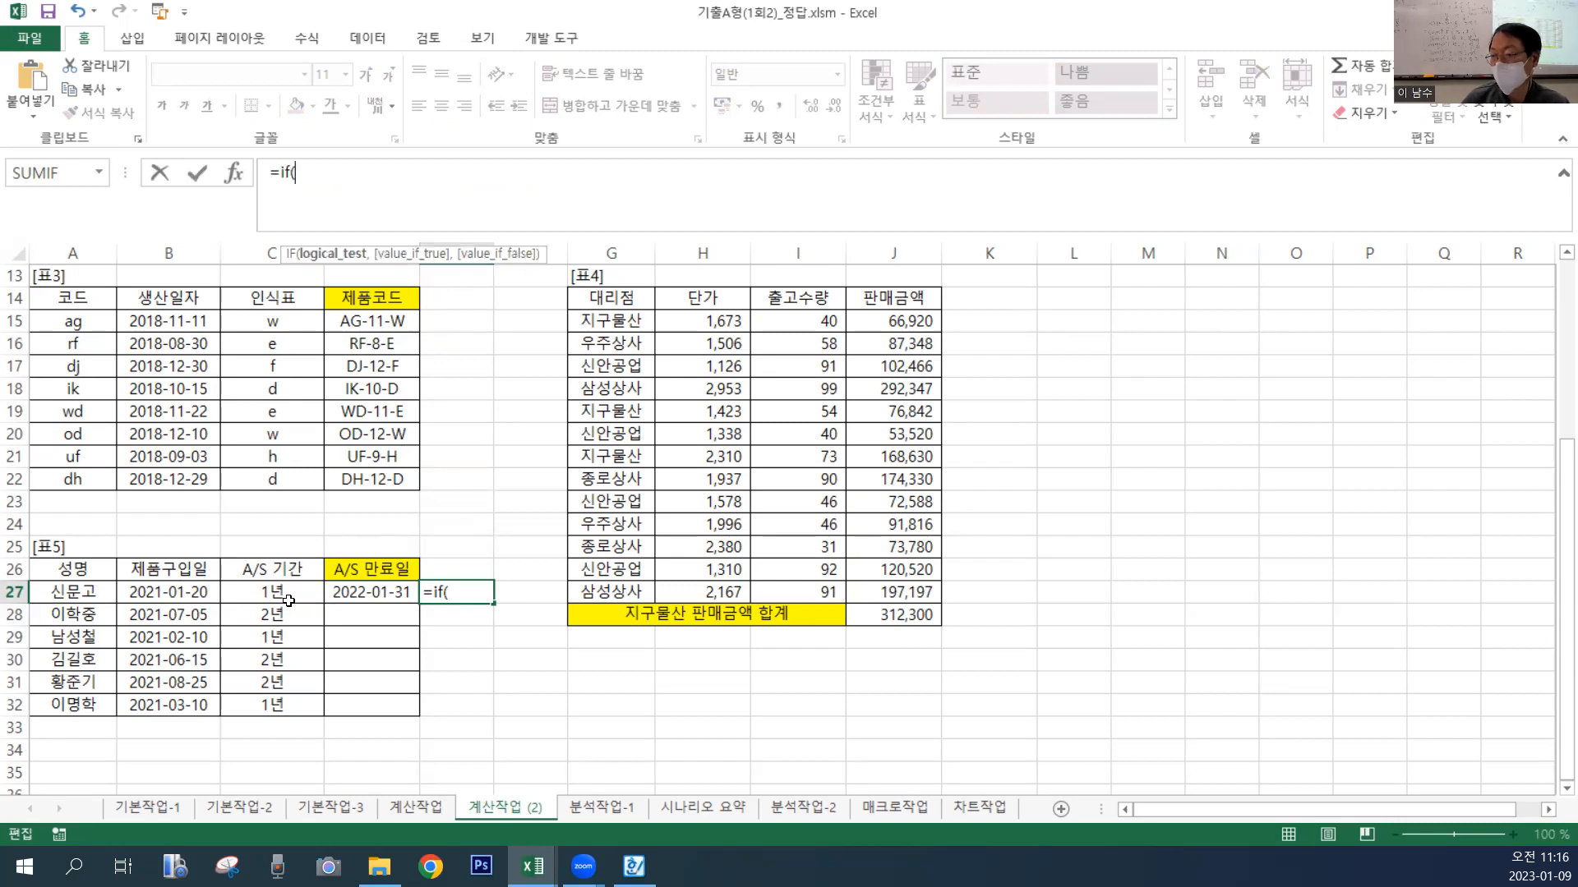
left_click(281, 599)
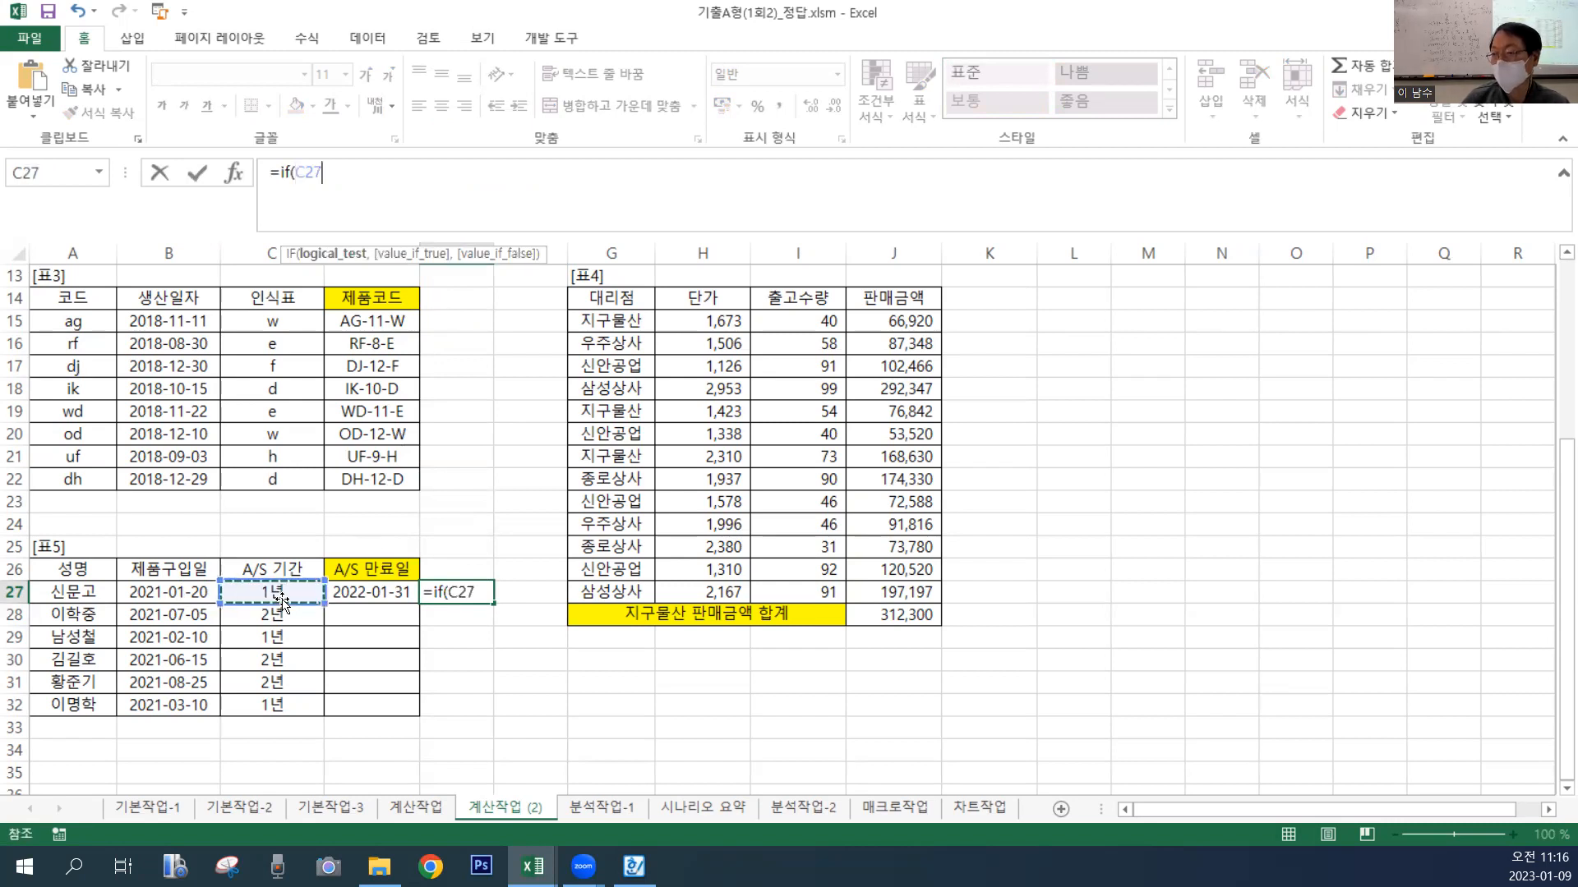
type("=")
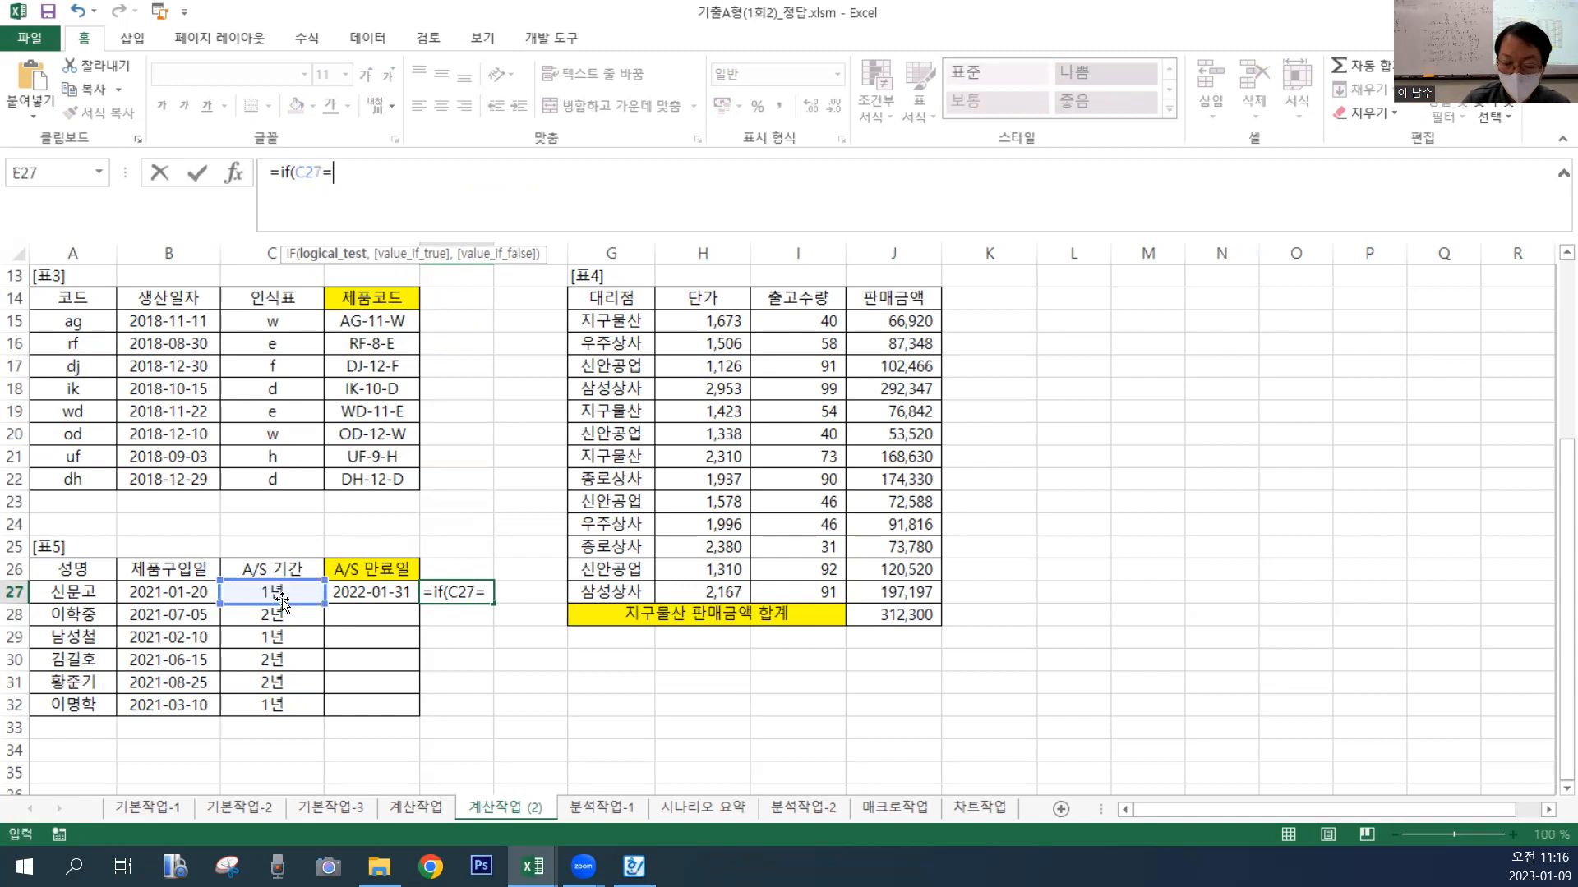
type("\"1SU")
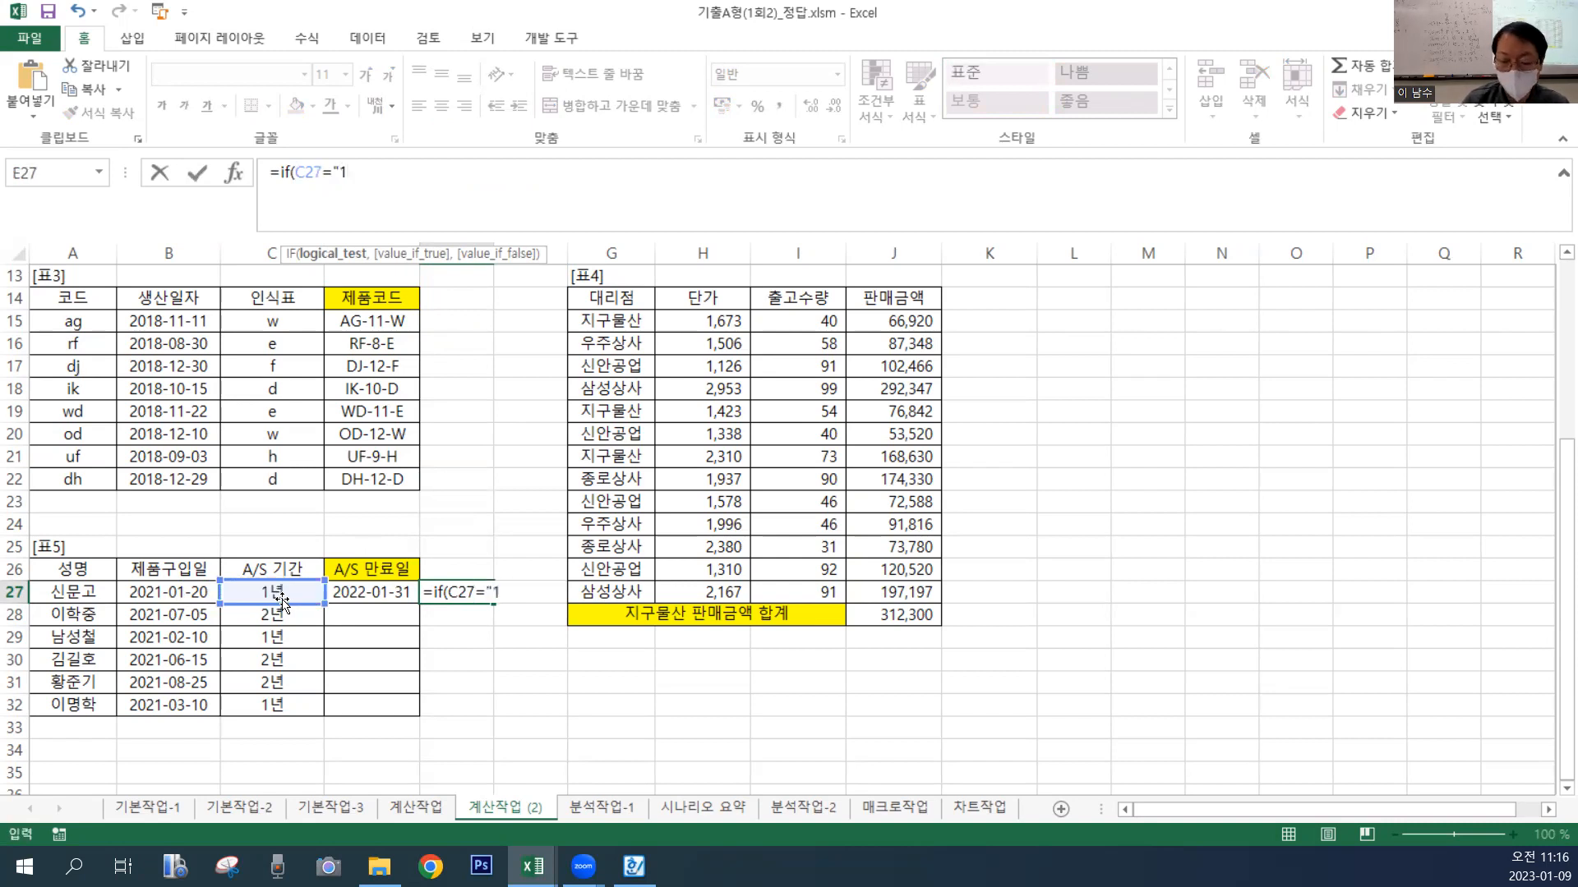
key("BackSpace")
key("BackSpace")
type("년")
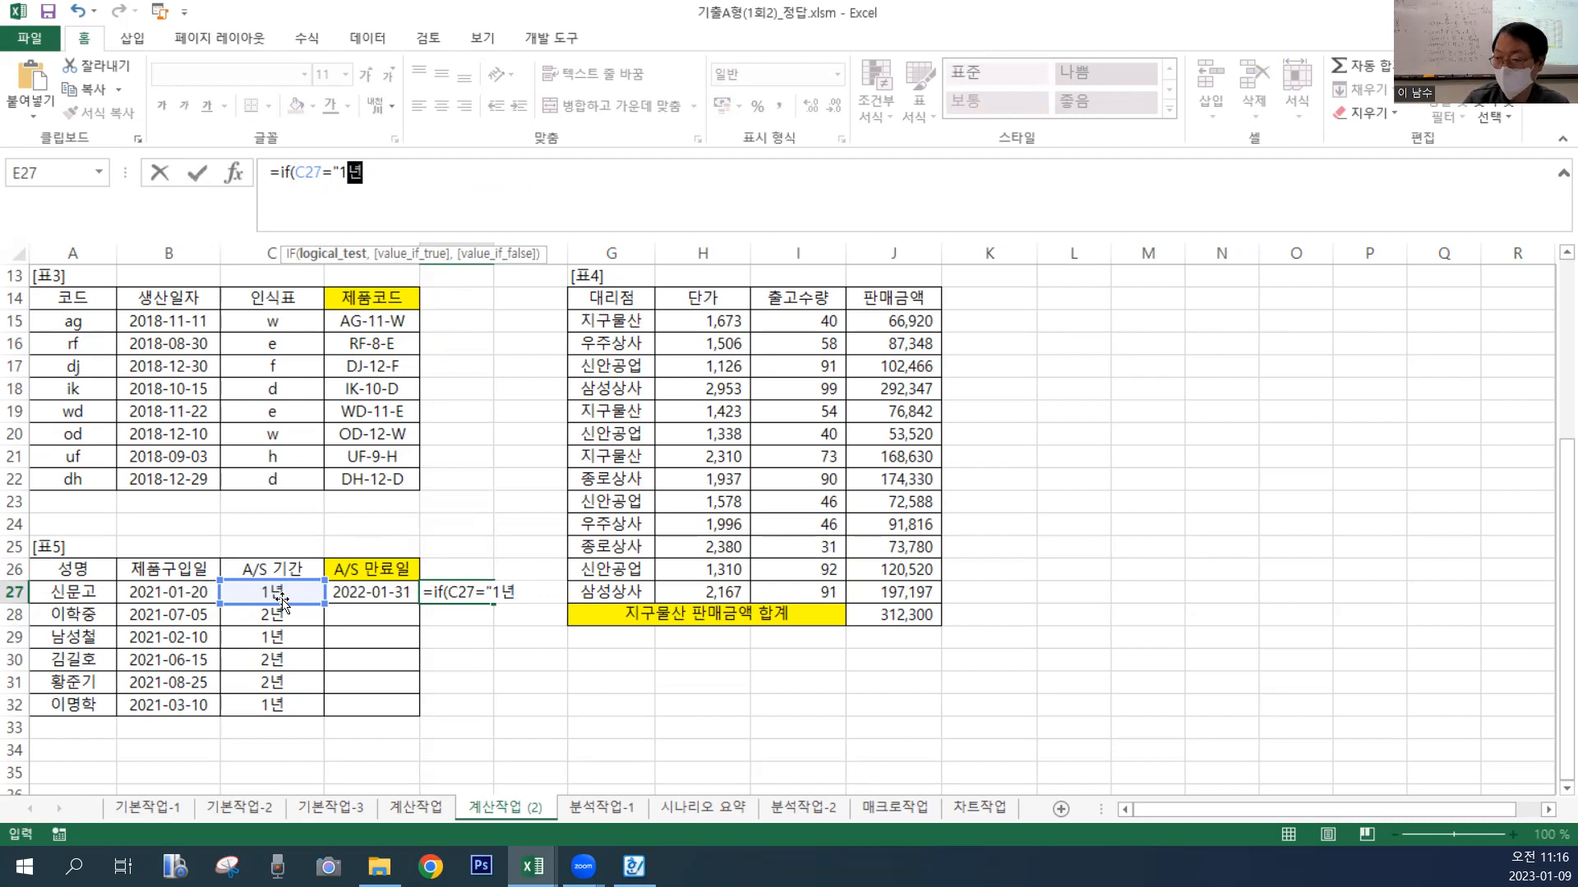
Complete E27's IF formula with 12 when true and 24 when false, and fill it through E27:E32.
type("\", ")
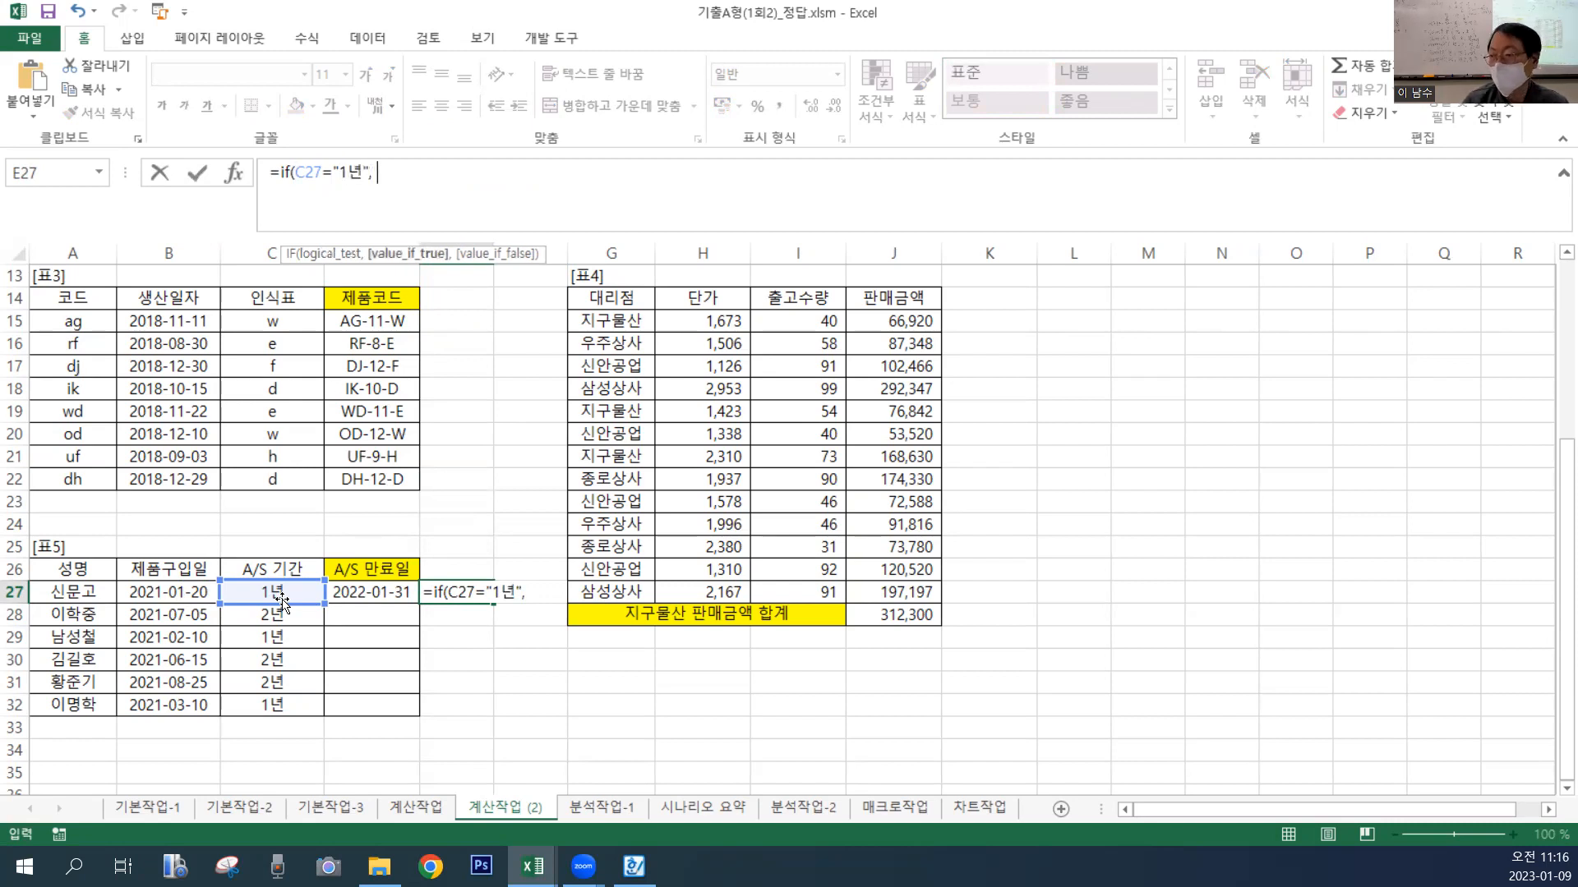
type("12,")
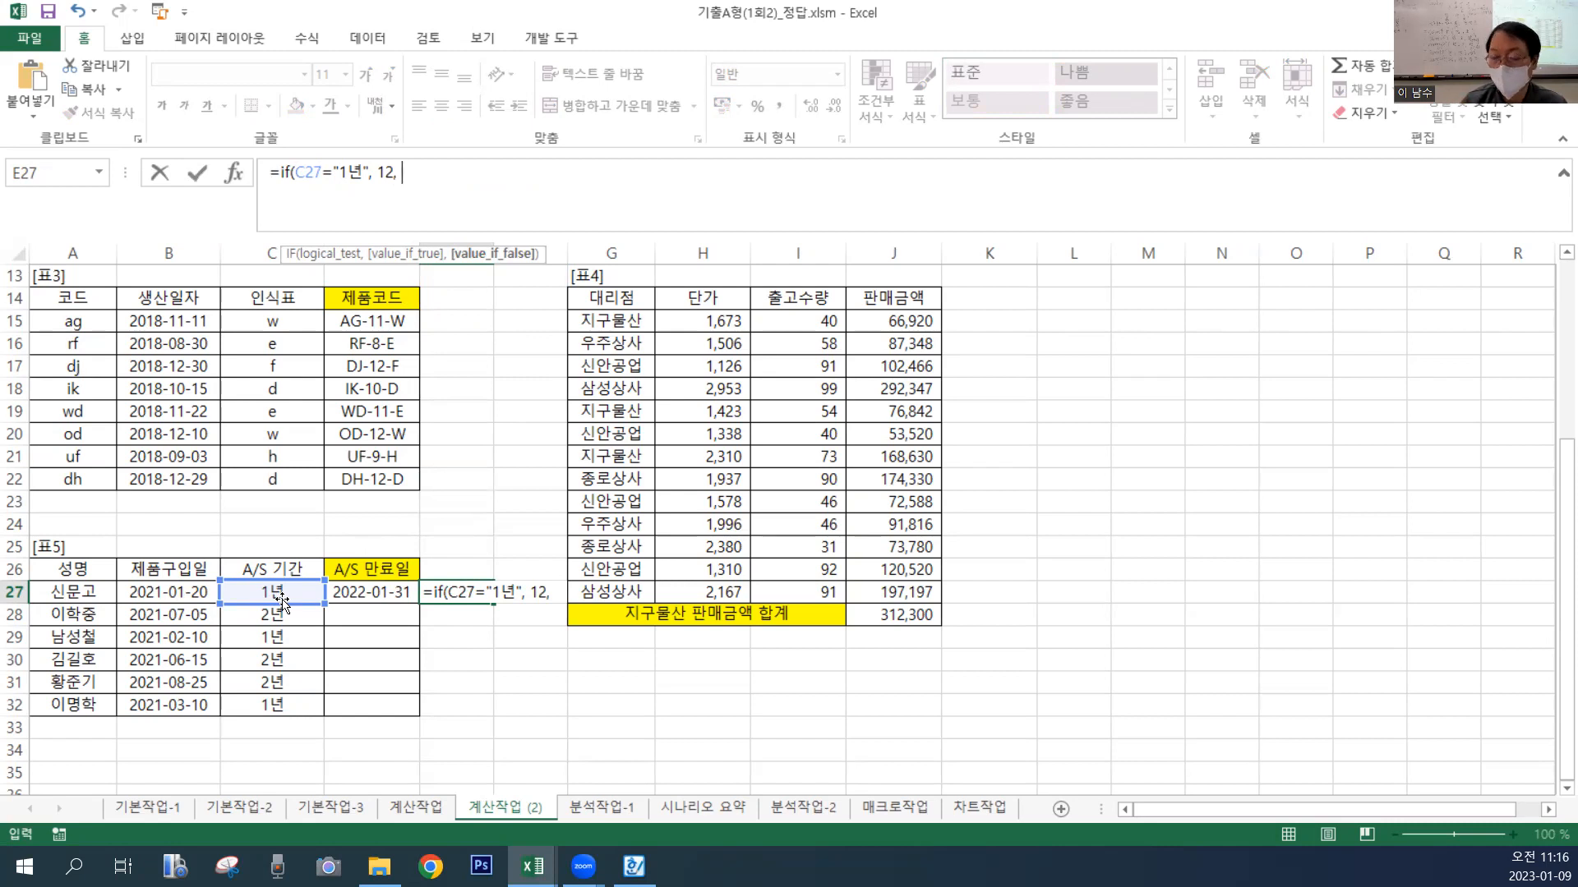
type("24)")
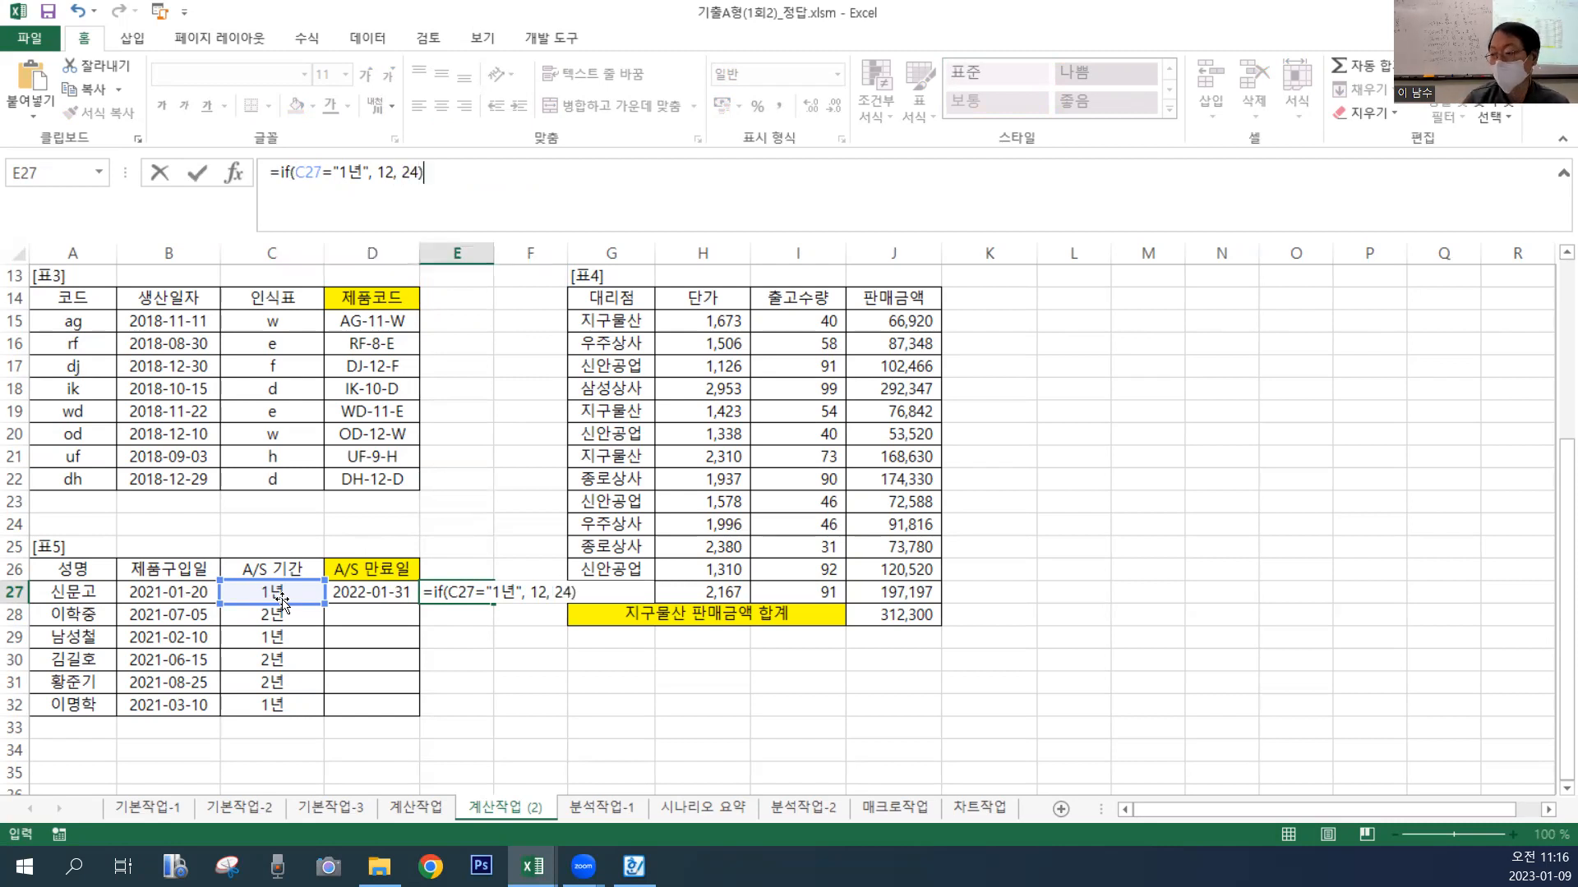
key("Return")
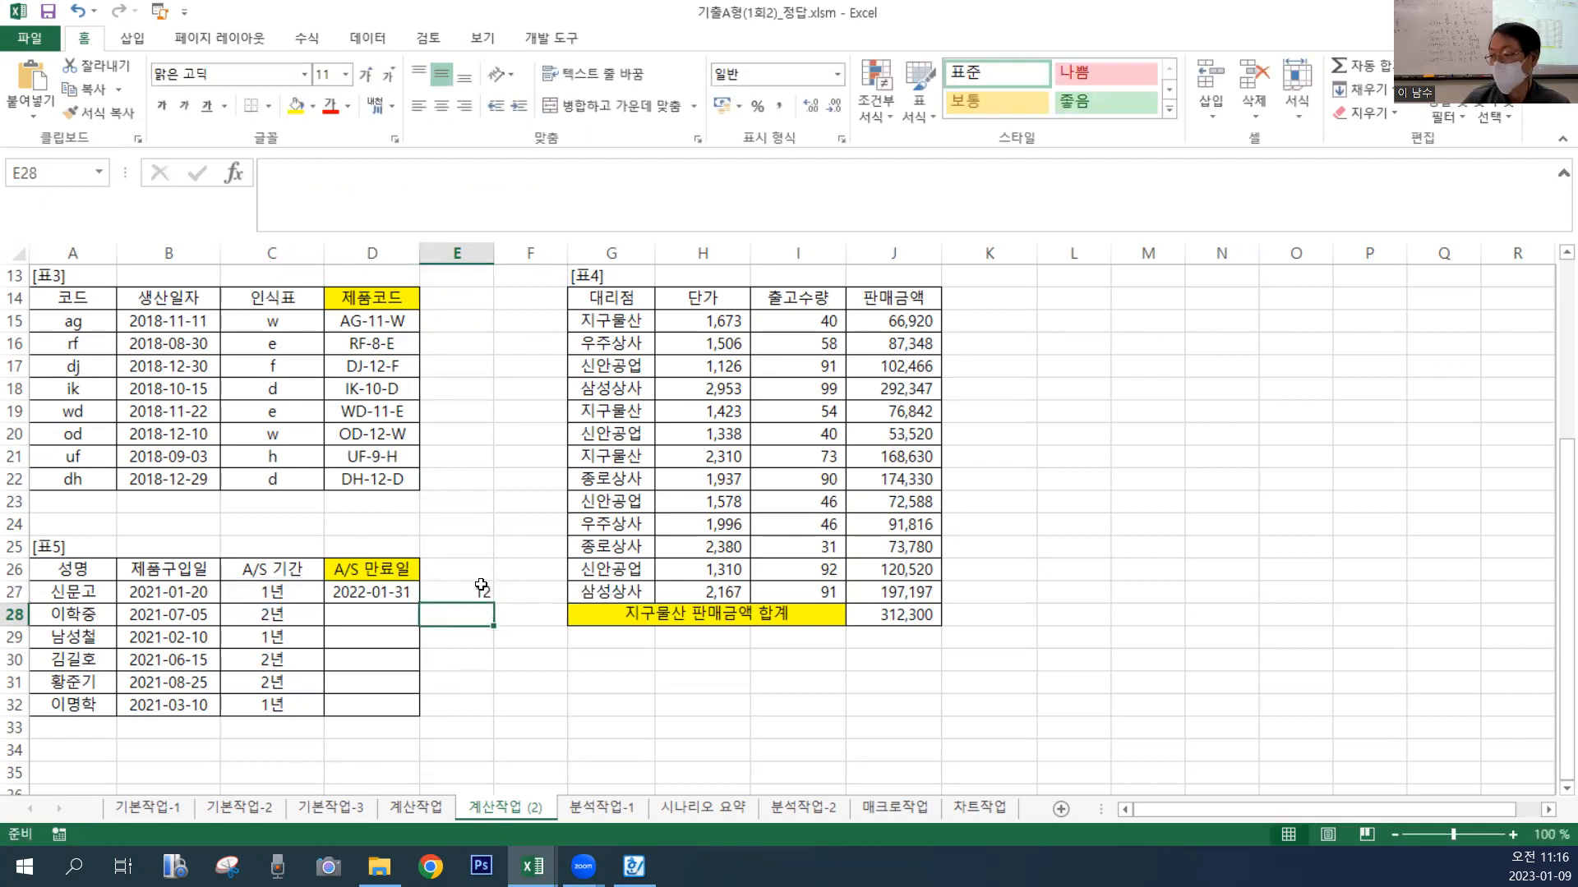
left_click_drag(479, 587, 479, 707)
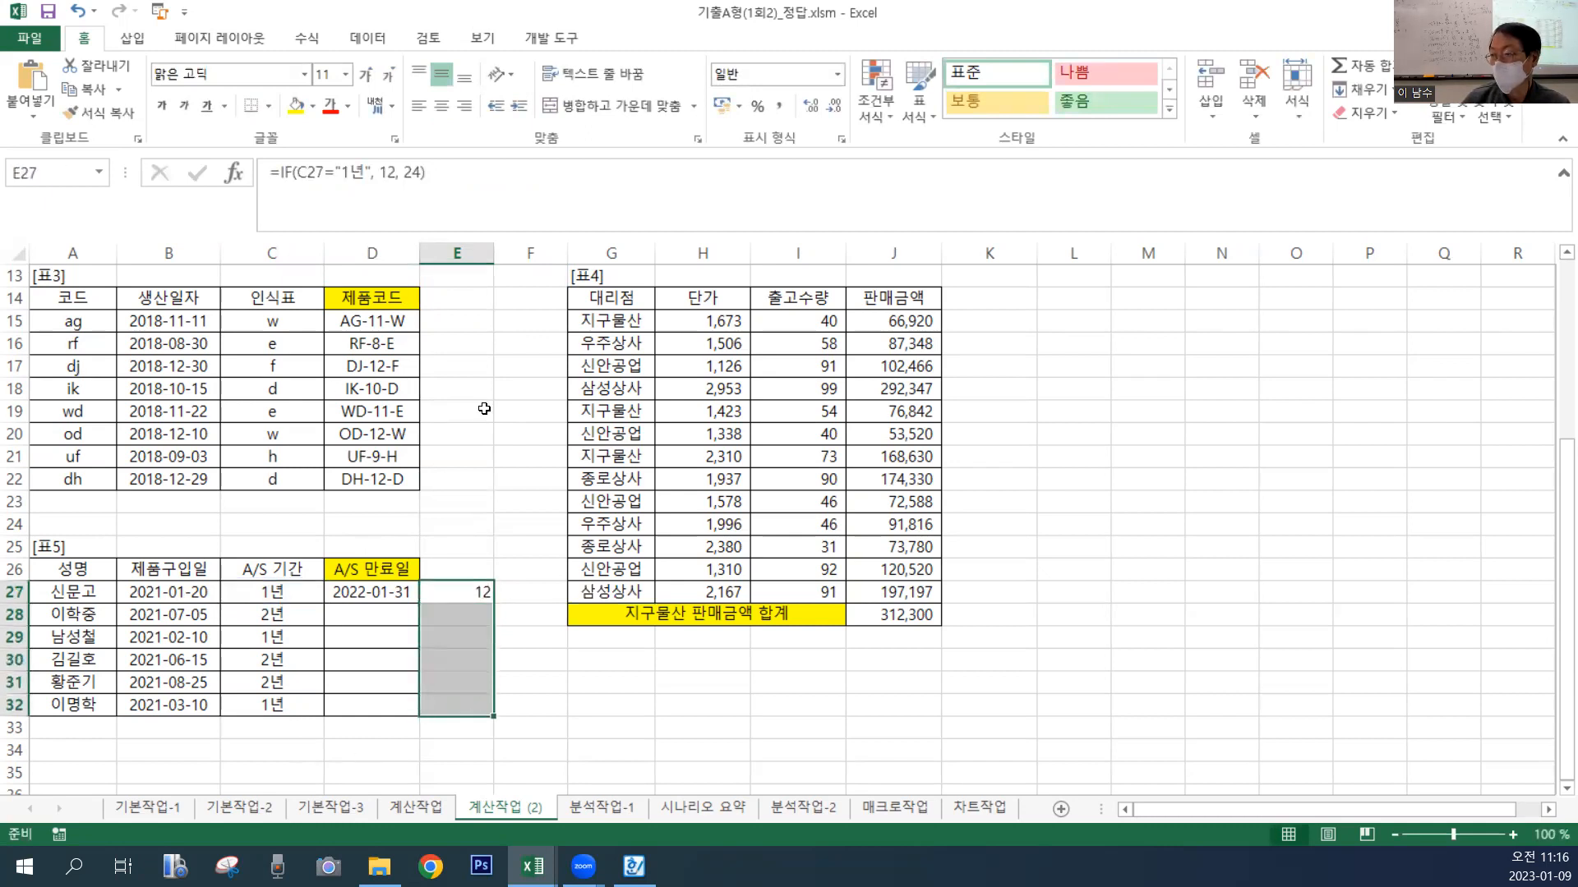
left_click(452, 196)
key("ctrl+Return")
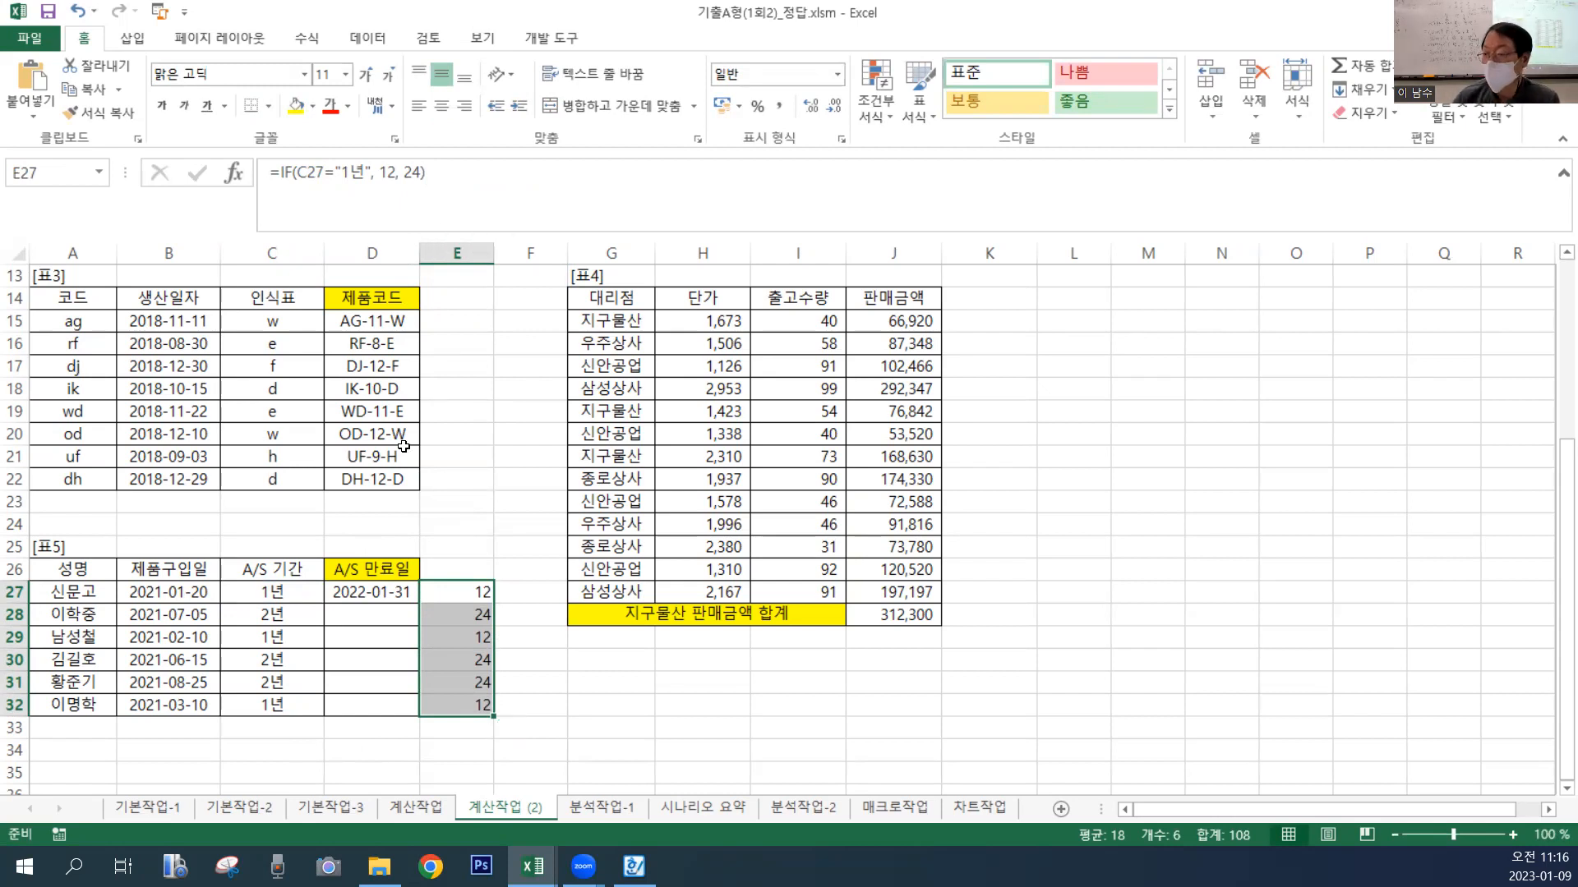
Fill the EOMONTH formula from D27 through the A/S 만료일 cells D27:D32.
left_click(389, 595)
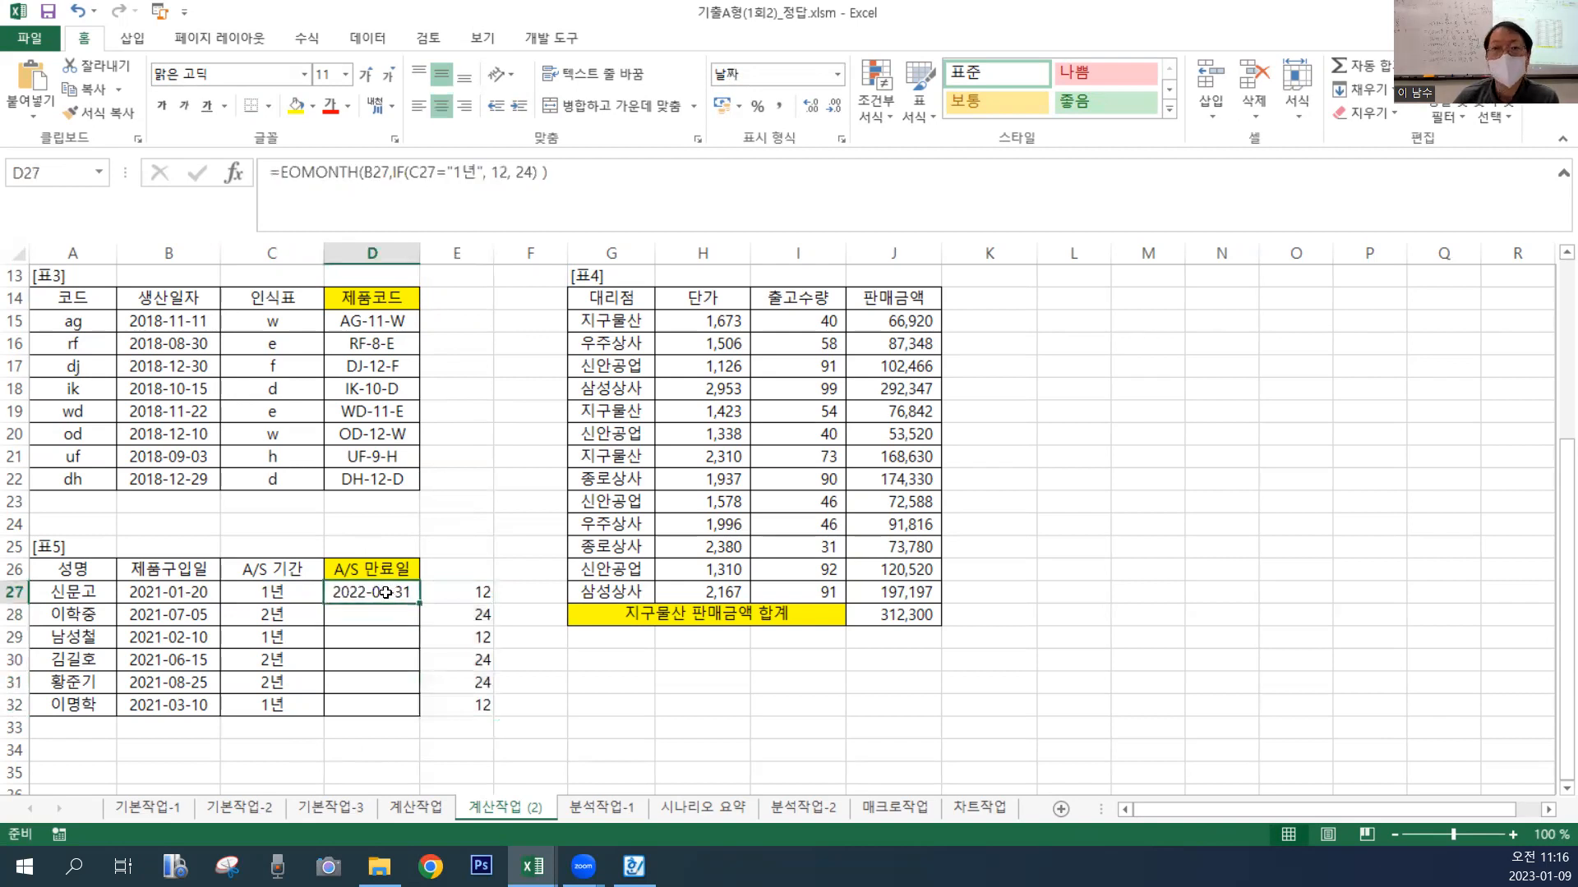
left_click_drag(385, 593, 374, 705)
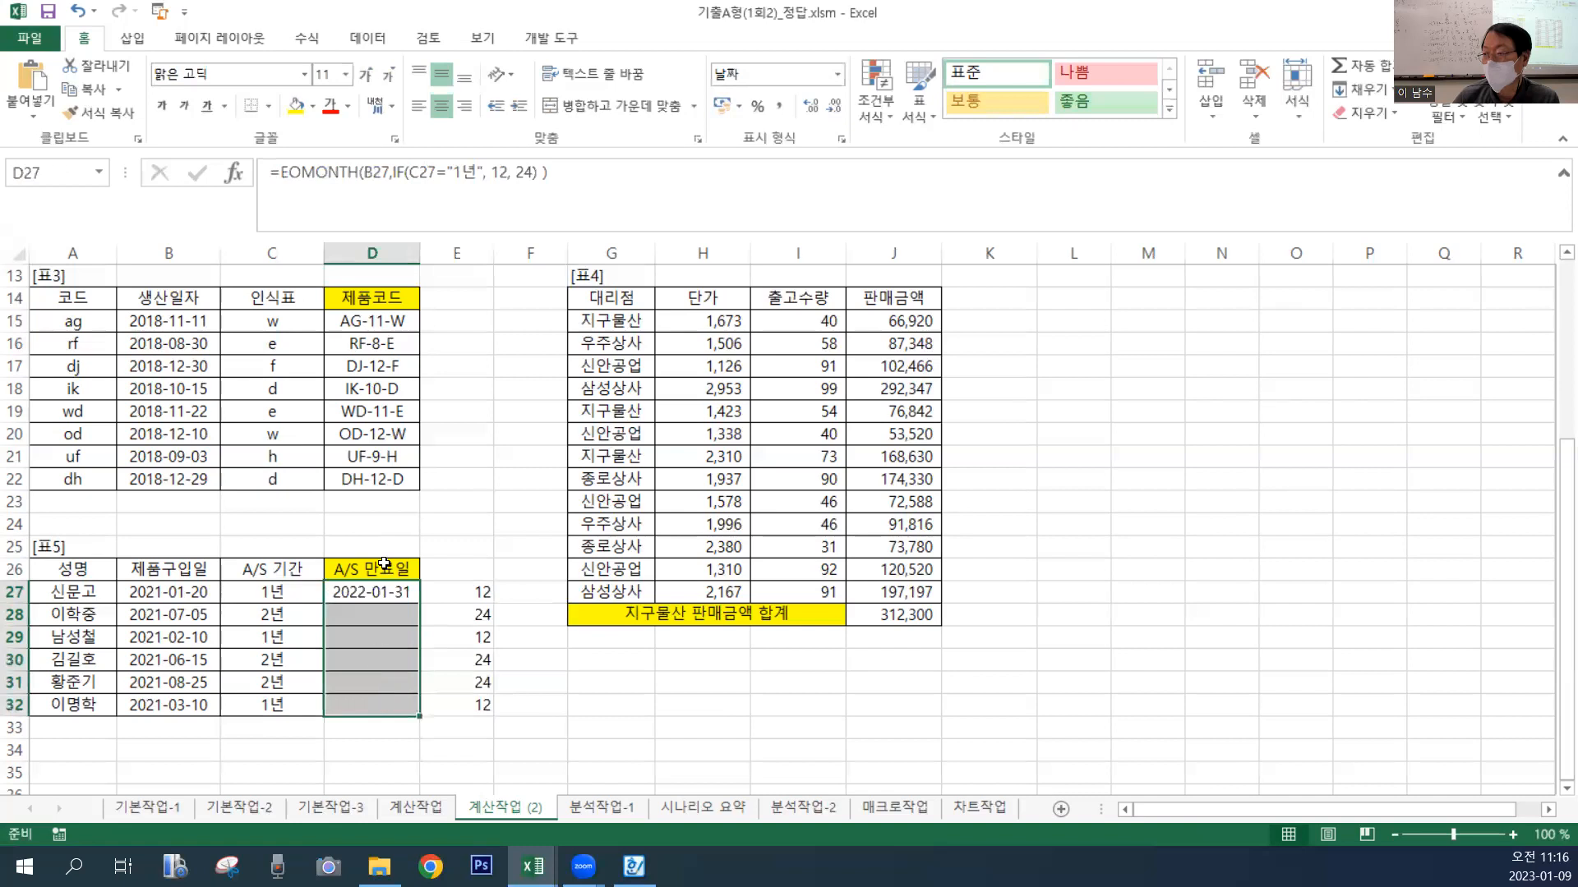
left_click(538, 181)
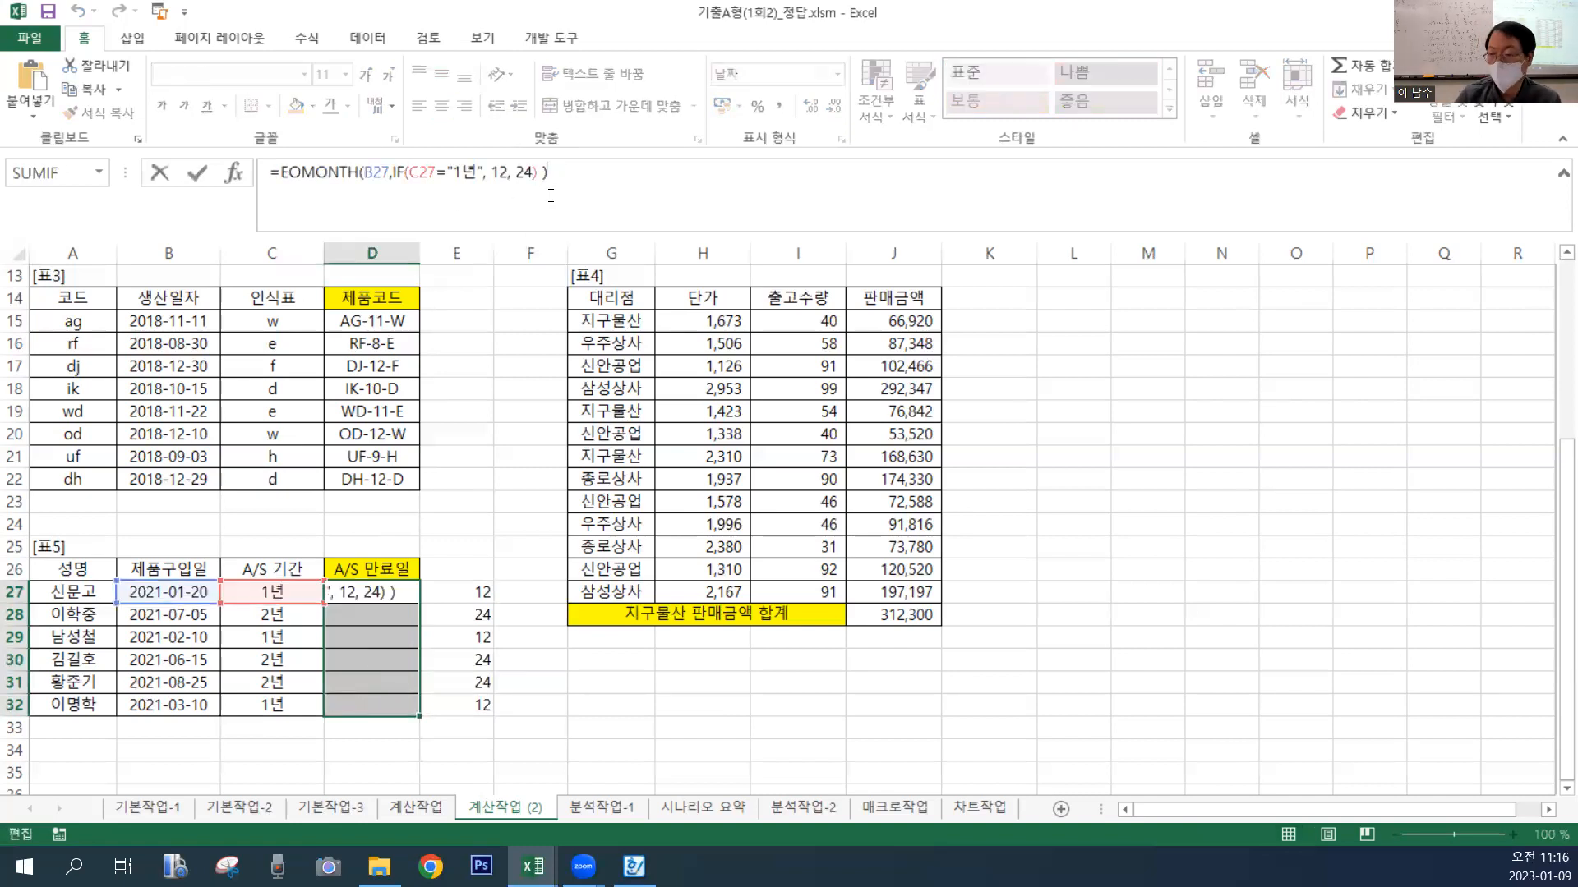
key("ctrl+Return")
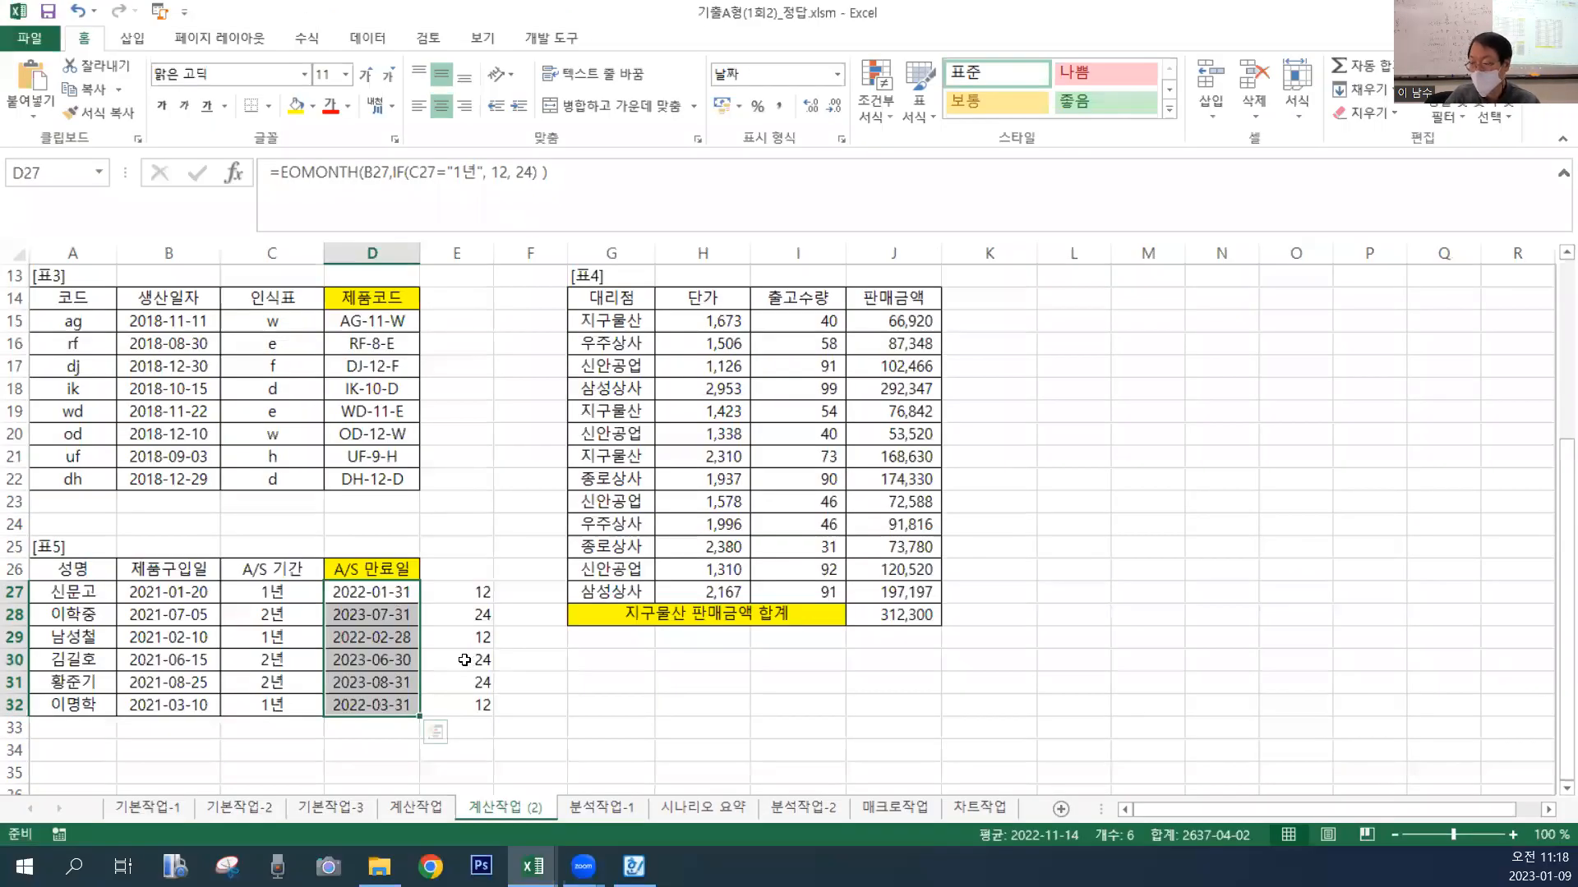
Check the month count in E30 and compare the purchase date in B28 with the EOMONTH formula in D28.
left_click(464, 660)
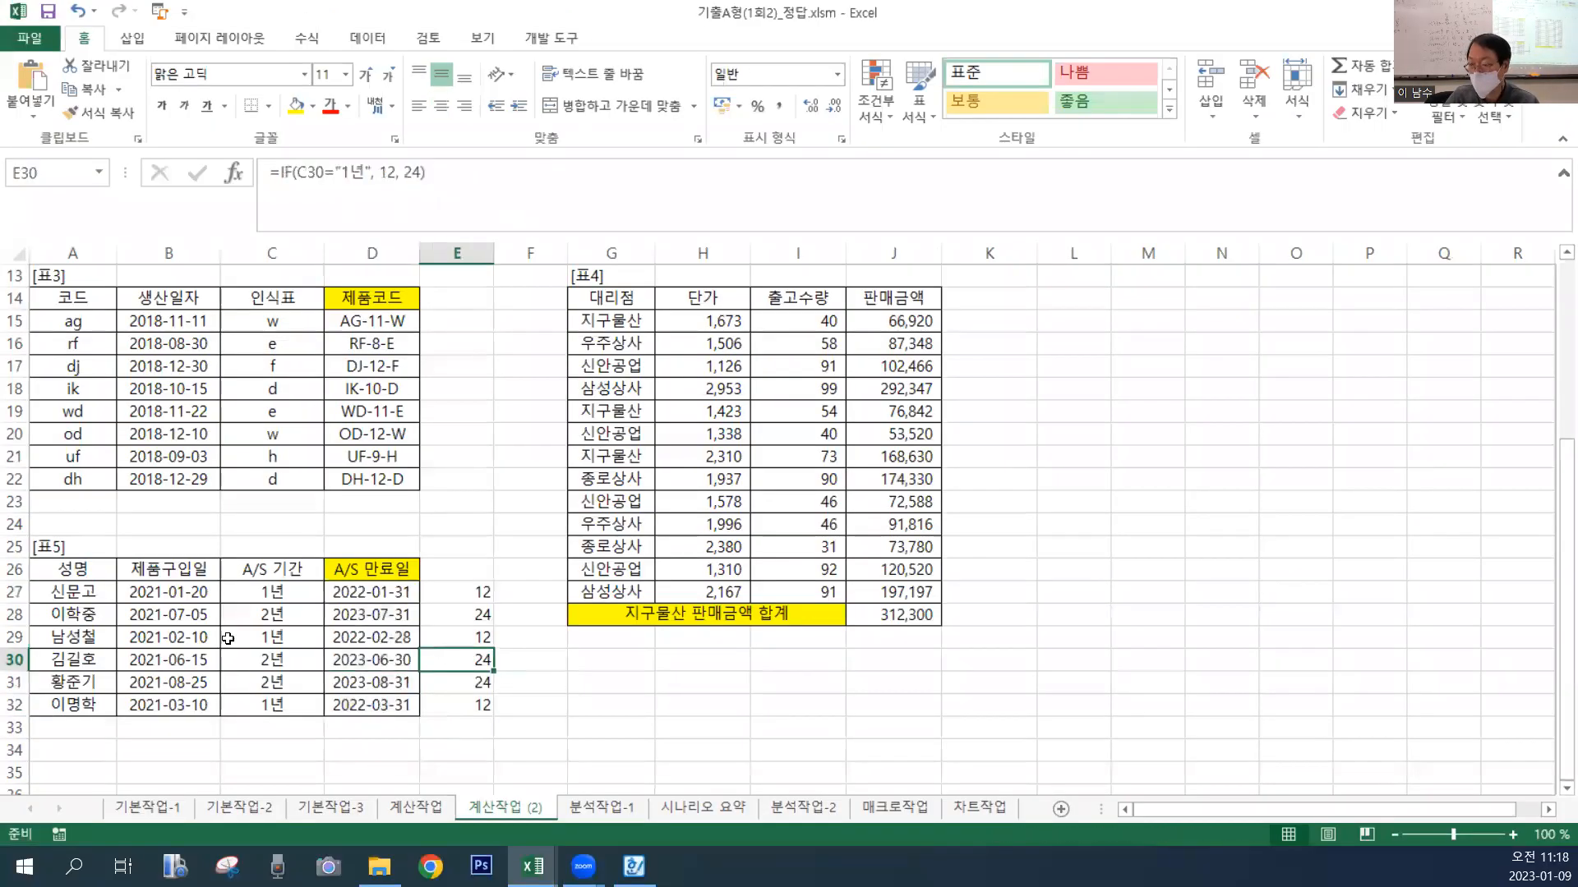
left_click(158, 618)
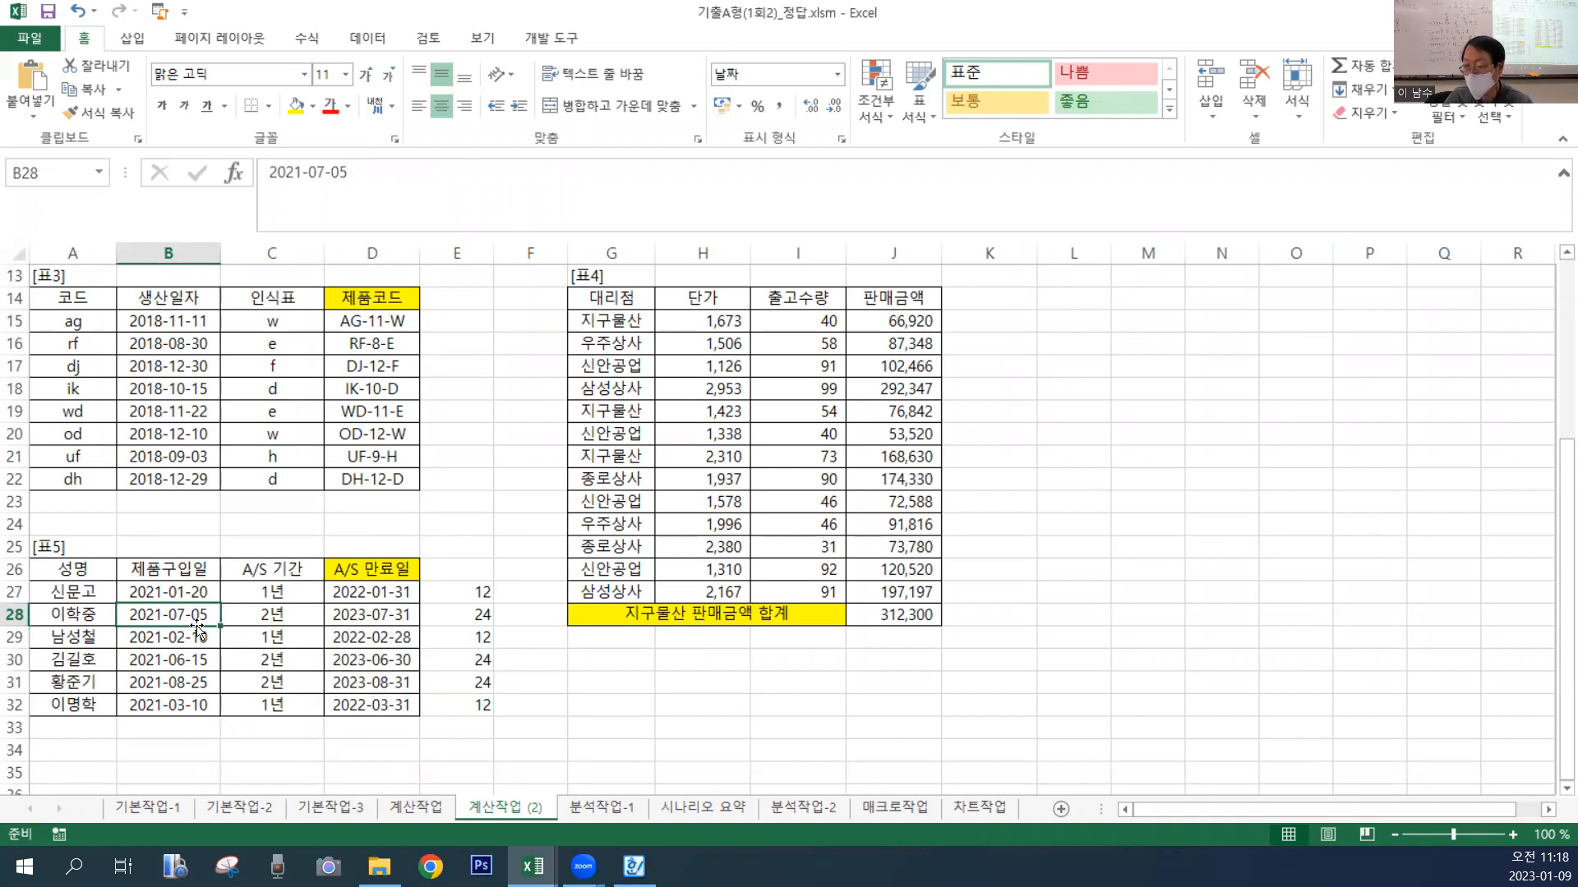
left_click(369, 620)
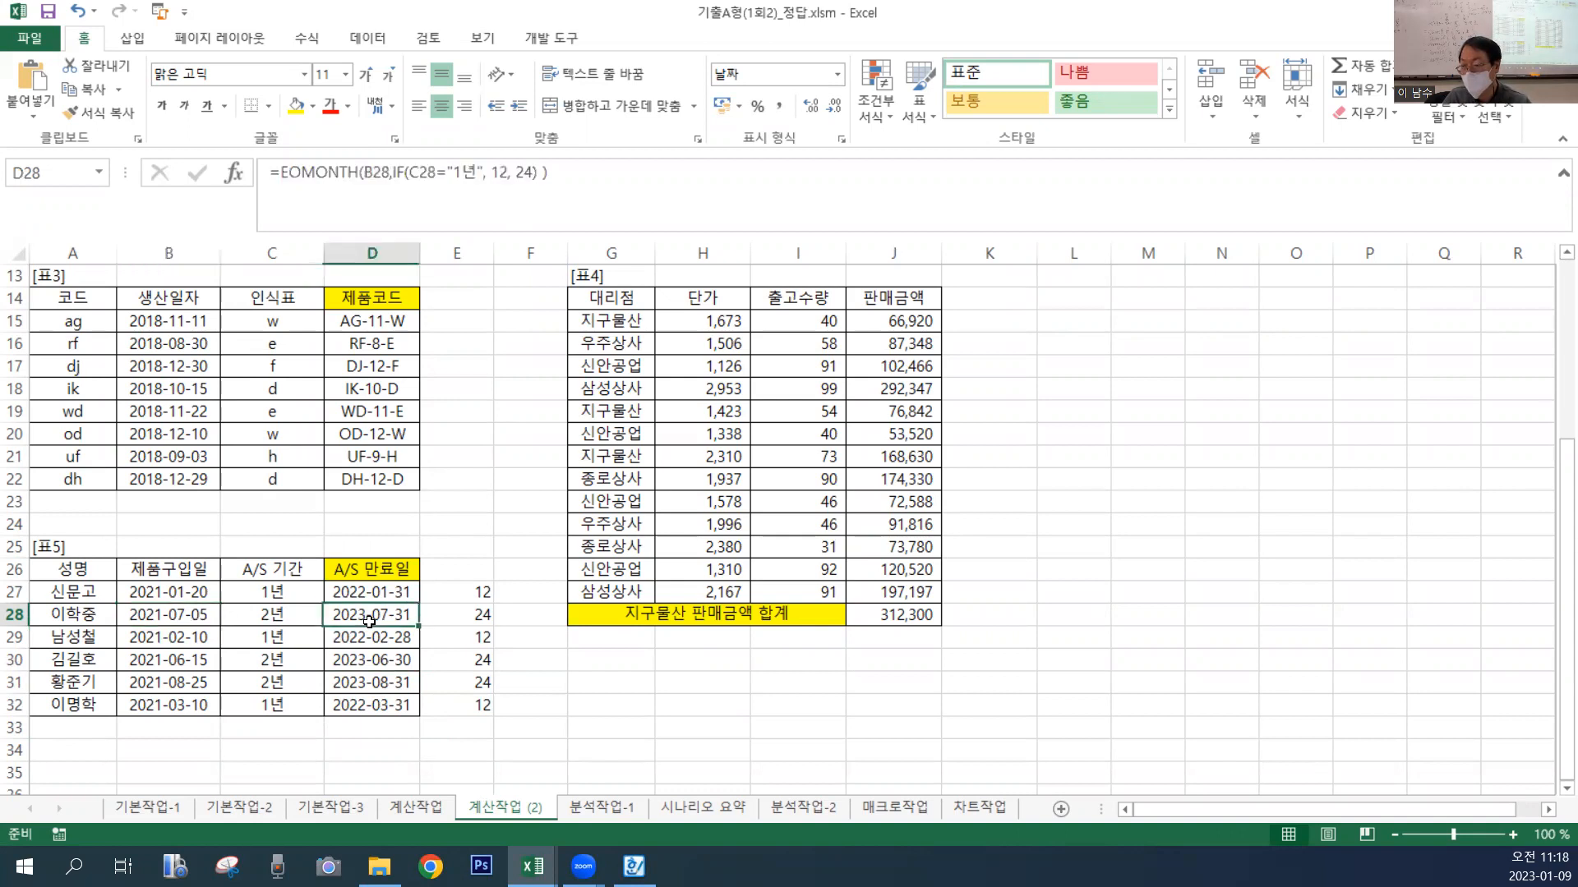
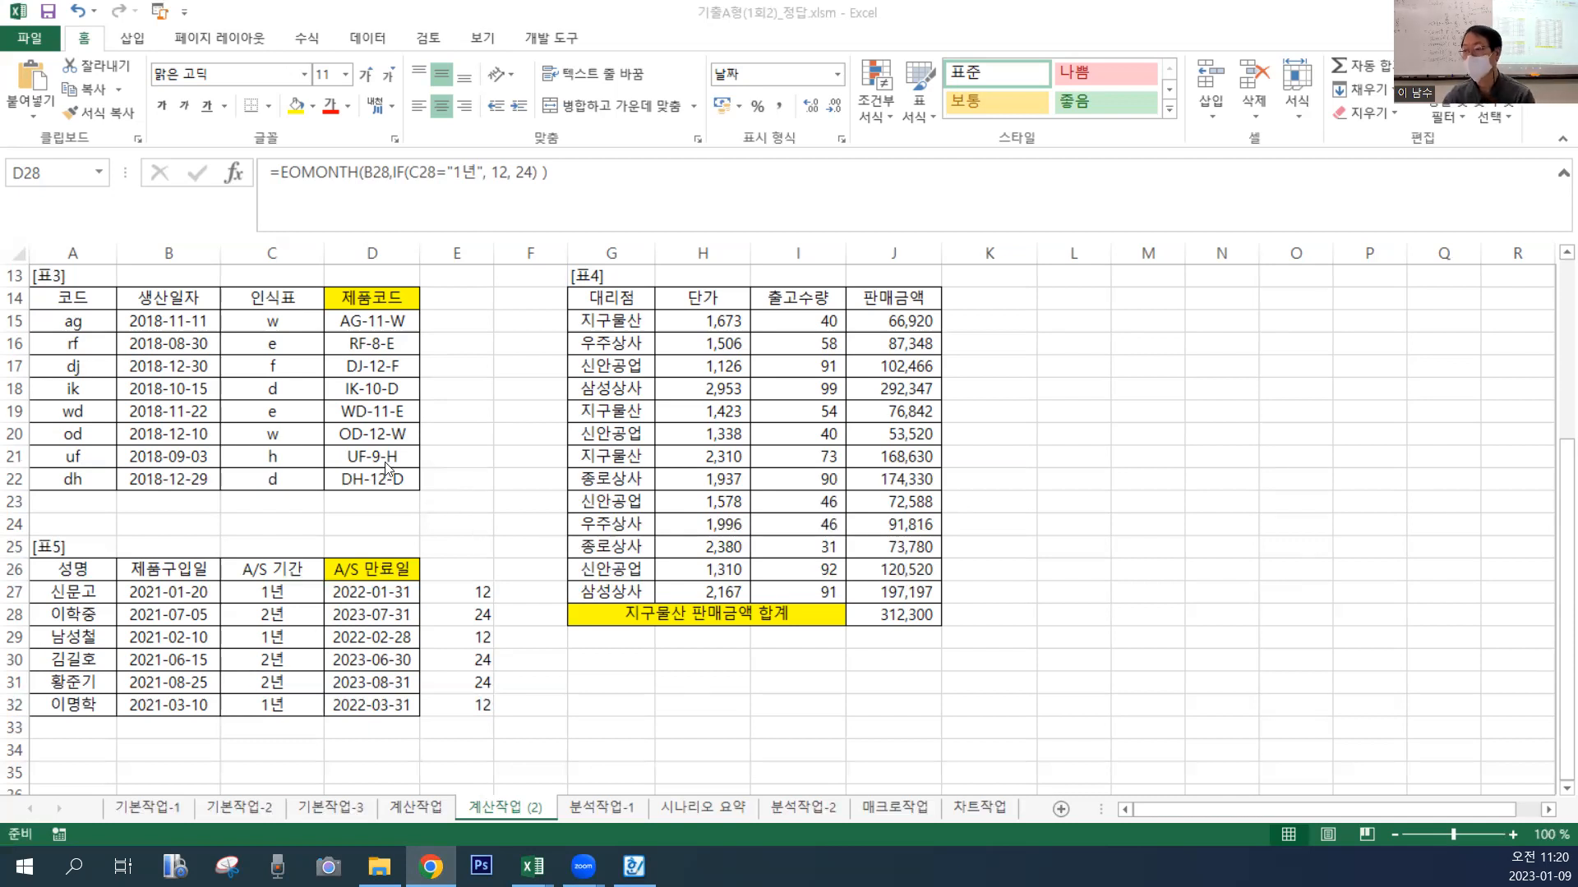
left_click(539, 188)
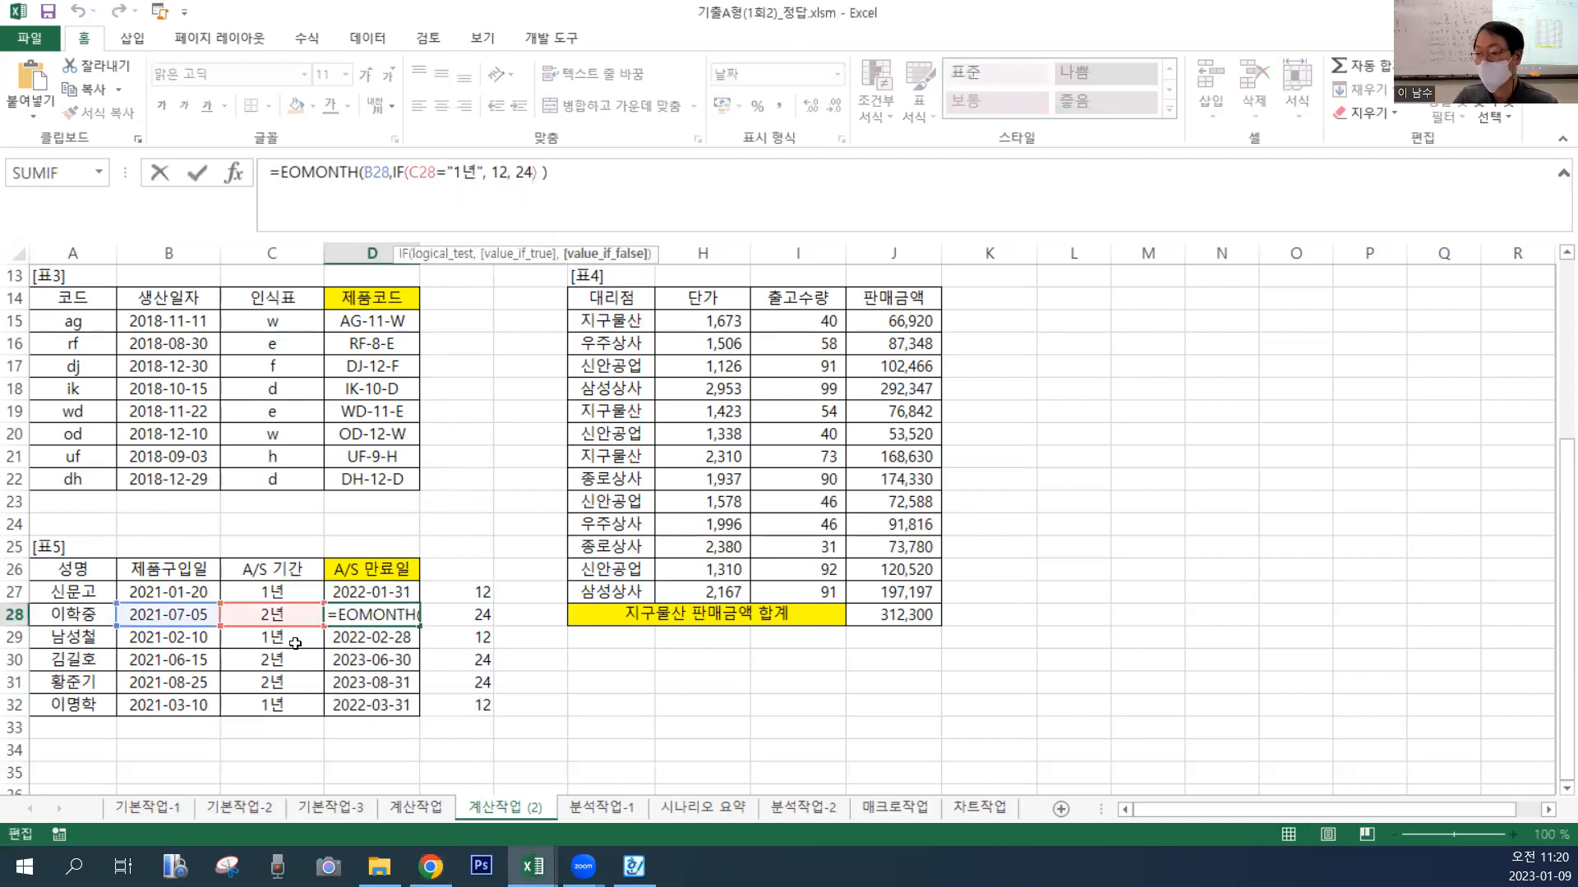
Set the A/S 기간 in C30 to 3년.
left_click(290, 645)
left_click(289, 660)
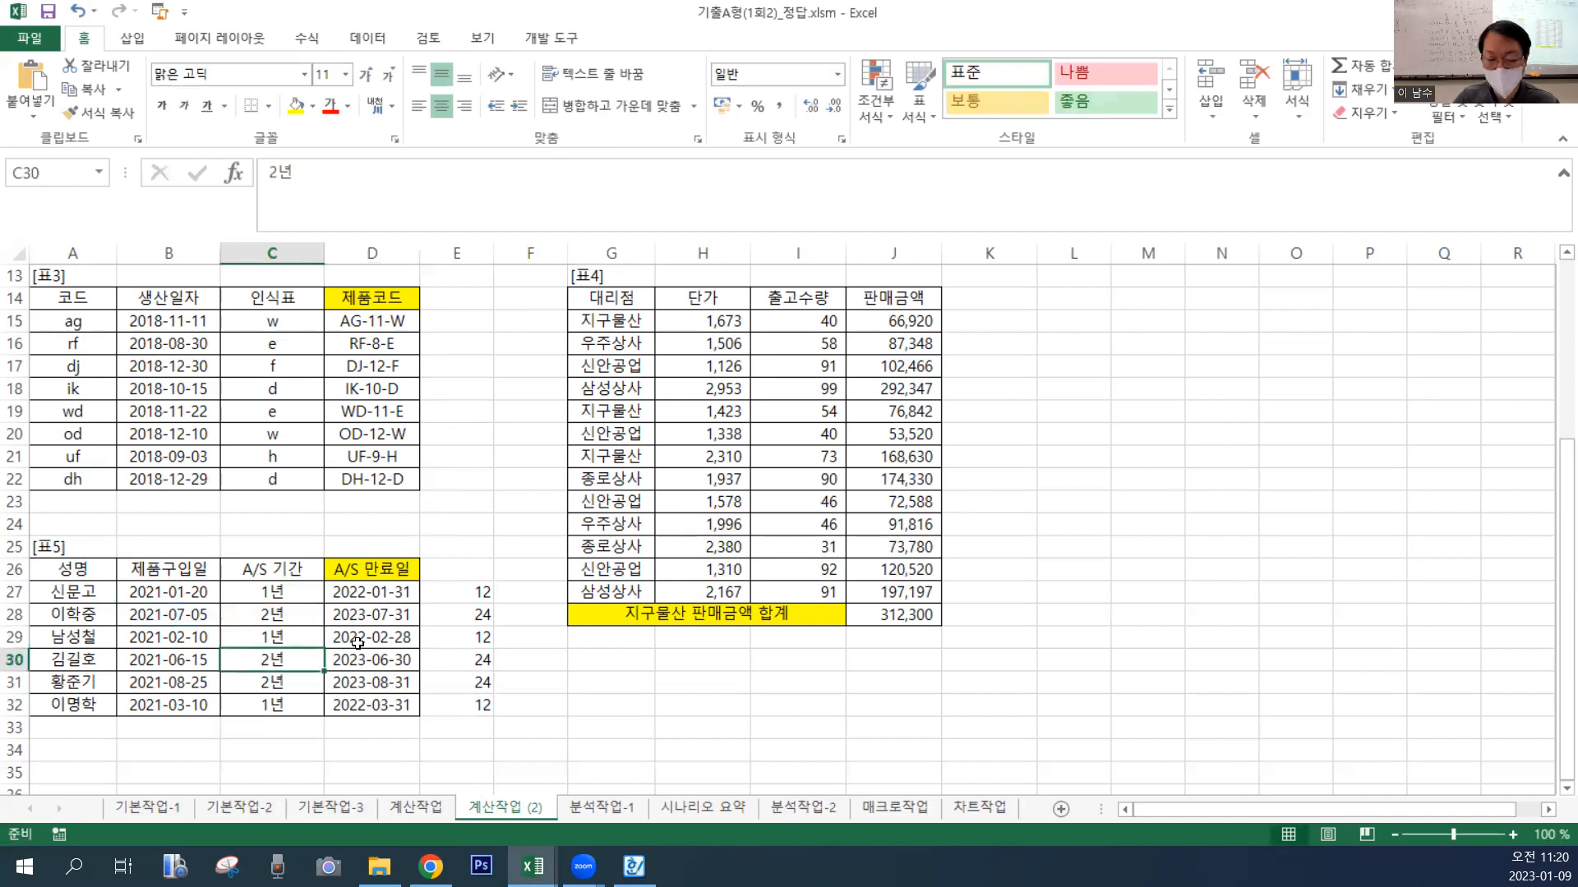
type("3년")
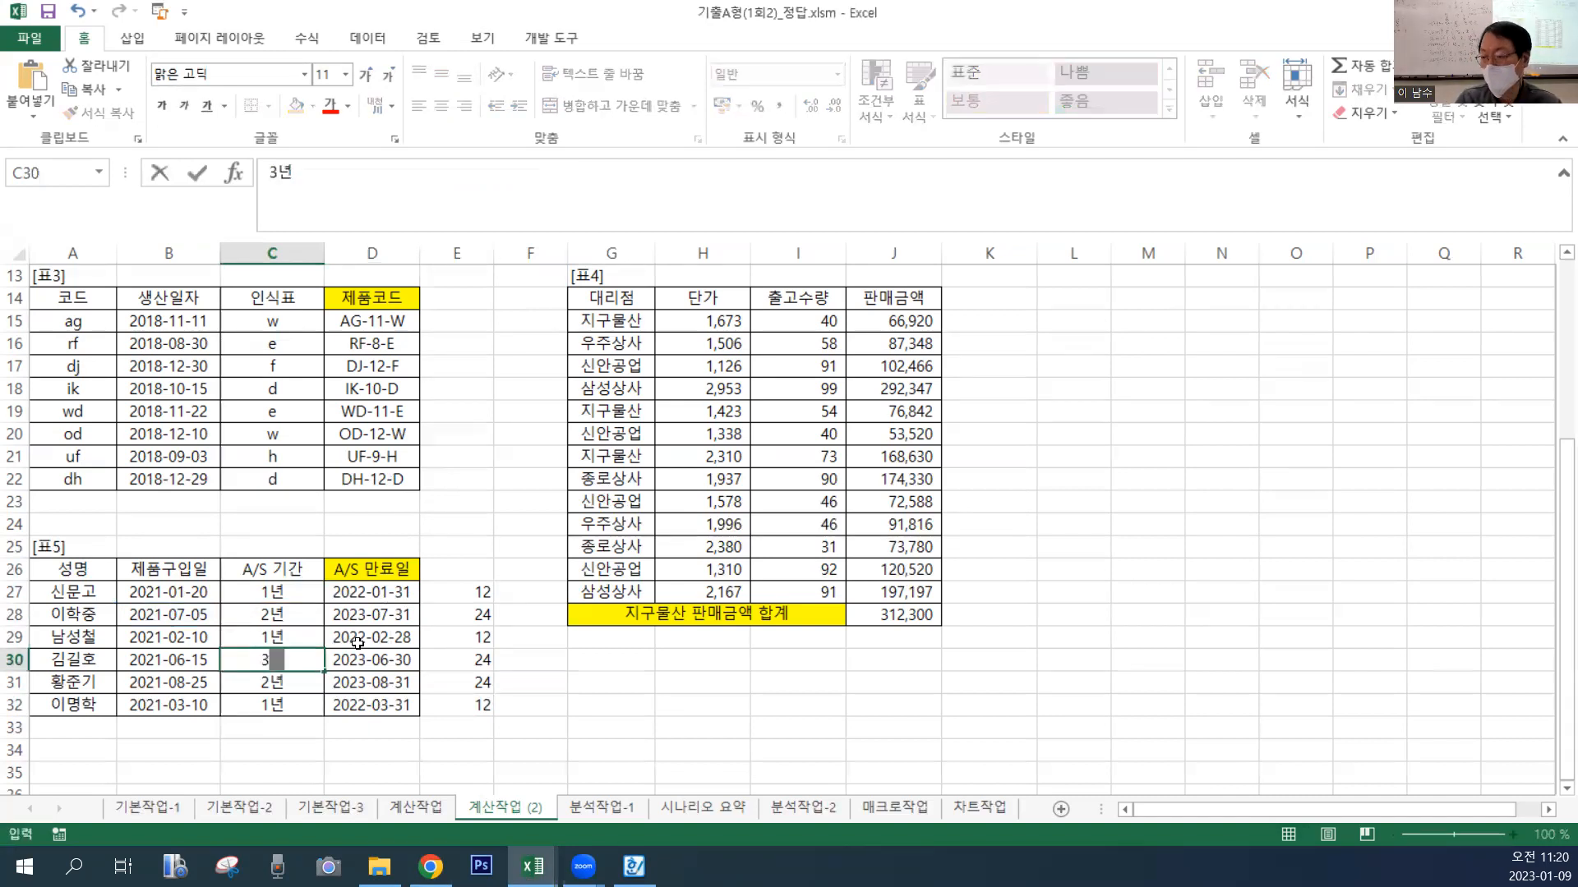
key("Return")
Replace the value-if-false argument of E27's IF formula with the start of a nested IF function, keeping E27:E32 selected.
left_click_drag(475, 594, 497, 721)
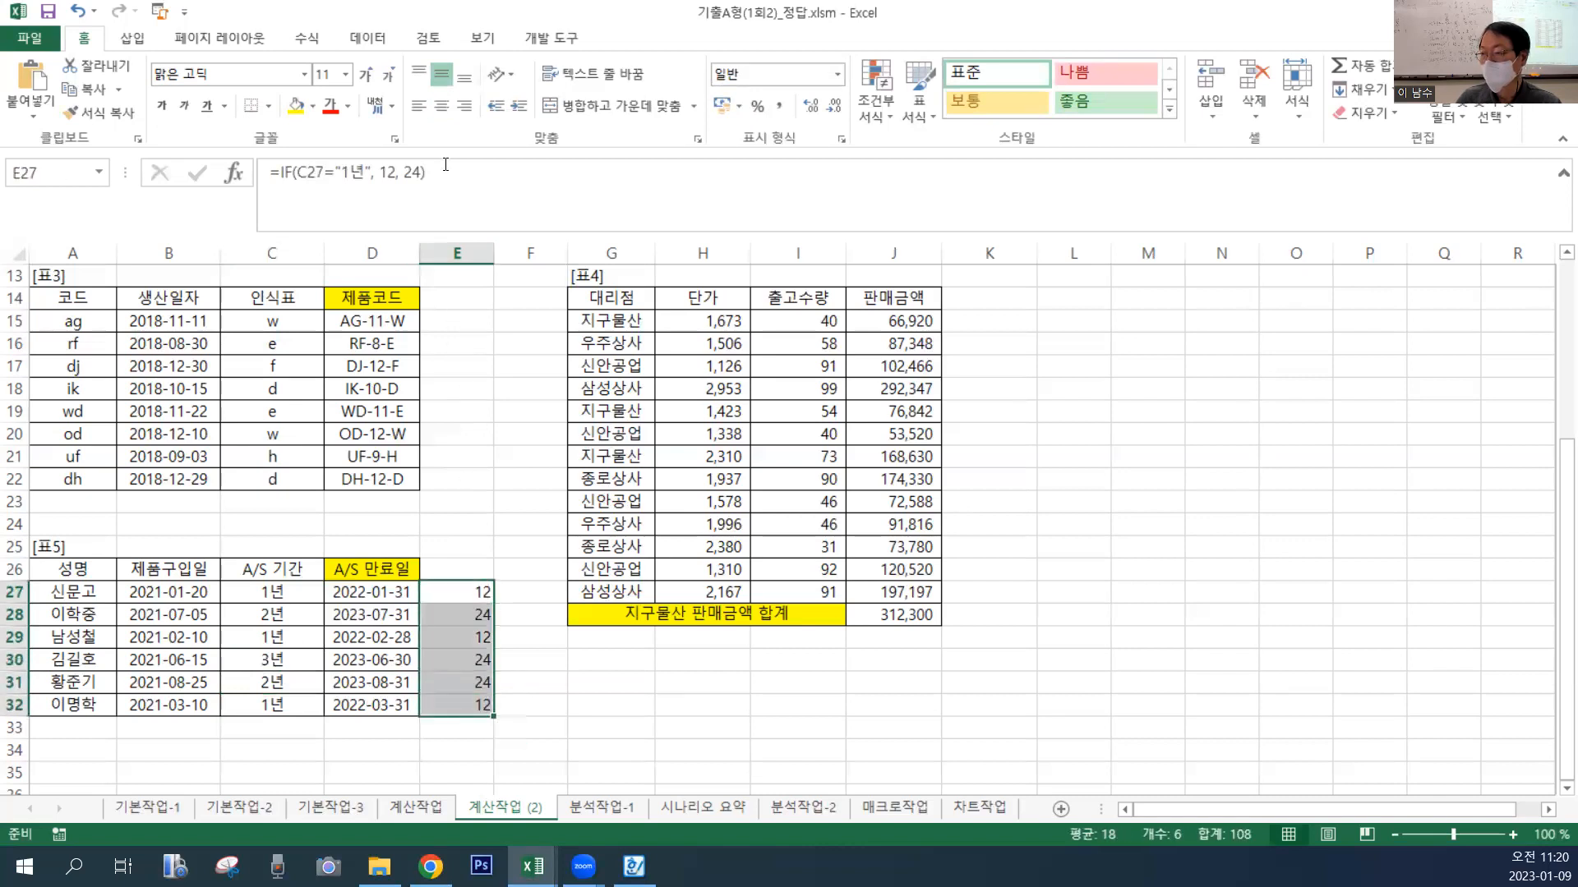
left_click(440, 191)
key("BackSpace")
key("BackSpace")
key("BackSpace")
key("BackSpace")
key("BackSpace")
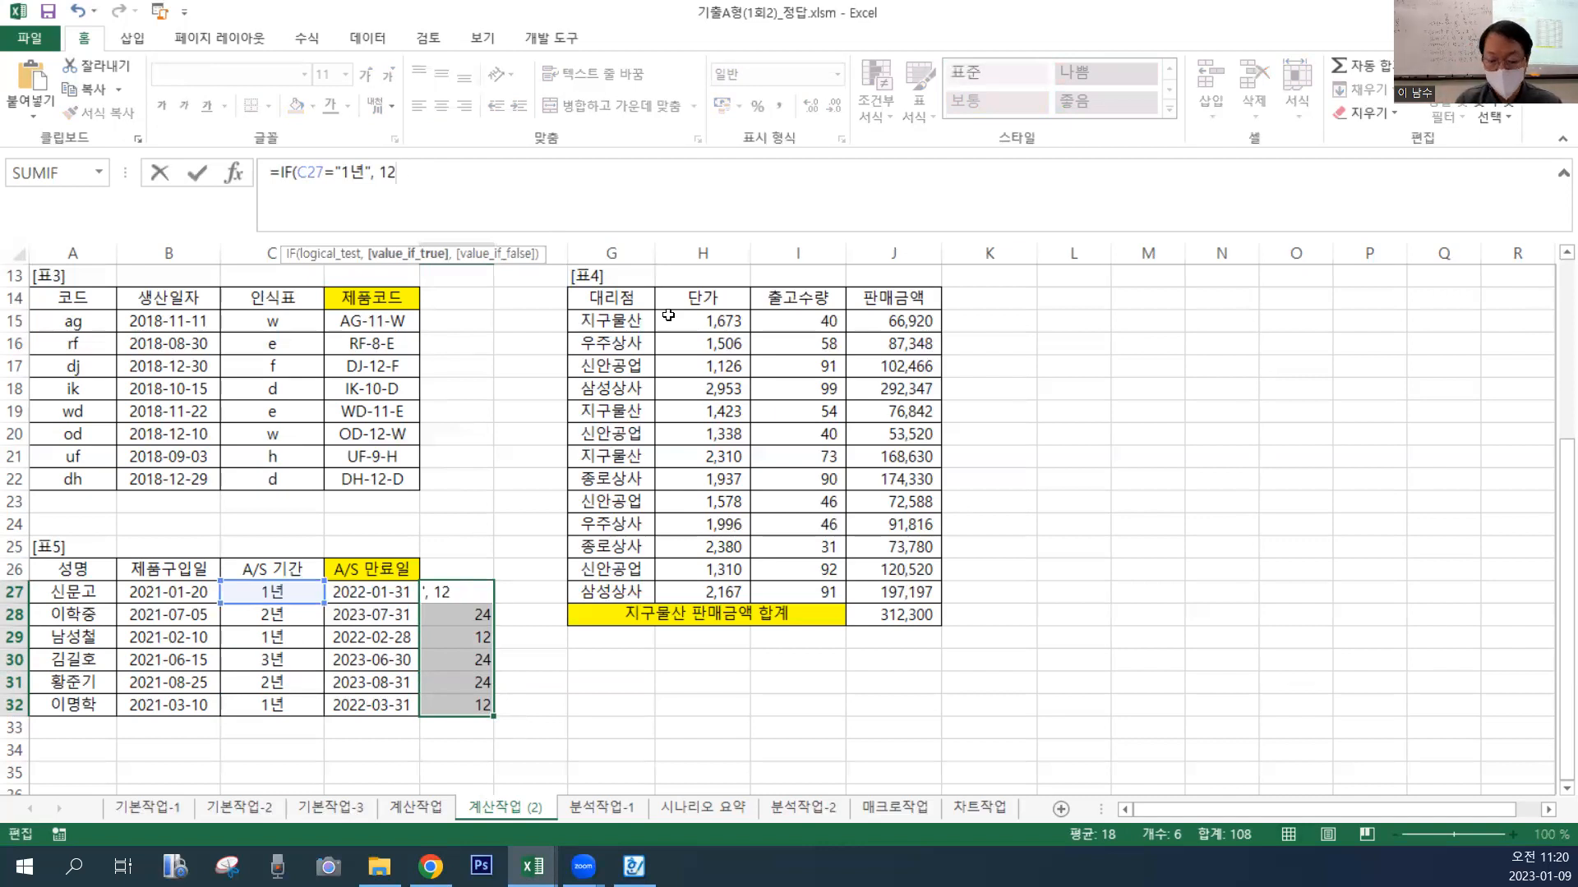
type(", ")
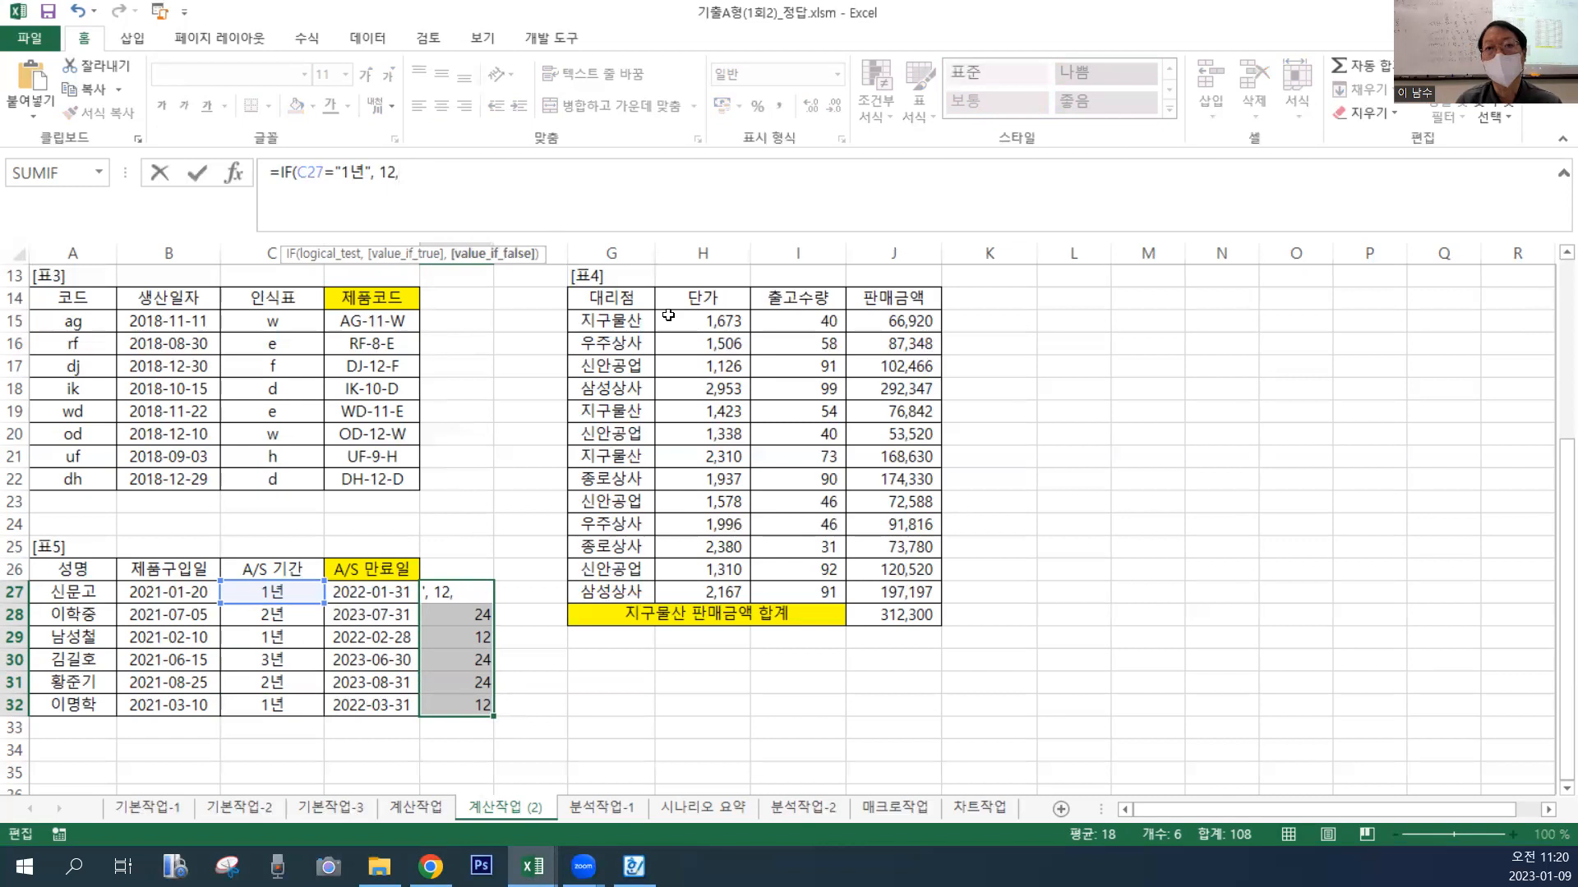
type("ㅑㄹ")
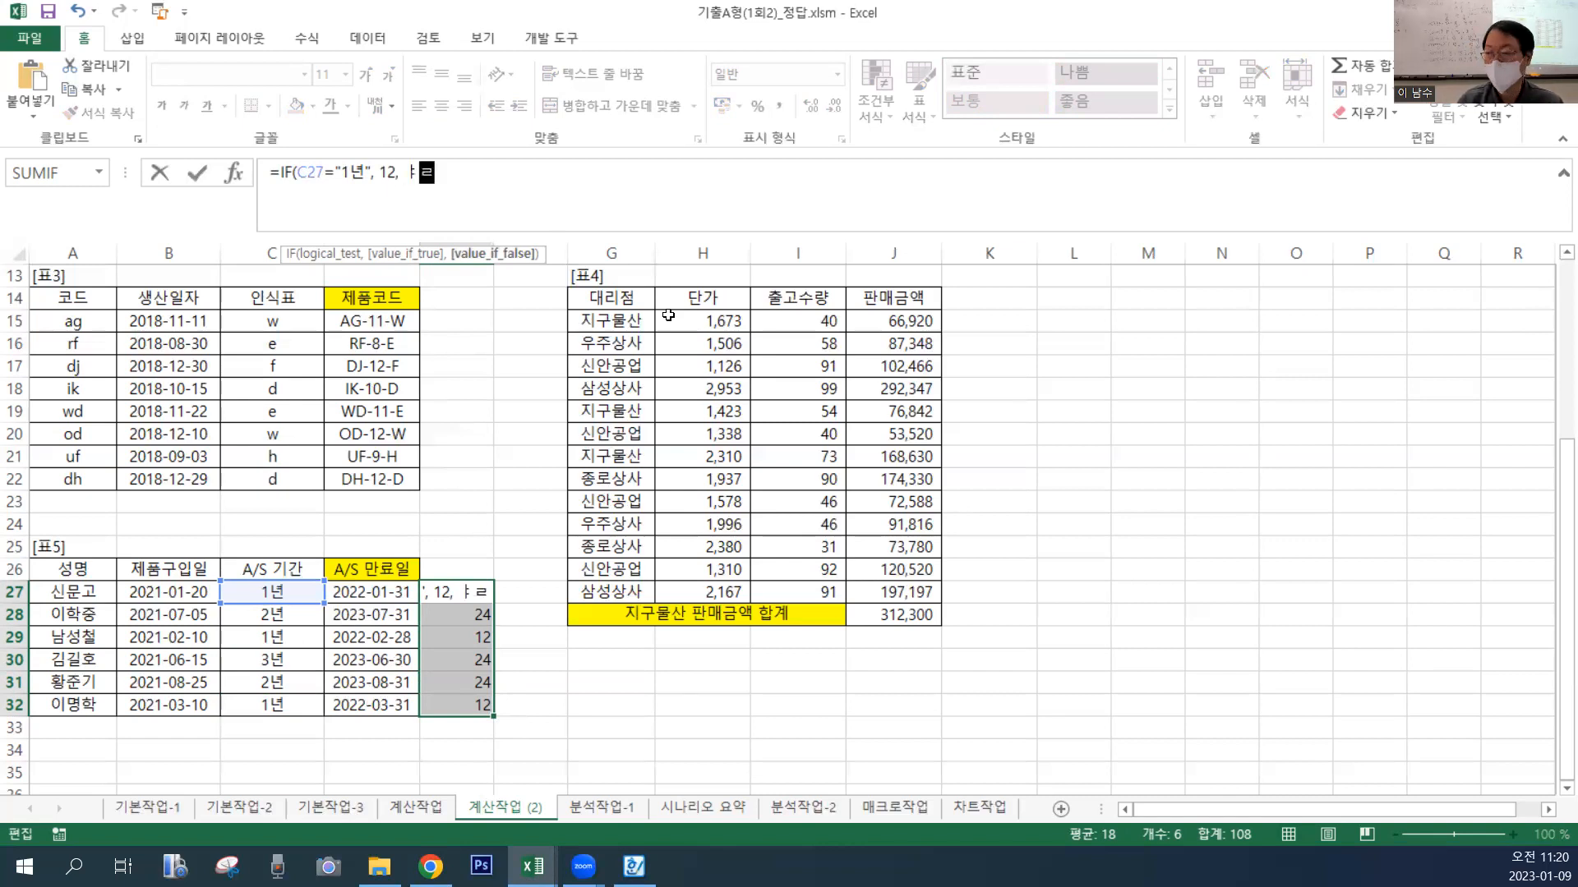
key("BackSpace")
key("BackSpace")
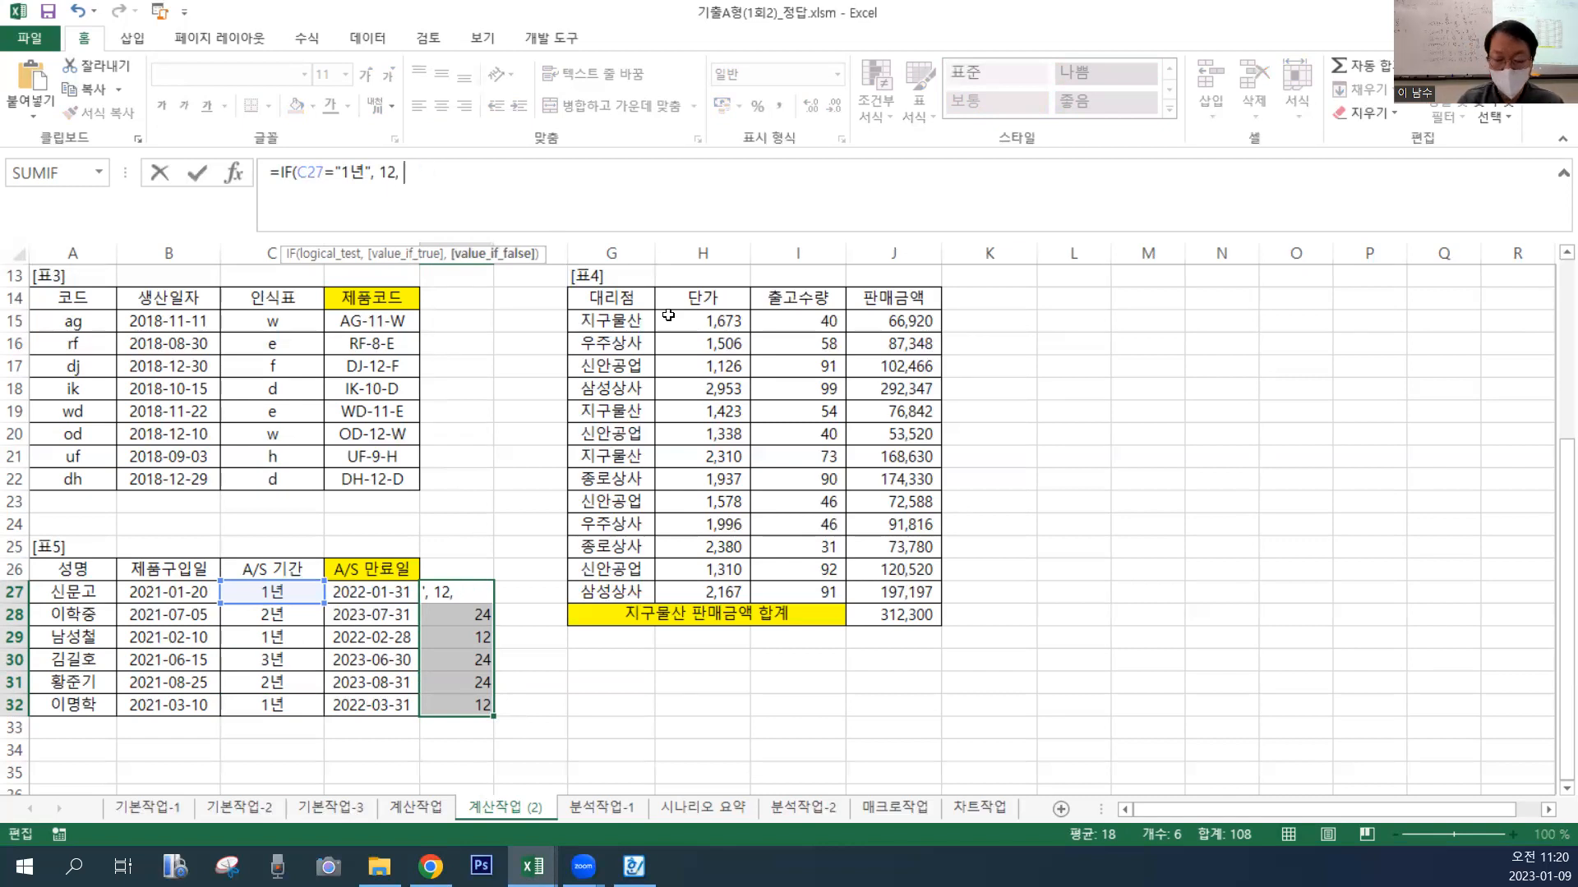
type("IF(")
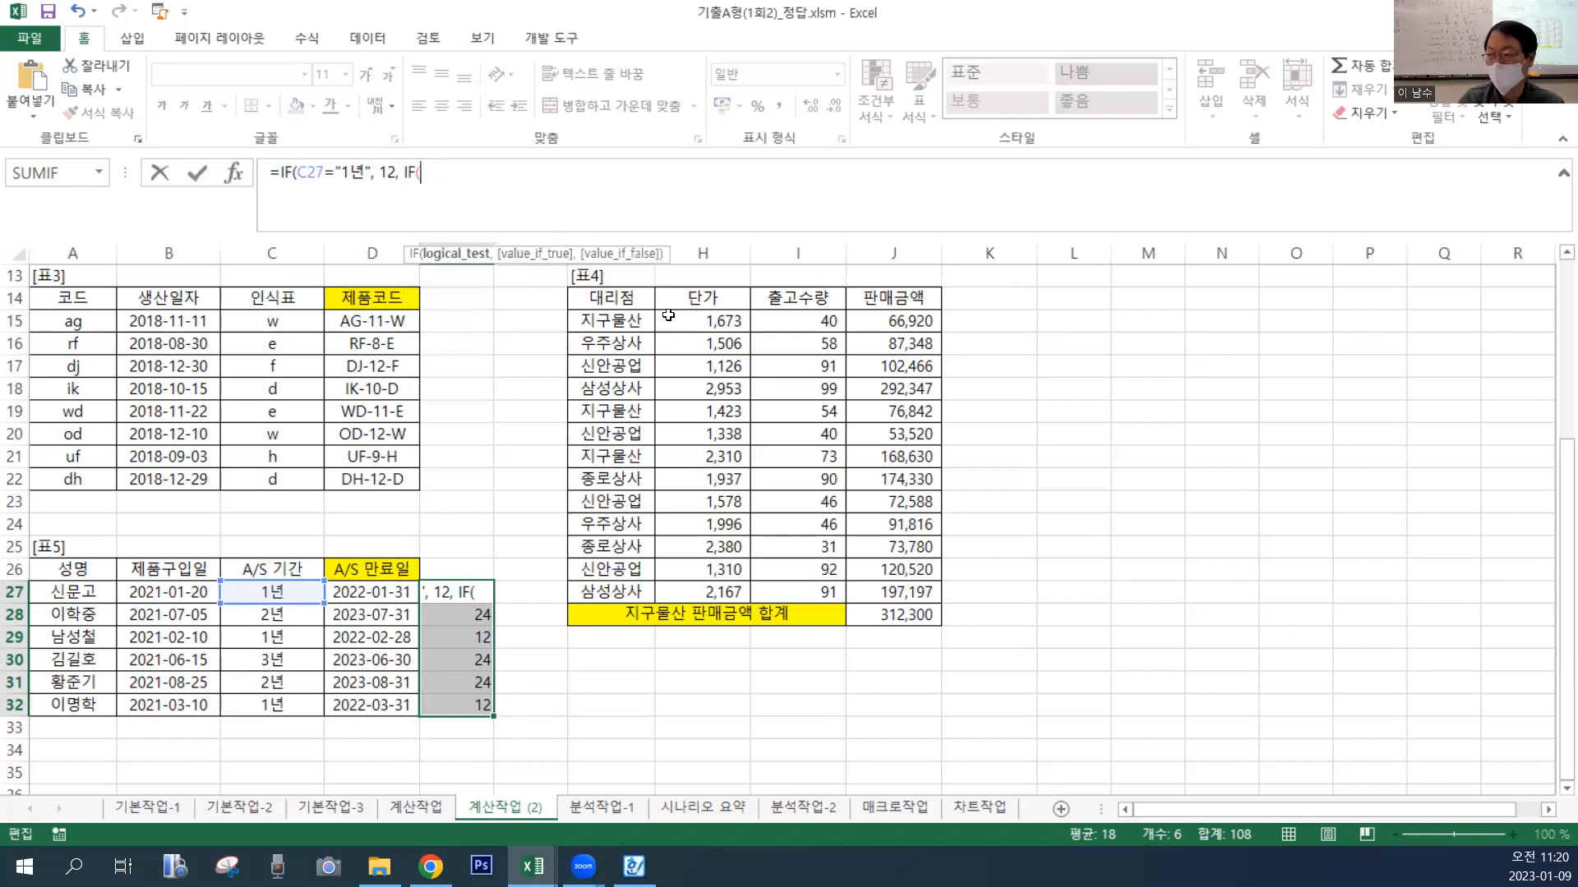
Make the nested IF in E27 test whether the A/S 기간 in C27 equals "2년".
left_click(282, 590)
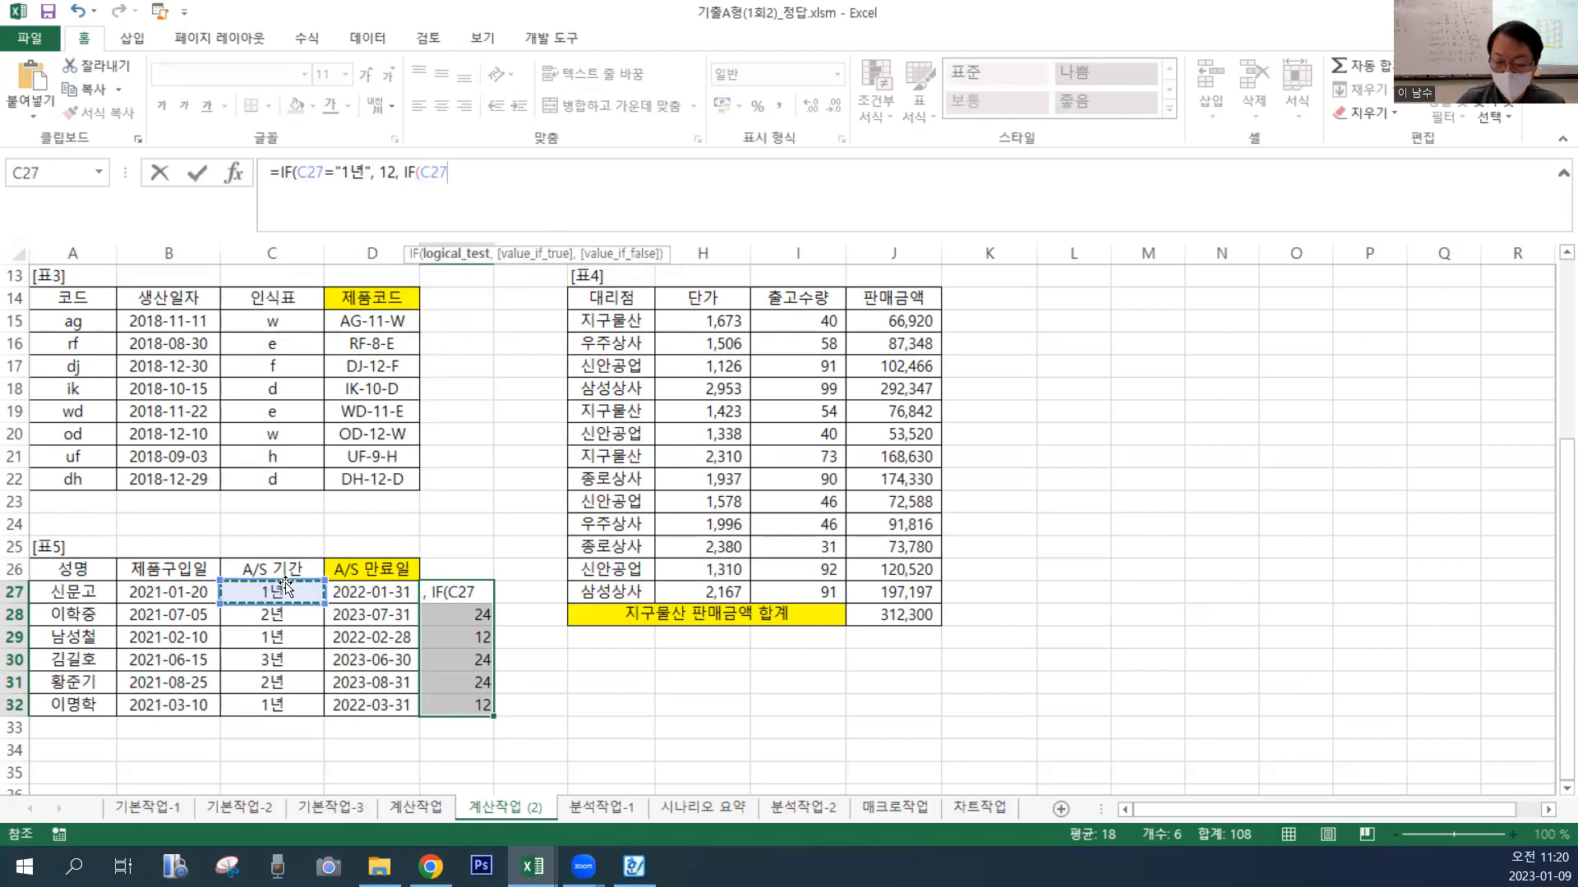
type("=\"")
type("2SUS")
key("BackSpace")
key("BackSpace")
key("BackSpace")
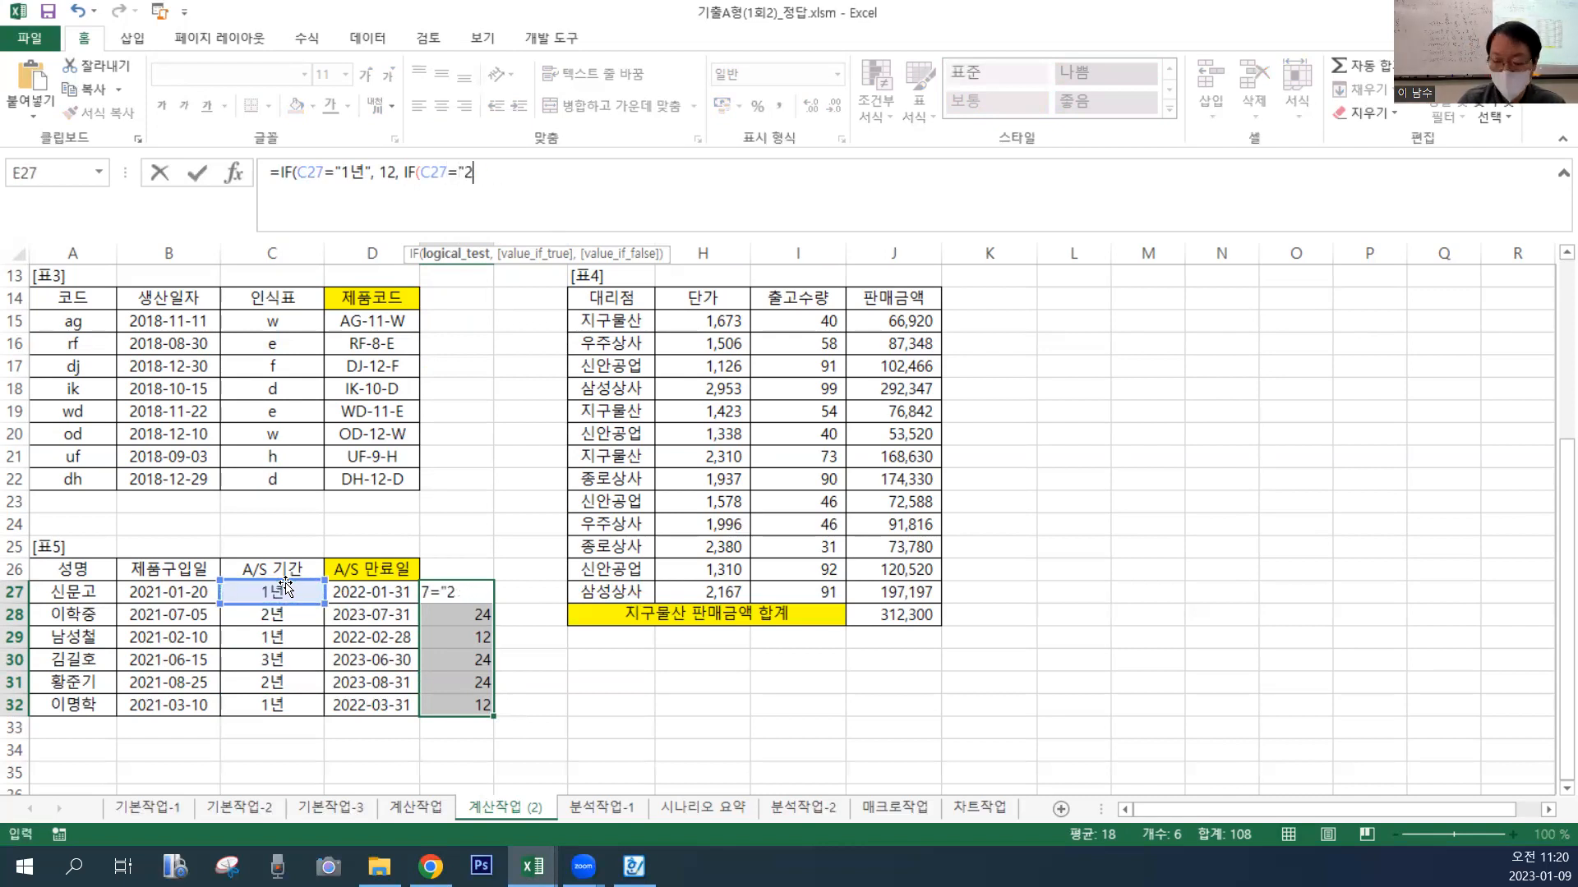
type("년\",")
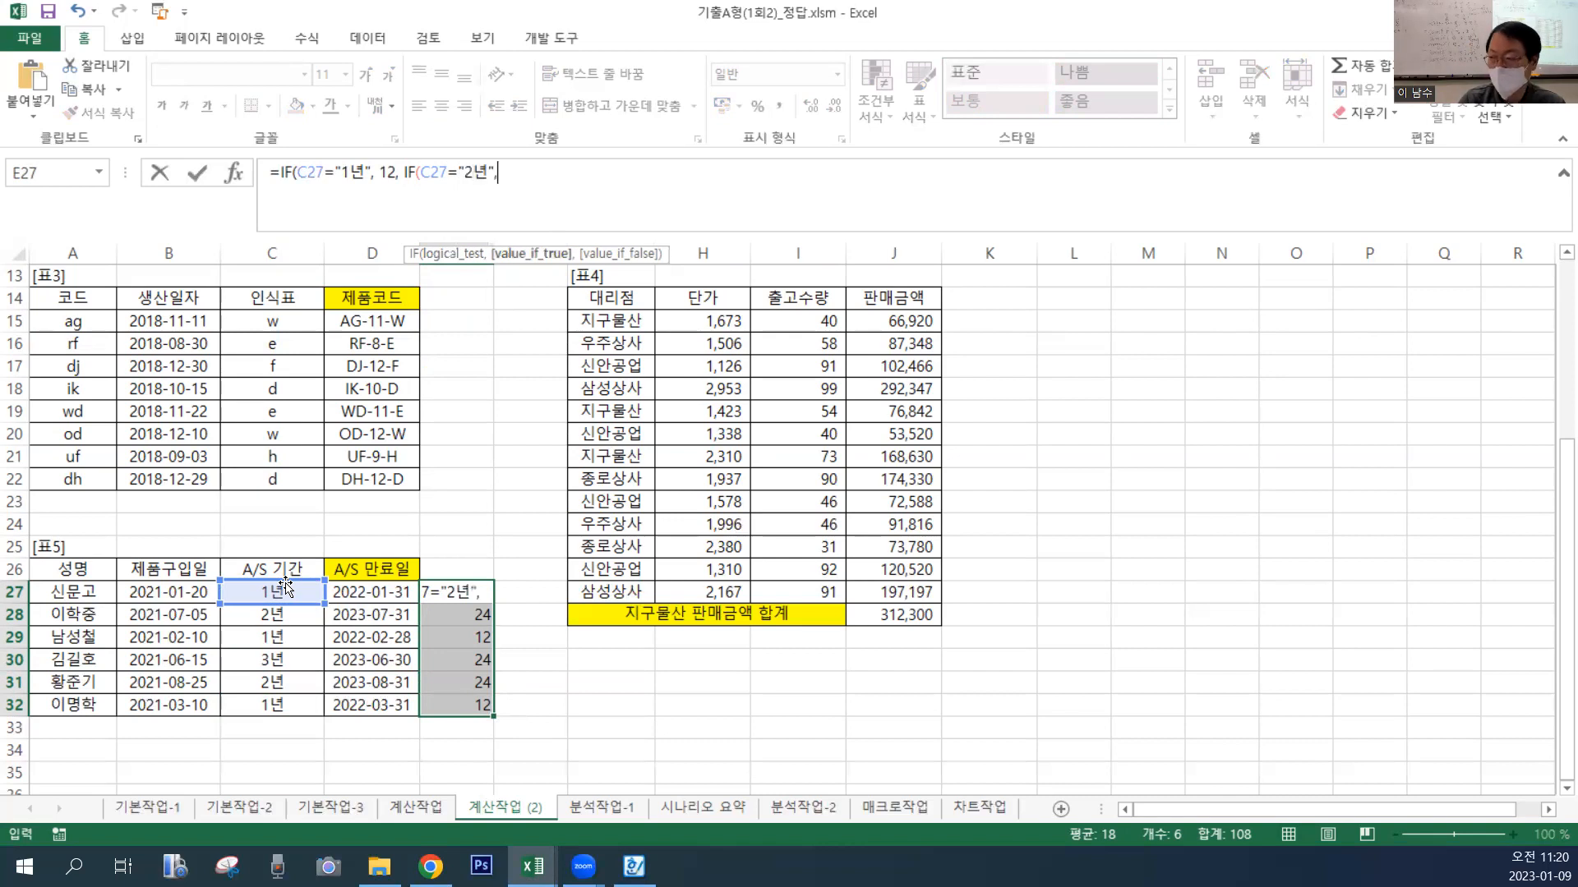
Complete the nested IF in E27 with 24 when true and 36 when false, and enter the formula.
type(" 24,")
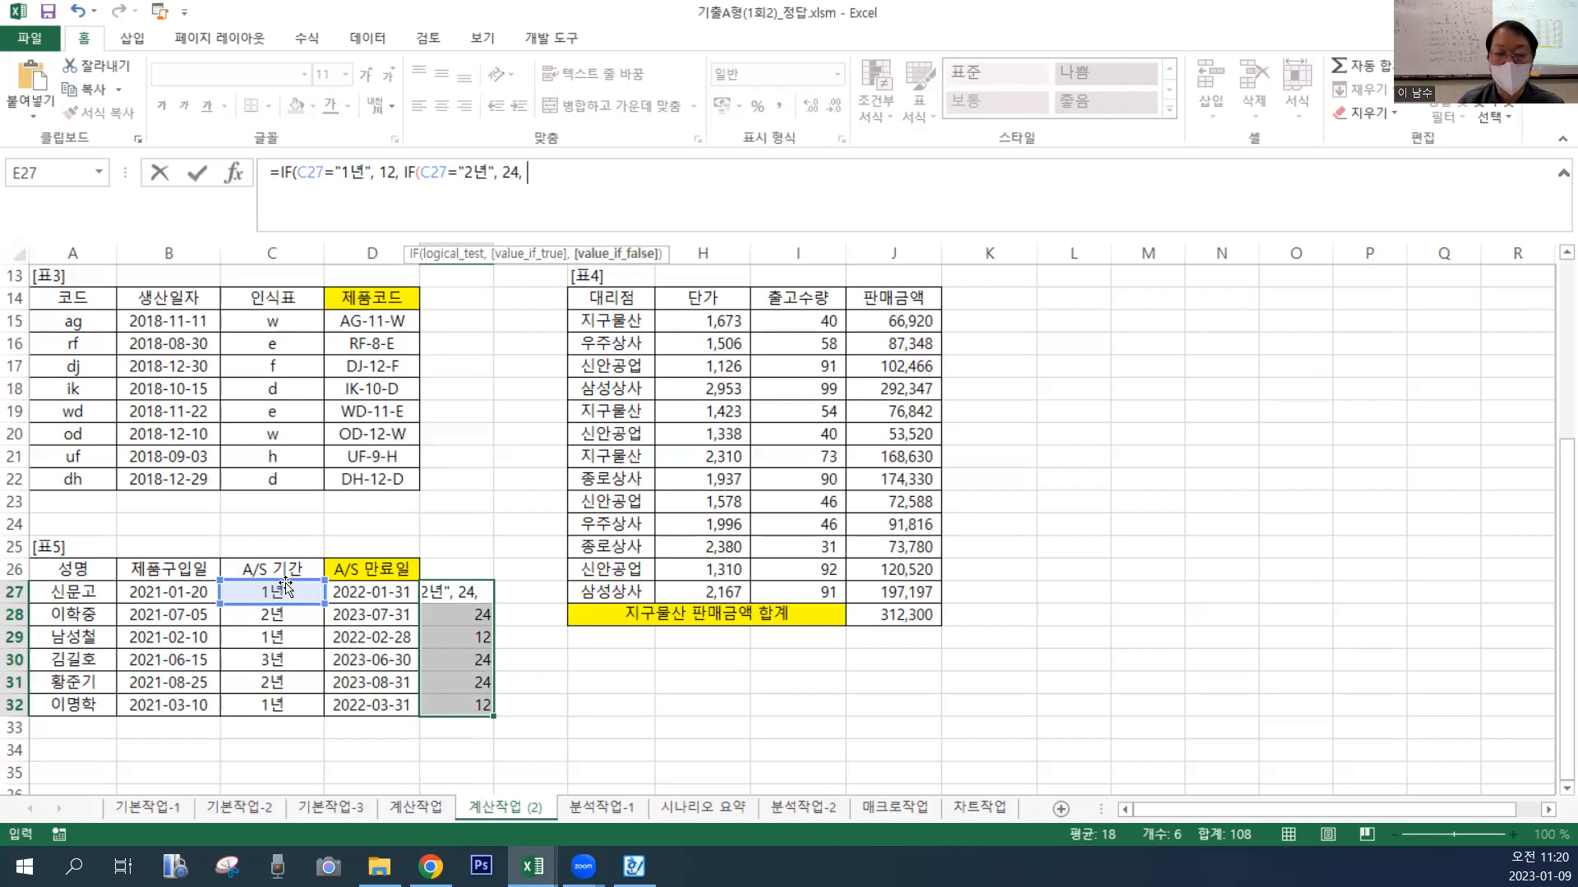
type("36")
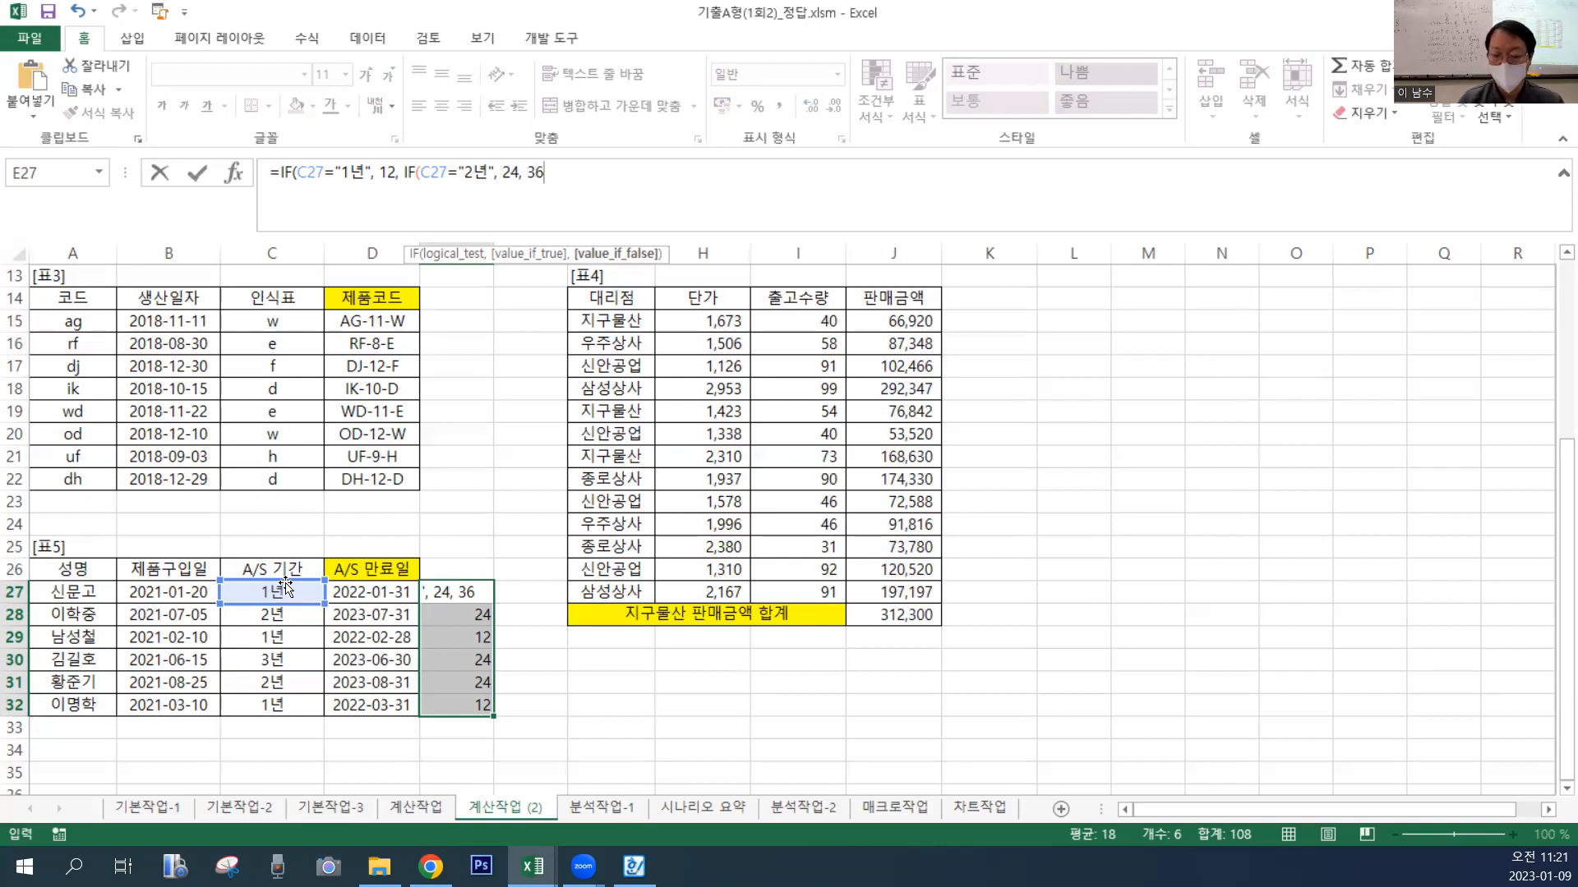
type(")")
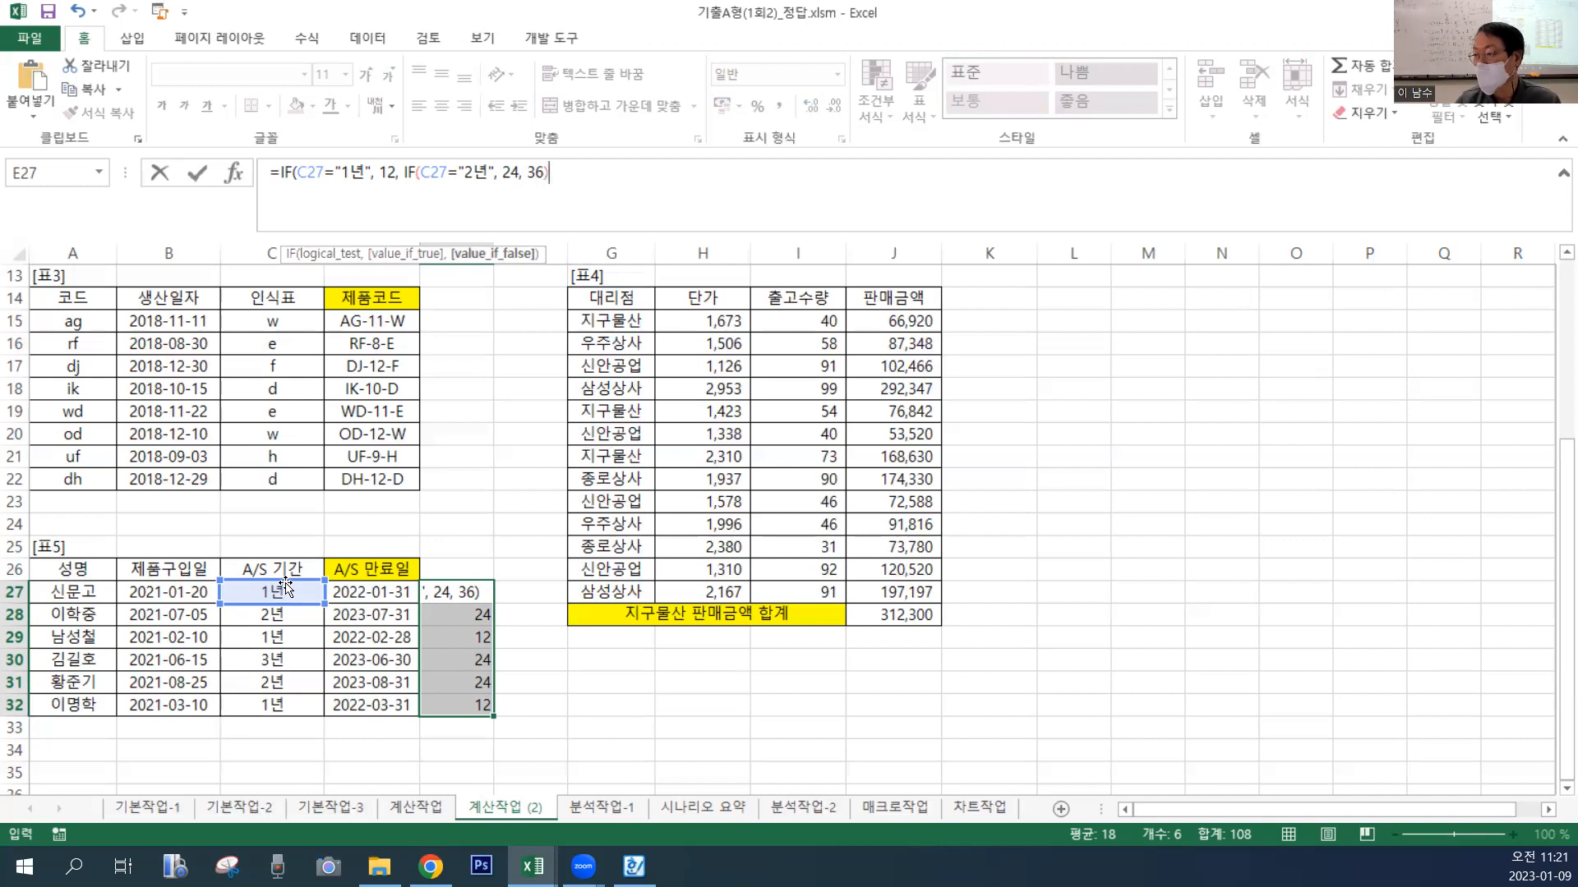
type(")")
key("Return")
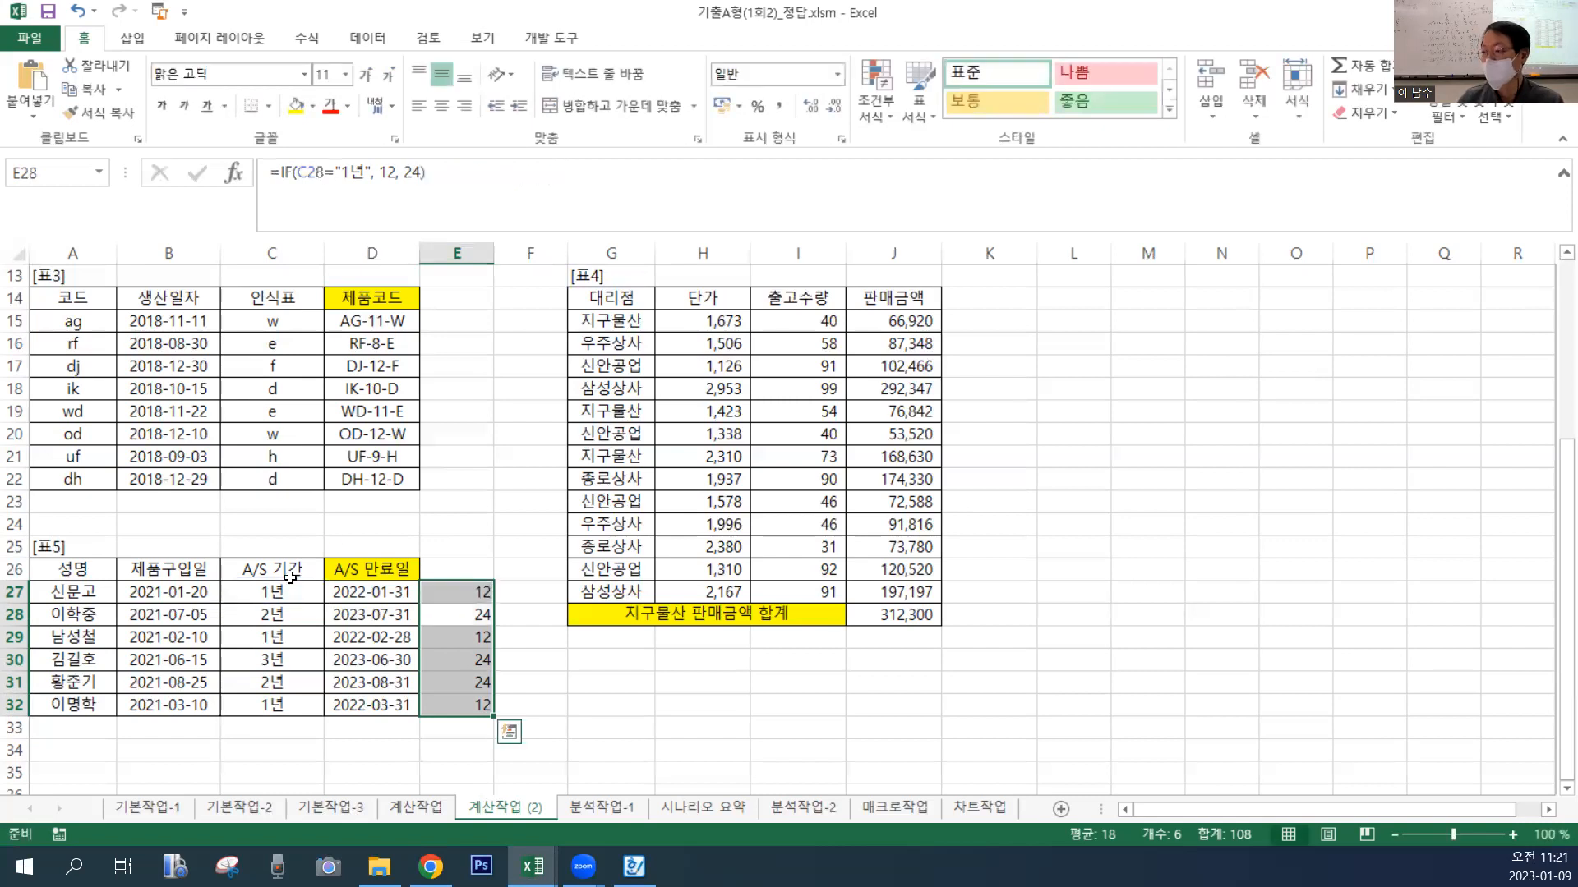
Fill the nested IF formula from E27 through E27:E32.
left_click_drag(465, 592, 472, 705)
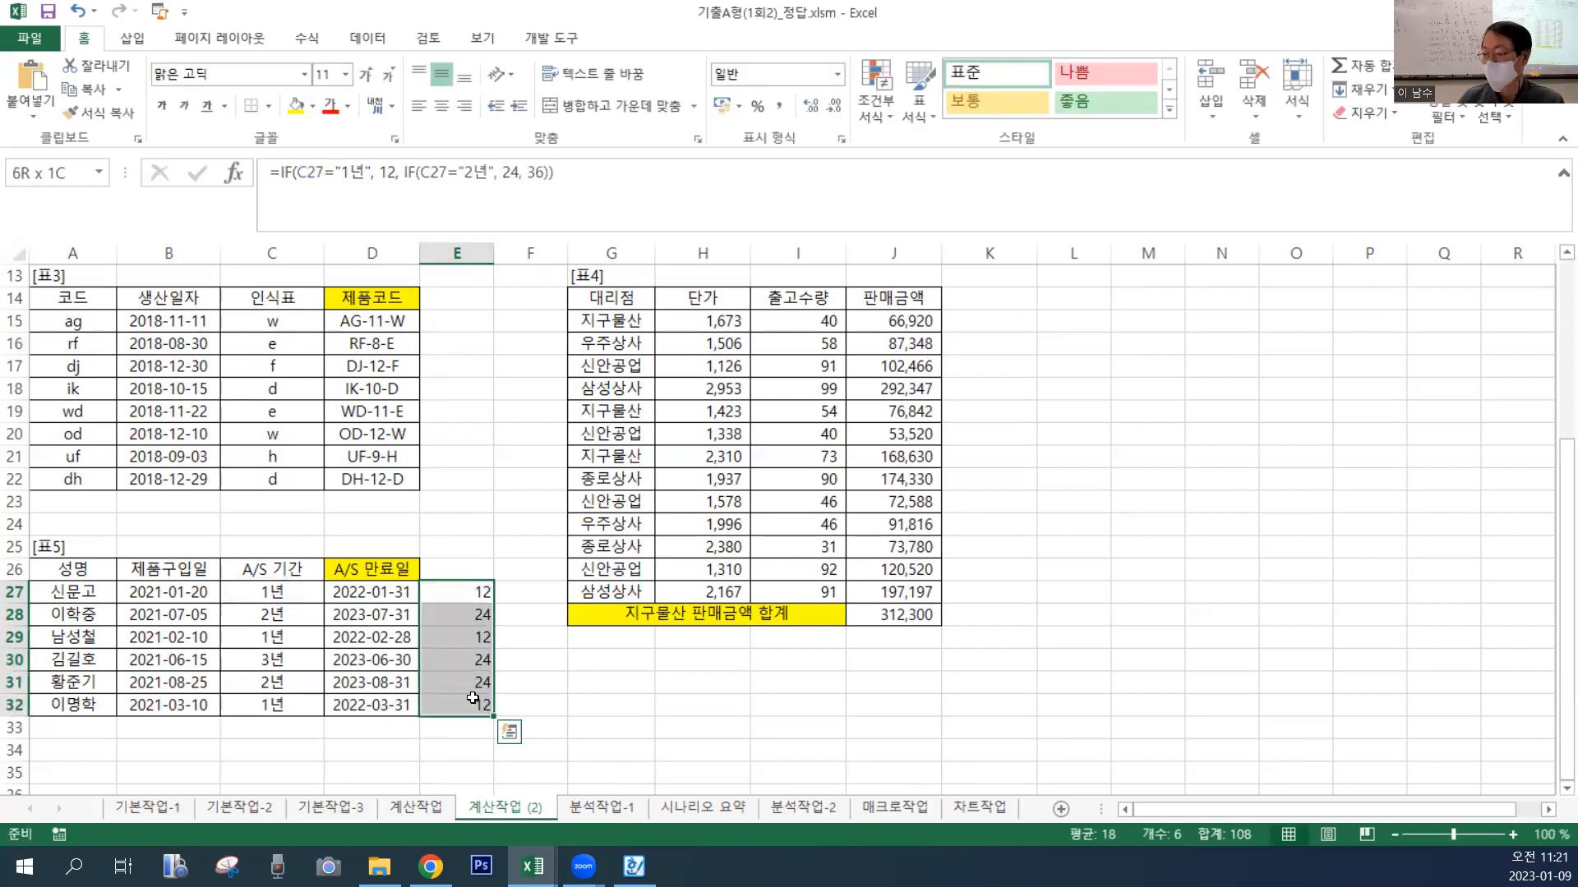
left_click(676, 208)
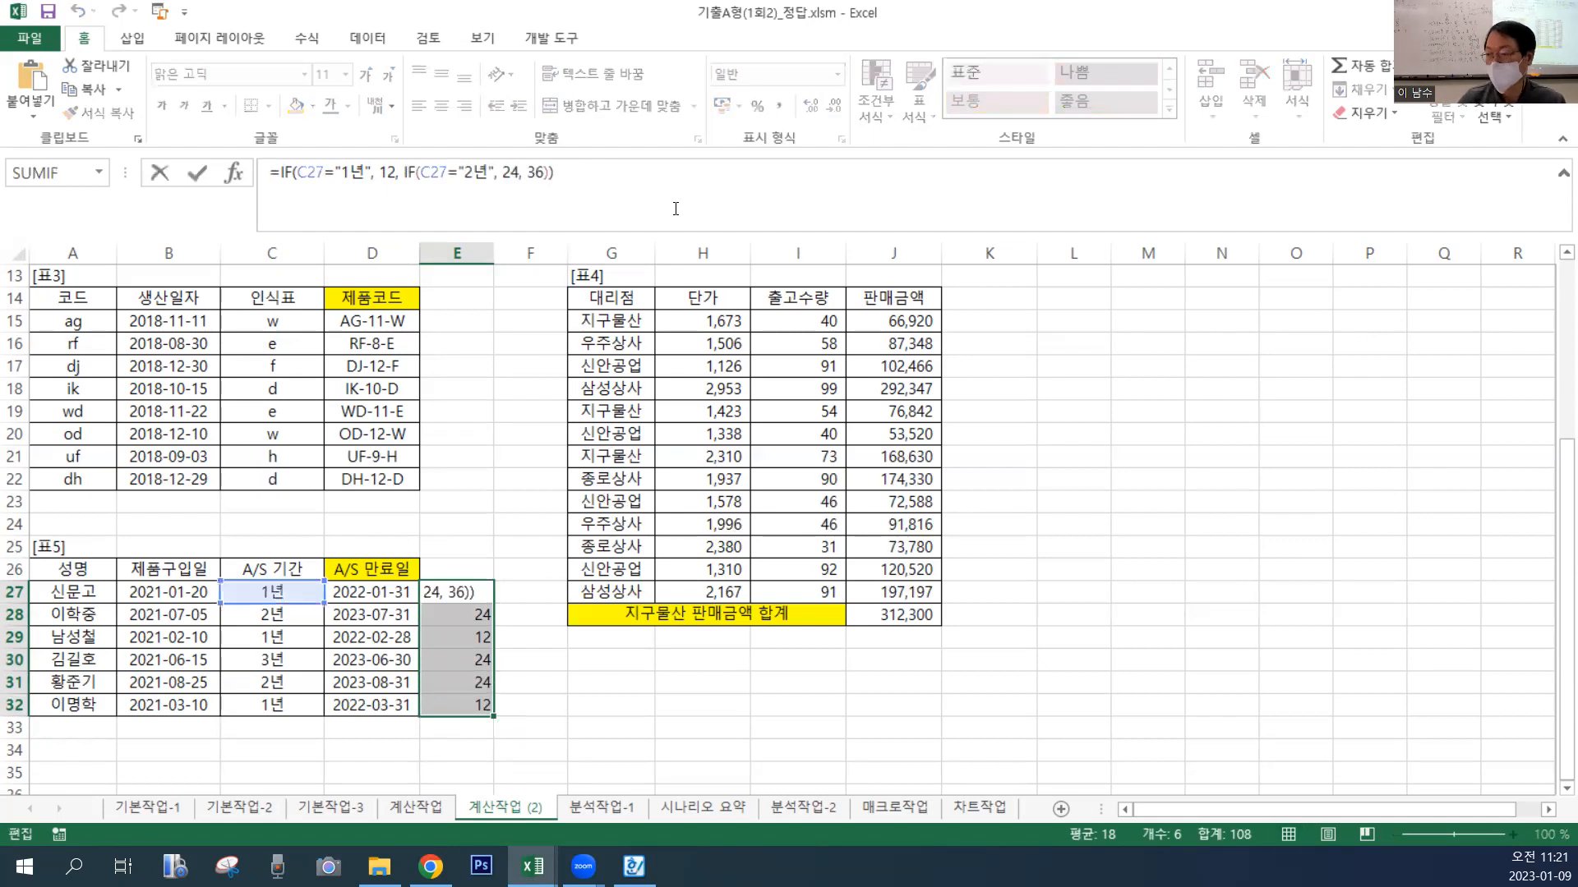
key("ctrl+Return")
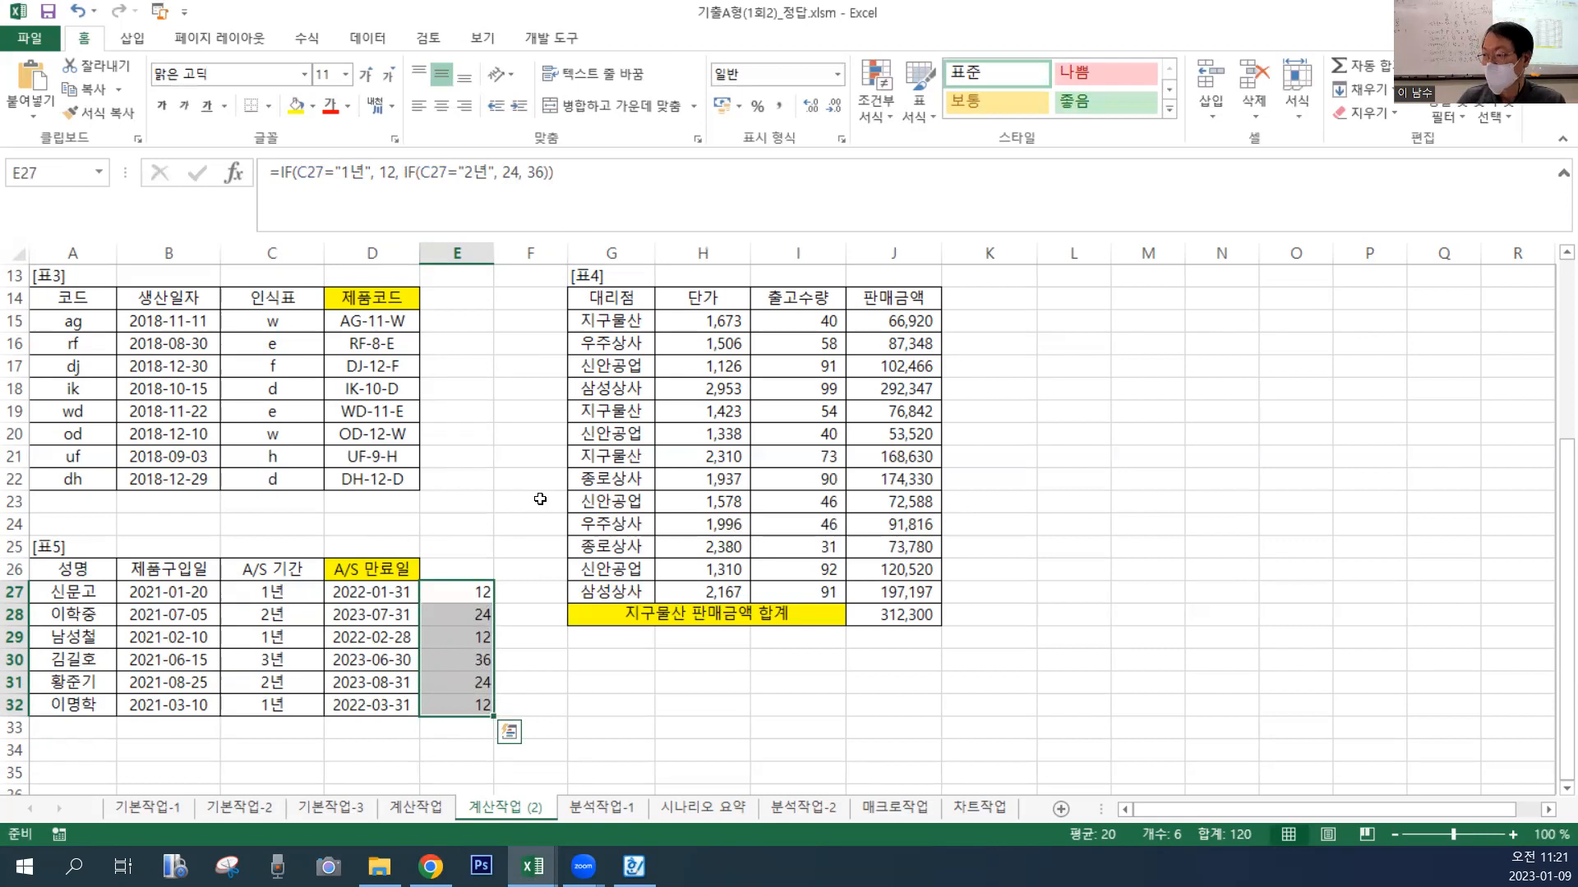
Change the A/S 기간 in C30 of 표5 to 2년.
left_click(502, 555)
left_click(479, 615)
left_click(278, 660)
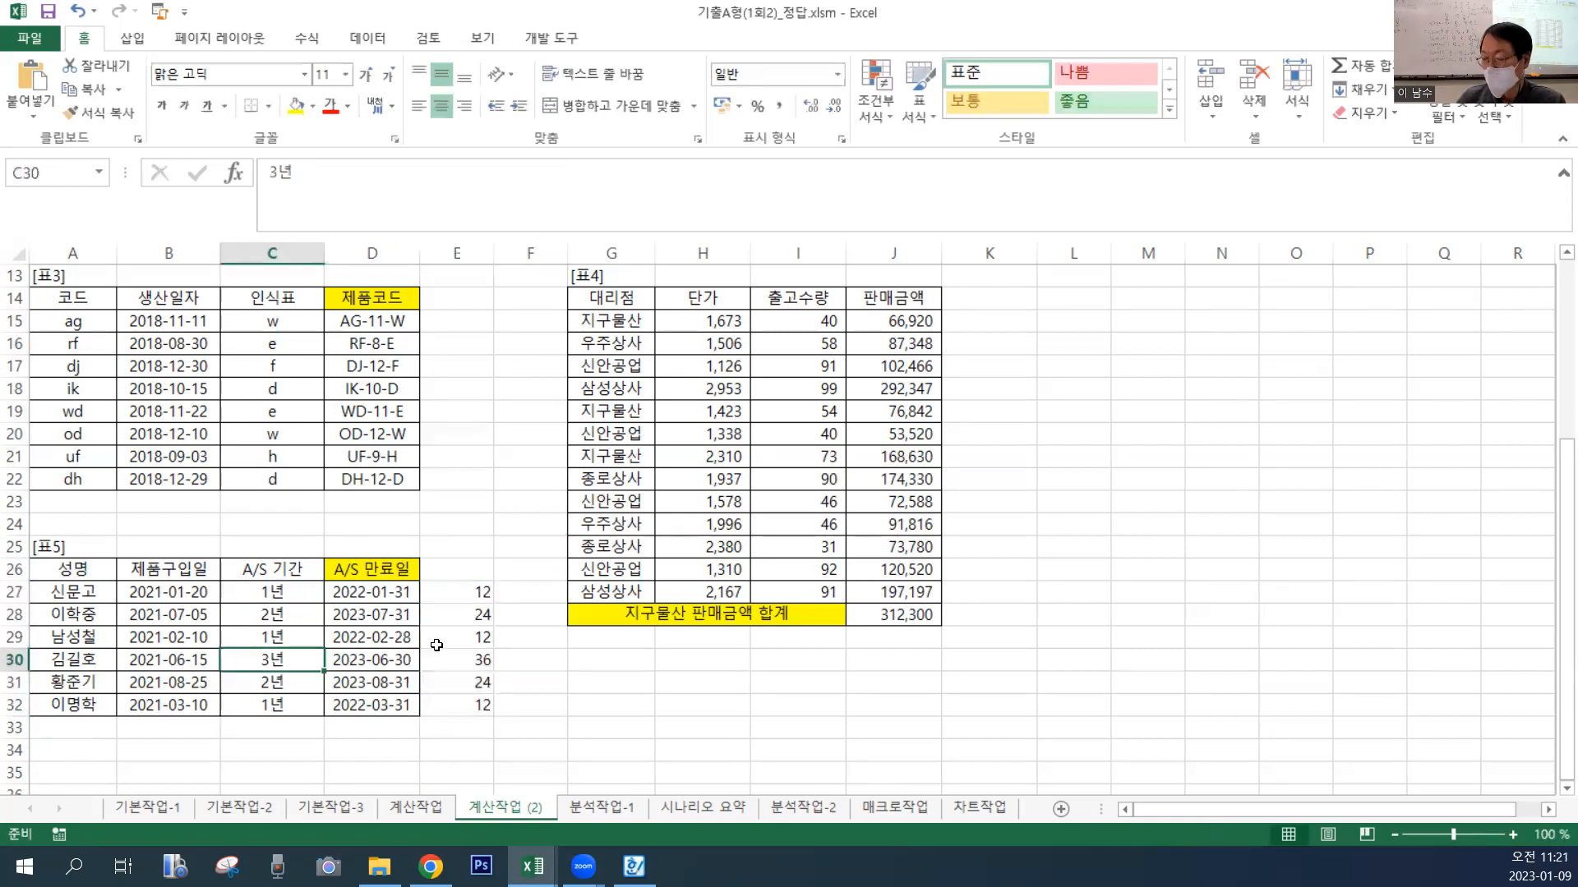
type("2년")
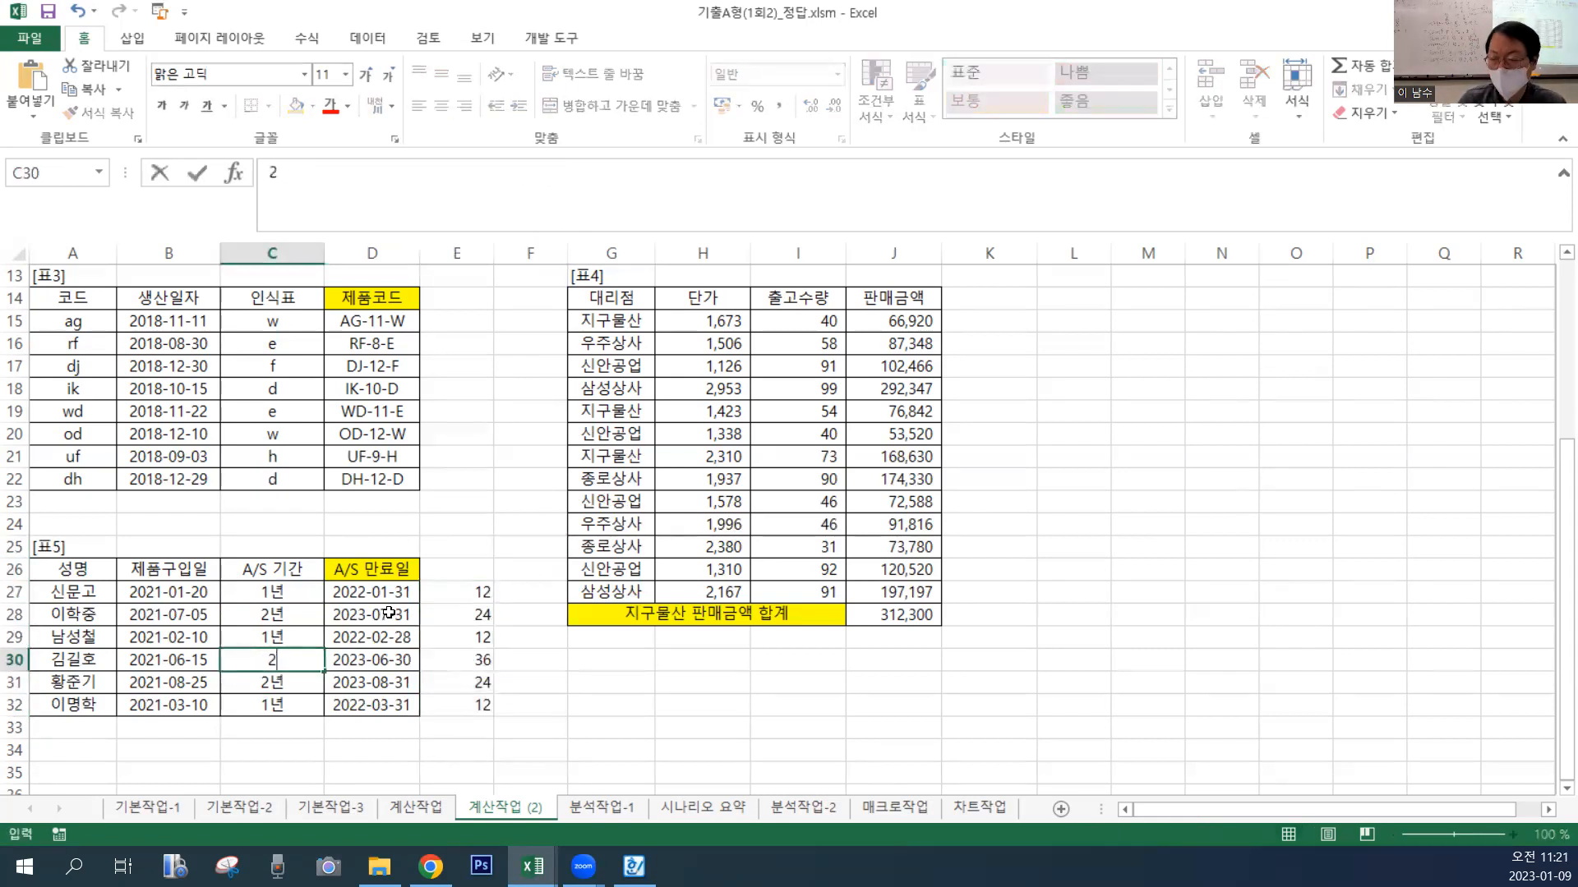
key("Return")
key("Up")
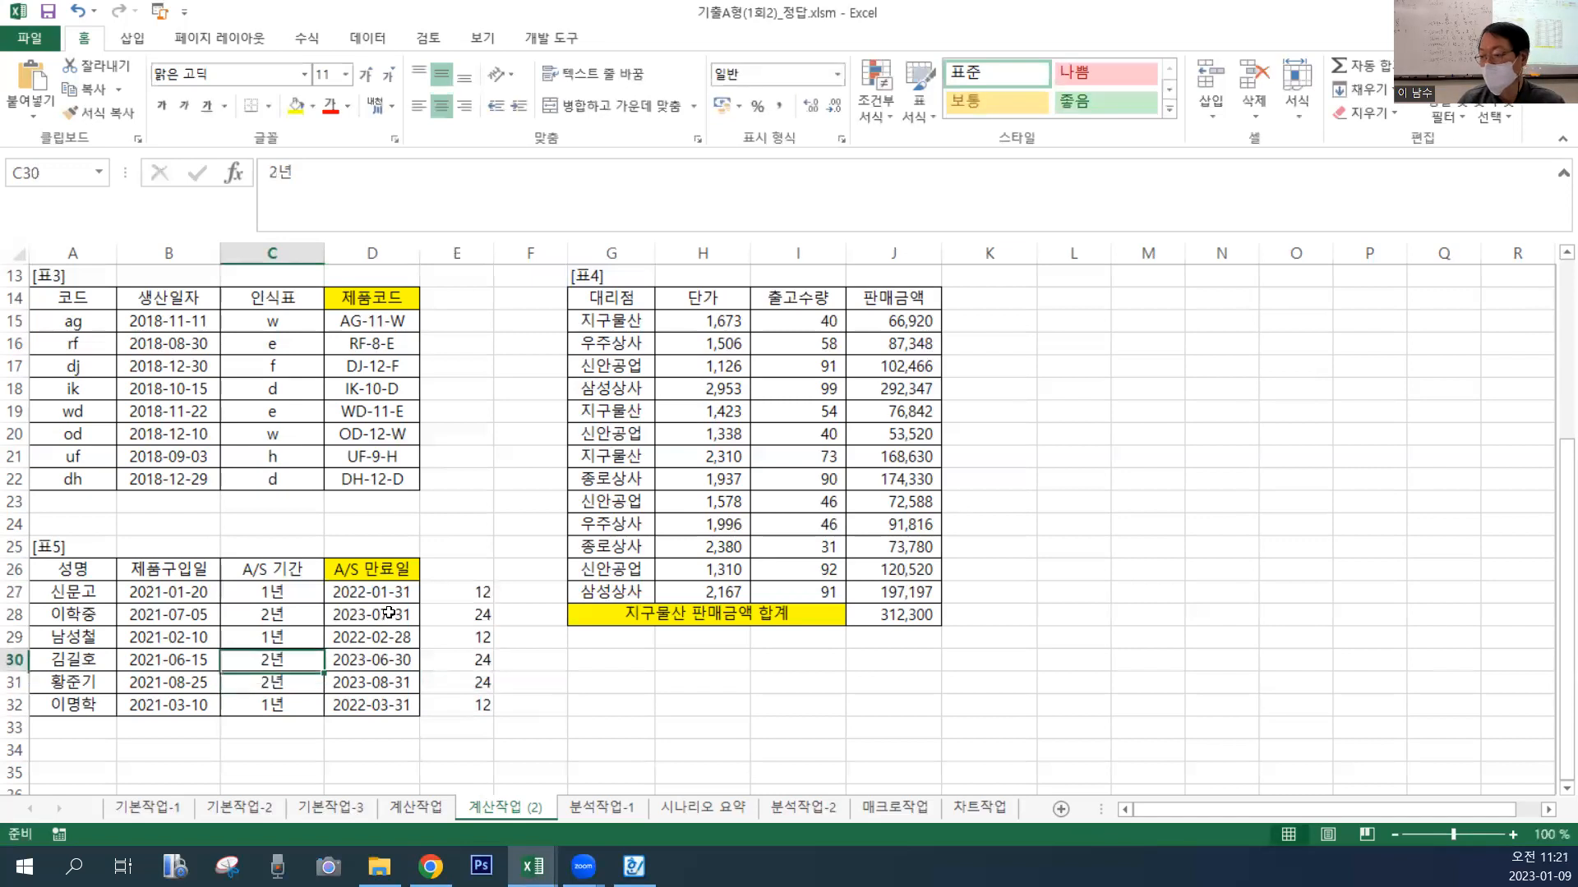
Clear the month-count formulas from E27:E32 beside 표5.
key("Right")
key("Right")
key("Up")
key("Up")
key("Up")
key("shift+Down")
key("shift+Down")
key("shift+Down")
key("shift+Down")
key("shift+Down")
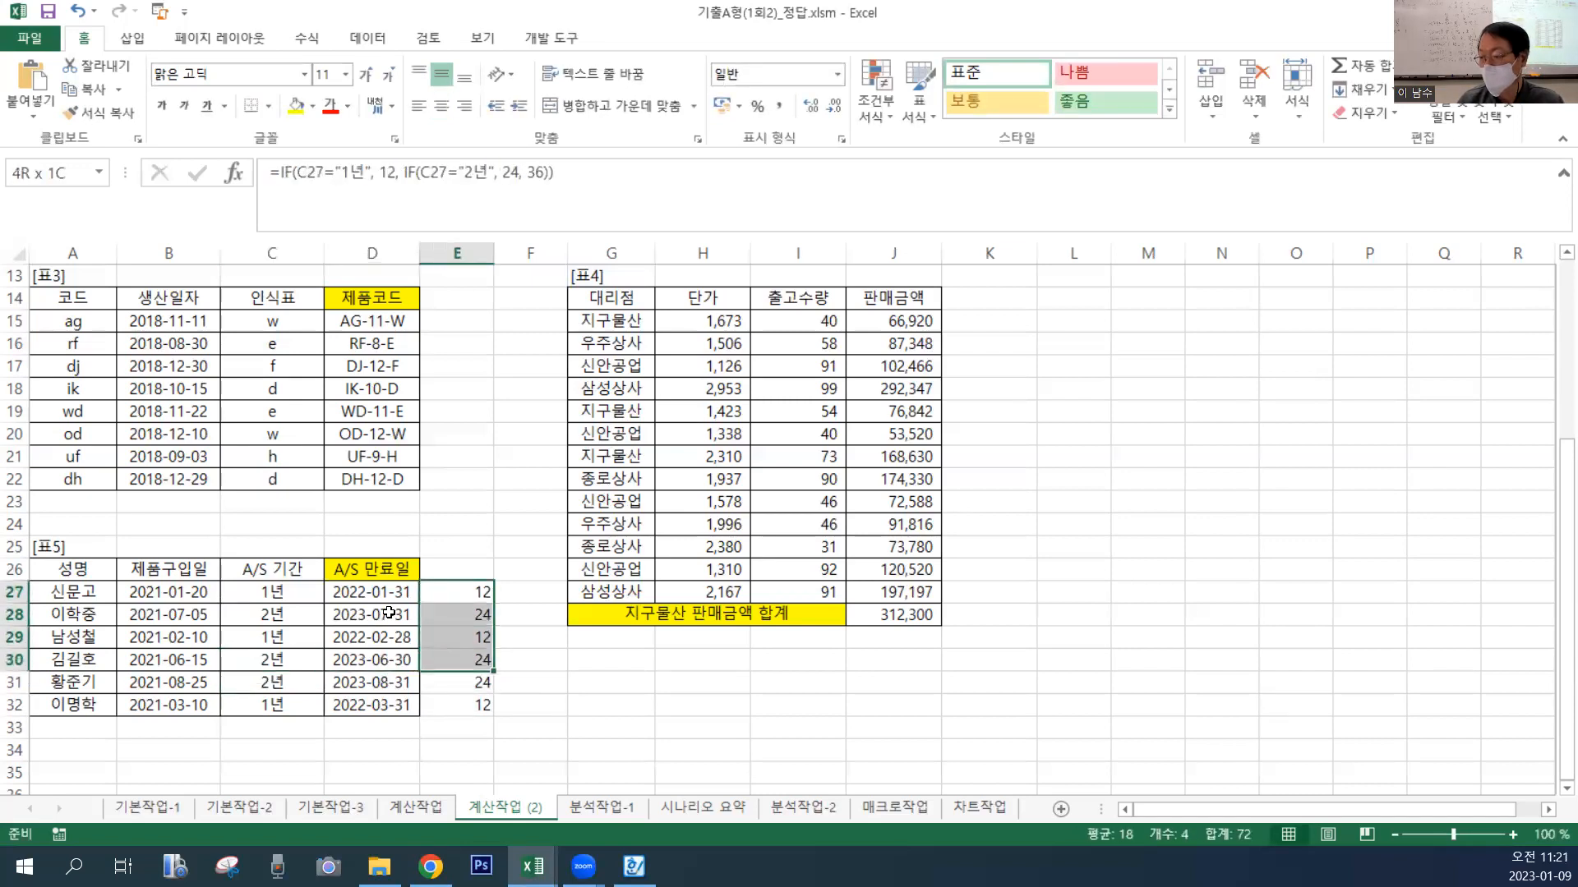
key("Delete")
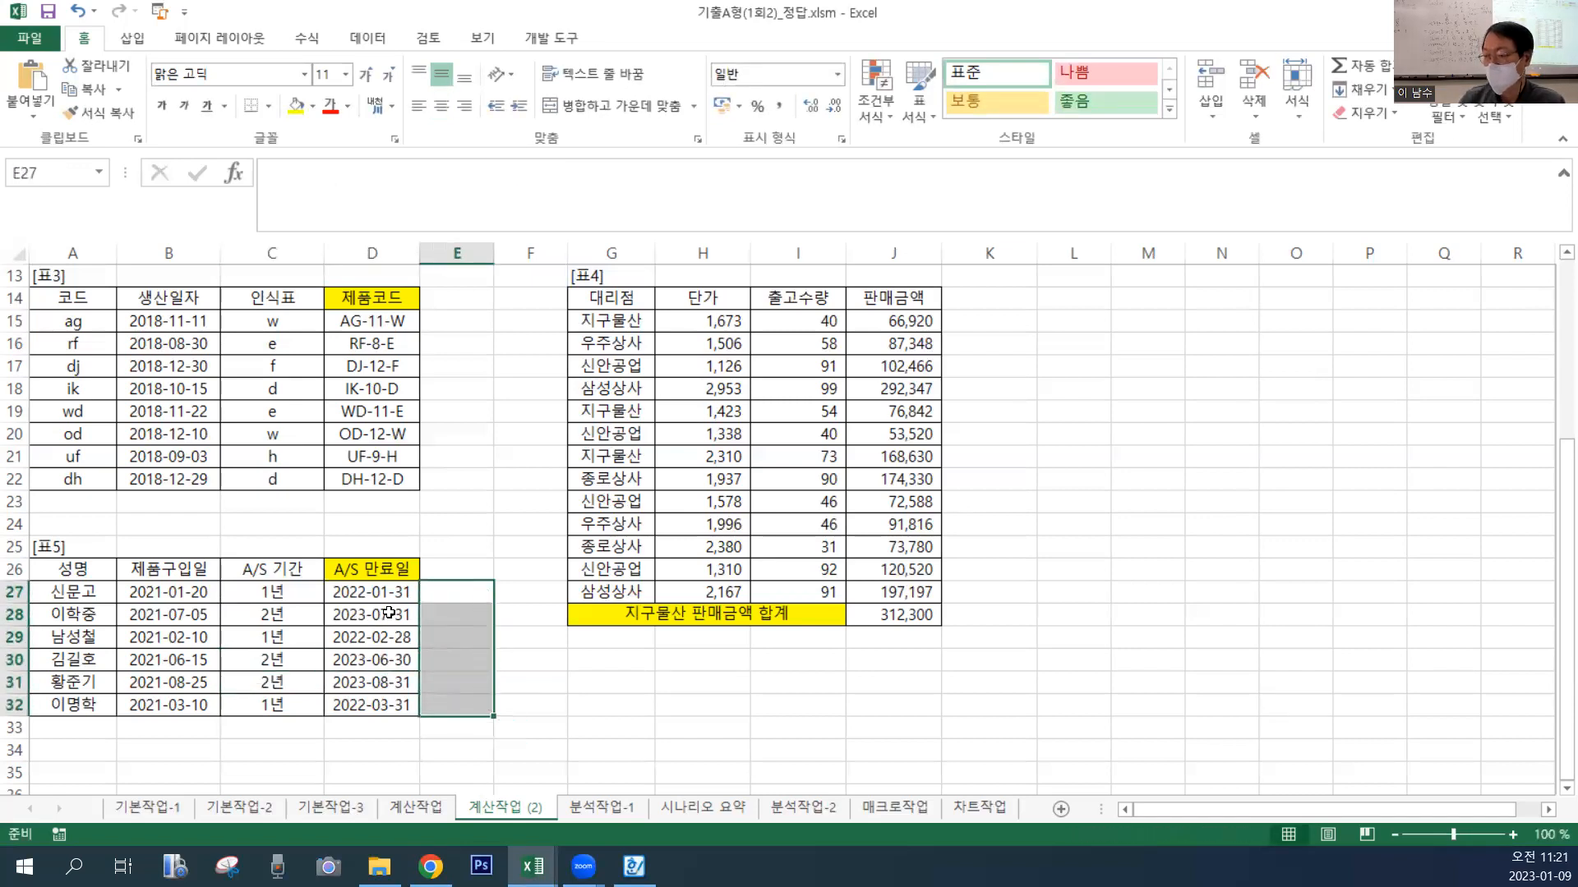
left_click(468, 690)
left_click(658, 731)
left_click(523, 746)
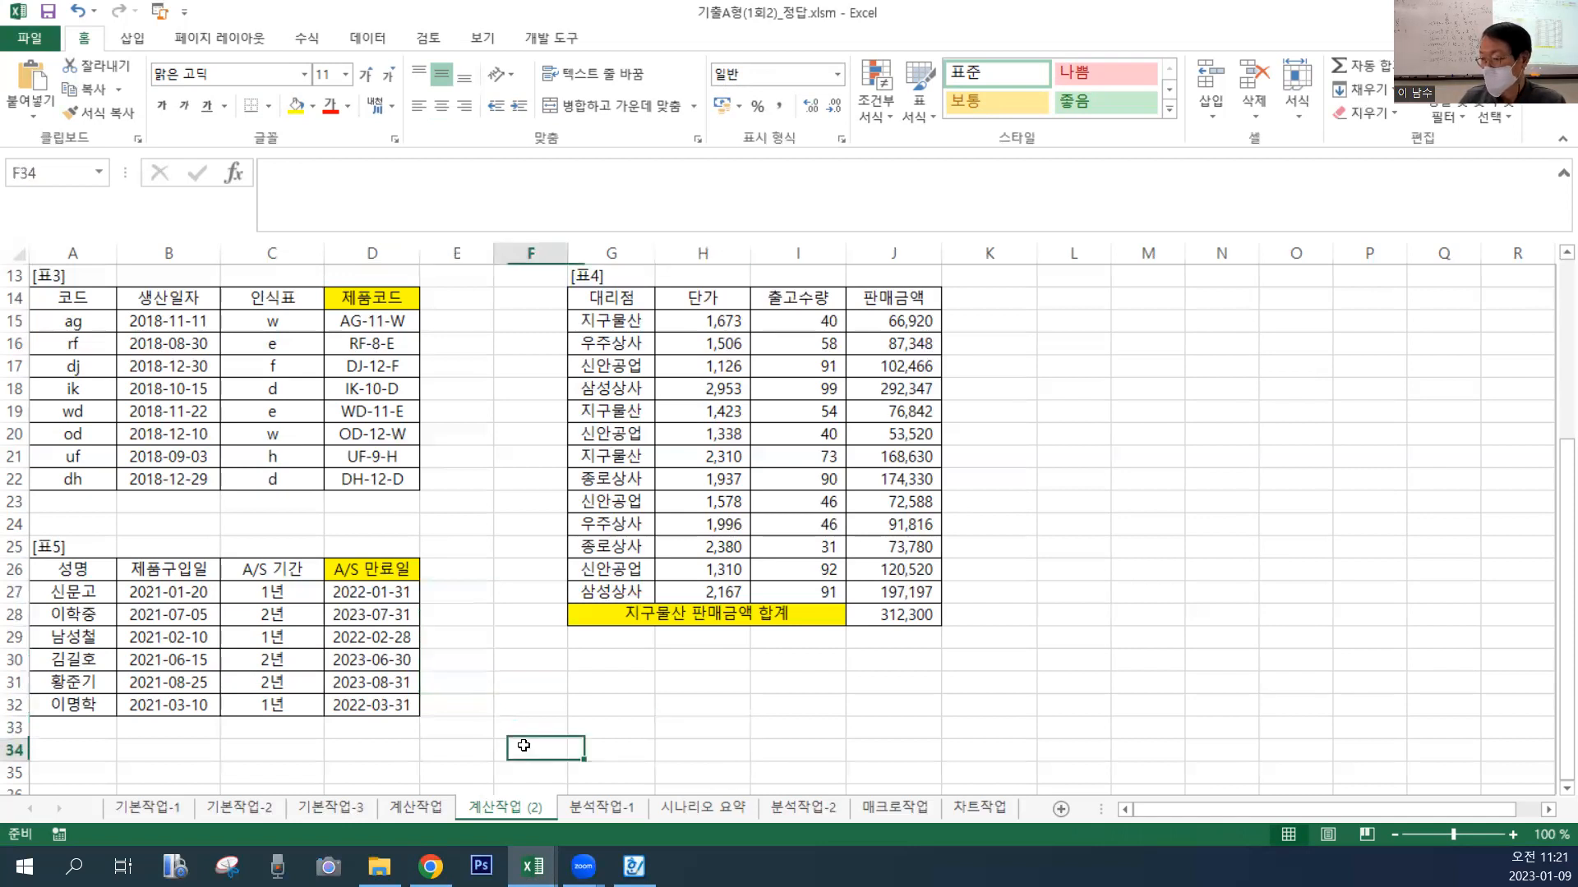
left_click(294, 683)
left_click(276, 662)
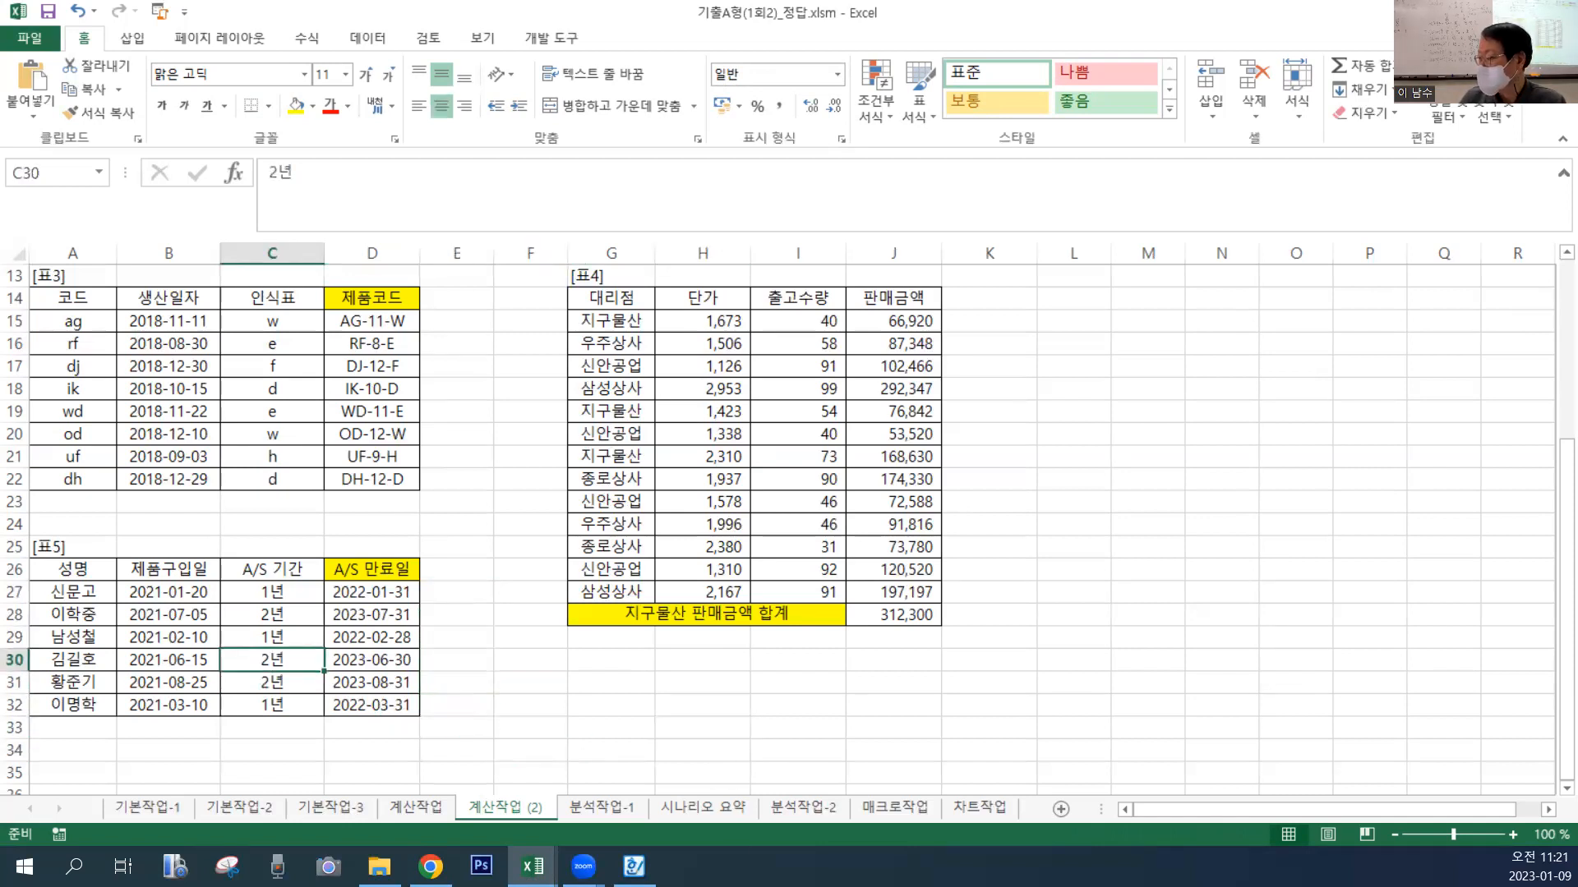
left_click(1060, 810)
left_click(1066, 810)
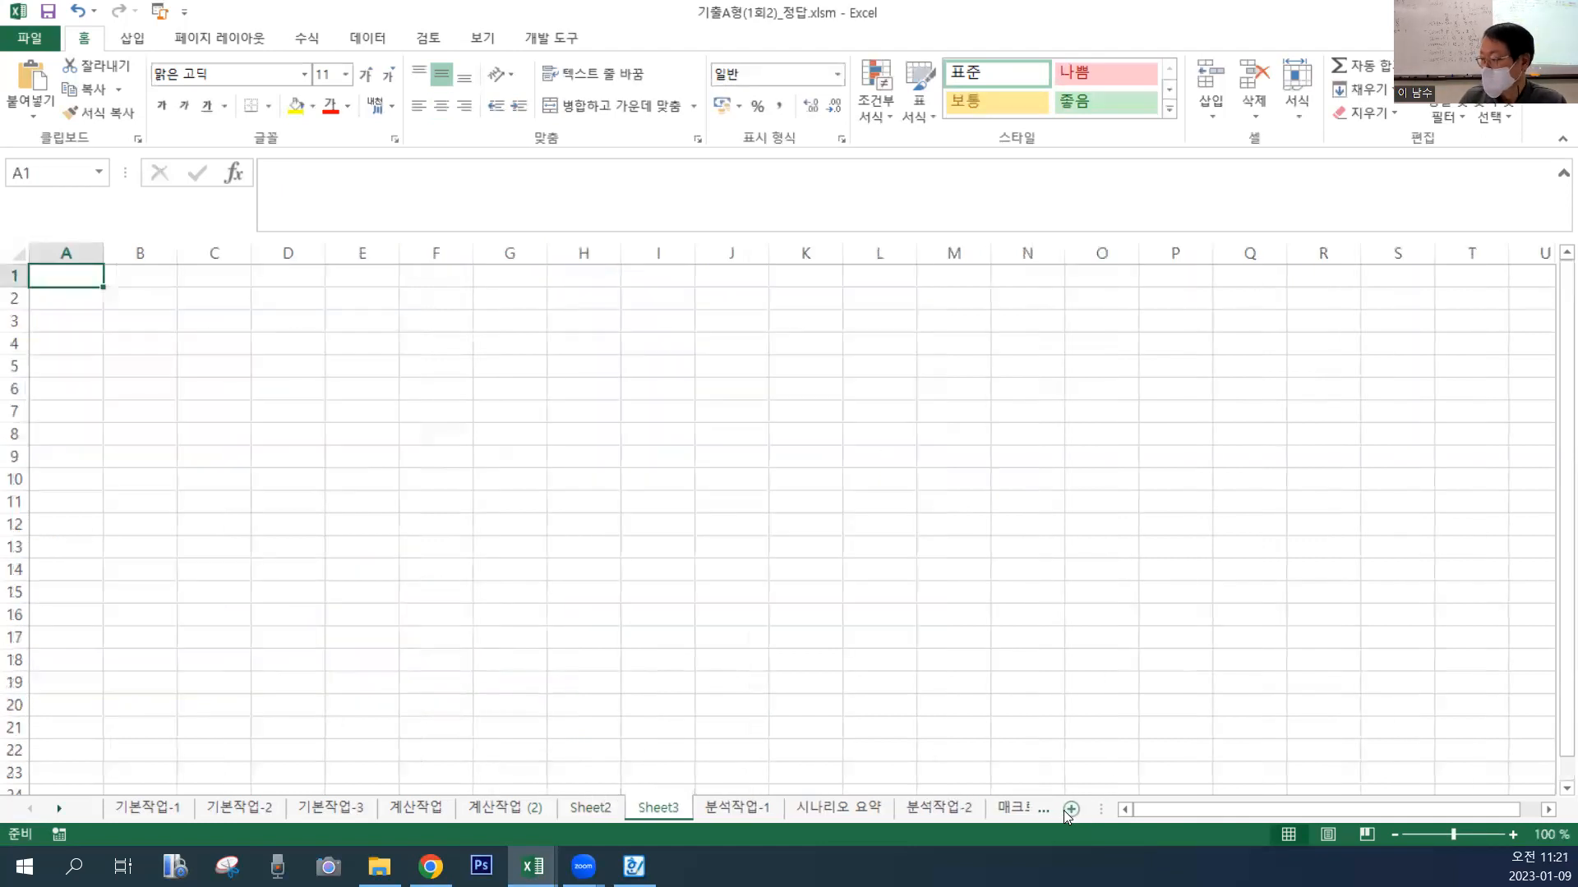
right_click(661, 809)
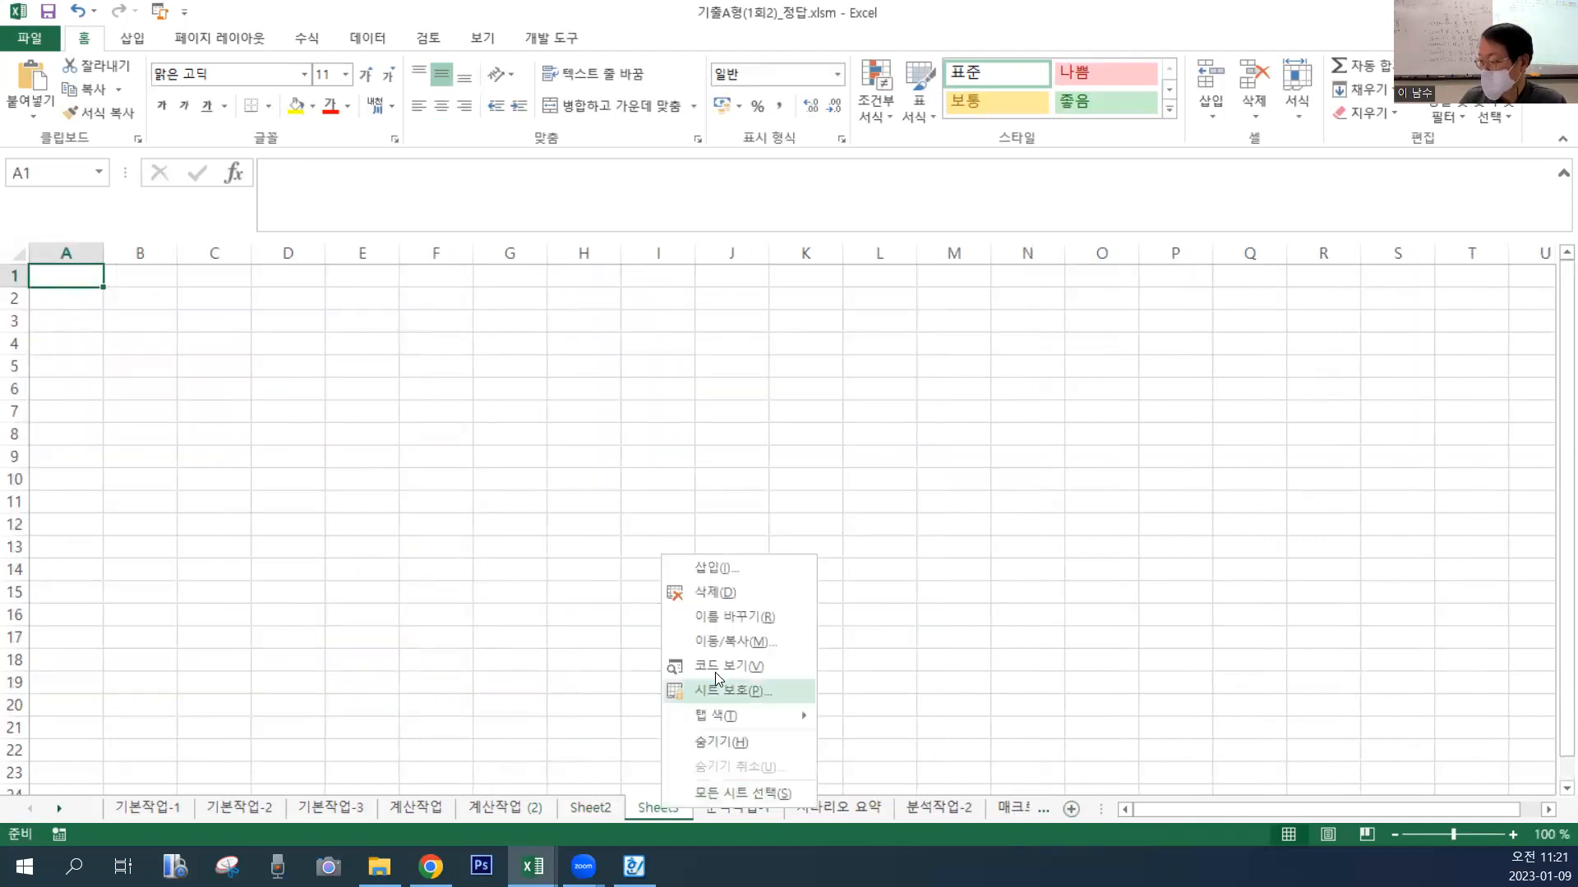
left_click(734, 598)
left_click(729, 485)
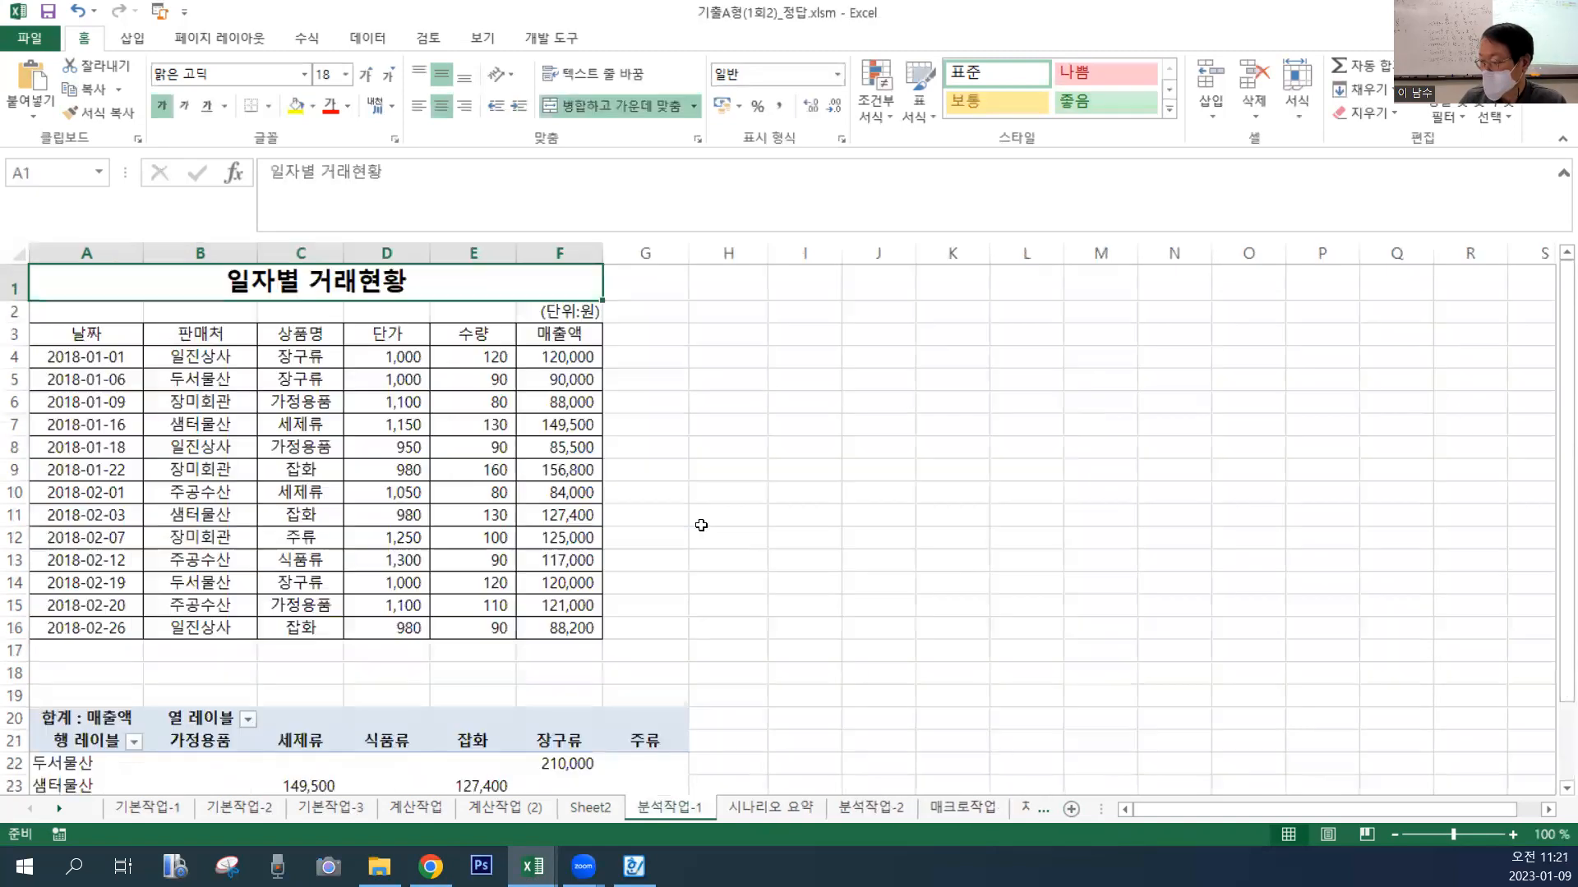
right_click(603, 810)
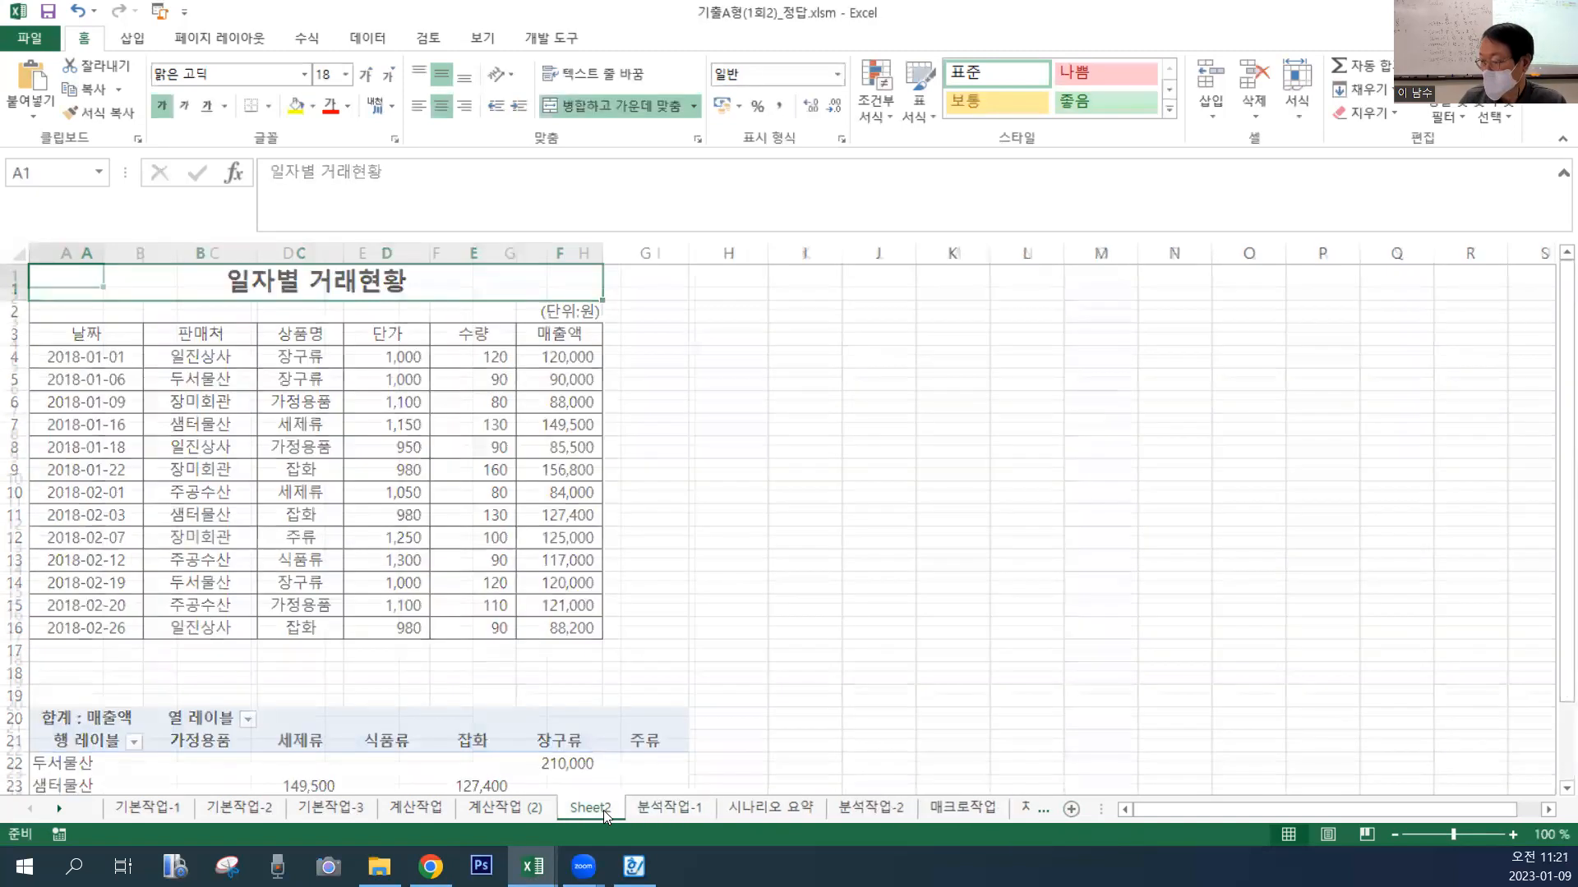
left_click(669, 604)
left_click(730, 486)
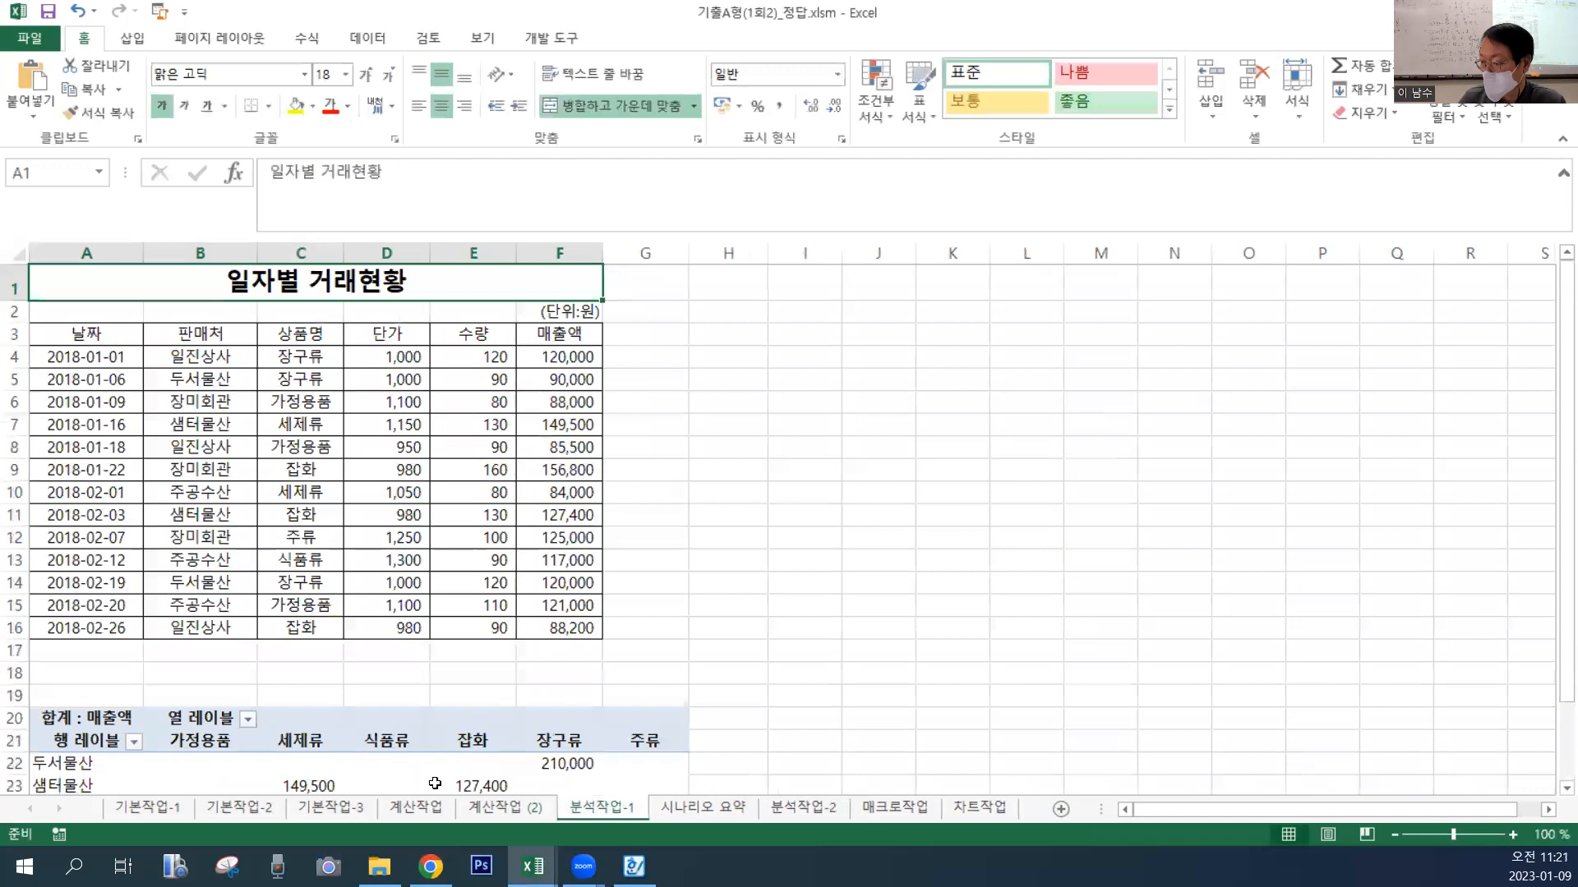
Compare 표5 on the 계산작업 and 계산작업 (2) sheets, examining the A/S 만료일 formulas in D29 and D27 of 계산작업.
left_click(447, 817)
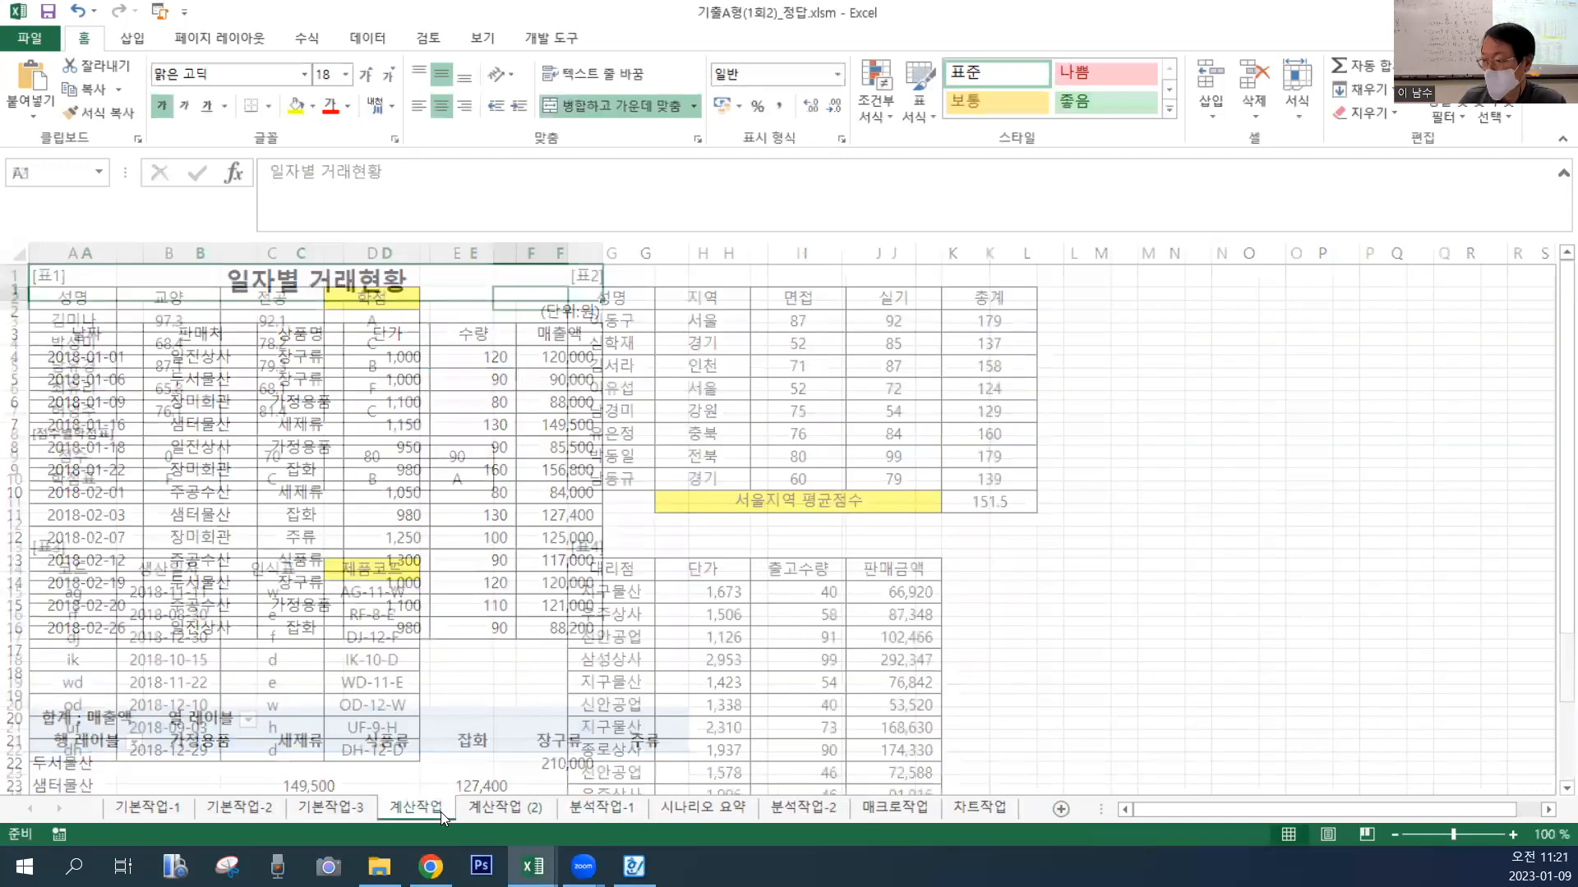
scroll(494, 675, "down", 1)
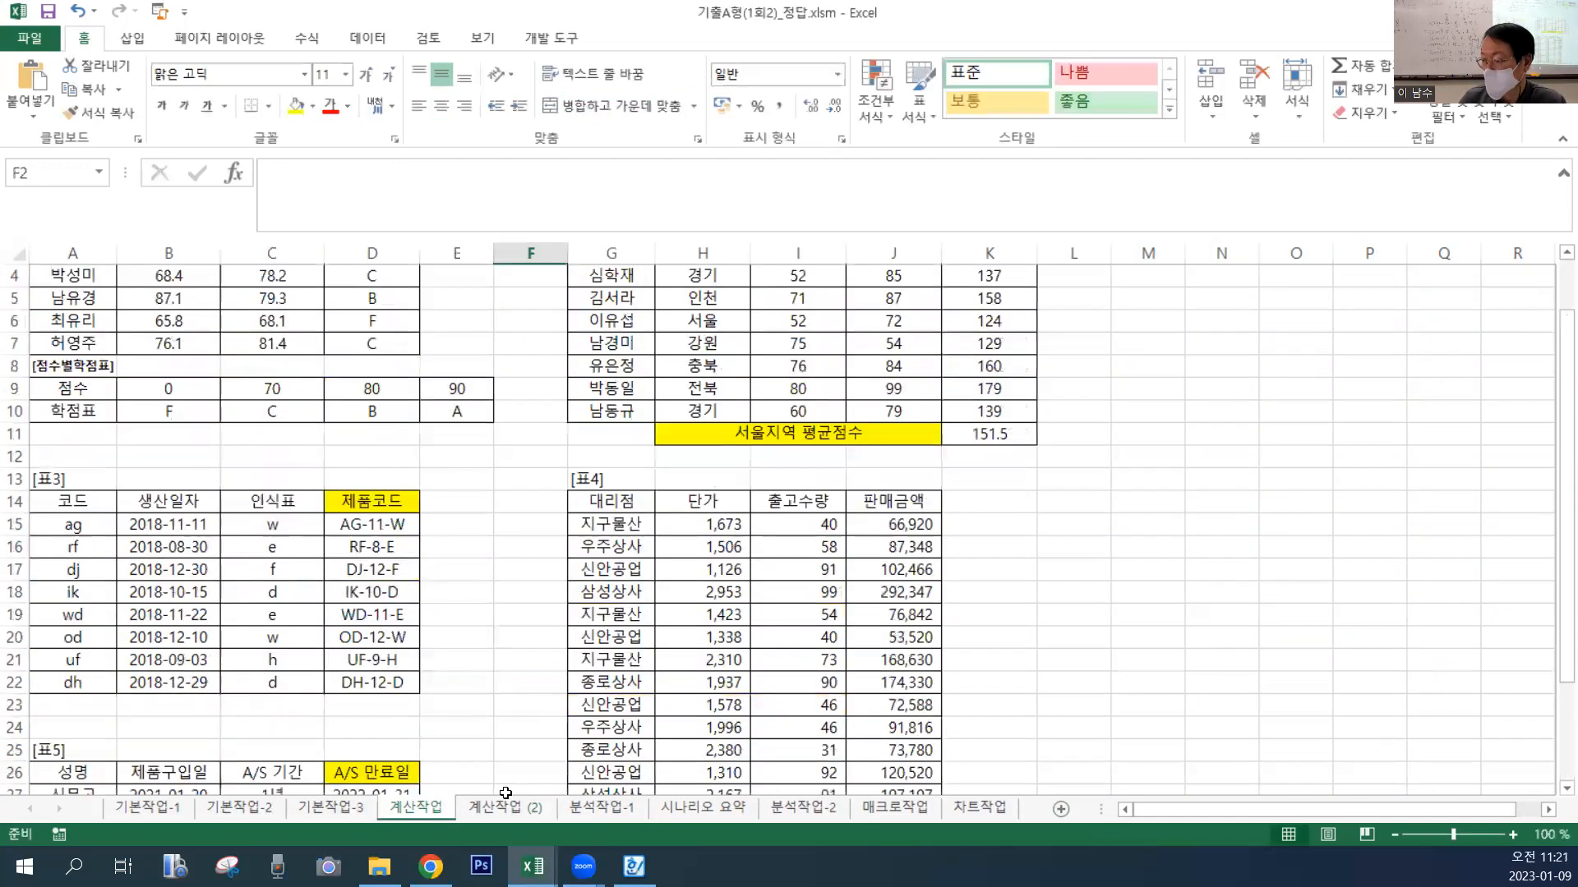
left_click(505, 808)
left_click(481, 719)
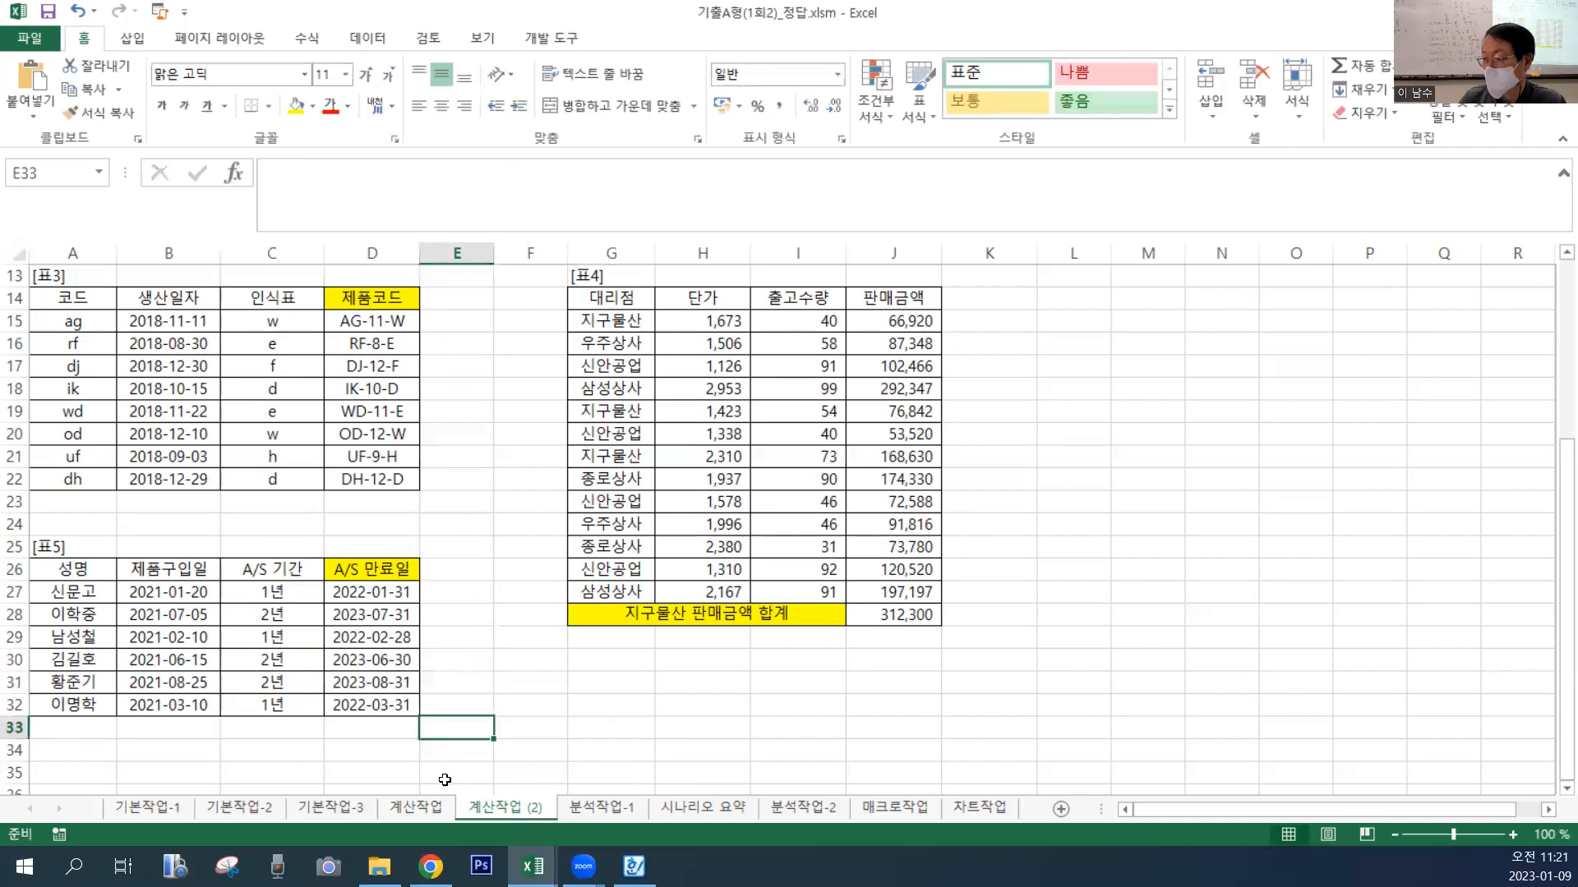
left_click(427, 813)
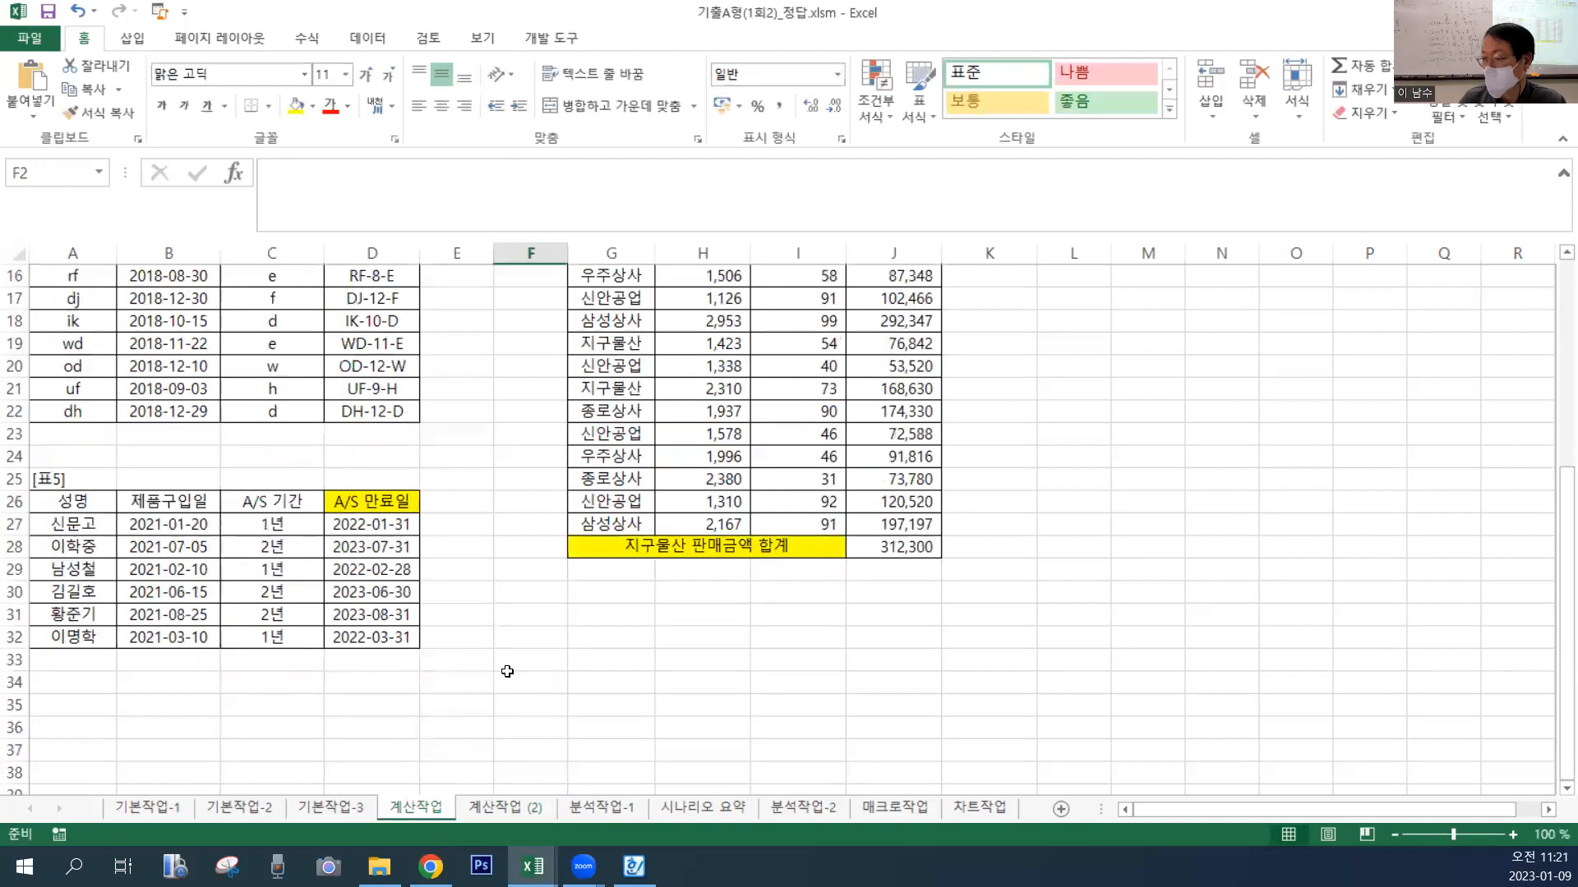
left_click(495, 660)
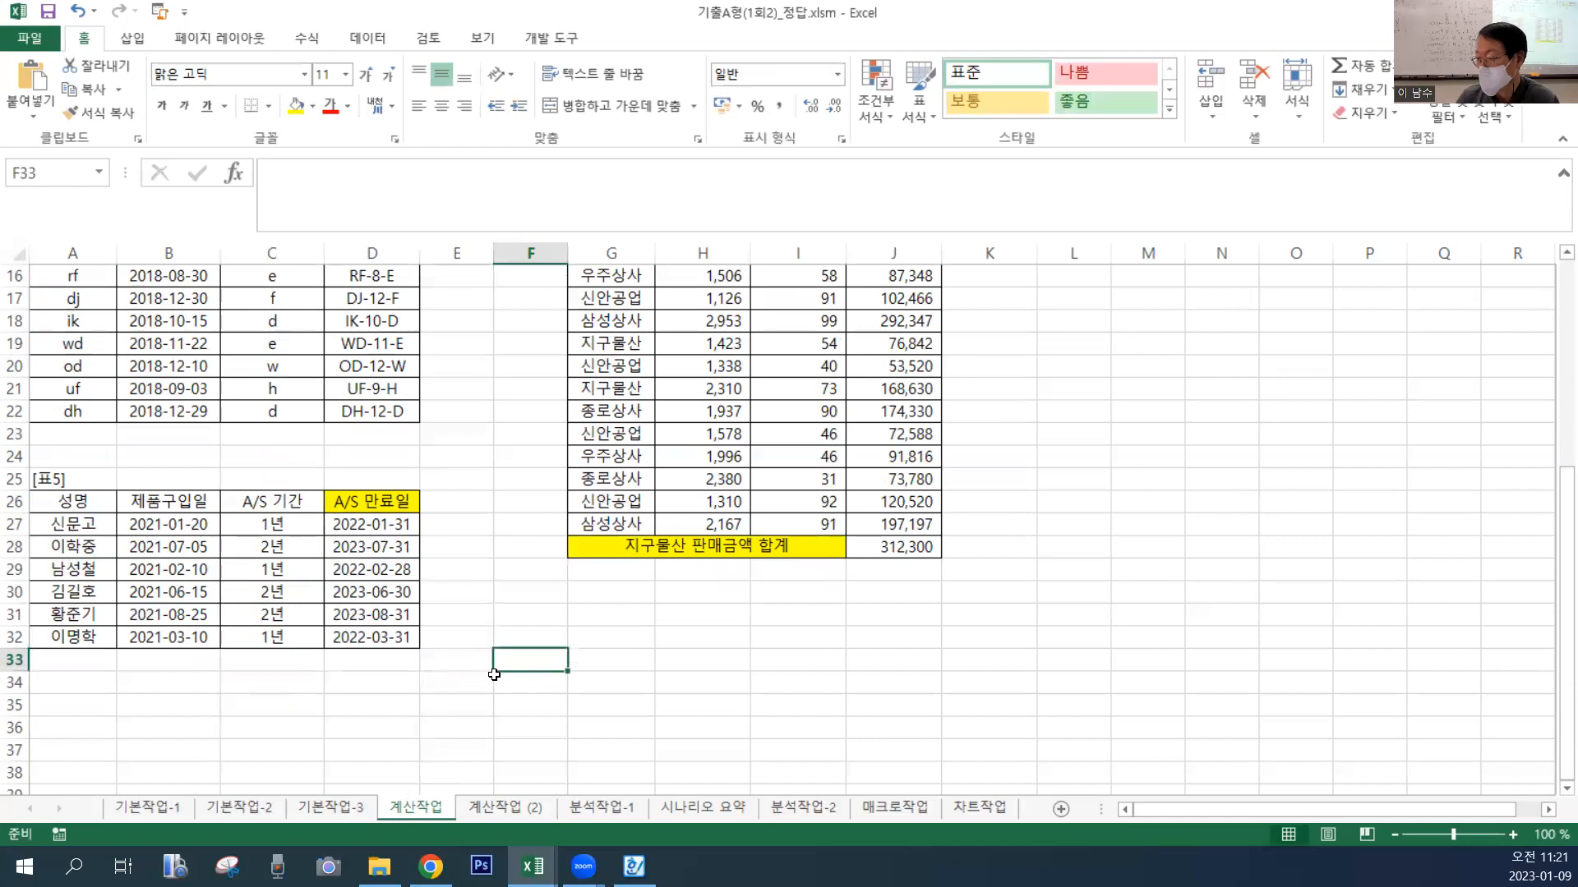
left_click(469, 561)
left_click(401, 564)
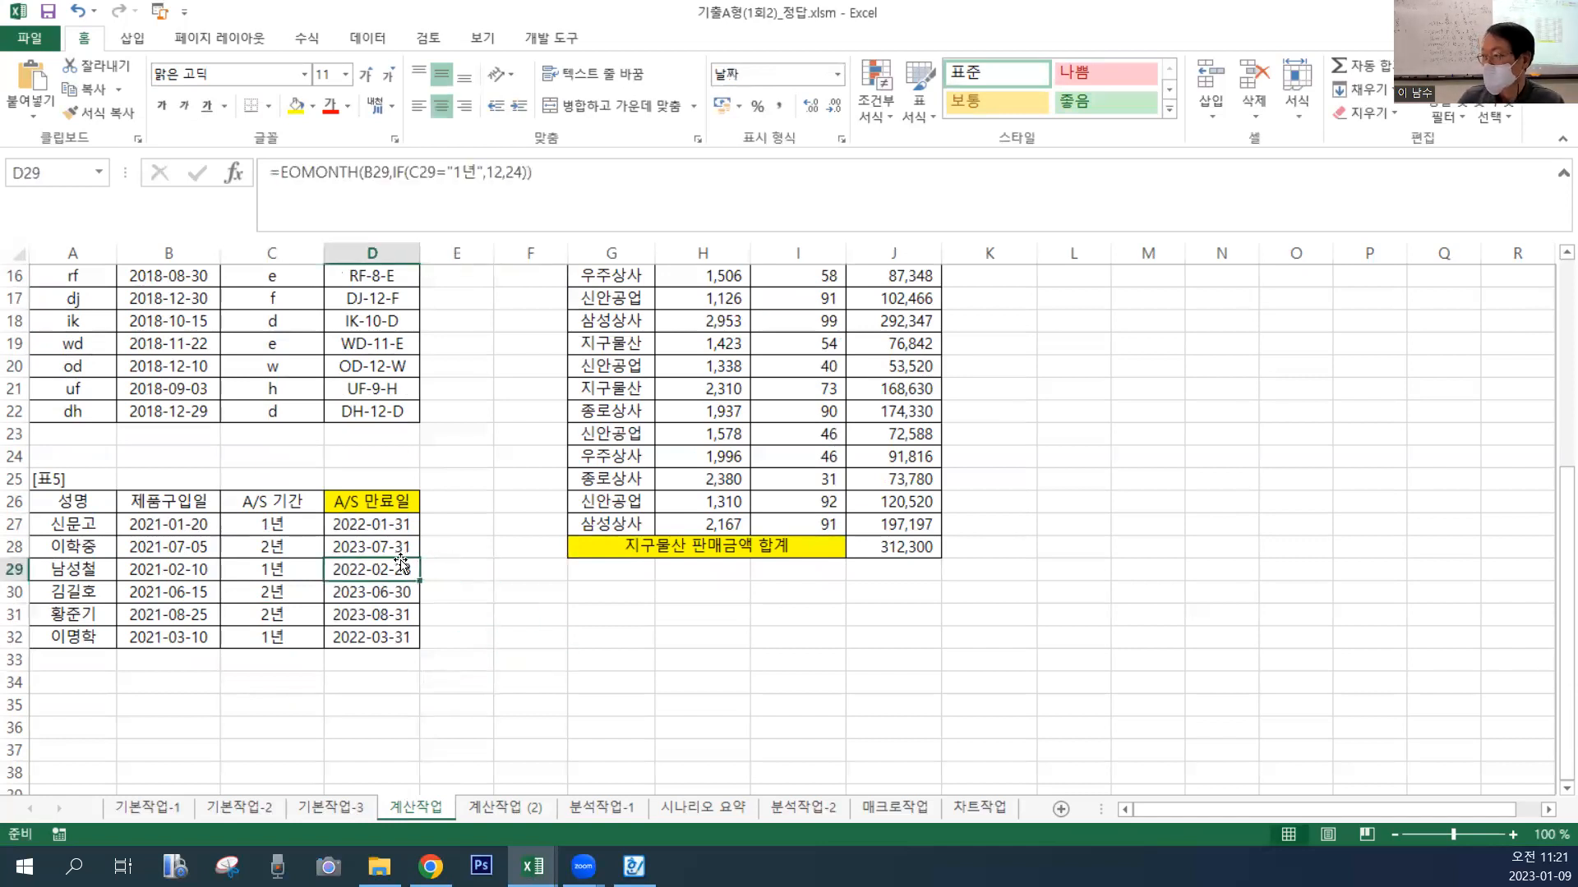
left_click(395, 520)
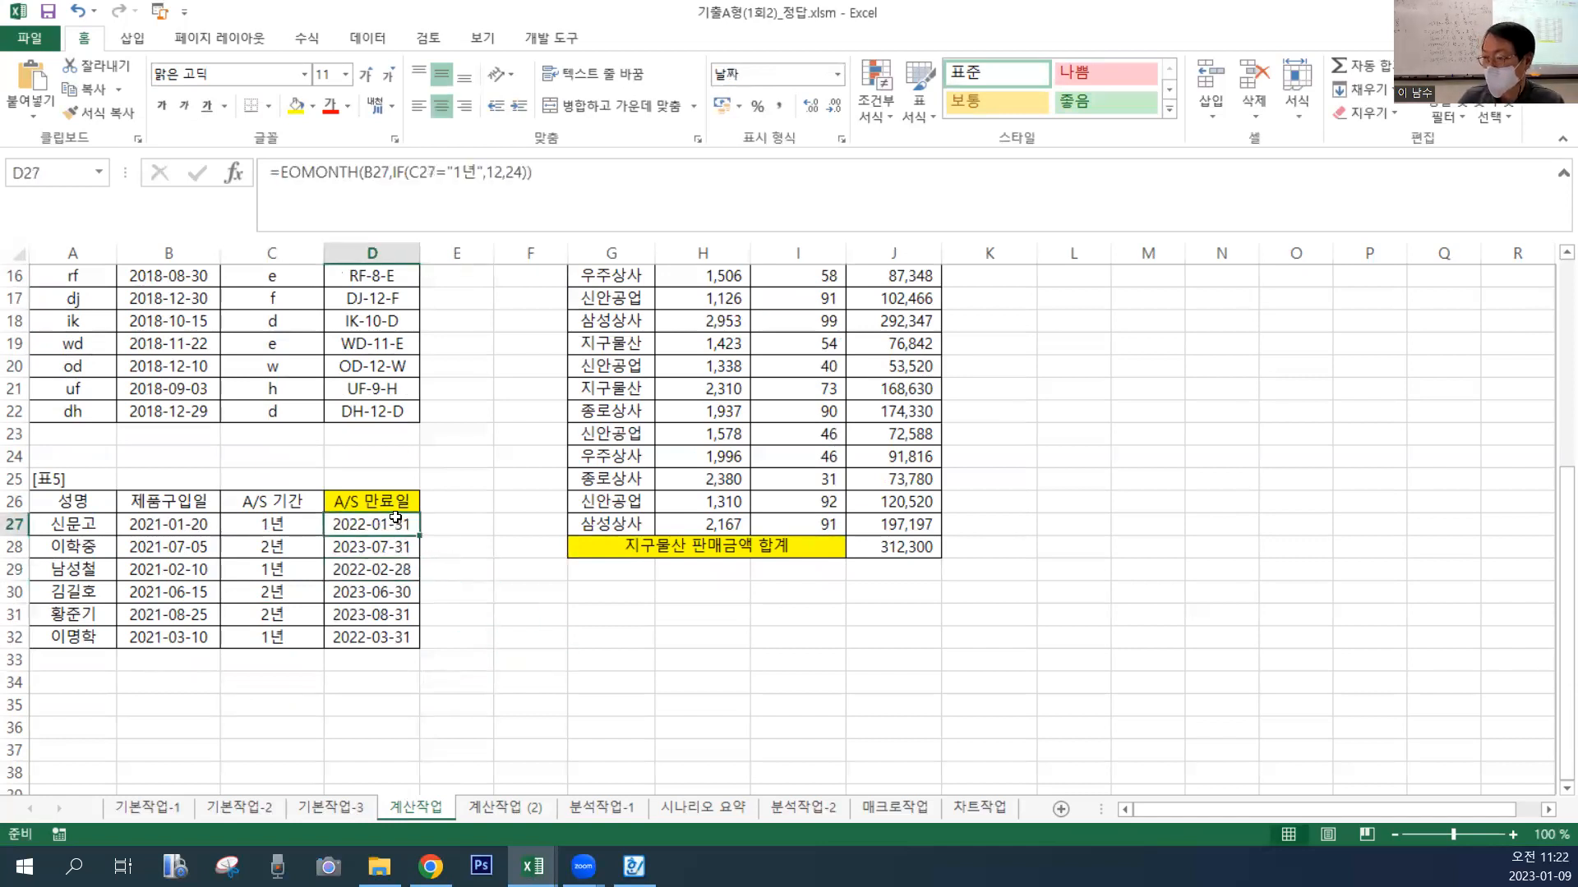
left_click(530, 810)
left_click(443, 810)
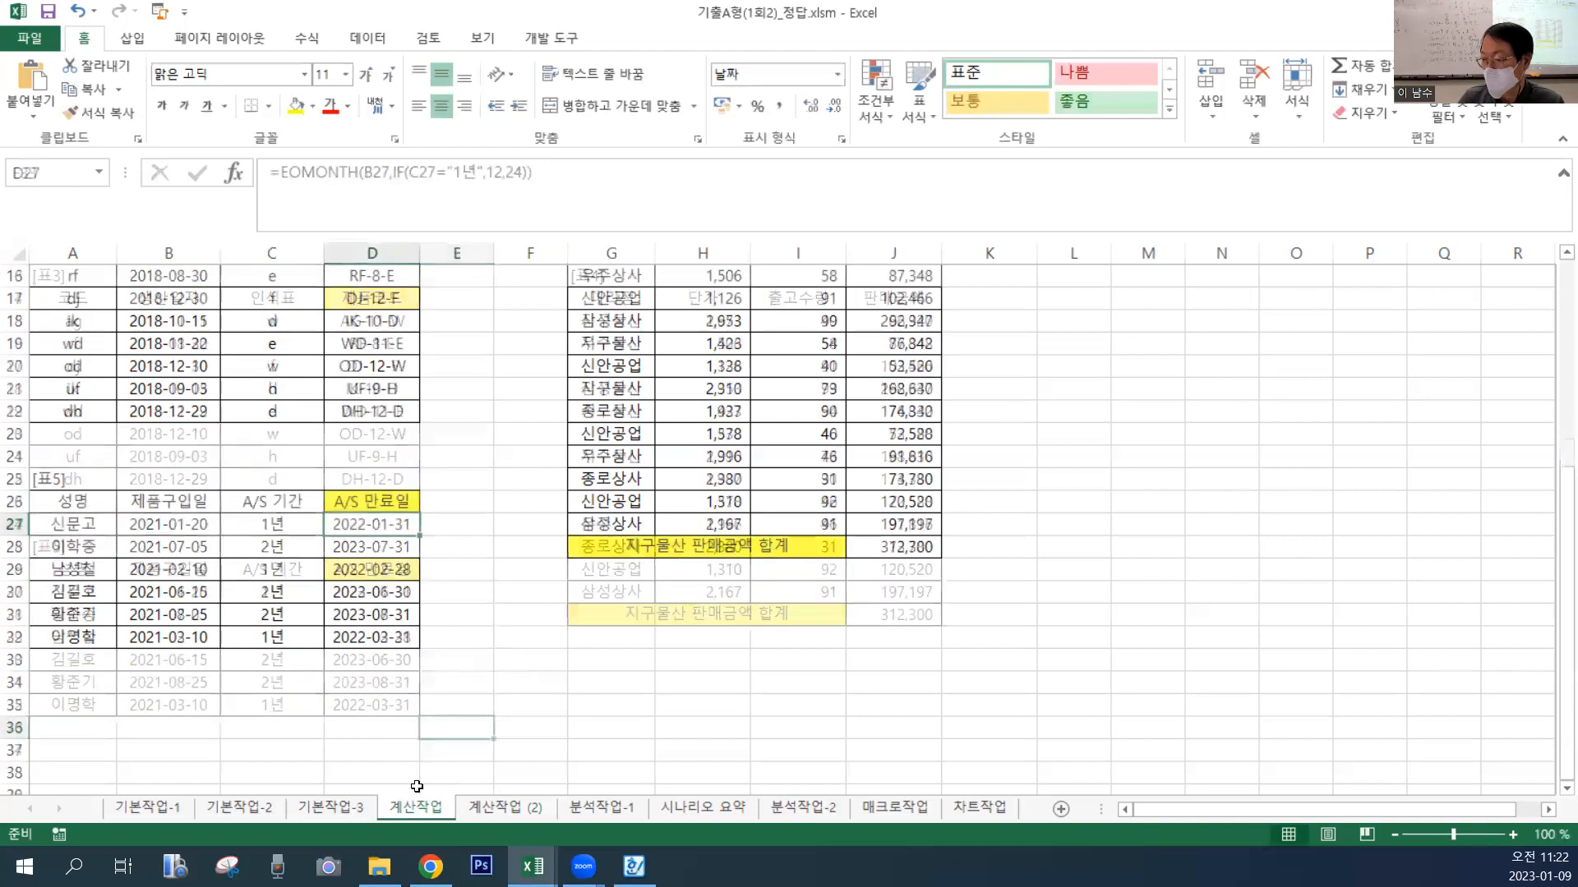
Set the A/S 기간 in C30 of the 계산작업 sheet to 3년.
left_click(284, 597)
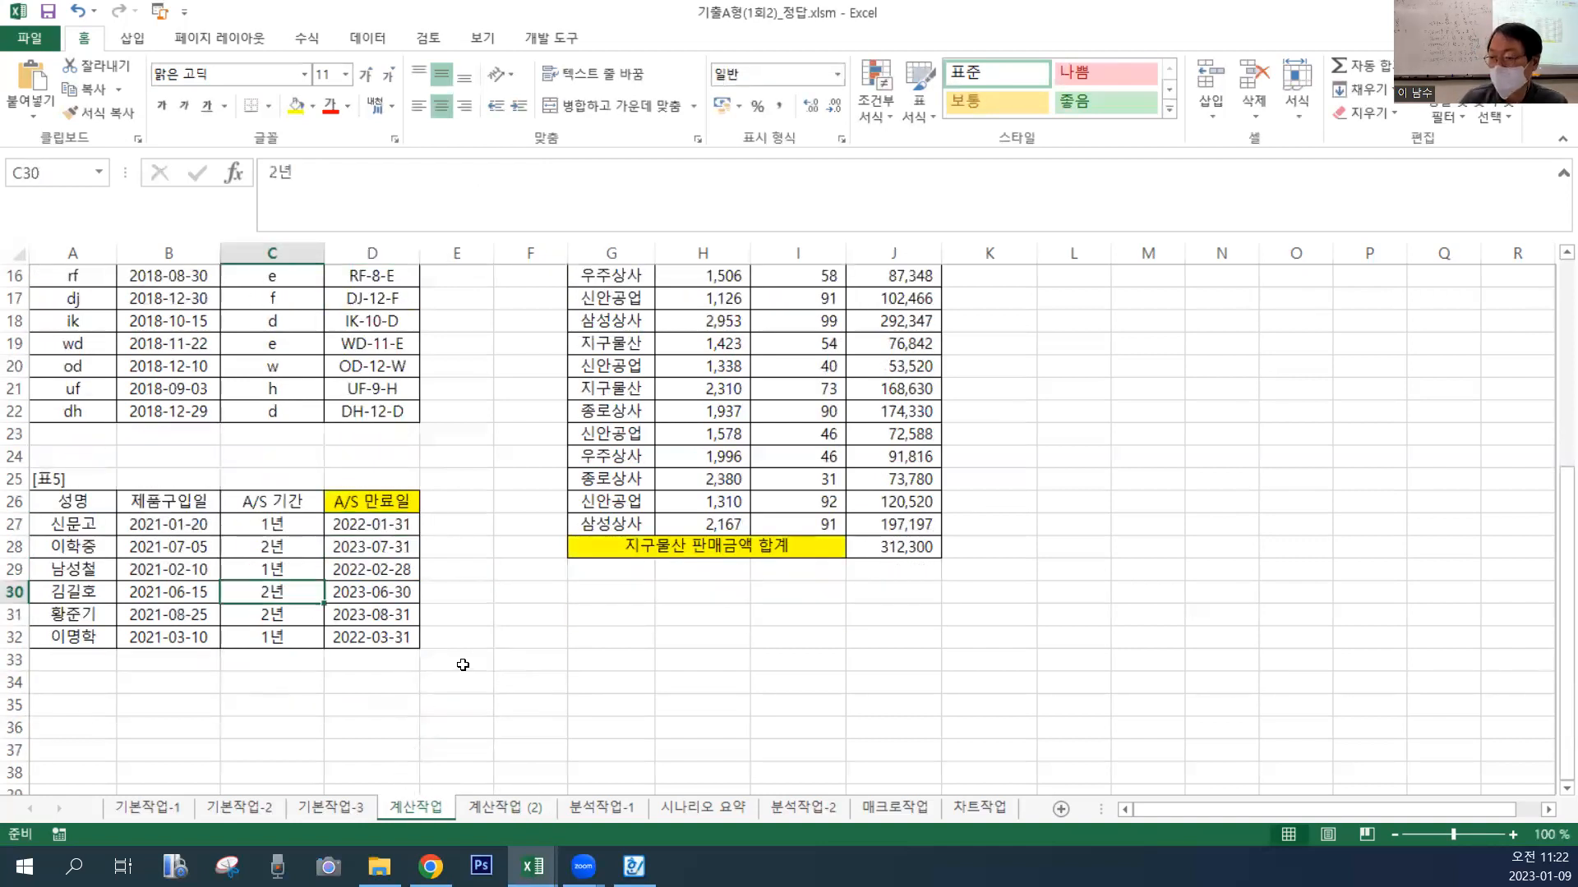
type("3년")
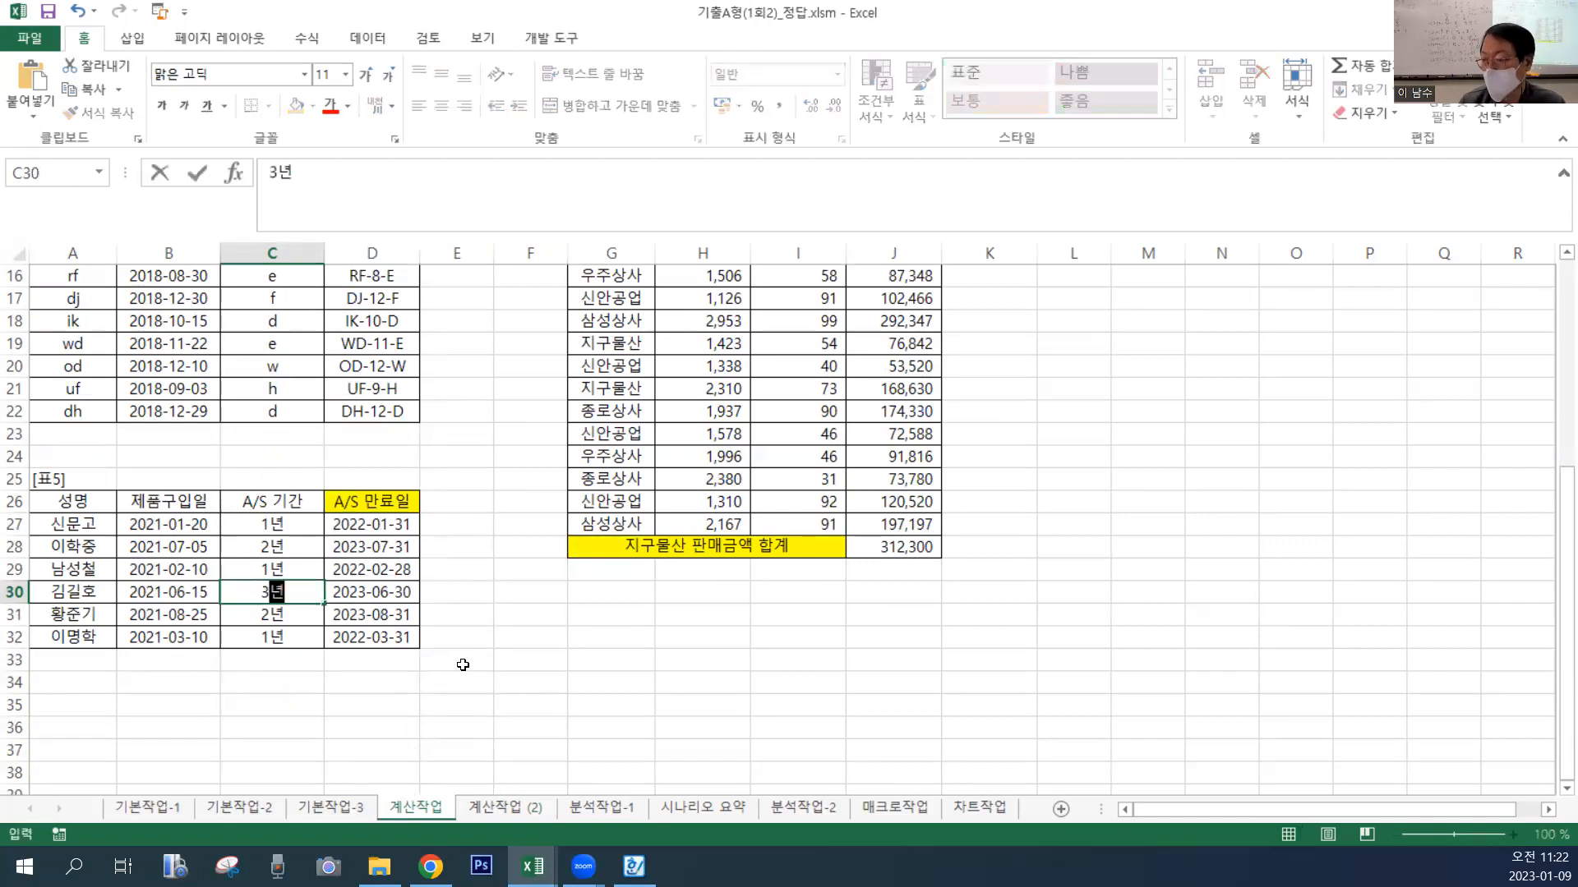
key("Return")
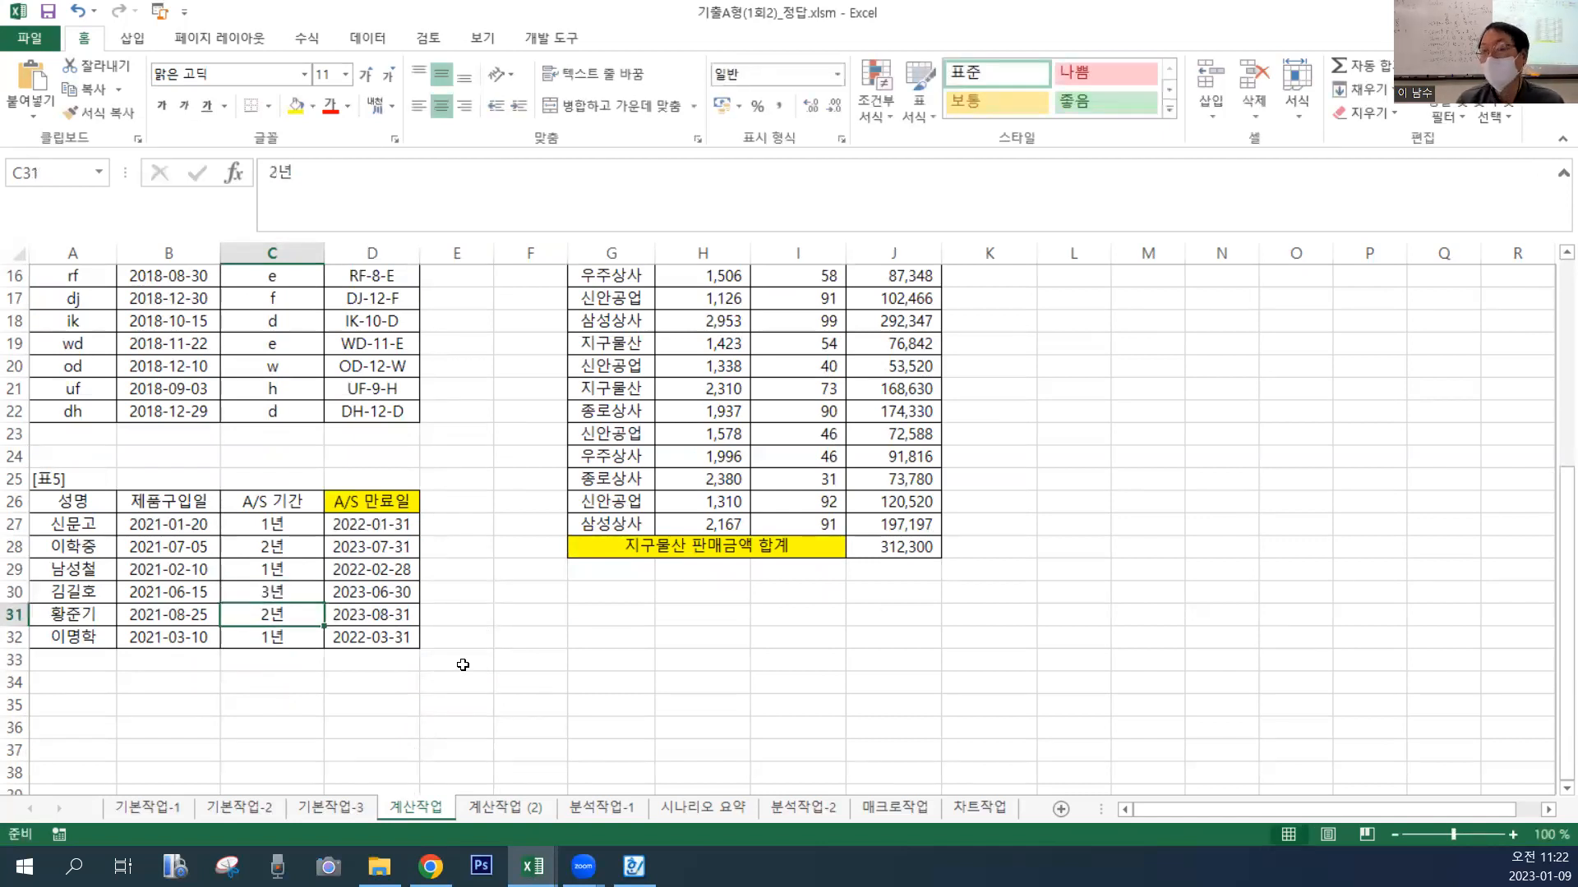
Clear the A/S 만료일 formulas in D27:D32 of 표5.
key("Right")
key("Up")
key("Up")
key("Up")
key("Up")
key("shift+Down")
key("shift+Down")
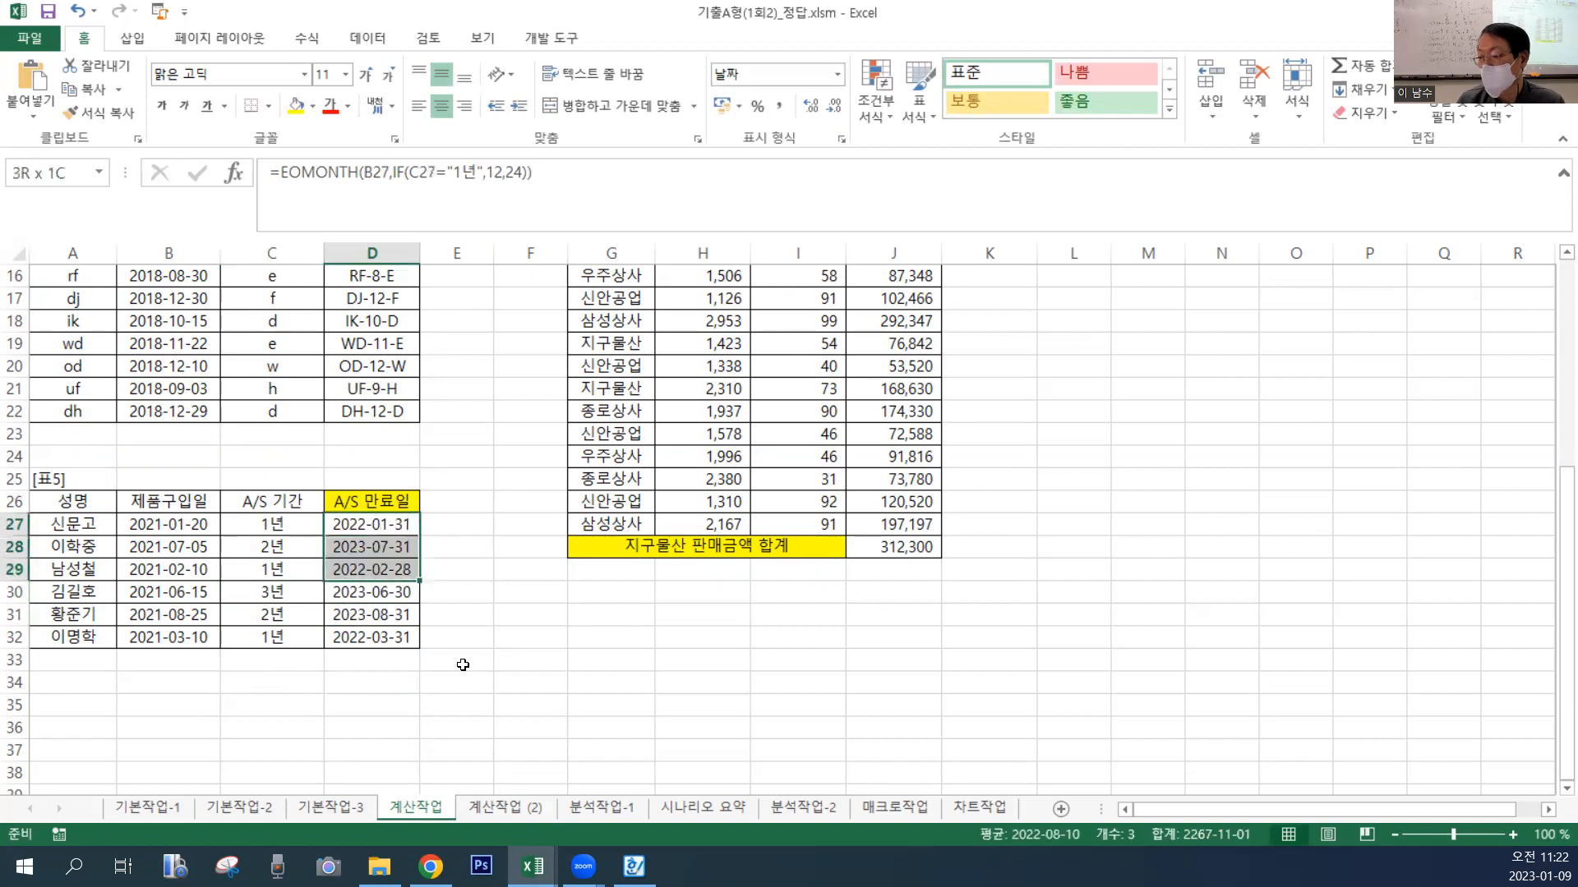
key("shift+Down")
key("shift+Down")
key("shift+Down")
key("Delete")
Select E27:E32 beside 표5 and start an IF formula in E27.
key("Right")
key("shift+Down")
key("shift+Down")
key("shift+Down")
key("shift+Down")
key("shift+Down")
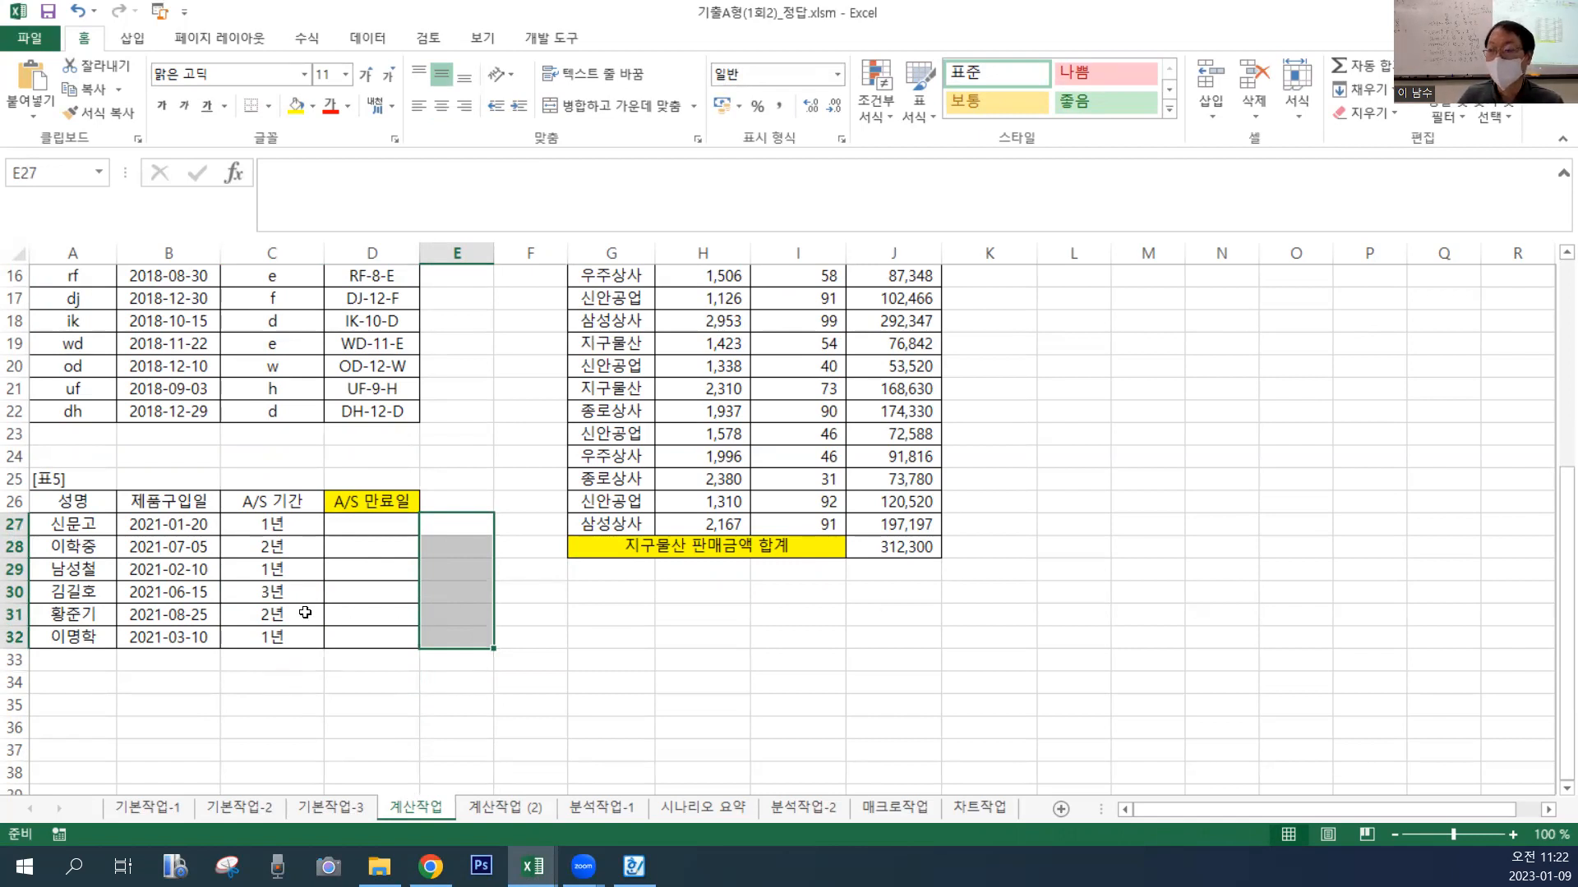
left_click(353, 189)
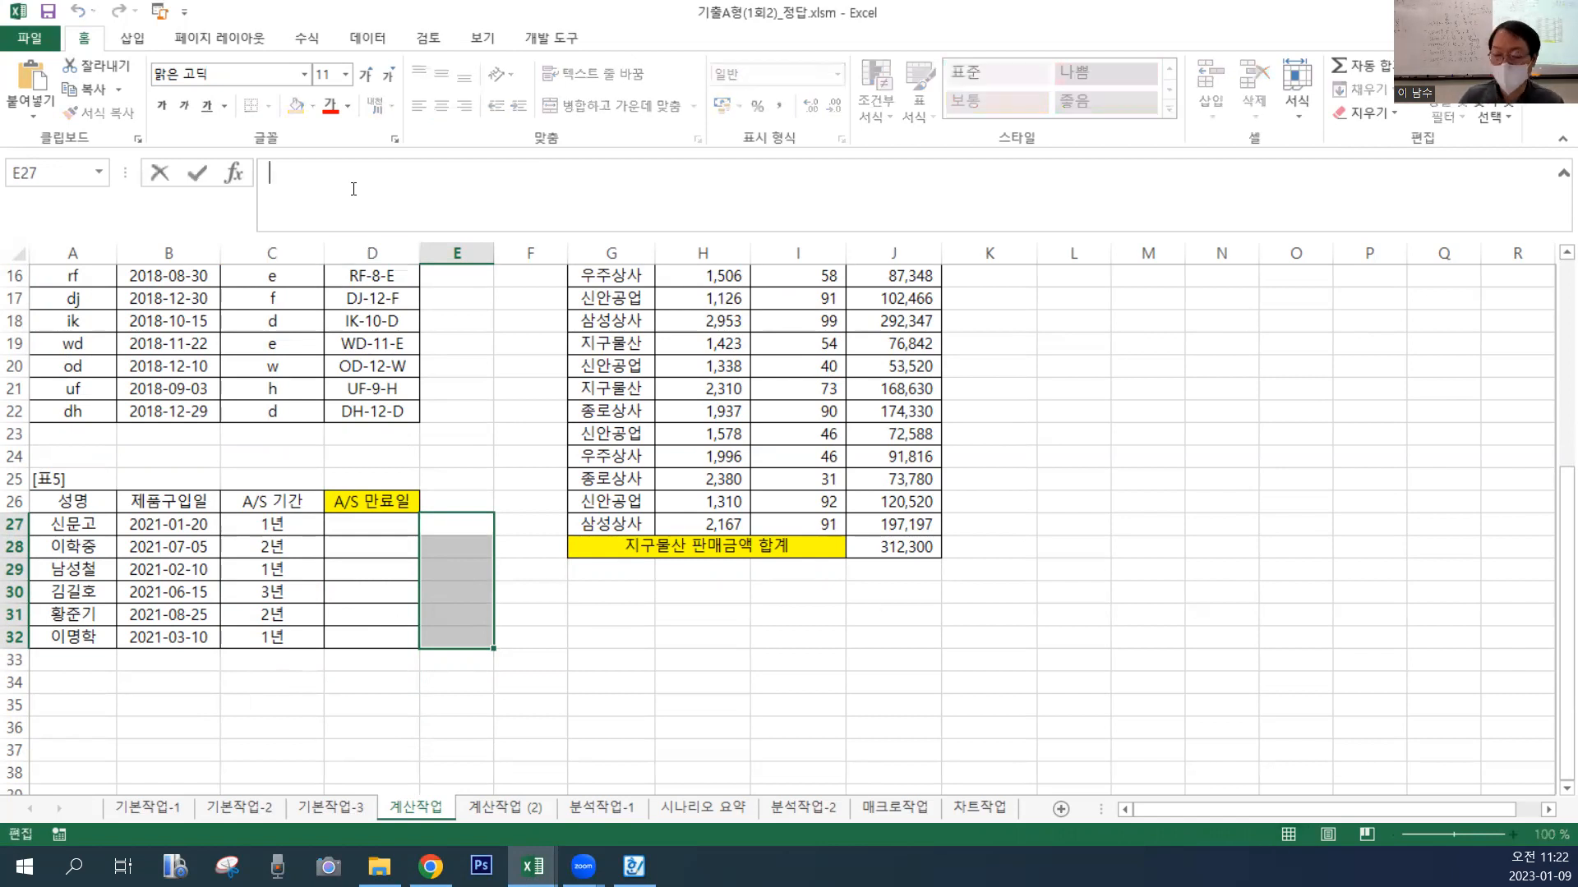
type("=")
type("ㅣㄷ")
key("BackSpace")
key("BackSpace")
type("IF(")
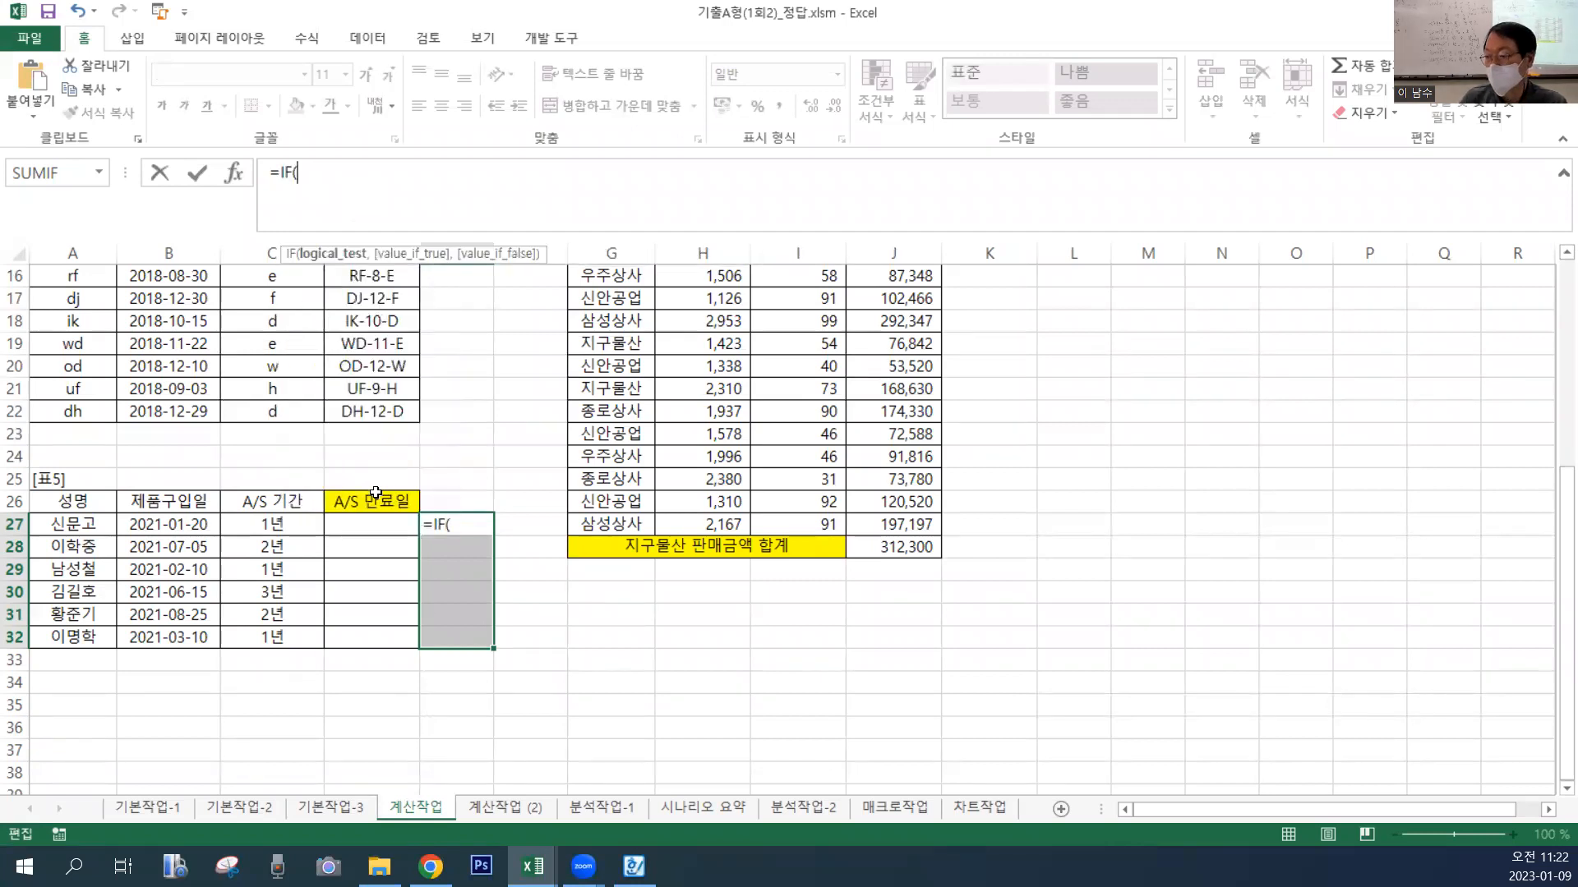
Make the IF in E27 test whether C27 equals "1년" and give 12 as its value if true.
left_click(298, 525)
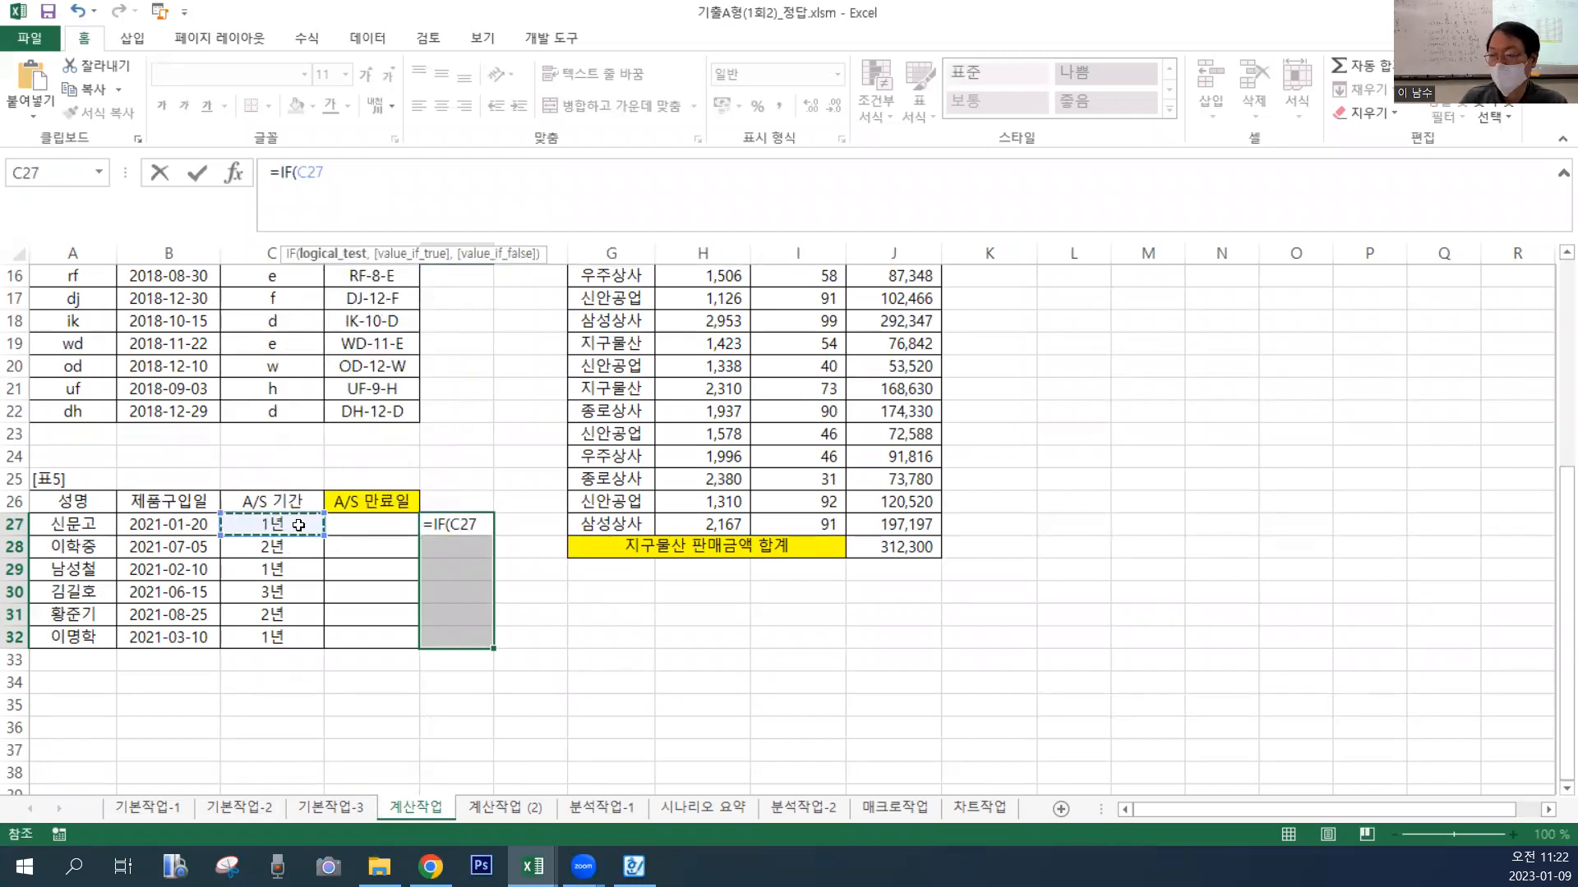
type("=\"")
type("1SU")
key("BackSpace")
key("BackSpace")
key("Hangul")
type("년\",")
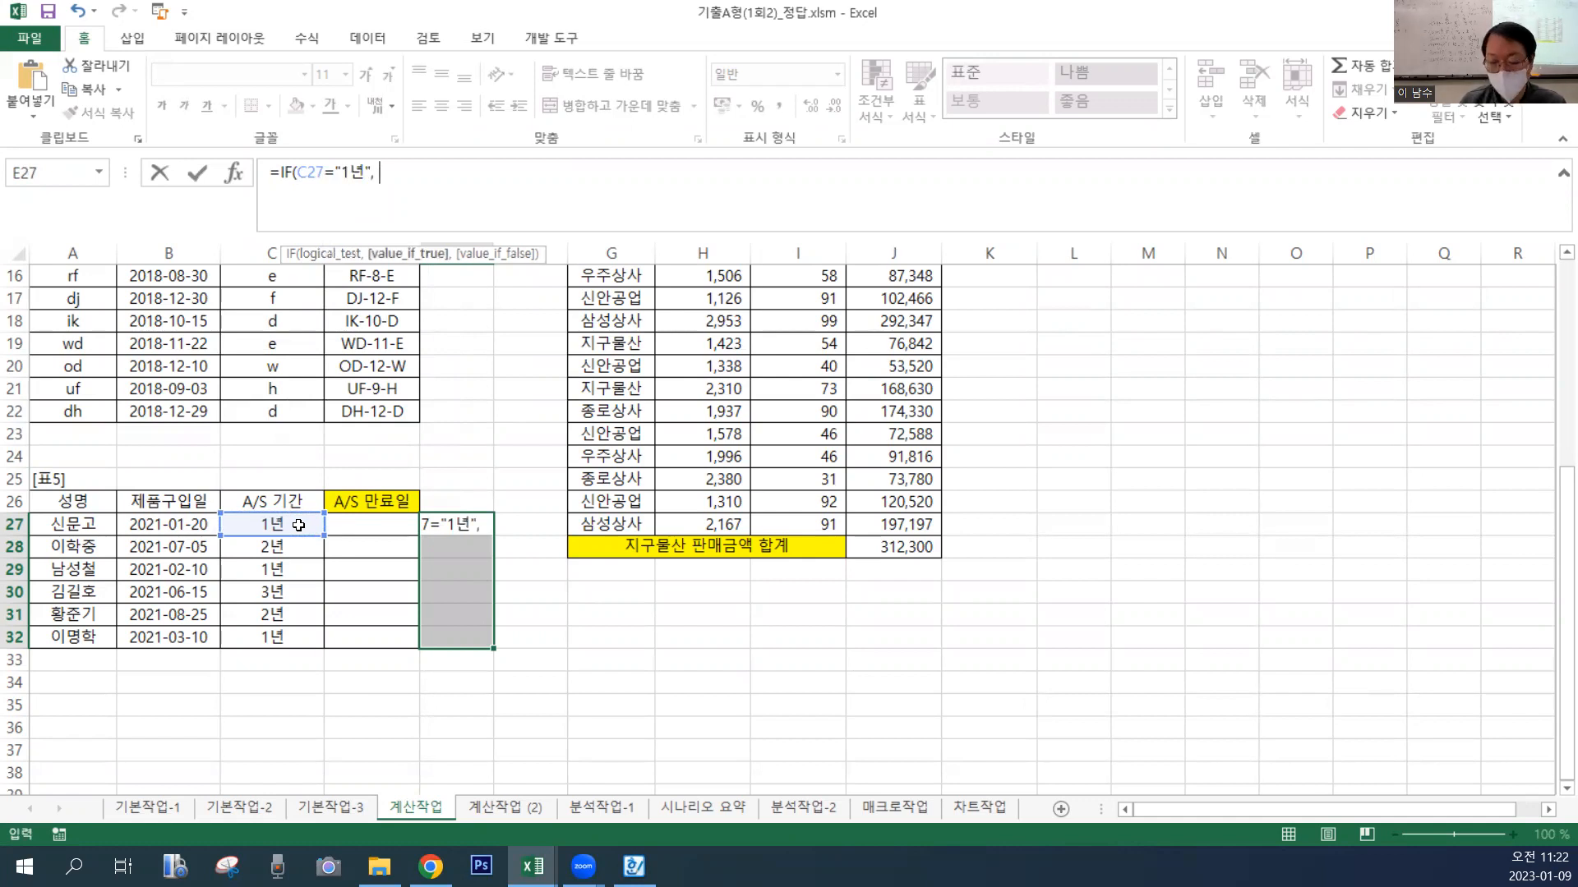
type(" 12")
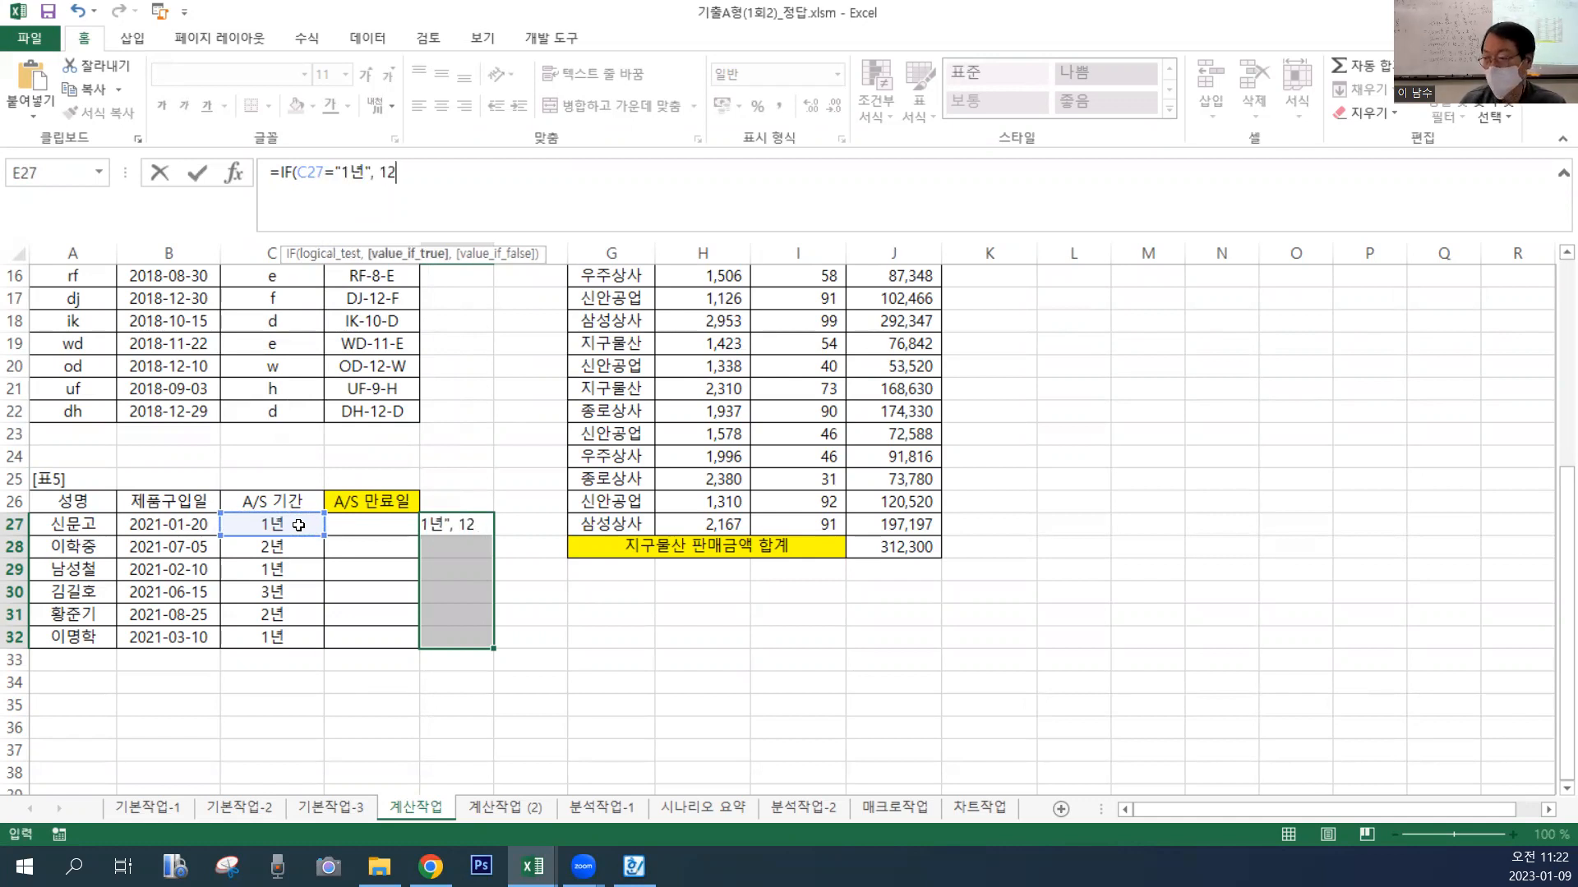
type(",")
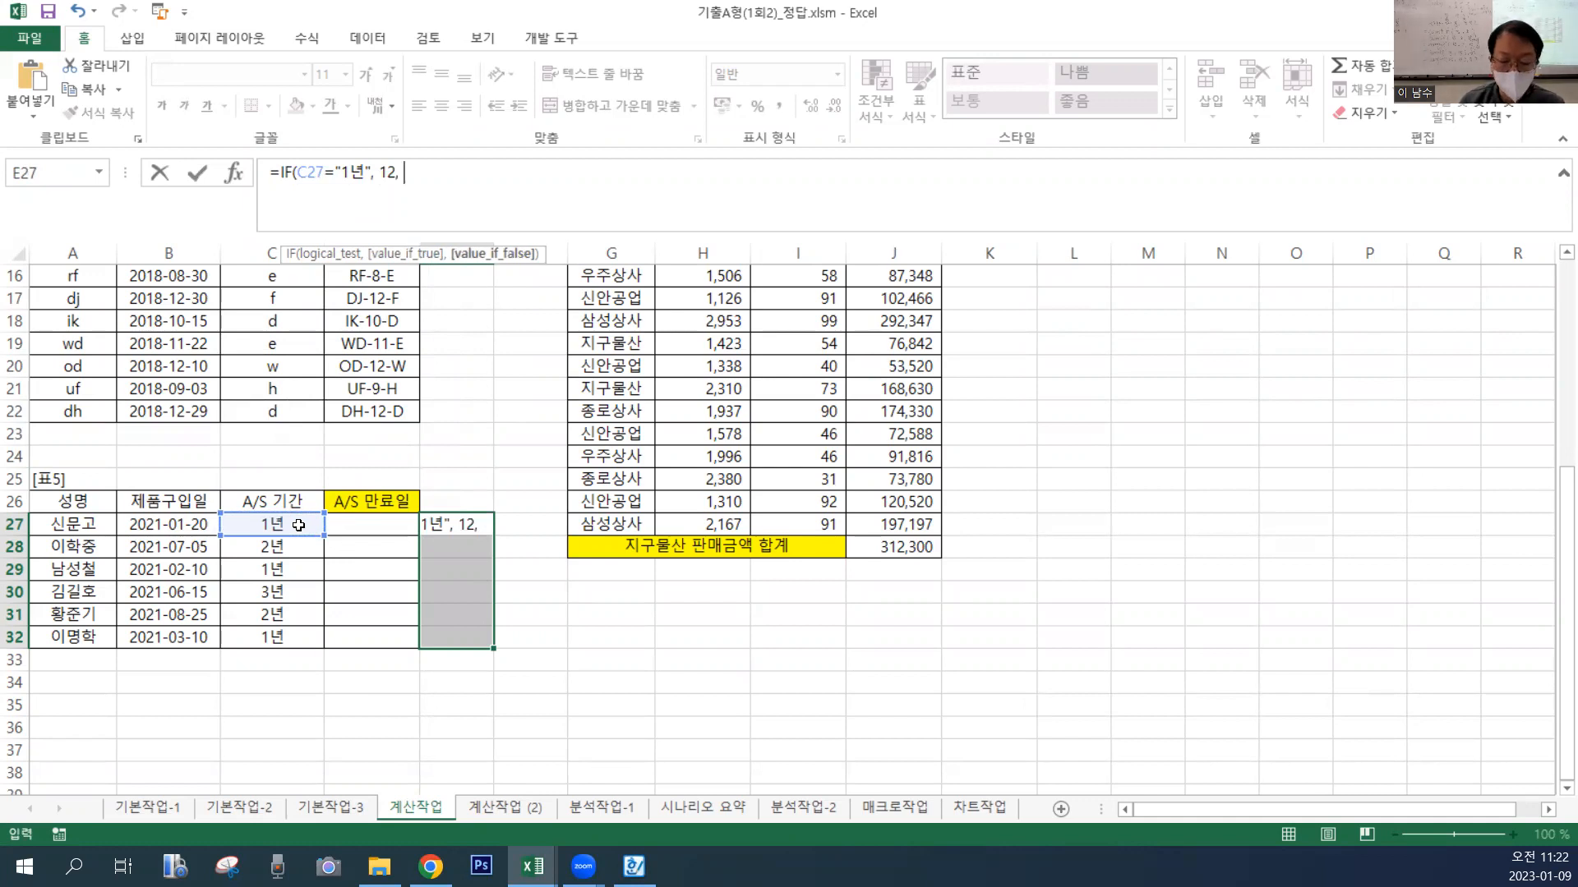
Nest a second IF as the value-if-false in E27, testing whether C27 equals "2년" and giving 24 if true.
type("ㅑㄹ")
key("BackSpace")
key("BackSpace")
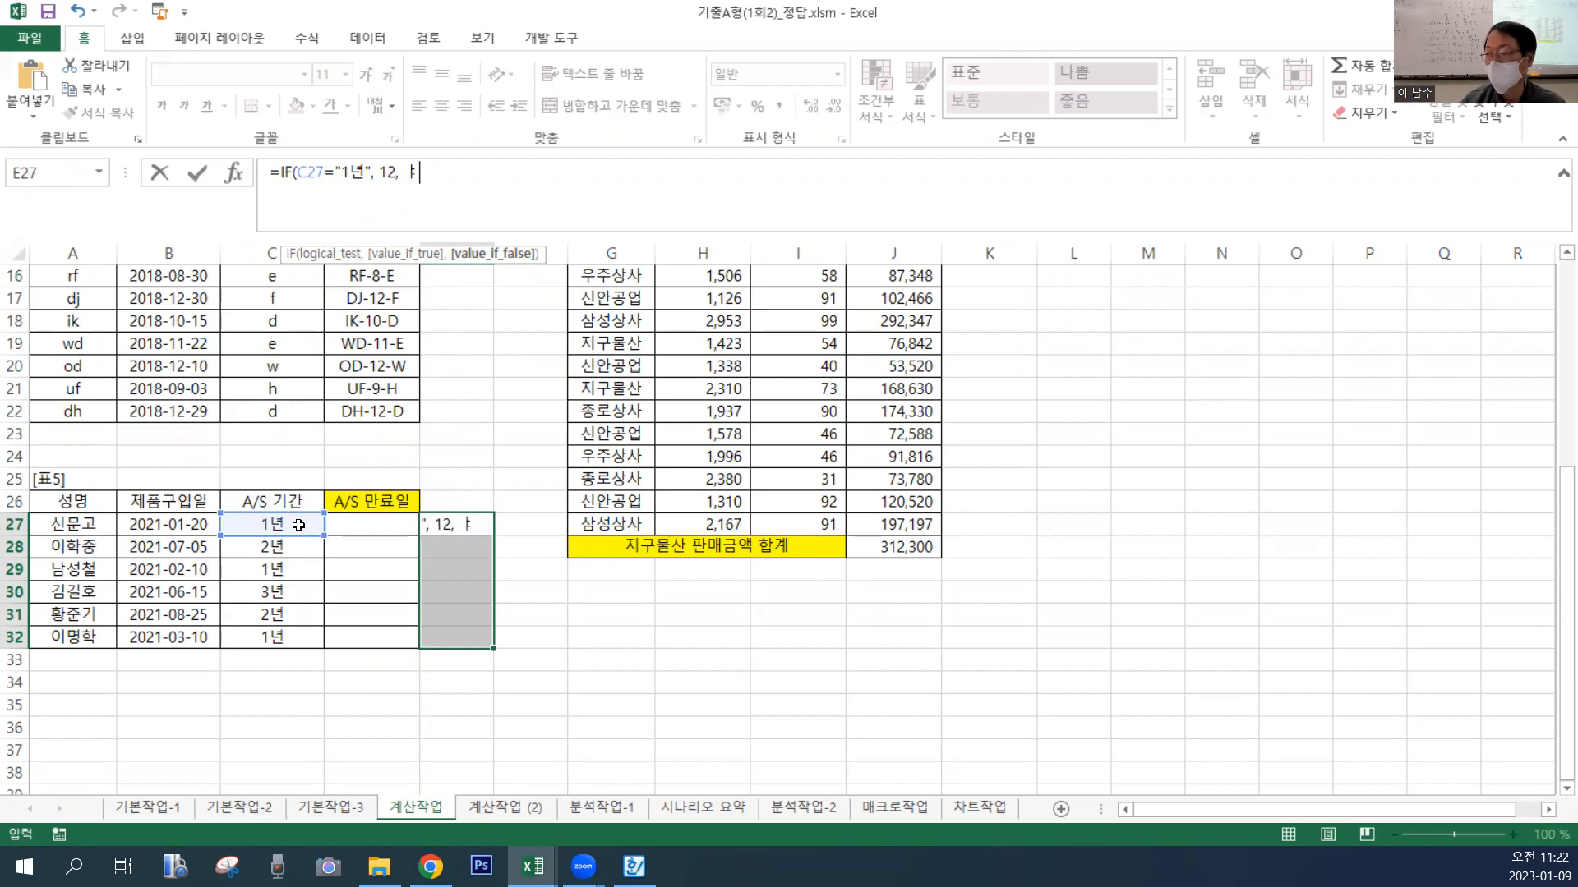
type("IF")
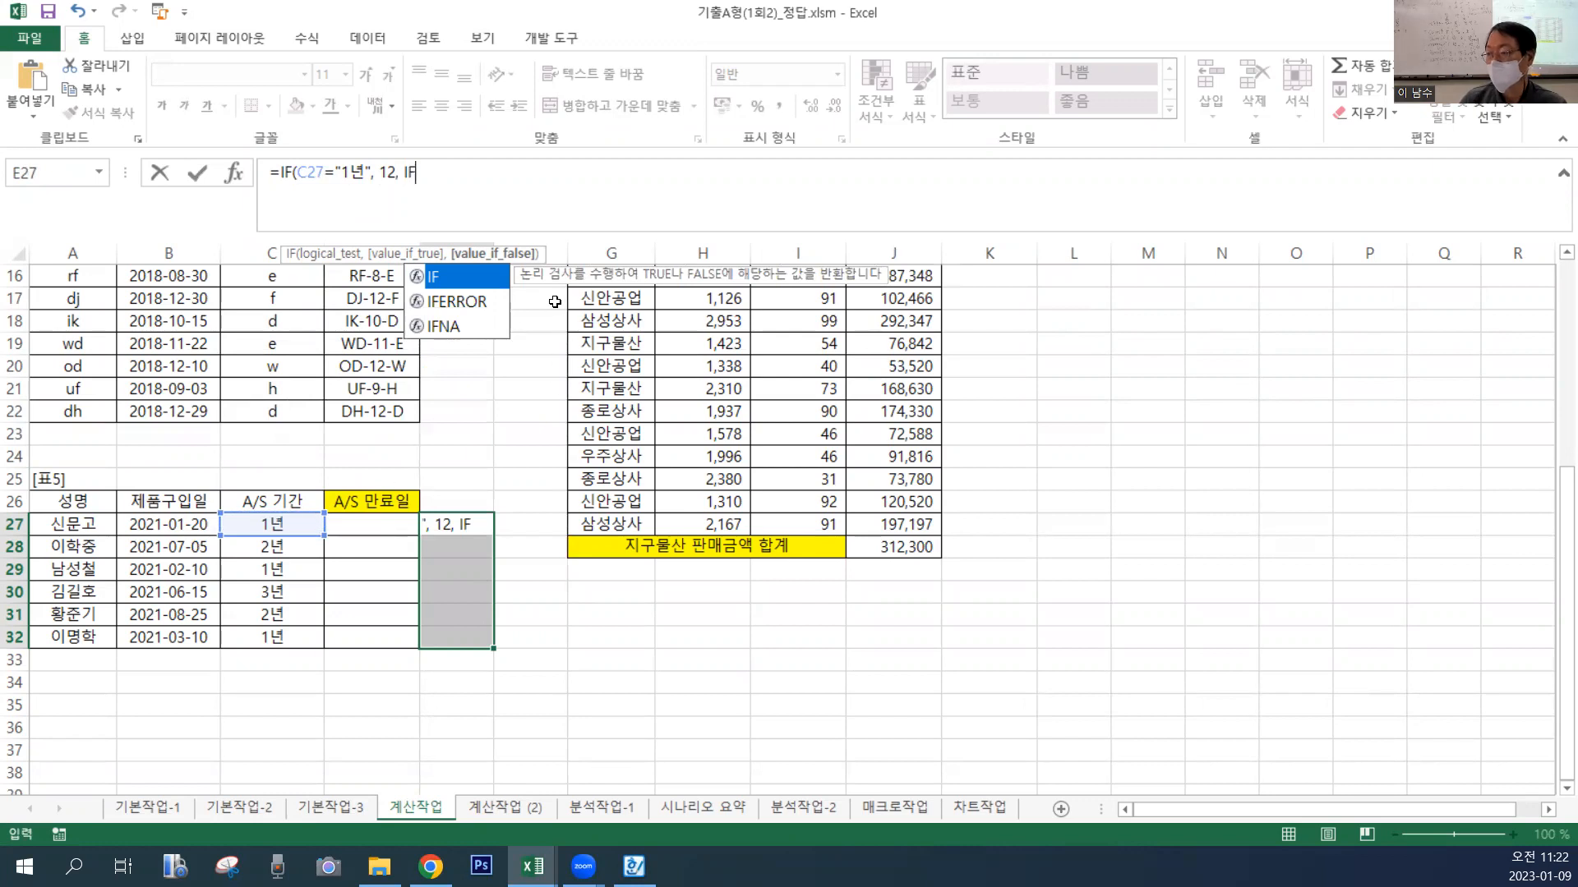
double_click(438, 278)
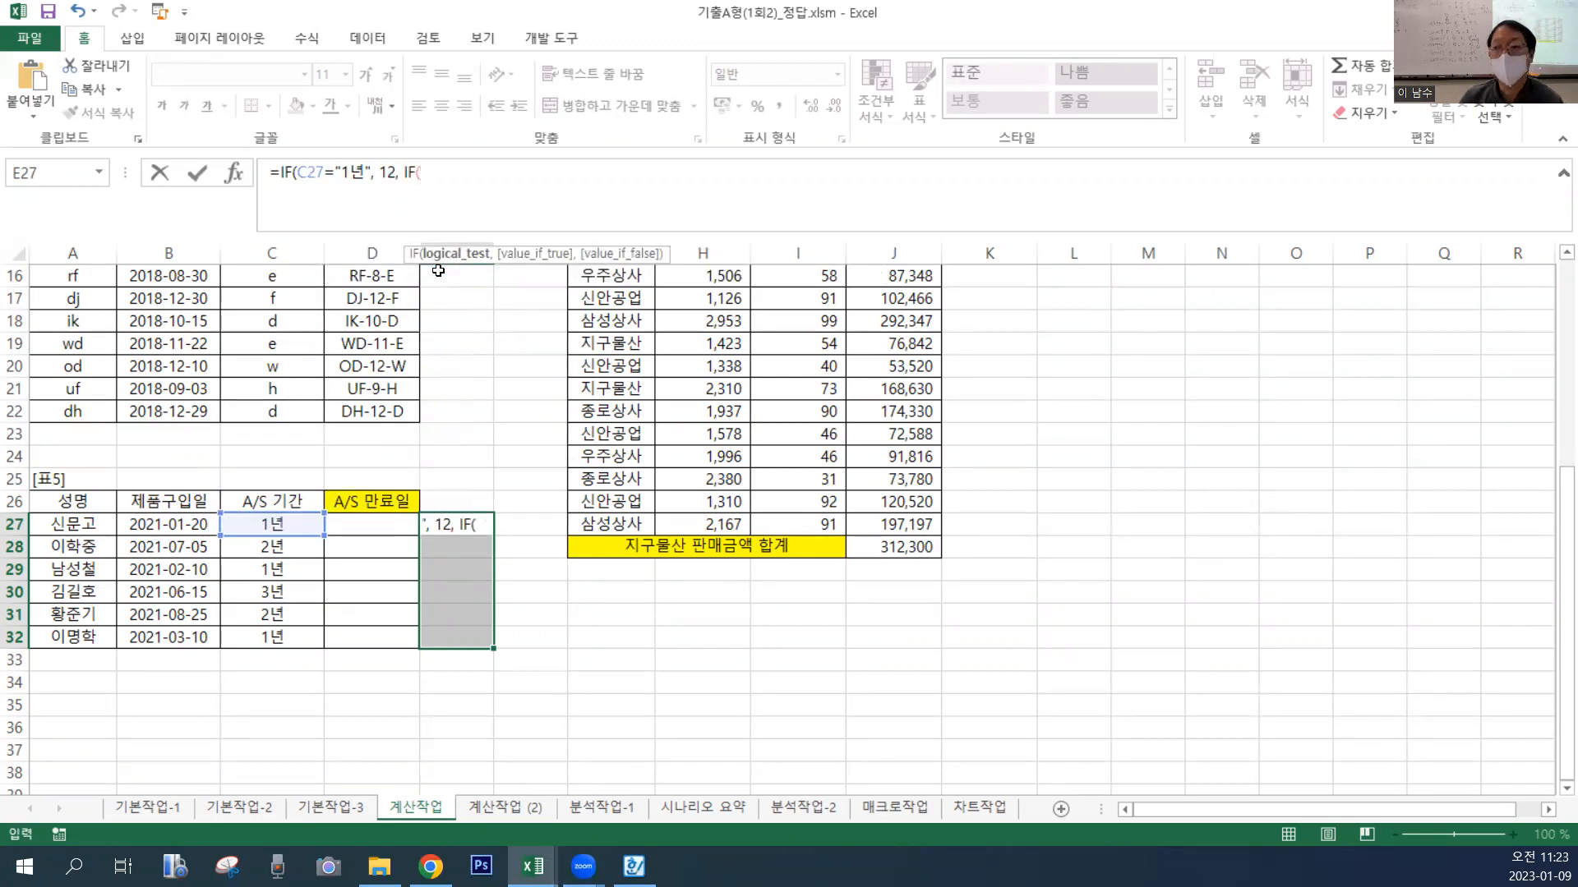
left_click(285, 535)
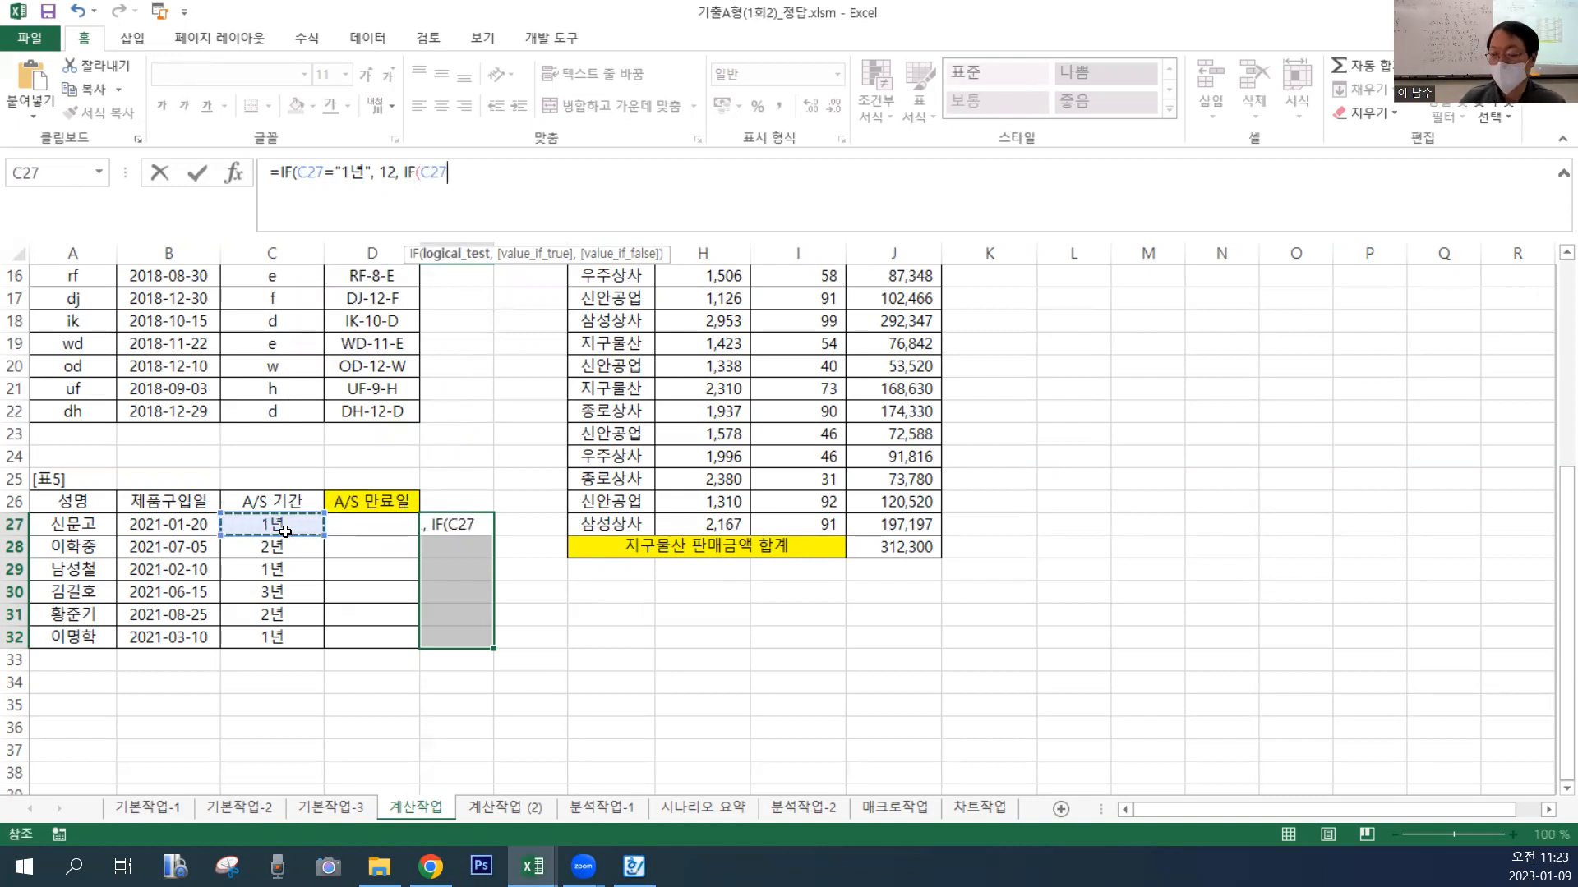
type("=\"")
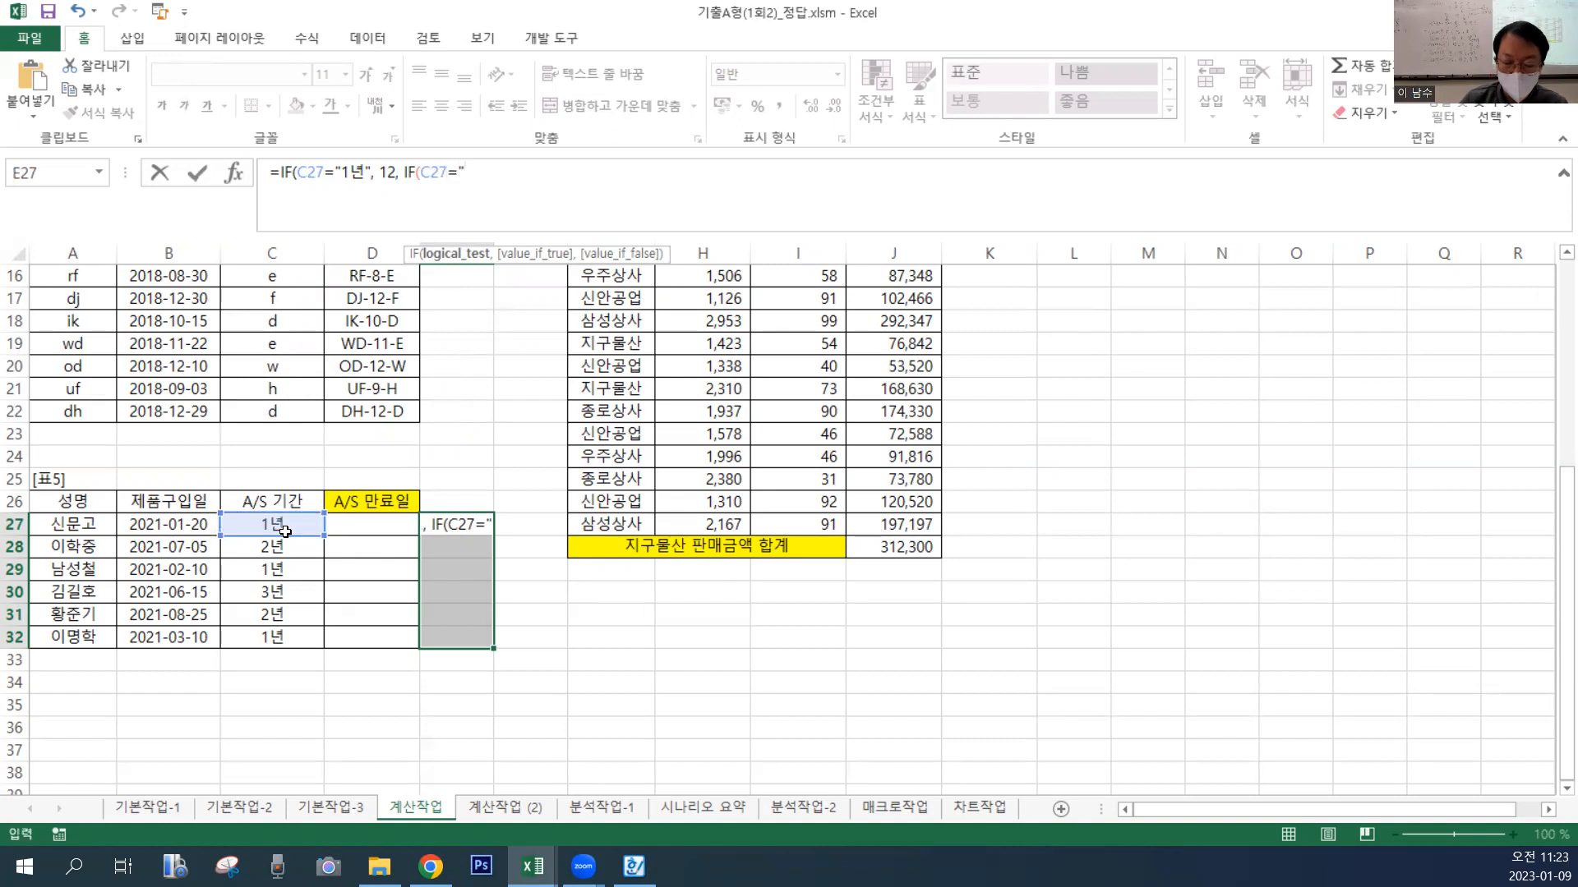
type("2SUS")
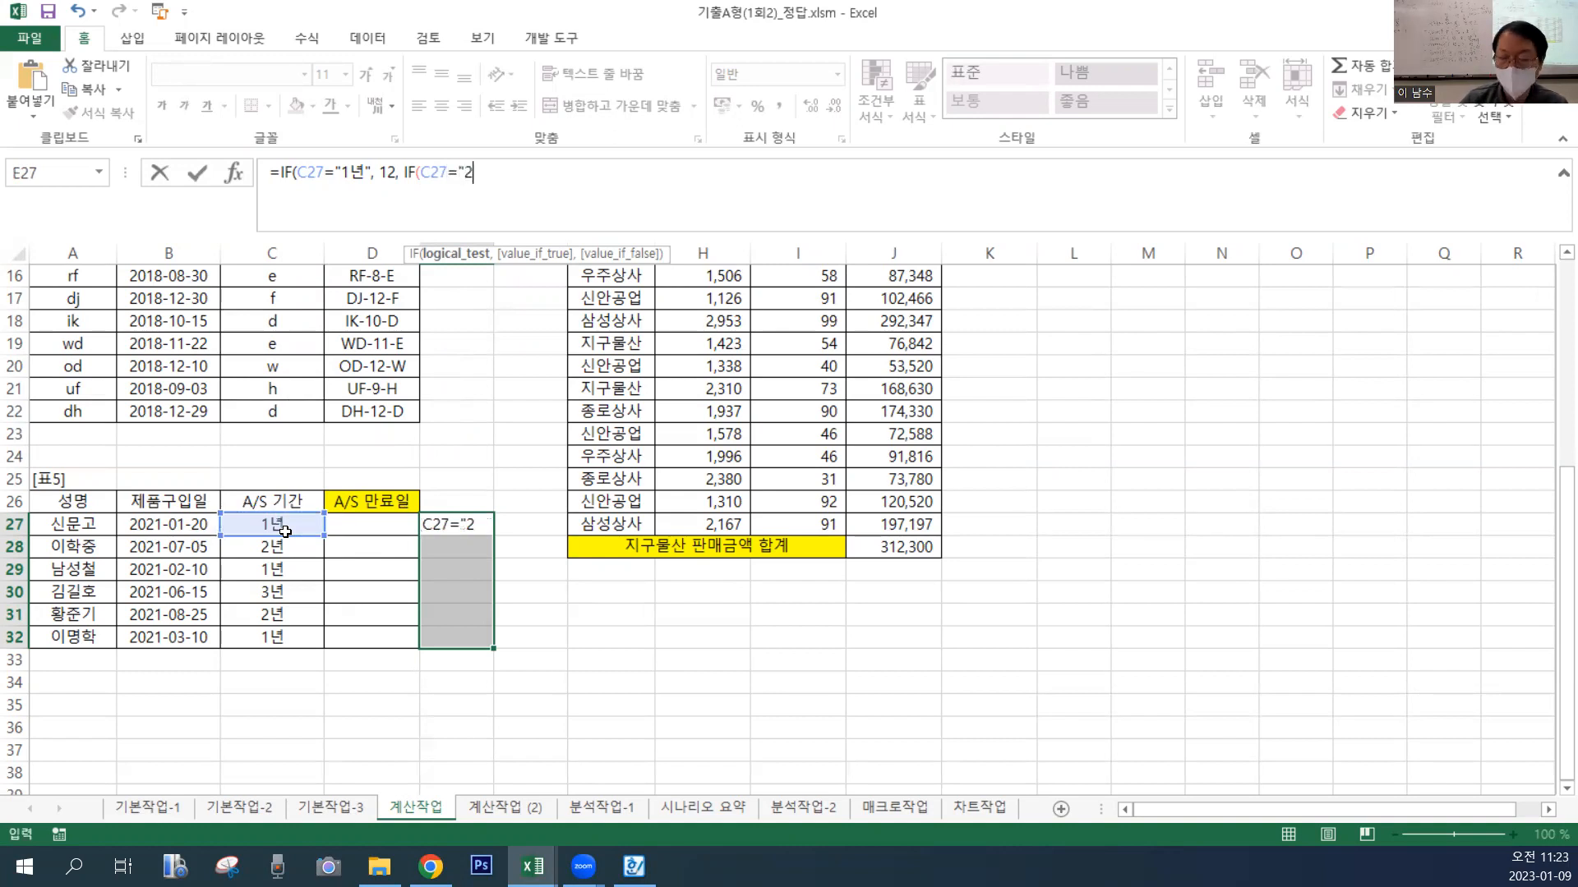
key("BackSpace")
key("BackSpace")
key("BackSpace")
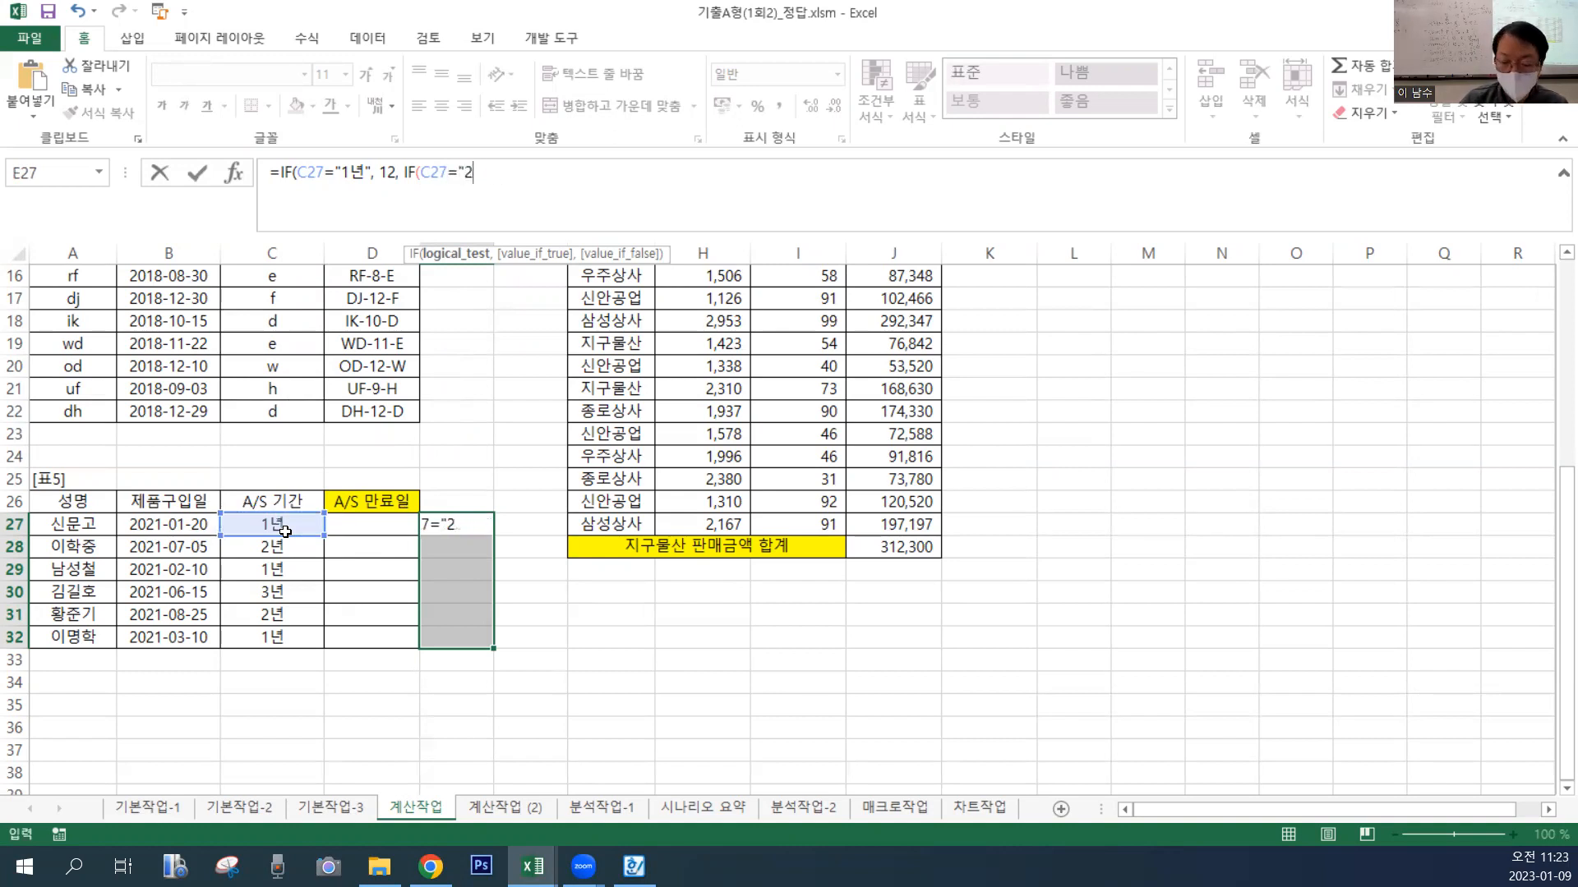
type("년\" , 24")
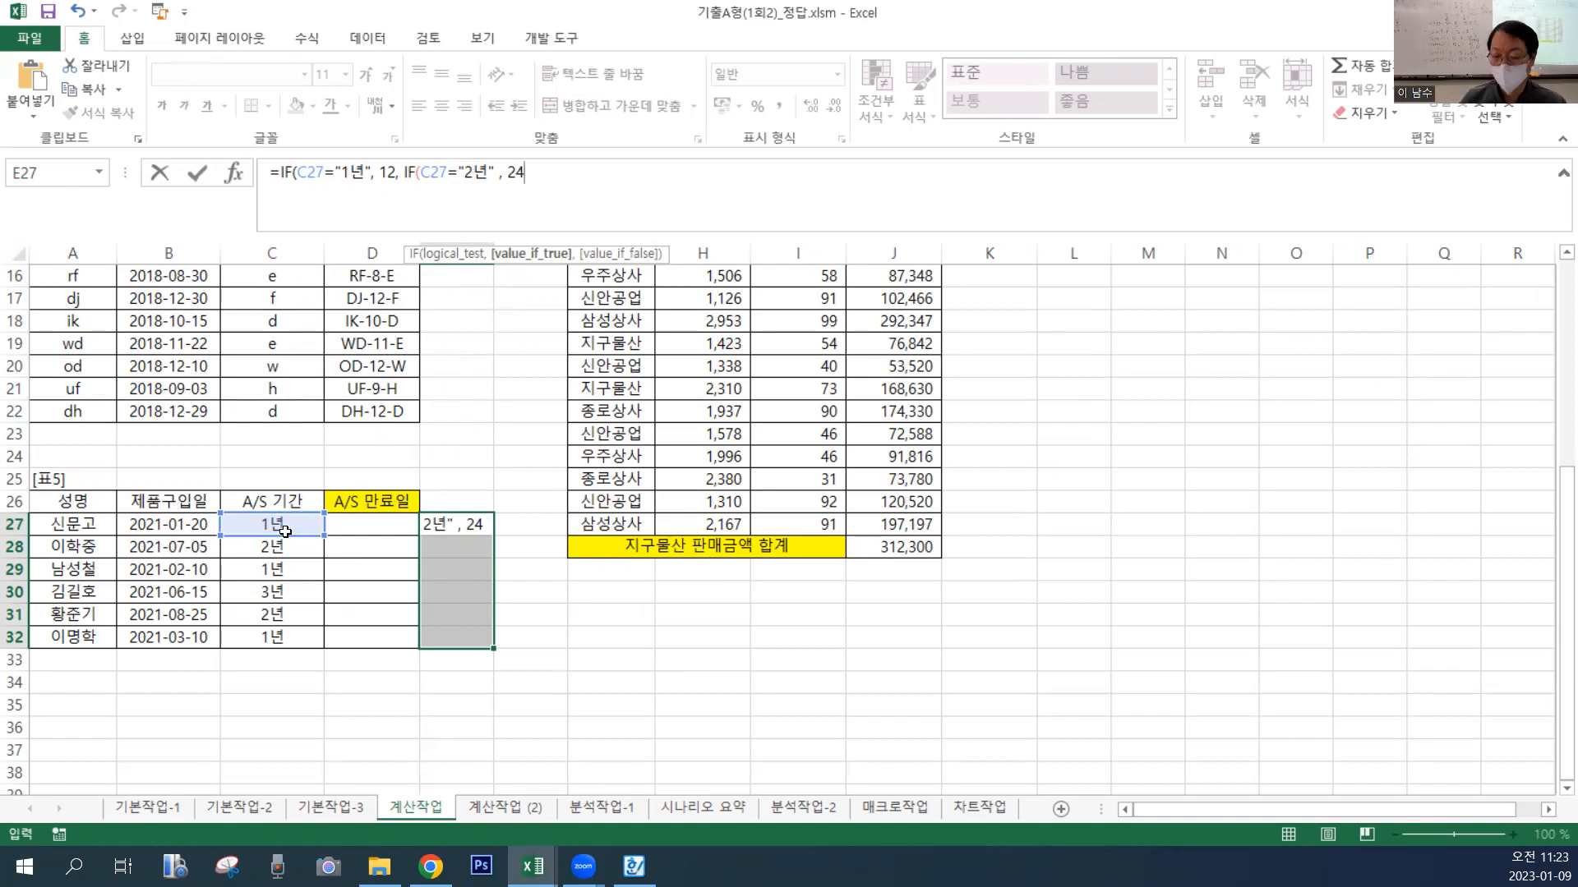
Give 36 as the inner IF's value-if-false, close both functions and fill the formula through E27:E32.
type(", ")
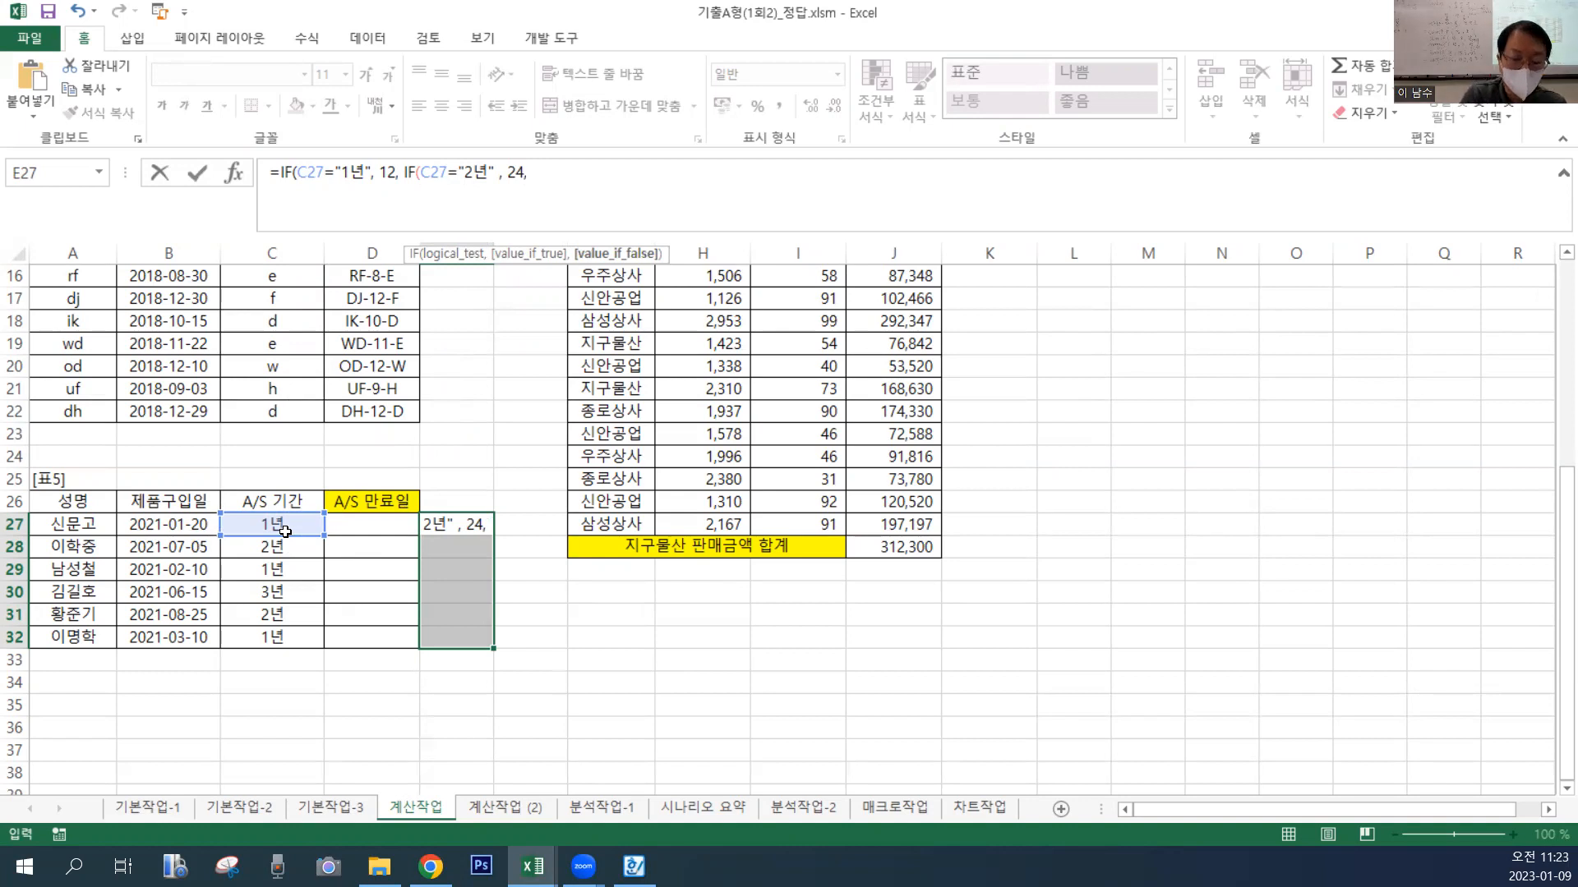
type("36")
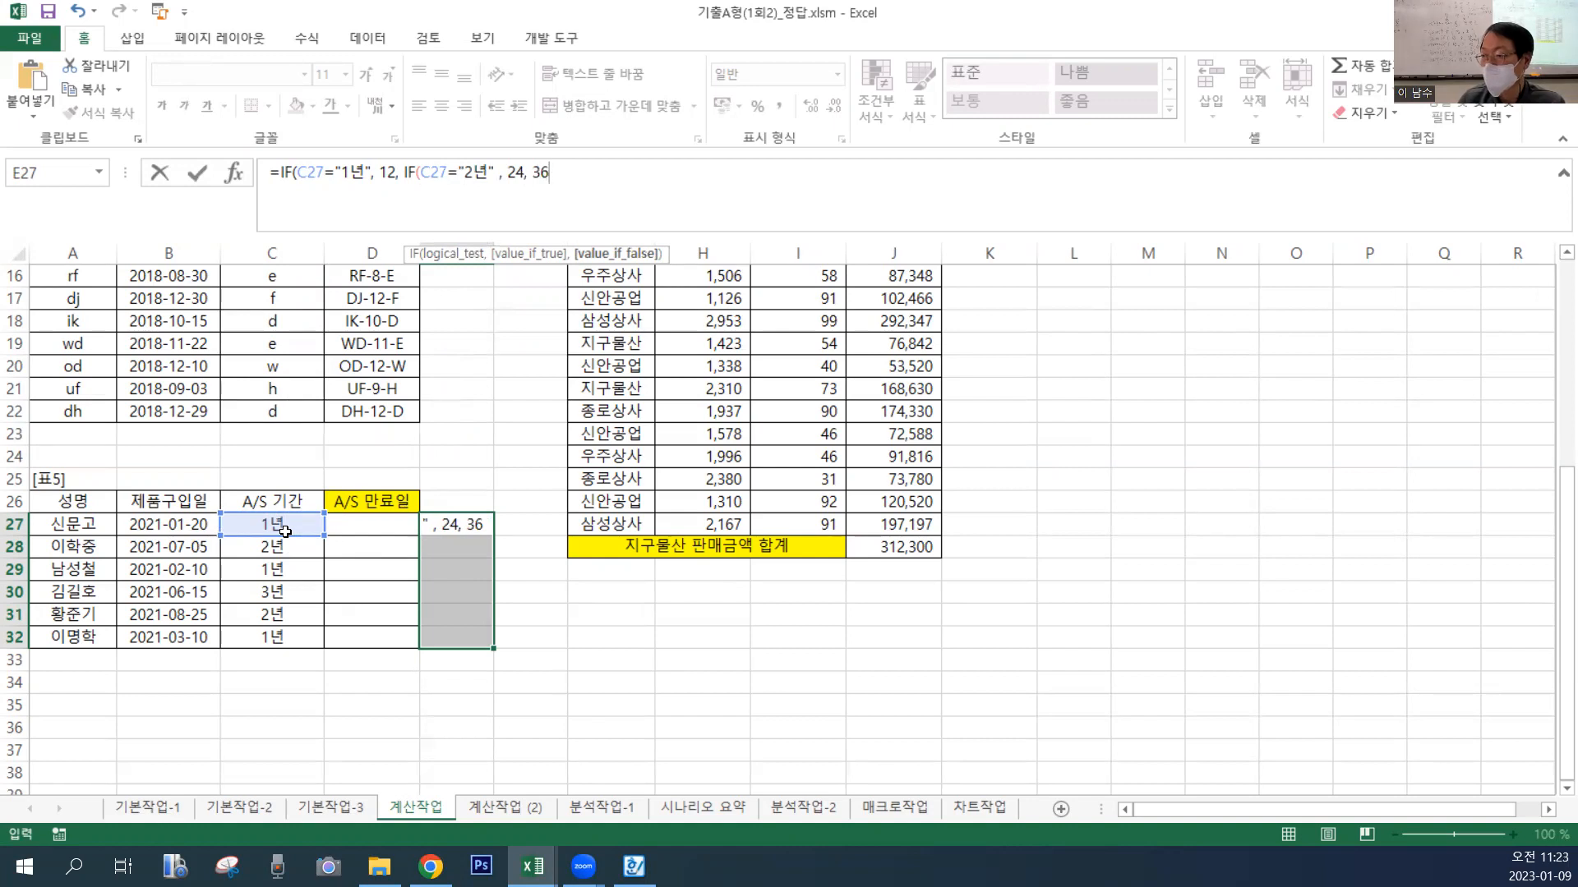
type("))")
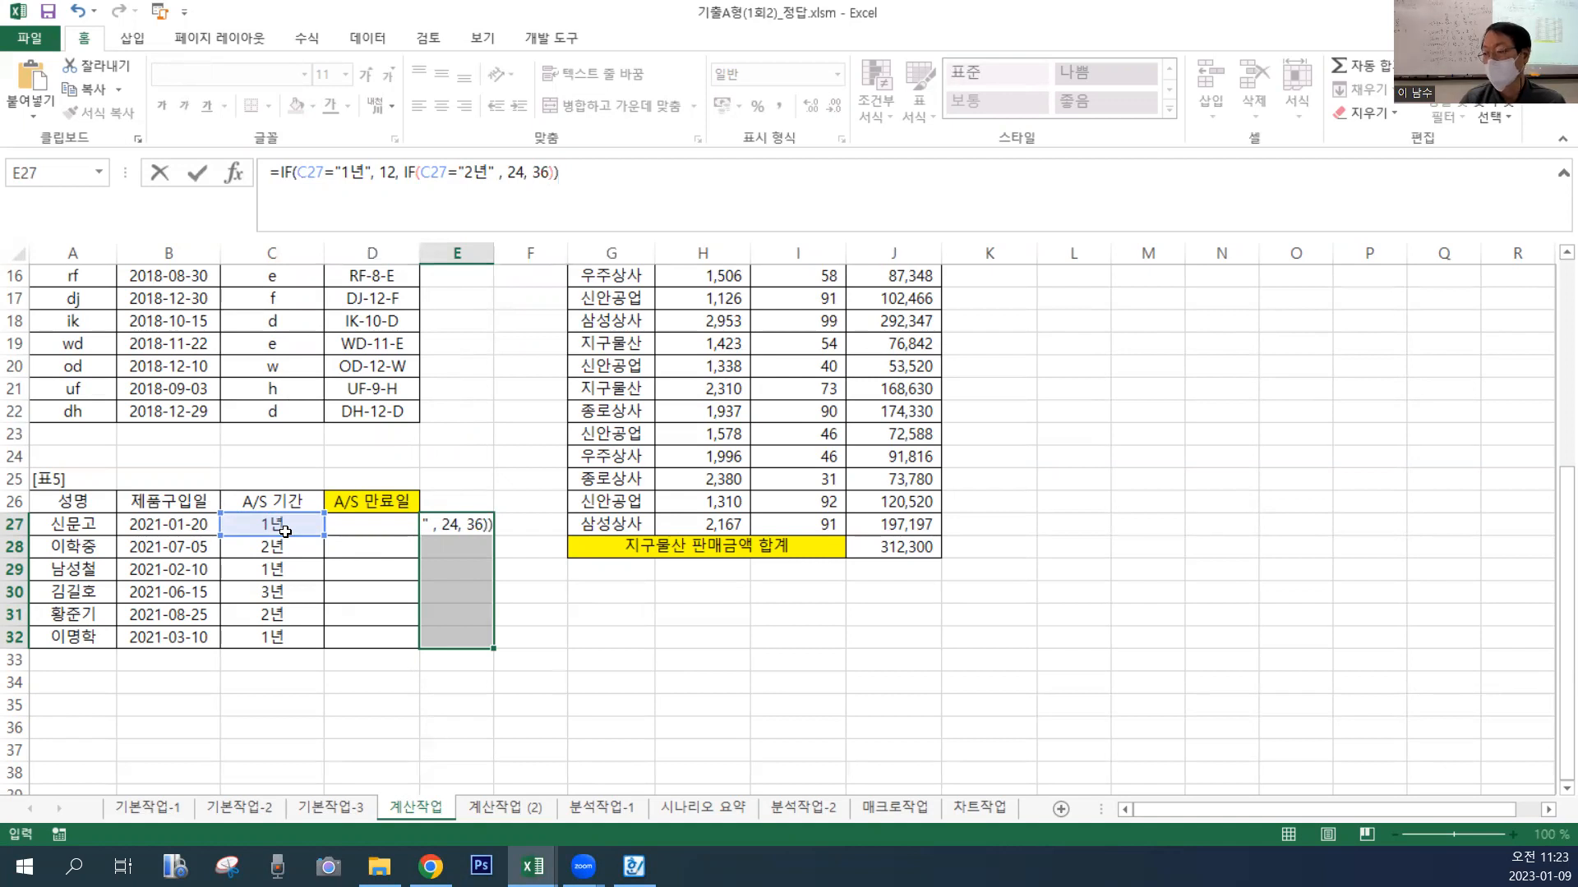
key("ctrl+Return")
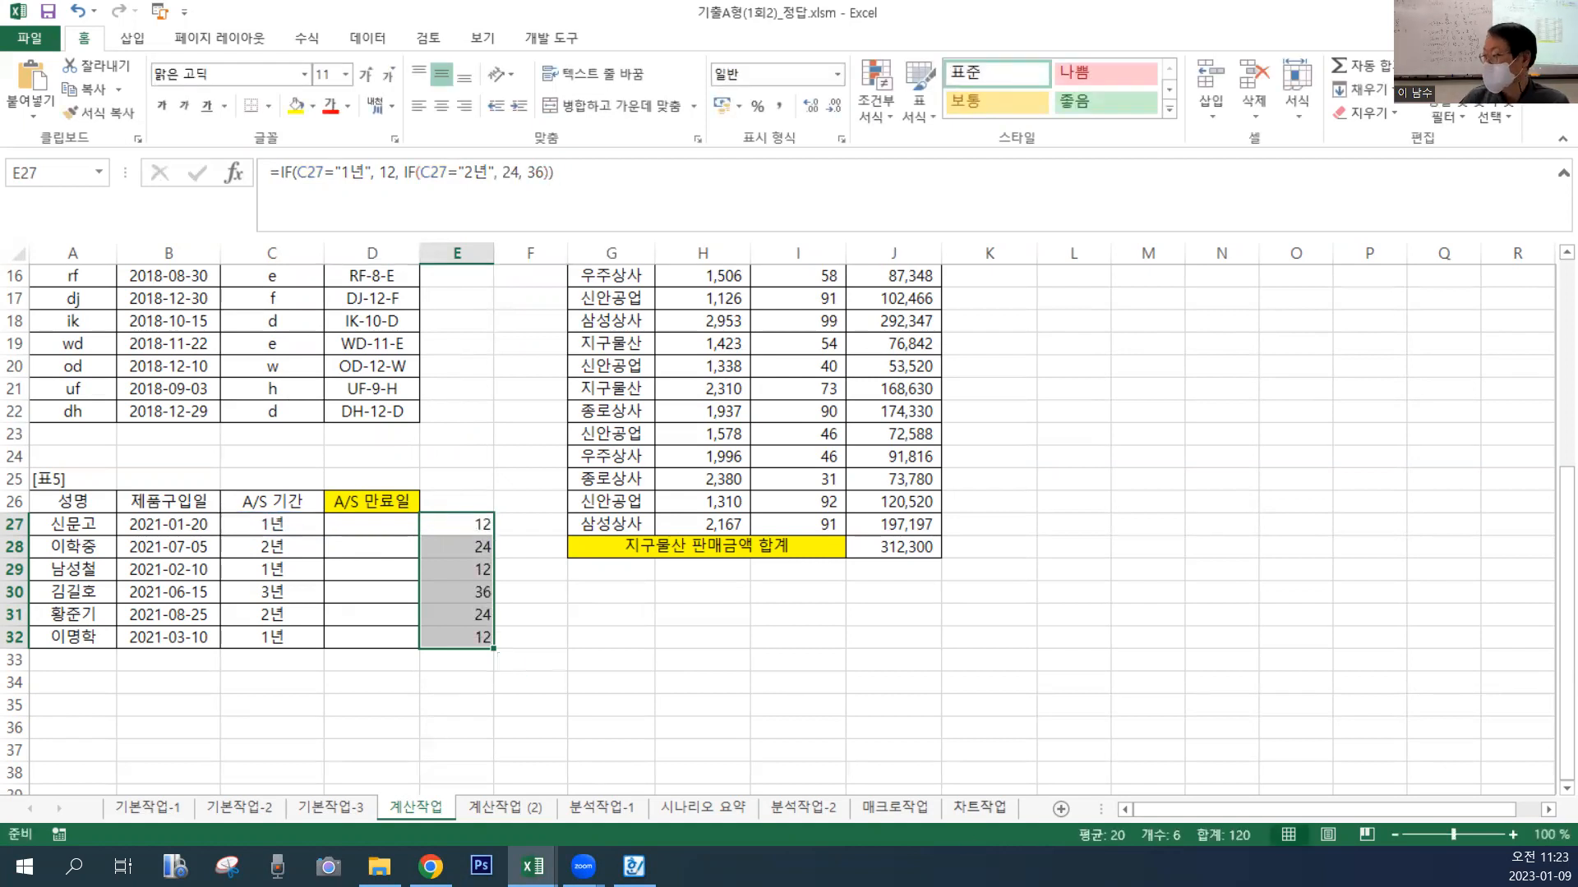
left_click(1512, 835)
left_click(1512, 834)
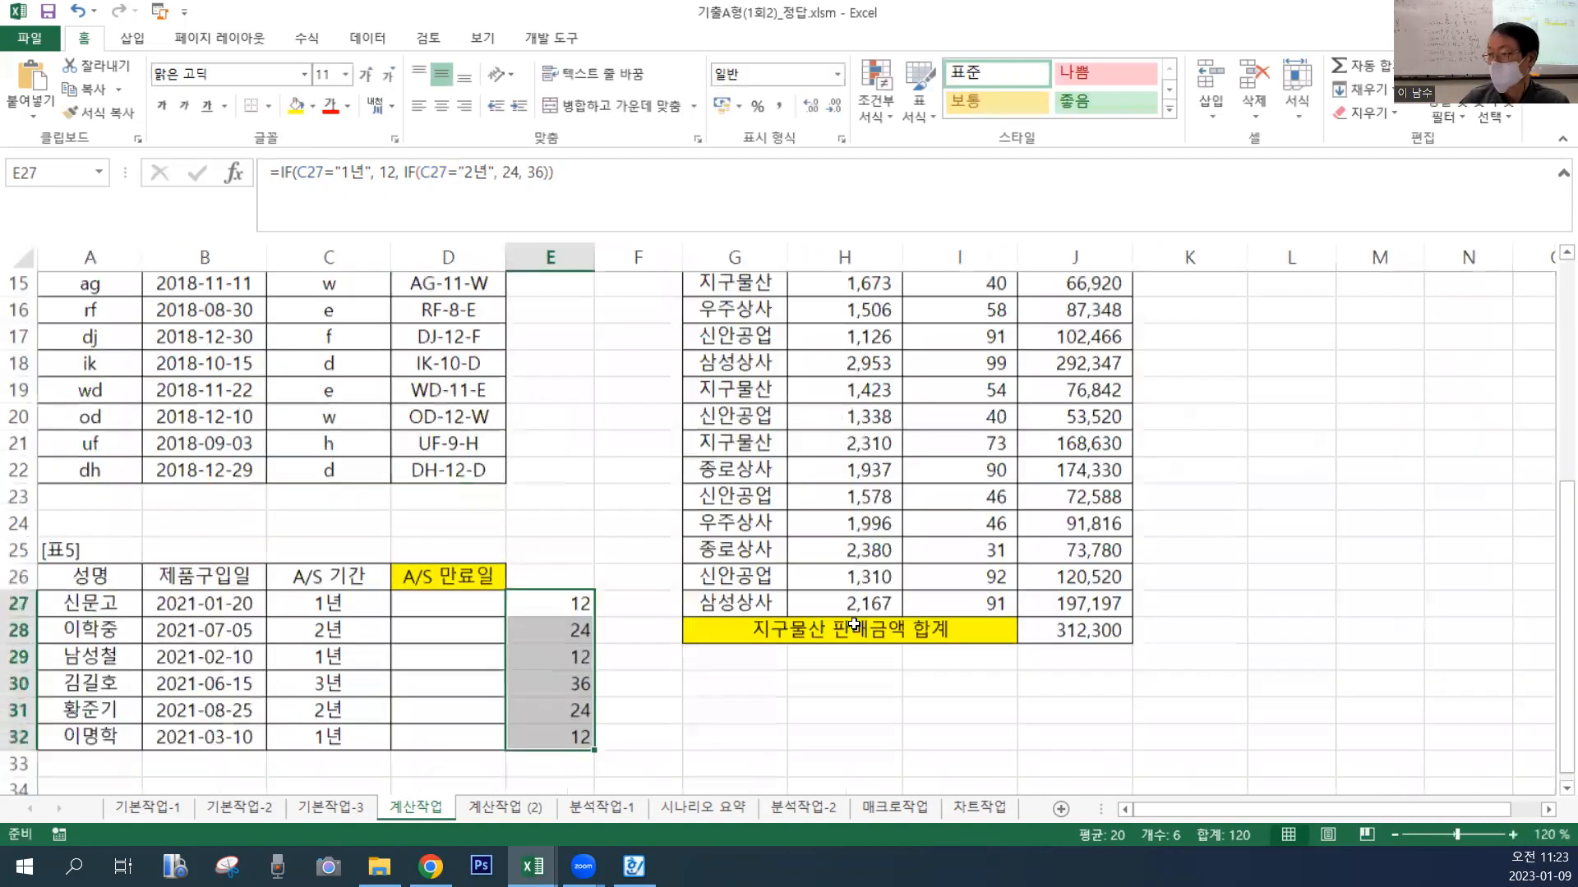
scroll(854, 624, "down", 4)
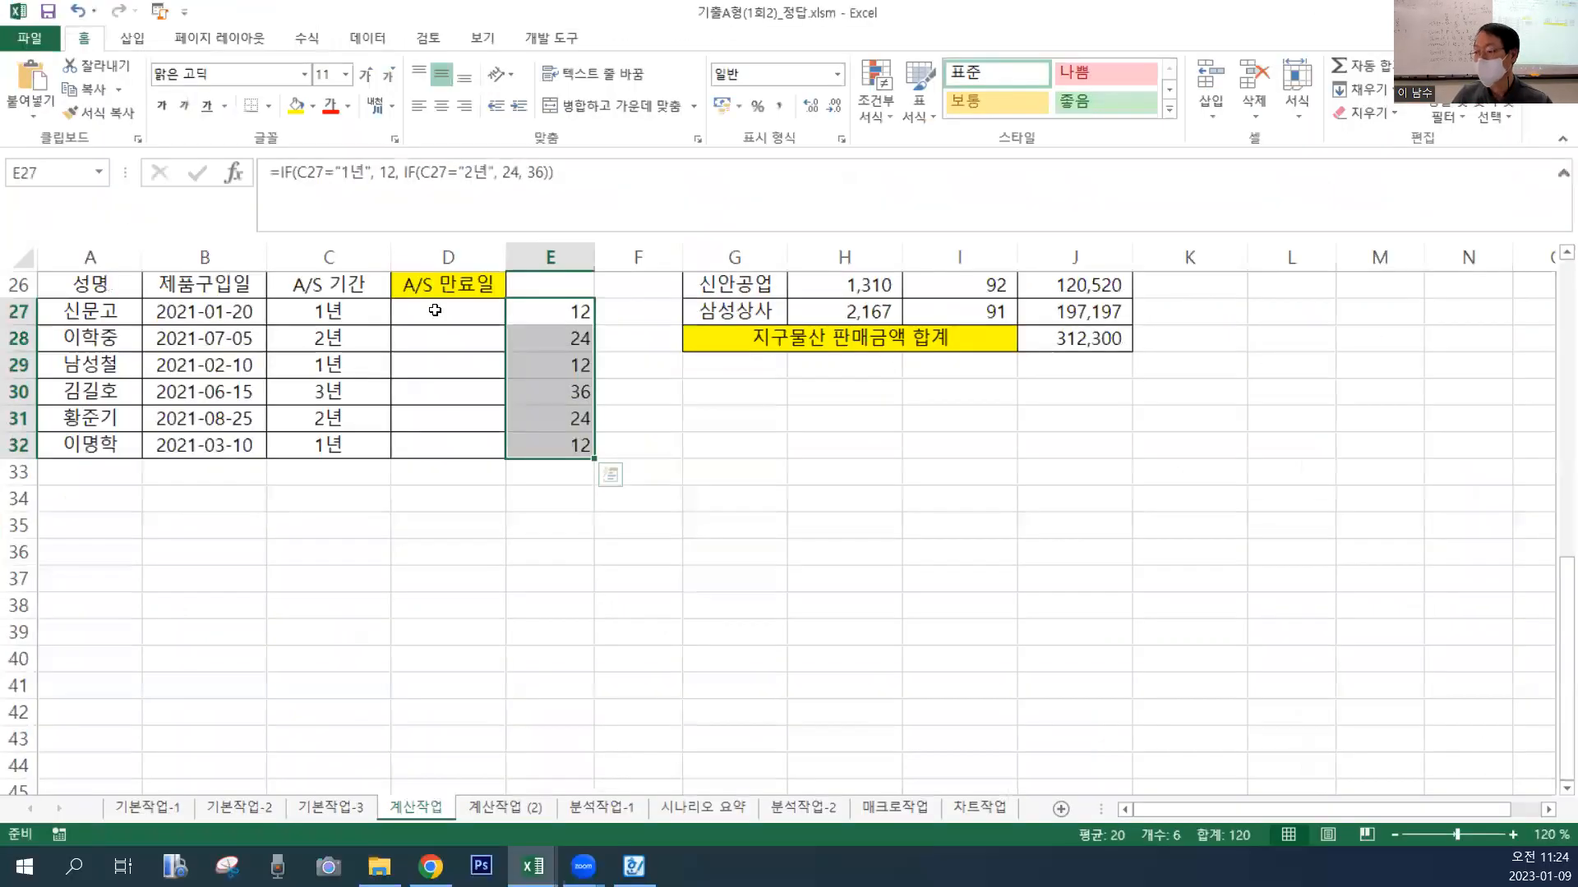
left_click_drag(622, 400, 585, 553)
left_click(388, 185)
type("=")
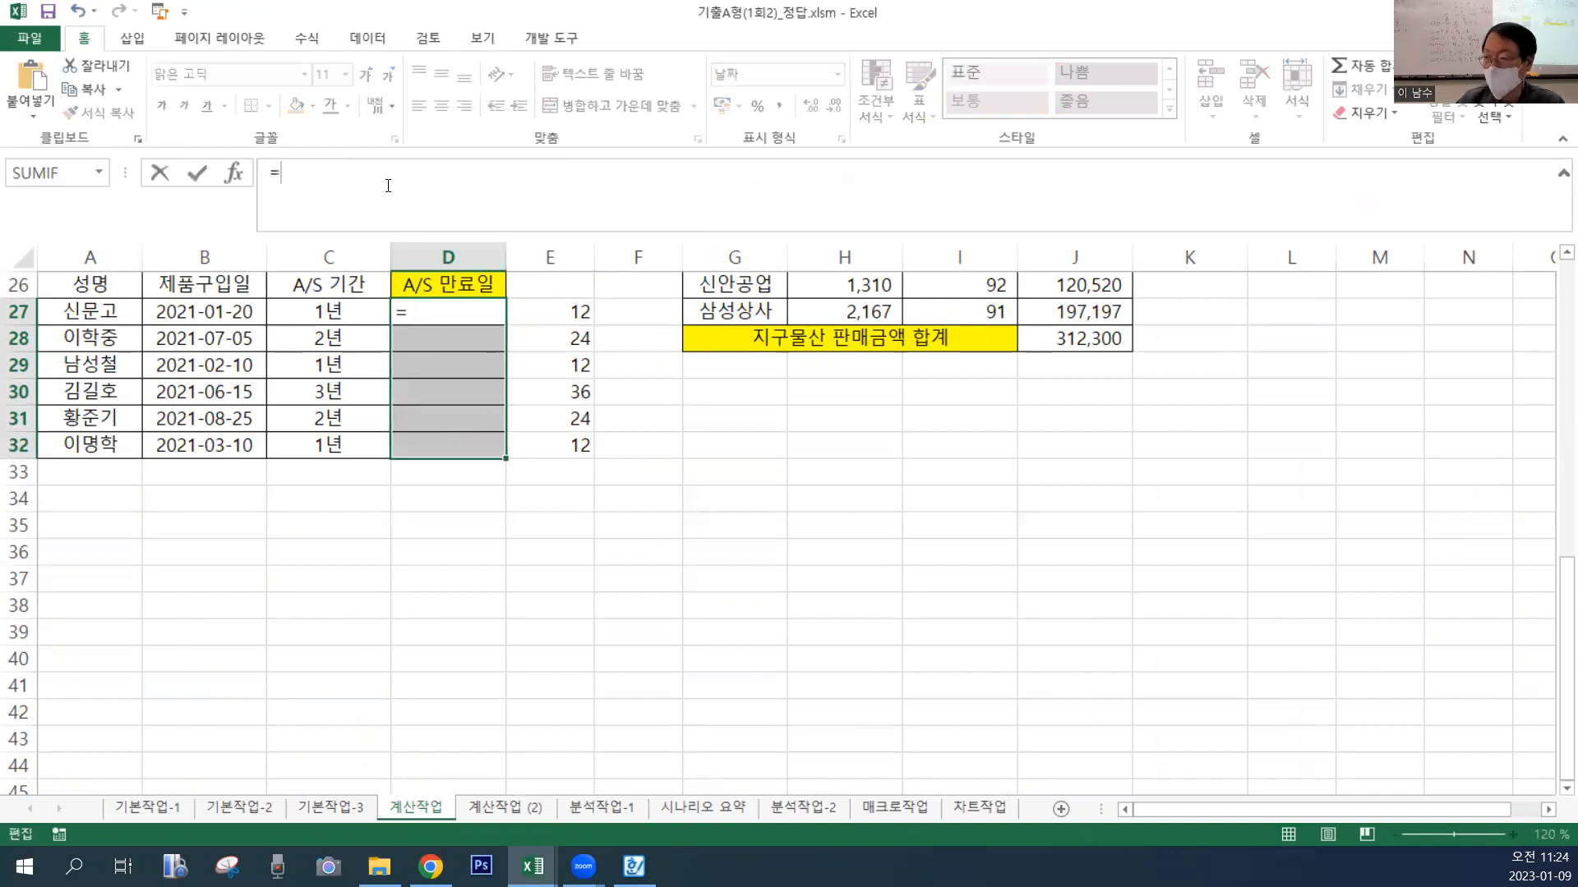
type("E")
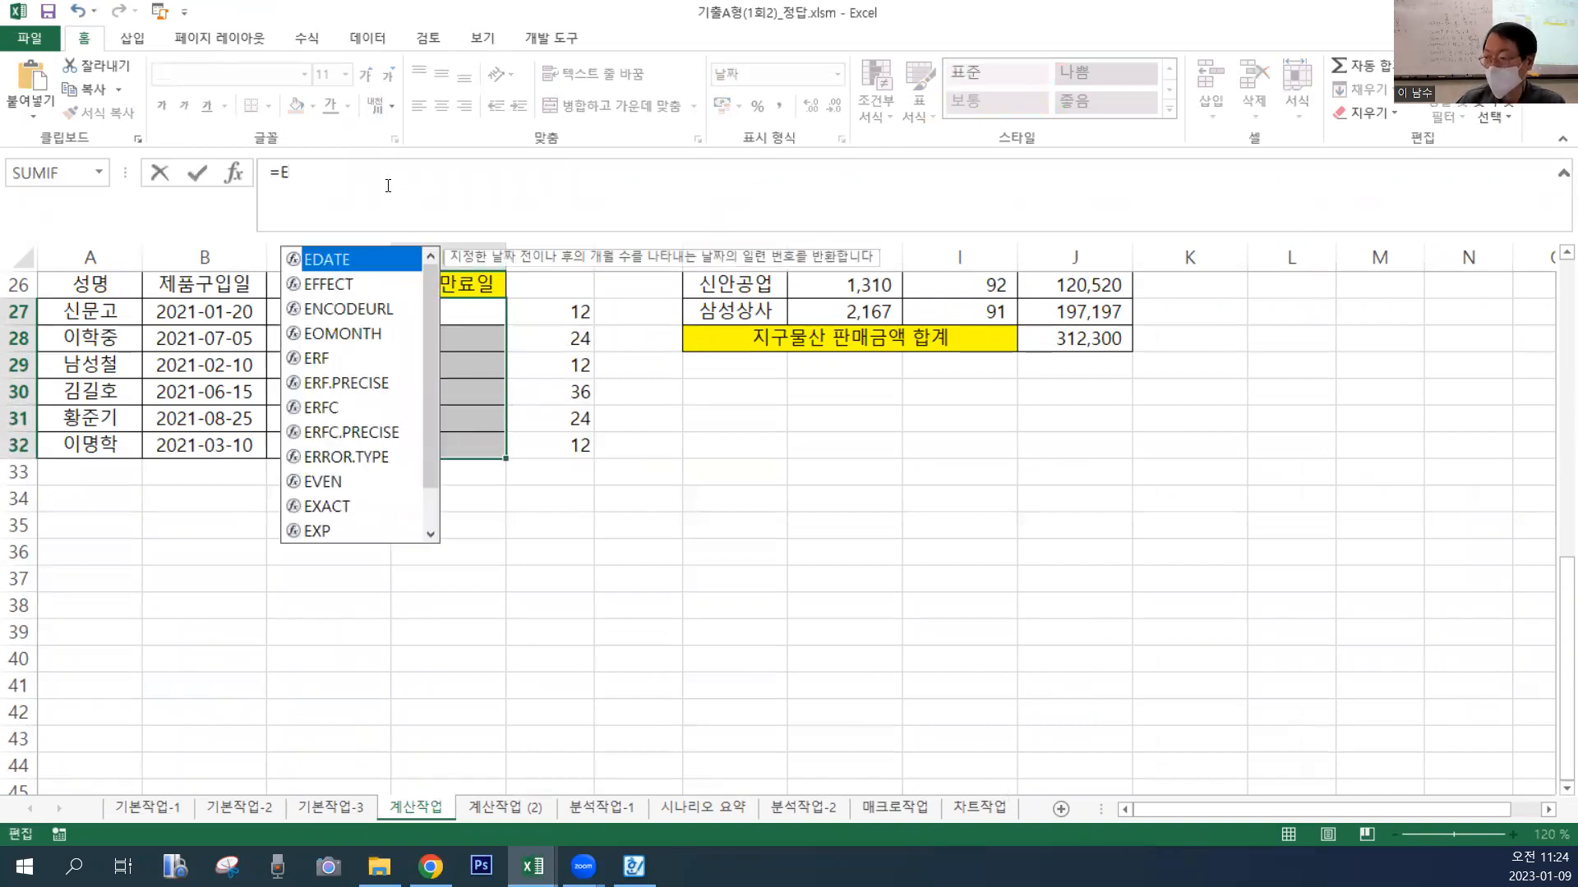
double_click(369, 334)
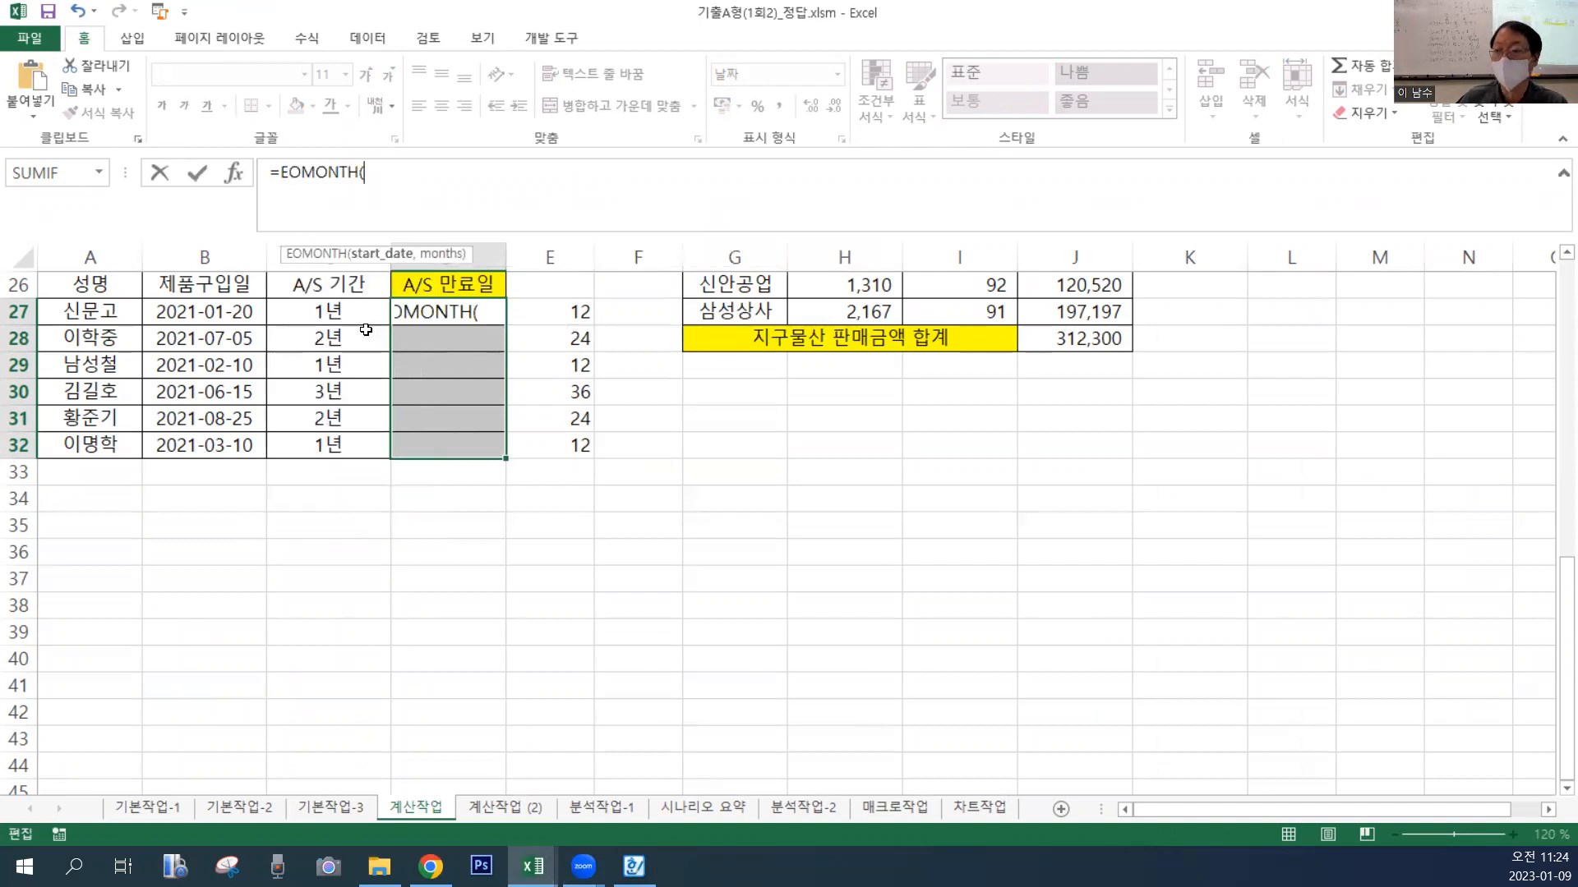
left_click(231, 319)
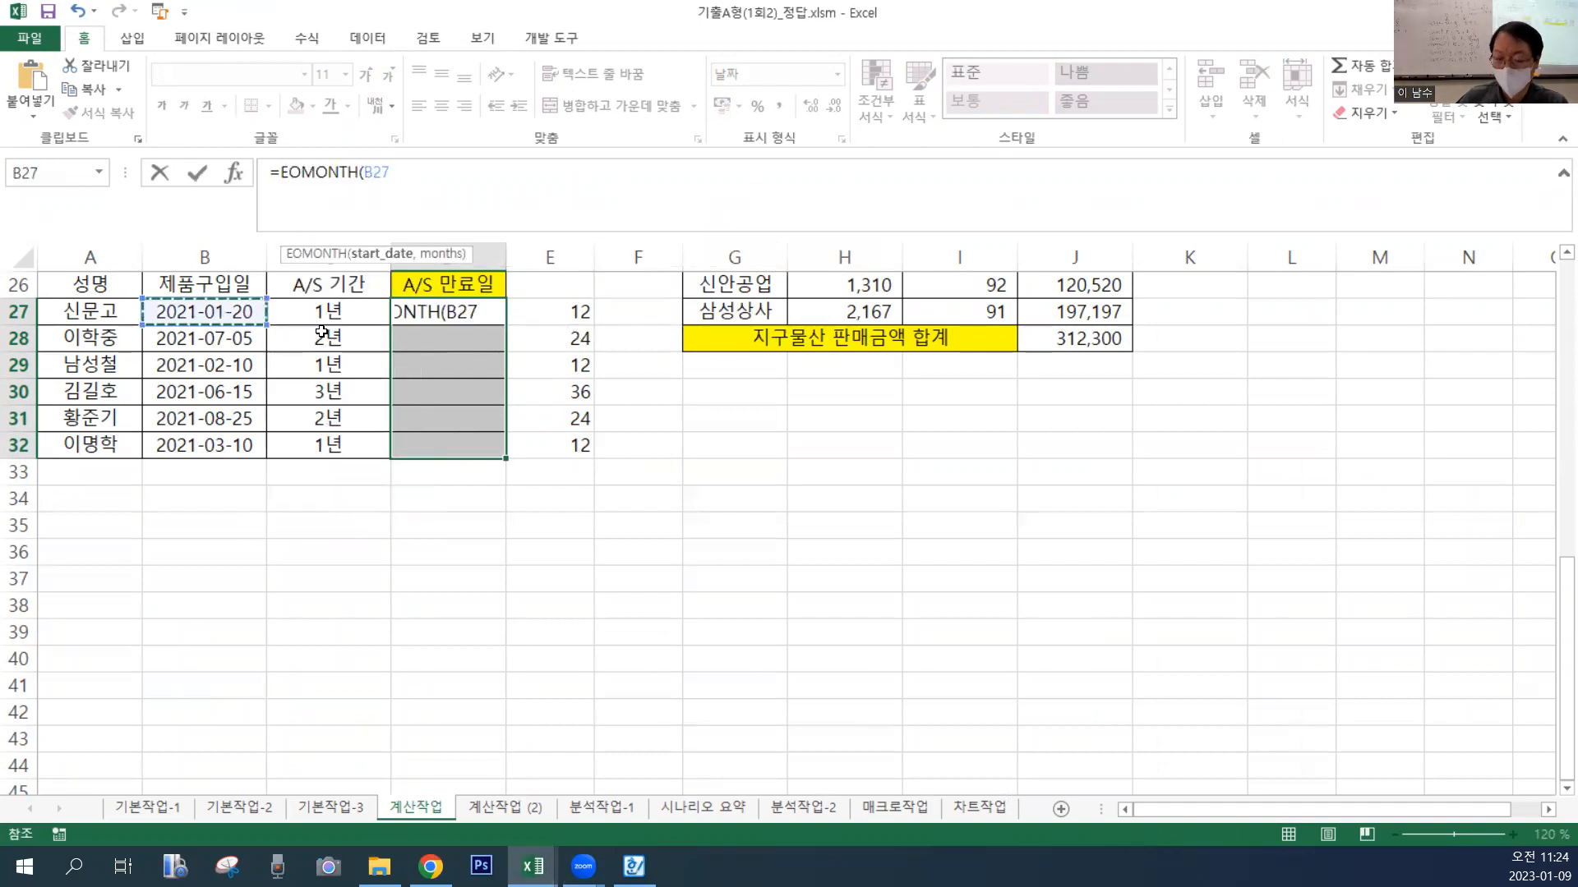
type(",")
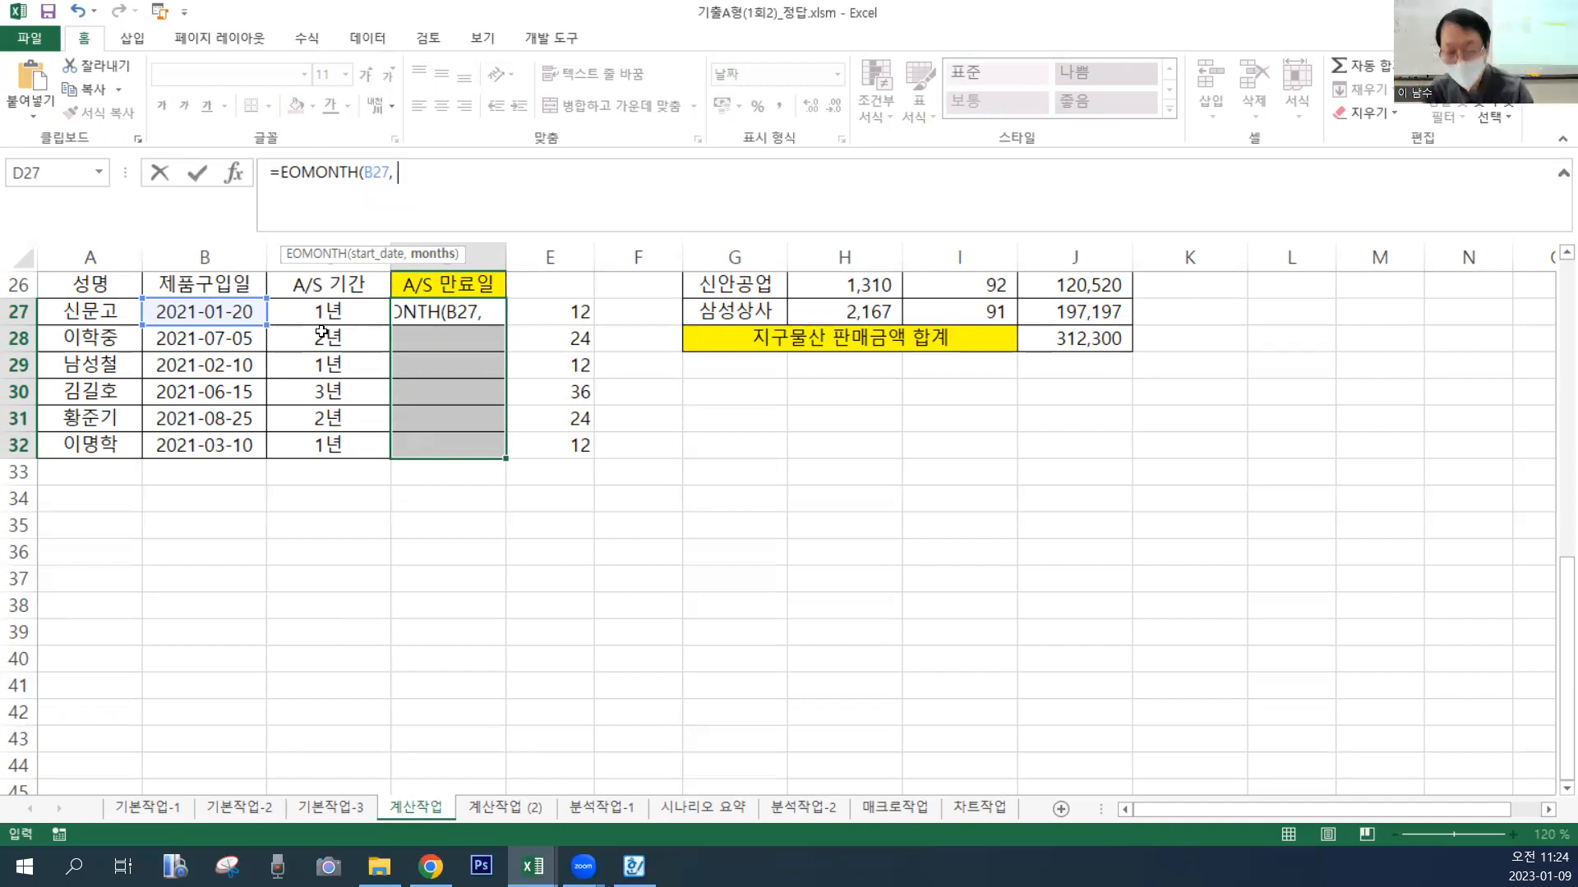
key("Escape")
Copy the full nested IF formula text from E27 without changing the cell.
left_click_drag(581, 310, 574, 444)
left_click_drag(579, 183, 220, 190)
key("ctrl+c")
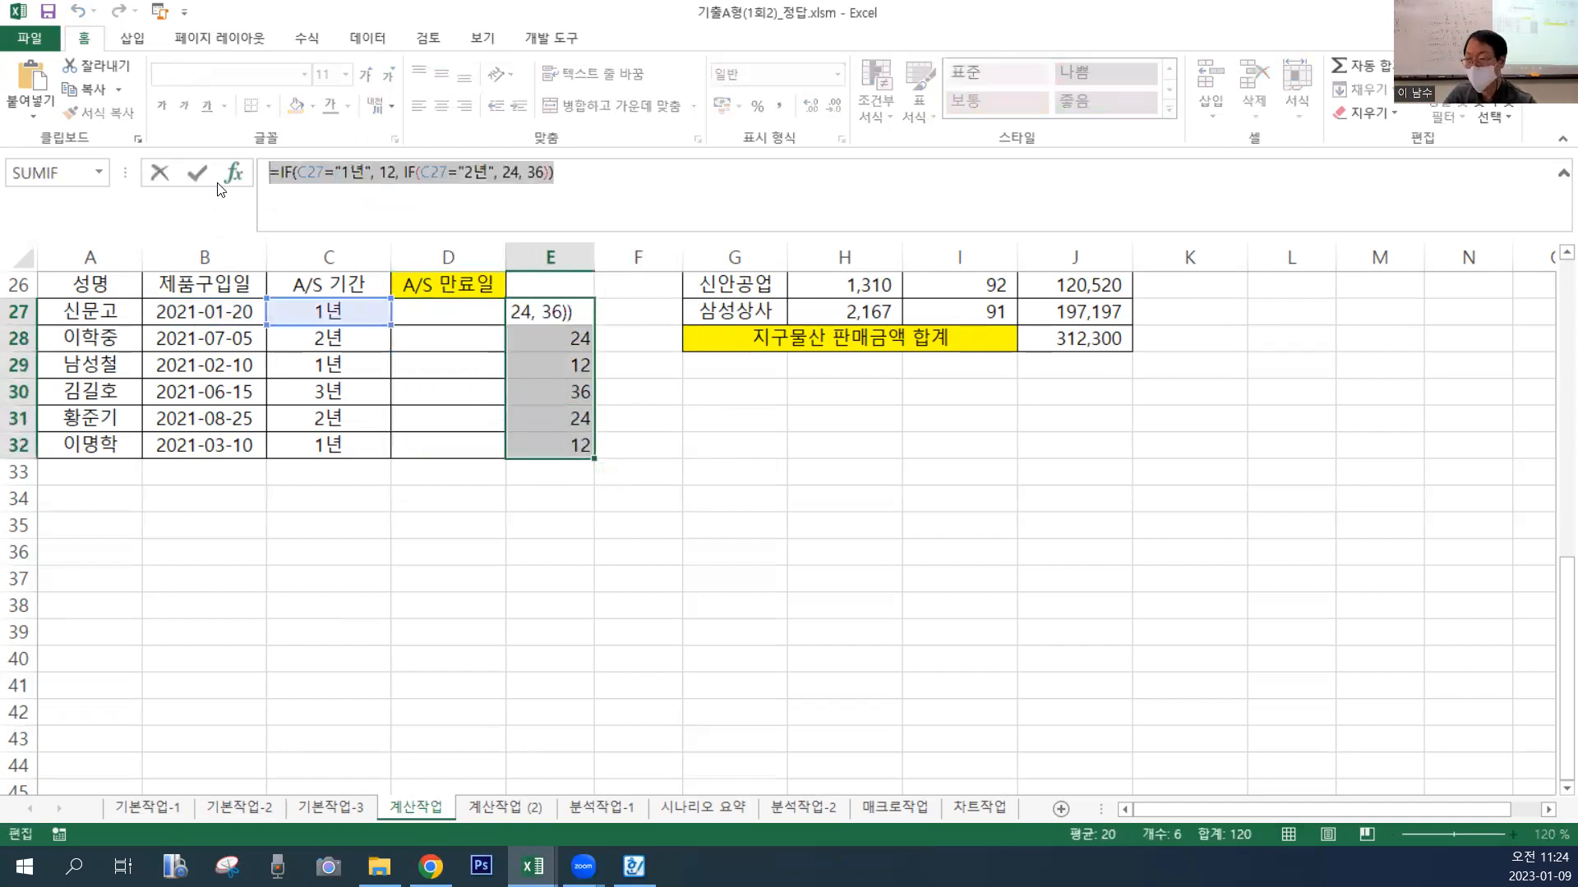
key("Escape")
Select D27:D32 in the A/S 만료일 column and start an EOMONTH formula with B27 as the start date.
left_click_drag(444, 308, 451, 447)
left_click(407, 191)
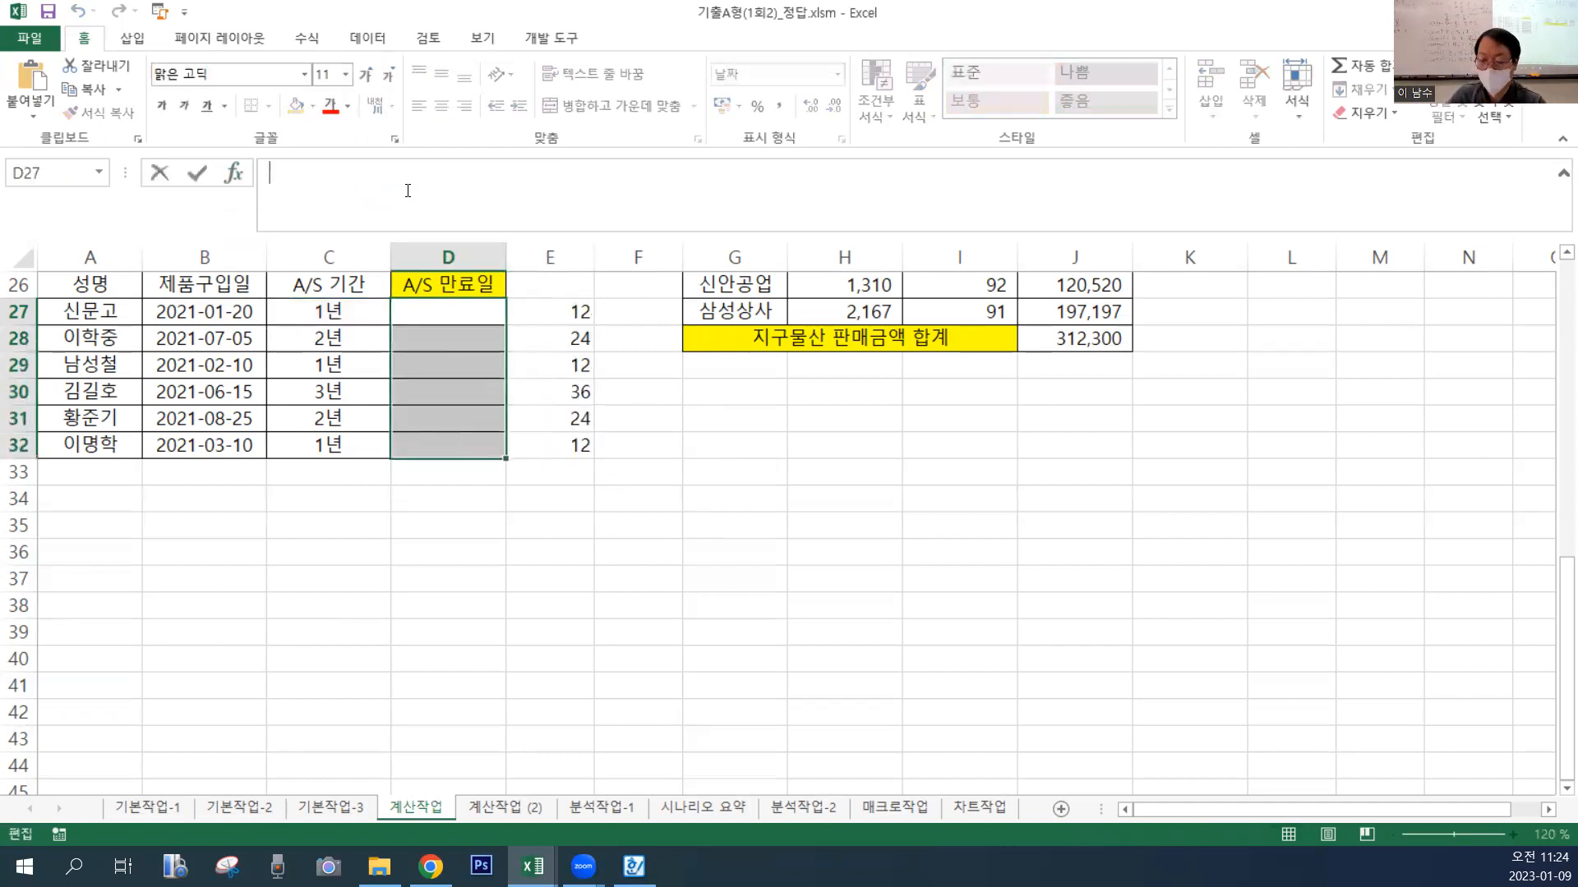
type("=")
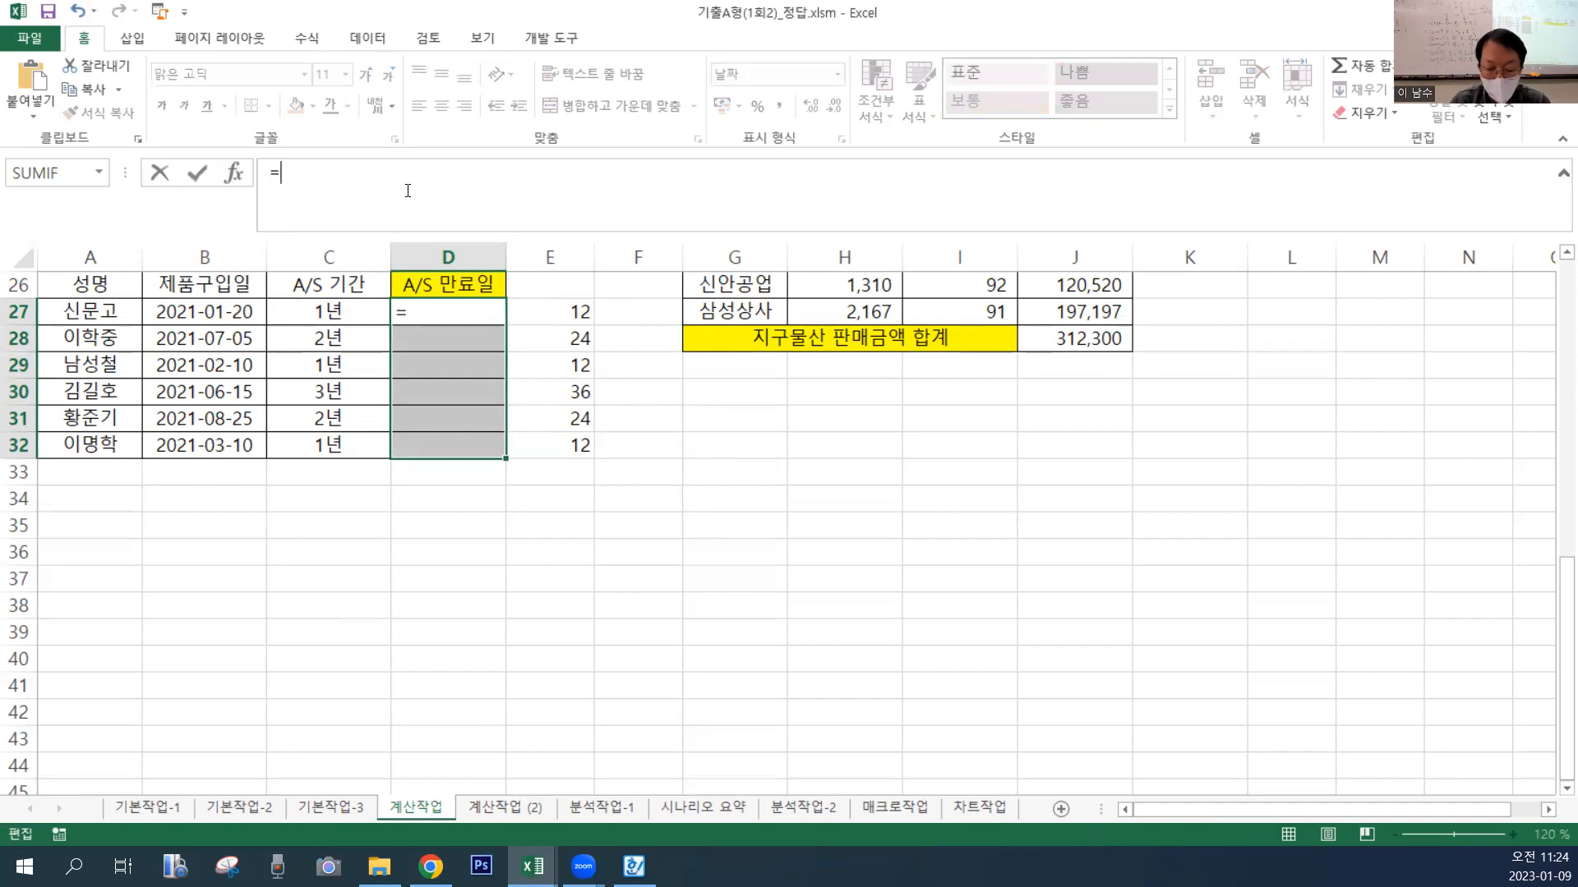
type("EO")
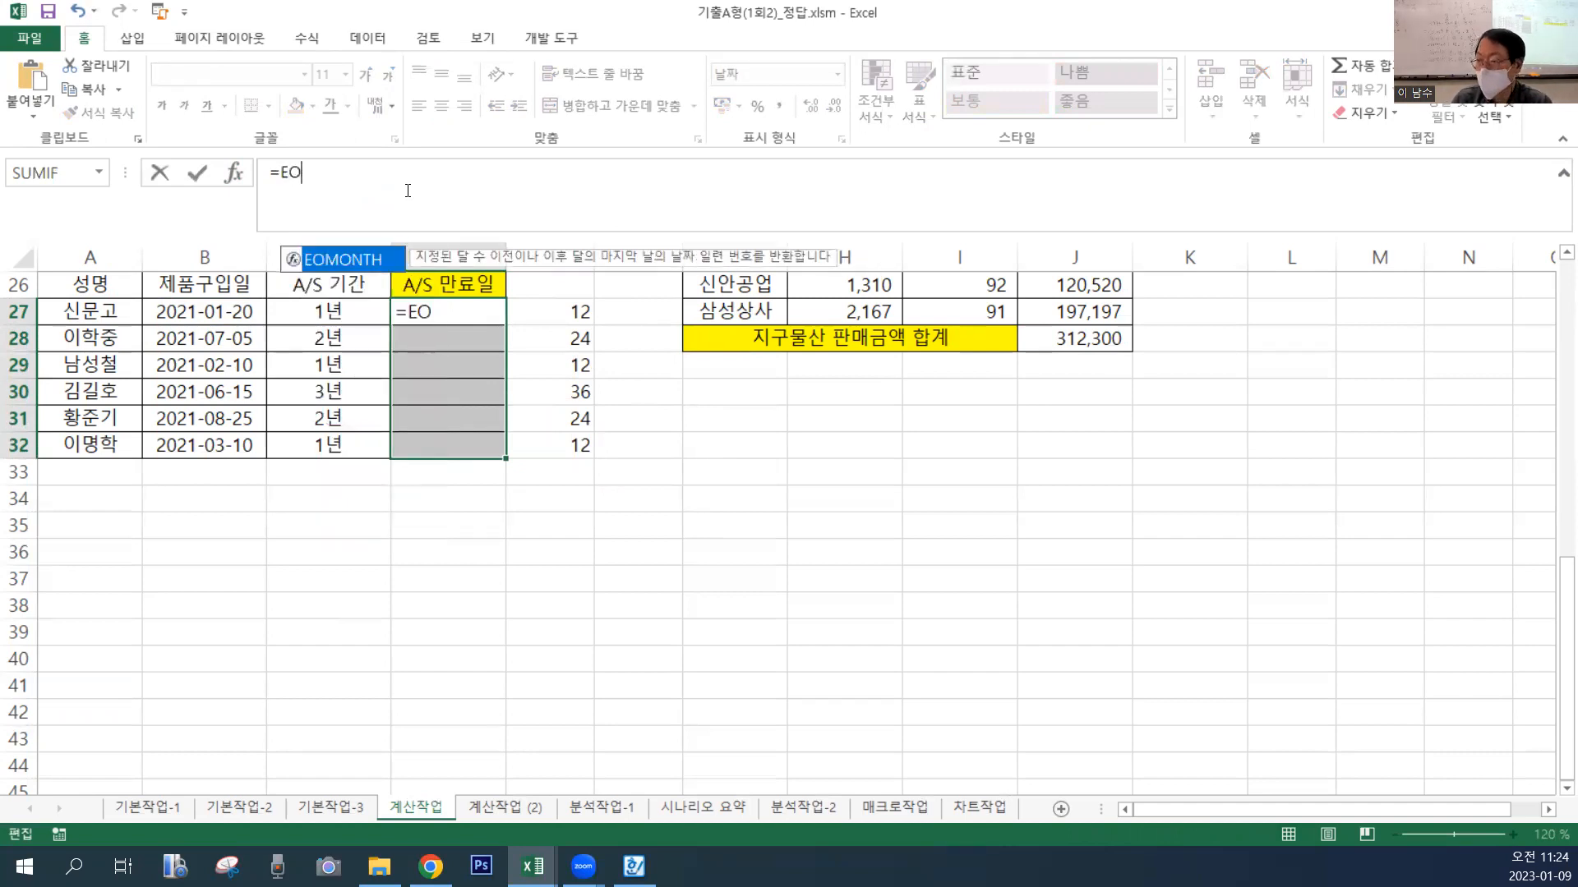
double_click(355, 261)
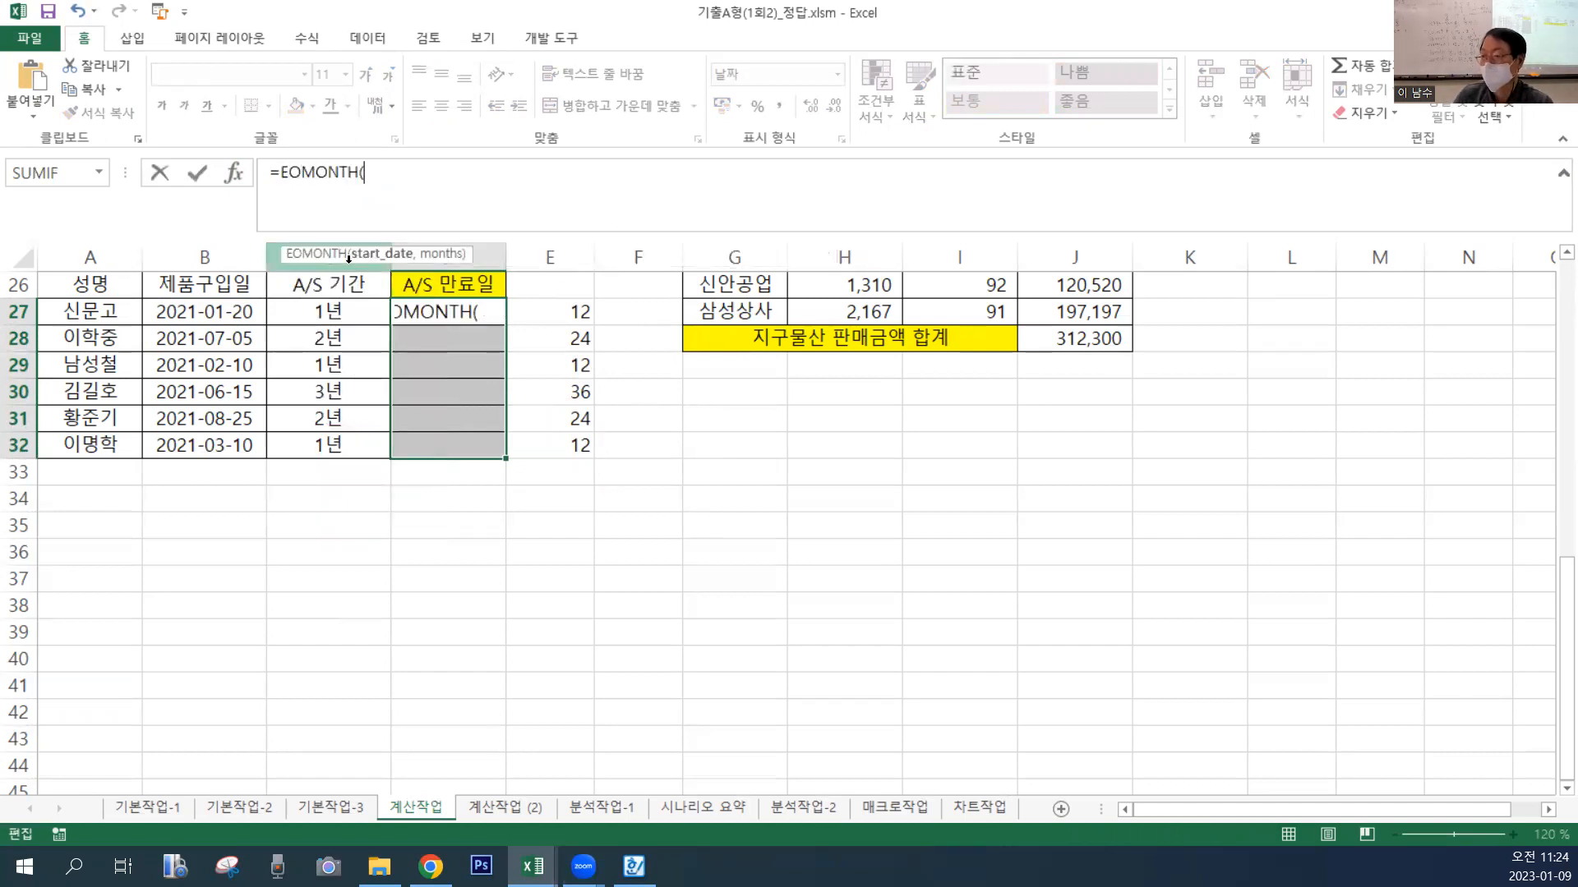
left_click(238, 312)
type(",")
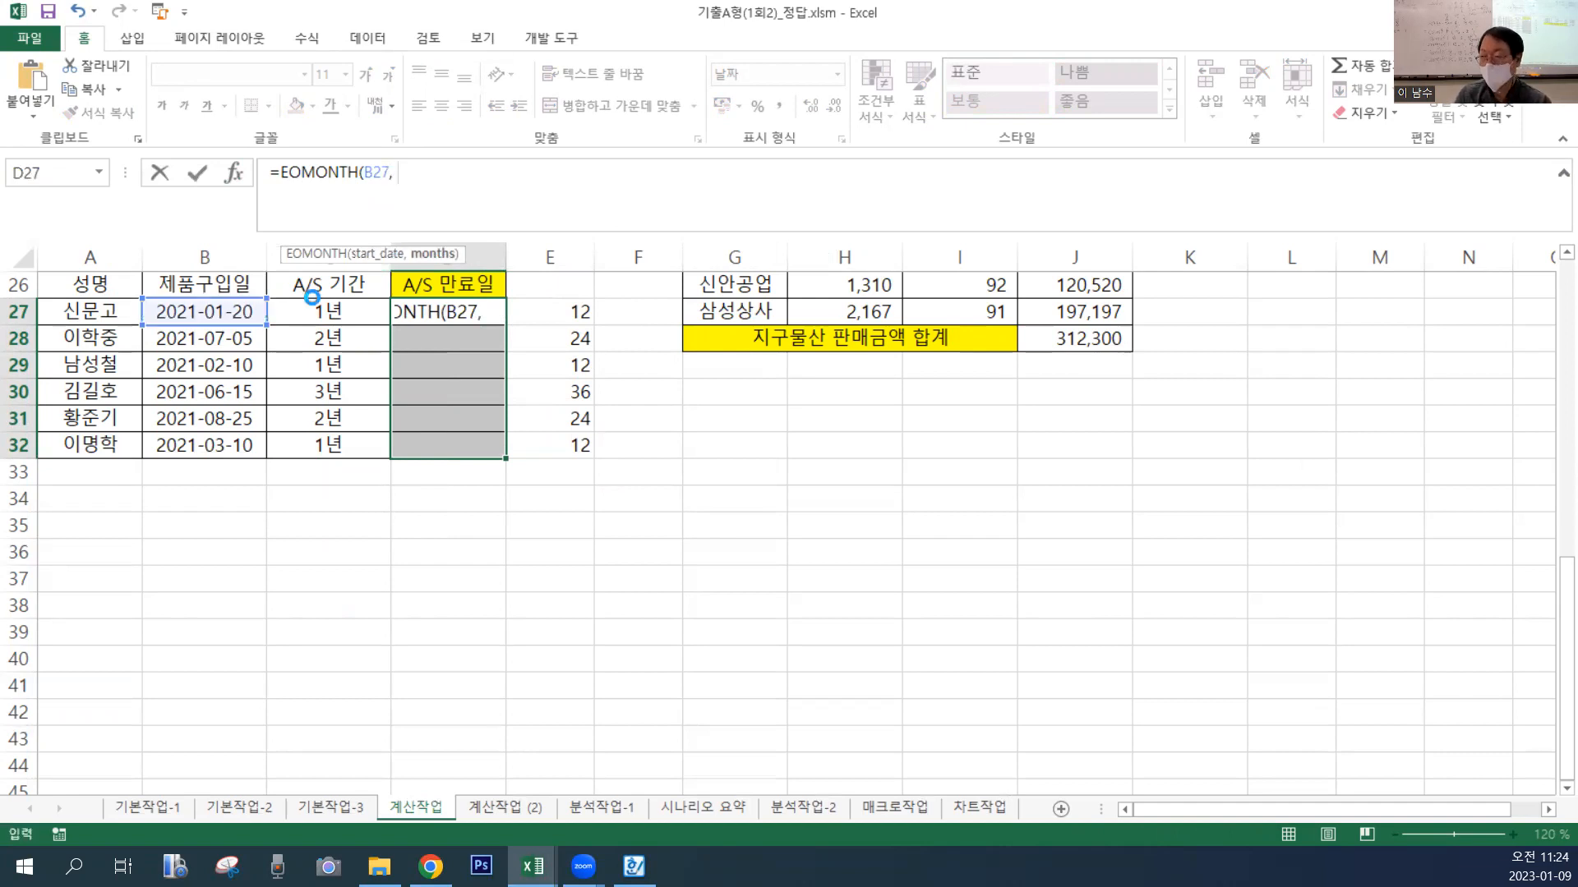
Paste the copied nested IF as EOMONTH's months argument, remove its extra equals sign and close the formula.
key("ctrl+v")
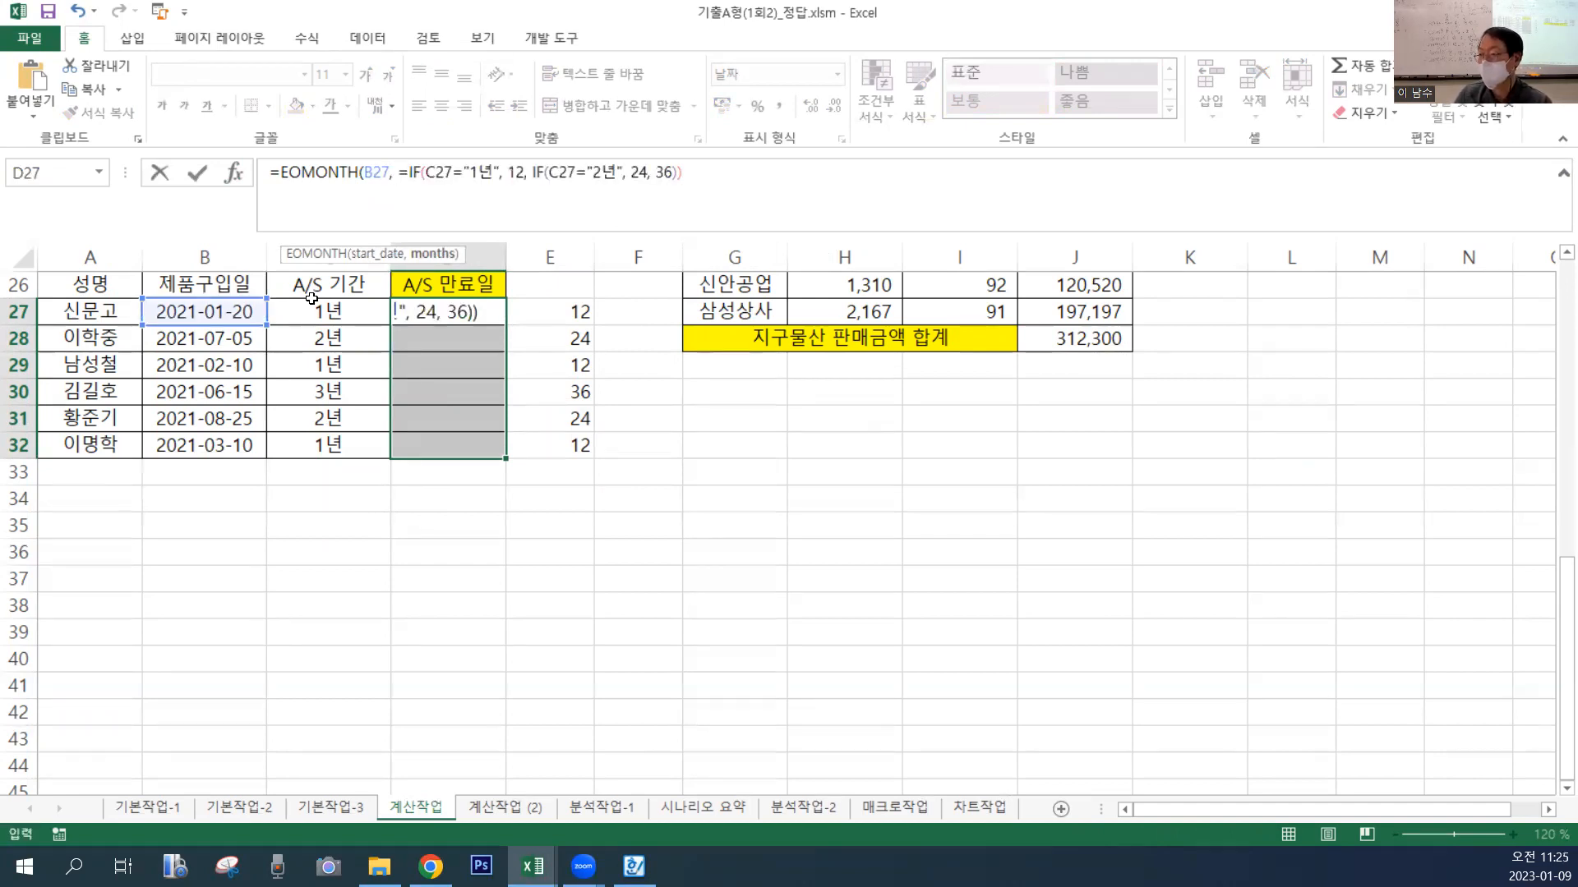
left_click(400, 175)
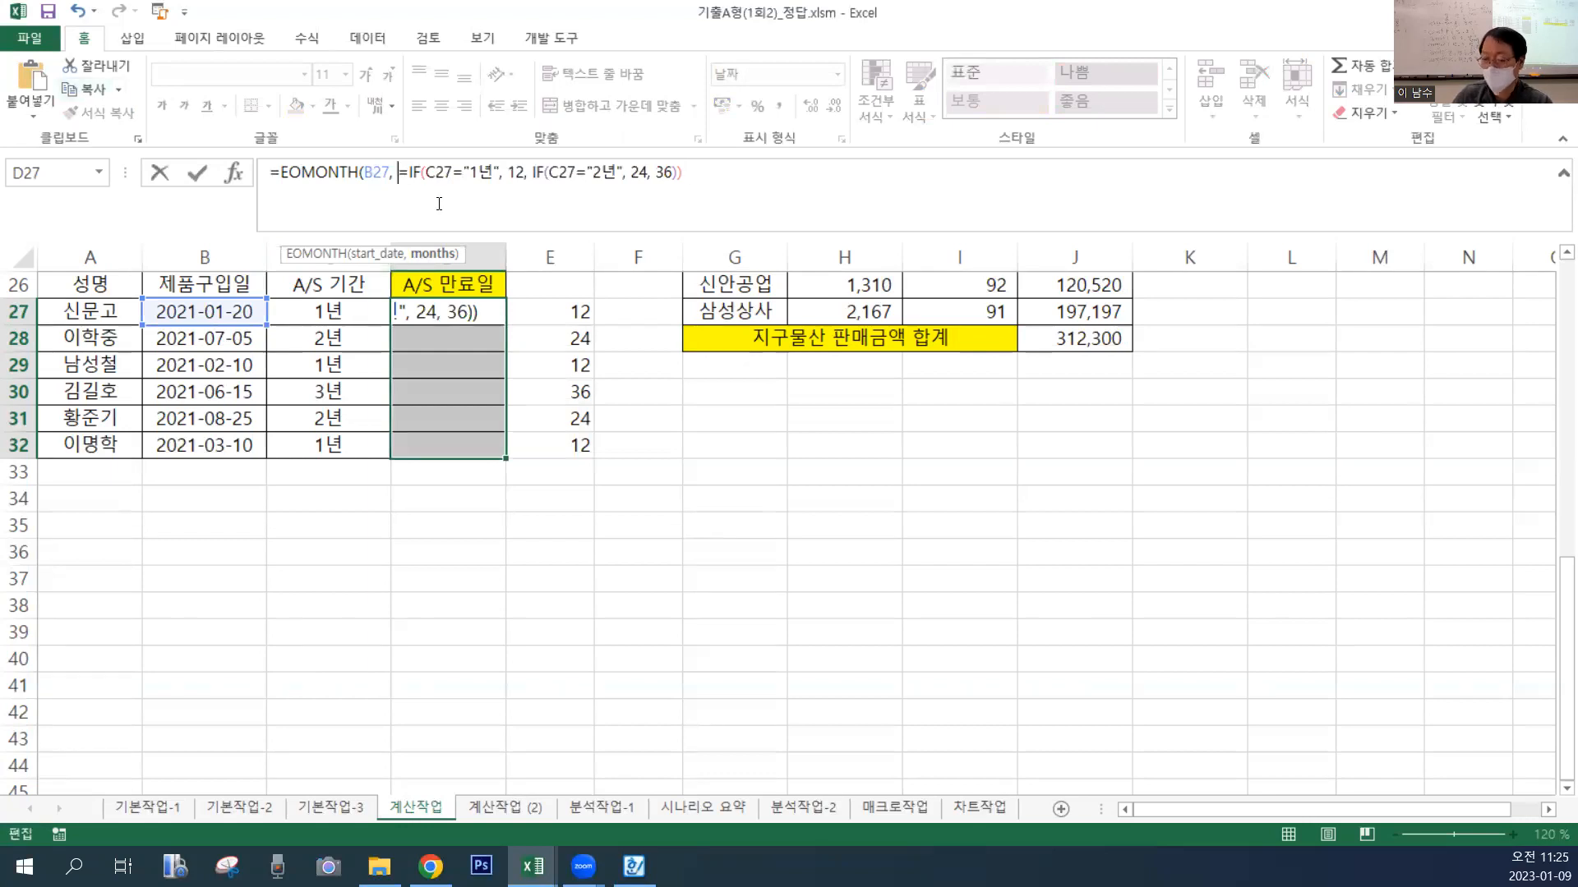
key("Delete")
key("shift+Right")
key("shift+Right")
key("shift+Right")
key("shift+Right")
key("shift+Right")
key("shift+Right")
key("shift+Right")
key("shift+Right")
key("shift+Right")
key("shift+Right")
key("shift+Right")
key("shift+Right")
key("shift+Right")
key("shift+Right")
key("shift+Right")
key("shift+Right")
key("shift+Right")
key("shift+Right")
key("shift+Right")
key("shift+Right")
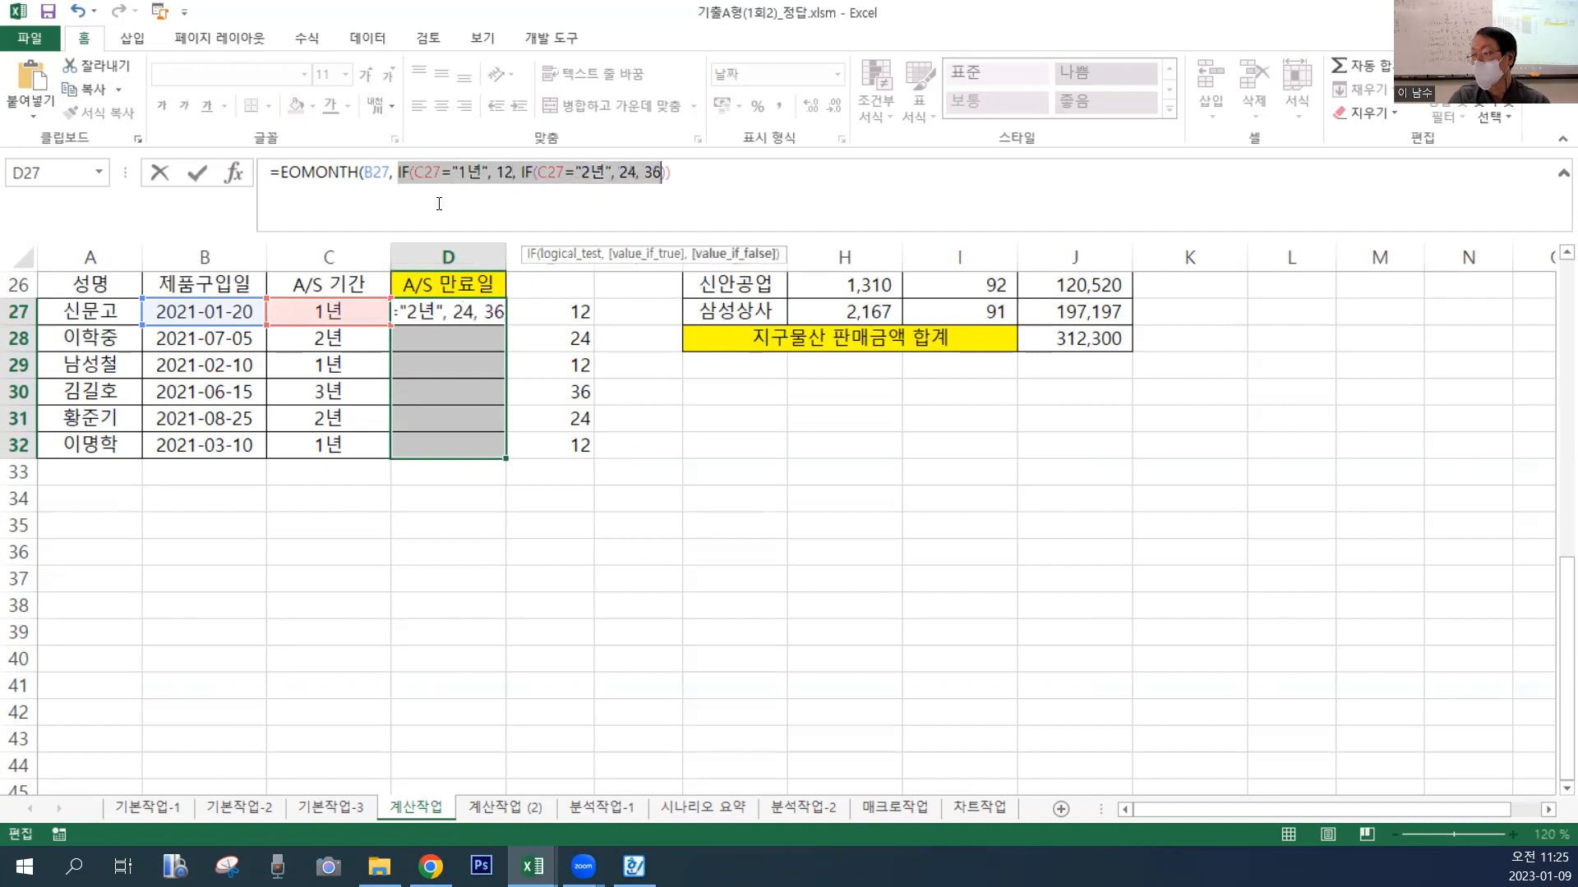
key("shift+Right")
key("shift+Right")
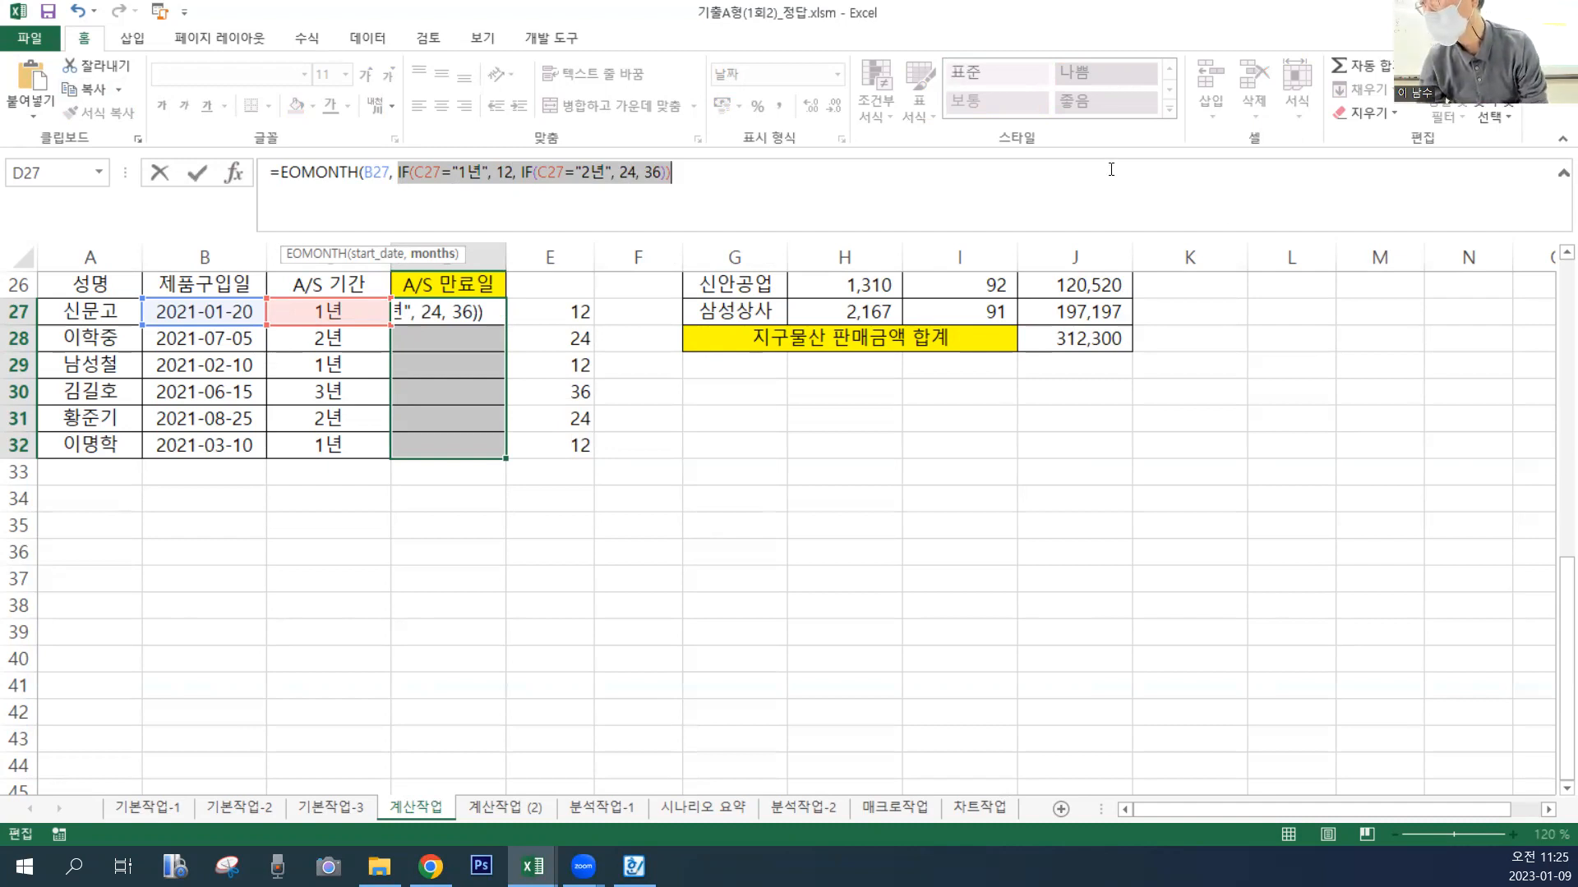
key("End")
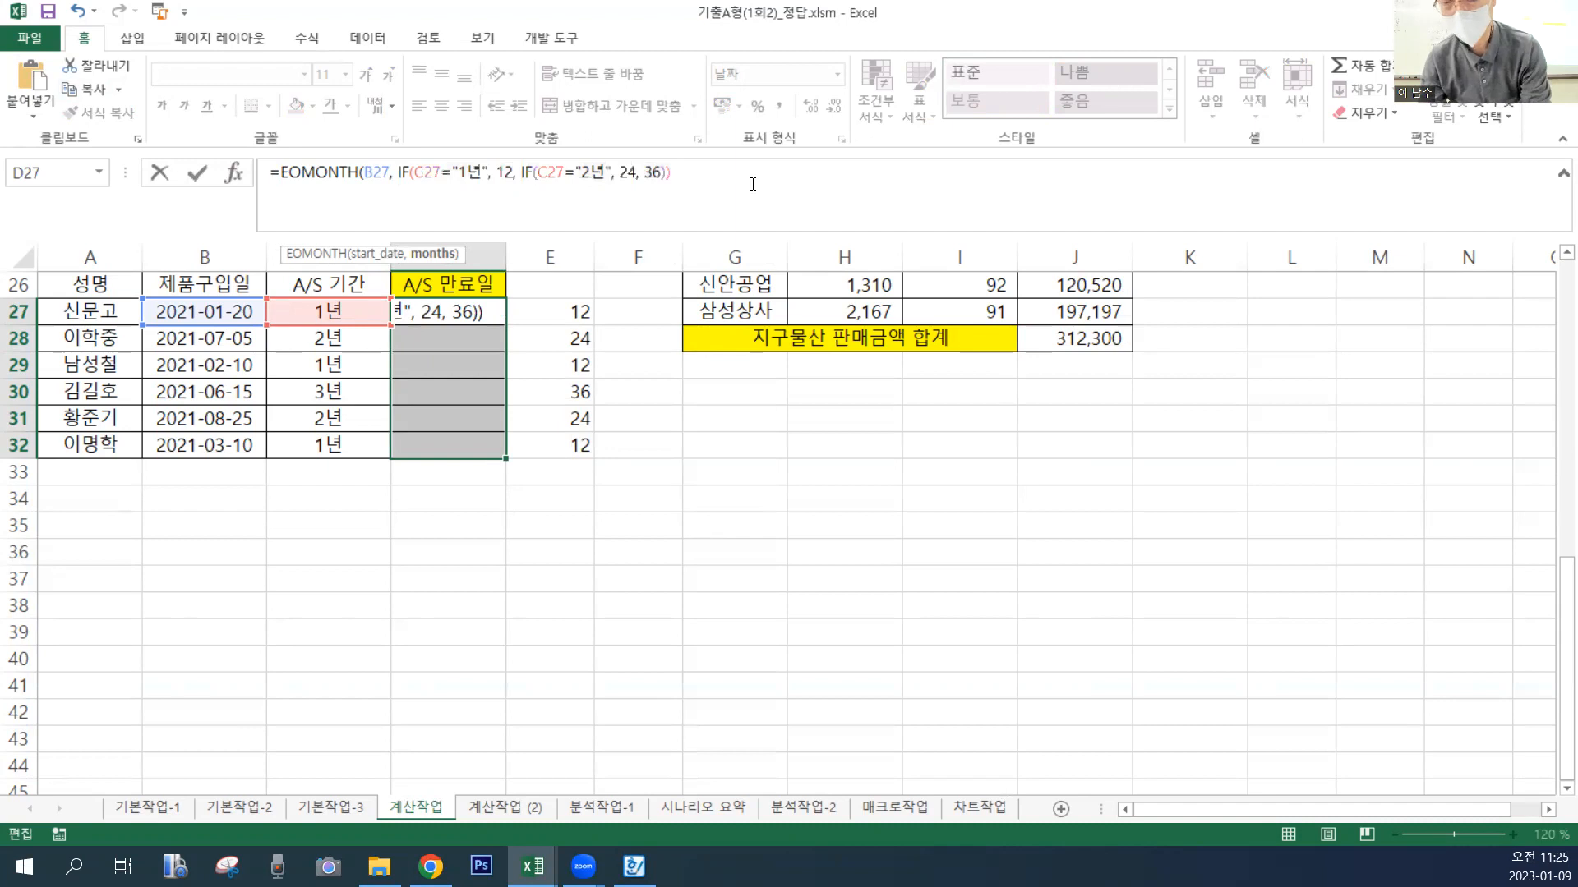
type(")")
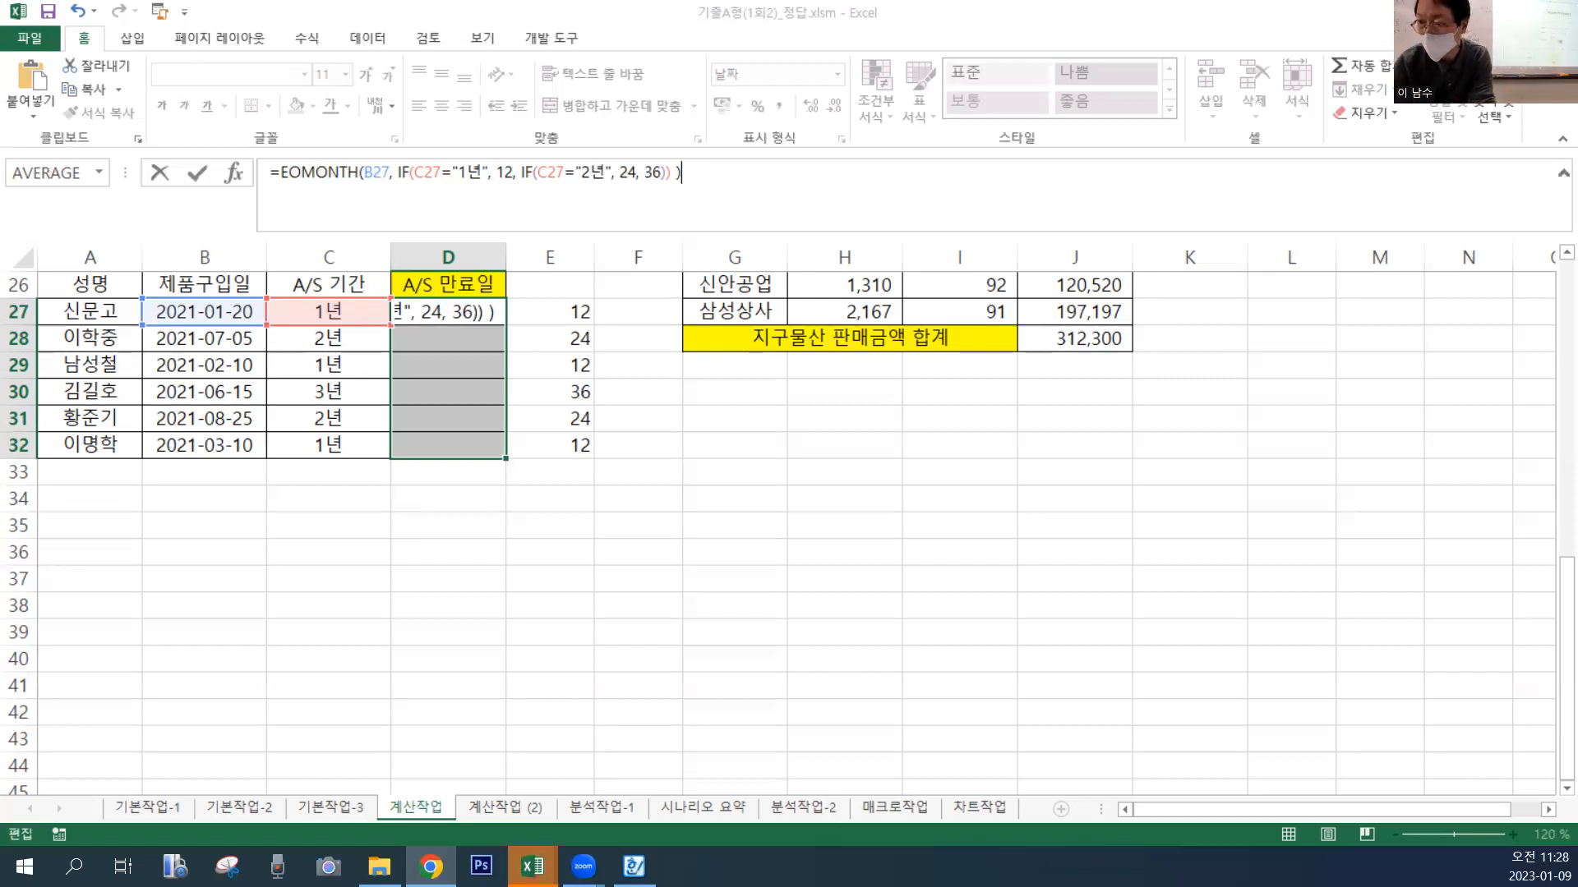
Switch to the school site in Chrome, open the 학습자료실 board under 게시판, and look through its posts for the 컴활 실기 files.
key("alt+Tab")
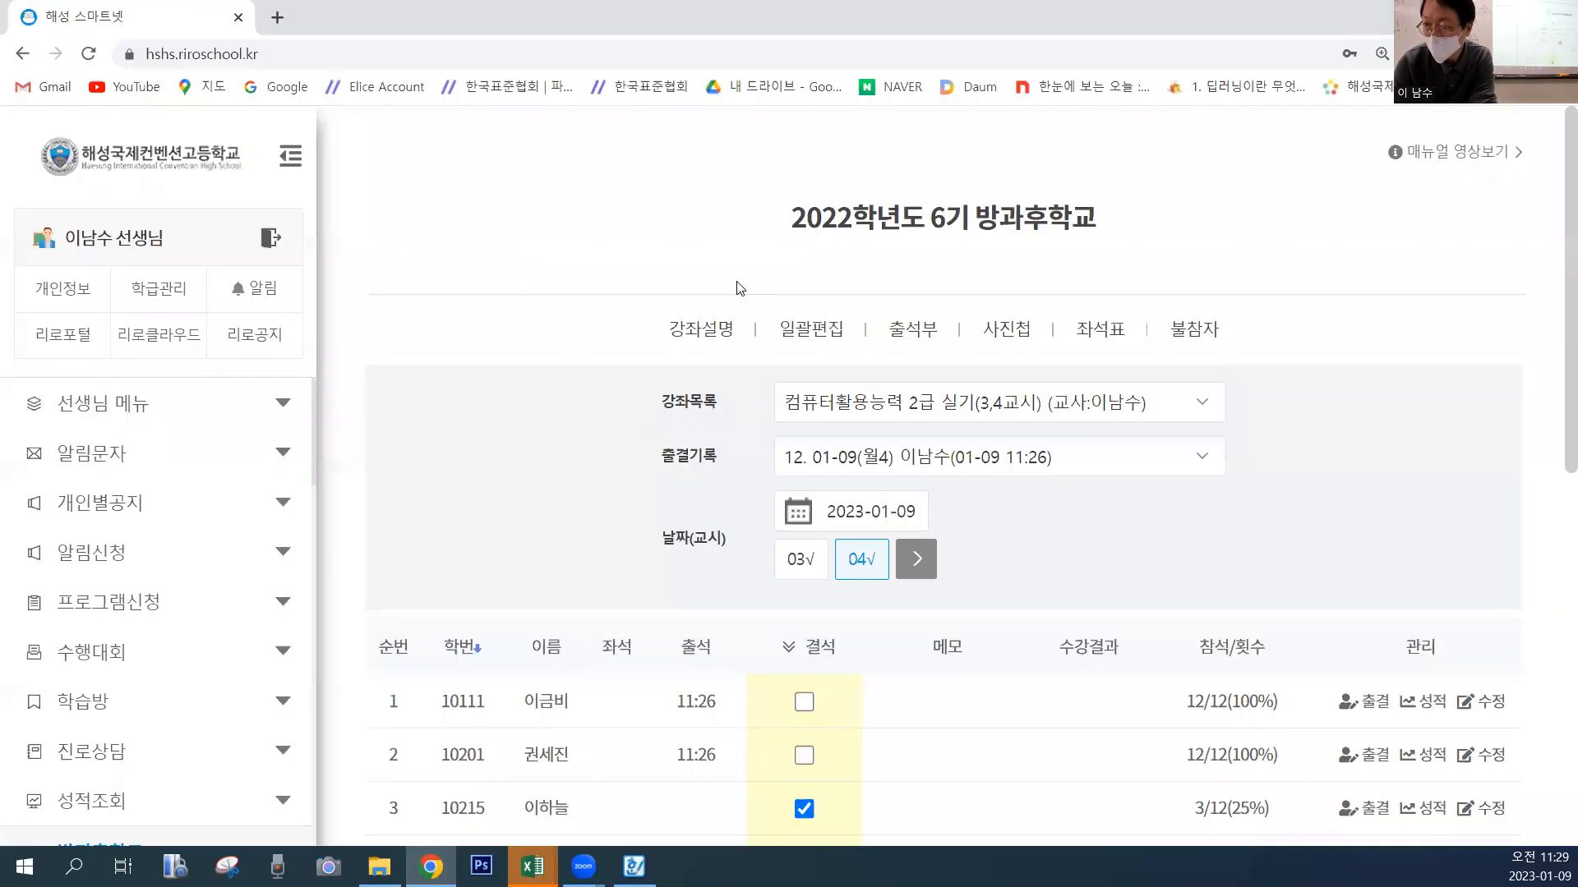
left_click(153, 169)
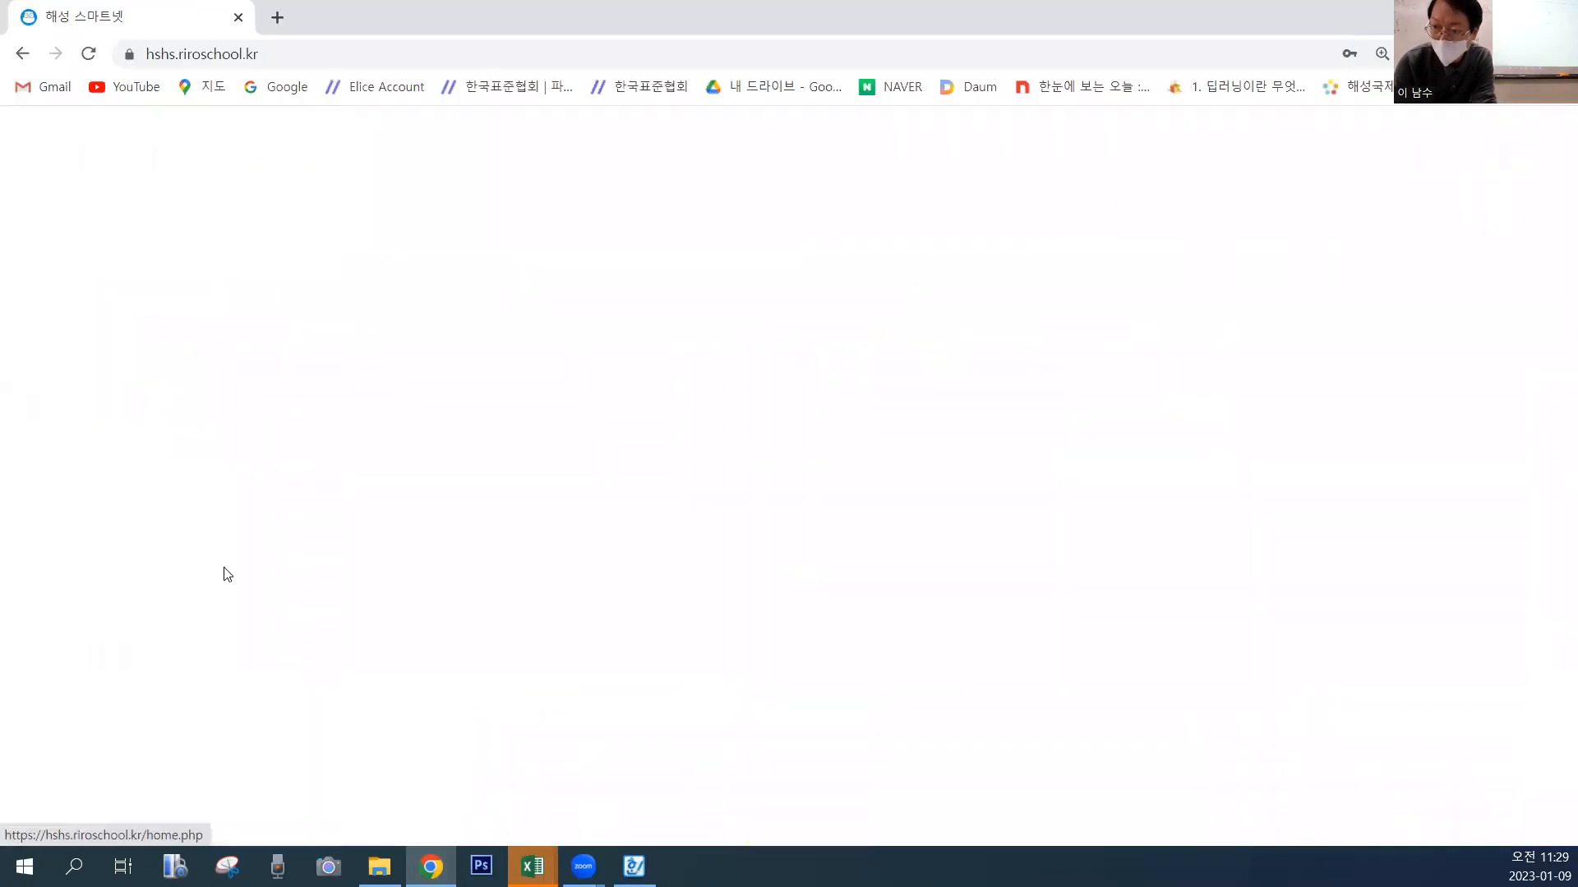
scroll(110, 655, "down", 5)
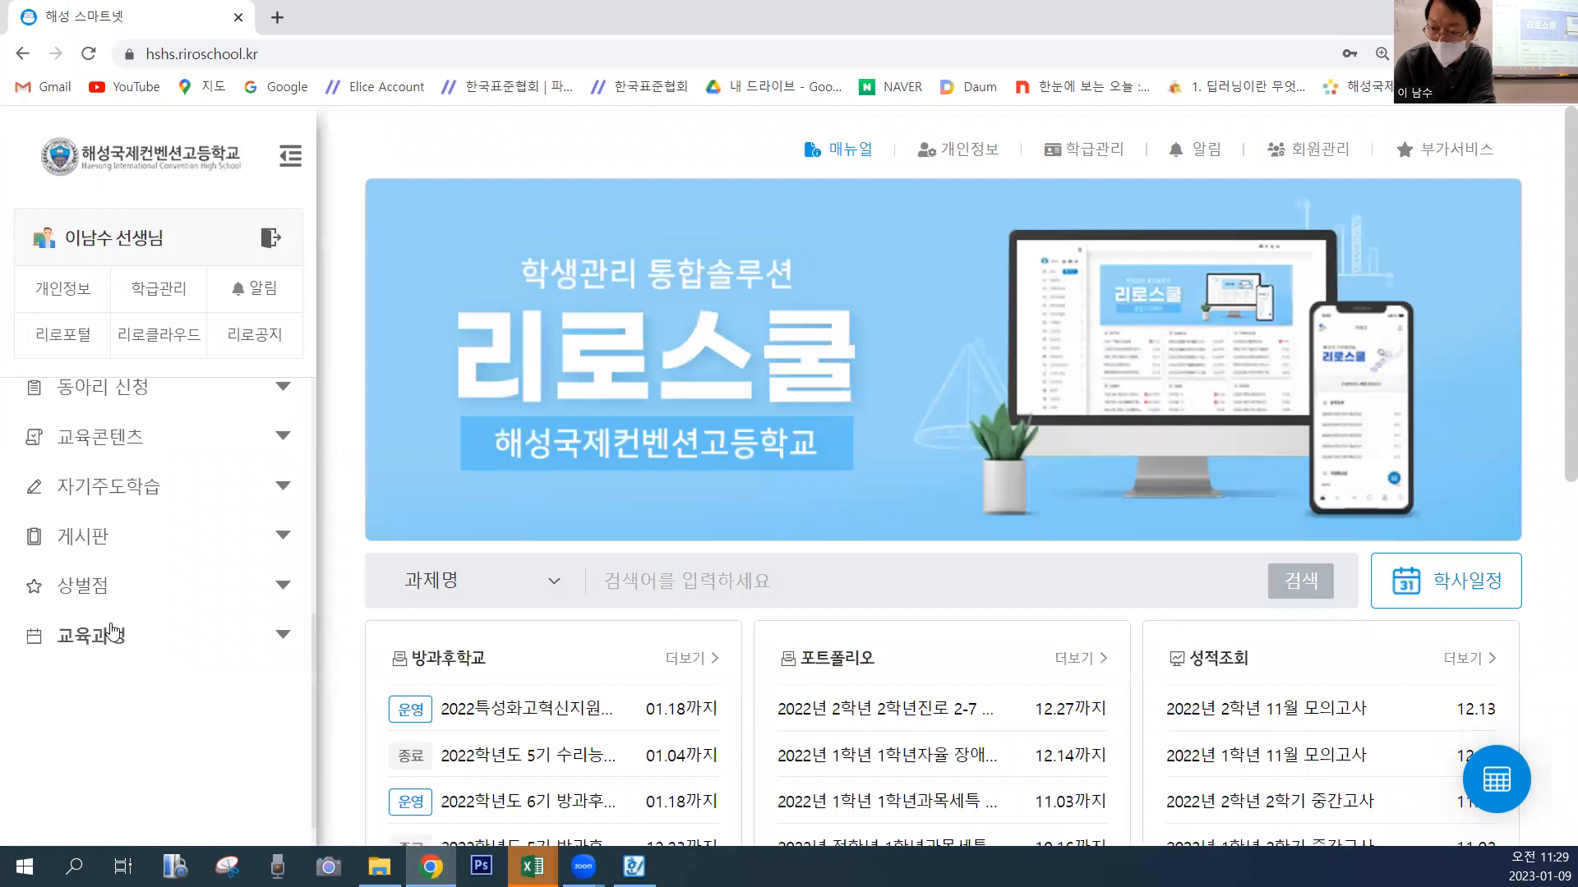
left_click(114, 543)
scroll(145, 593, "down", 5)
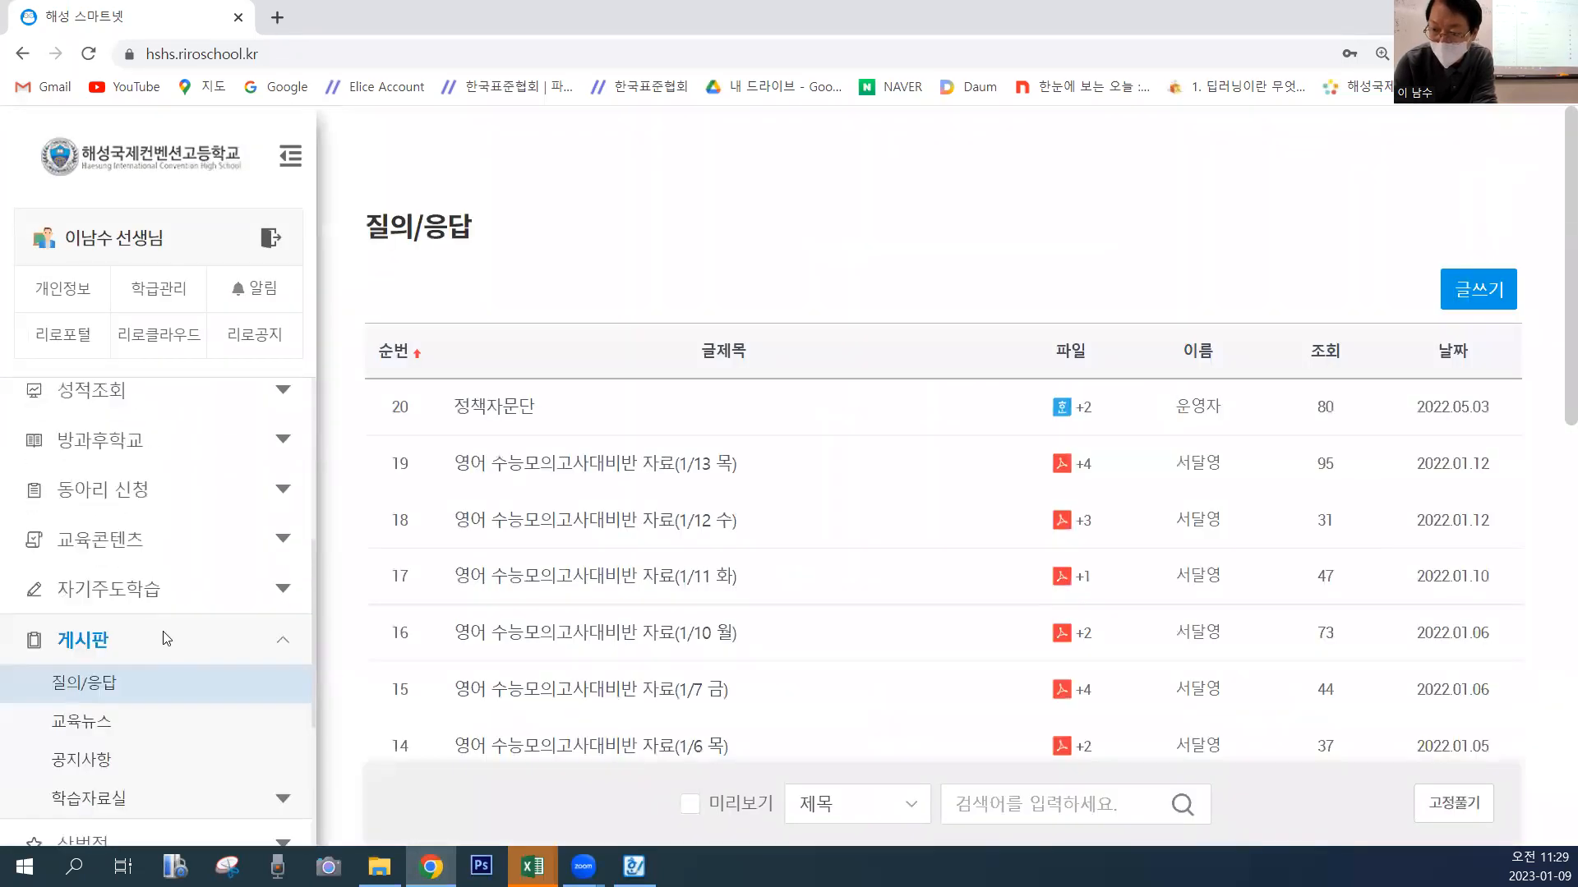
left_click(127, 596)
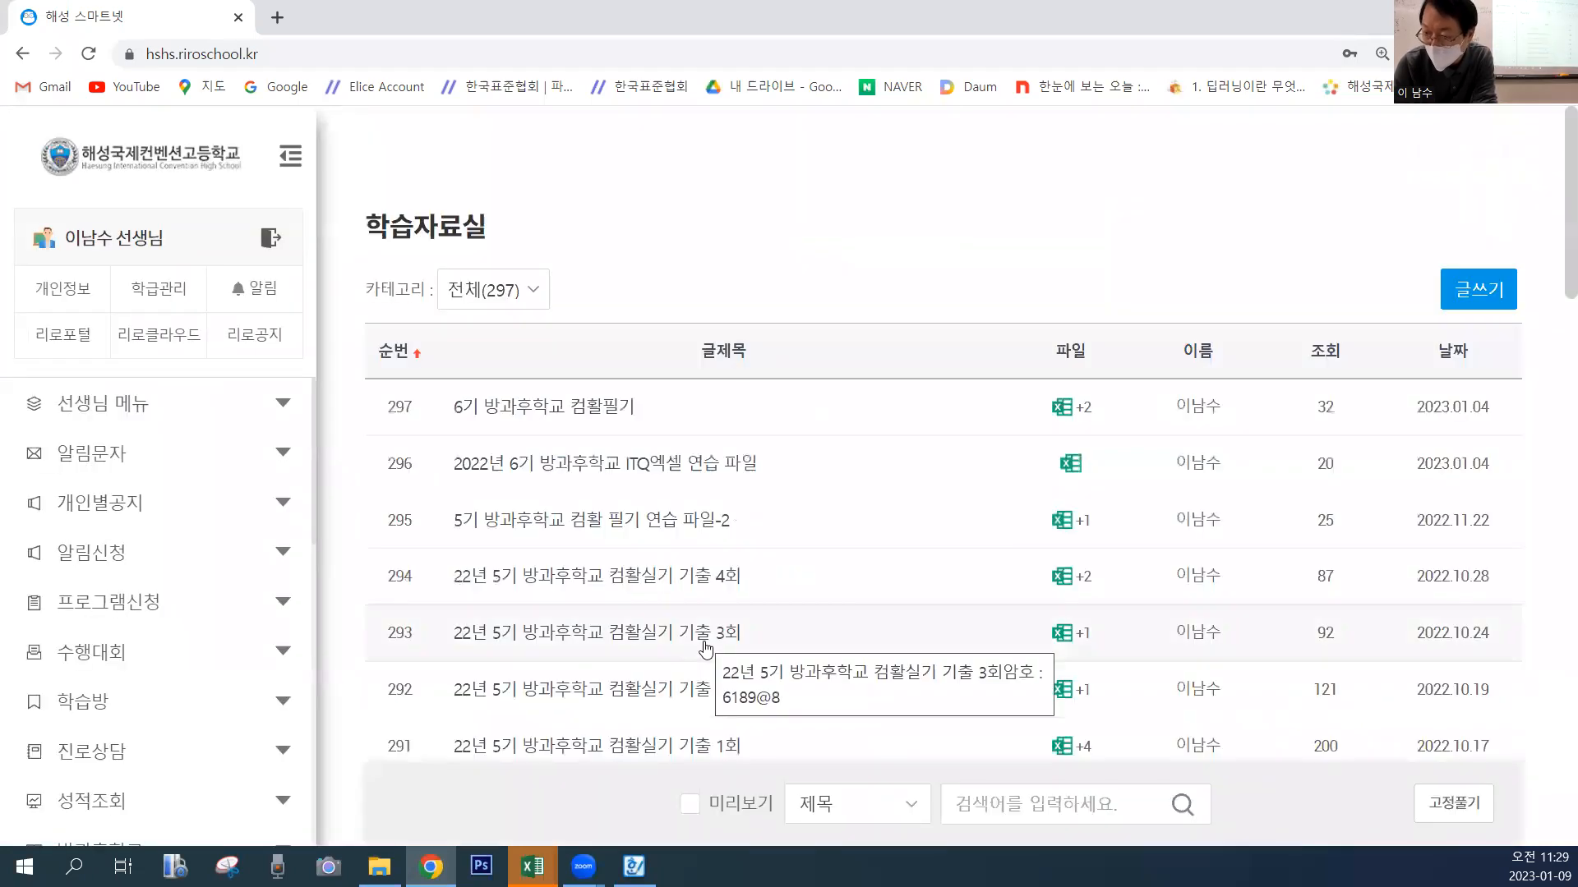
scroll(705, 649, "down", 6)
scroll(705, 646, "down", 8)
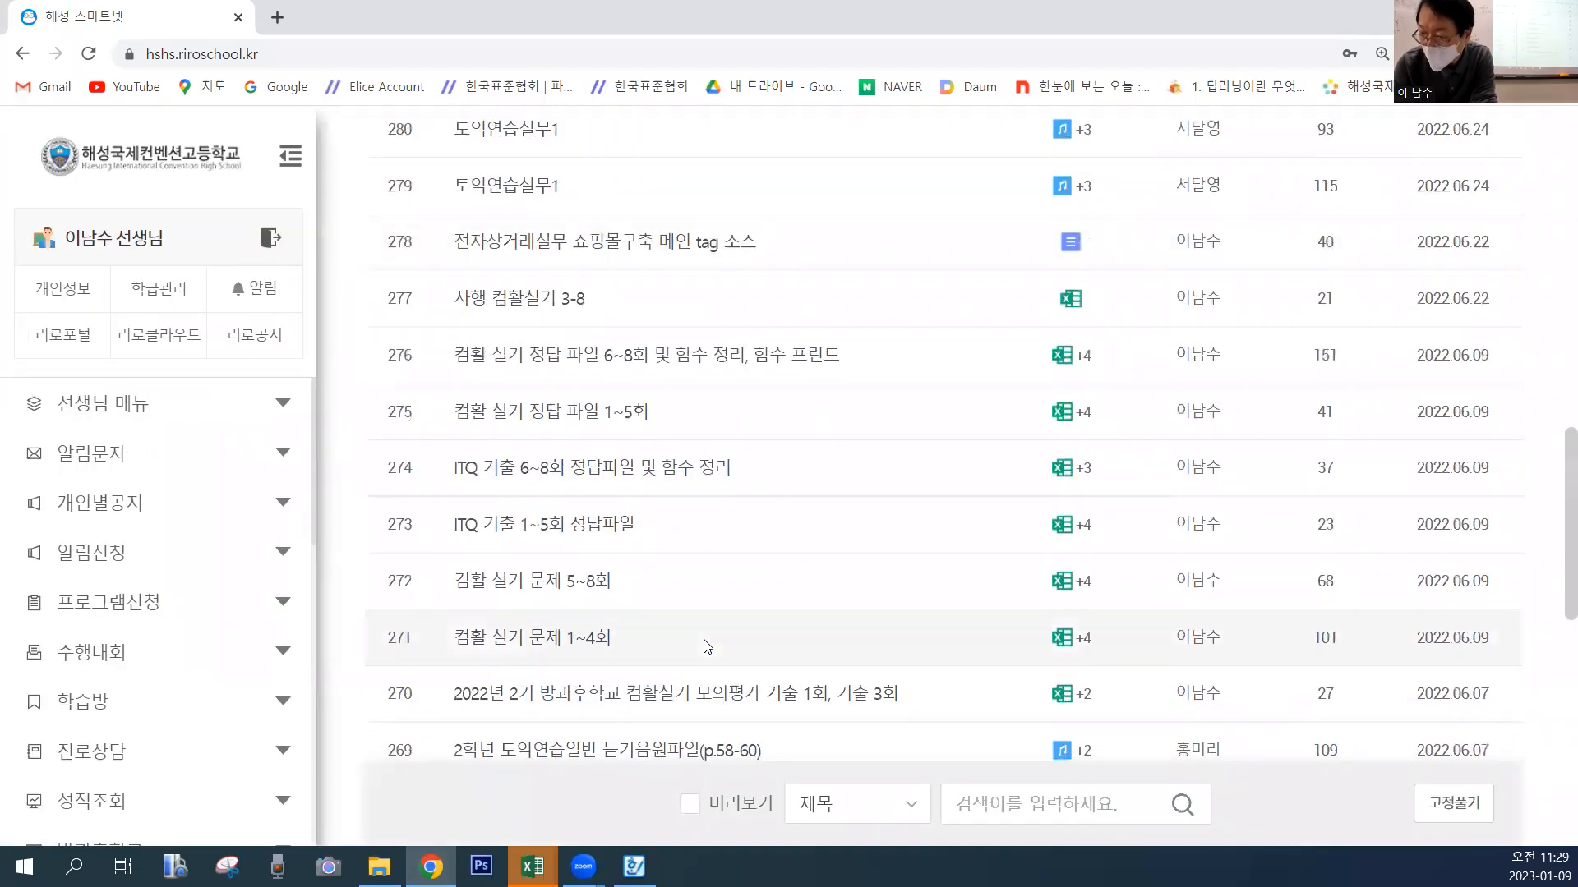
scroll(705, 645, "down", 4)
scroll(606, 444, "up", 1)
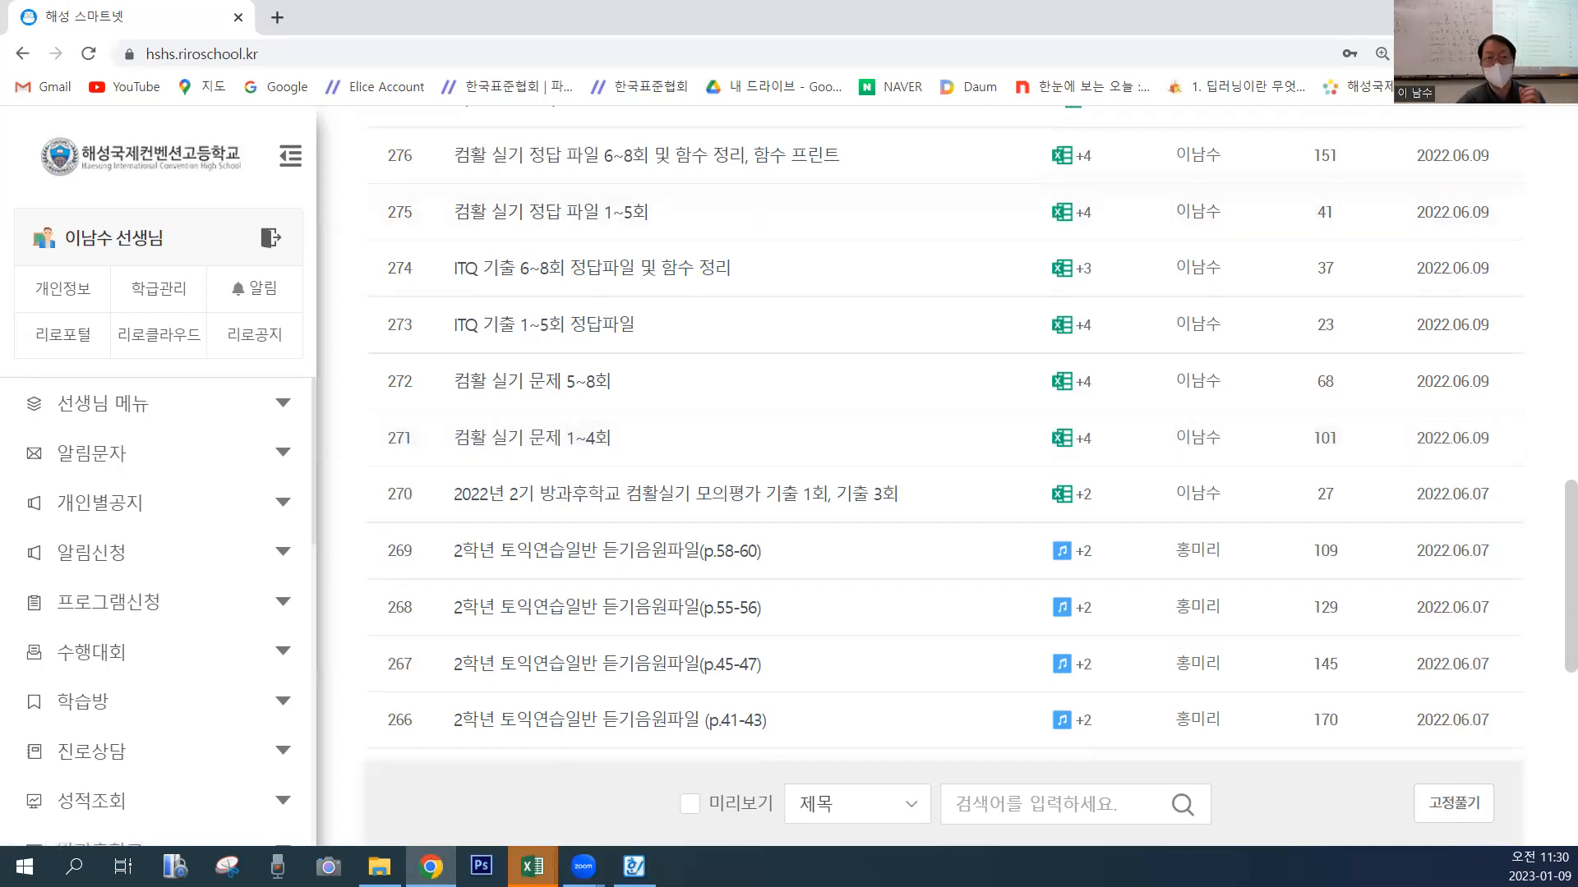
Return to Excel, commit the EOMONTH formula in D27, and close the workbook with its changes saved.
left_click(1460, 16)
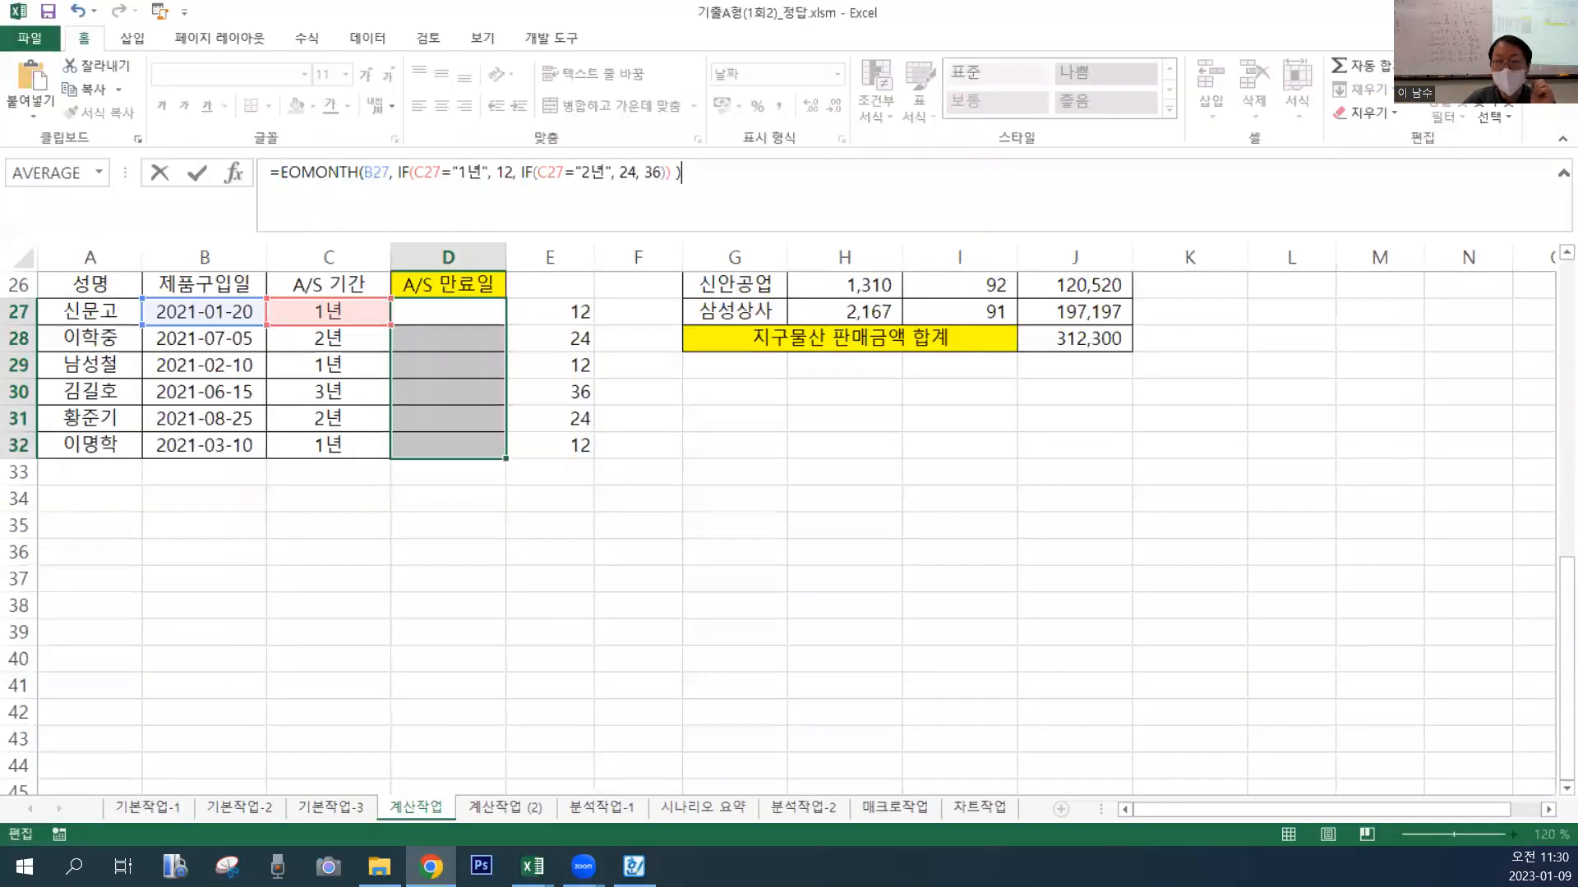
left_click(198, 173)
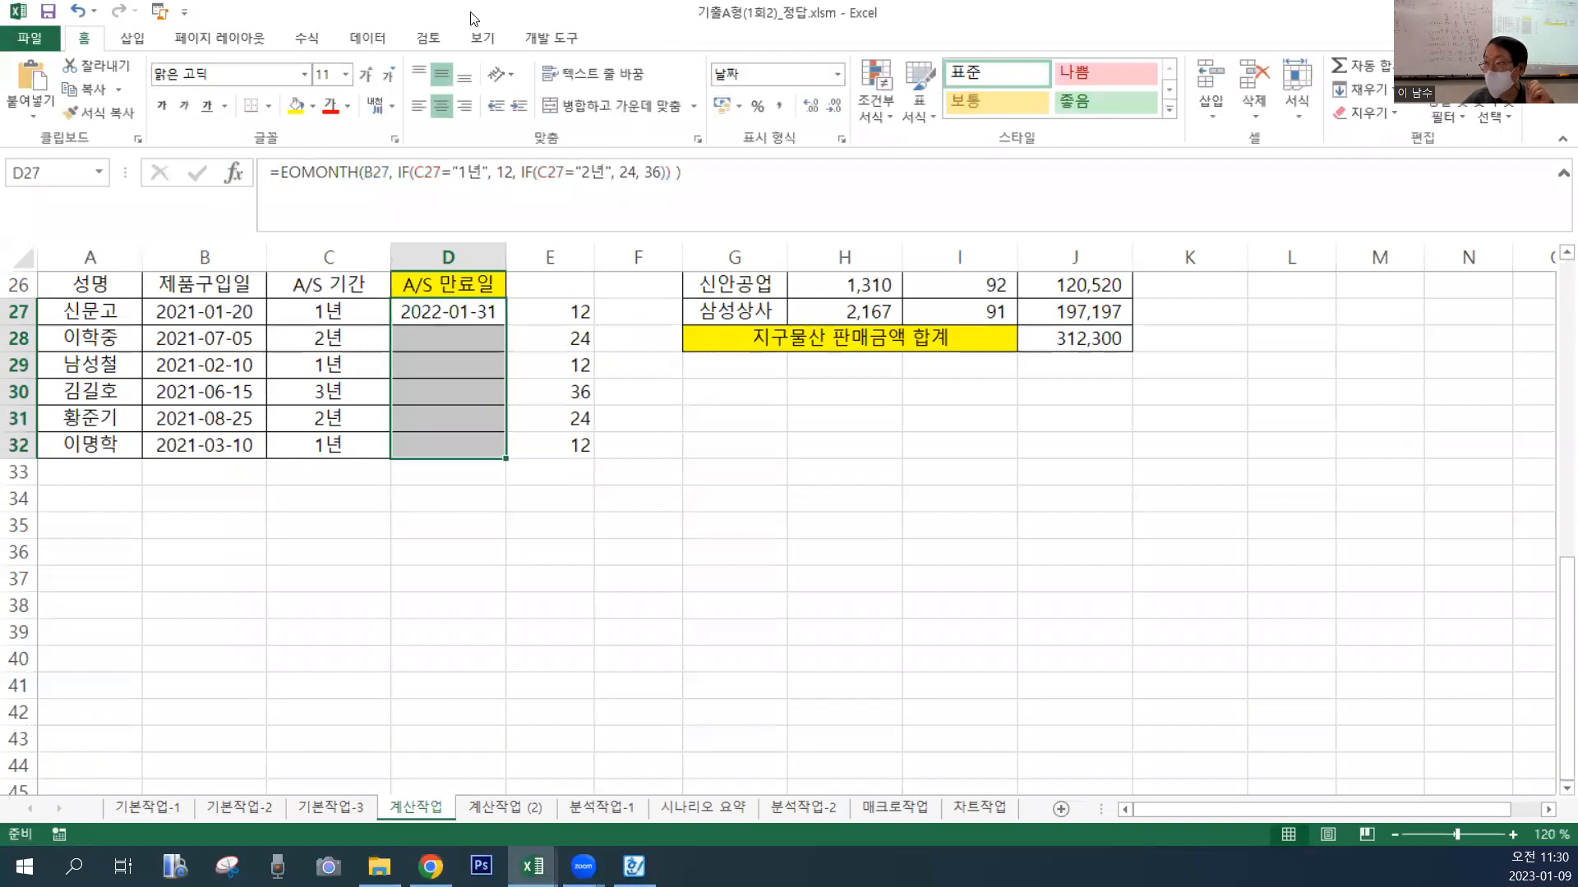
left_click(1559, 13)
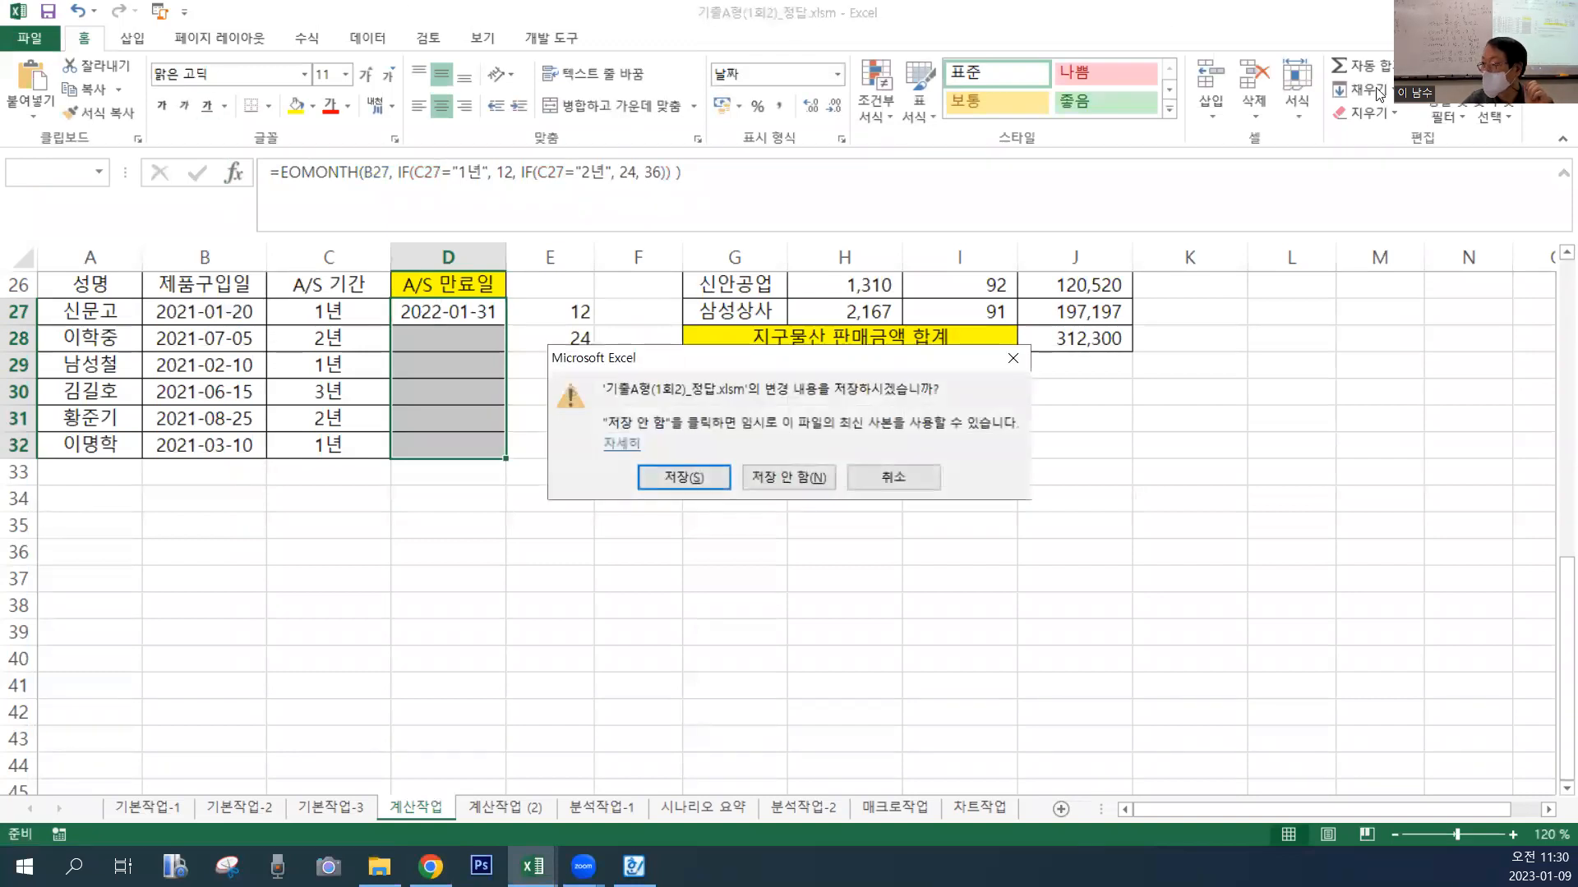
left_click(696, 476)
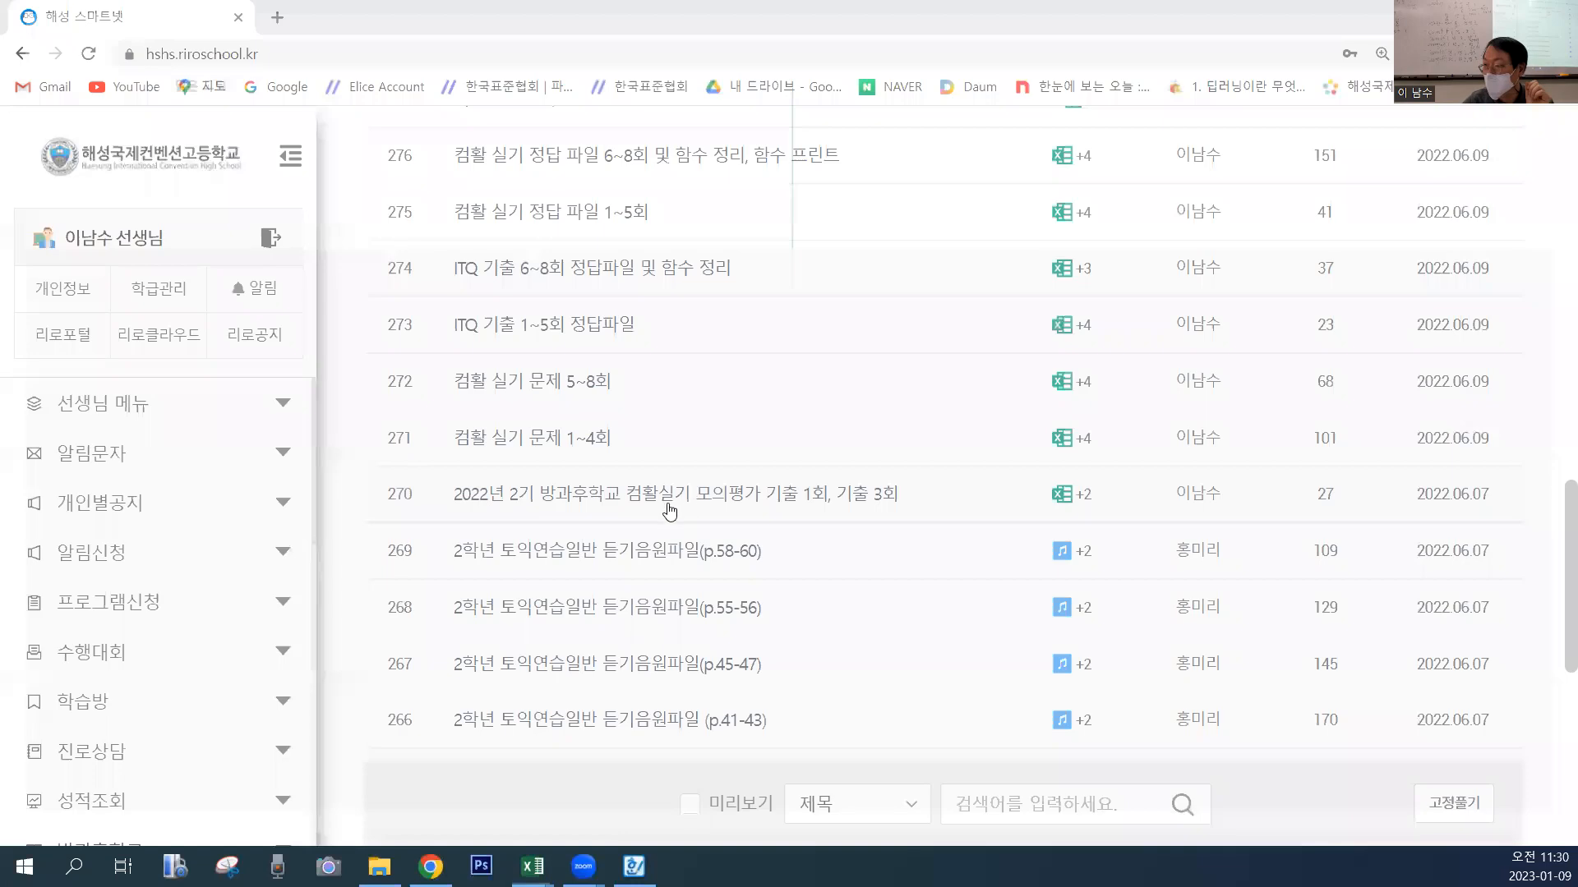
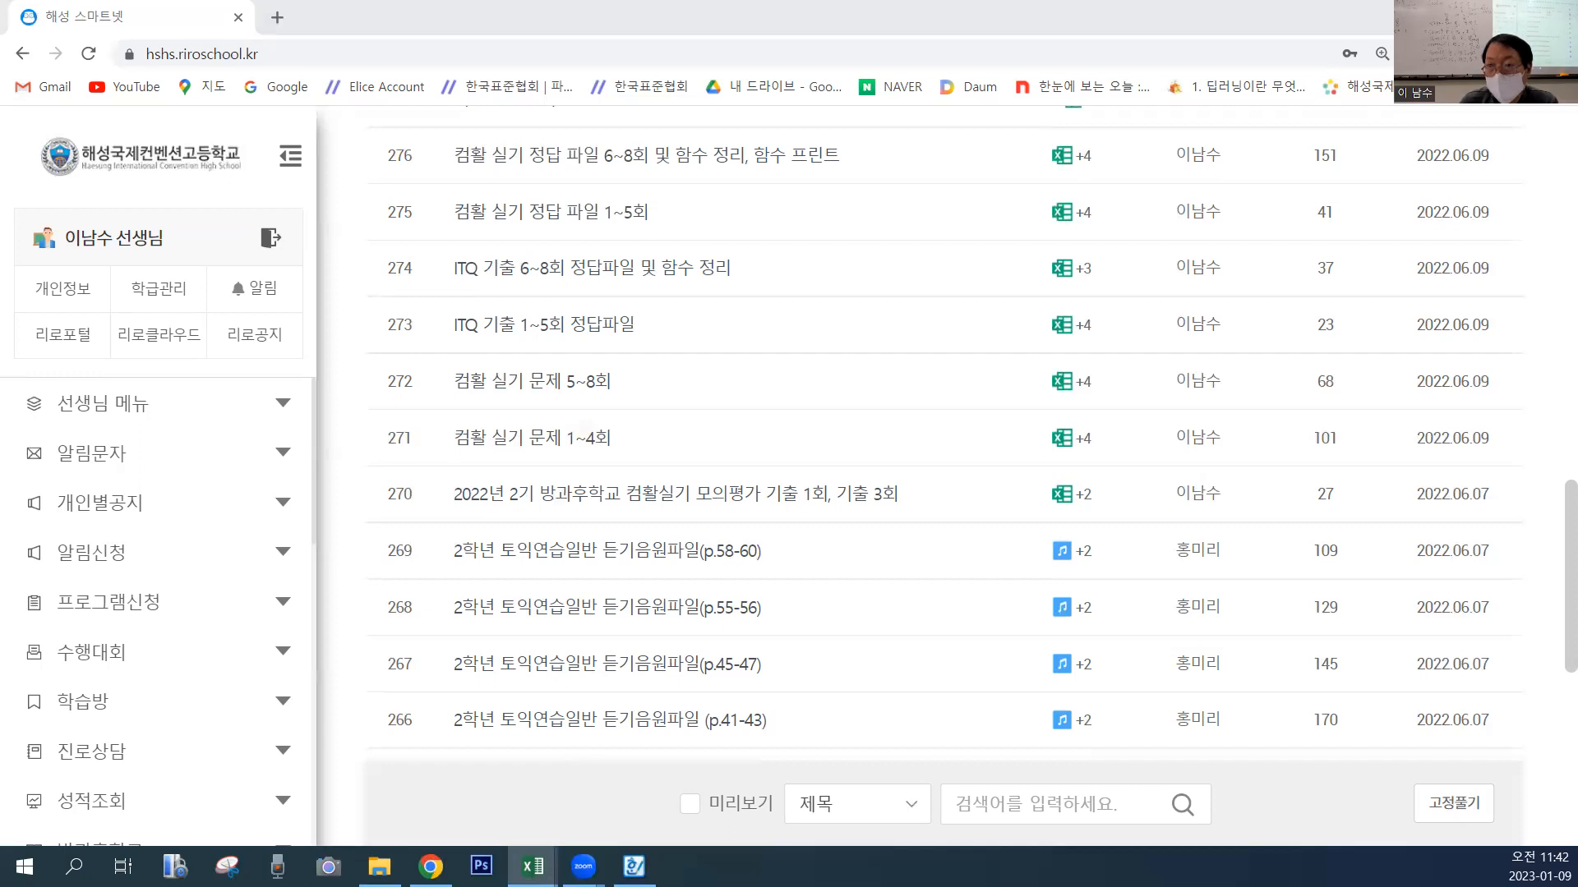
Open the workbook 기출B형(2회)_정답.xlsm and show its 기본작업-2 sheet.
double_click(721, 97)
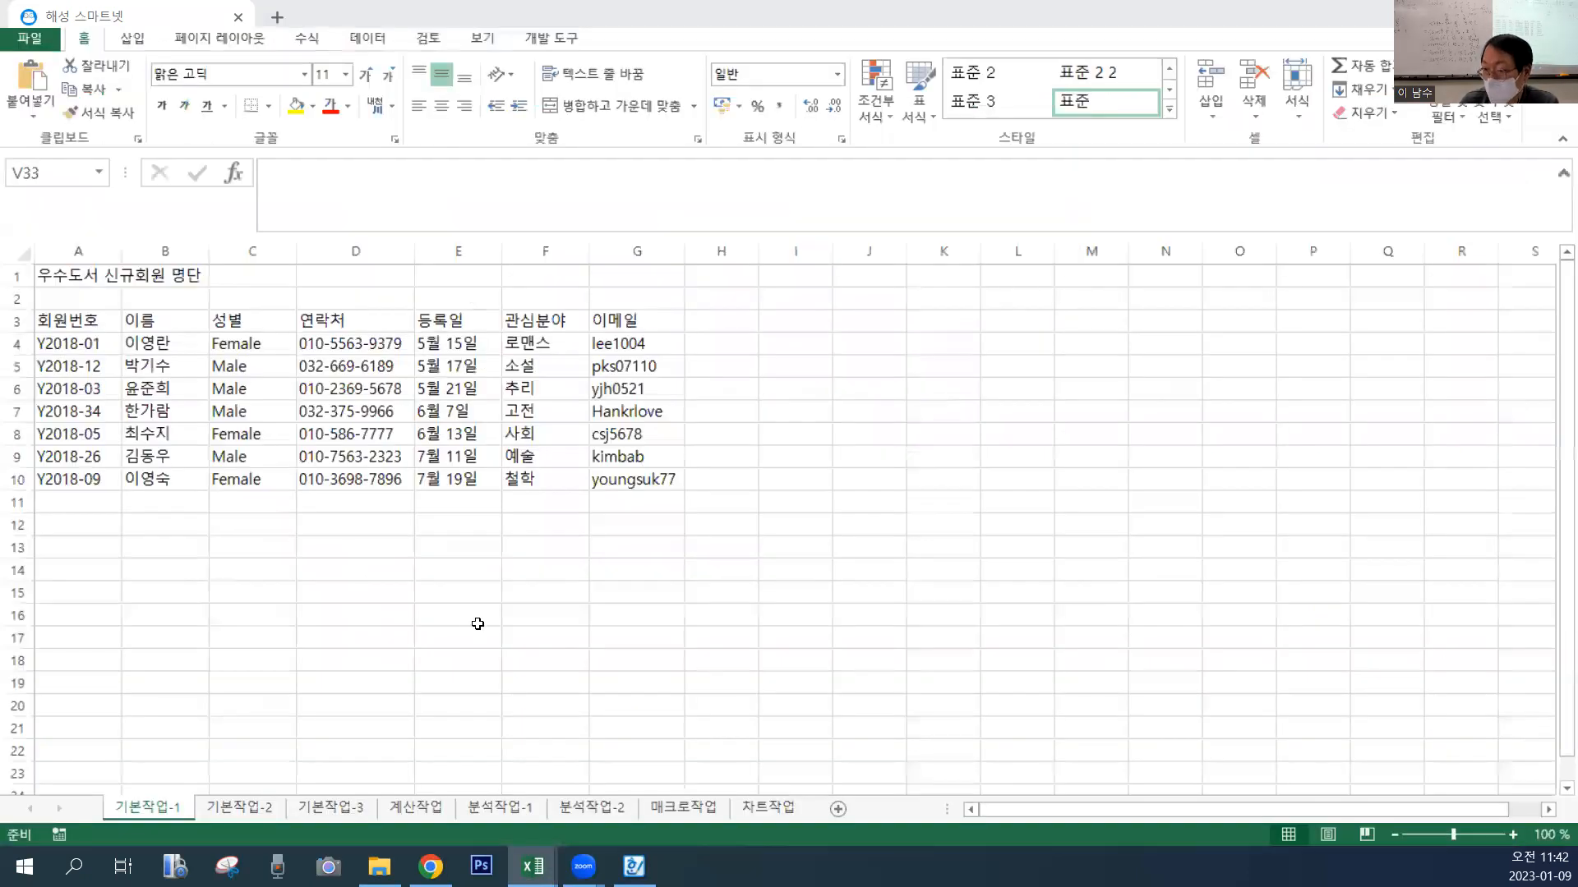
left_click(254, 819)
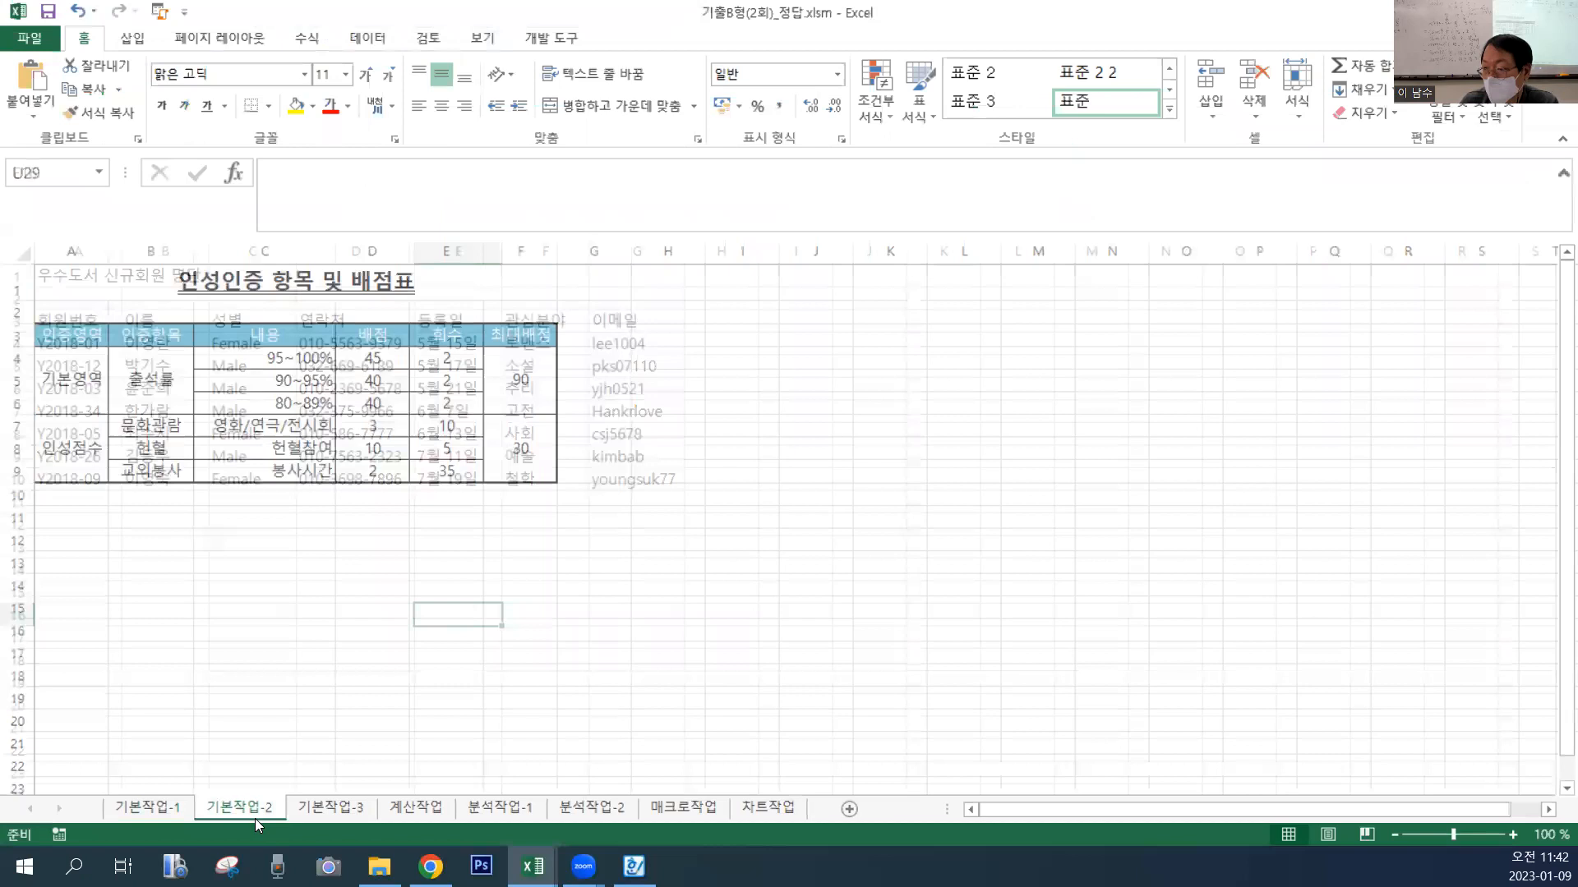
left_click(361, 675)
Examine the custom number format applied to C4:C6 in the cell format settings and close them without changes.
left_click_drag(320, 359, 321, 403)
right_click(322, 403)
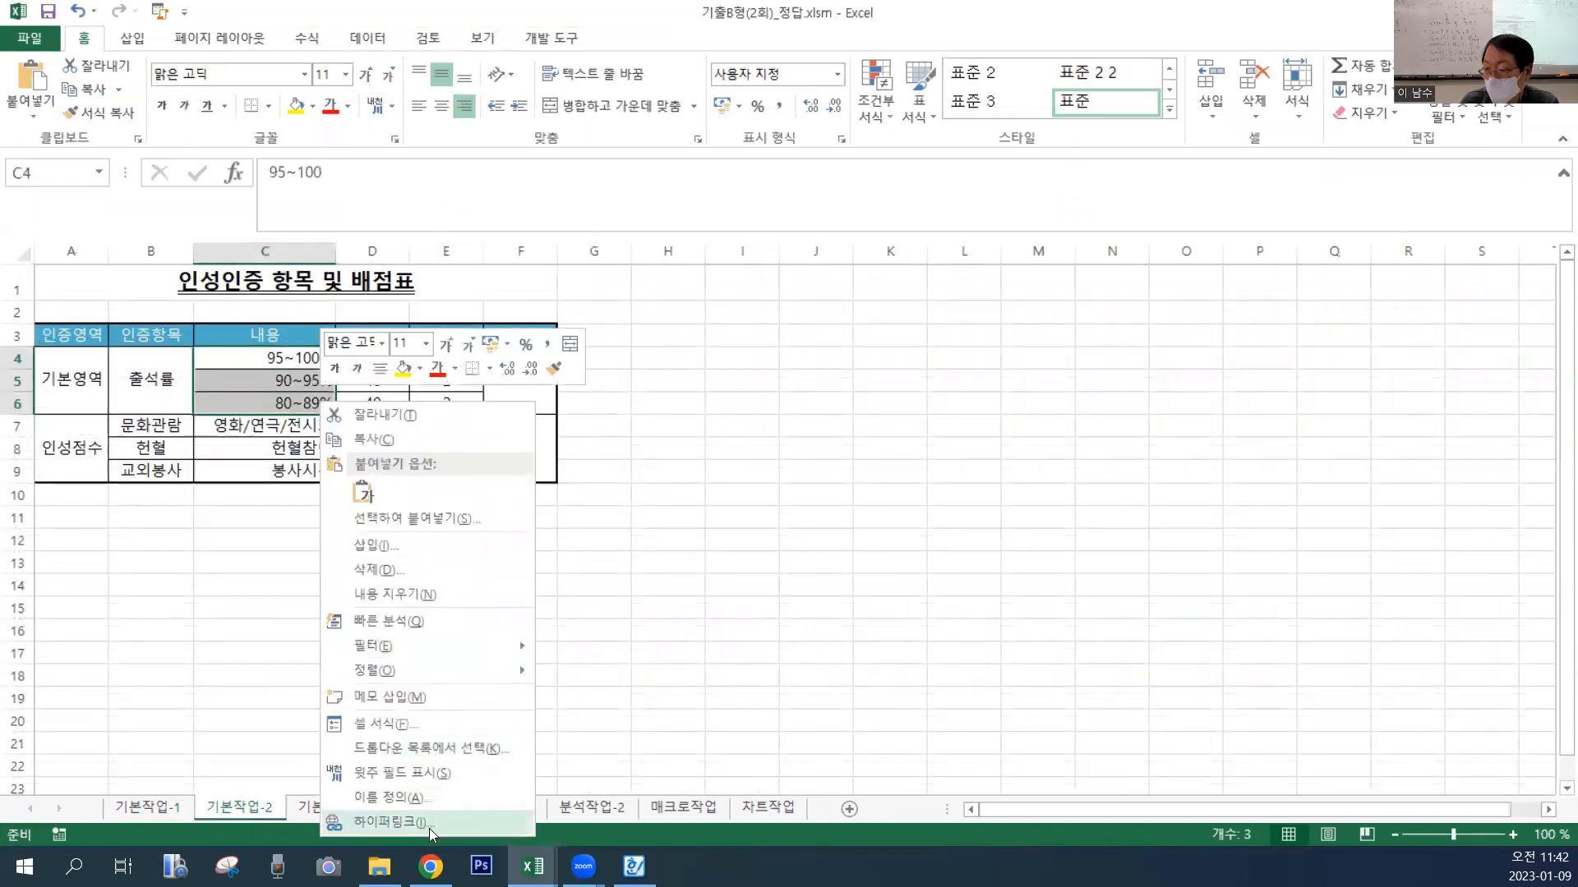
left_click(420, 725)
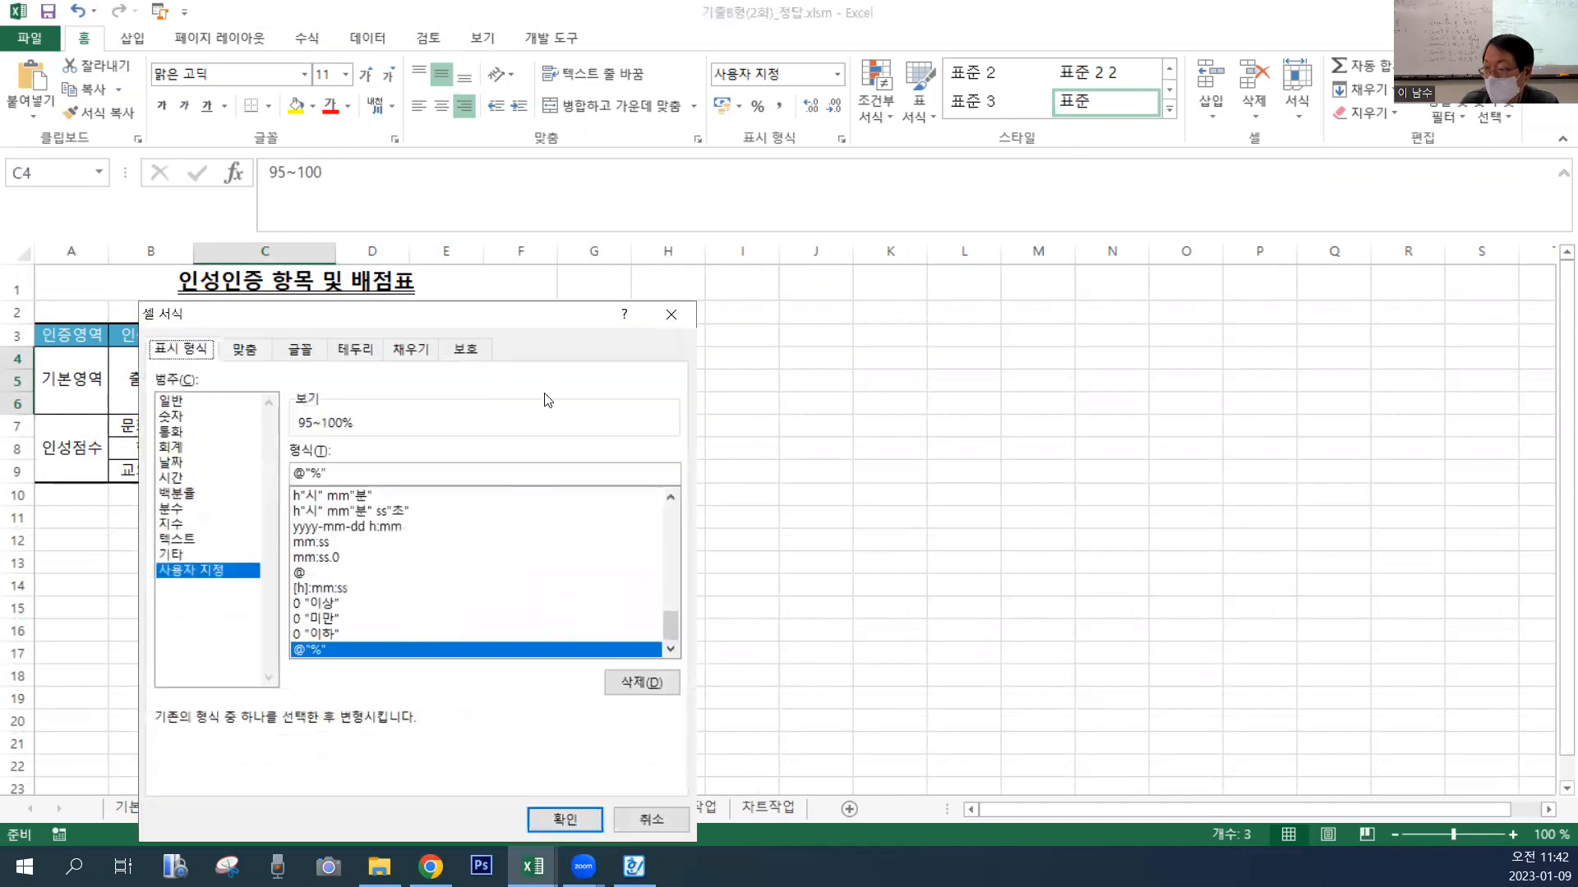
left_click_drag(548, 321, 1018, 53)
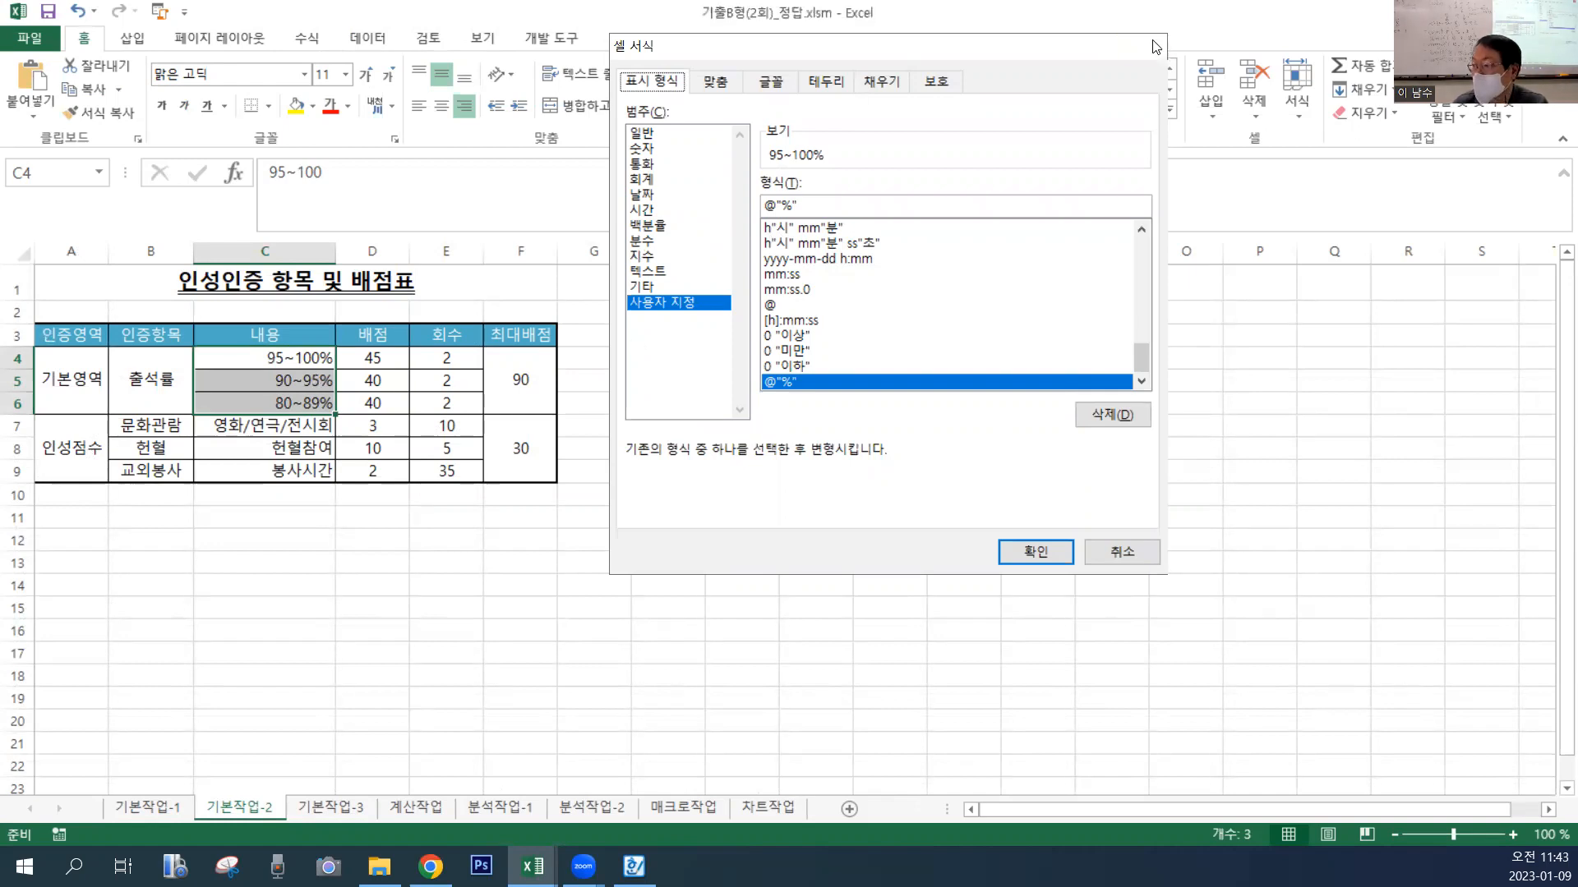
left_click(1142, 46)
left_click(781, 411)
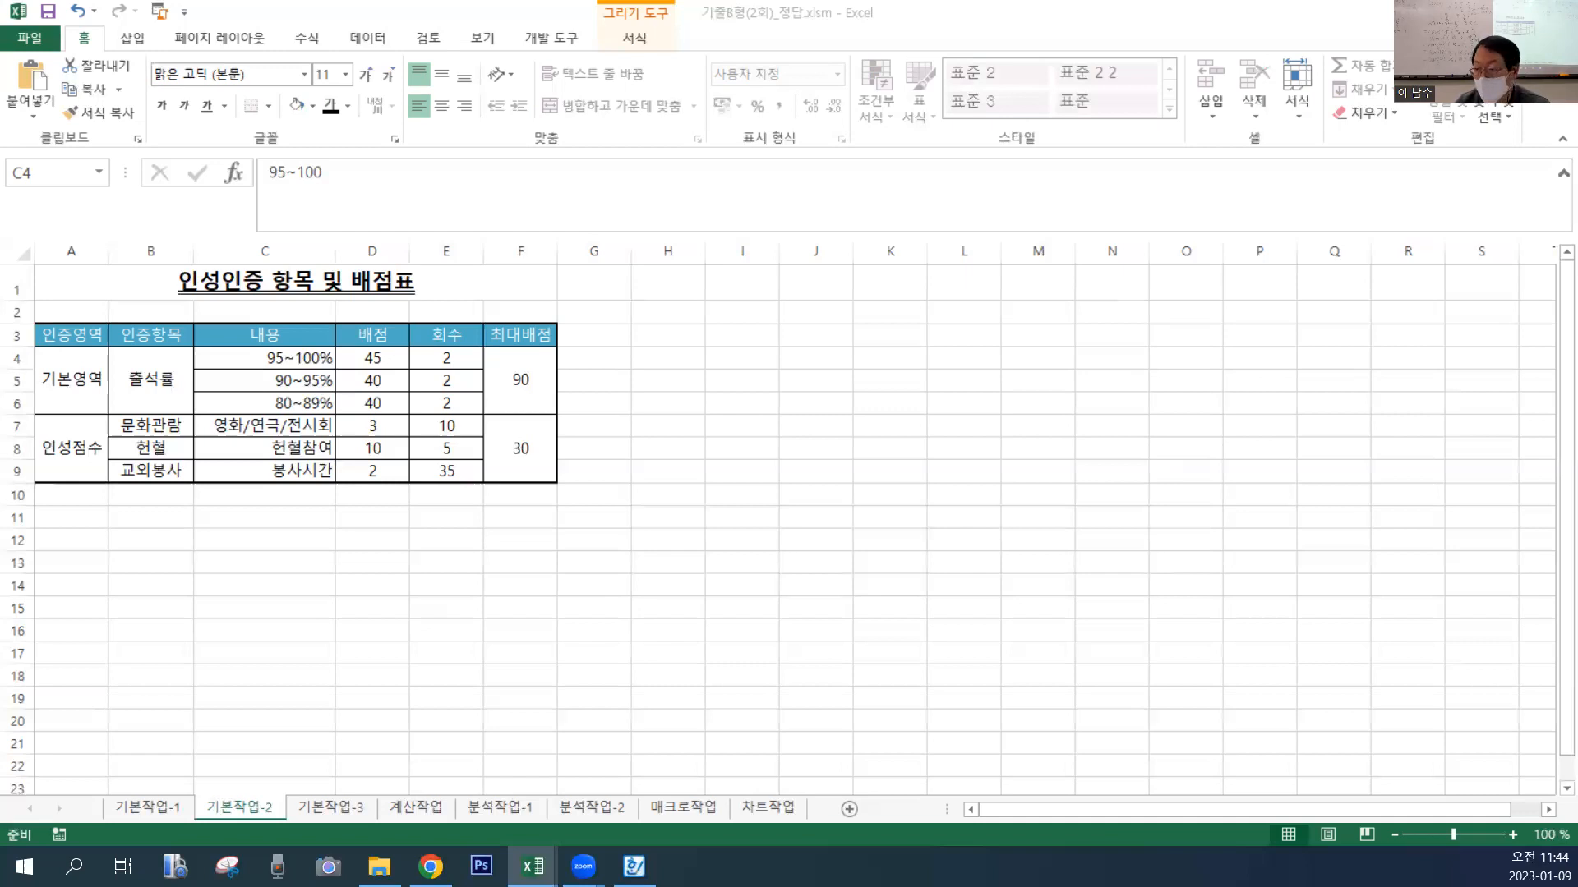
Look through the 기본작업-3, 계산작업, 분석작업-1 and 분석작업-2 sheets and return to 분석작업-1.
left_click(343, 807)
left_click(433, 809)
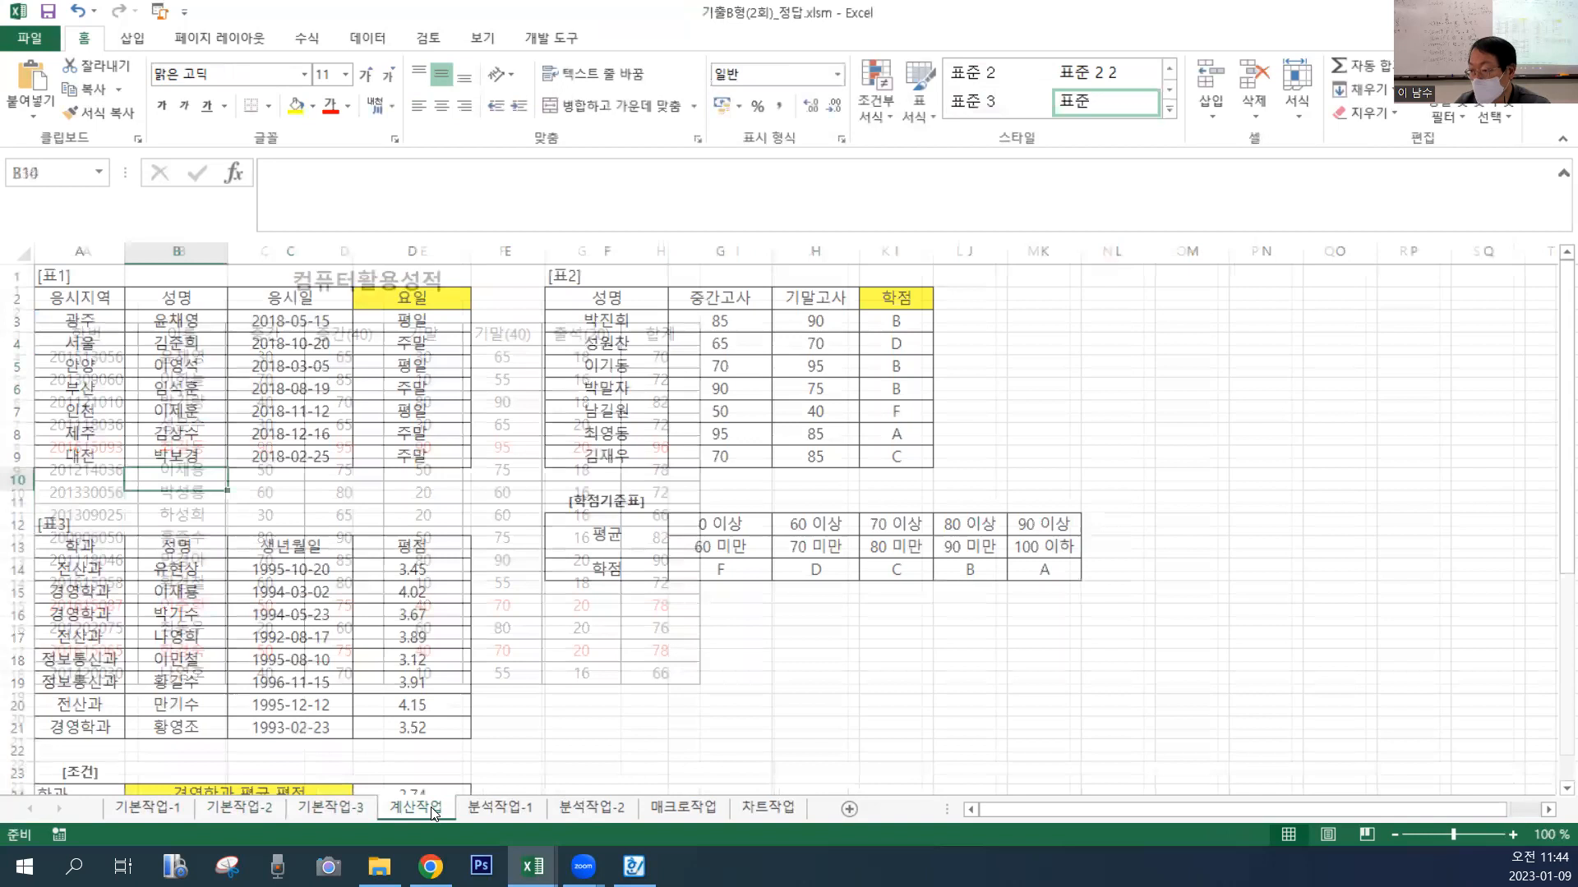
left_click(490, 810)
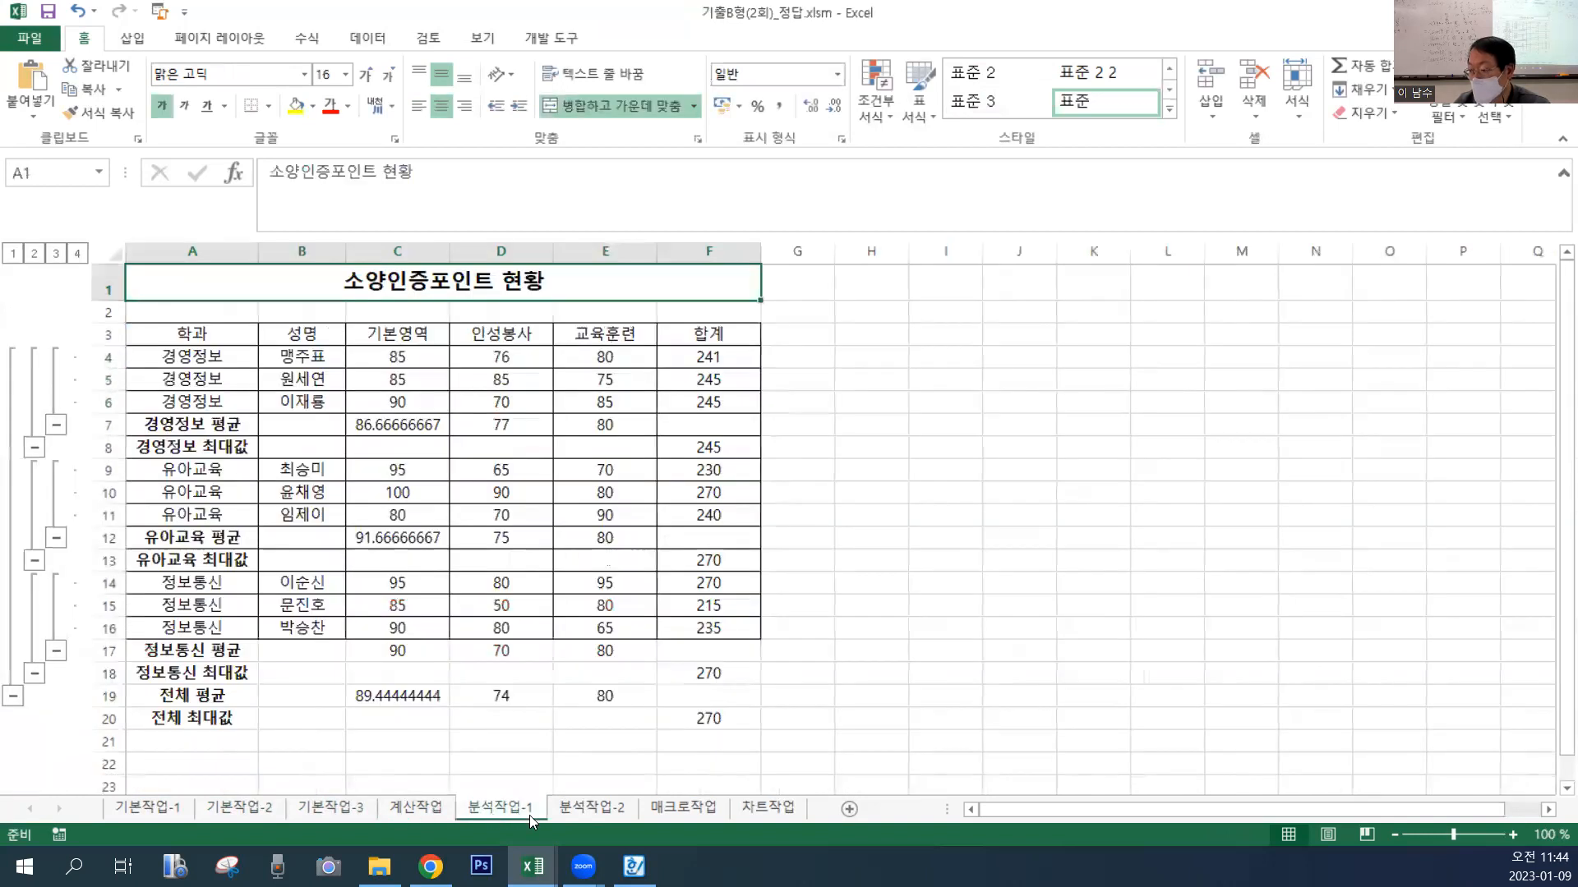
left_click(590, 810)
scroll(571, 608, "down", 1)
scroll(575, 625, "up", 1)
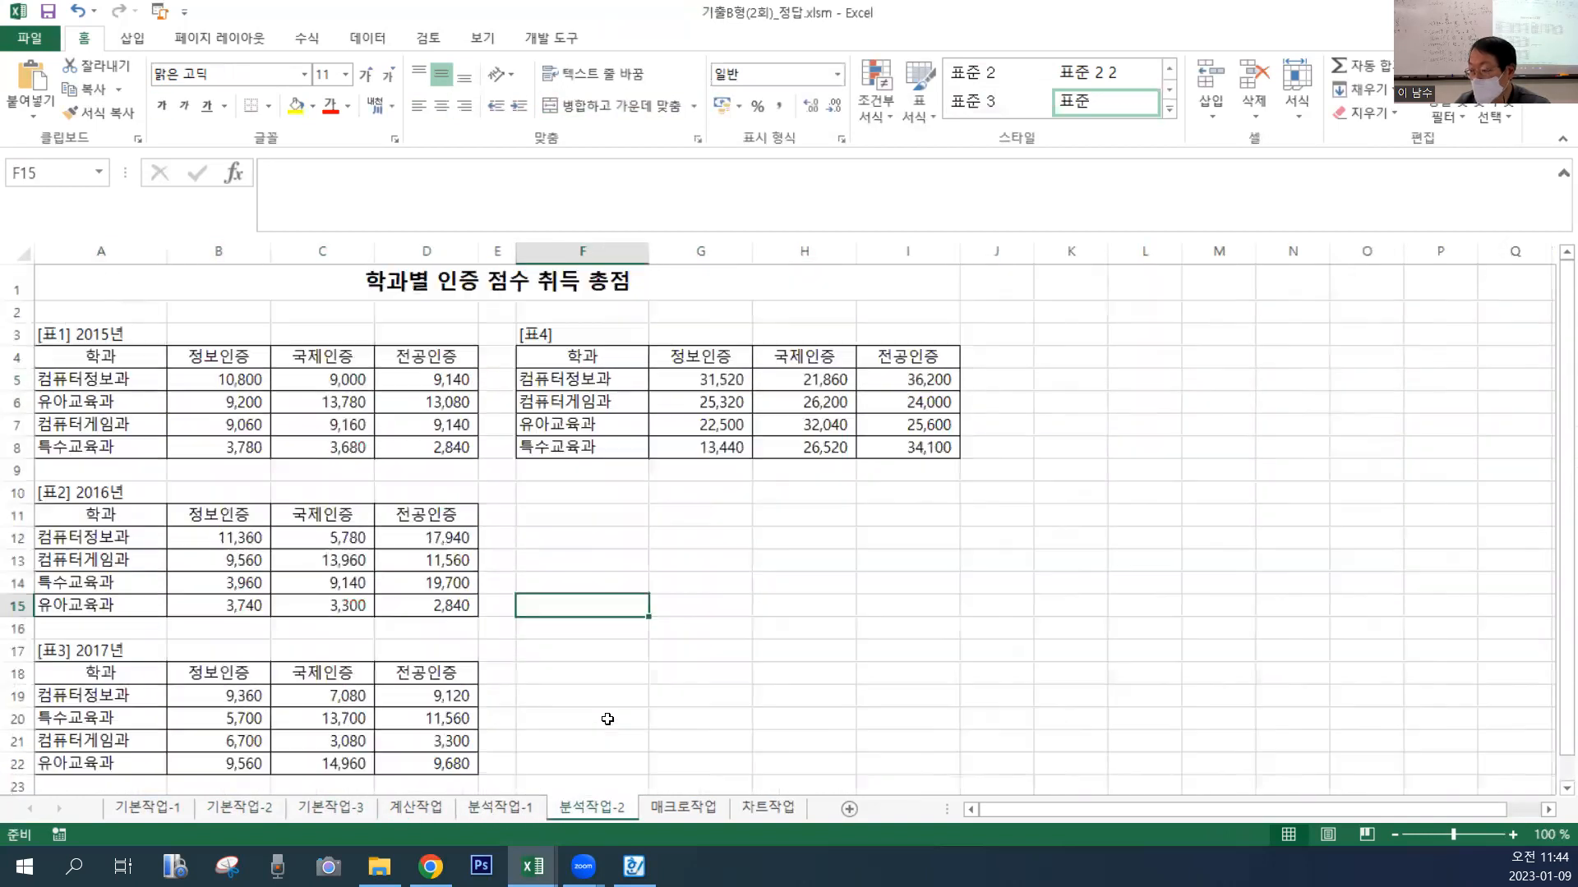
left_click(526, 809)
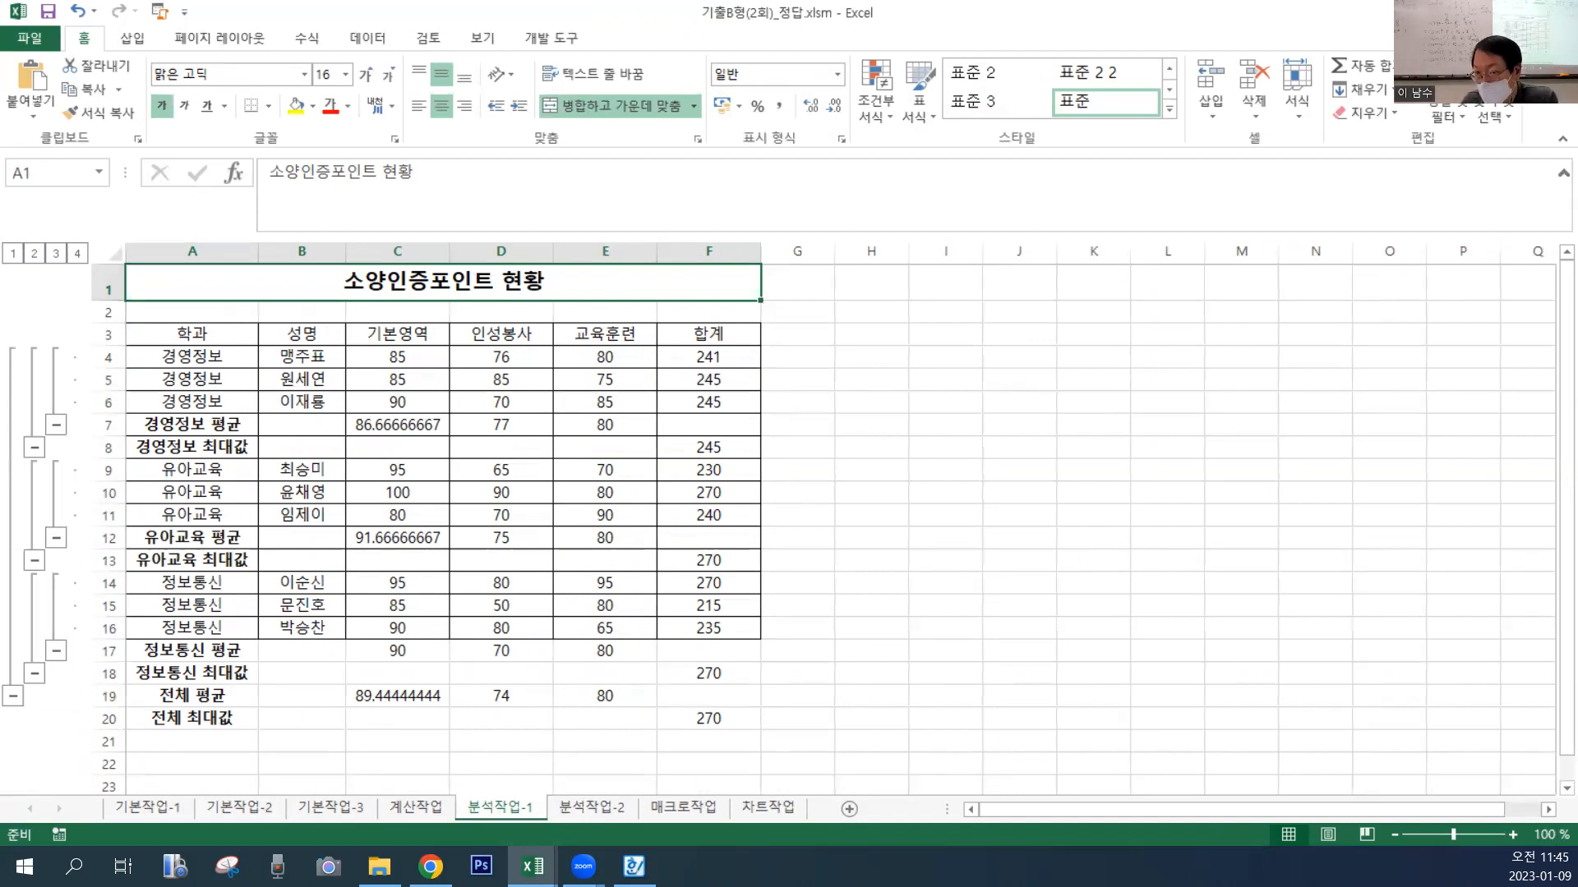
key("ctrl+v")
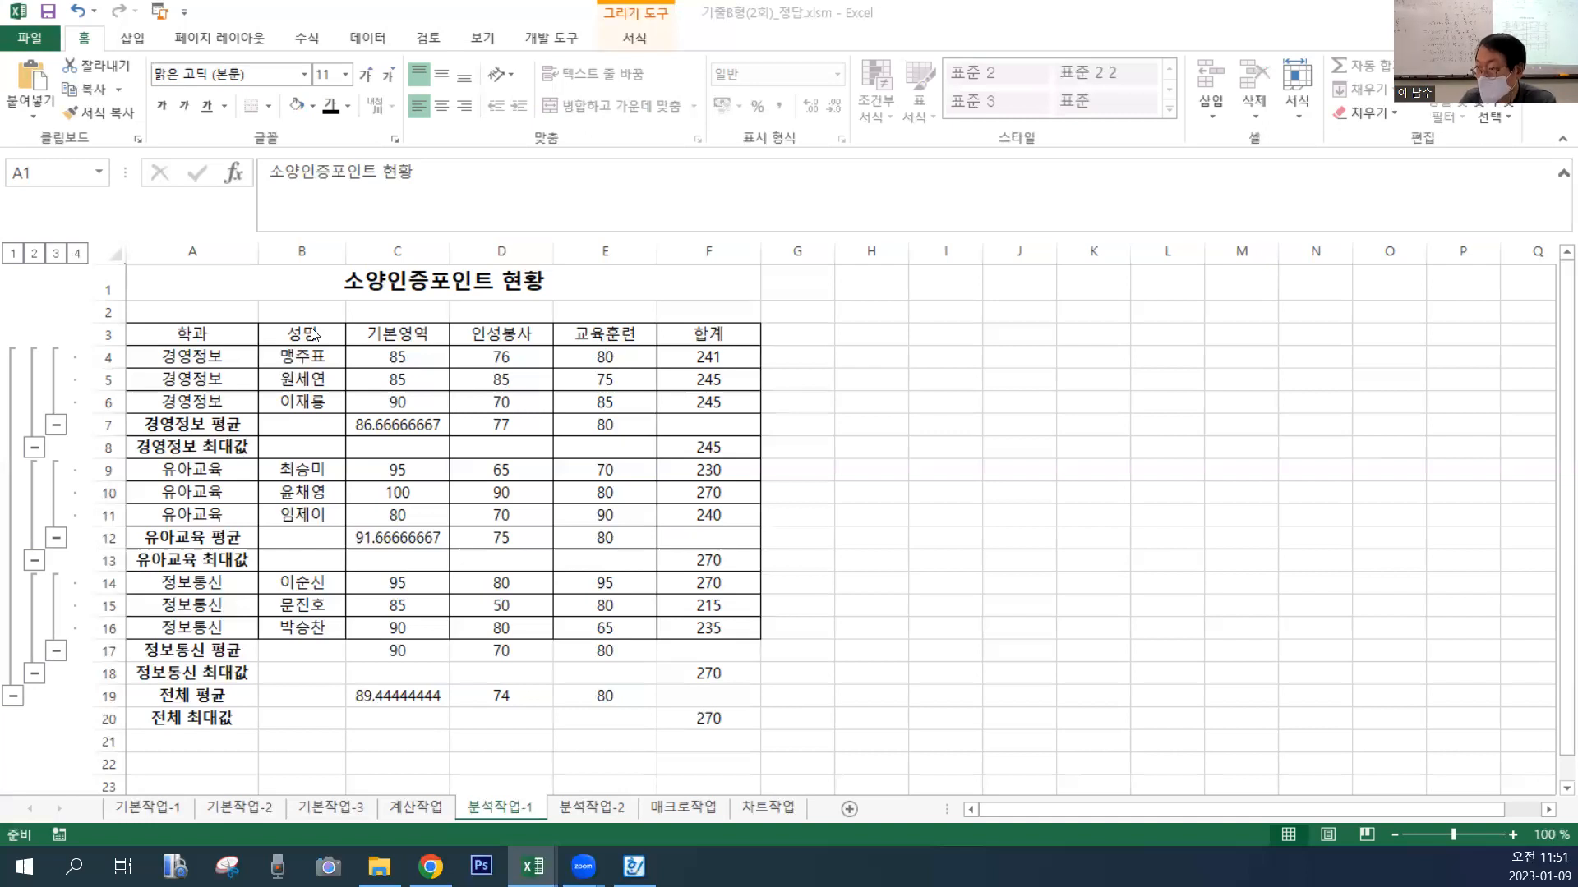
key("Escape")
Select A4:H18 on the 기본작업-3 sheet and open its existing conditional formatting rule for editing.
left_click(330, 807)
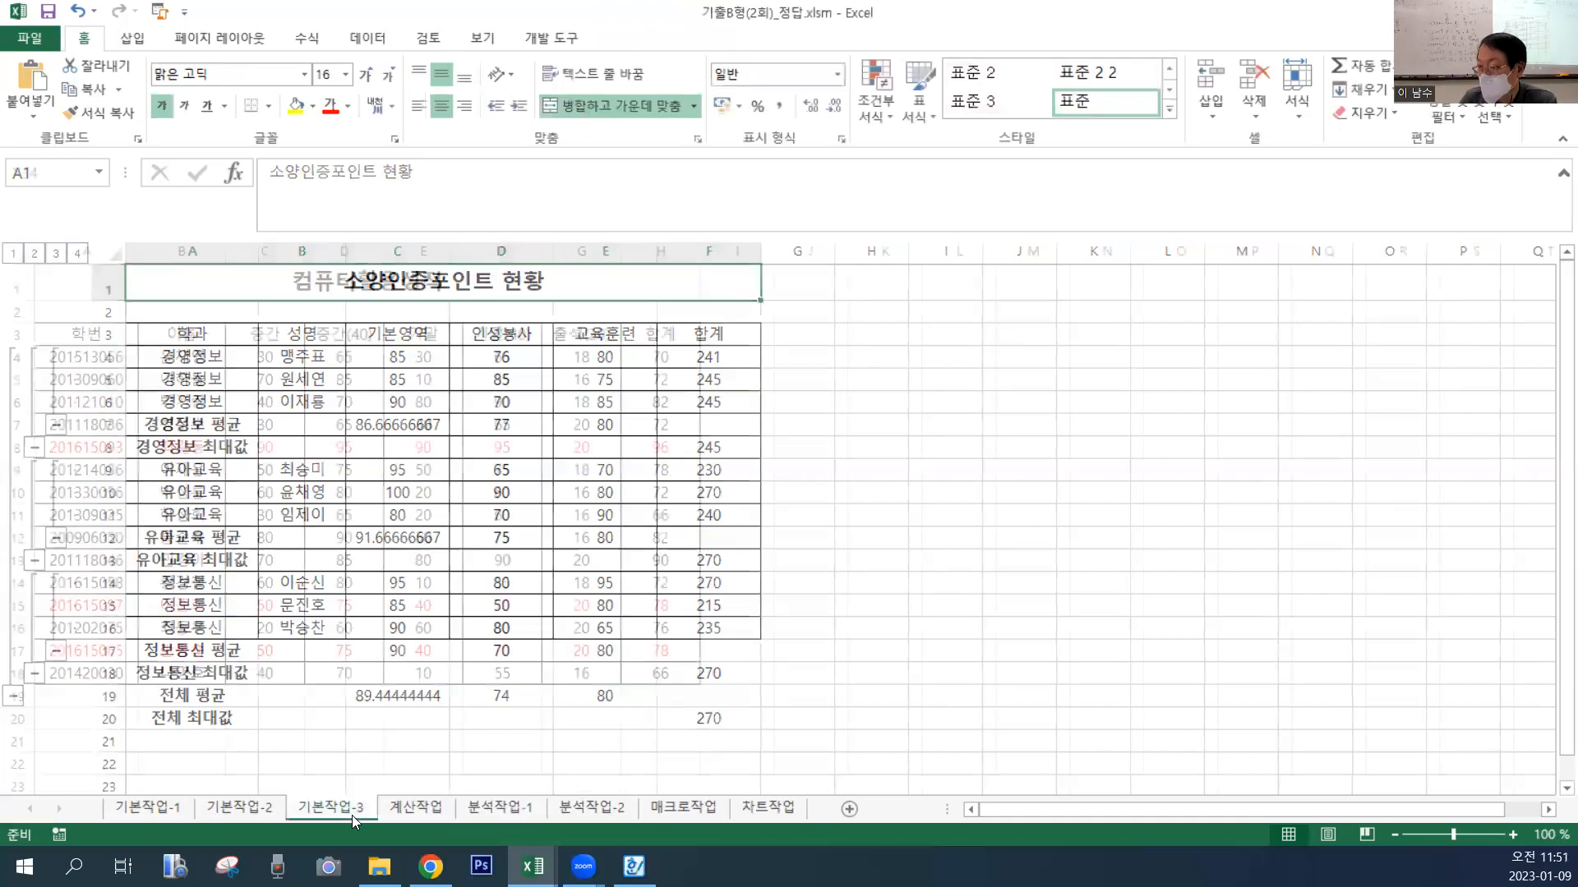
left_click(410, 716)
left_click(182, 470)
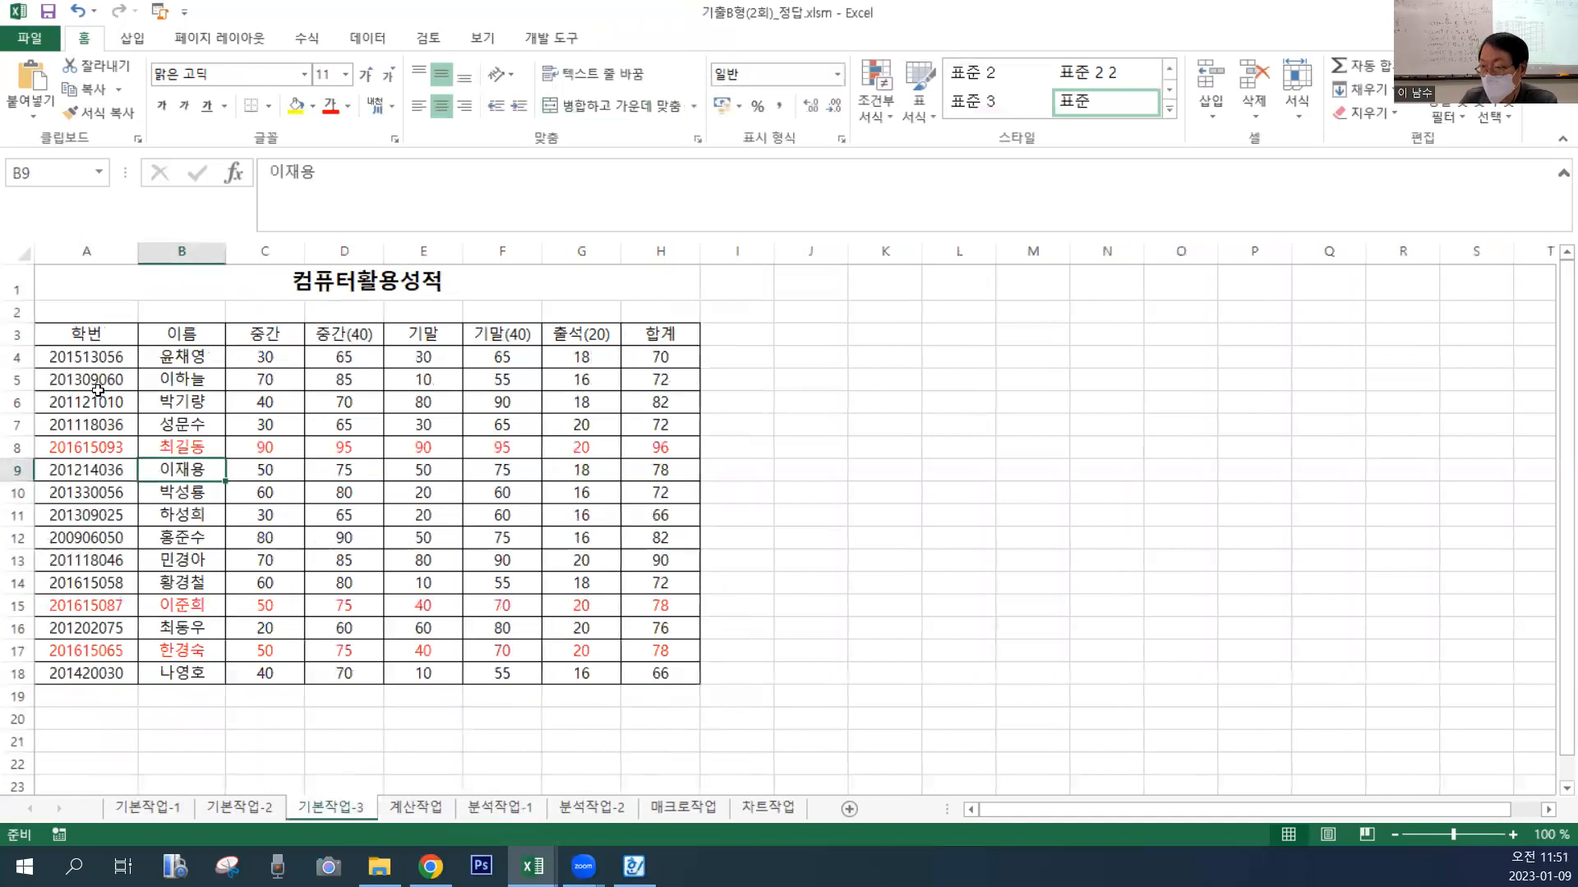
left_click_drag(74, 366, 645, 678)
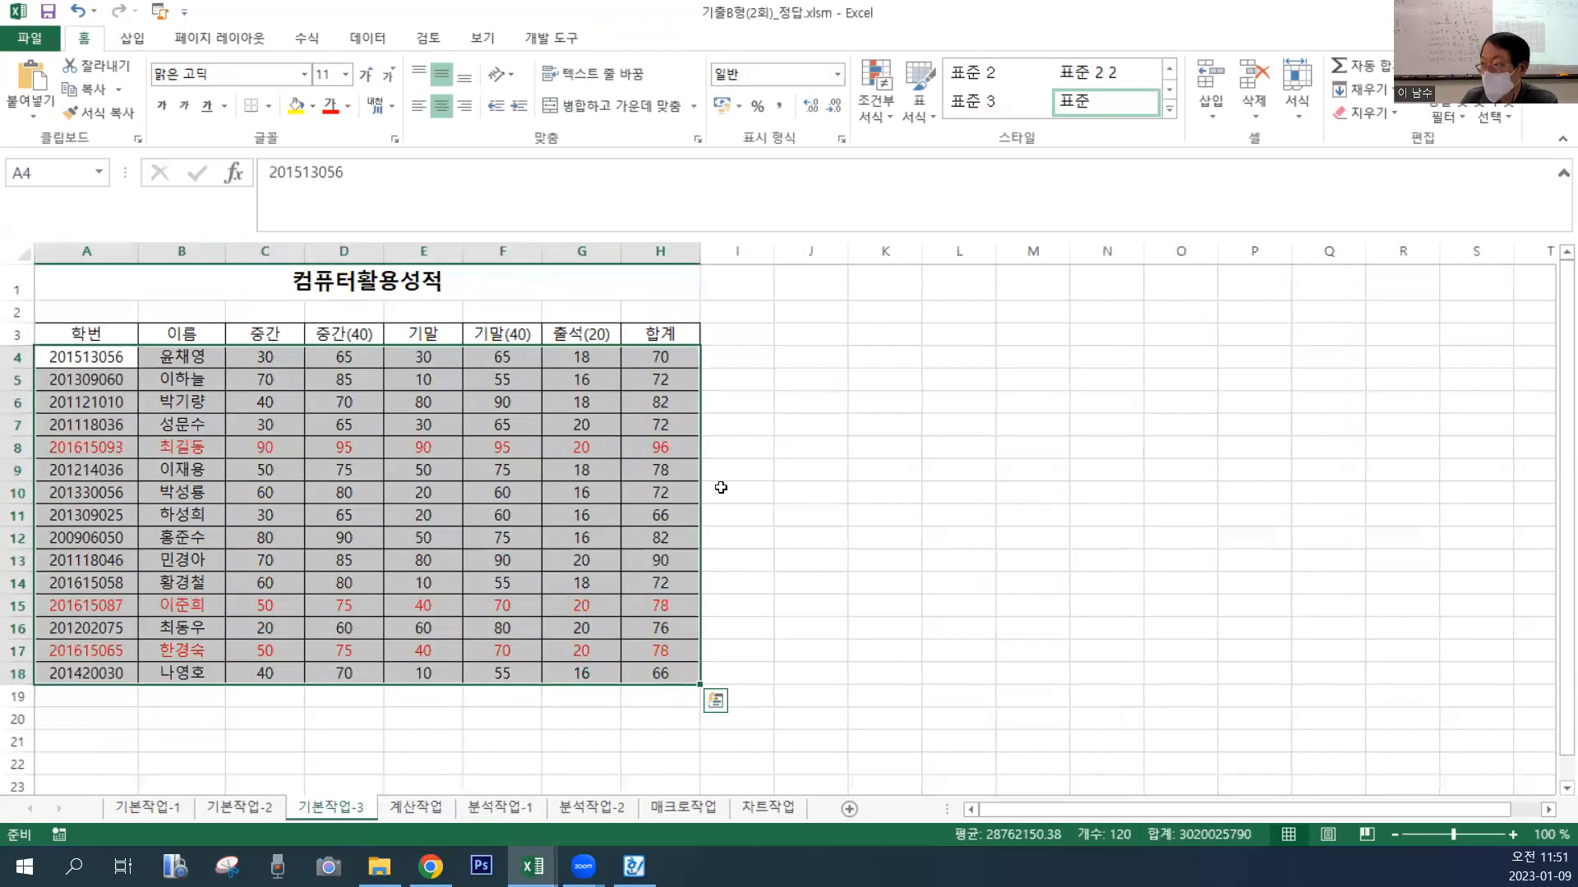
left_click(876, 95)
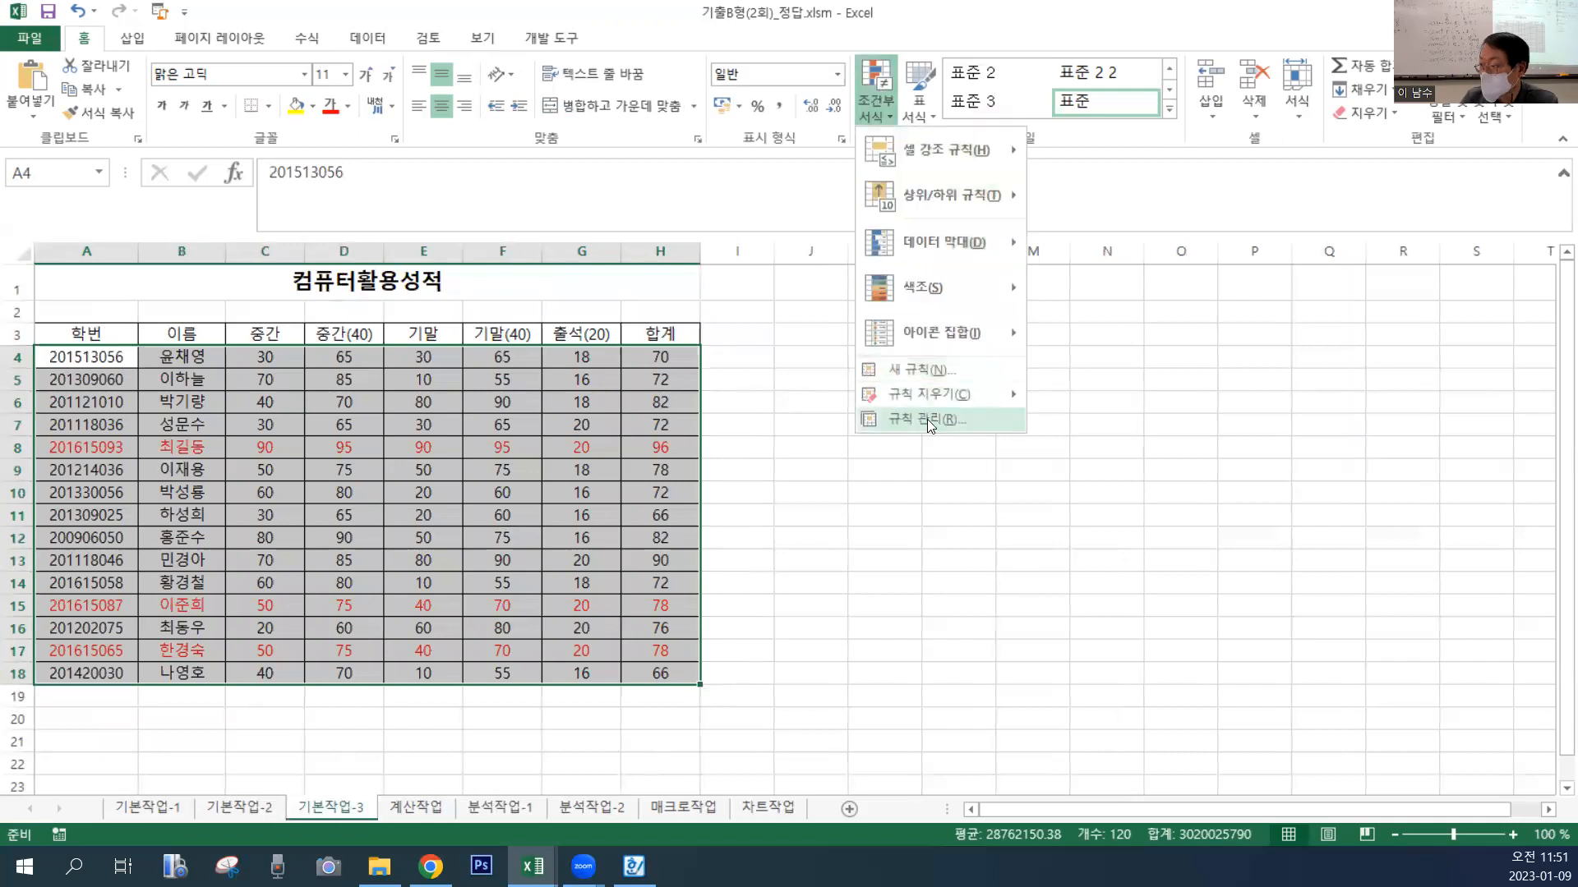
left_click(927, 419)
left_click(958, 227)
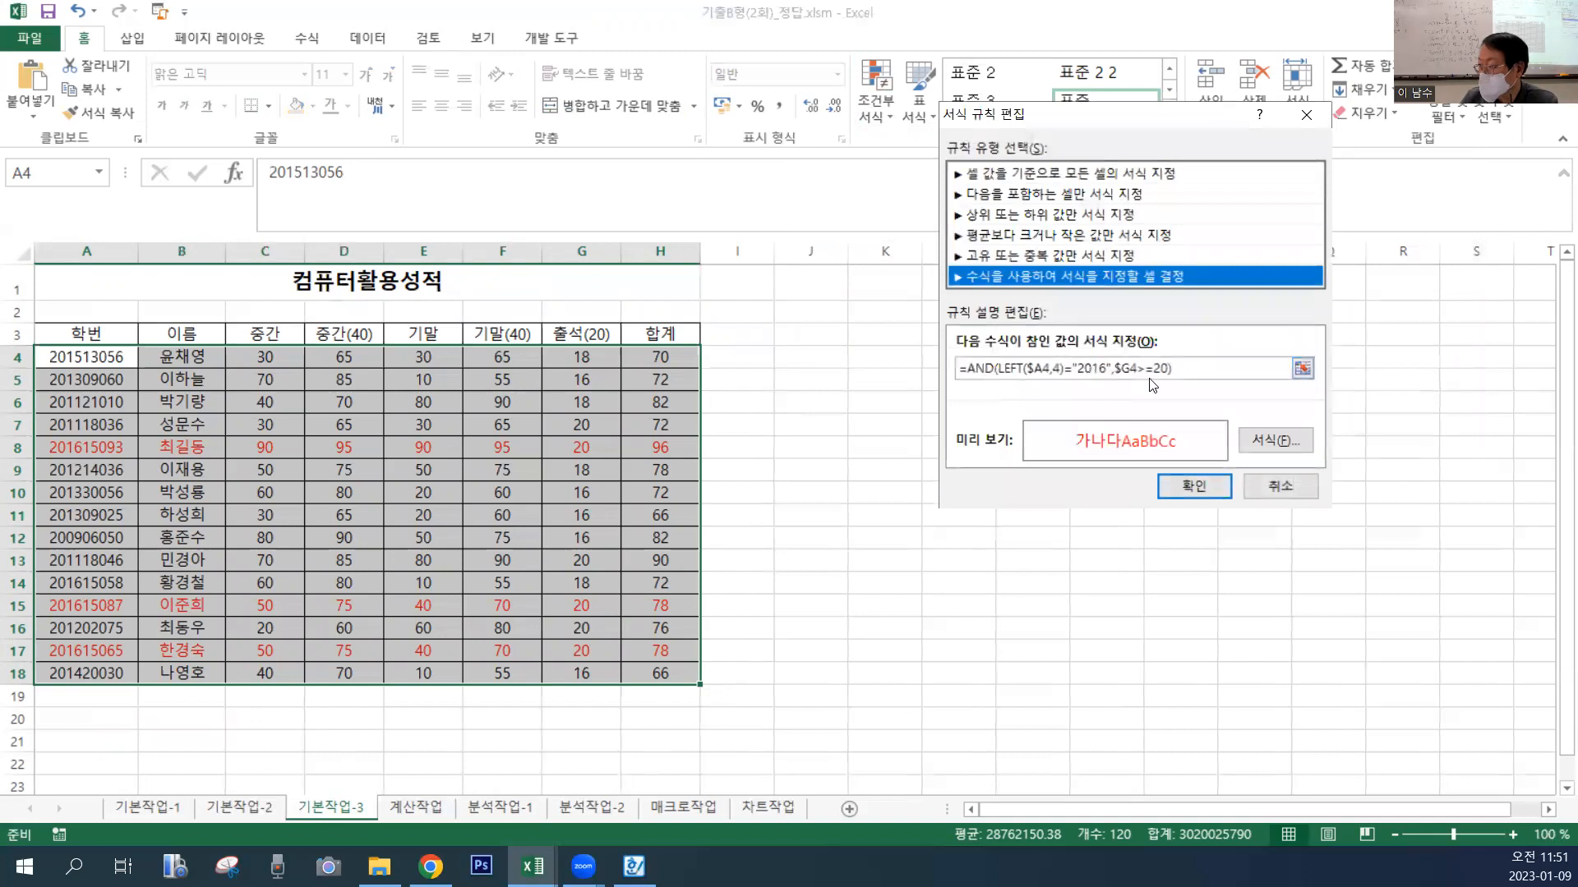
Examine the conditional formatting rule's AND/LEFT formula and font preview, and close the rule editor and rule manager without changes.
left_click_drag(1122, 125, 629, 55)
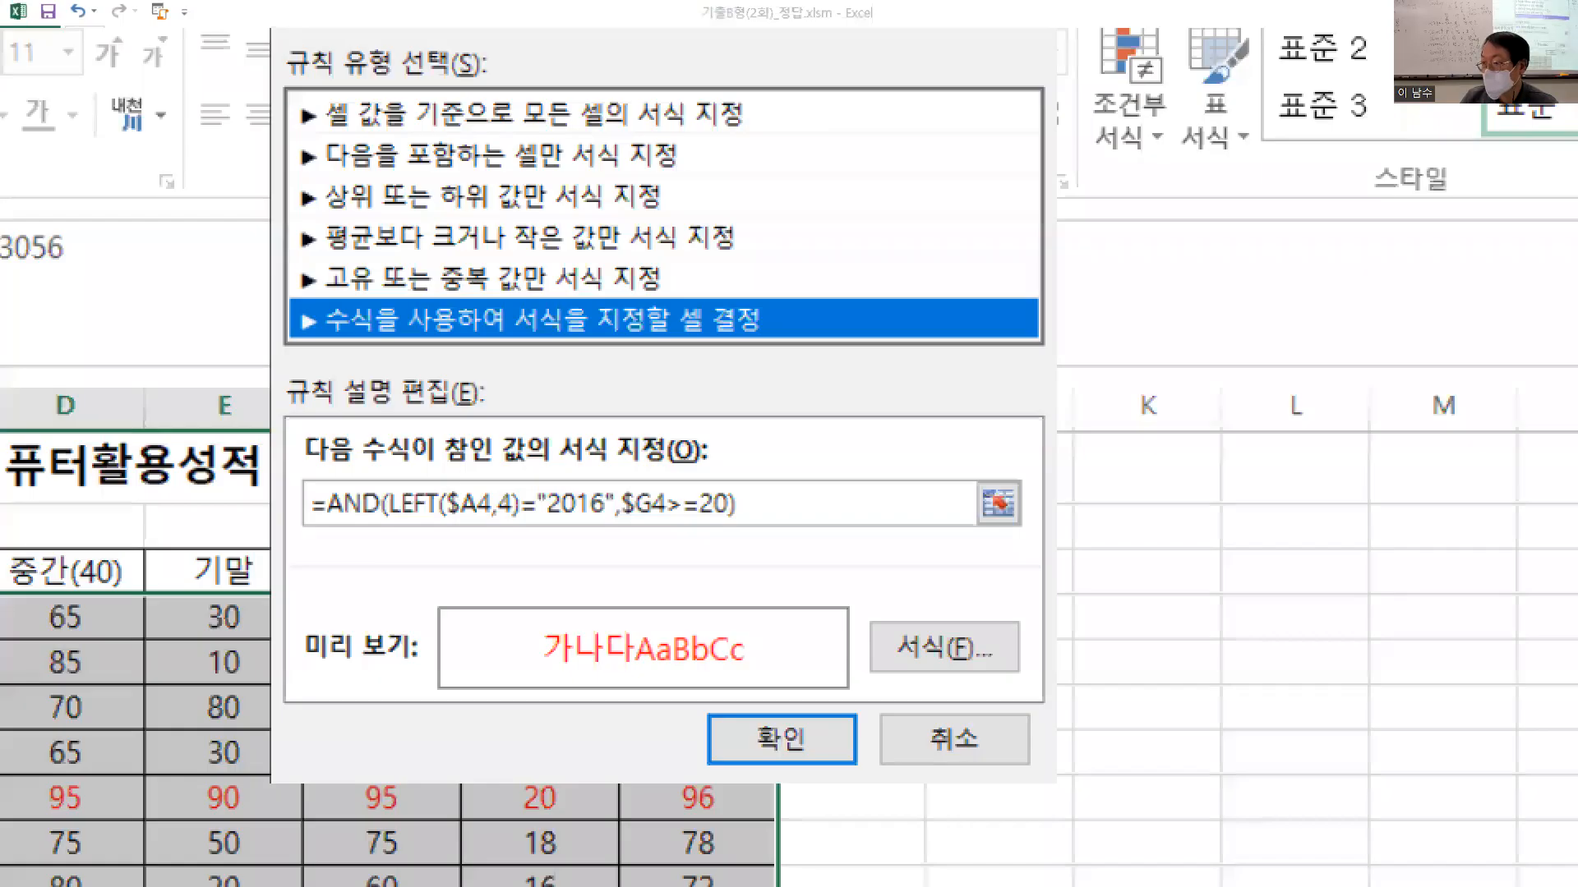
left_click(397, 690)
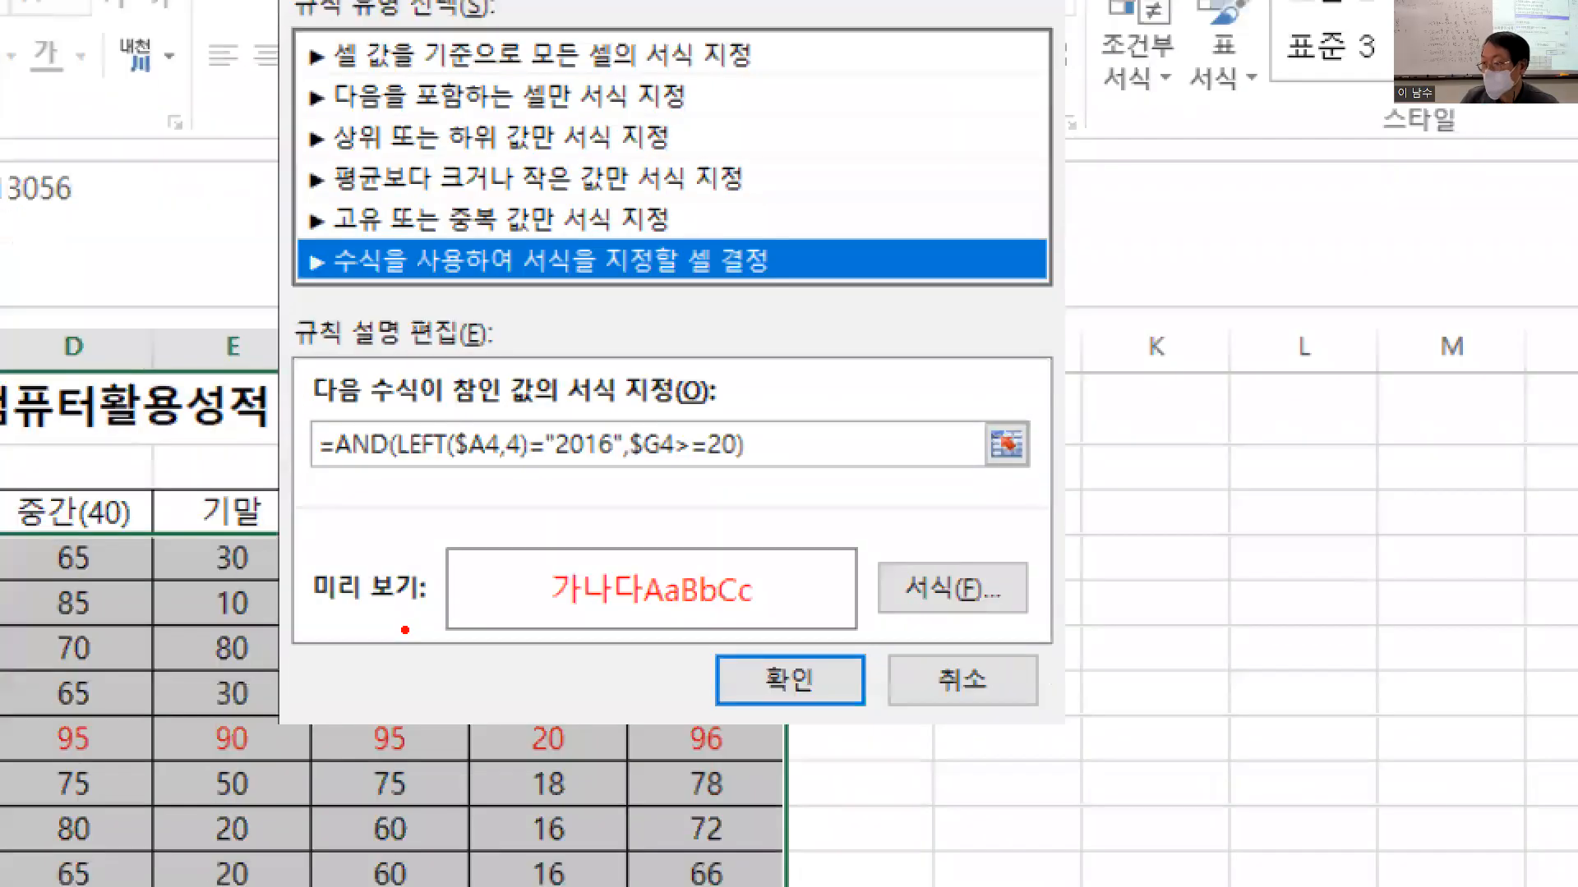
left_click_drag(285, 475, 406, 542)
left_click_drag(415, 485, 860, 489)
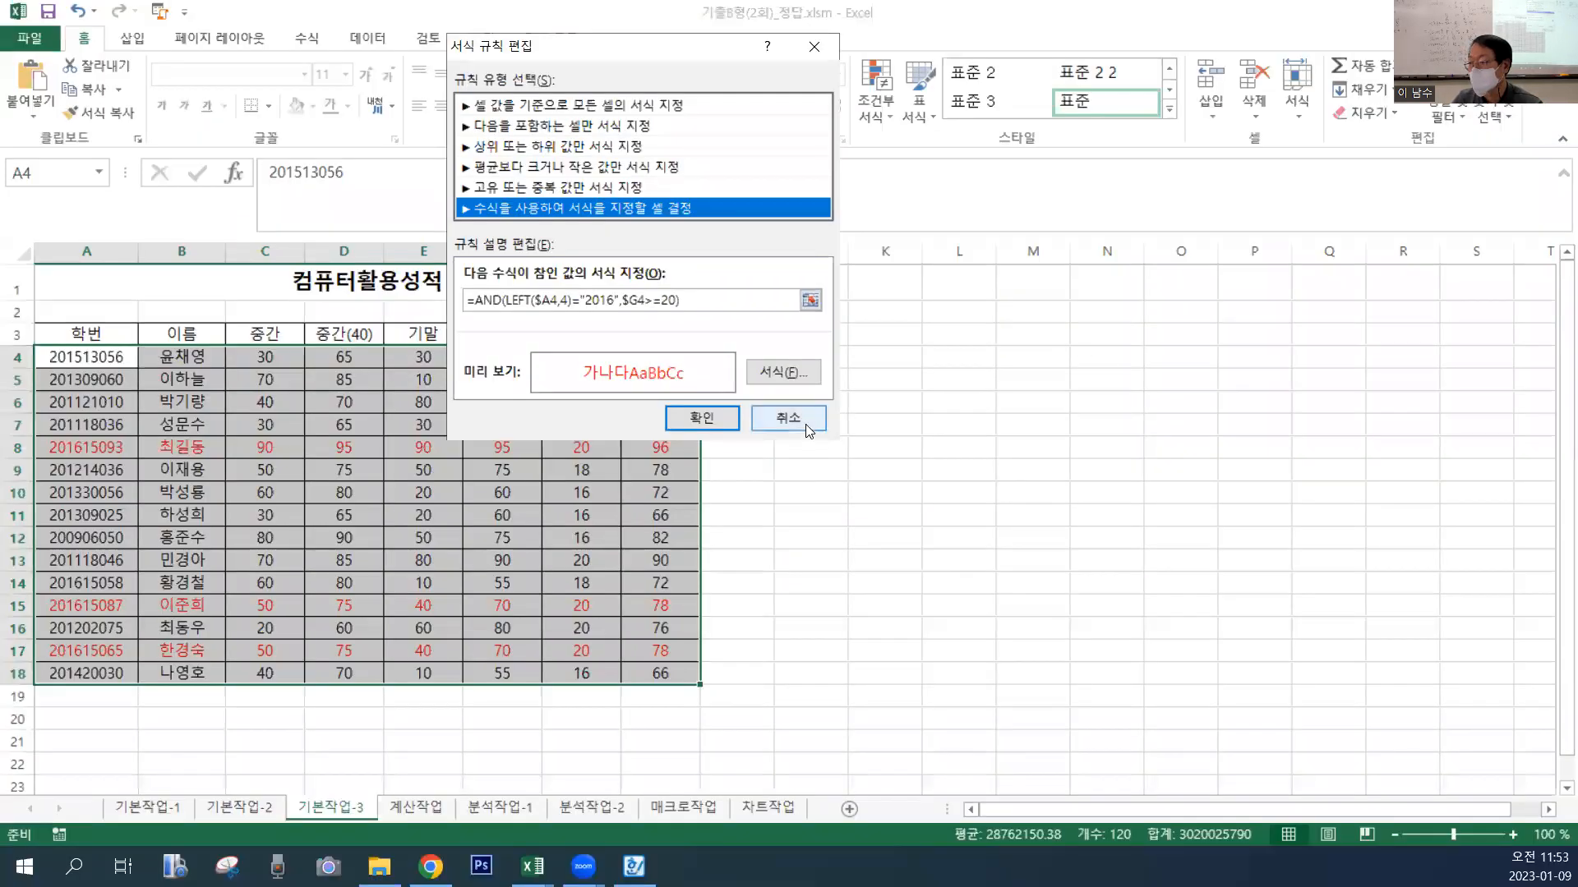
key("Return")
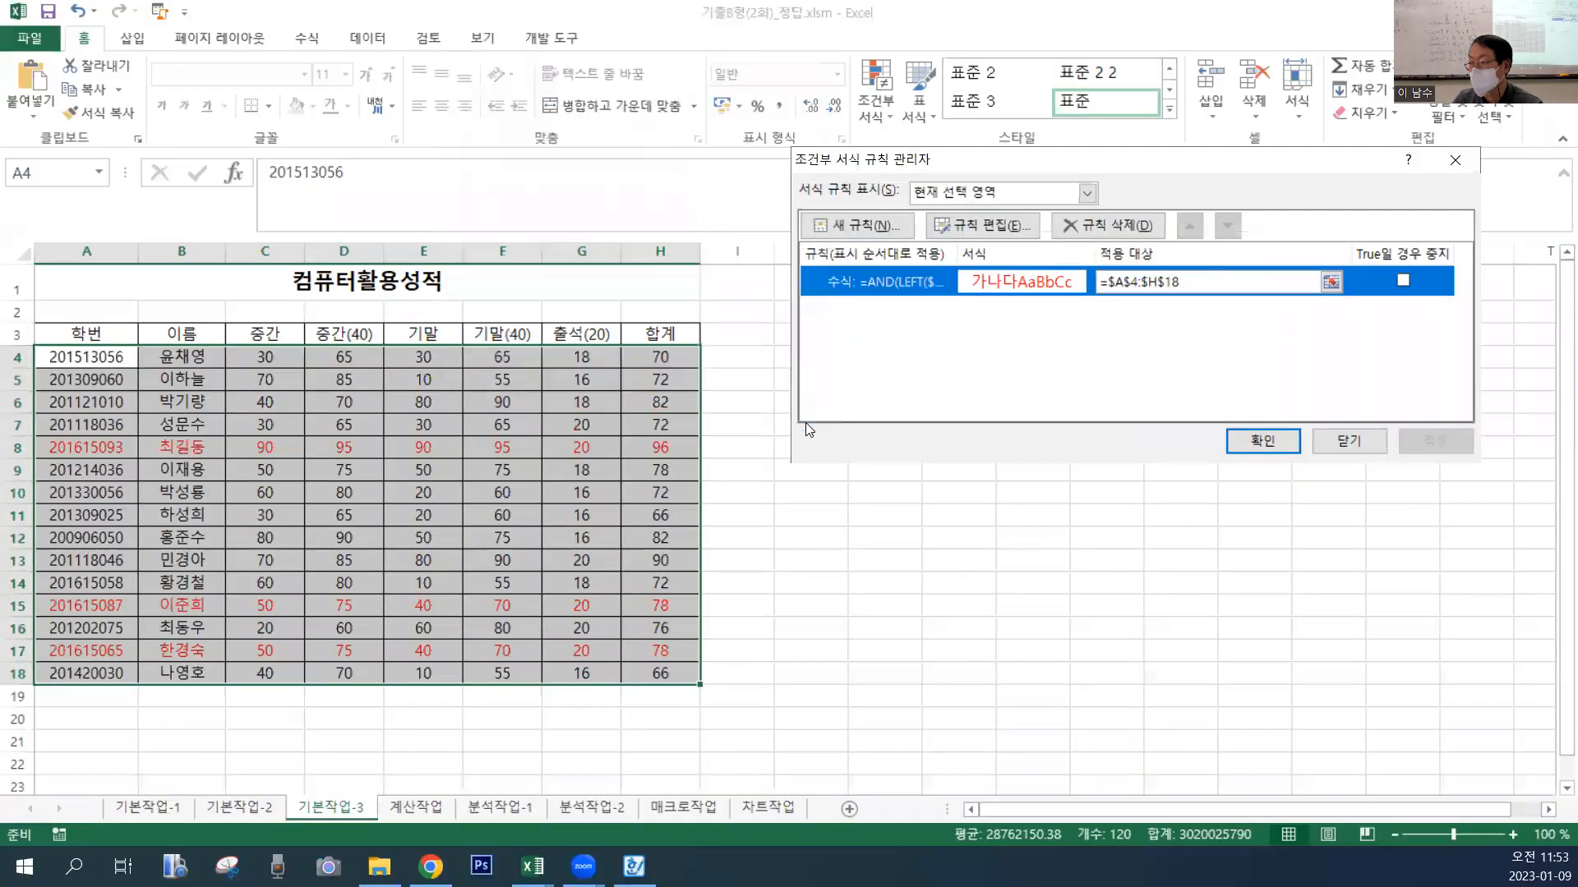
left_click(1315, 444)
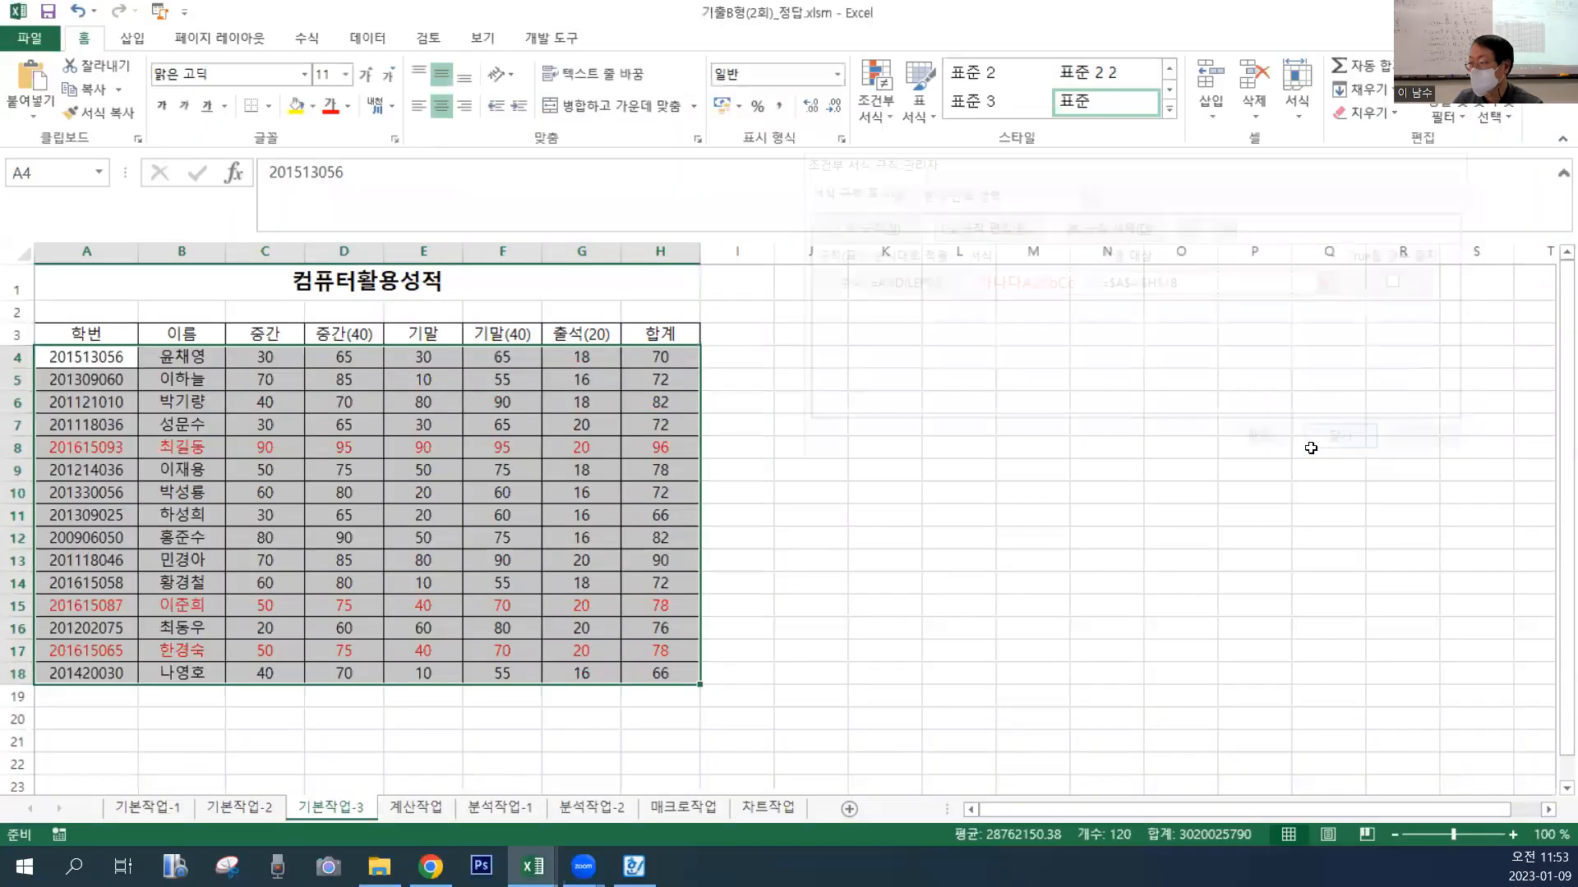
left_click(1489, 13)
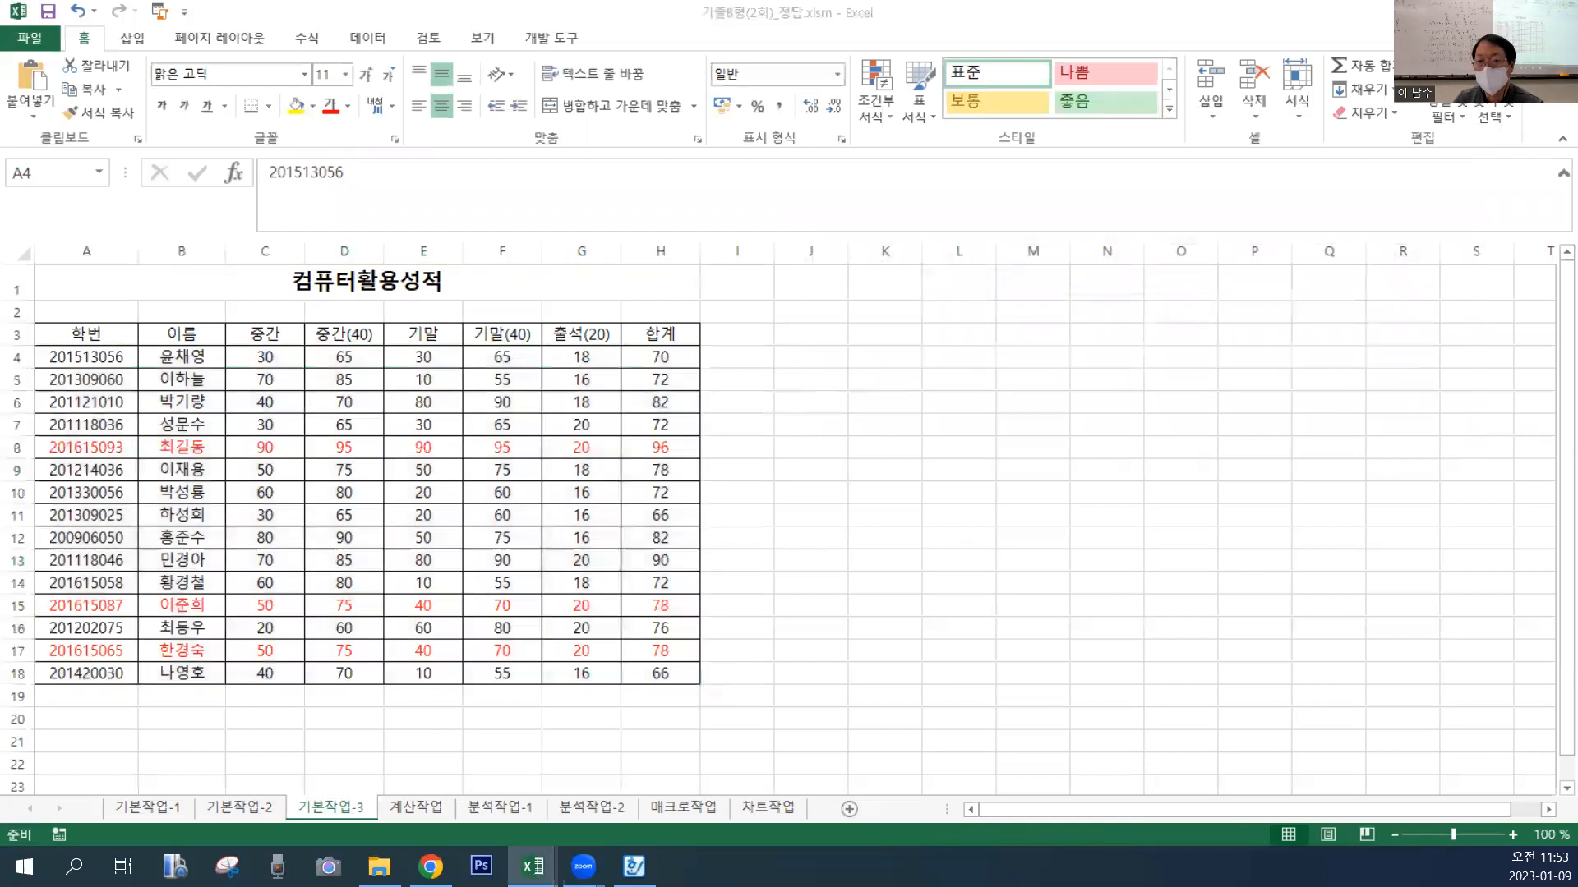